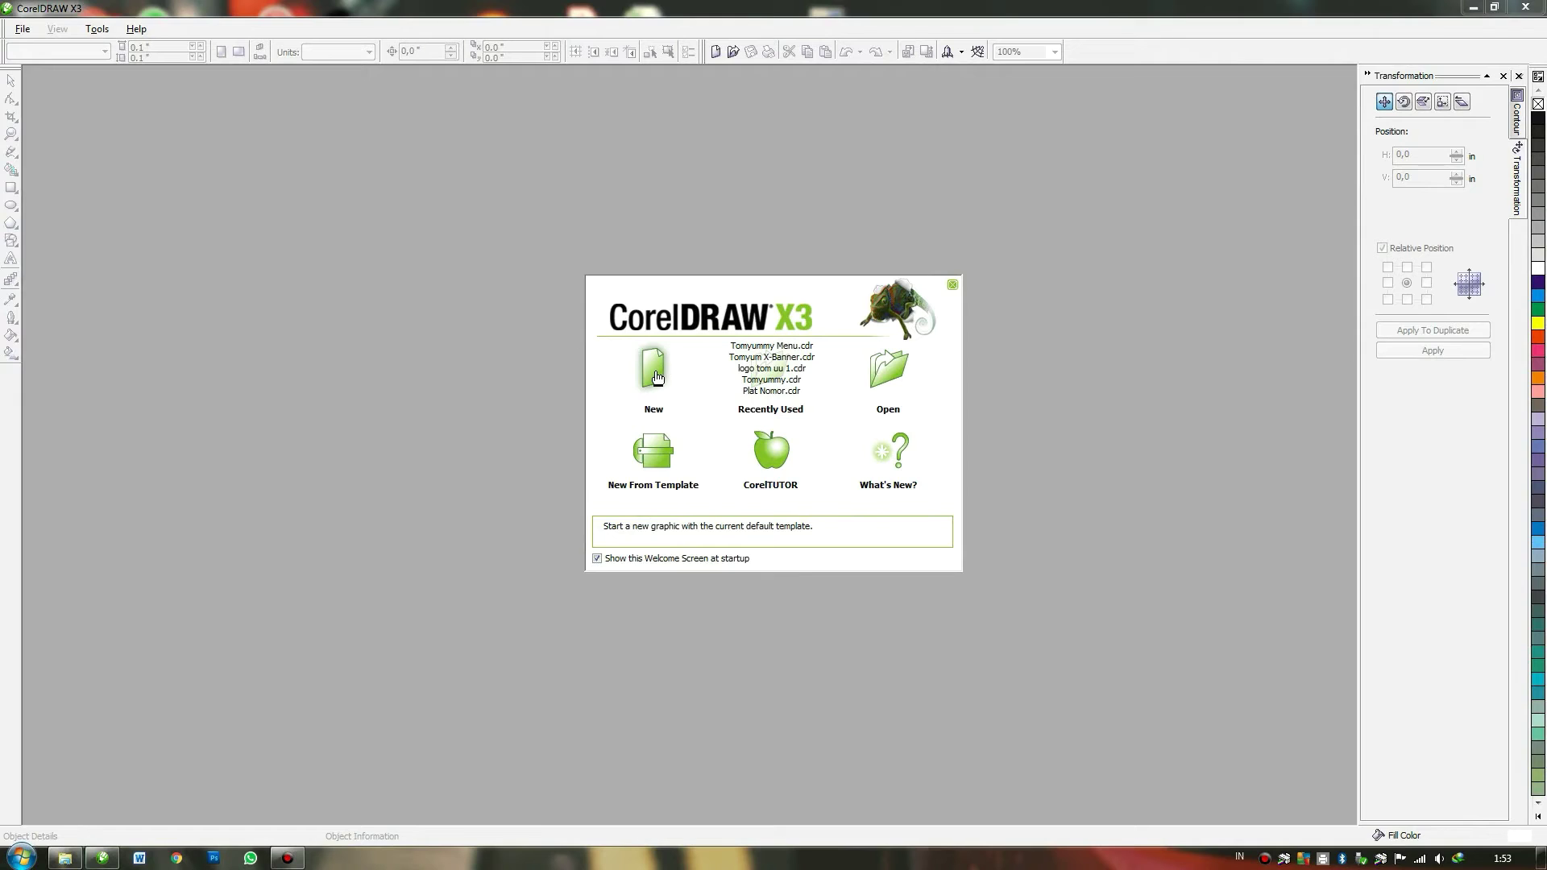
# Start a new document with the F4 Indonesia page size in landscape orientation.
pyautogui.click(654, 372)
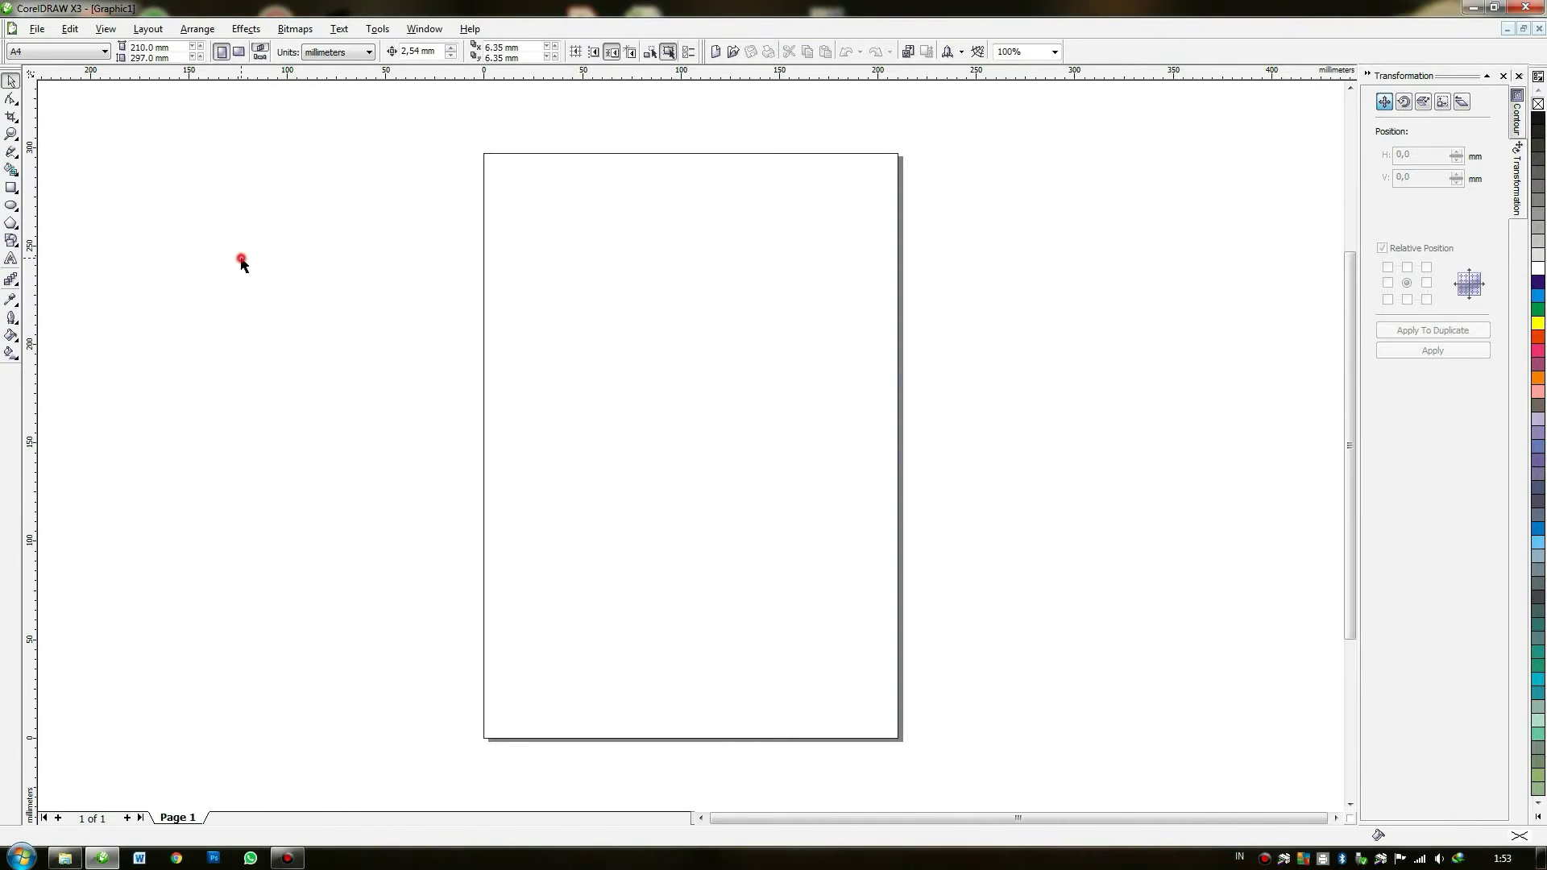
pyautogui.click(105, 51)
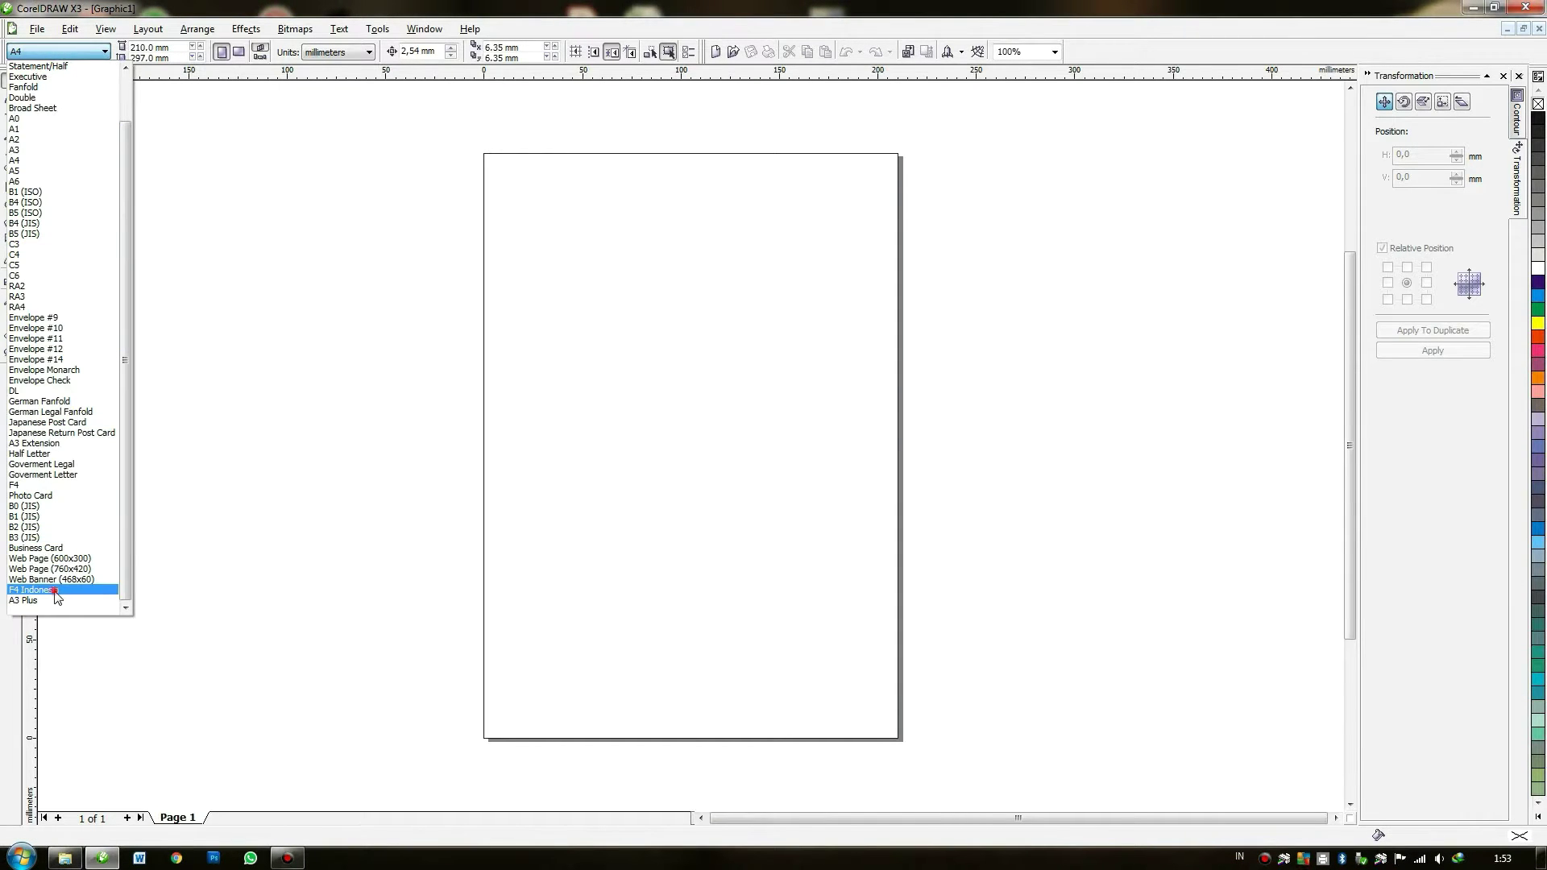
pyautogui.click(56, 590)
pyautogui.click(239, 52)
pyautogui.click(311, 225)
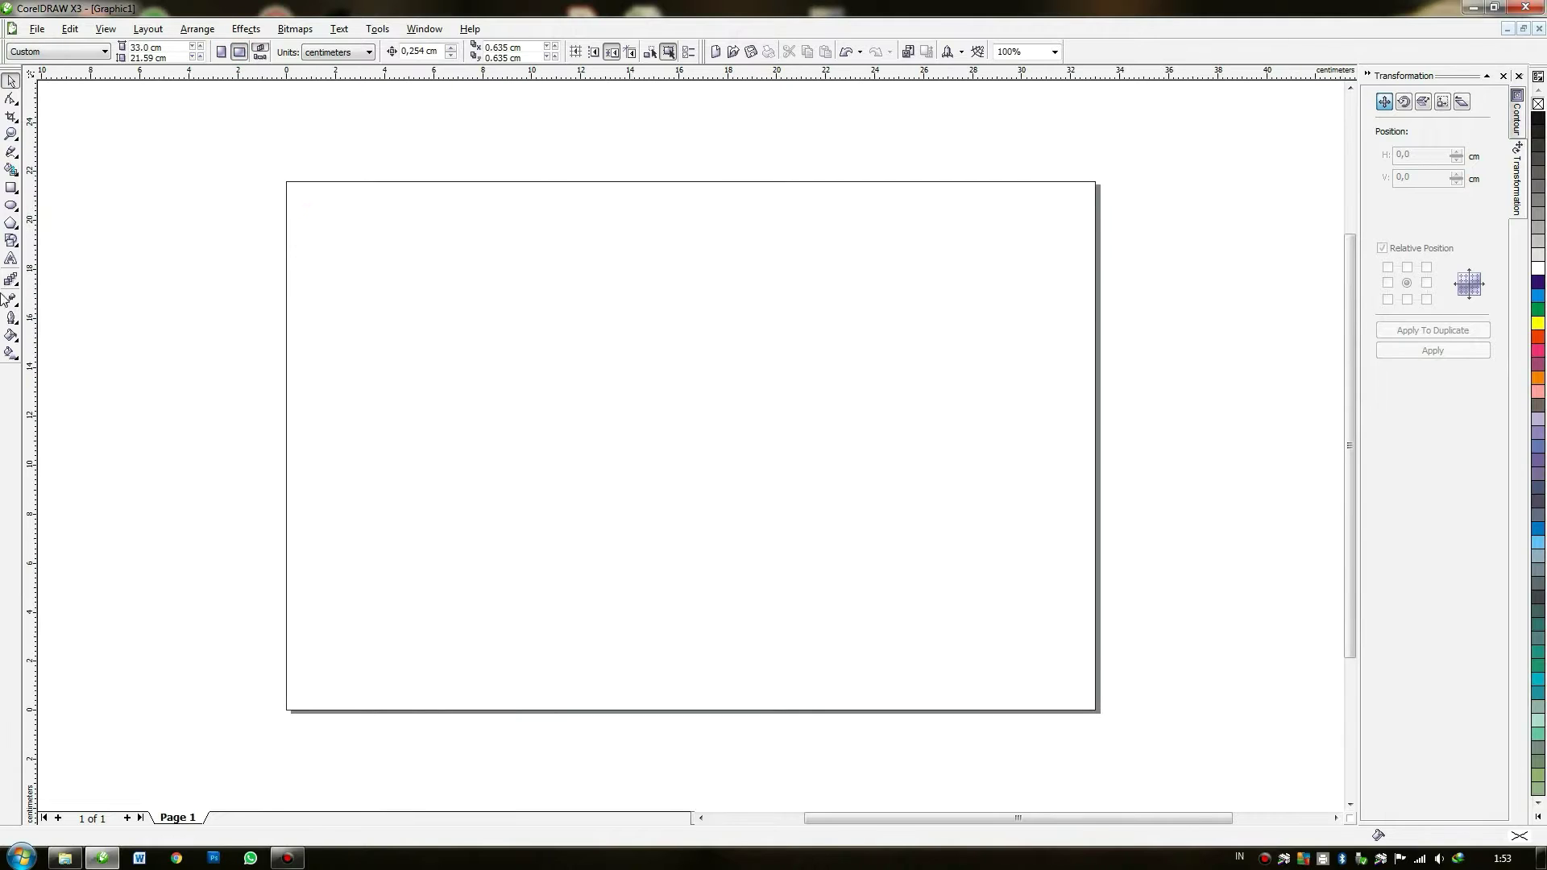
# Add a page-wide rectangle about 3.33 cm high along the page's bottom edge, filled Dark Brown with no outline.
pyautogui.doubleClick(12, 189)
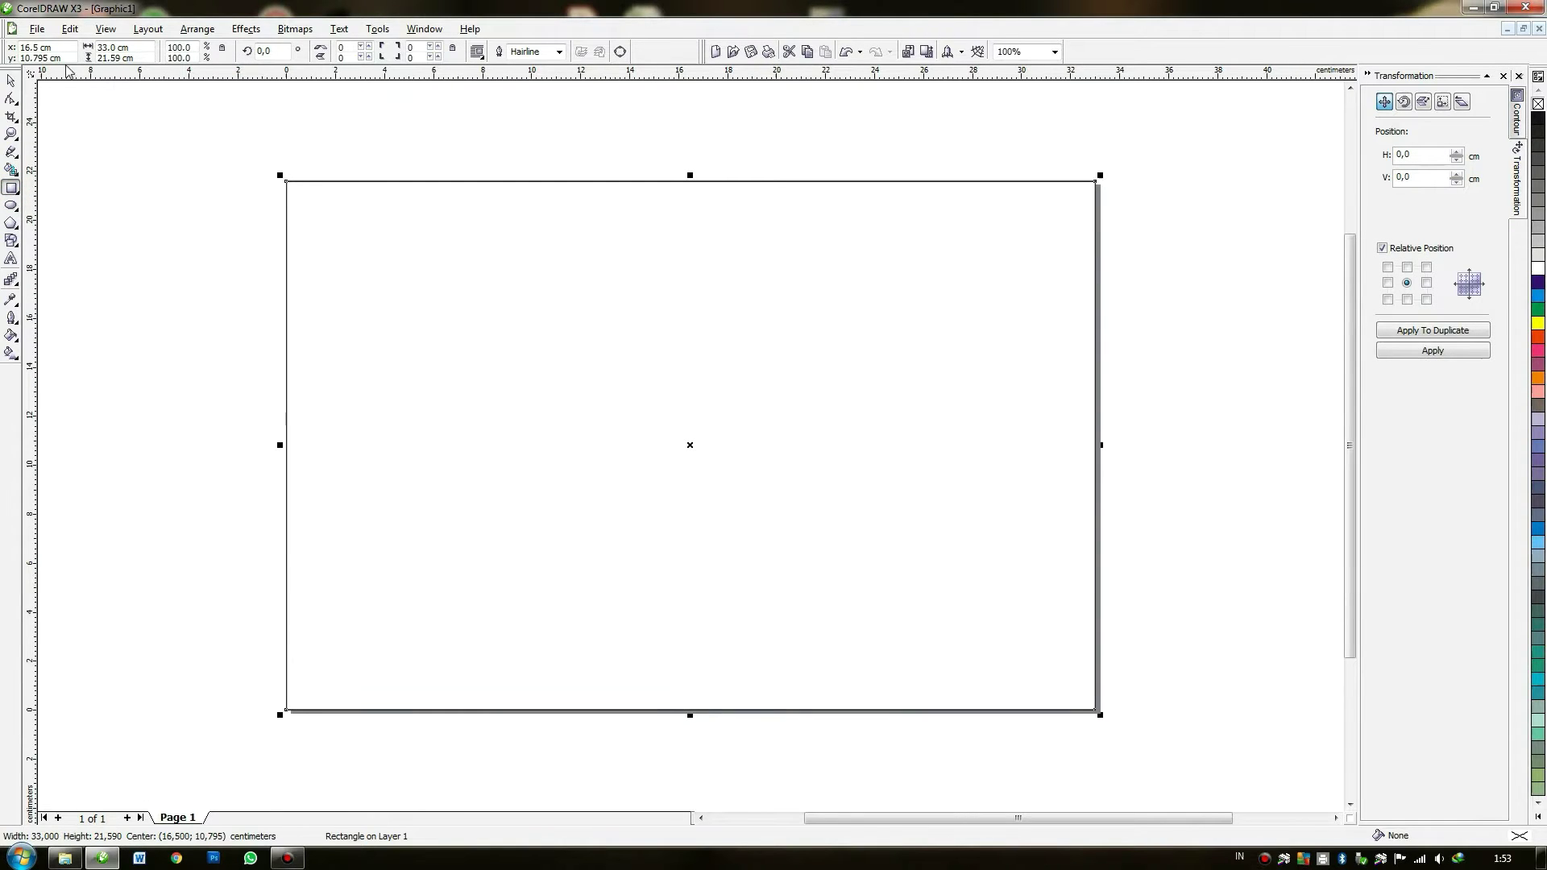
pyautogui.click(11, 81)
pyautogui.moveTo(690, 178); pyautogui.dragTo(689, 625)
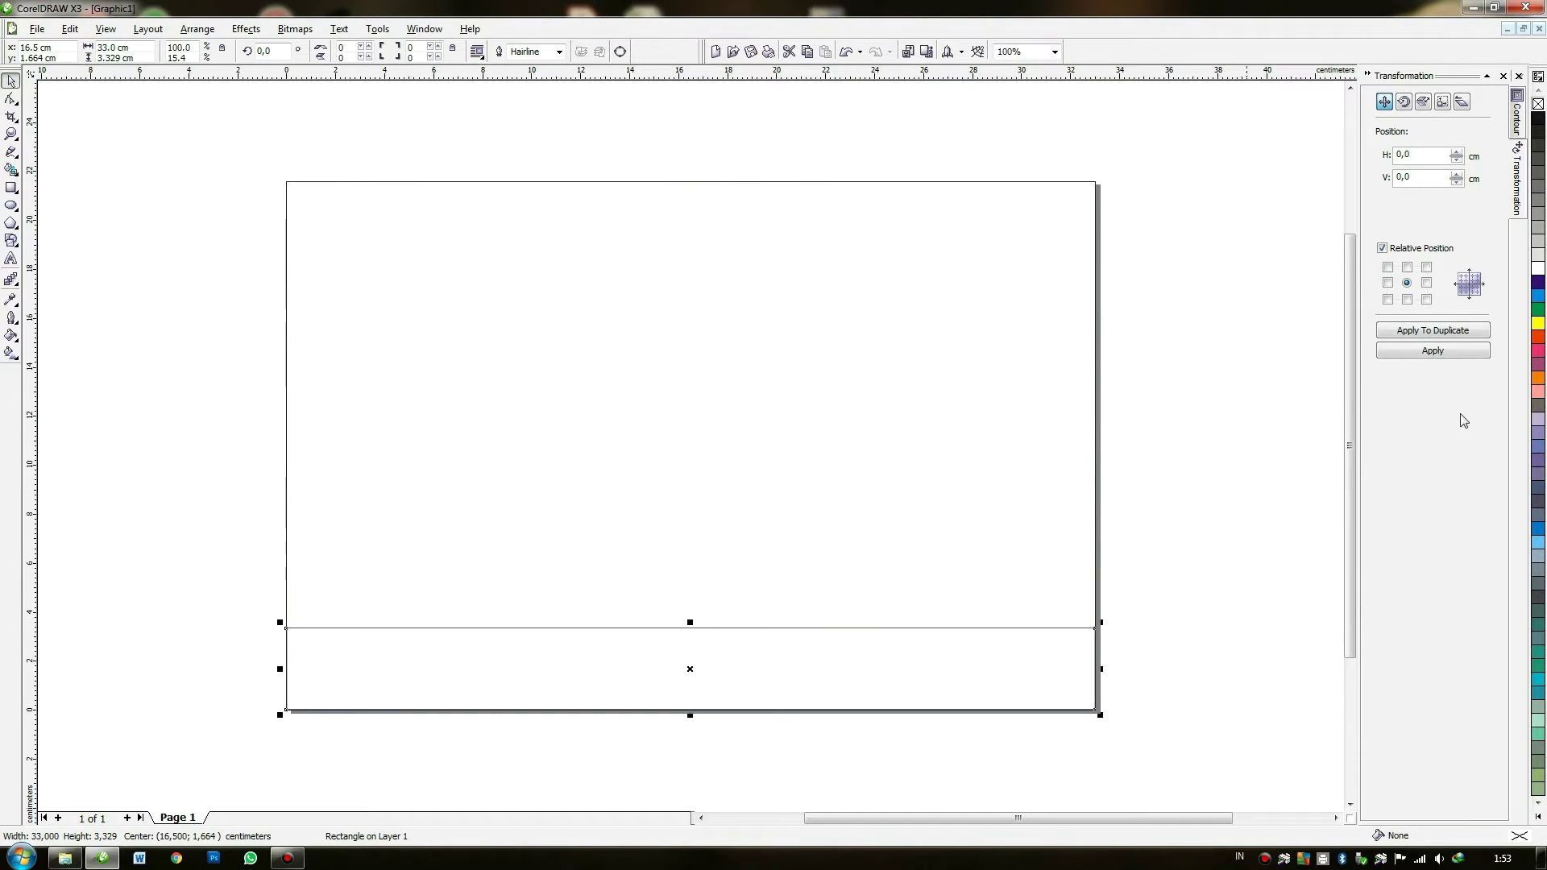
pyautogui.click(1539, 404)
pyautogui.rightClick(1539, 103)
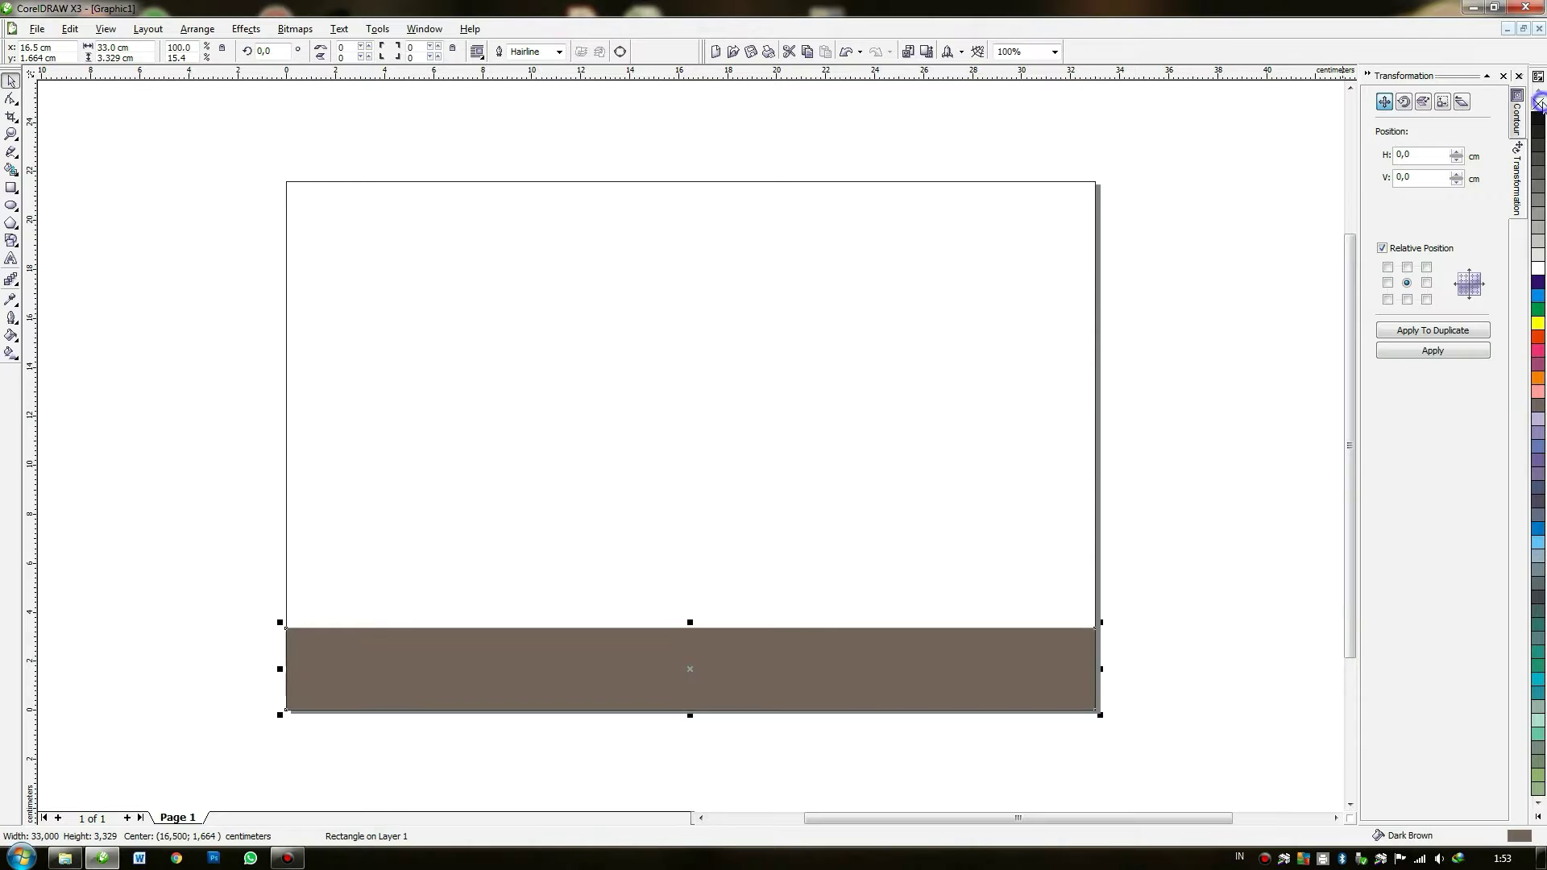
pyautogui.click(1264, 263)
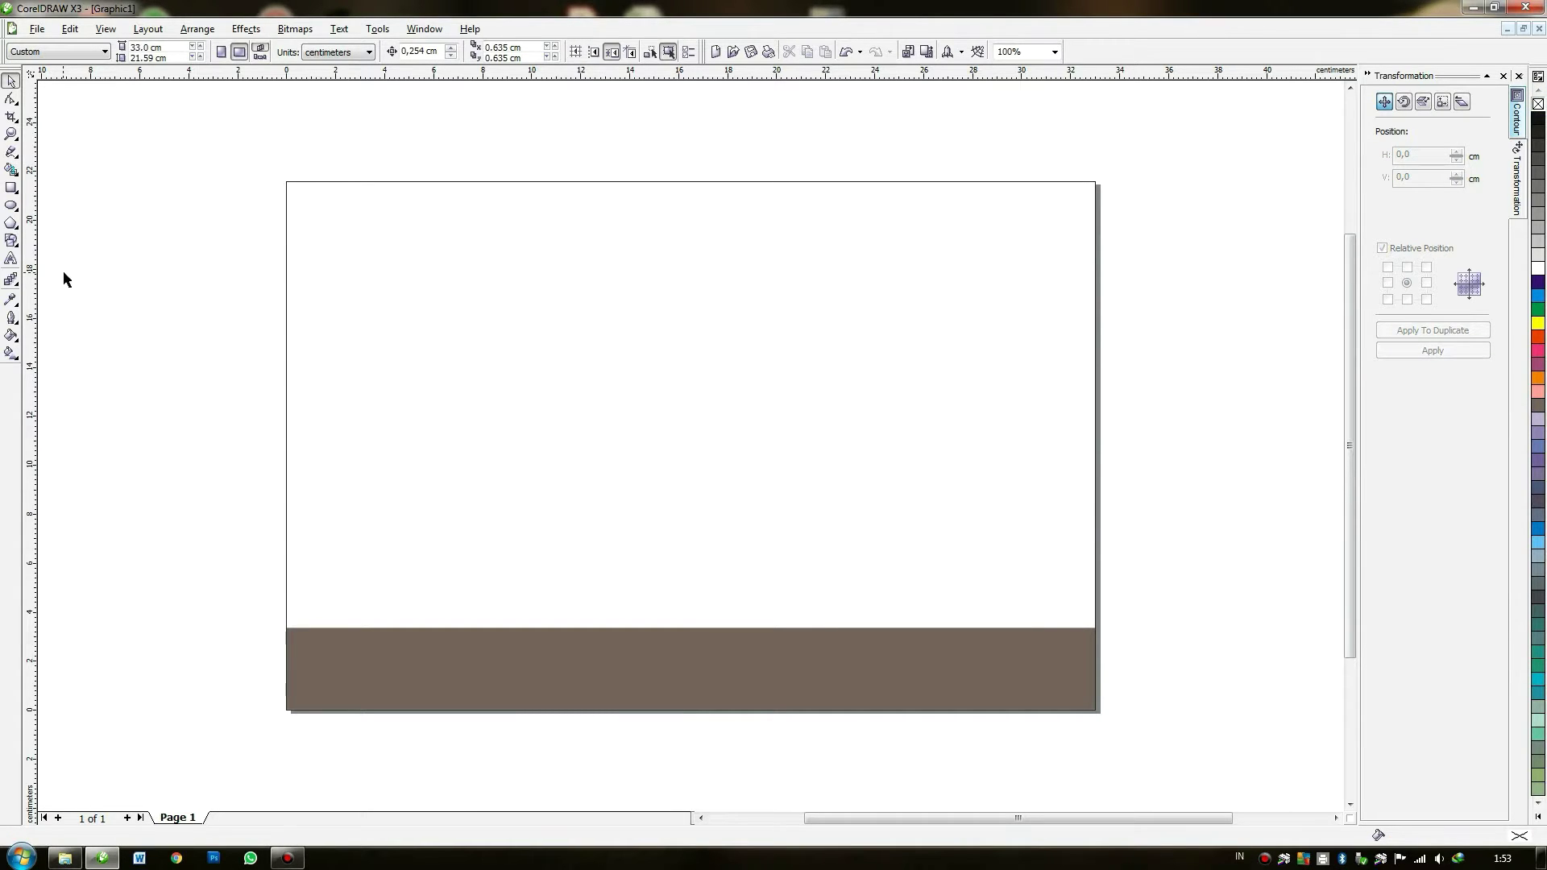
# Draw a five-sided polygon about 7.6 by 7.2 cm in the page's upper middle and pull its side nodes inward into a star.
pyautogui.click(11, 223)
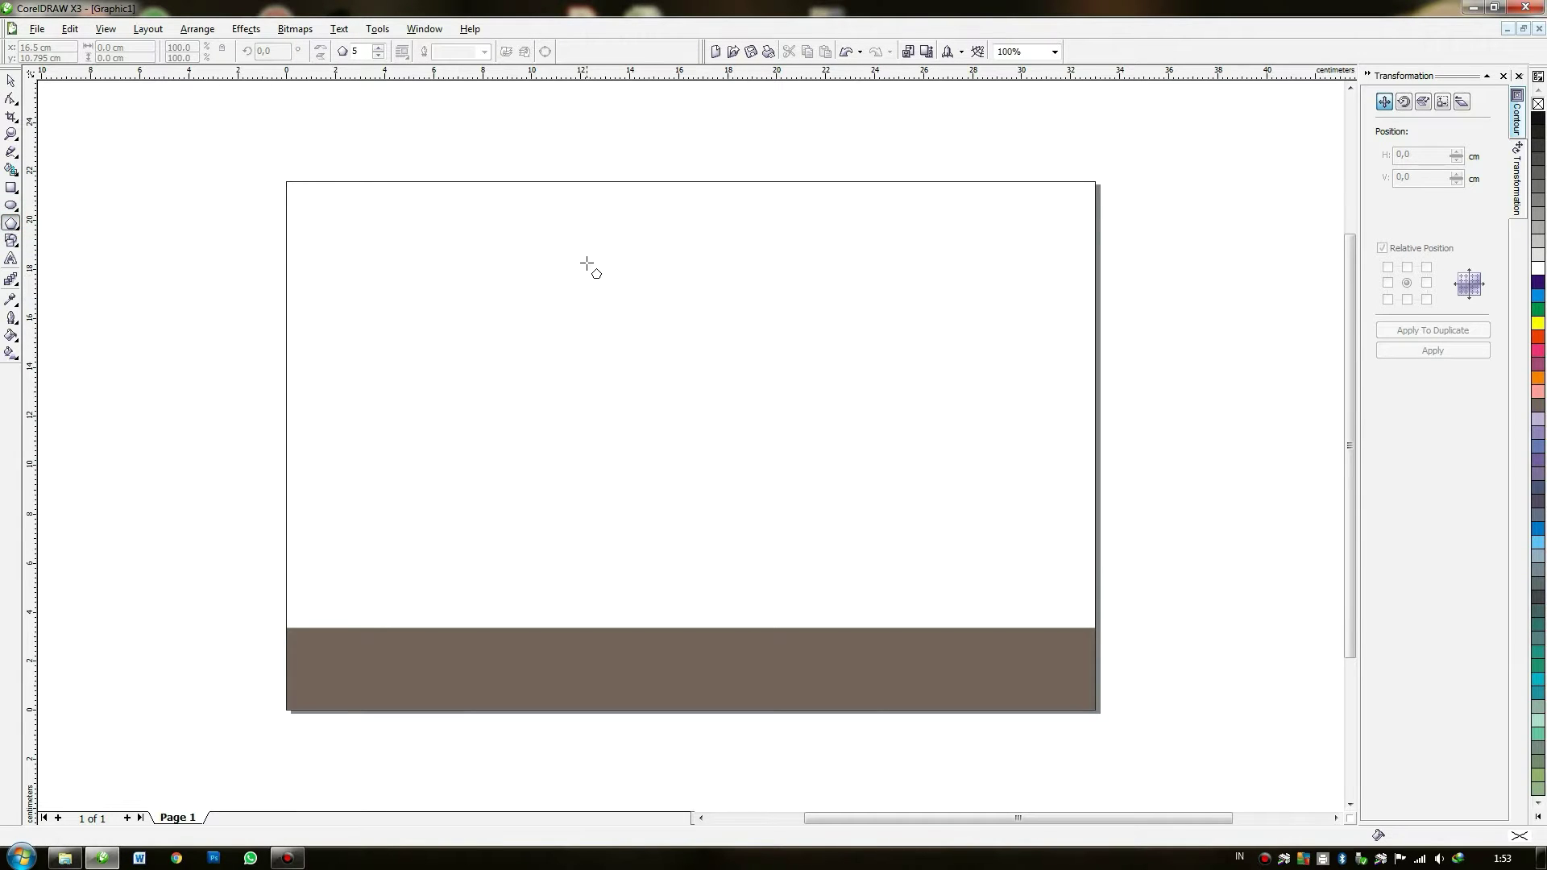
pyautogui.moveTo(580, 239); pyautogui.dragTo(736, 437)
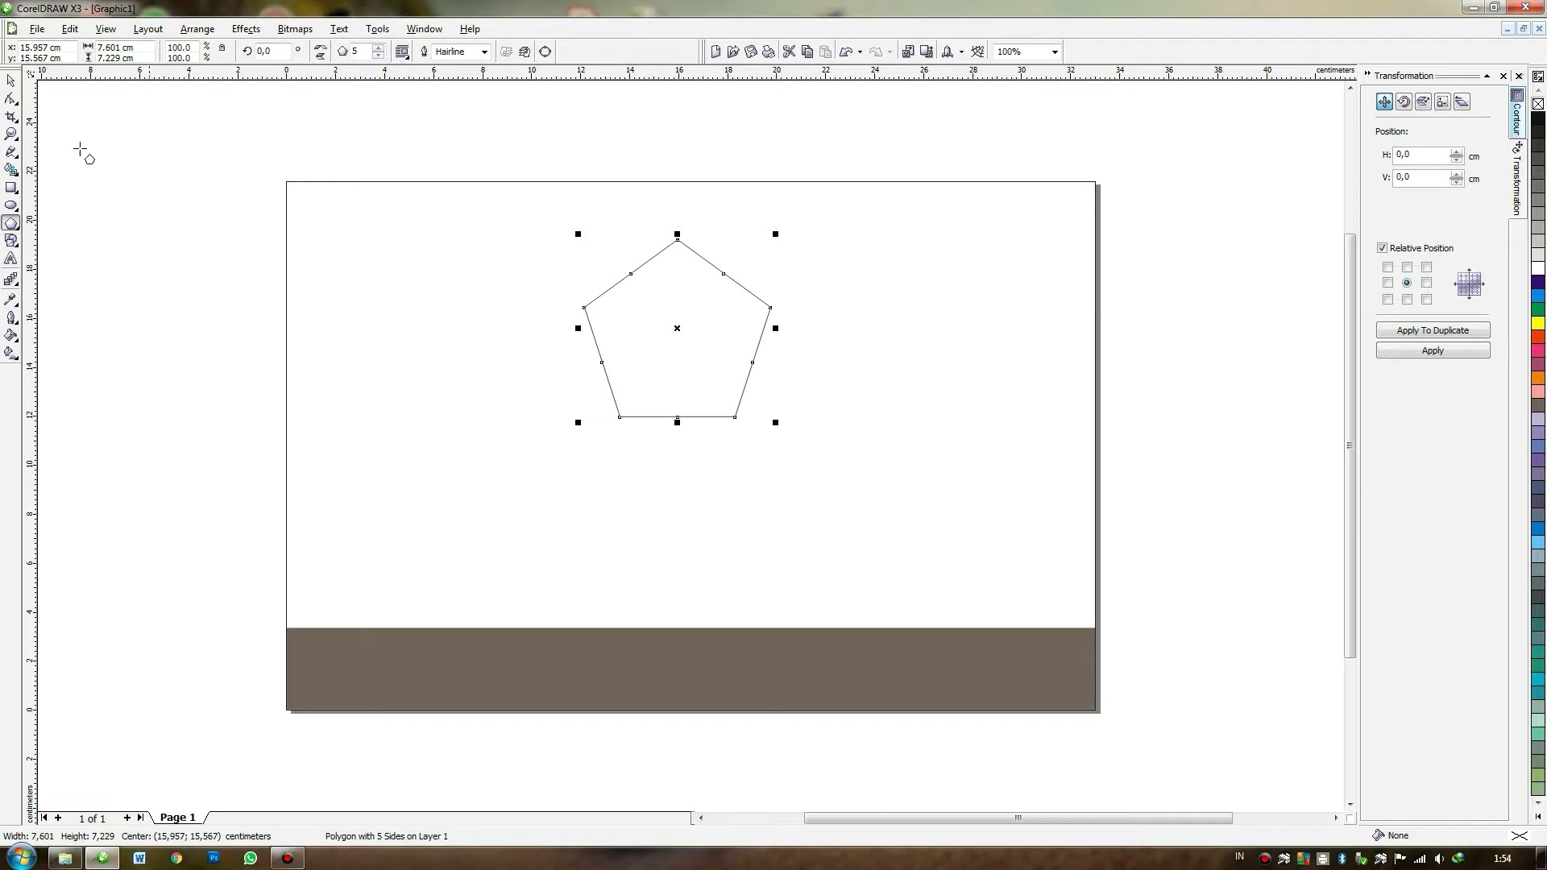
pyautogui.click(10, 100)
pyautogui.moveTo(630, 276)
pyautogui.mouseDown()
pyautogui.moveTo(661, 312)
pyautogui.moveTo(651, 291)
pyautogui.mouseUp()
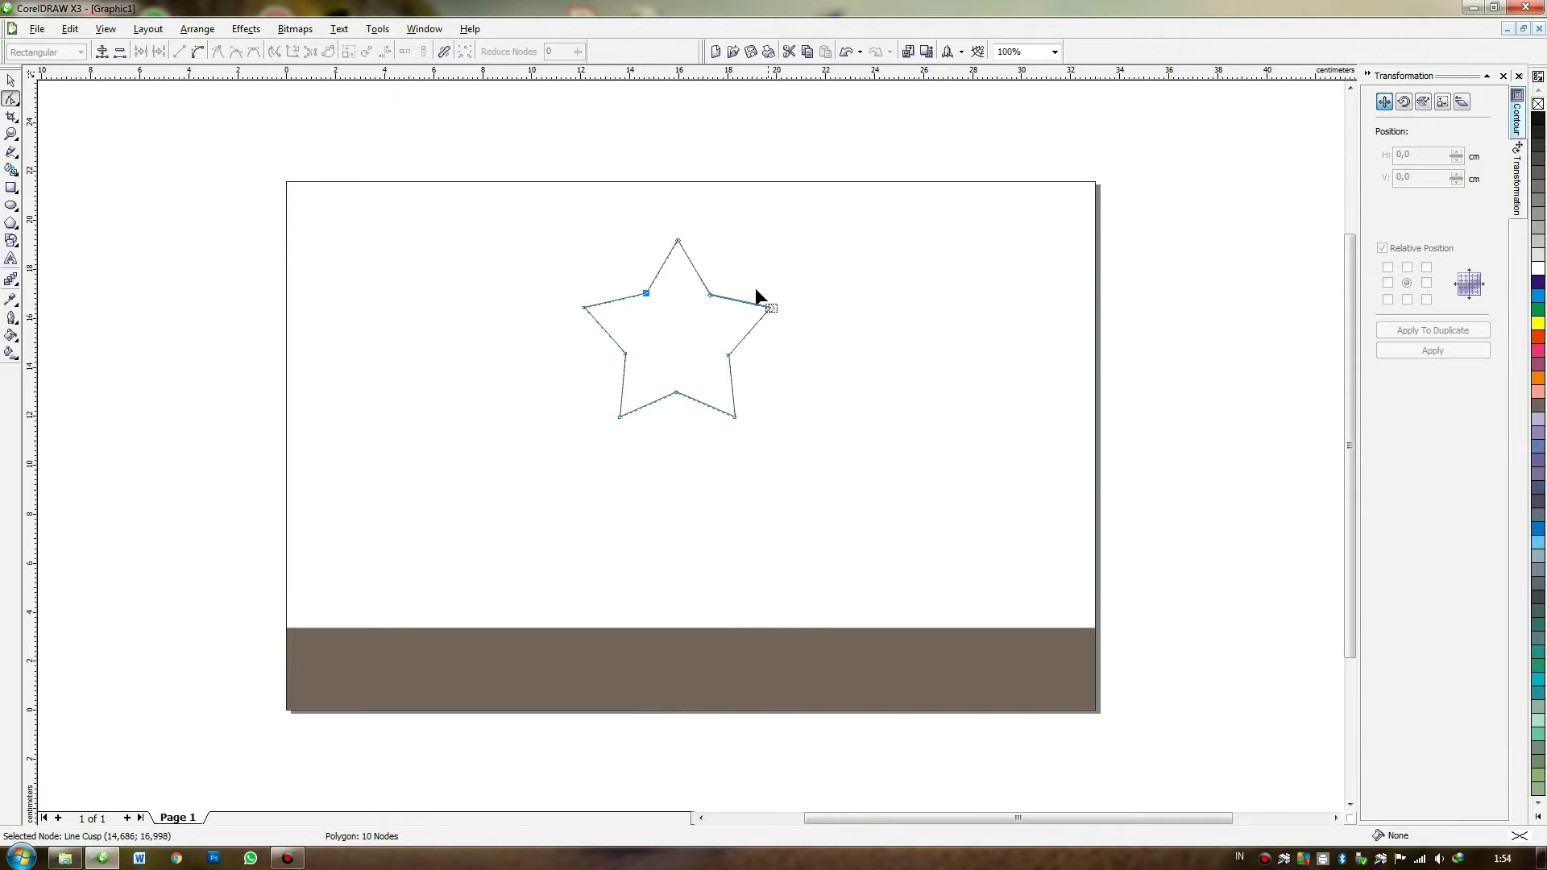
# Convert both edges of the star's top point to curves and bulge them outward so the points become rounded petals.
pyautogui.rightClick(695, 269)
pyautogui.click(740, 332)
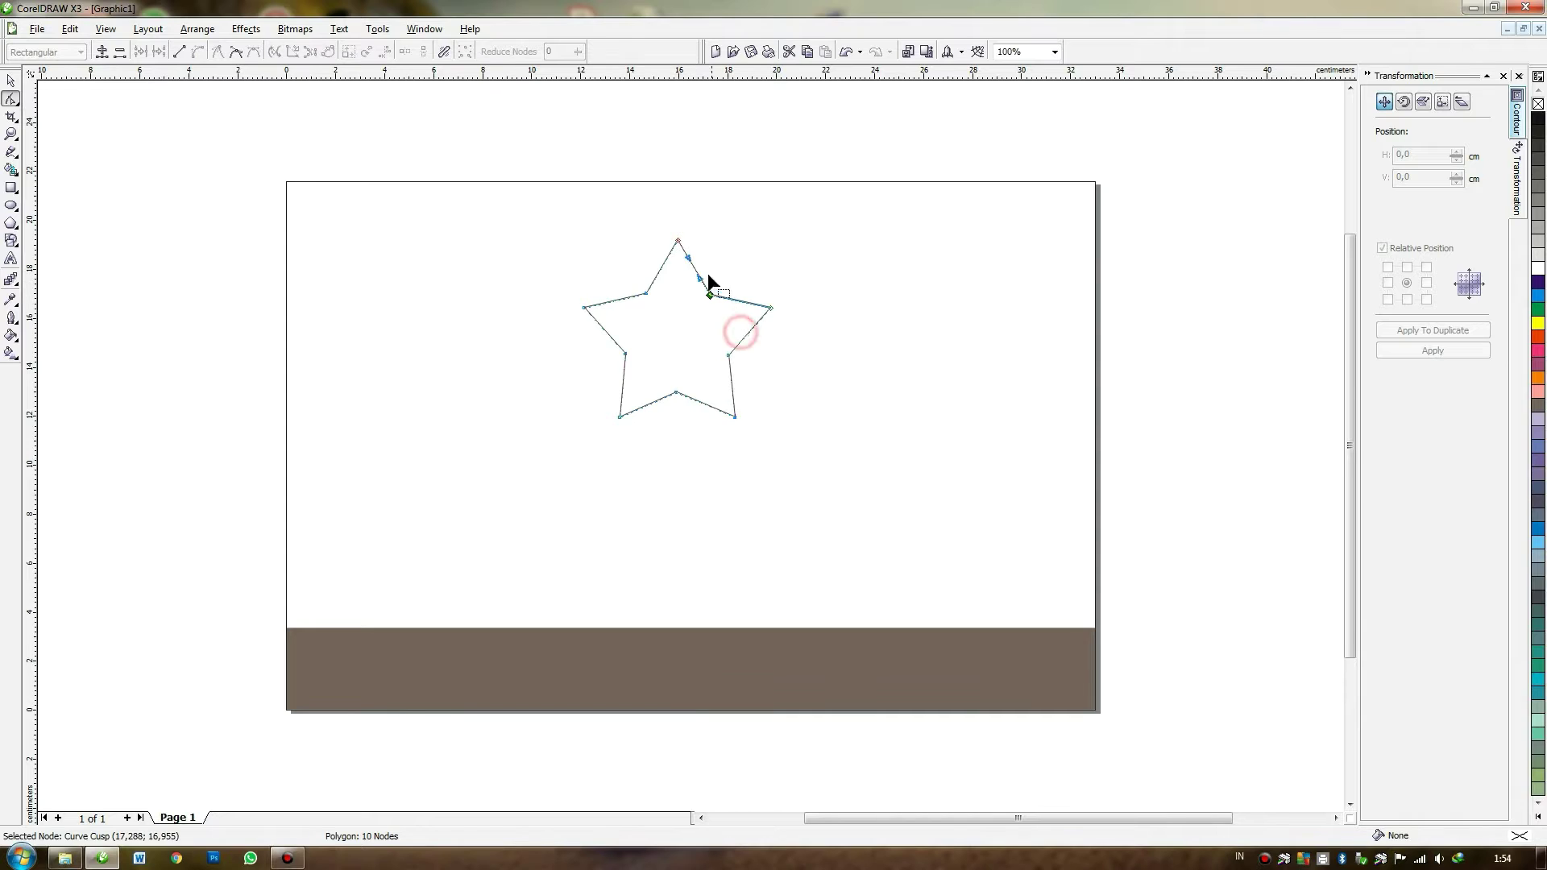
pyautogui.moveTo(690, 260); pyautogui.dragTo(726, 262)
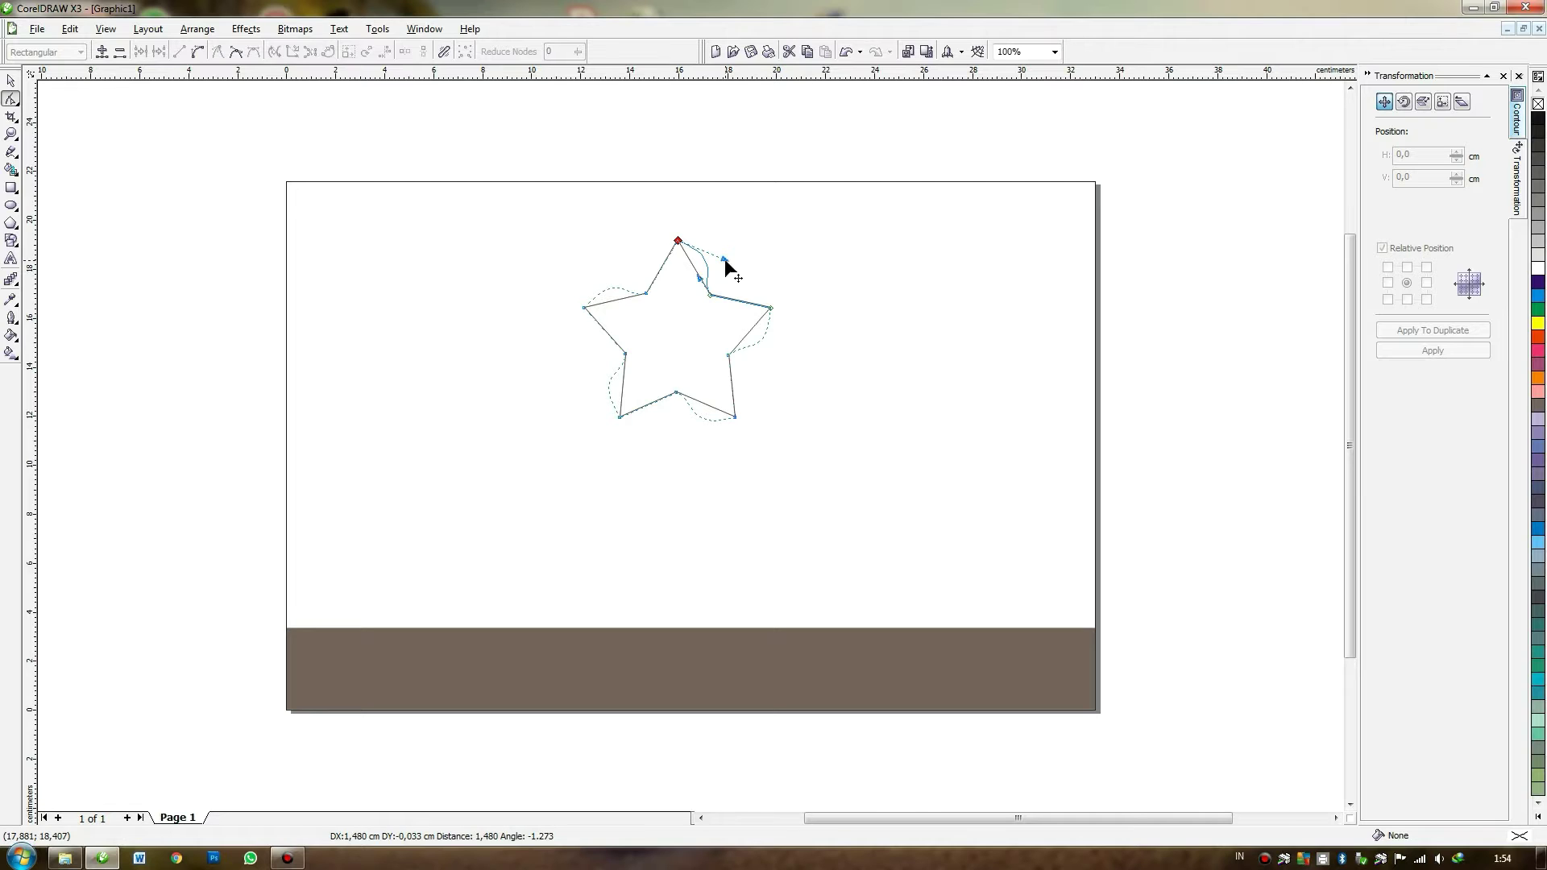
pyautogui.moveTo(726, 261); pyautogui.dragTo(726, 261)
pyautogui.rightClick(658, 276)
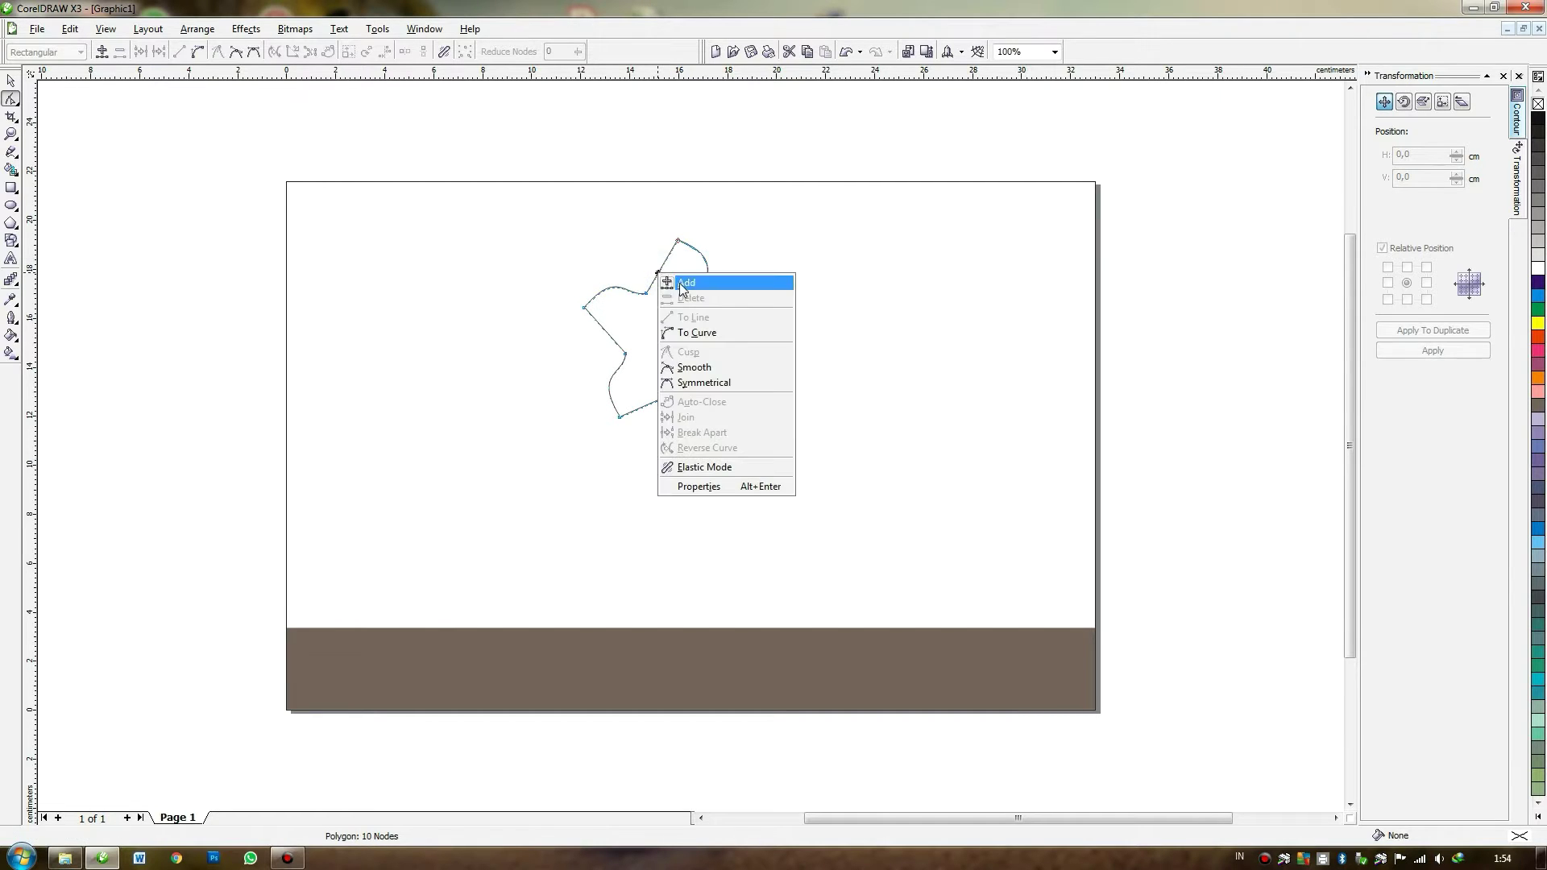
pyautogui.click(699, 328)
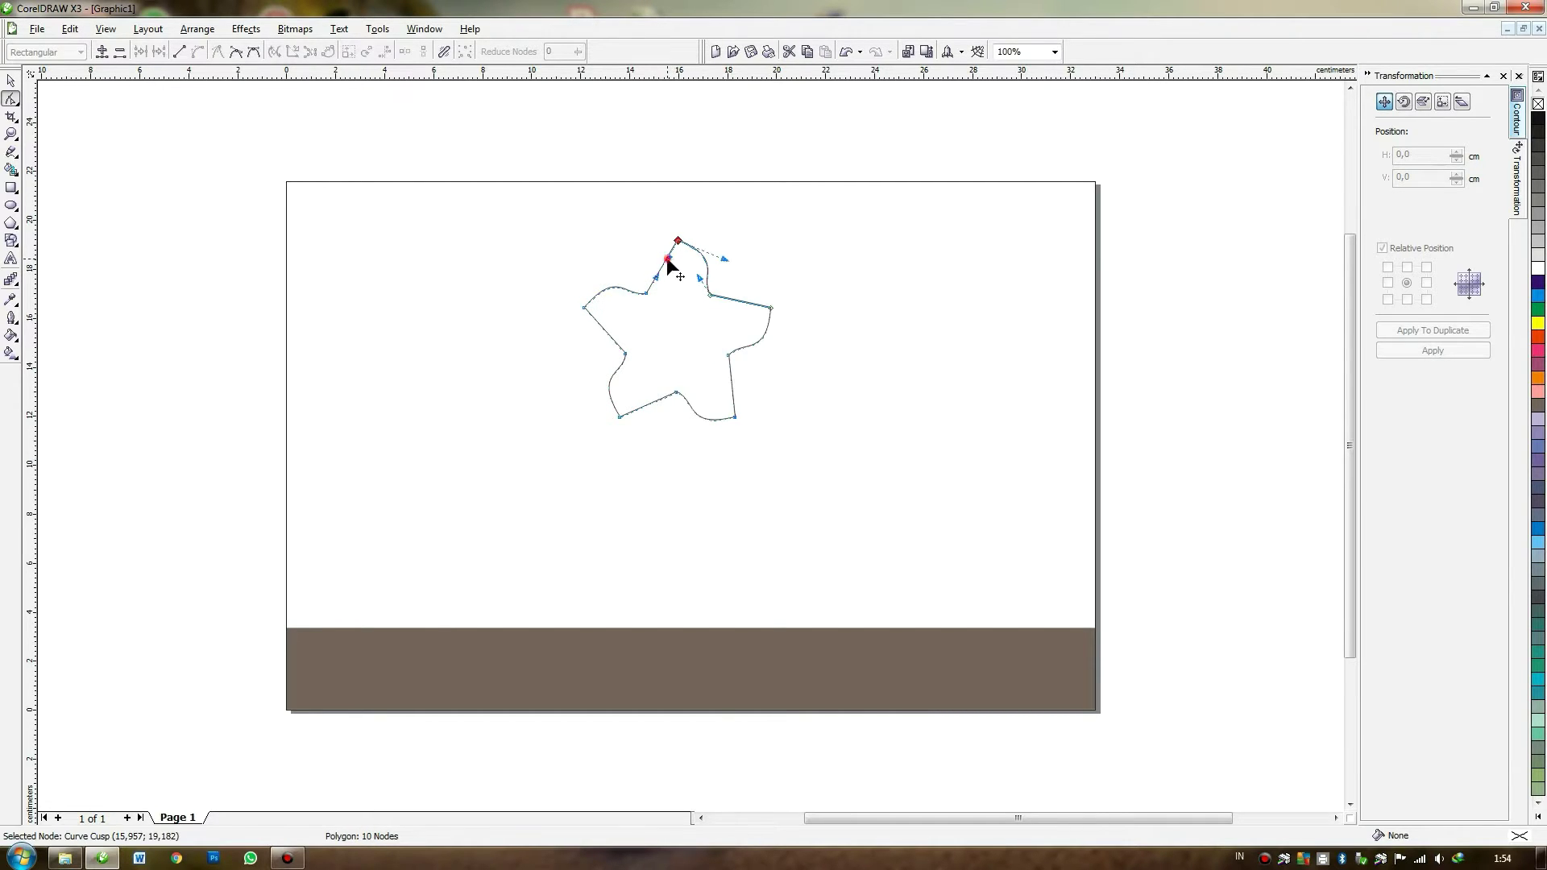
pyautogui.moveTo(669, 261); pyautogui.dragTo(643, 258)
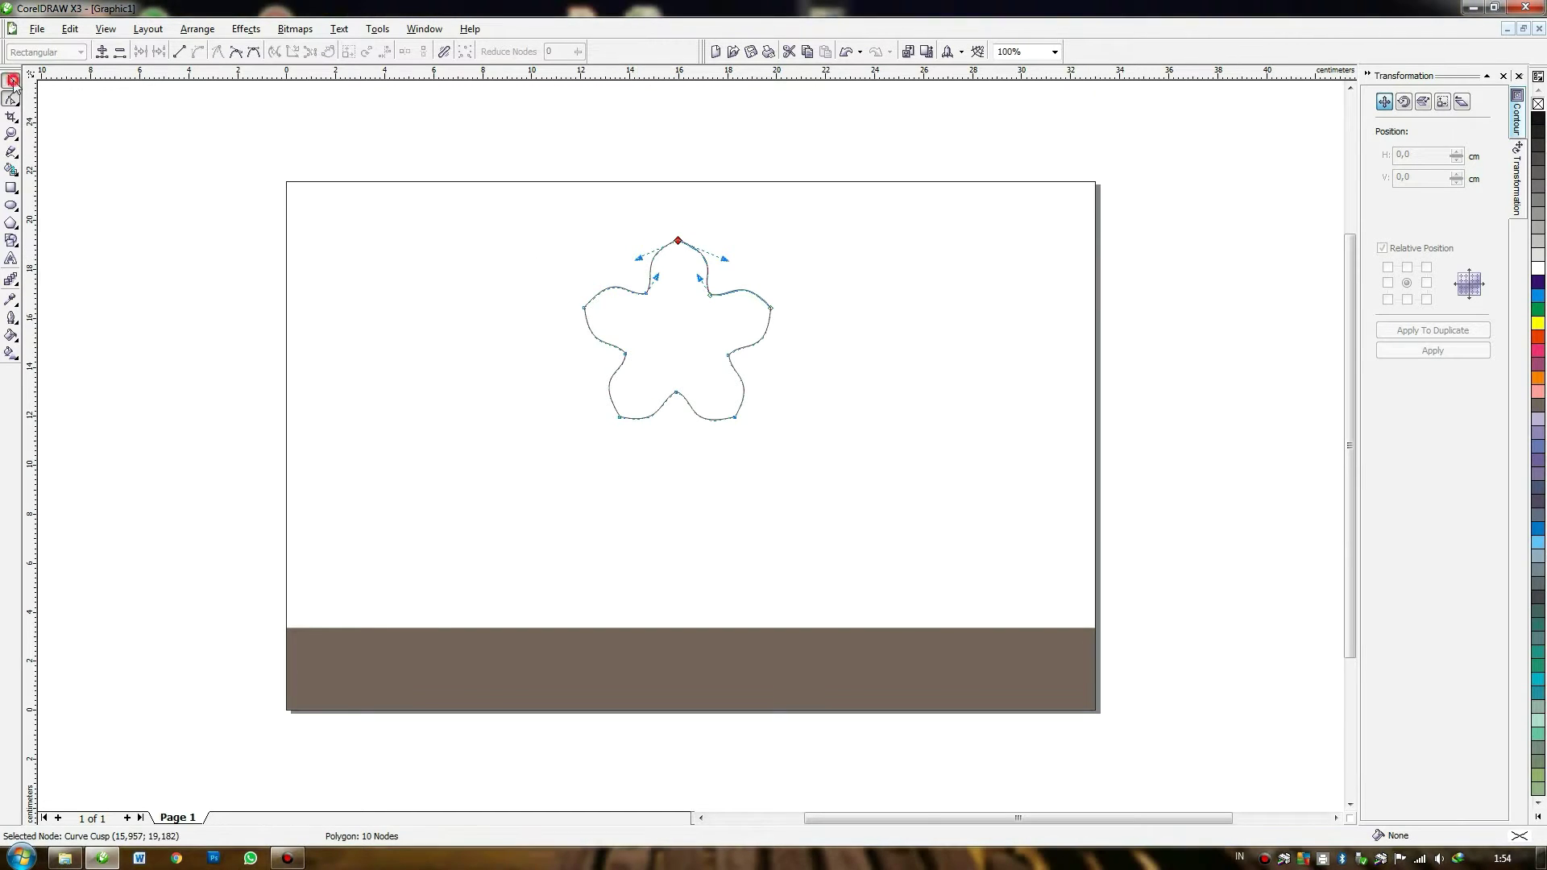
pyautogui.click(10, 80)
pyautogui.click(898, 282)
# Try to pull the nodes between the petals toward the flower's centre.
pyautogui.scroll(1, 691, 447)
pyautogui.click(752, 387)
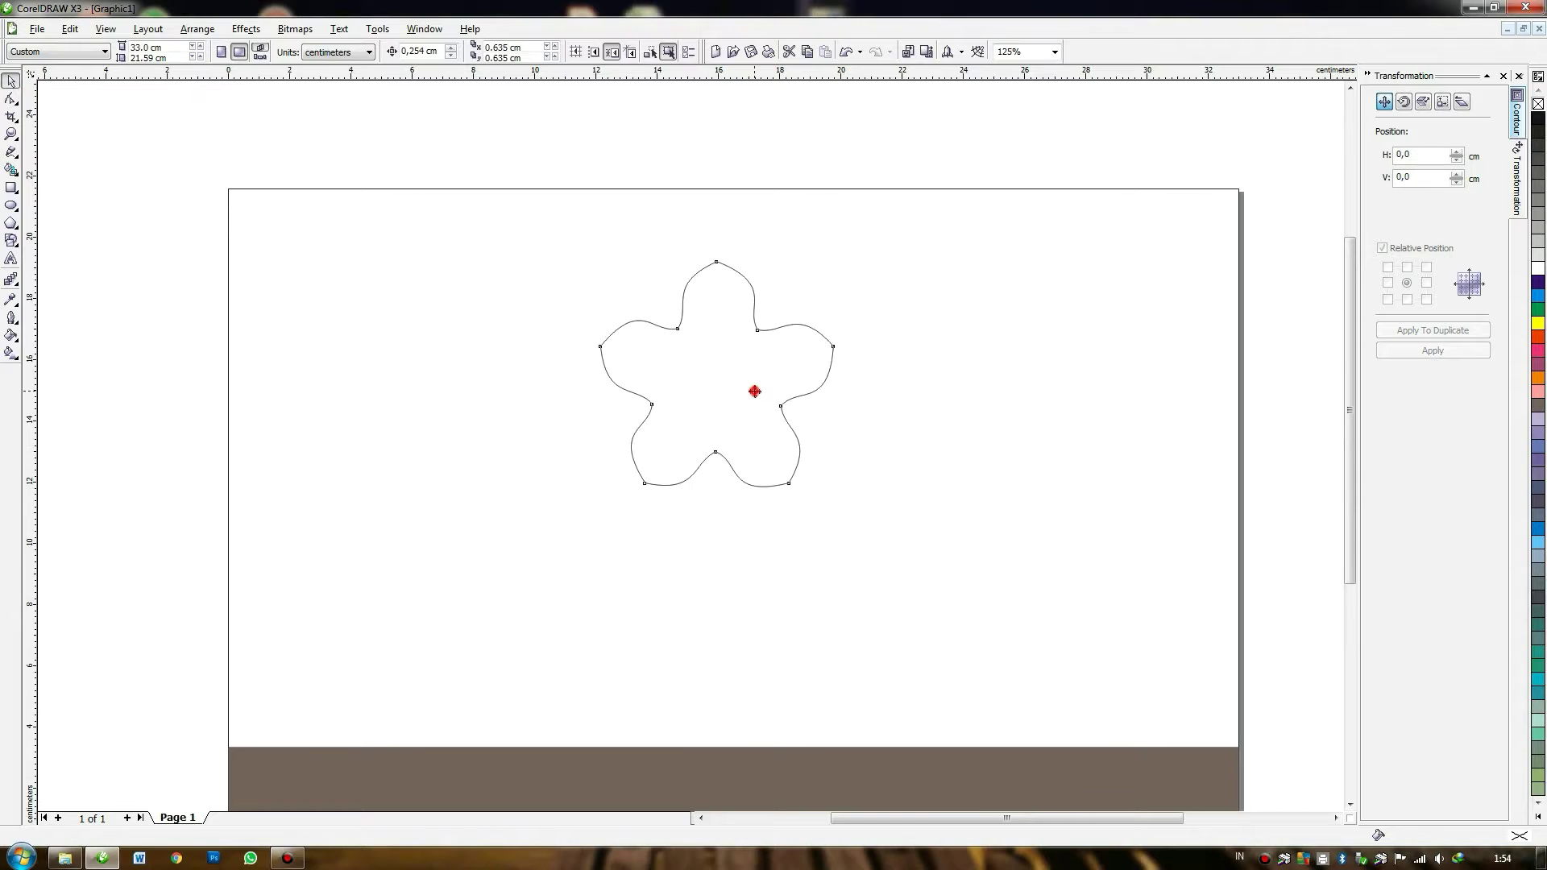
pyautogui.click(956, 357)
pyautogui.click(664, 400)
pyautogui.click(662, 401)
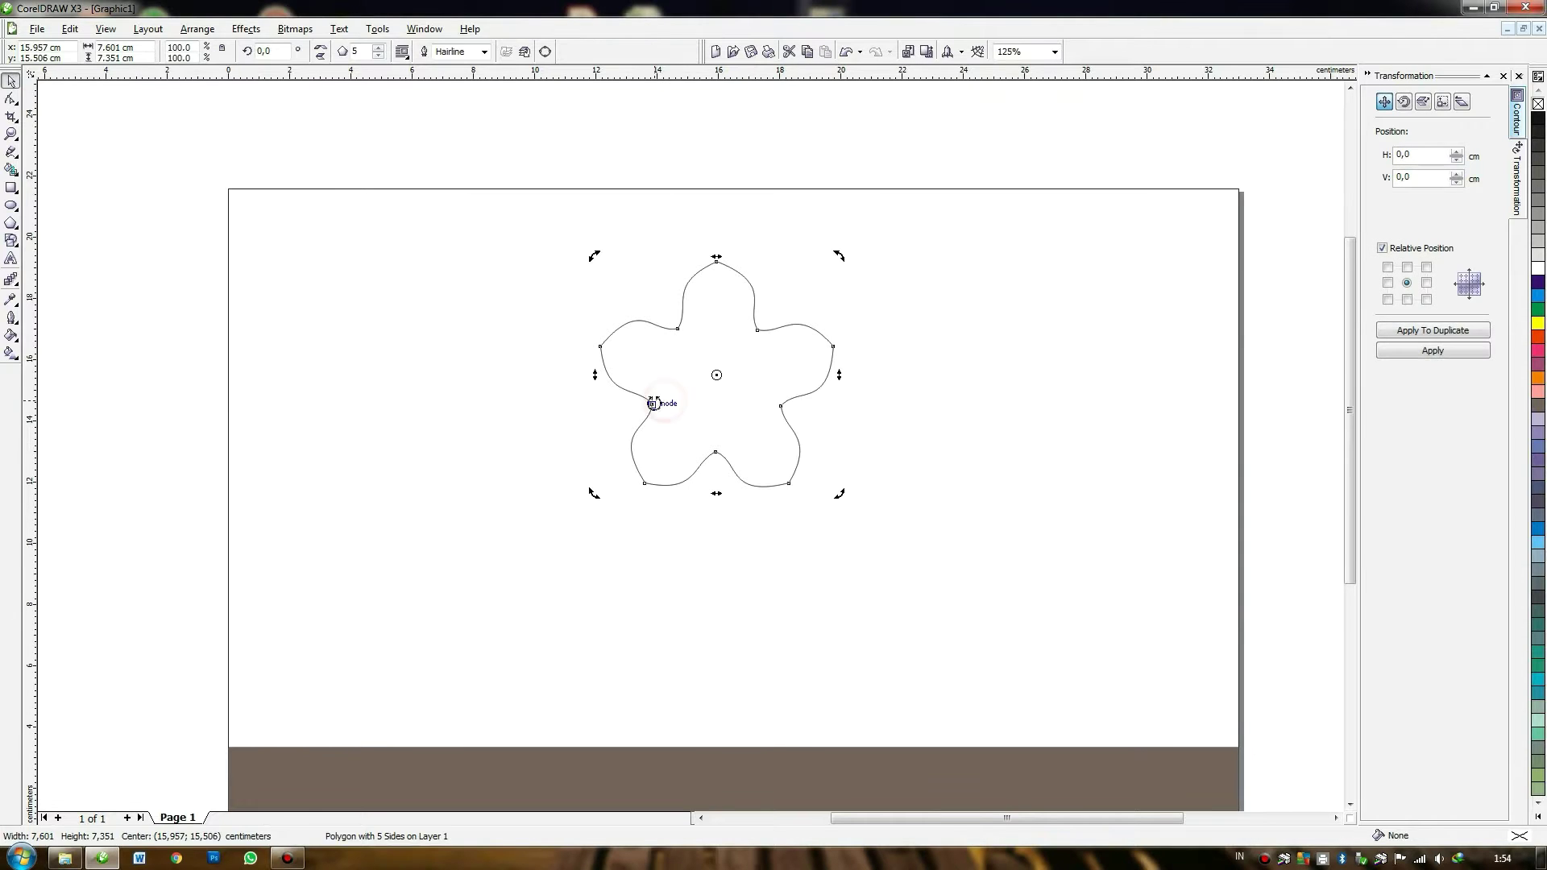
pyautogui.click(10, 98)
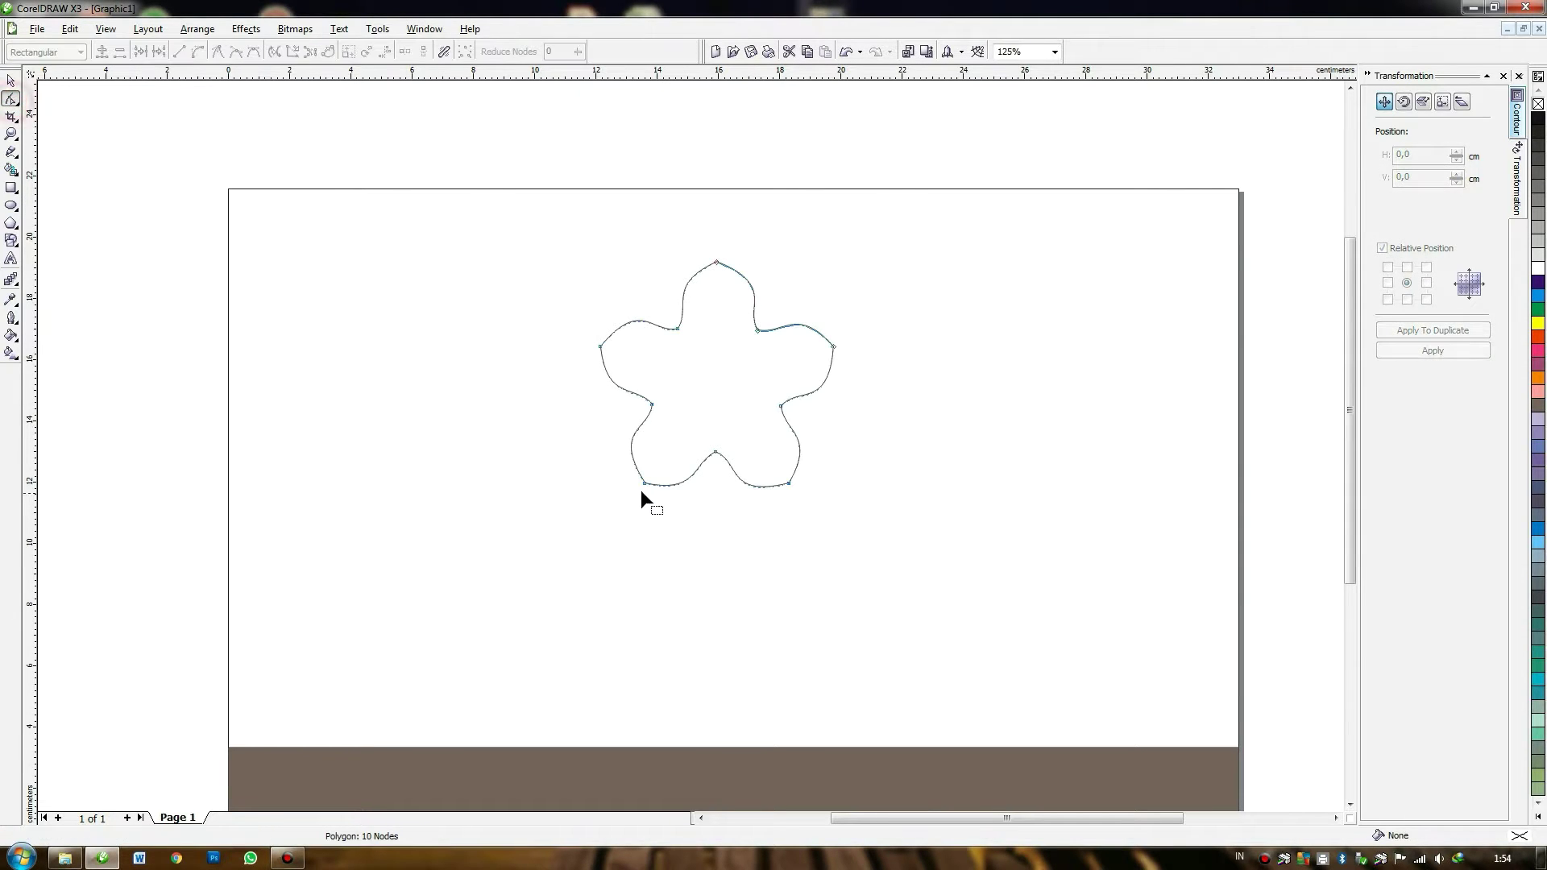
pyautogui.moveTo(653, 402); pyautogui.dragTo(670, 400)
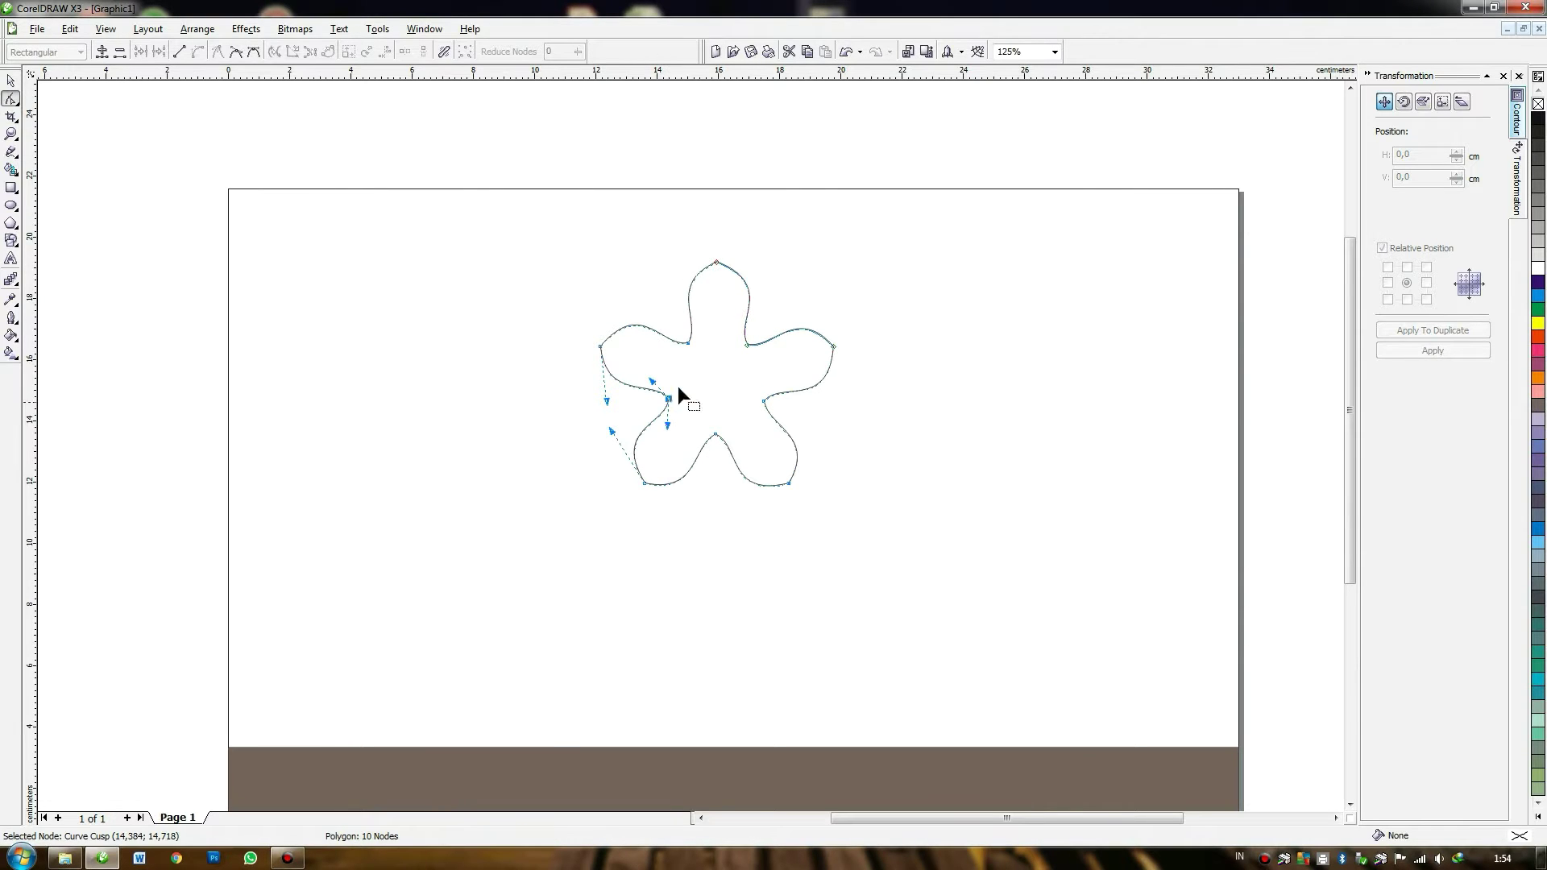
pyautogui.hotkey('ctrl', 'z')
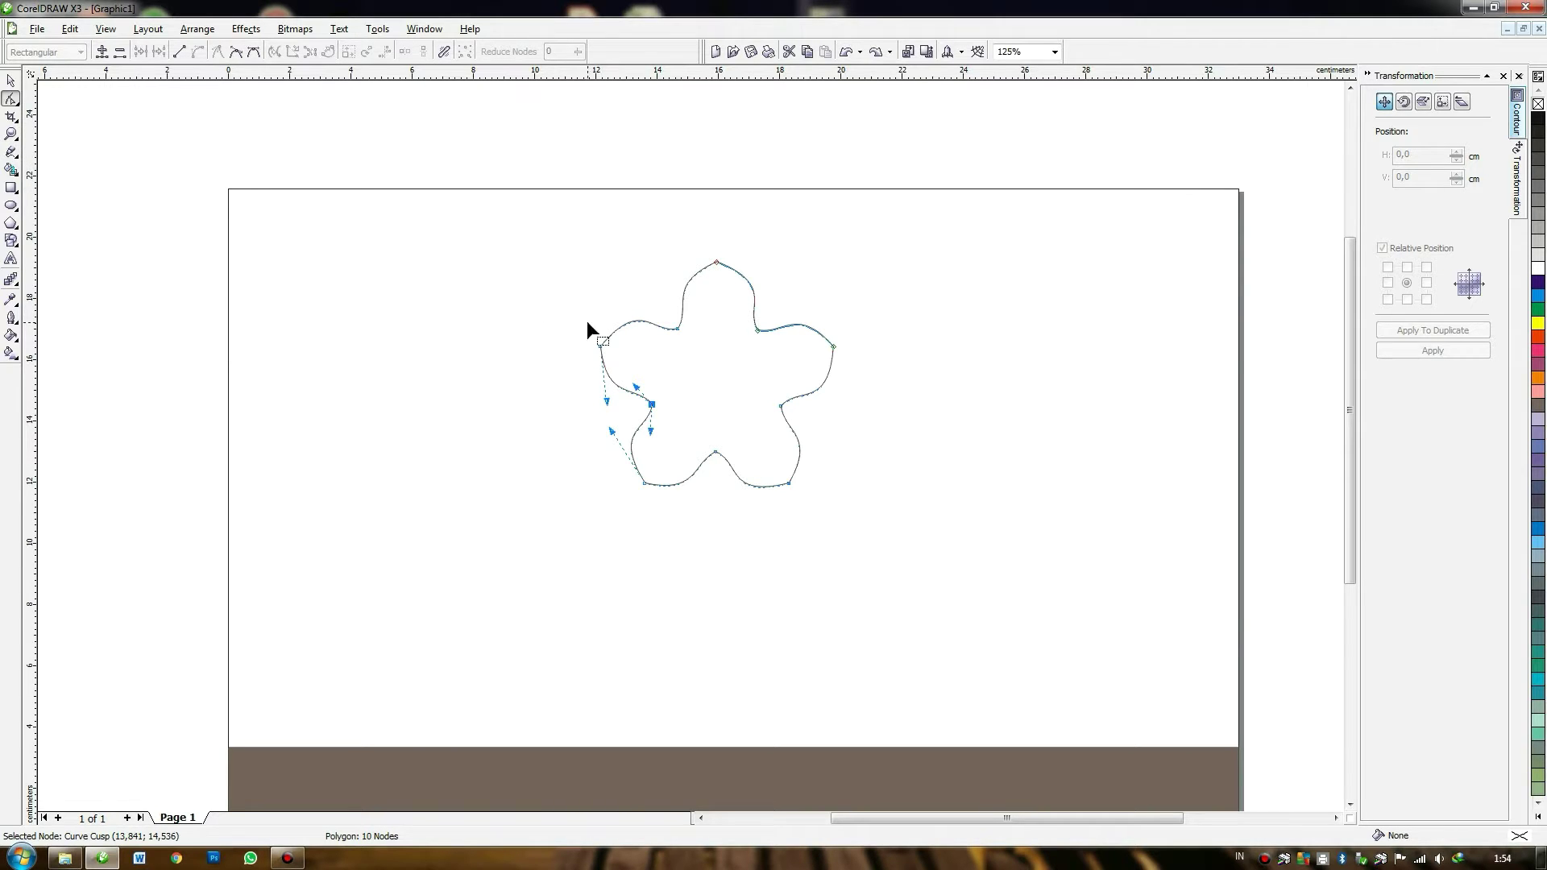
# Adjust both curve handles of a node between two petals outward to make all the petals fuller.
pyautogui.moveTo(638, 387)
pyautogui.mouseDown()
pyautogui.moveTo(619, 404)
pyautogui.moveTo(642, 360)
pyautogui.moveTo(605, 408)
pyautogui.moveTo(621, 398)
pyautogui.mouseUp()
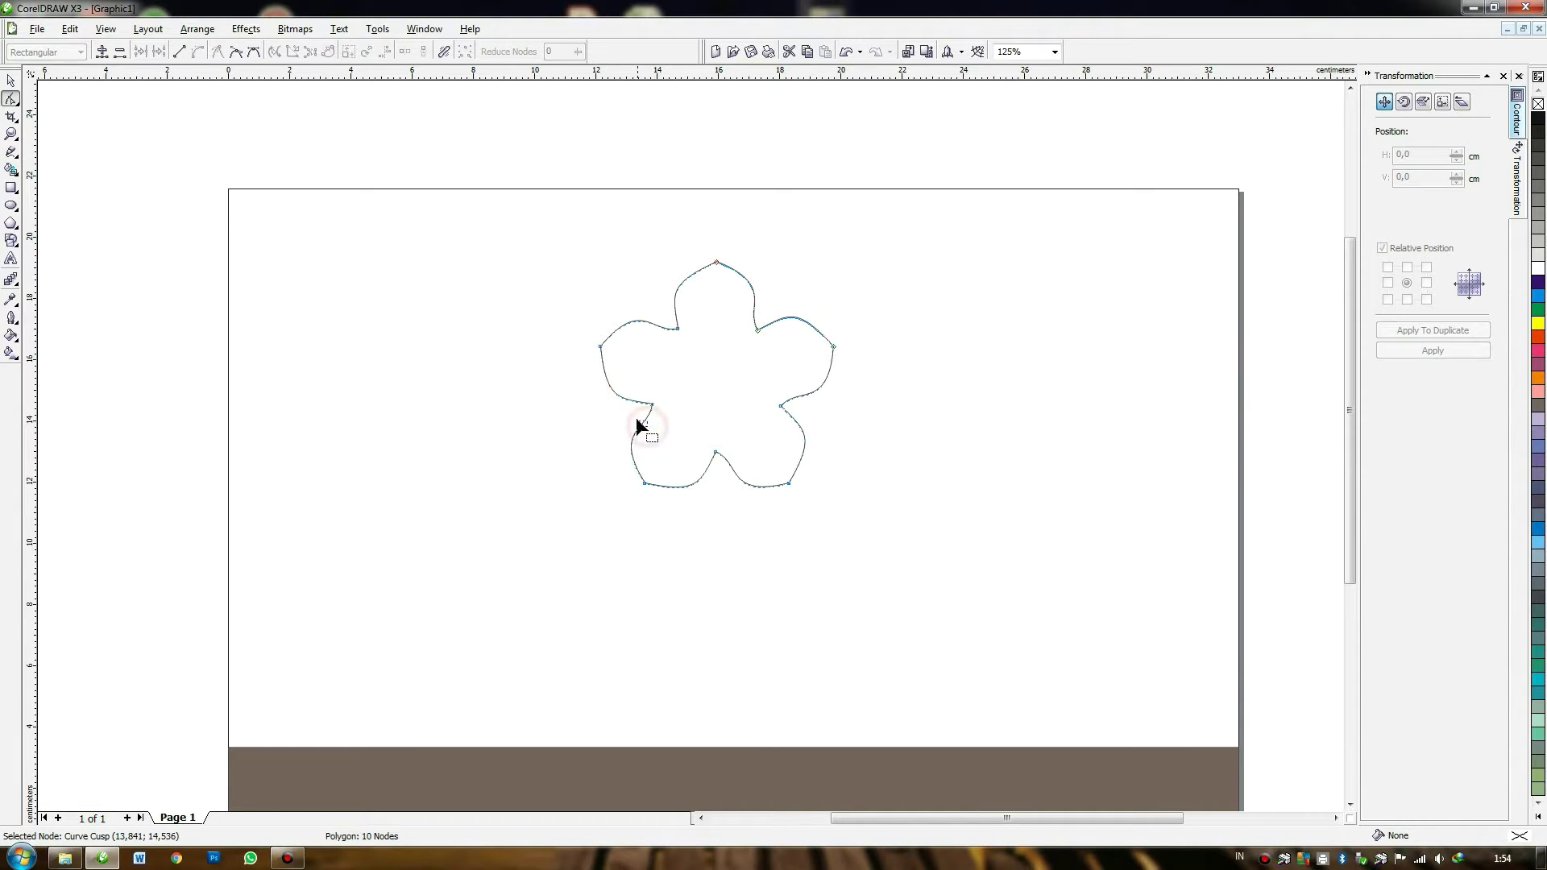
pyautogui.click(651, 404)
pyautogui.moveTo(649, 433); pyautogui.dragTo(633, 420)
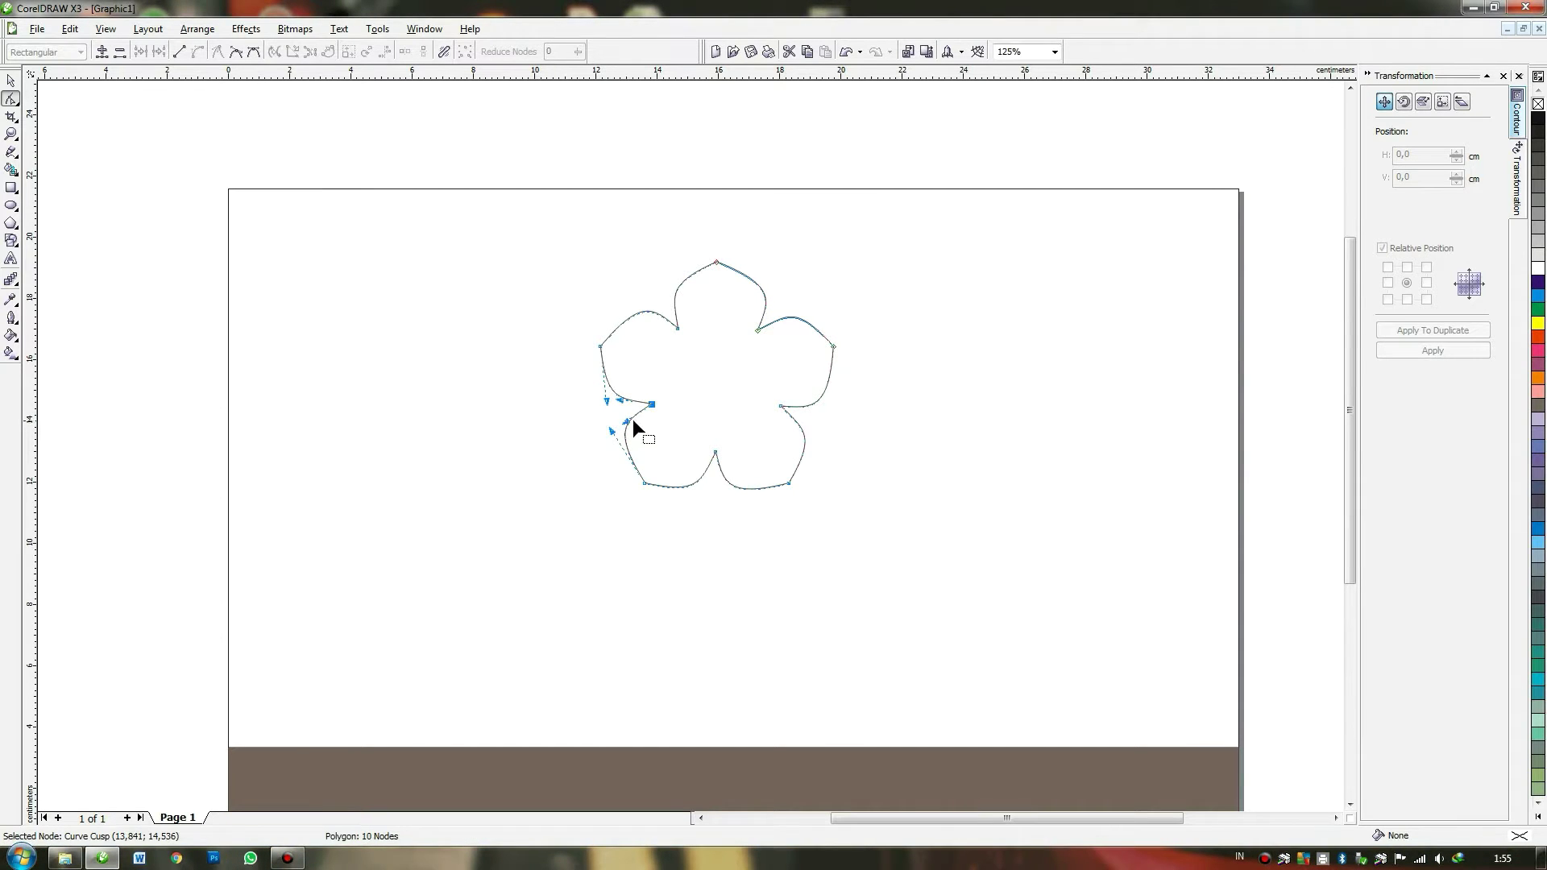
pyautogui.click(11, 80)
pyautogui.click(900, 353)
# Try more petals on the flower by raising its number of sides, and set it back to 5.
pyautogui.click(767, 367)
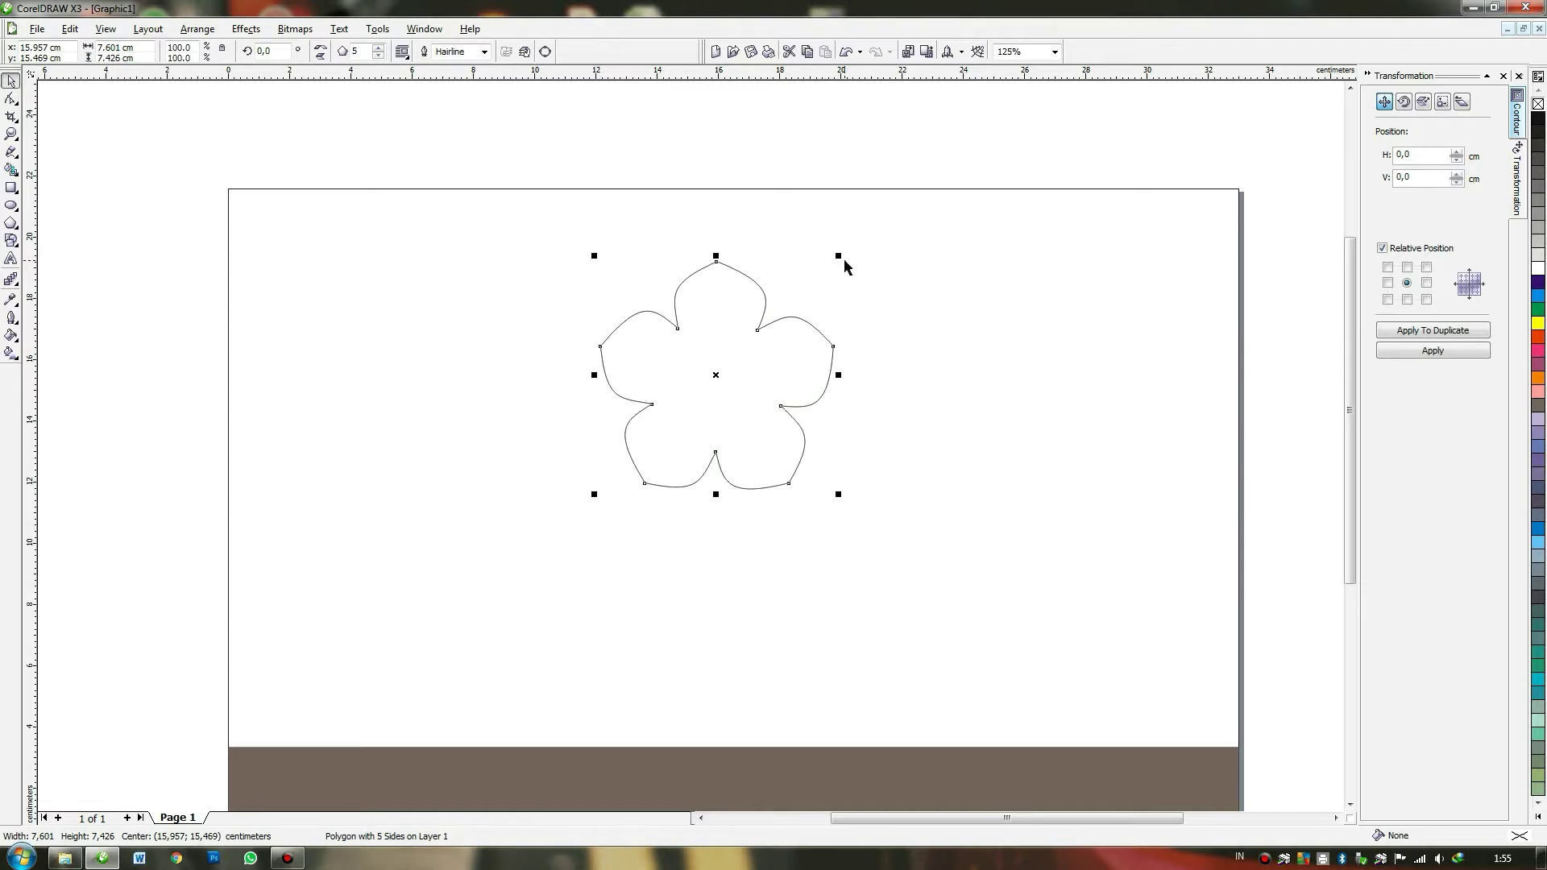
pyautogui.click(383, 50)
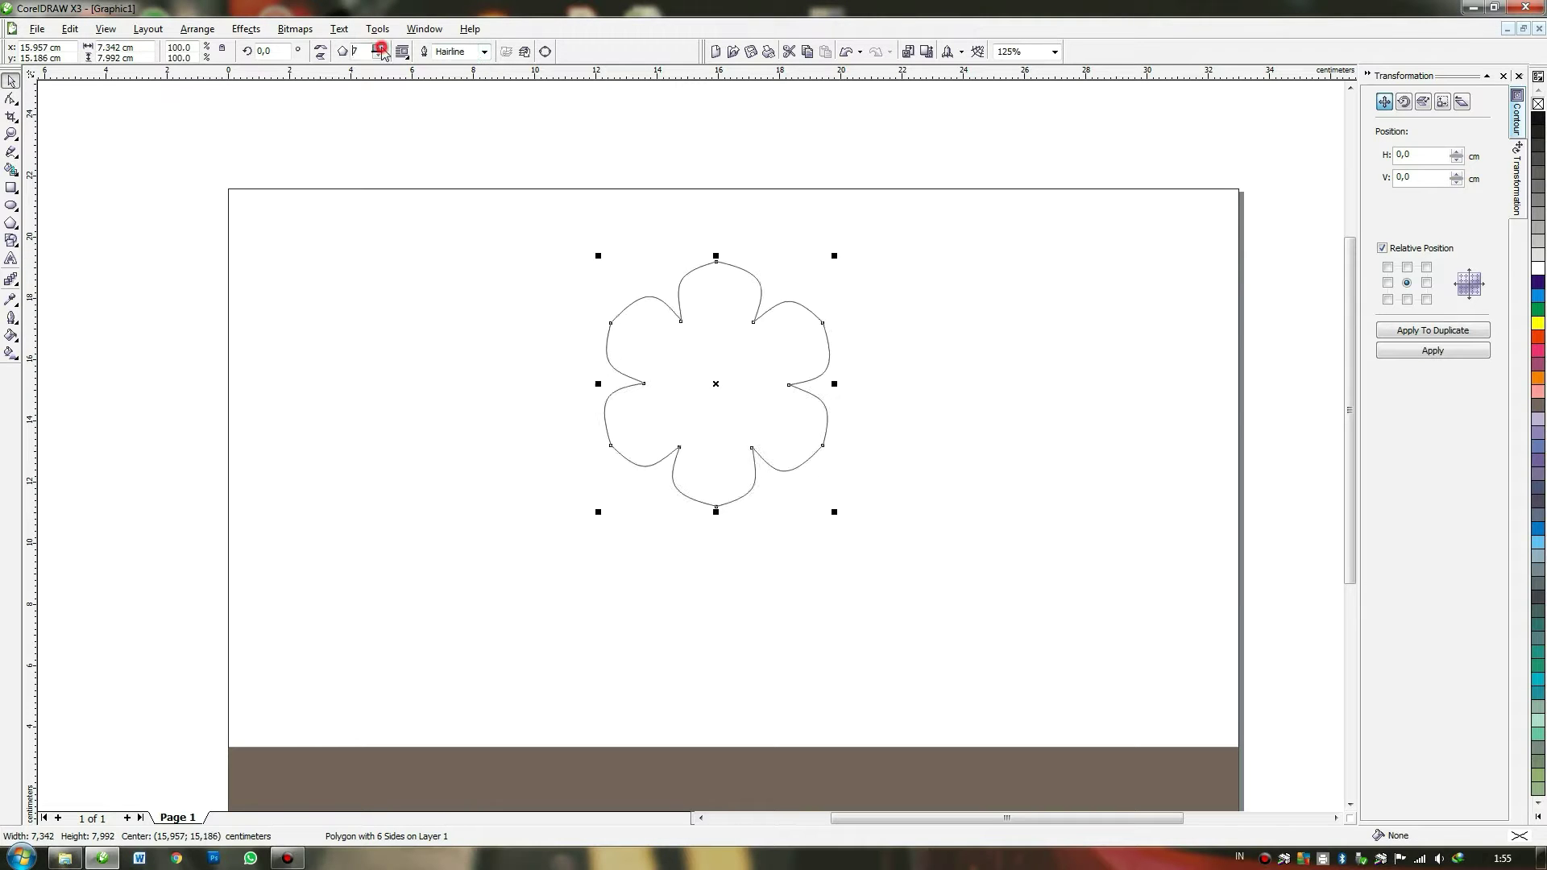
pyautogui.click(383, 50)
pyautogui.click(378, 55)
pyautogui.click(379, 56)
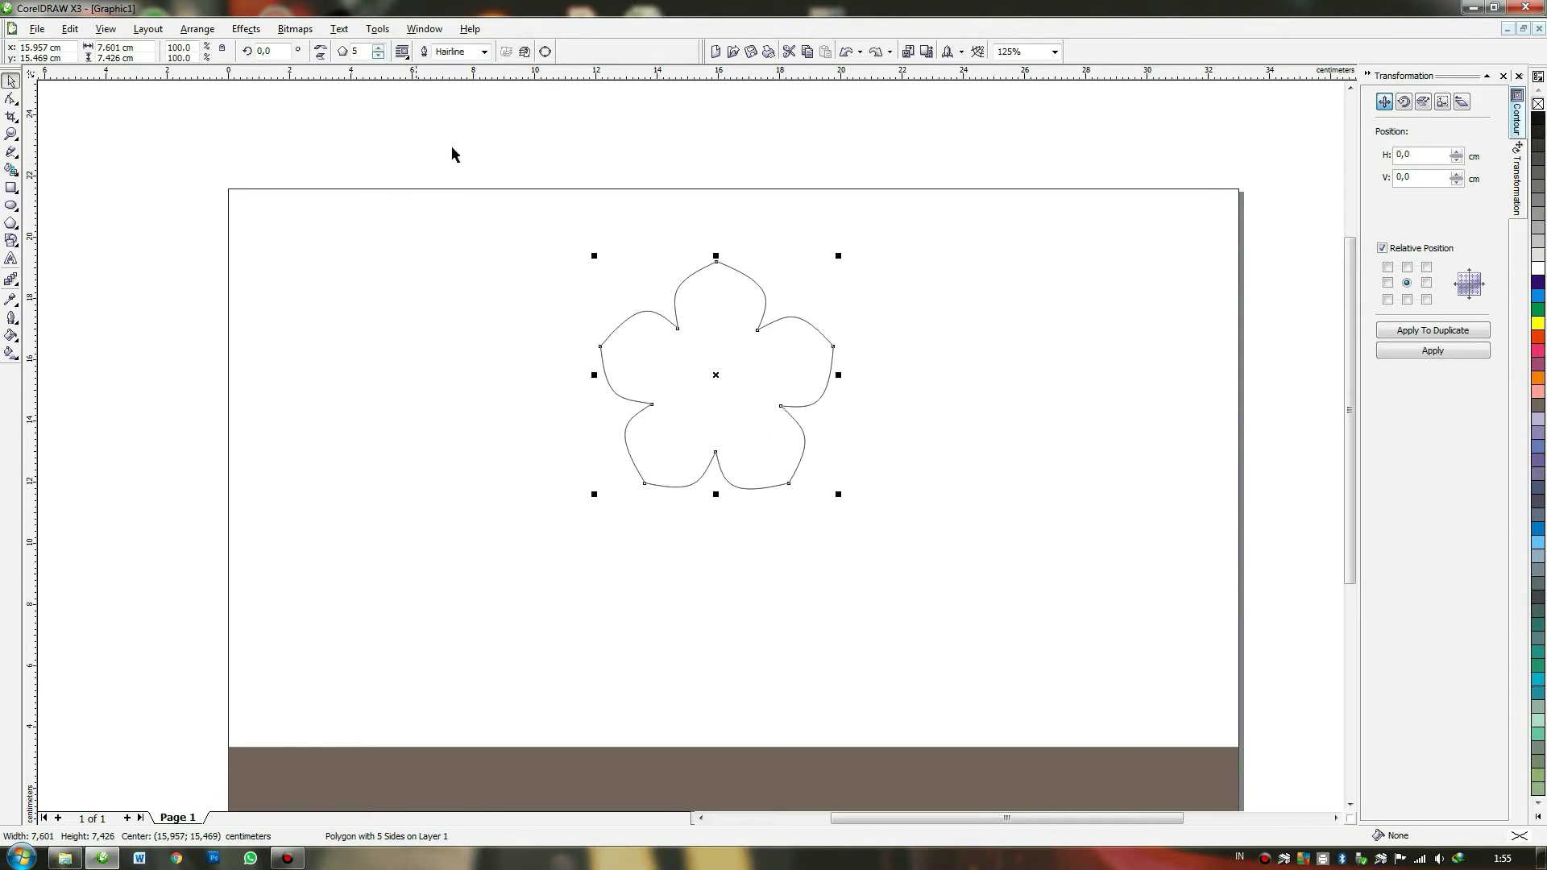
# Make a concentric copy of the flower inside the original, scaled to about 51%.
pyautogui.click(943, 340)
pyautogui.click(759, 350)
pyautogui.moveTo(836, 256); pyautogui.dragTo(807, 316)
pyautogui.scroll(1, 790, 407)
pyautogui.rightClick(807, 316)
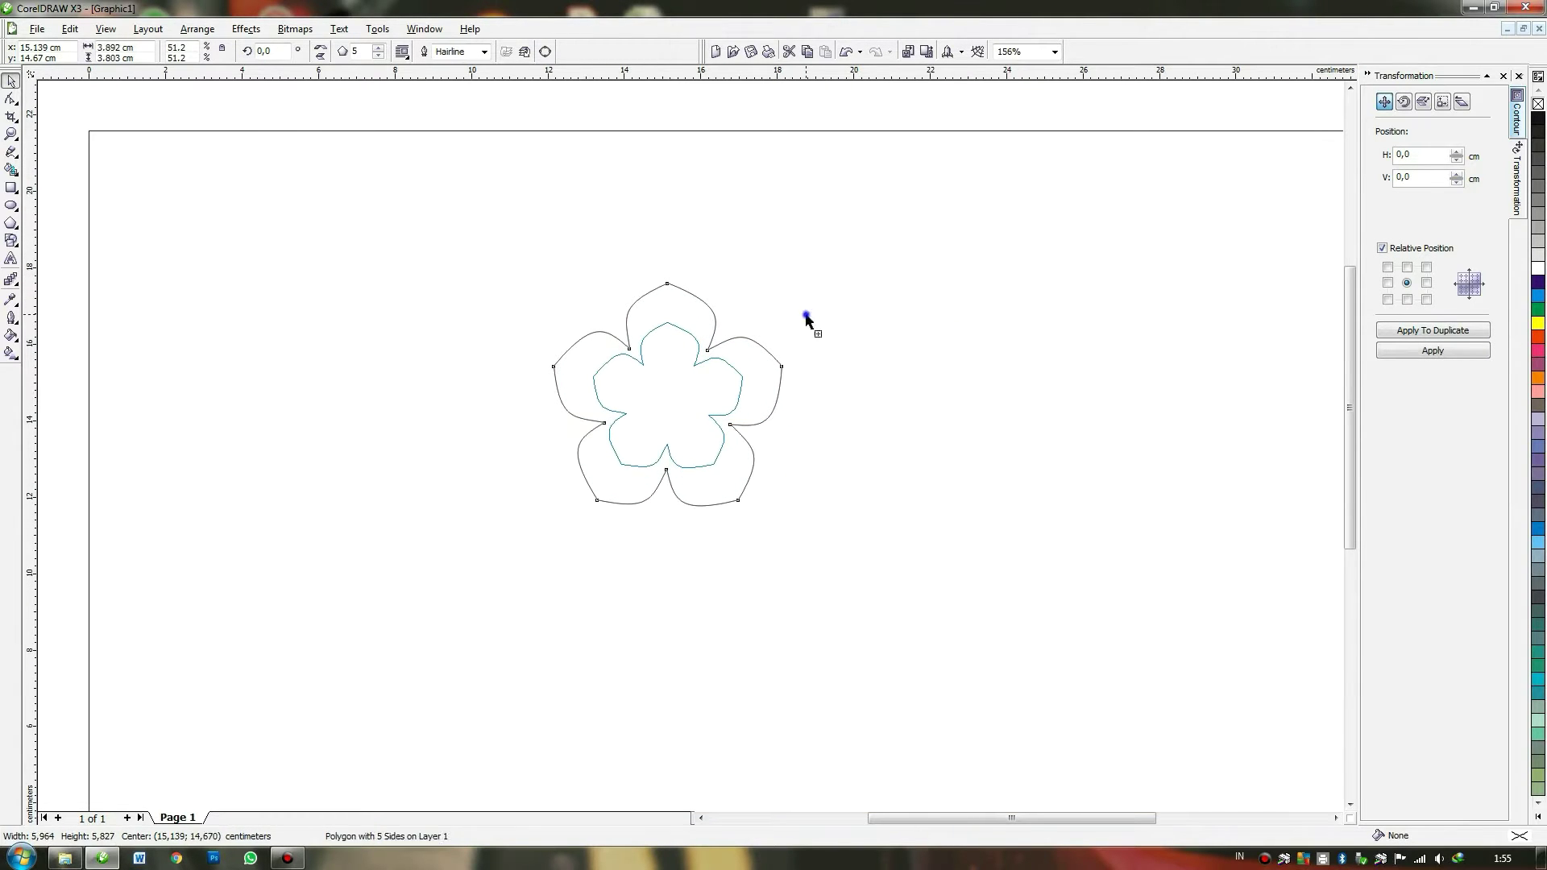
pyautogui.click(846, 295)
# Draw a right triangle about 3.85 by 3.85 cm beside the flower using the Basic Shapes tool.
pyautogui.scroll(-2, 686, 467)
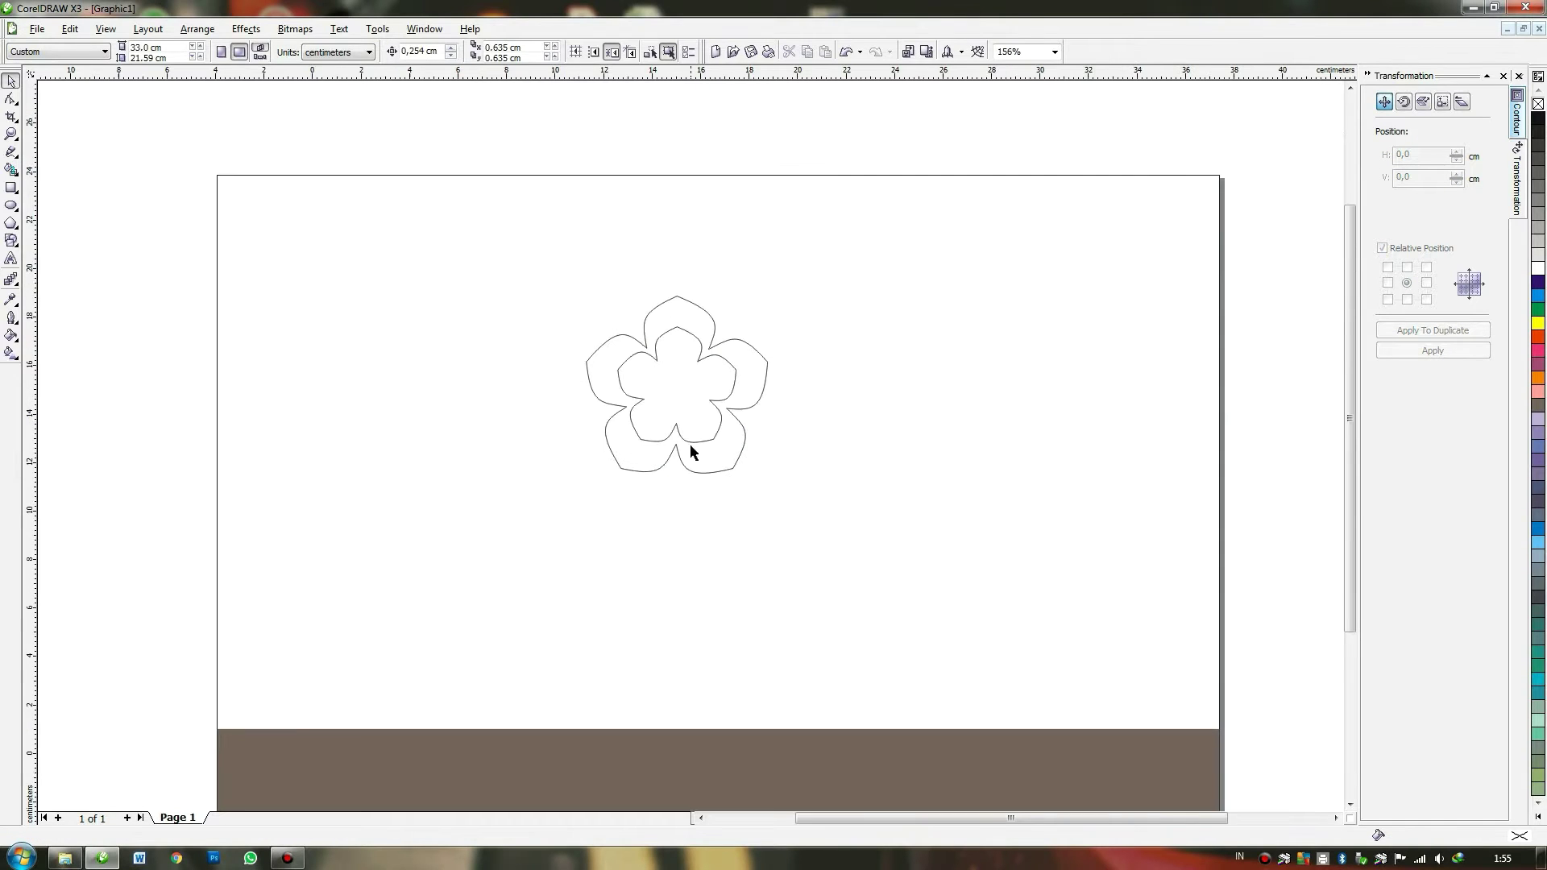
pyautogui.scroll(2, 690, 443)
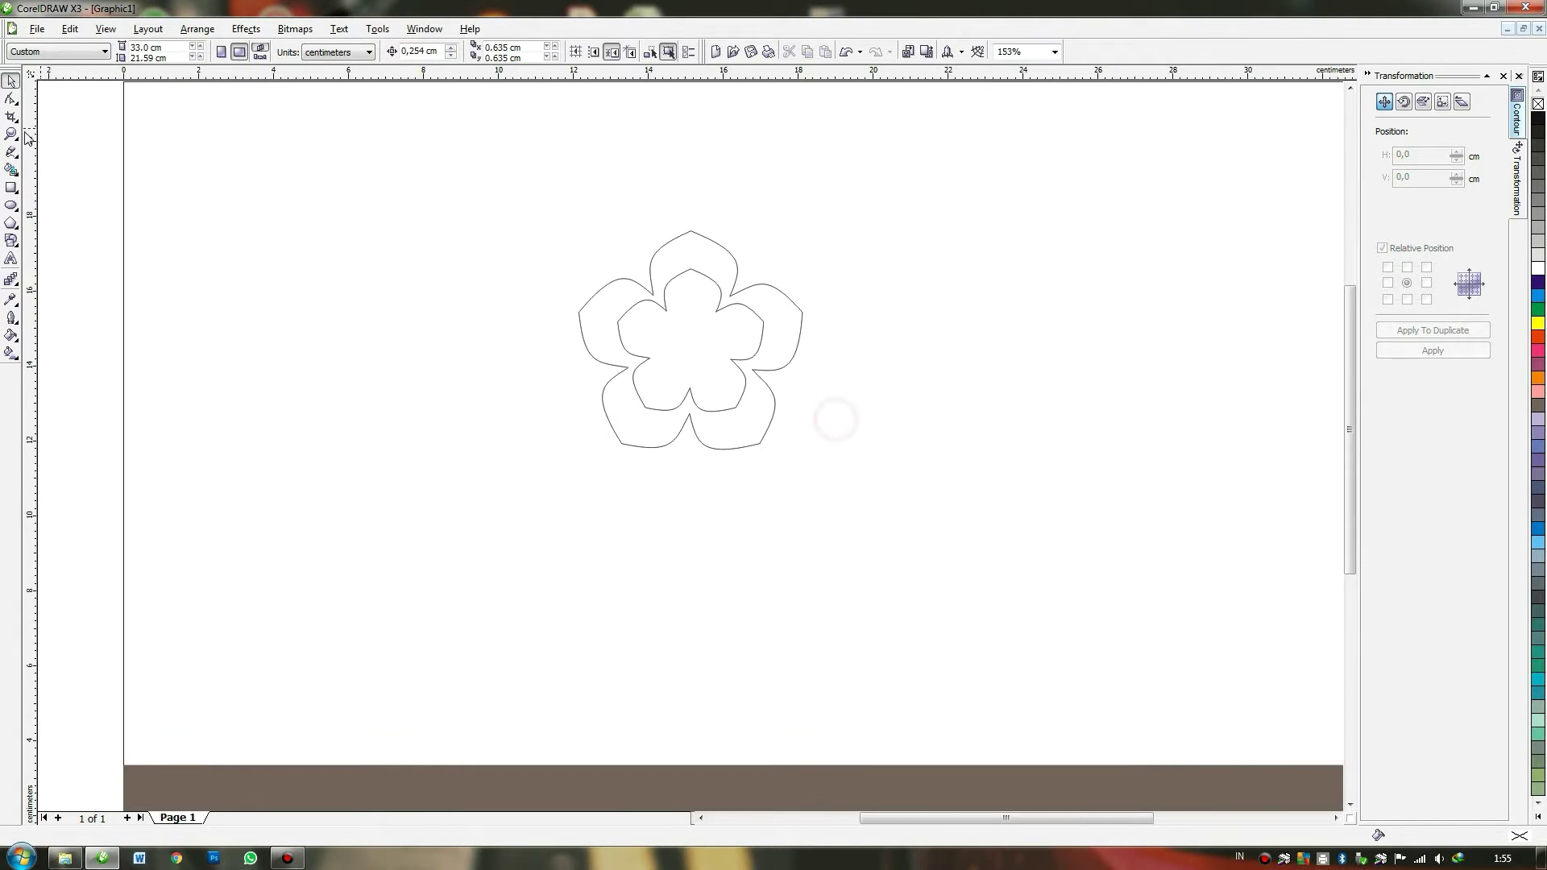
pyautogui.click(12, 241)
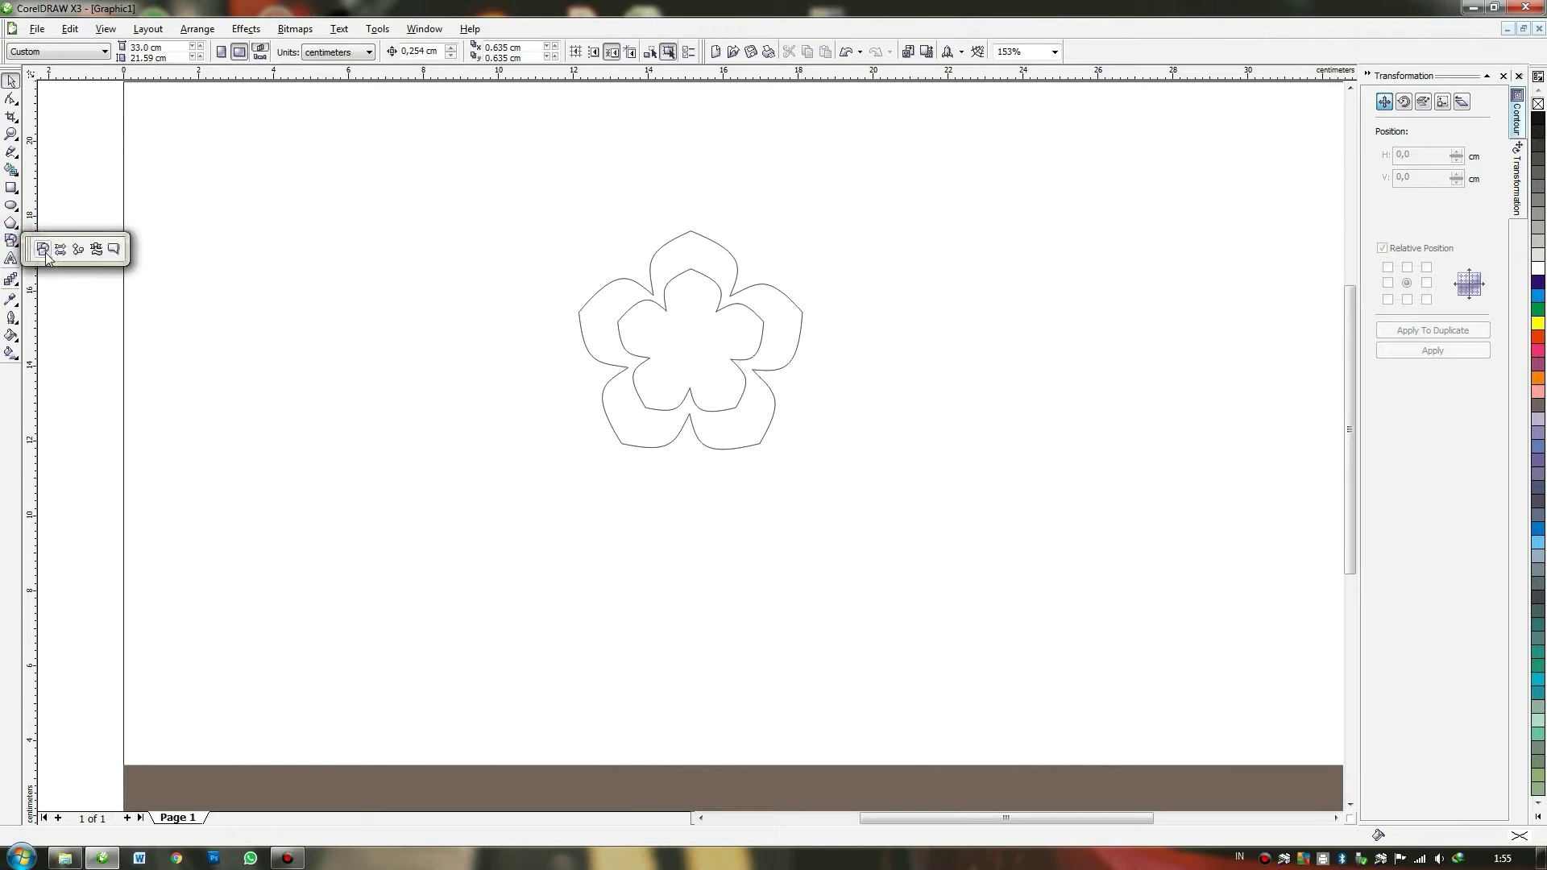
pyautogui.click(43, 249)
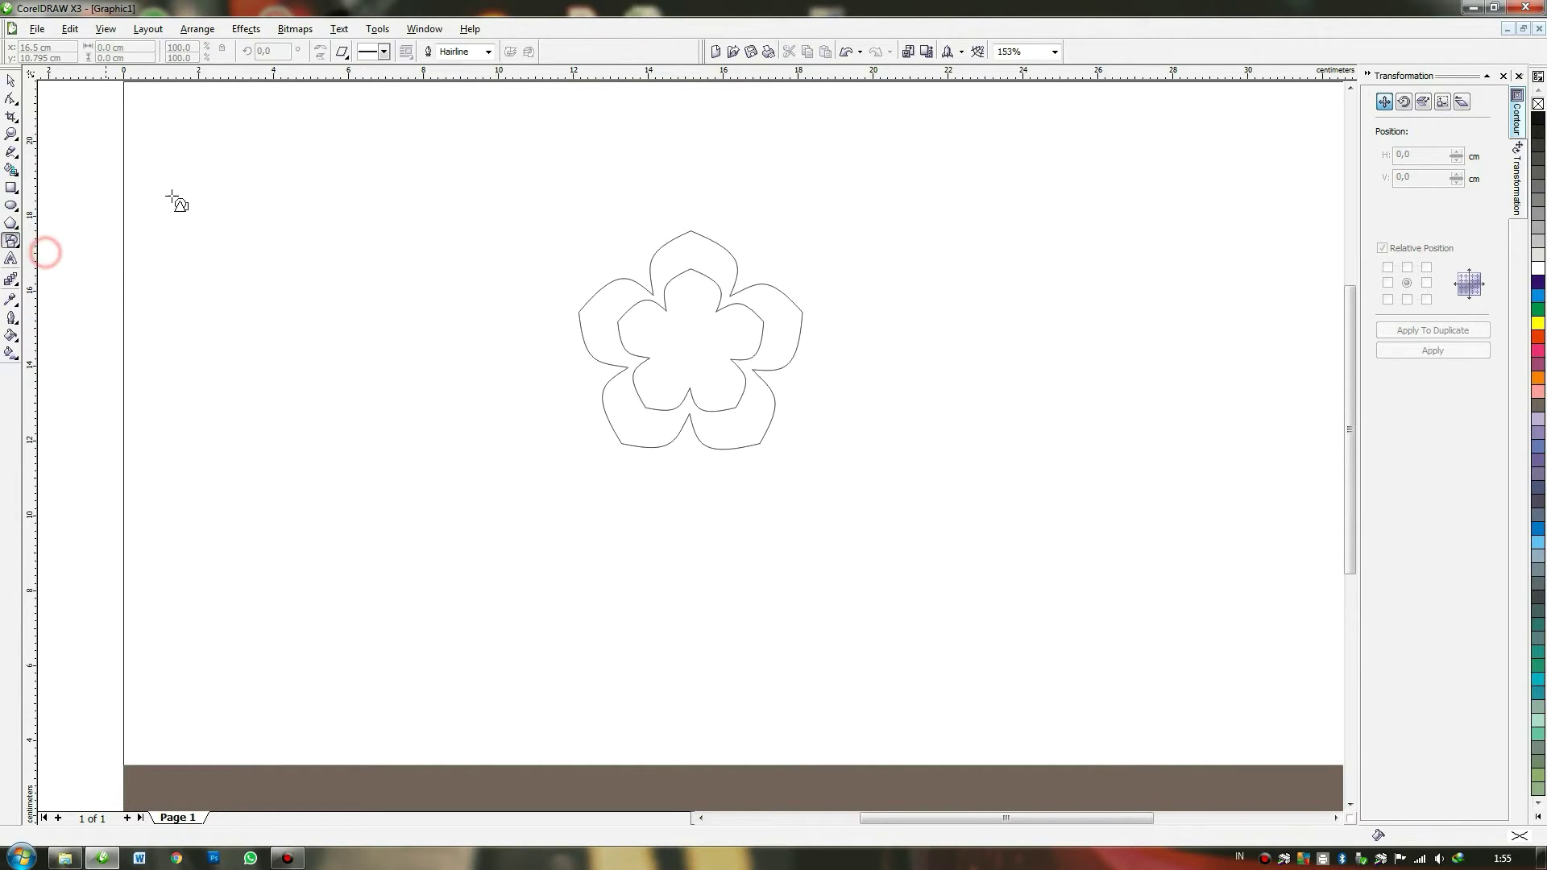
pyautogui.click(343, 51)
pyautogui.click(385, 89)
pyautogui.moveTo(220, 183); pyautogui.dragTo(366, 329)
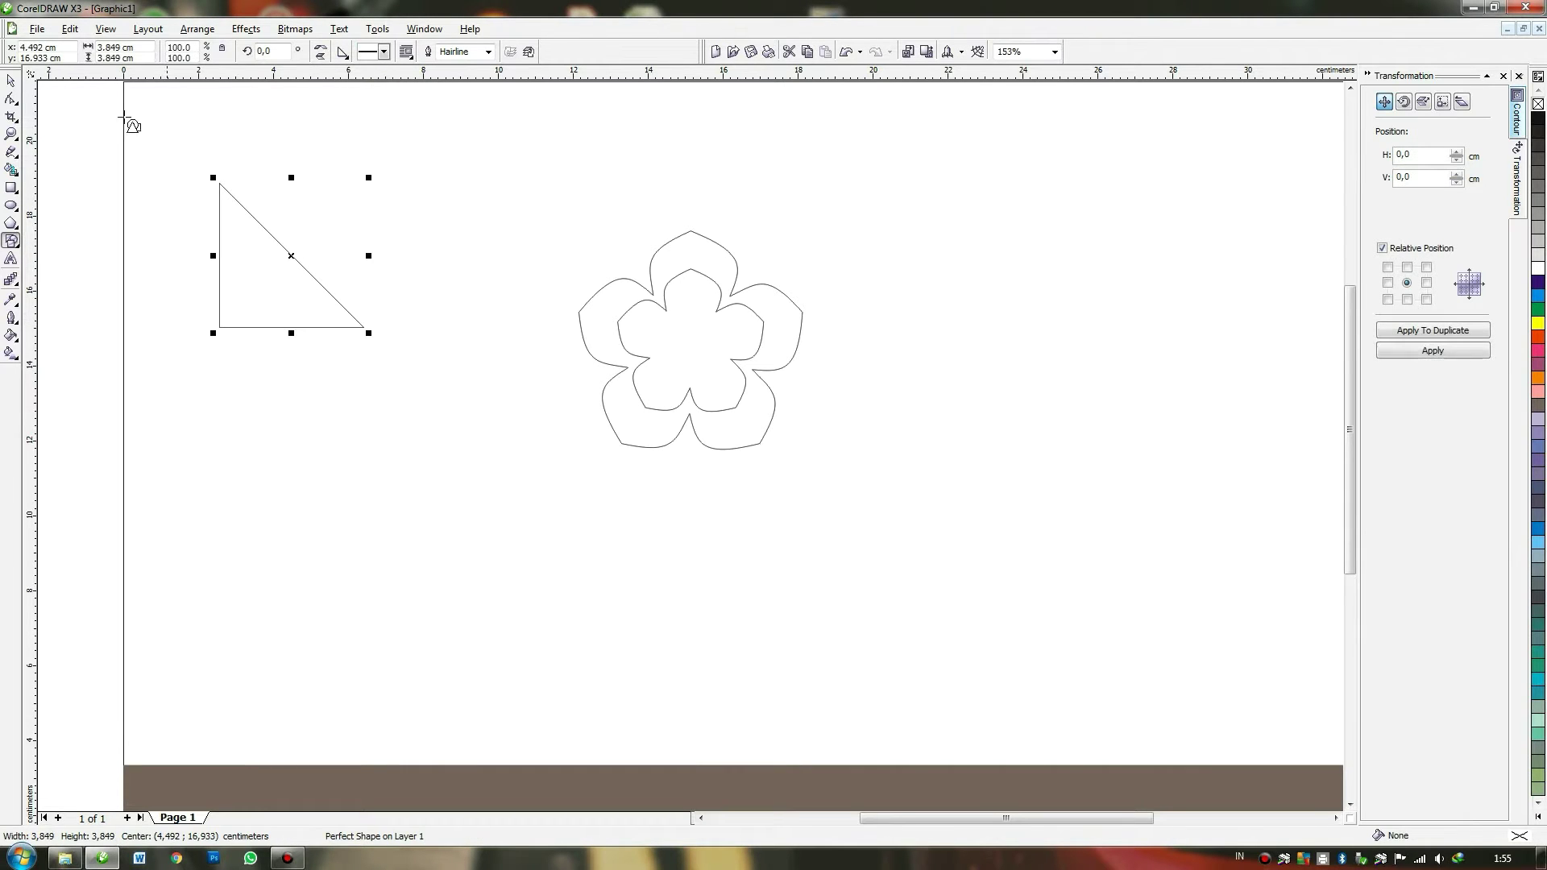
# Rotate the triangle to 225 degrees so its right angle points up, and convert it to curves.
pyautogui.click(12, 81)
pyautogui.click(283, 253)
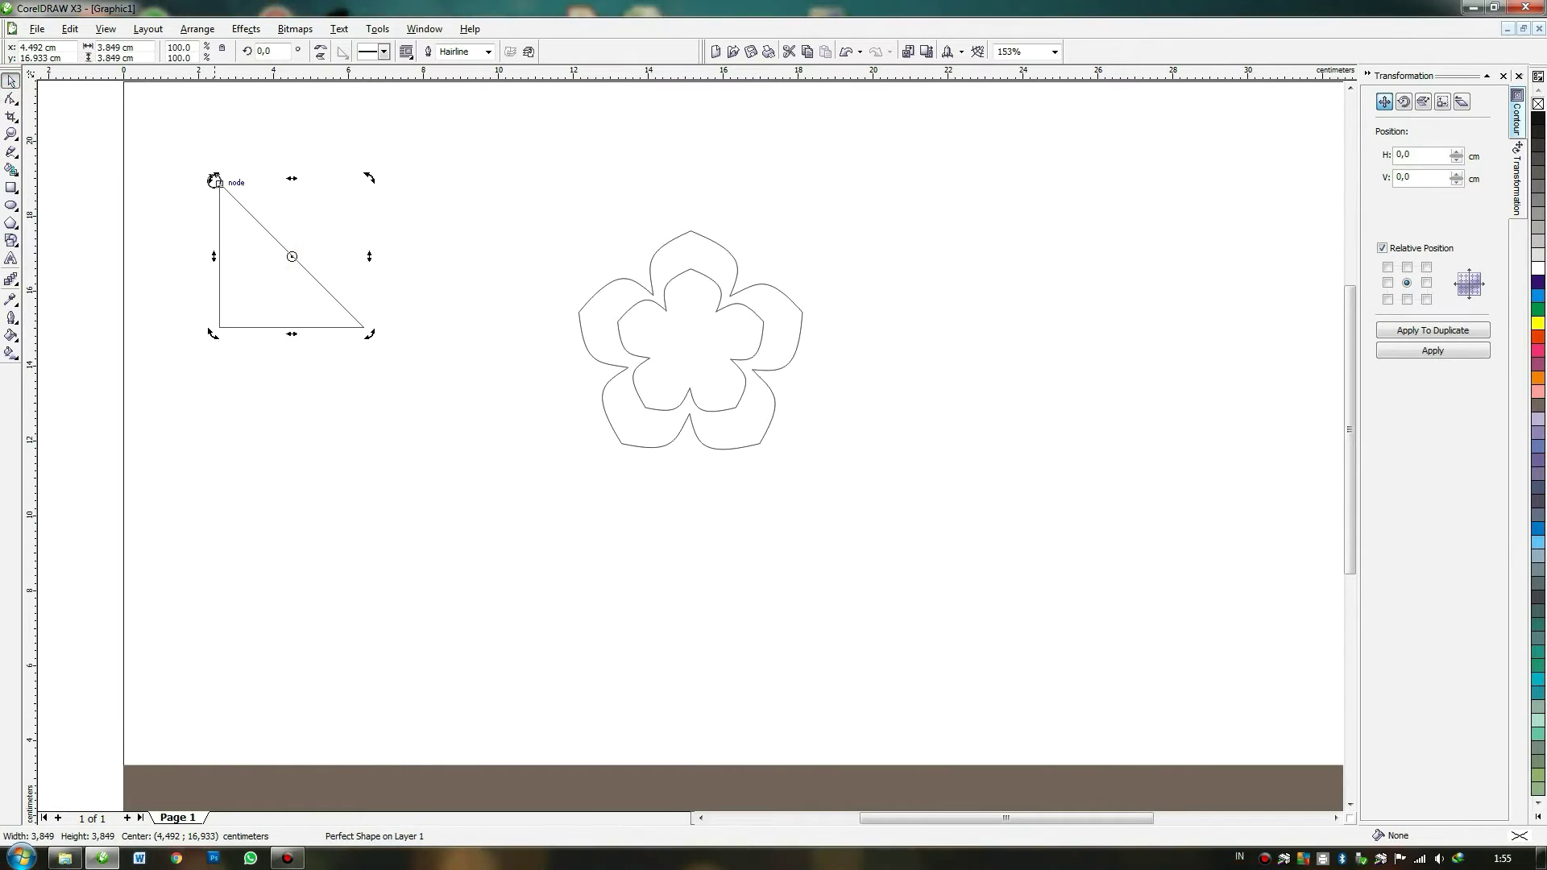
pyautogui.moveTo(214, 175); pyautogui.dragTo(418, 274)
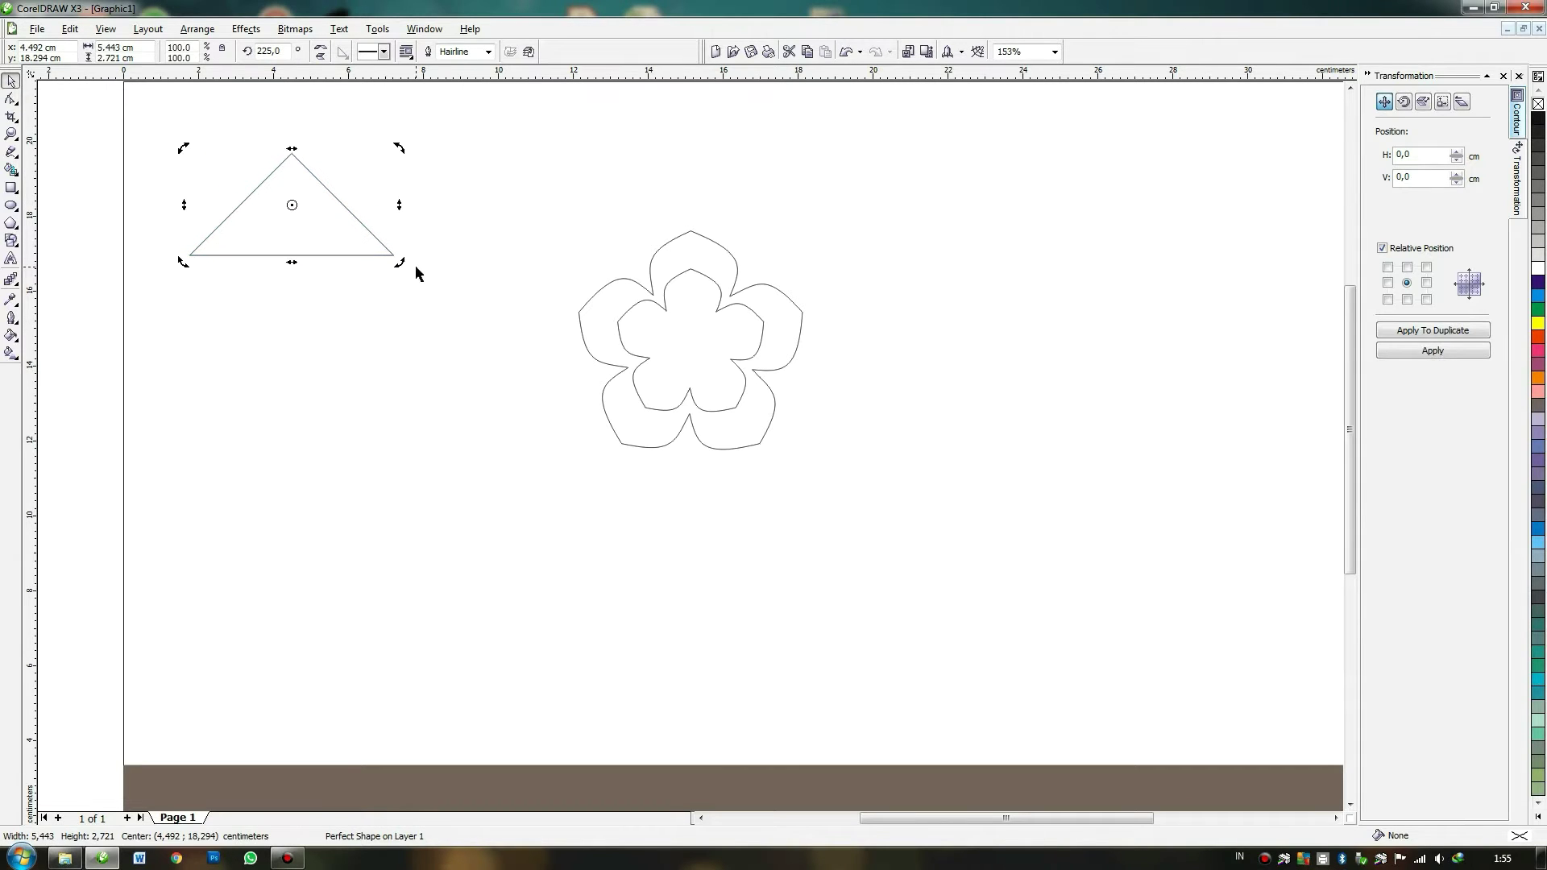
pyautogui.hotkey('ctrl', 'q')
# Place the triangle centred below the flower as a narrow, tall trunk with its tip reaching into the inner flower.
pyautogui.moveTo(398, 205); pyautogui.dragTo(696, 583)
pyautogui.moveTo(690, 506); pyautogui.dragTo(690, 346)
pyautogui.click(850, 506)
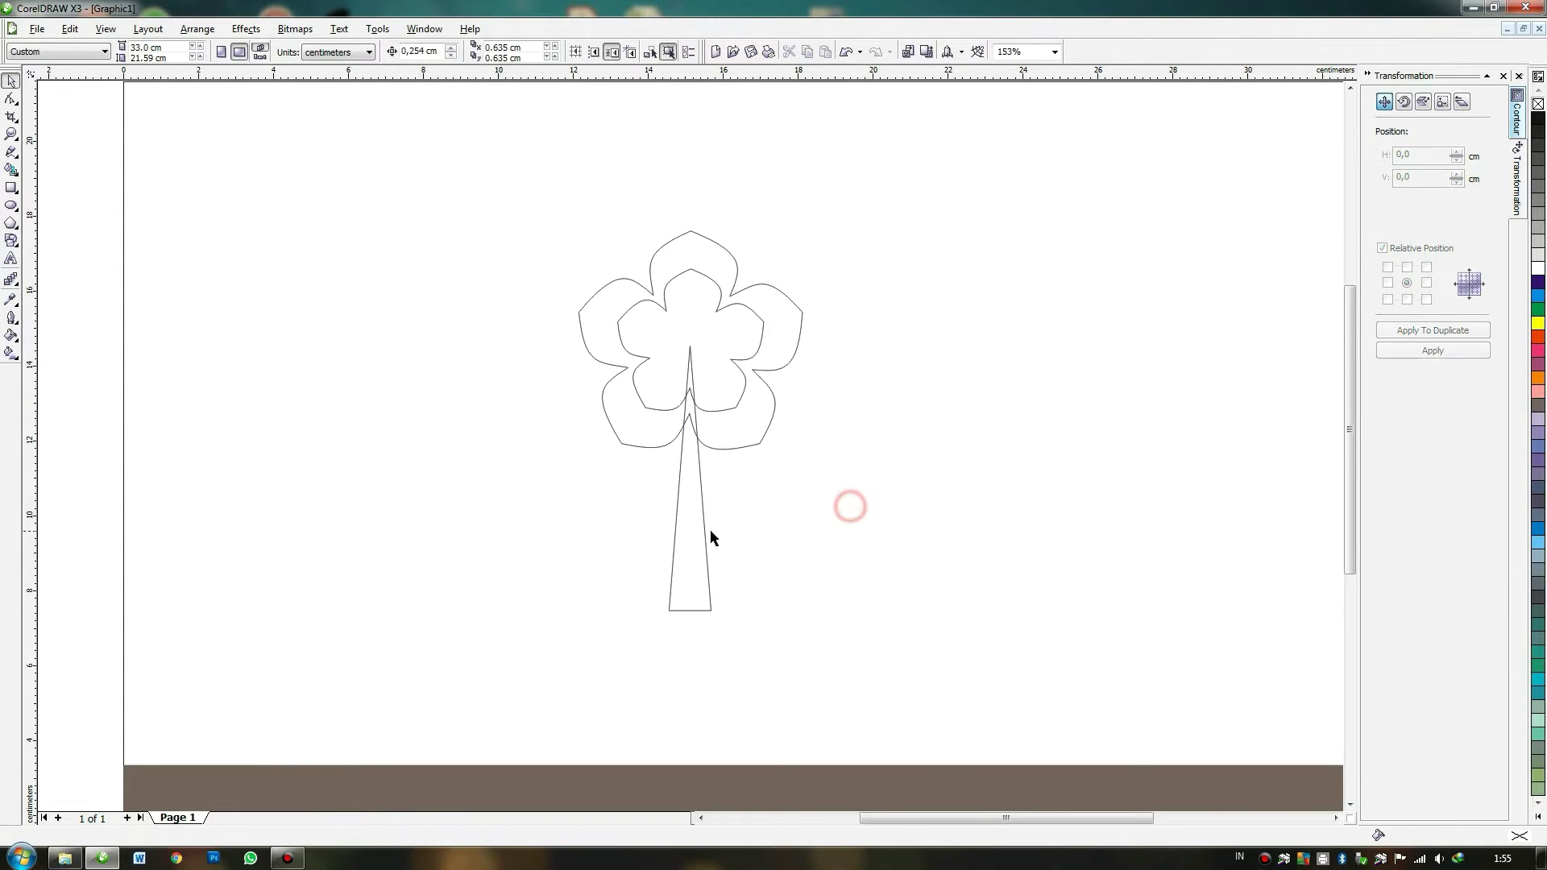
# Centre the trunk horizontally on the inner flower shape.
pyautogui.scroll(1, 691, 443)
pyautogui.click(687, 427)
pyautogui.keyDown('shift'); pyautogui.click(723, 247); pyautogui.keyUp('shift')
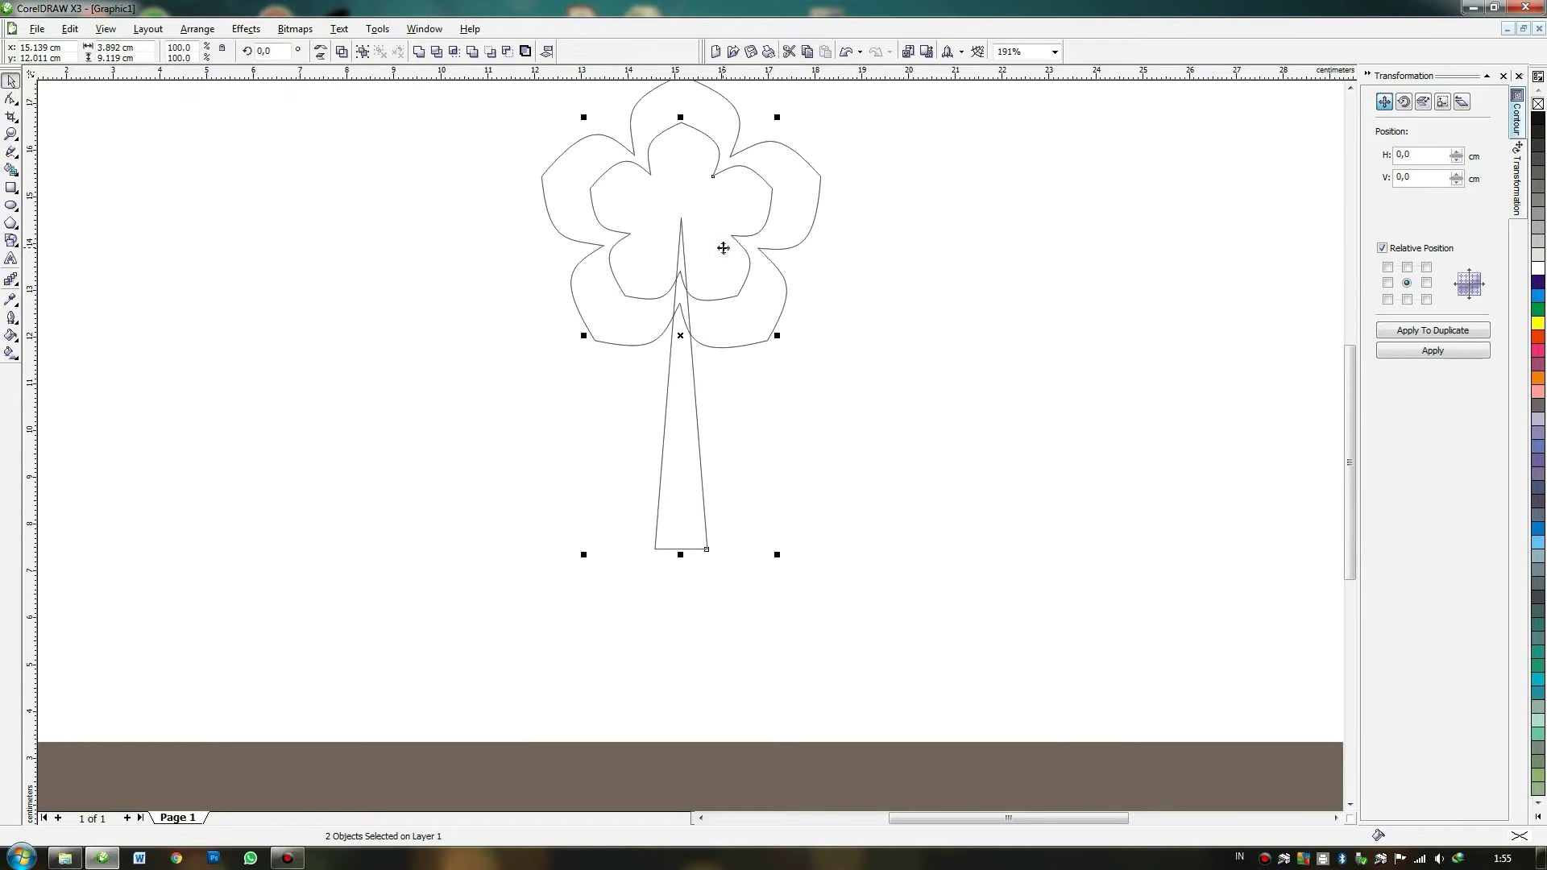
pyautogui.click(906, 320)
pyautogui.click(746, 331)
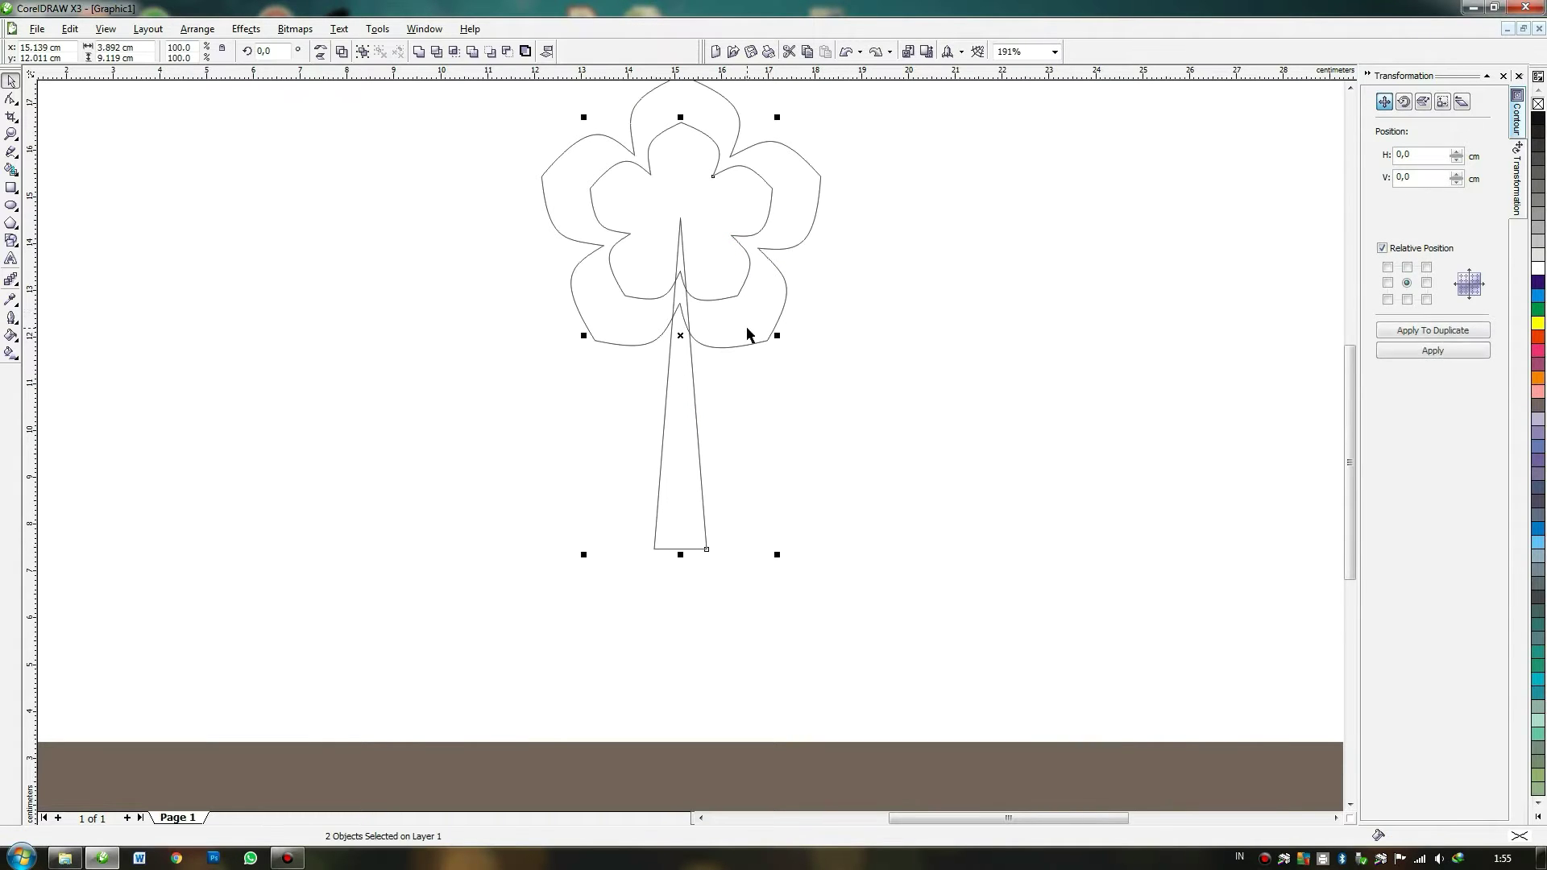
pyautogui.click(819, 411)
# Convert the trunk's right edge to a curve and bend it outward near the tip and inward near the base.
pyautogui.click(666, 440)
pyautogui.press('F10')
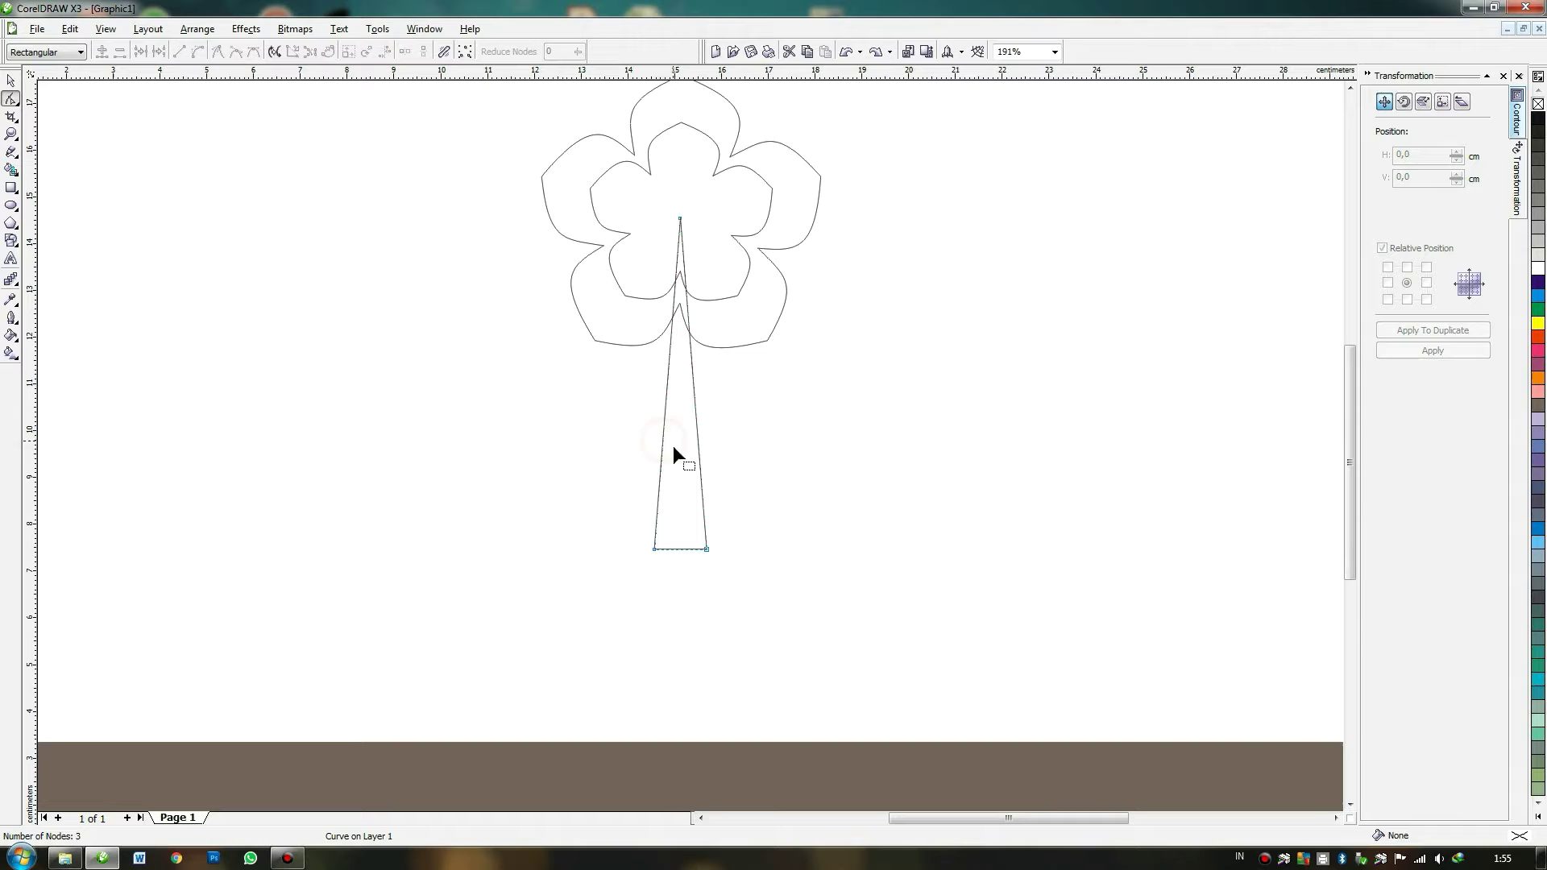
pyautogui.click(654, 549)
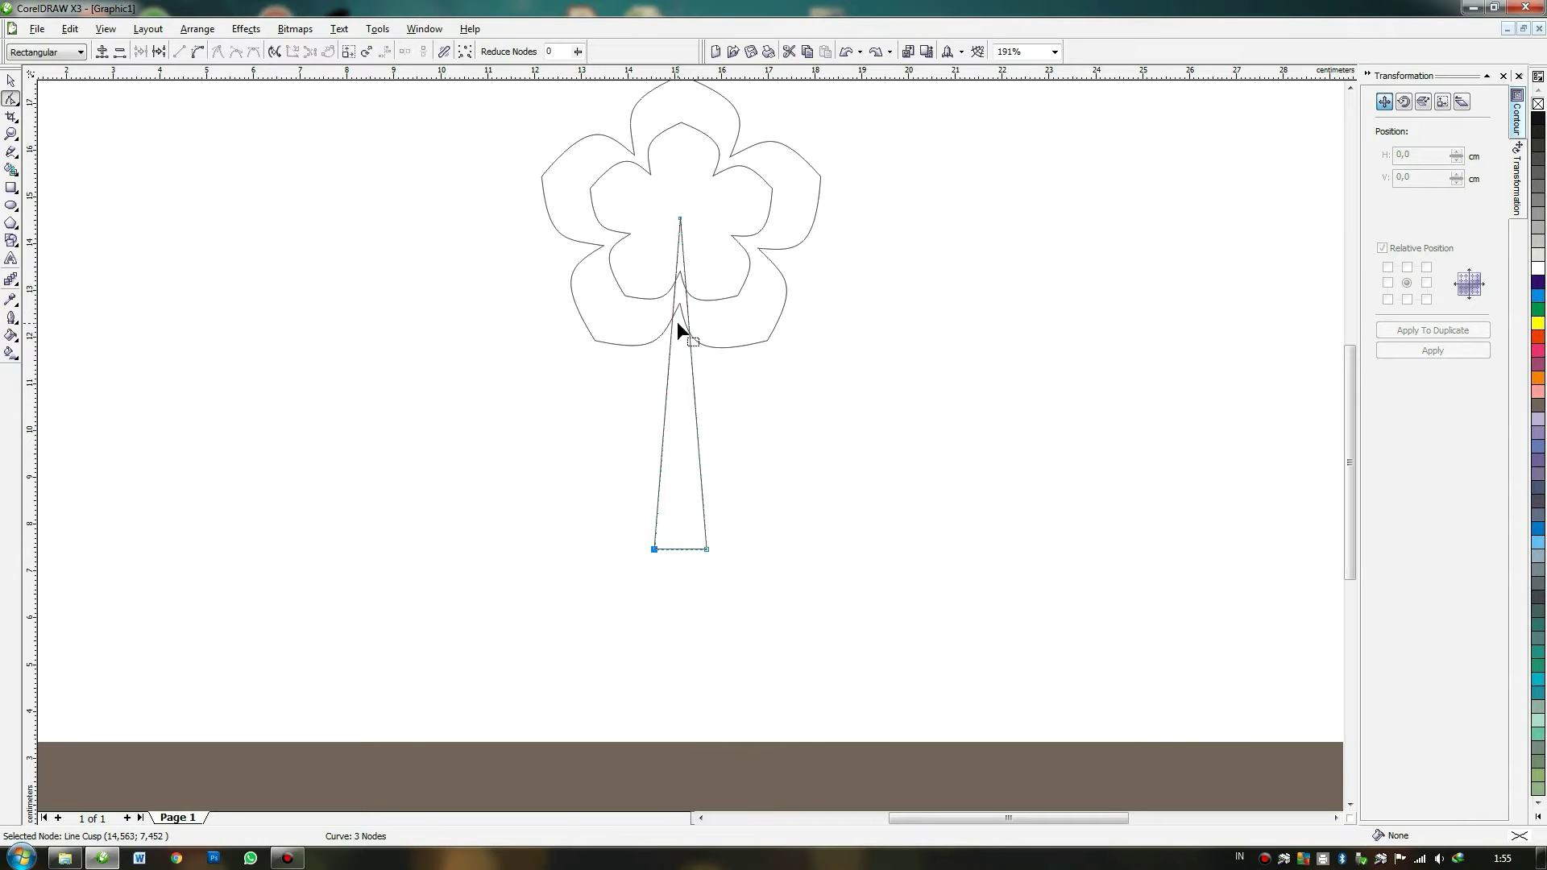
pyautogui.hotkey('ctrl', 'a')
pyautogui.click(792, 413)
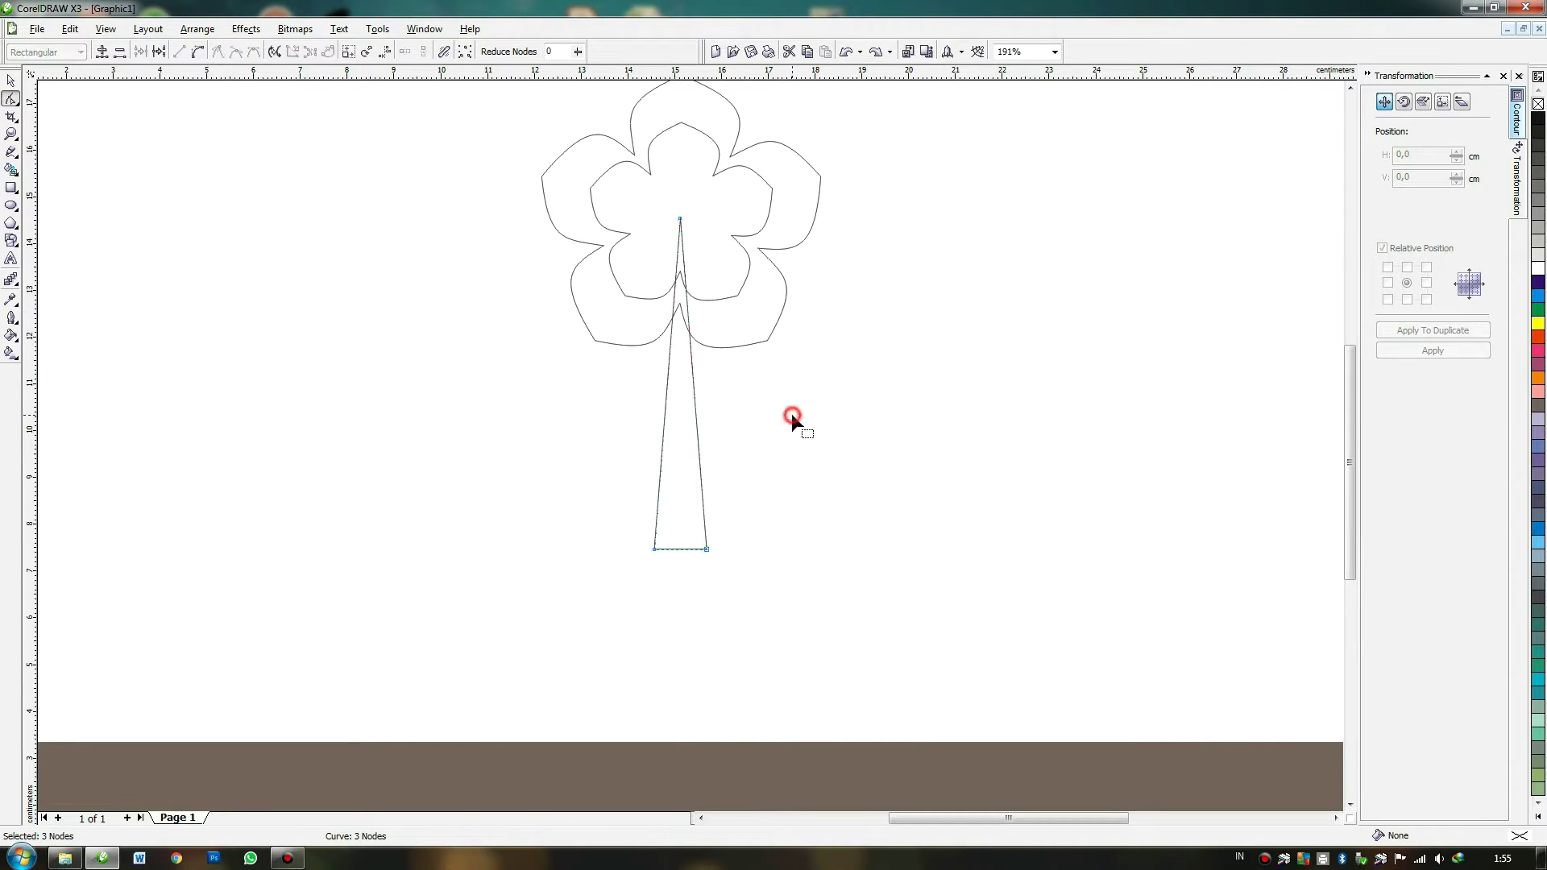
pyautogui.rightClick(693, 384)
pyautogui.click(740, 443)
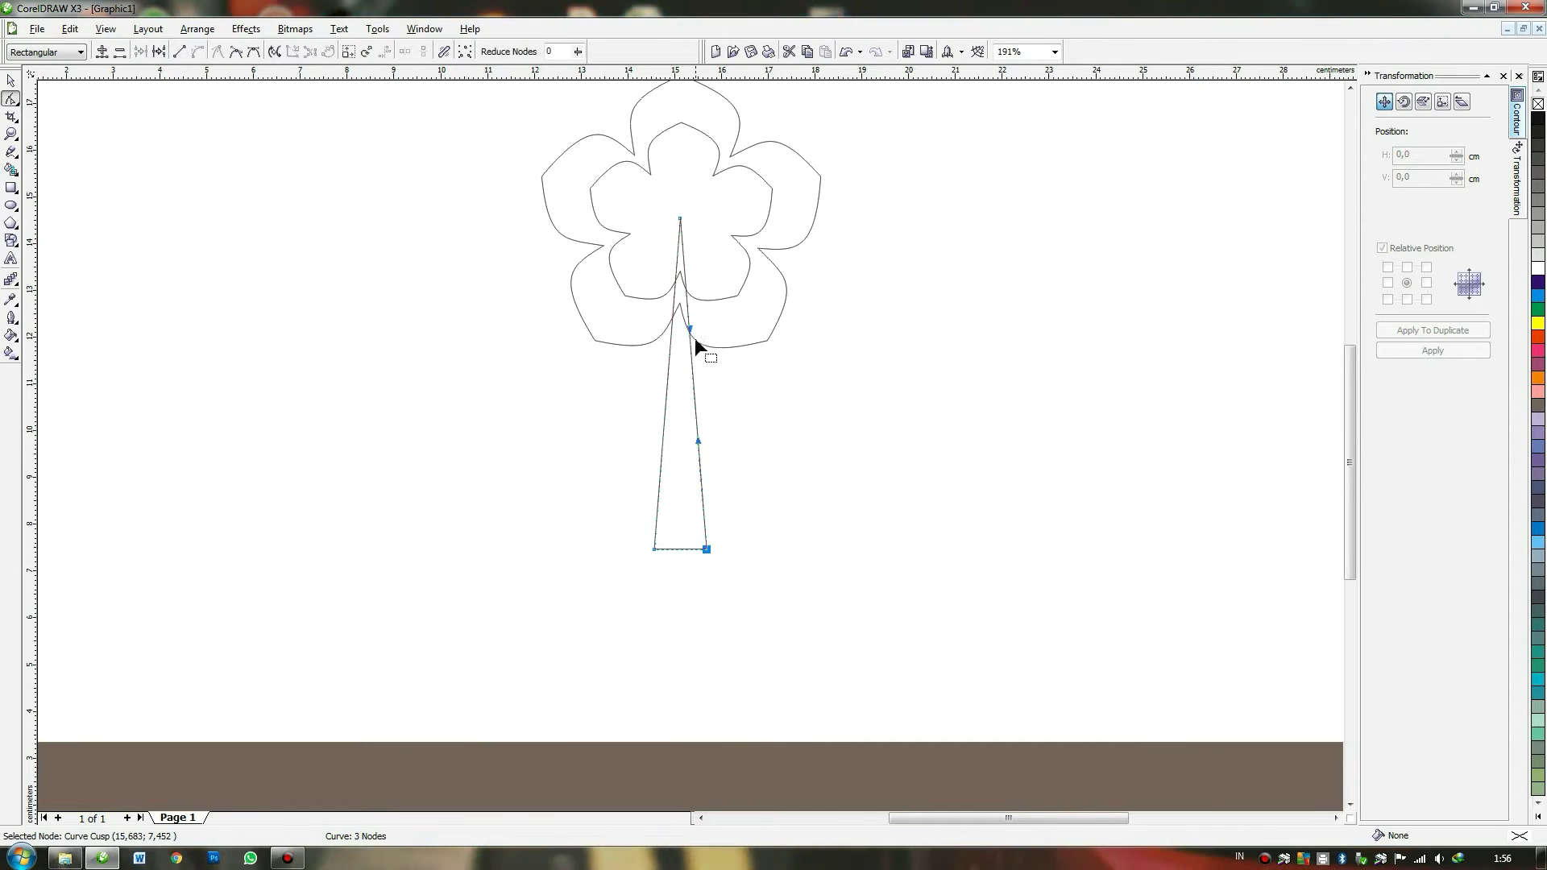
pyautogui.moveTo(691, 330)
pyautogui.mouseDown()
pyautogui.moveTo(704, 327)
pyautogui.moveTo(682, 450)
pyautogui.moveTo(716, 390)
pyautogui.moveTo(709, 346)
pyautogui.mouseUp()
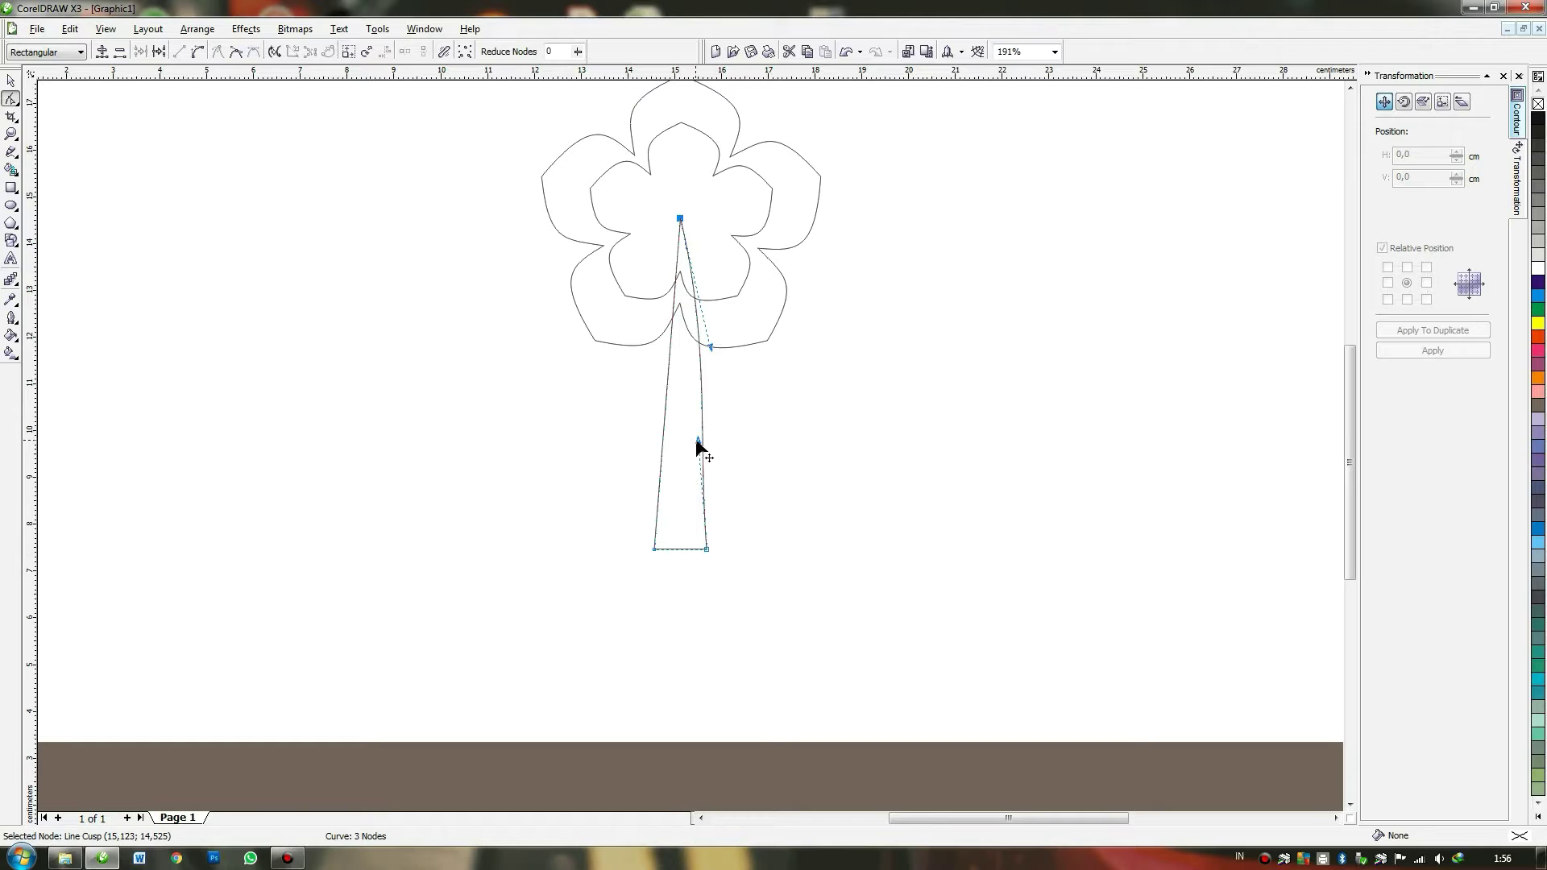
pyautogui.moveTo(698, 441)
pyautogui.mouseDown()
pyautogui.moveTo(676, 480)
pyautogui.moveTo(675, 453)
pyautogui.mouseUp()
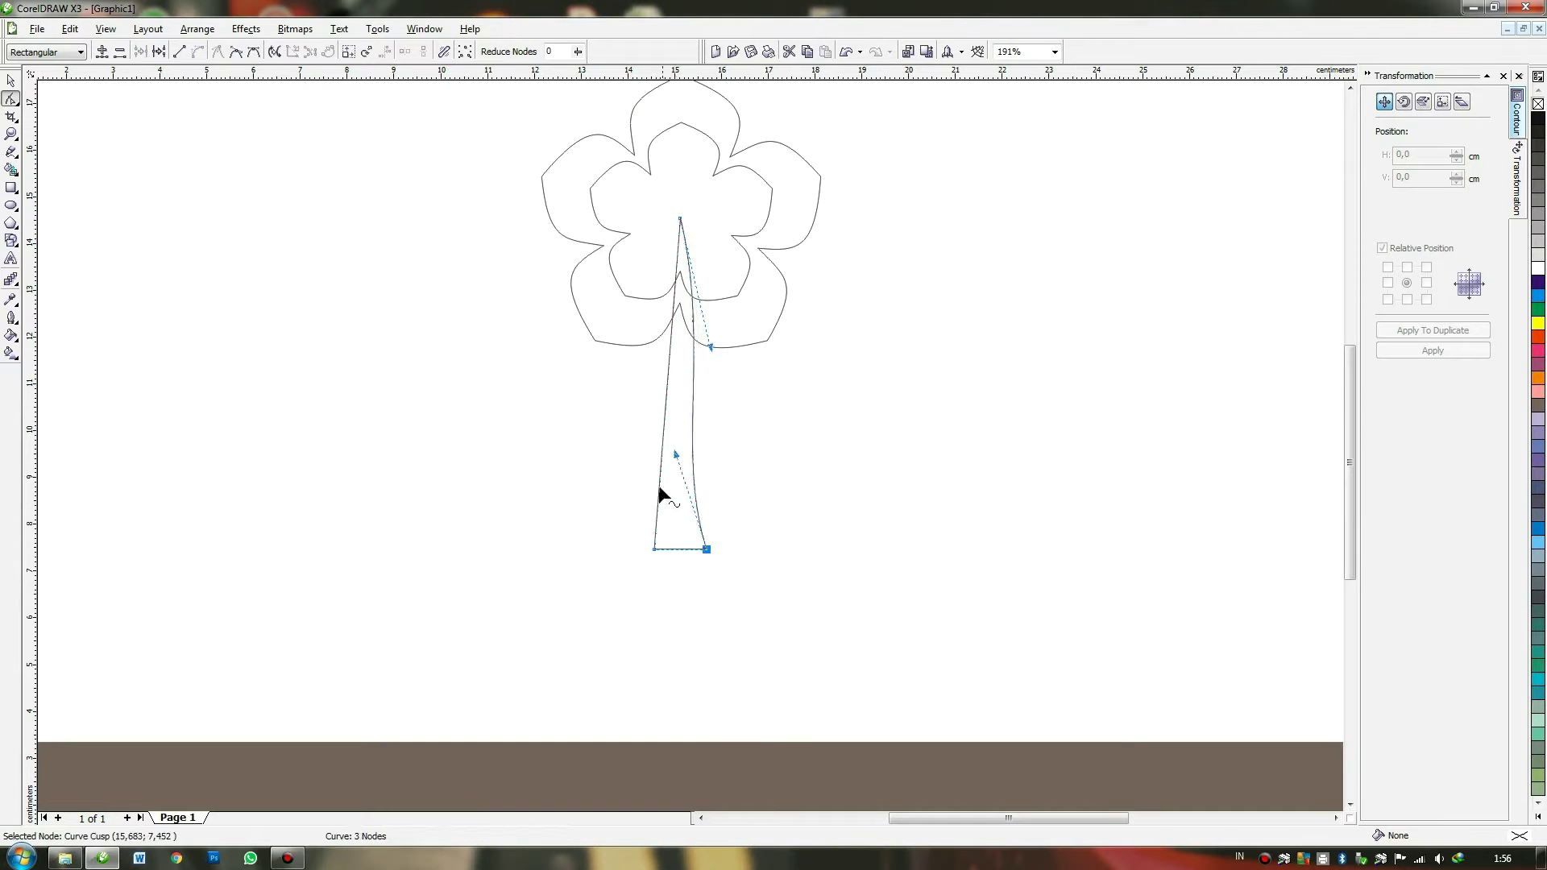
# Convert the trunk's left edge to a curve and bend it outward near the base and inward near the tip.
pyautogui.click(655, 548)
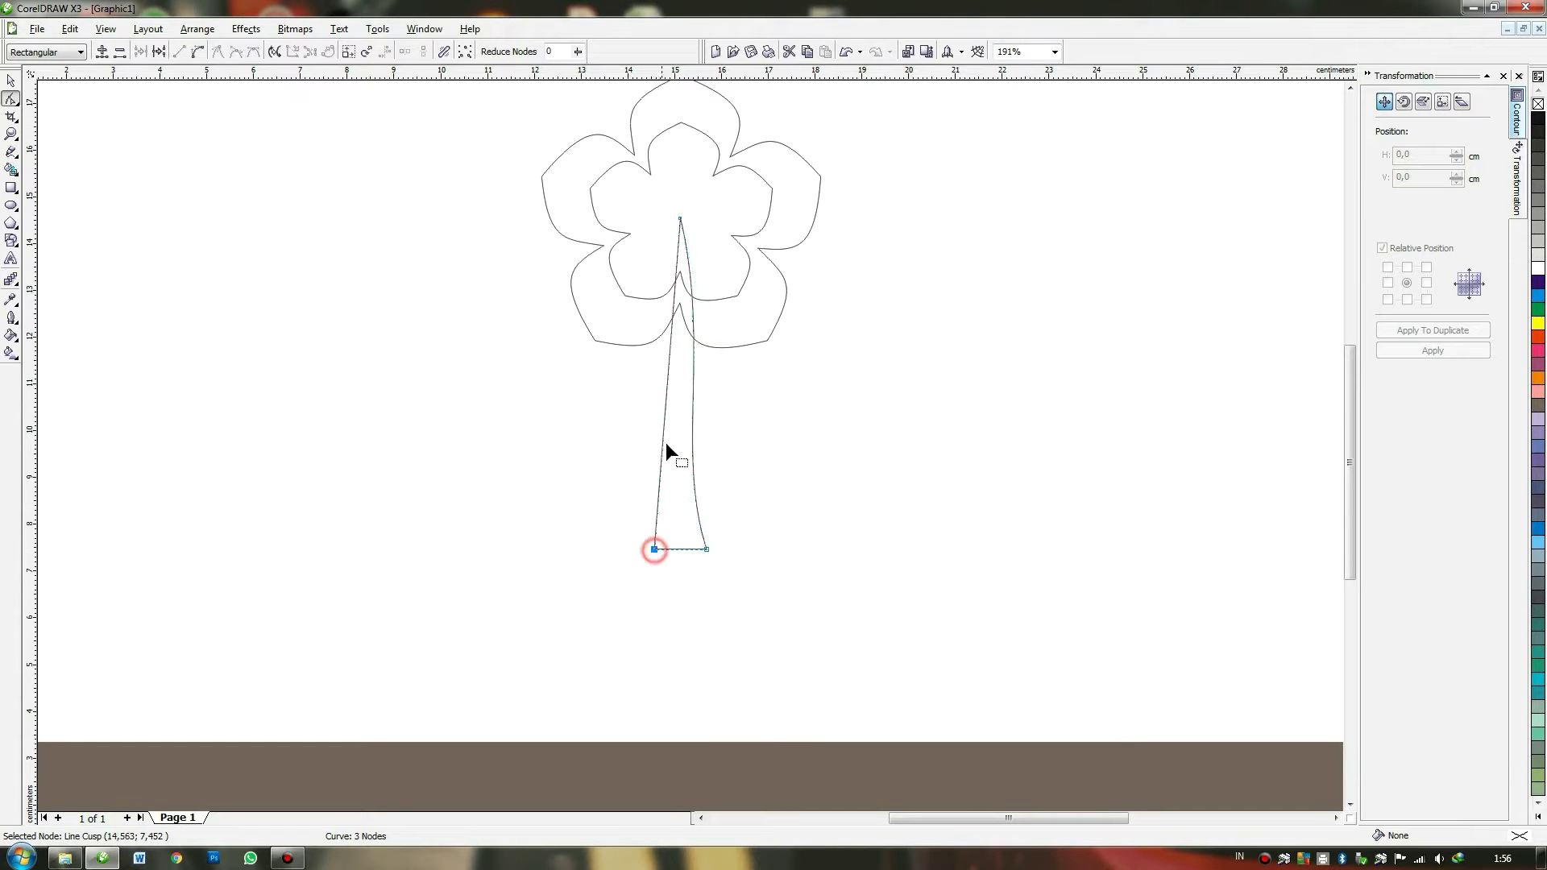
pyautogui.click(671, 358)
pyautogui.rightClick(670, 355)
pyautogui.click(731, 411)
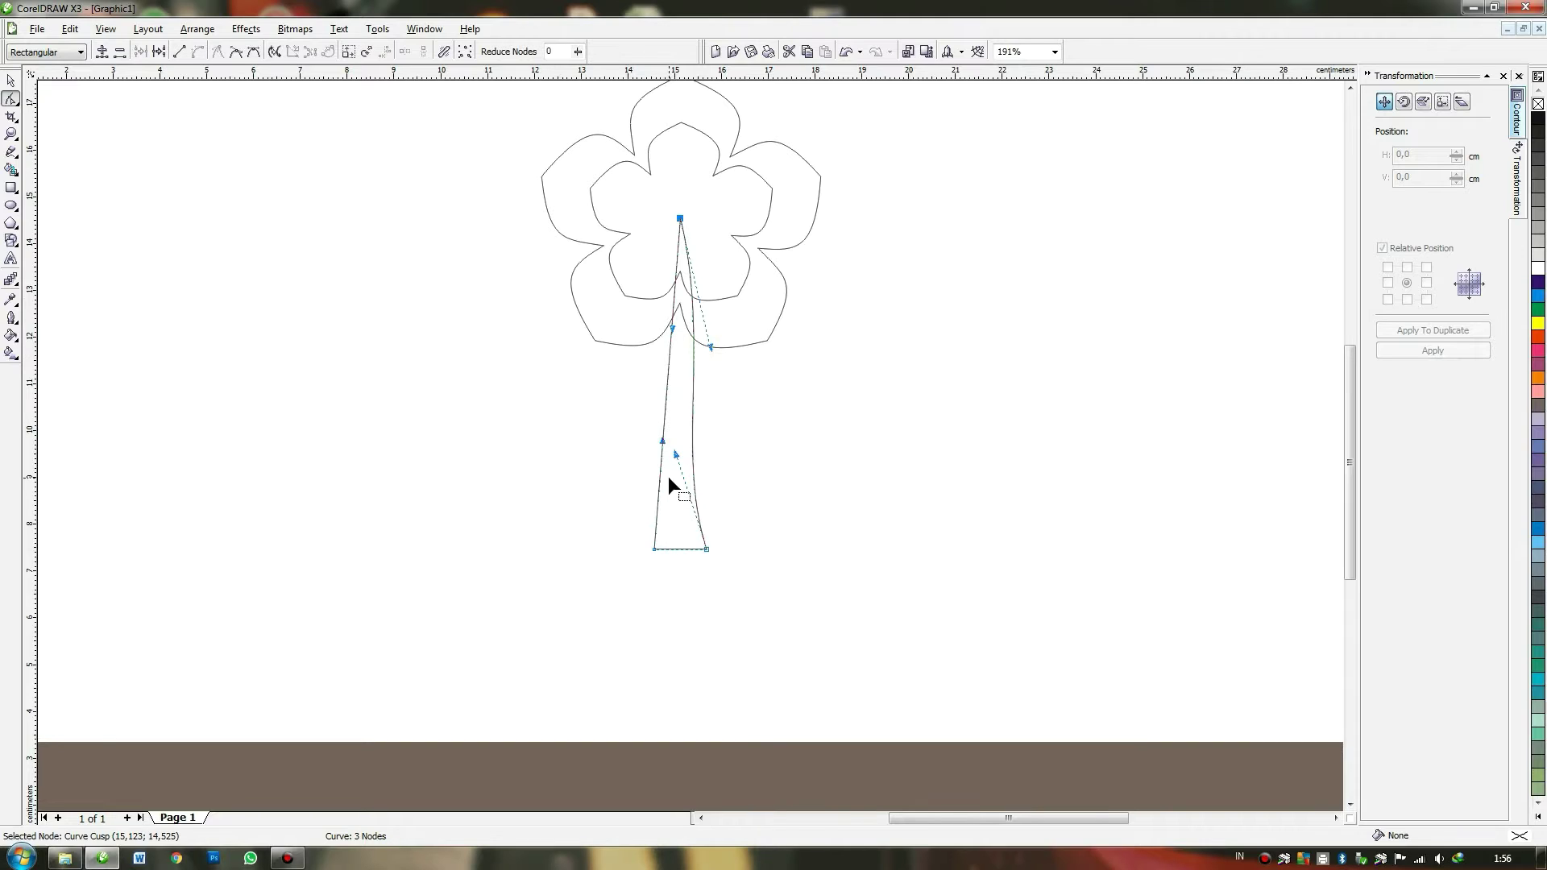
pyautogui.moveTo(663, 442); pyautogui.dragTo(636, 446)
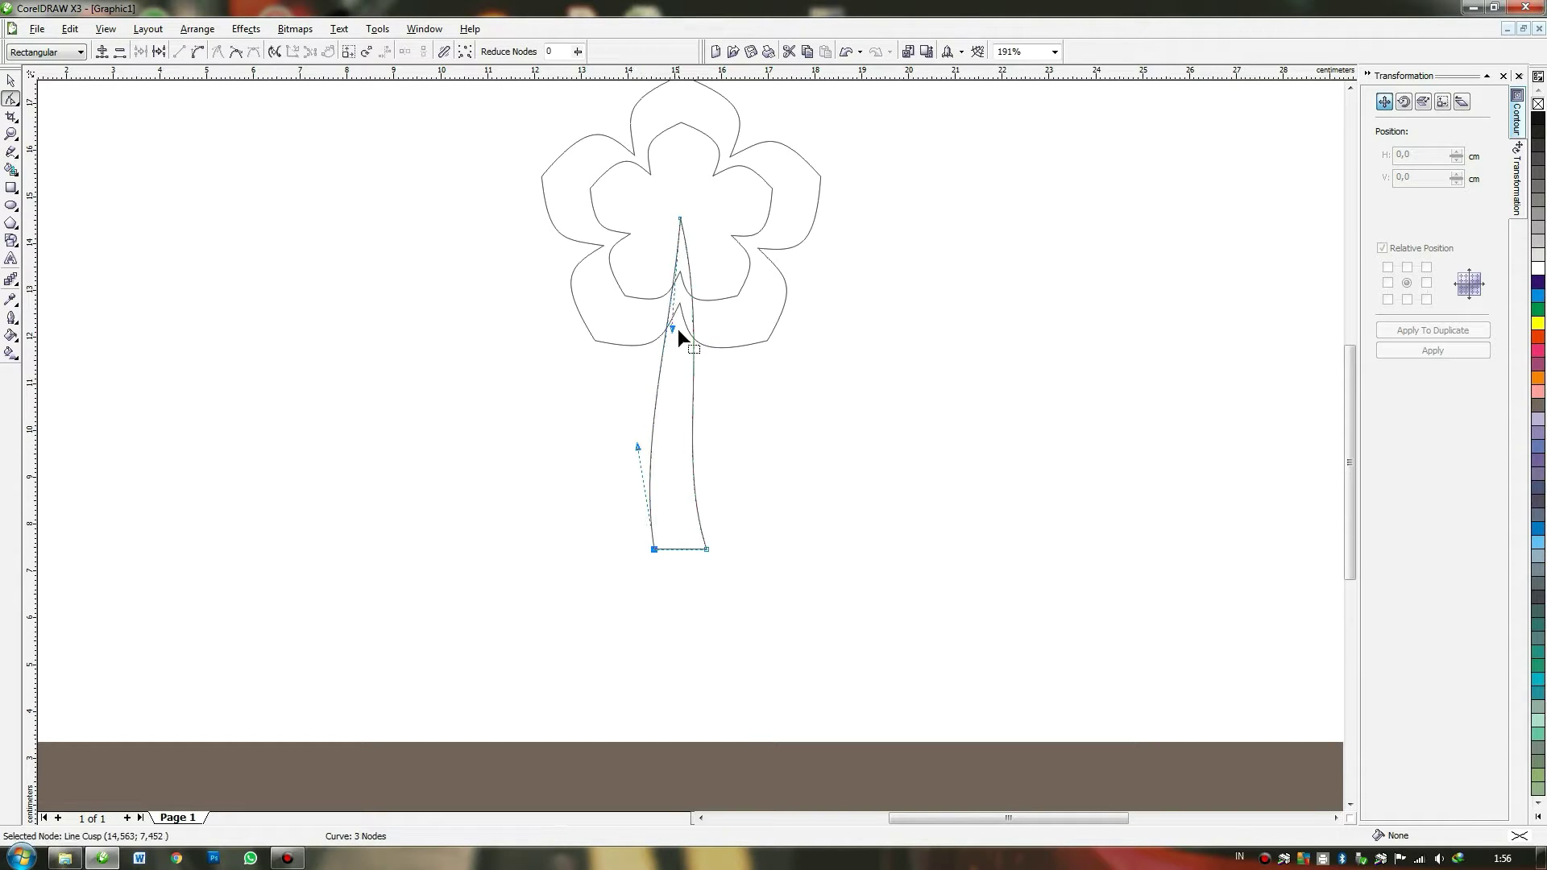
pyautogui.moveTo(672, 328); pyautogui.dragTo(682, 375)
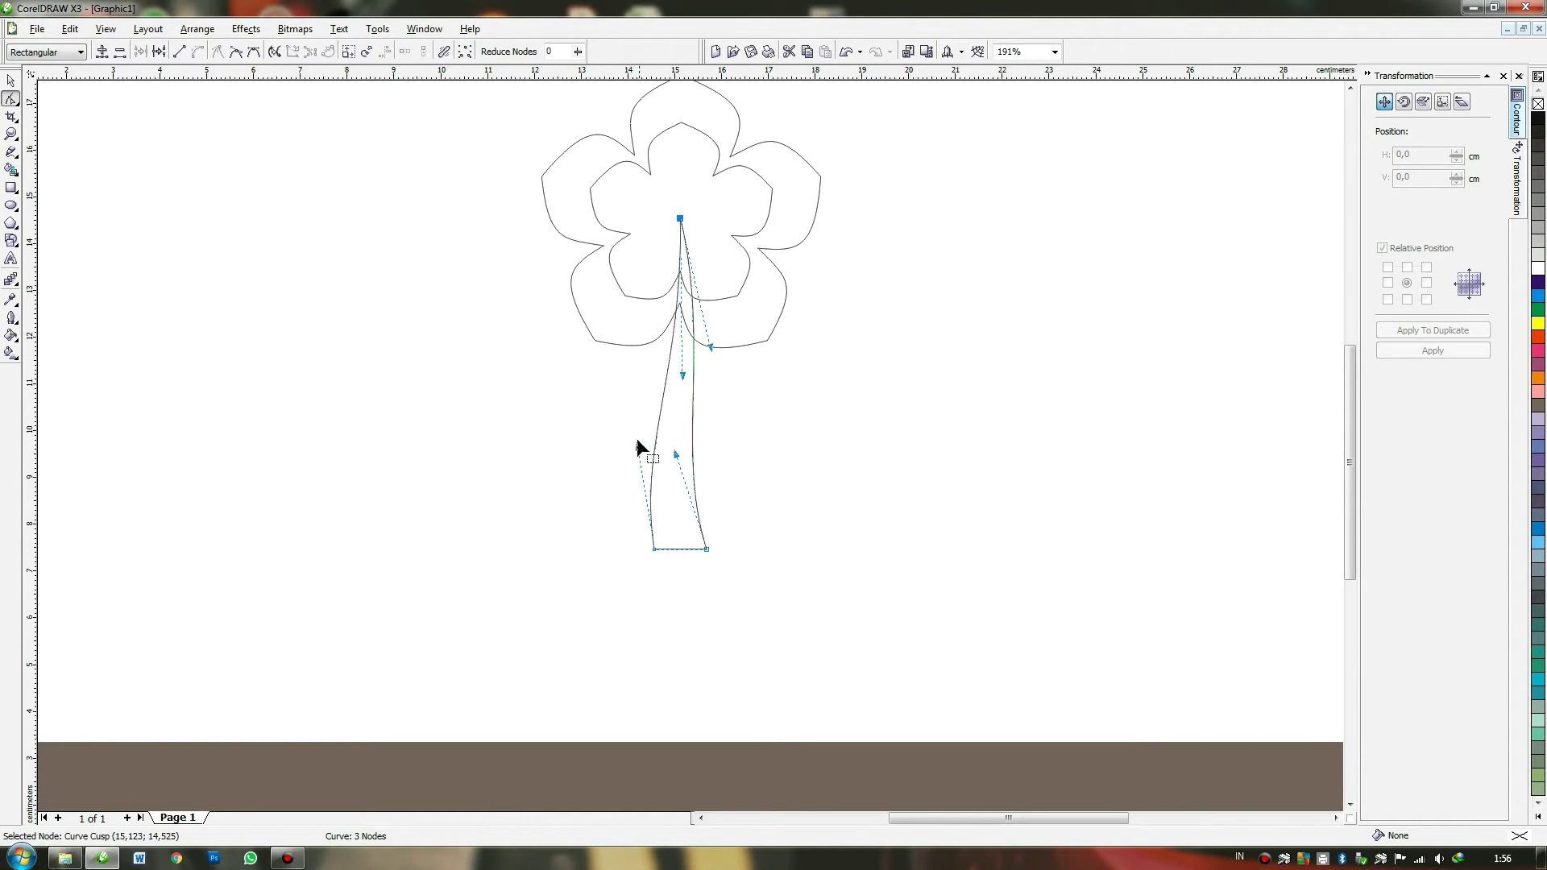
# Widen the trunk's base by moving its lower-left node about 0.43 cm outward, and reshape the left edge's lower bend.
pyautogui.moveTo(639, 448); pyautogui.dragTo(609, 477)
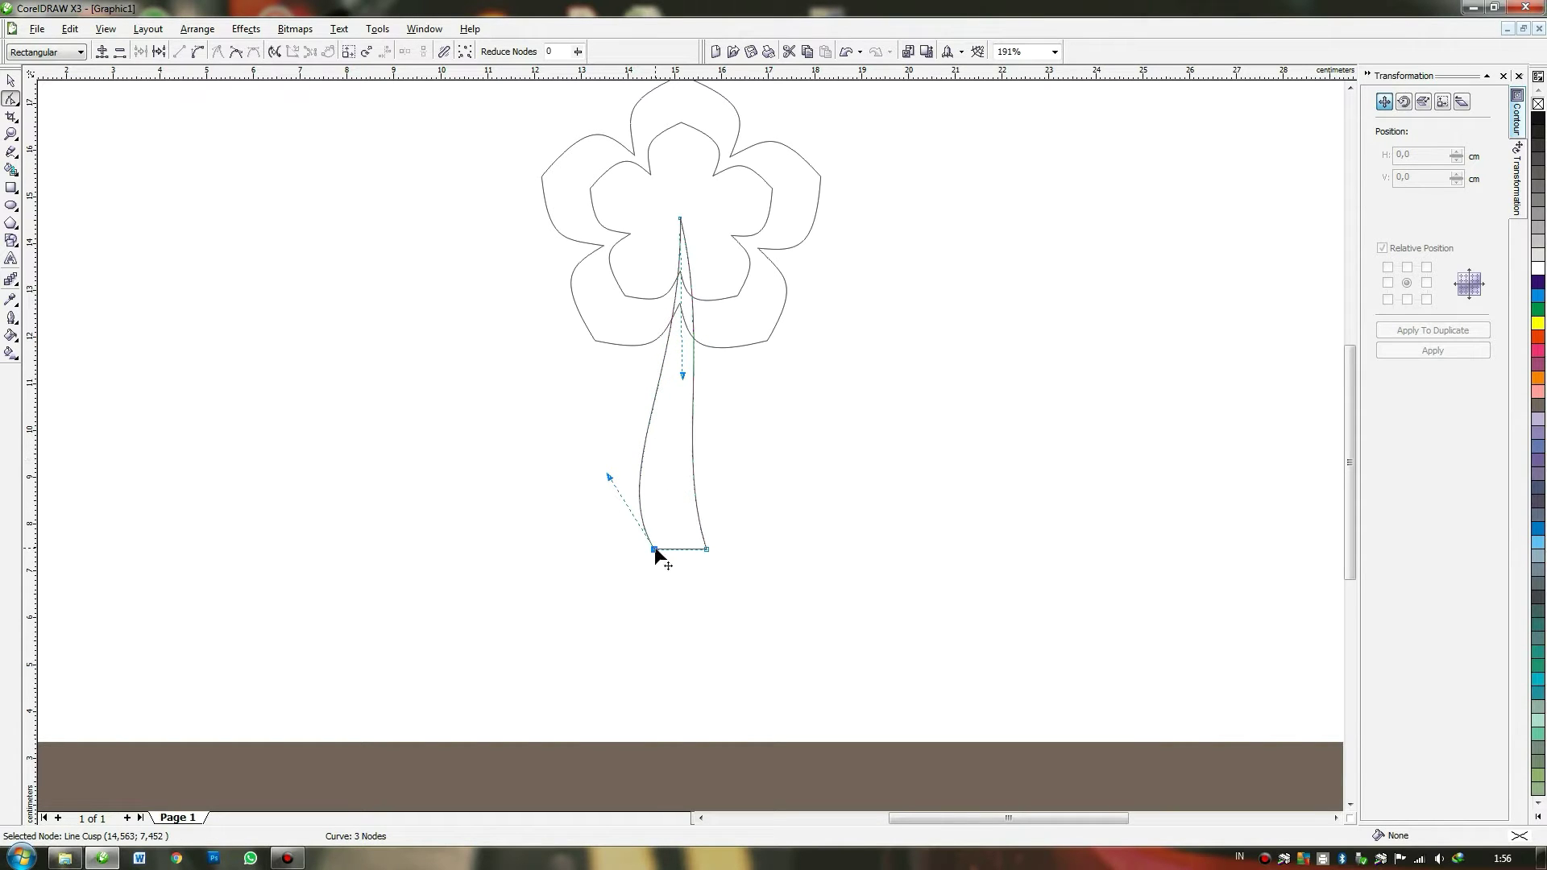
pyautogui.moveTo(655, 550)
pyautogui.mouseDown()
pyautogui.moveTo(608, 544)
pyautogui.moveTo(635, 549)
pyautogui.mouseUp()
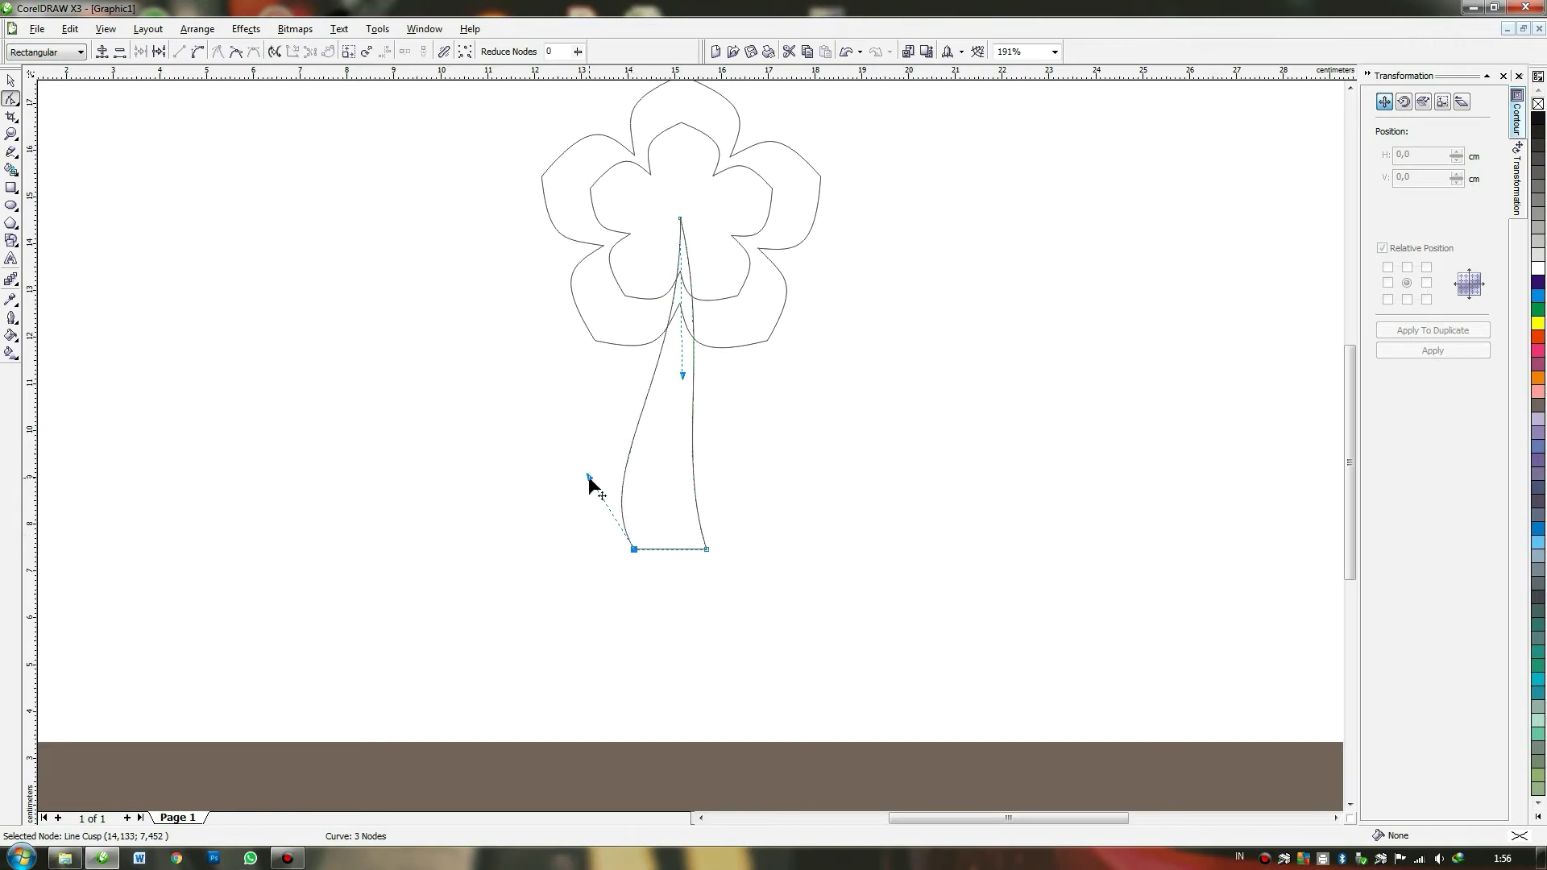
pyautogui.moveTo(589, 477); pyautogui.dragTo(612, 436)
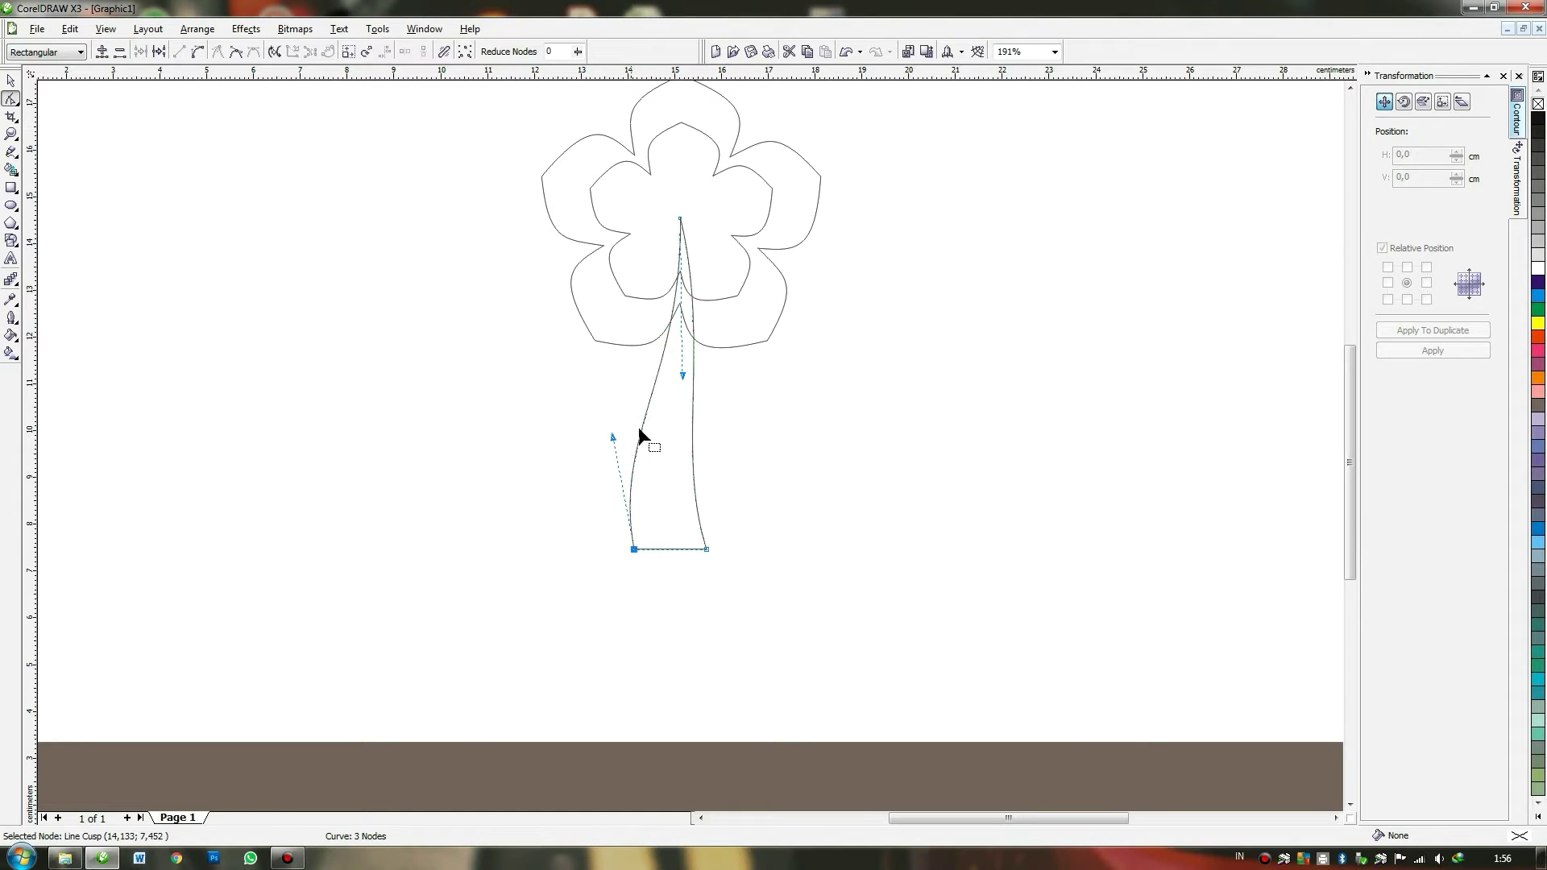
# Fill both flower shapes and the curved trunk with white.
pyautogui.click(12, 82)
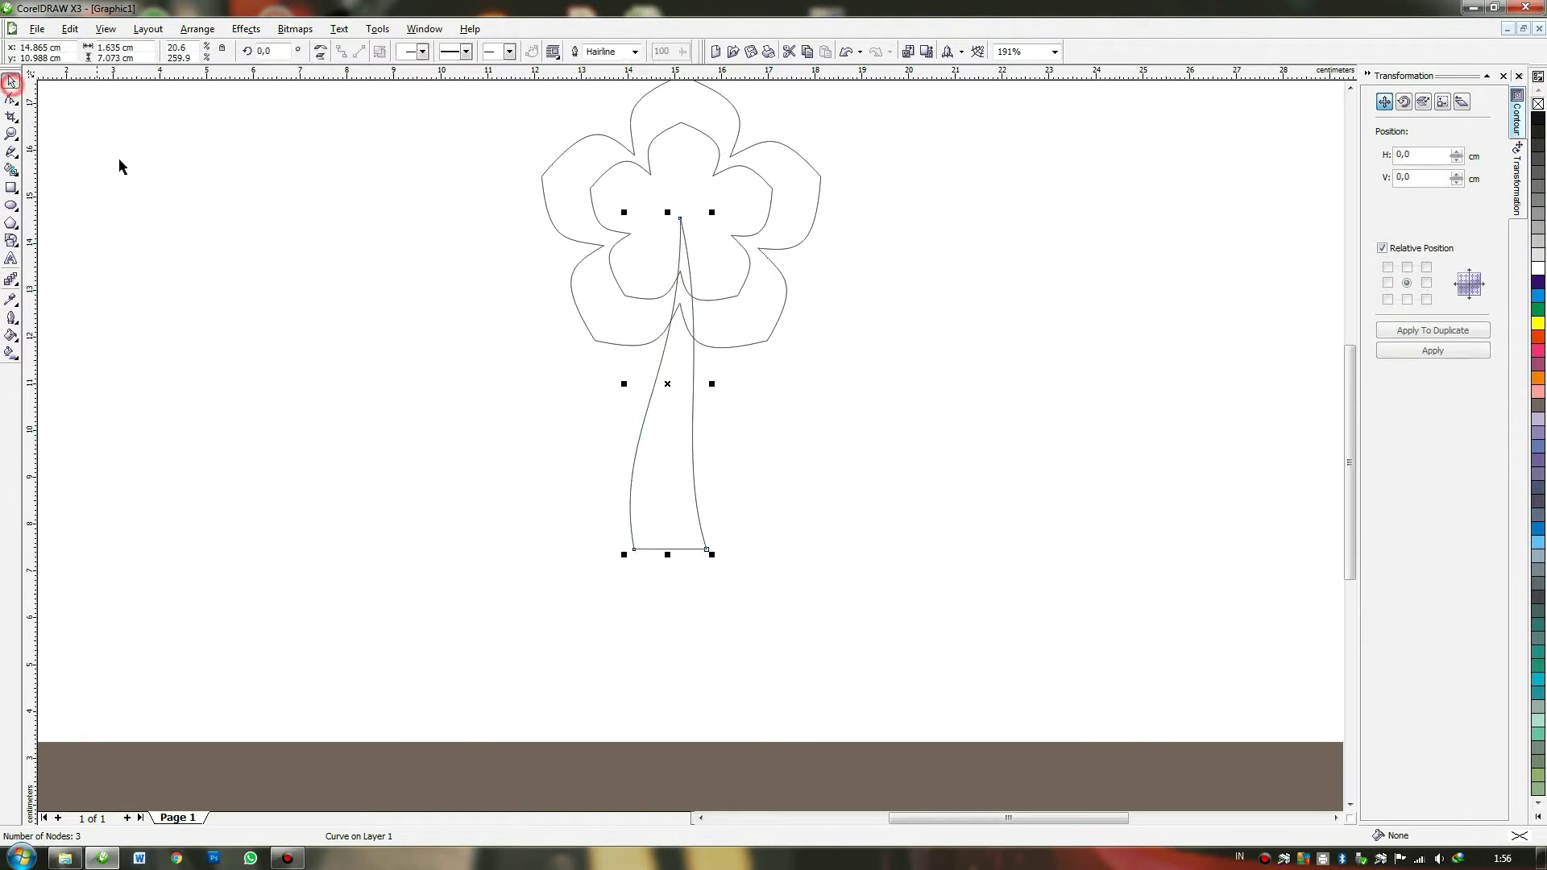
pyautogui.click(186, 218)
pyautogui.click(677, 390)
pyautogui.scroll(-1, 790, 369)
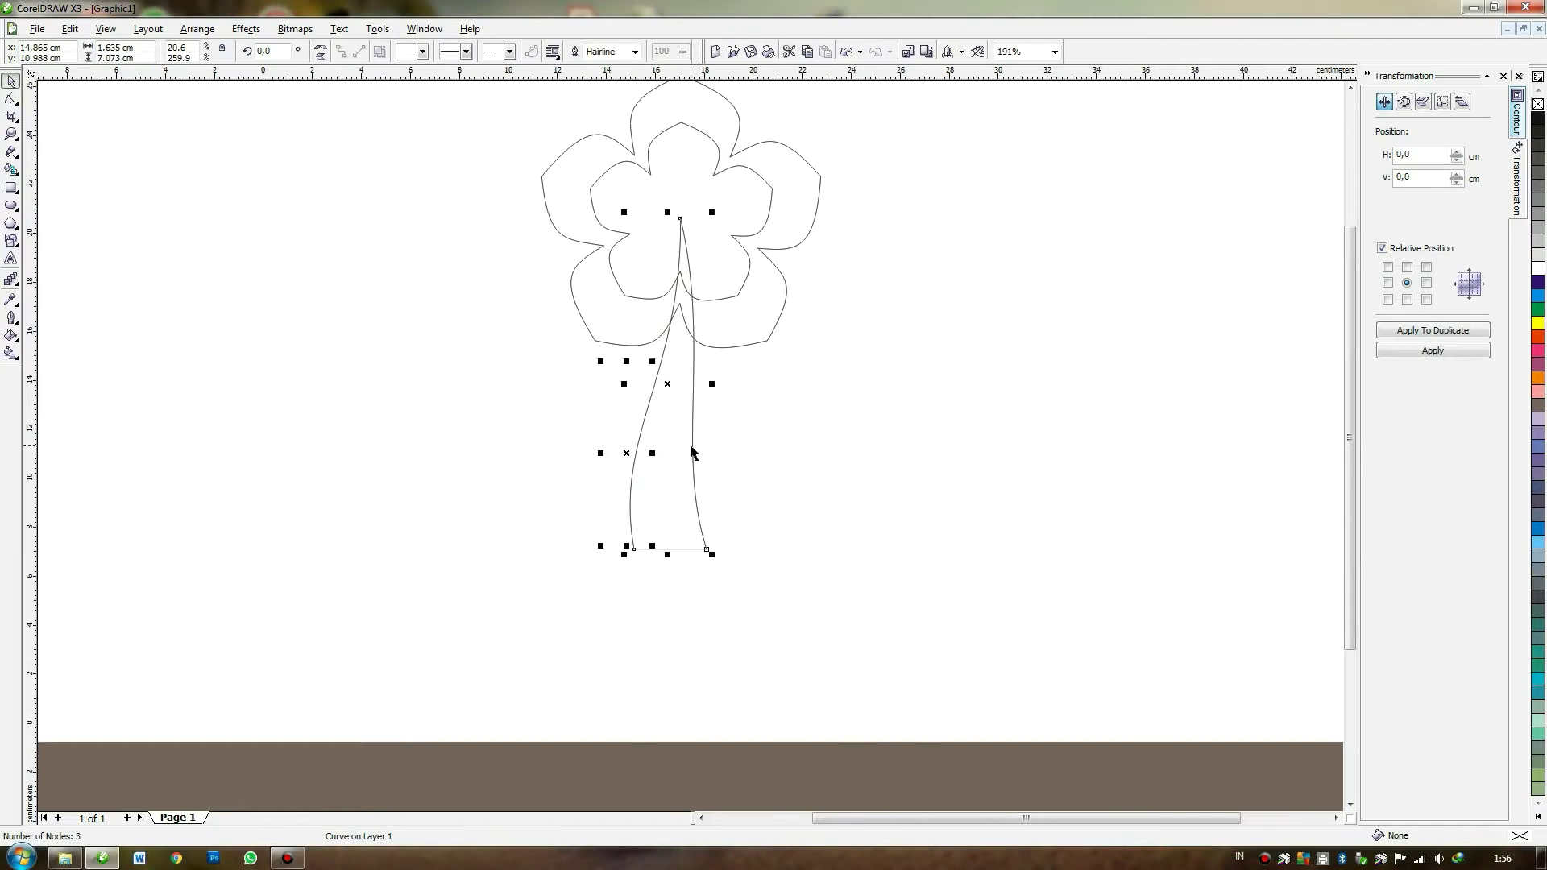
pyautogui.moveTo(466, 241); pyautogui.dragTo(768, 595)
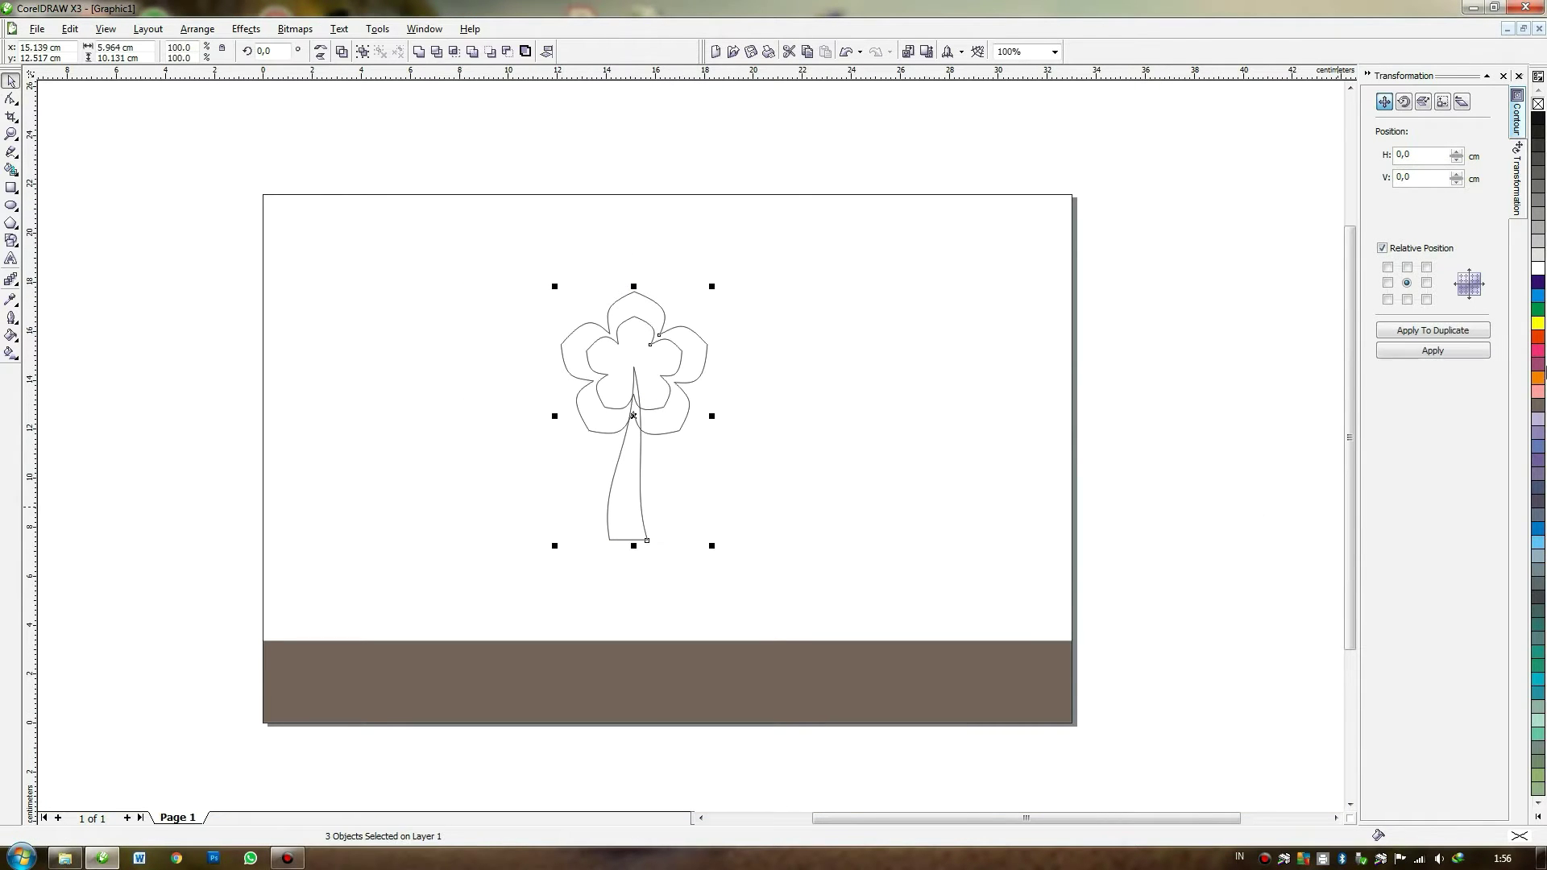
pyautogui.click(1537, 270)
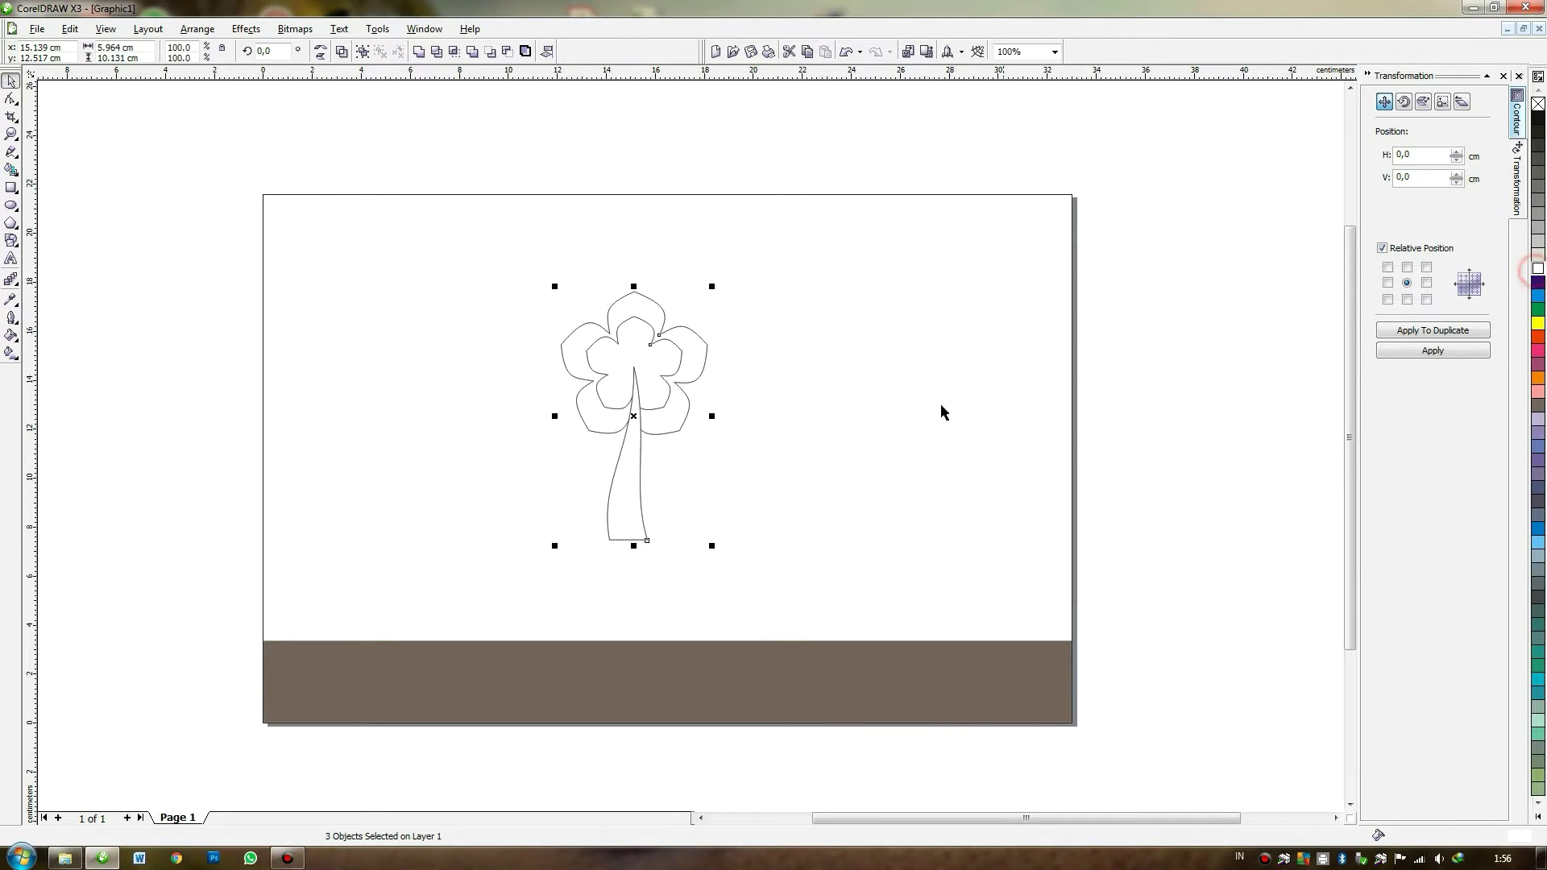
pyautogui.click(851, 422)
# Send the trunk behind both flower shapes.
pyautogui.click(636, 495)
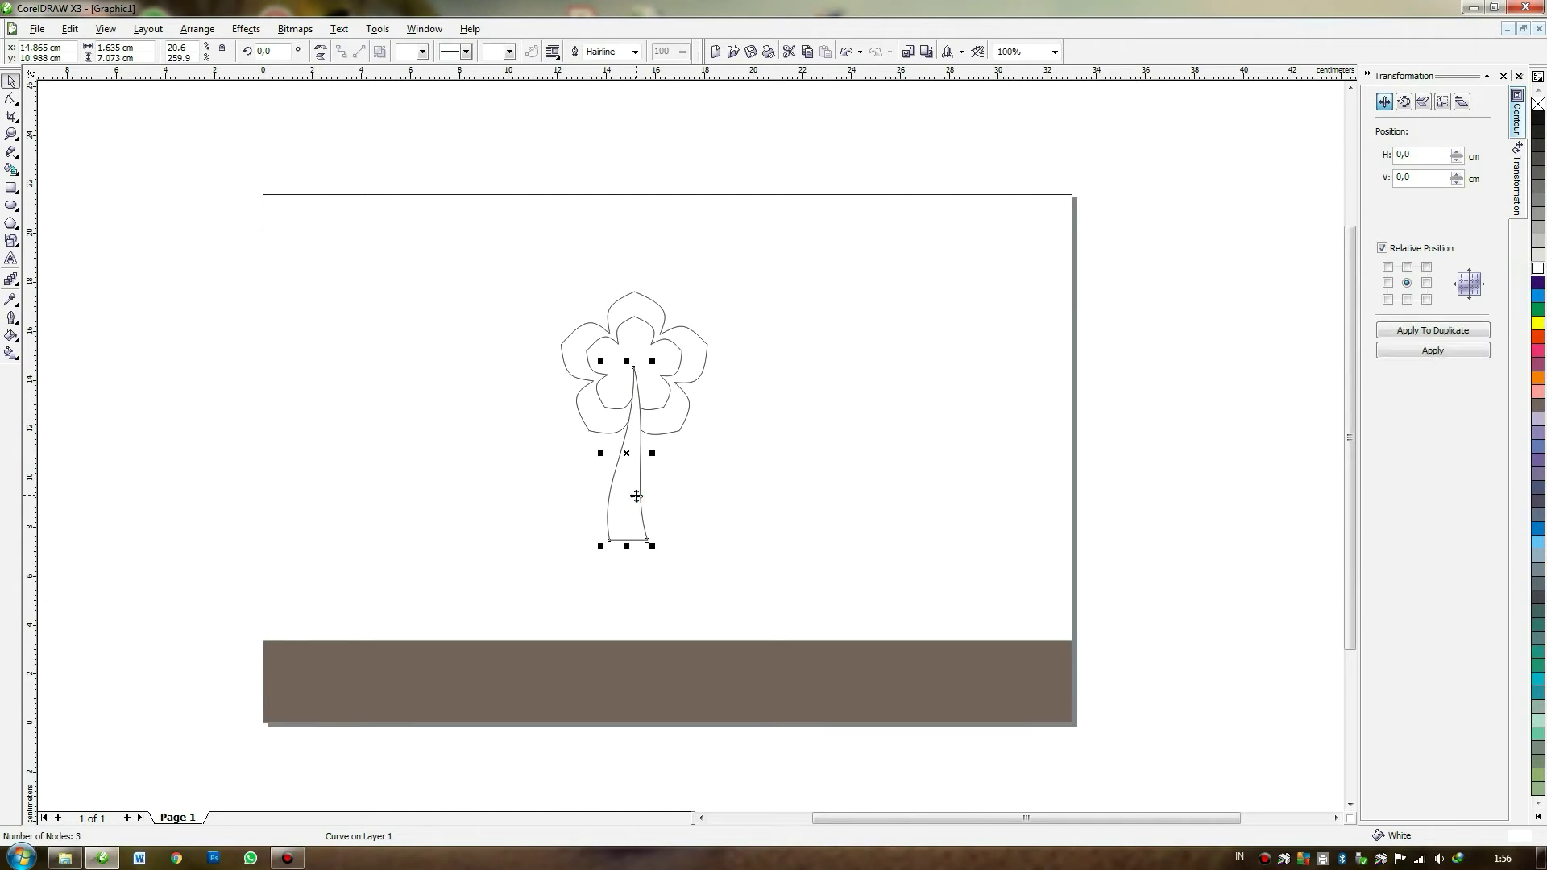
pyautogui.click(722, 494)
pyautogui.scroll(1, 689, 443)
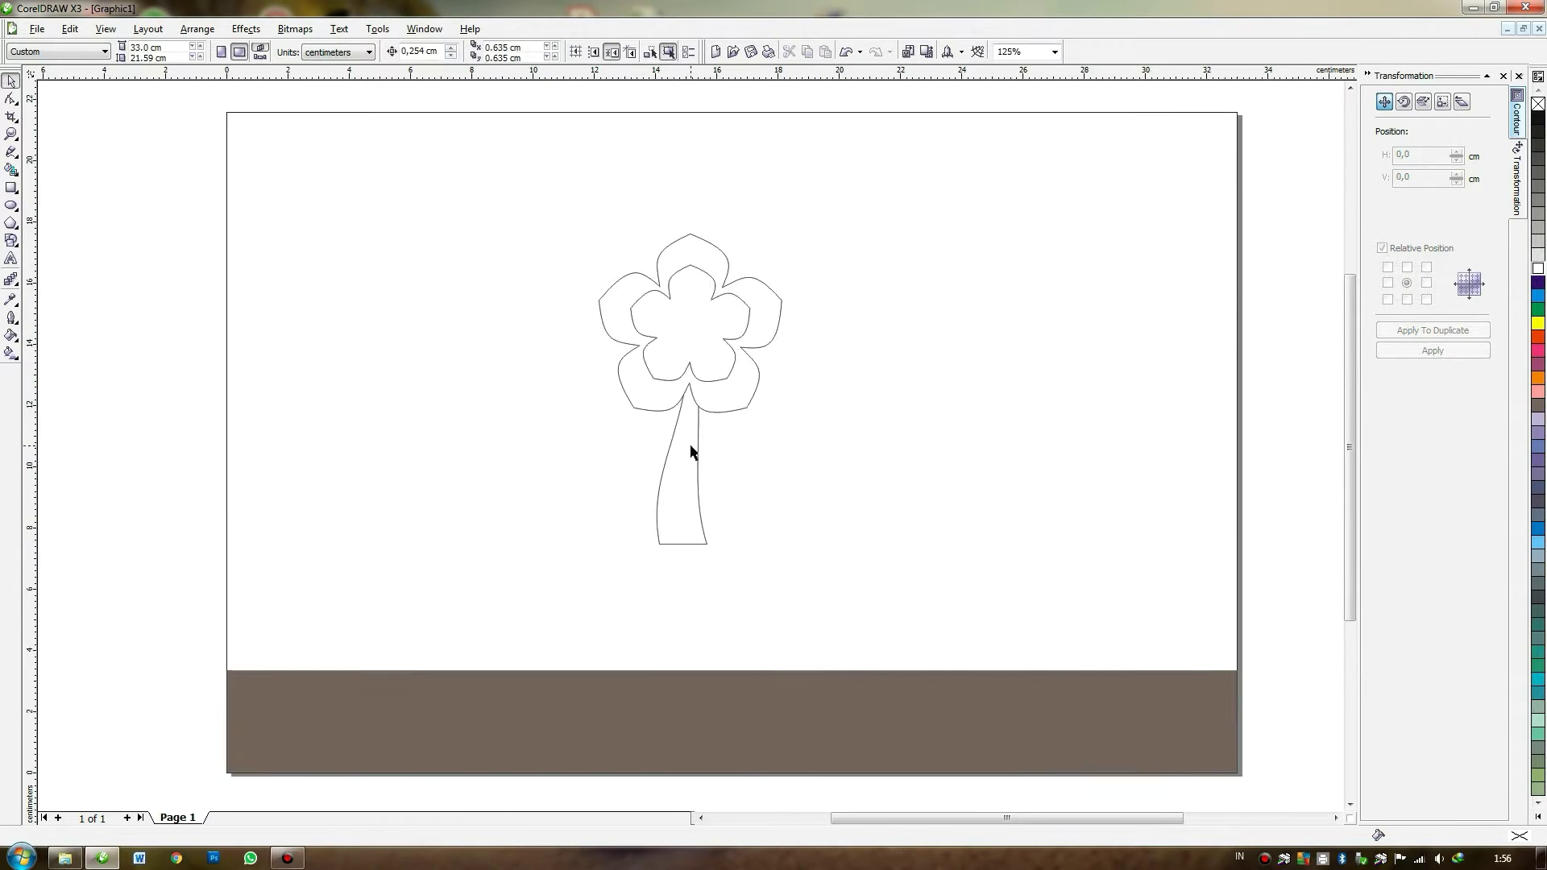
# Draw a circle about 1.81 cm in diameter beside the flower with the Ellipse tool.
pyautogui.scroll(1, 690, 443)
pyautogui.click(12, 205)
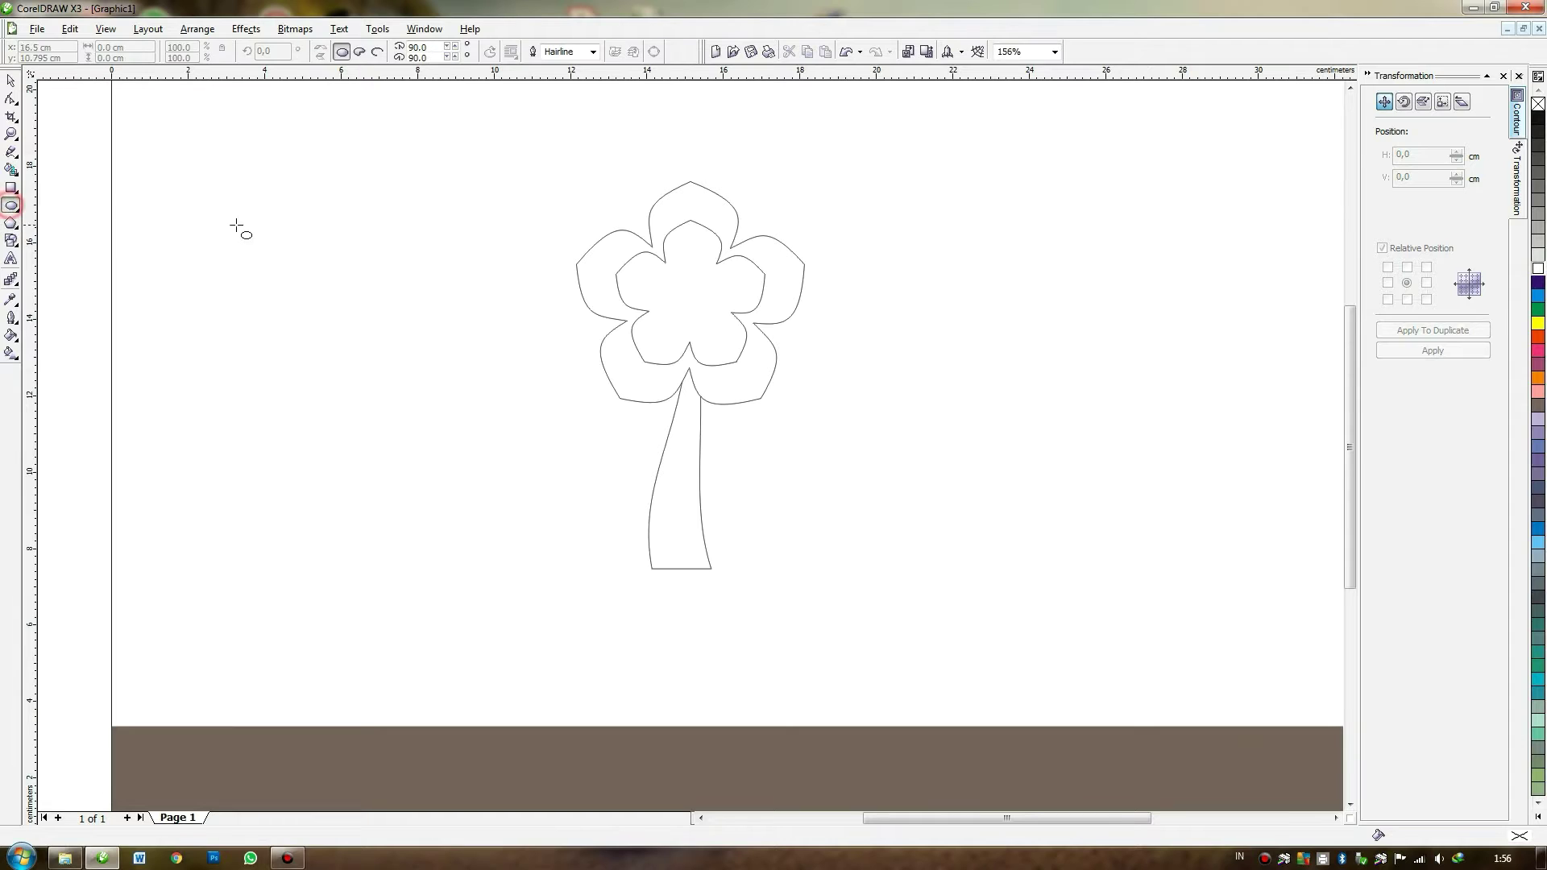
pyautogui.moveTo(256, 215); pyautogui.dragTo(511, 313)
pyautogui.press('space')
# Place the circle in the middle of the inner flower, horizontally centred and nudged slightly above its vertical centre.
pyautogui.scroll(3, 511, 313)
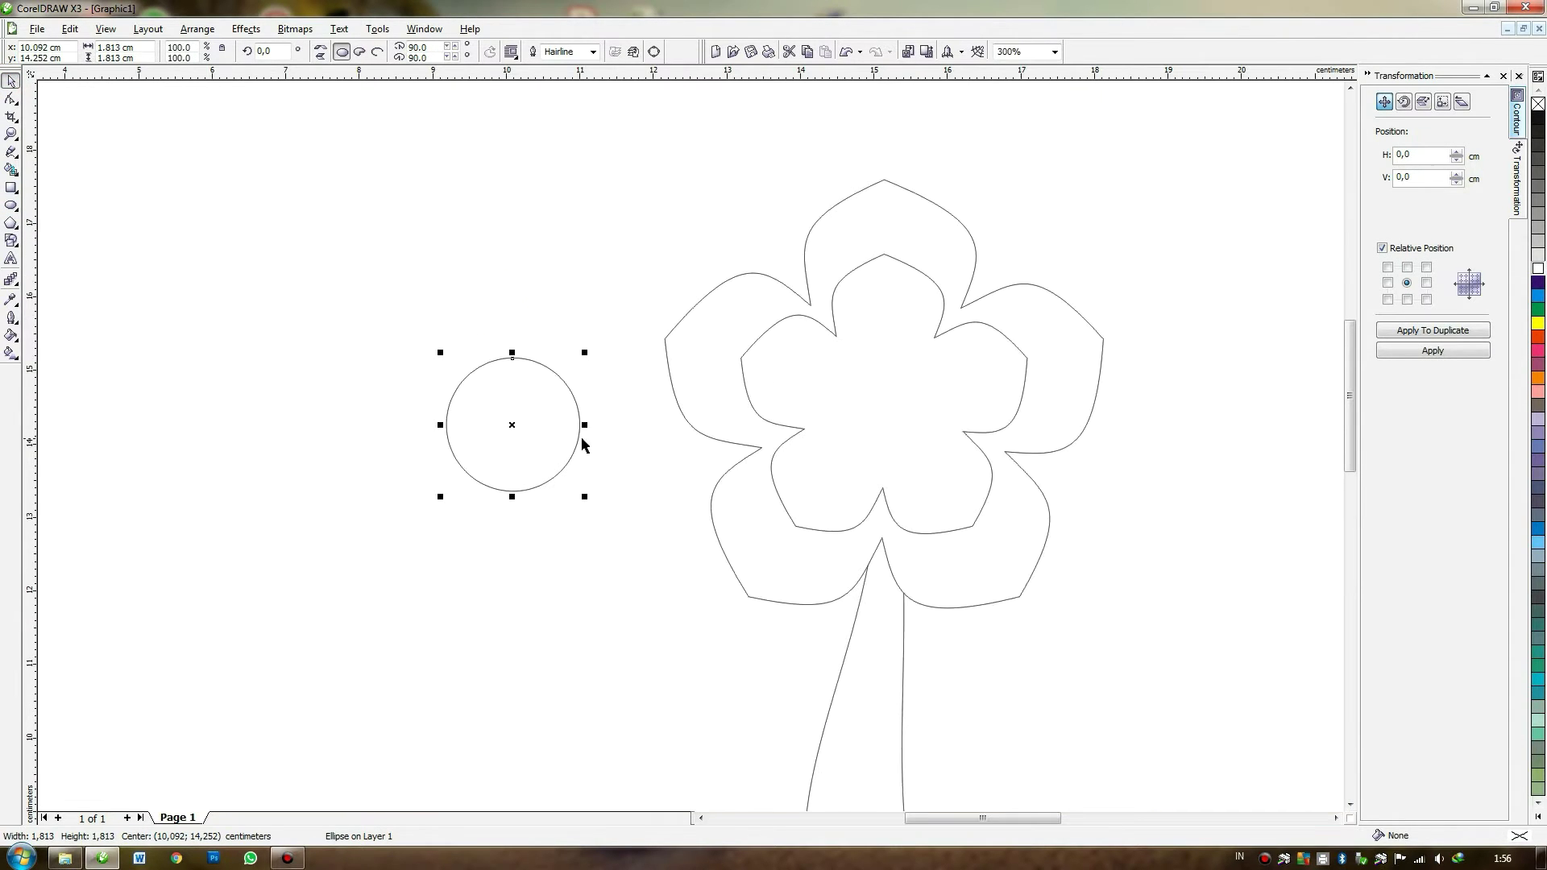
pyautogui.moveTo(514, 424); pyautogui.dragTo(892, 401)
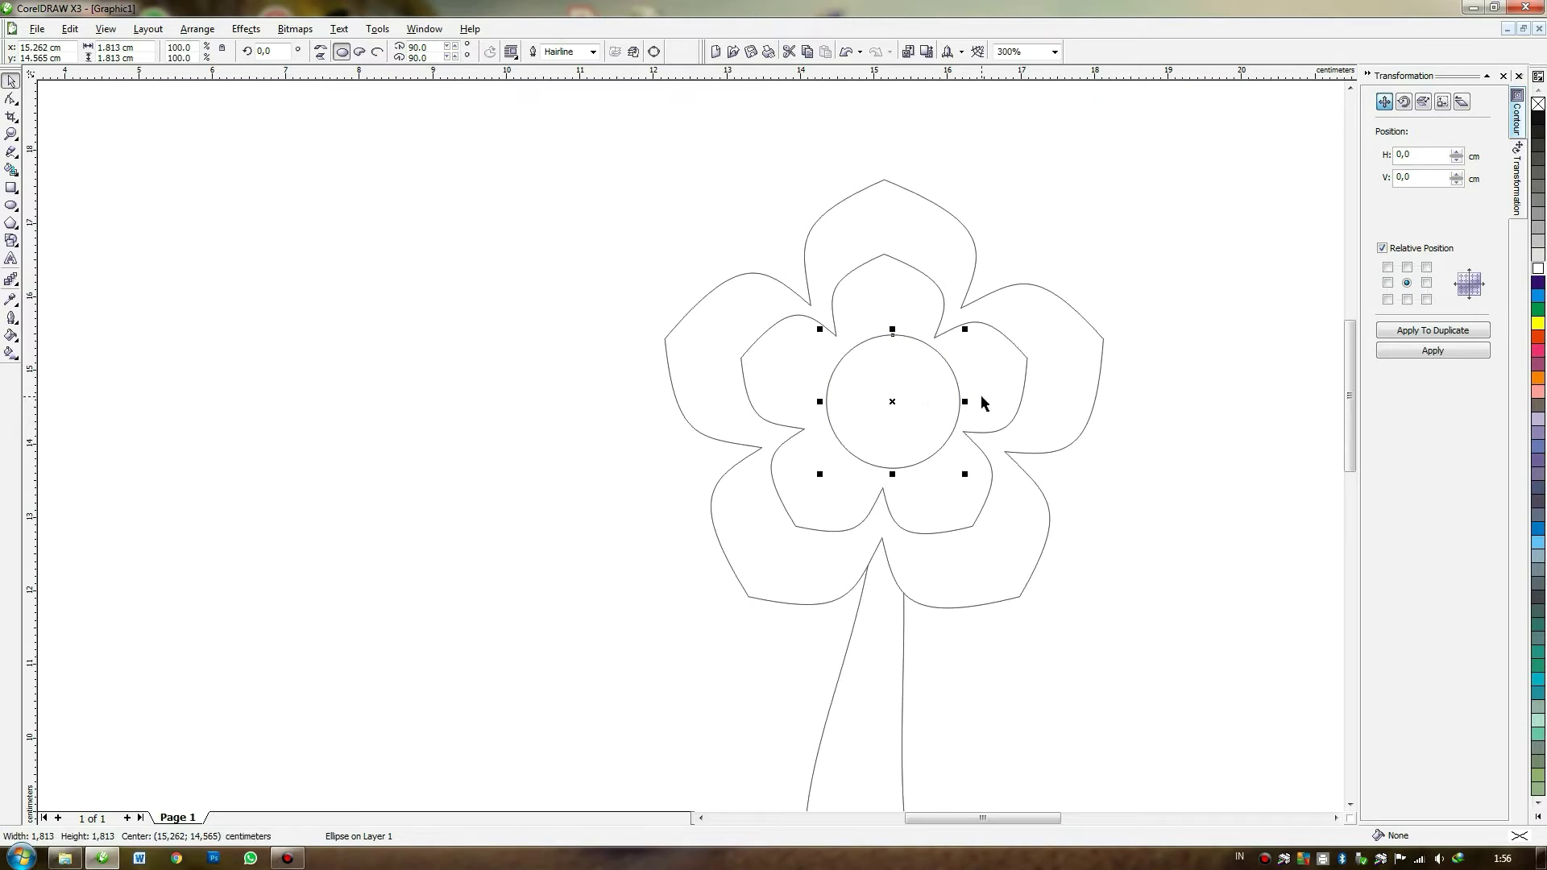
pyautogui.moveTo(1140, 347); pyautogui.dragTo(1140, 347)
pyautogui.moveTo(1139, 348); pyautogui.dragTo(886, 411)
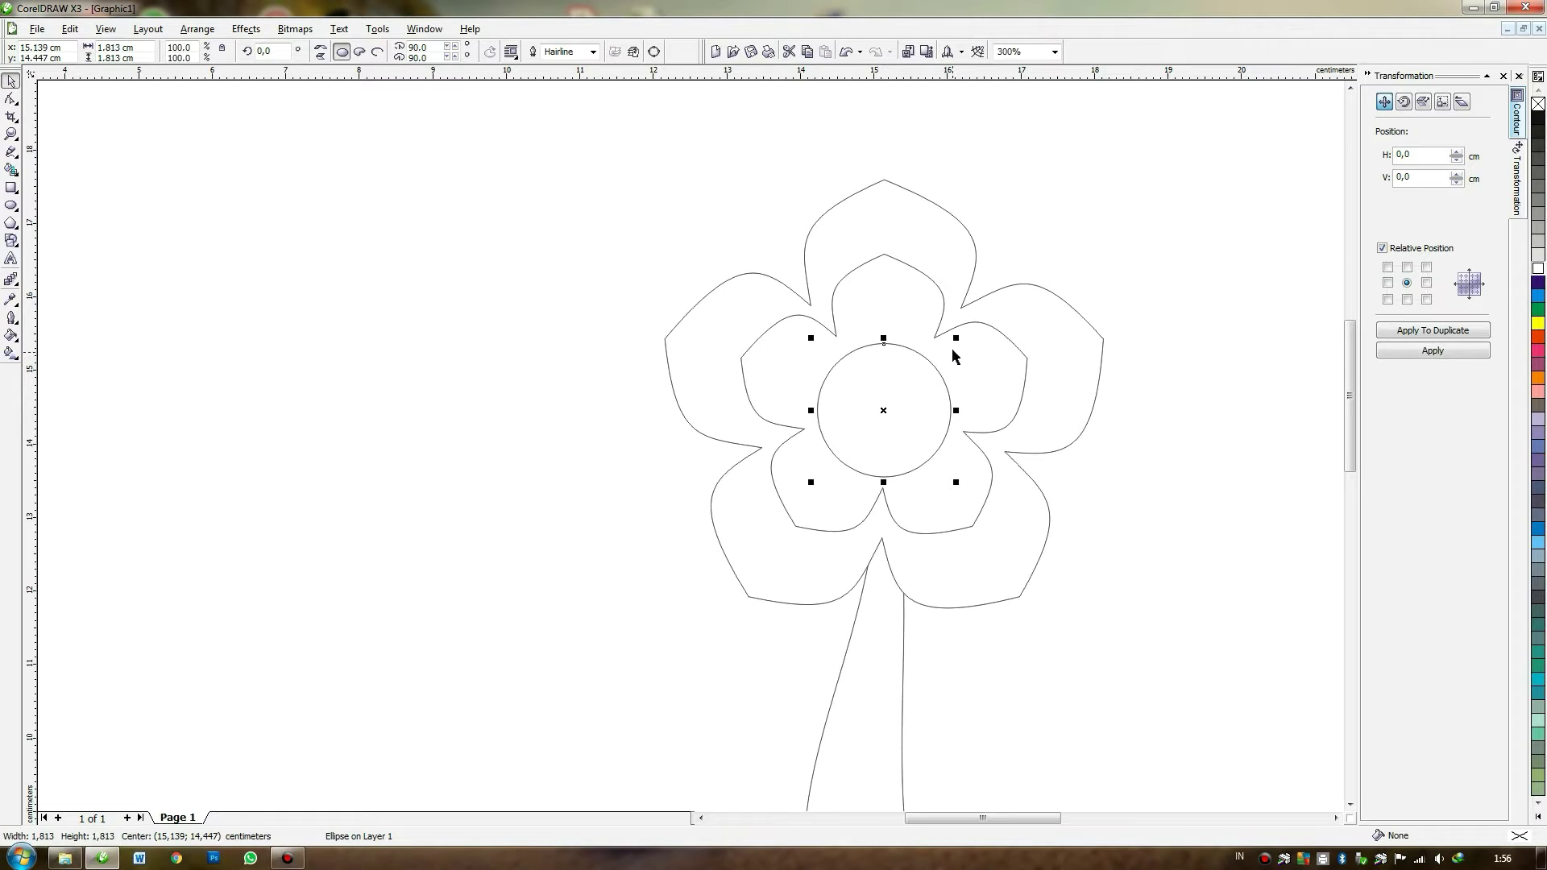
pyautogui.moveTo(899, 630); pyautogui.dragTo(1147, 630)
pyautogui.hotkey('ctrl', 'z')
pyautogui.click(934, 439)
pyautogui.moveTo(888, 410); pyautogui.dragTo(890, 404)
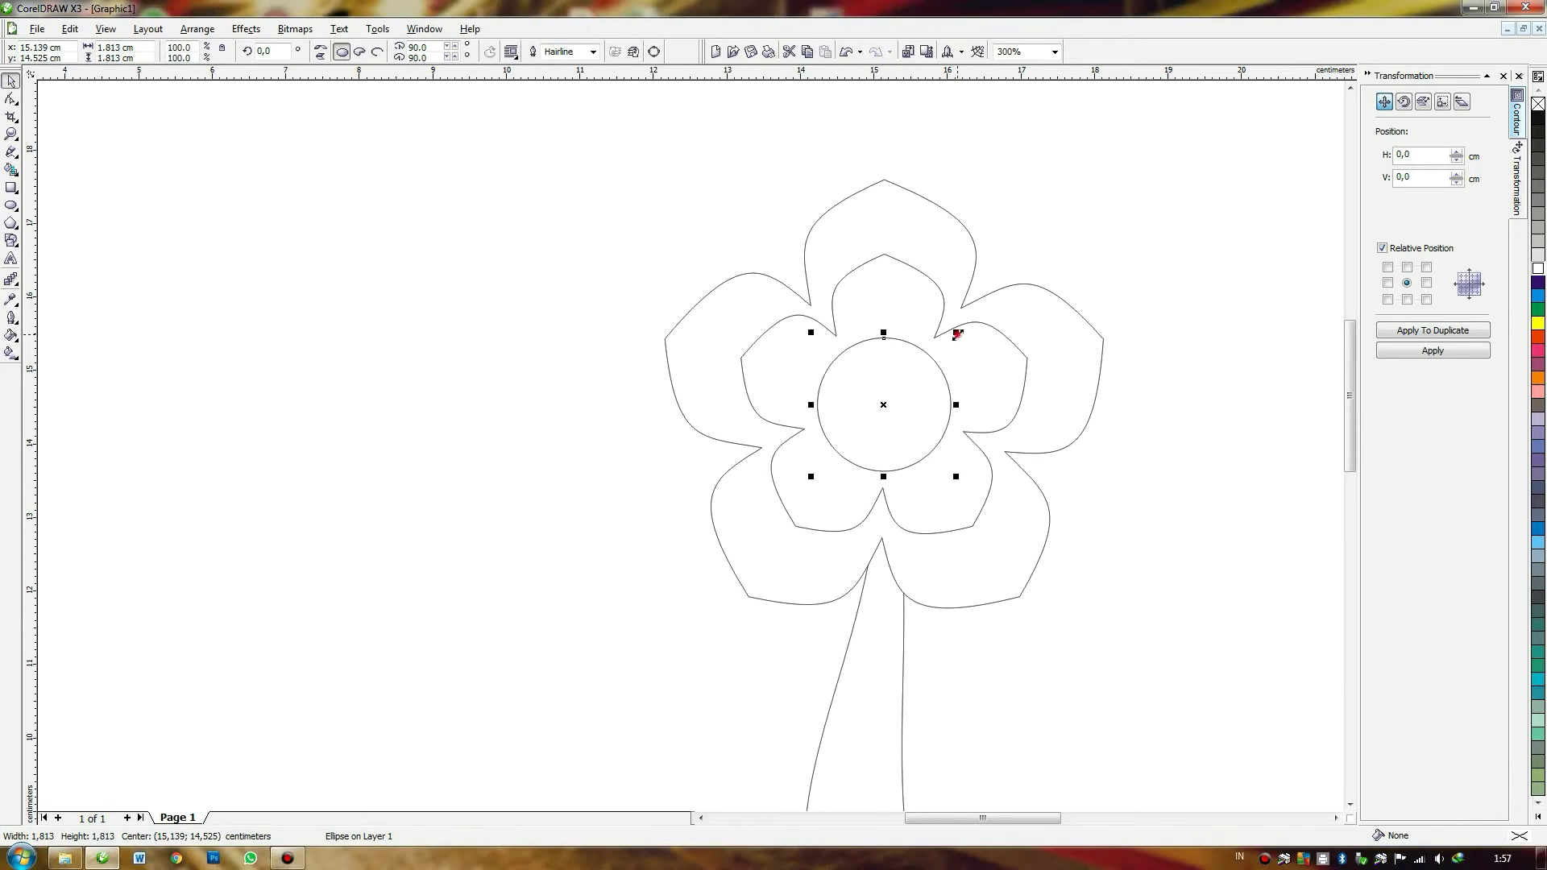
# Make a smaller concentric copy inside the circle, and fill both circles with white.
pyautogui.moveTo(956, 333); pyautogui.dragTo(964, 370)
pyautogui.moveTo(1146, 309); pyautogui.dragTo(720, 504)
pyautogui.click(1539, 273)
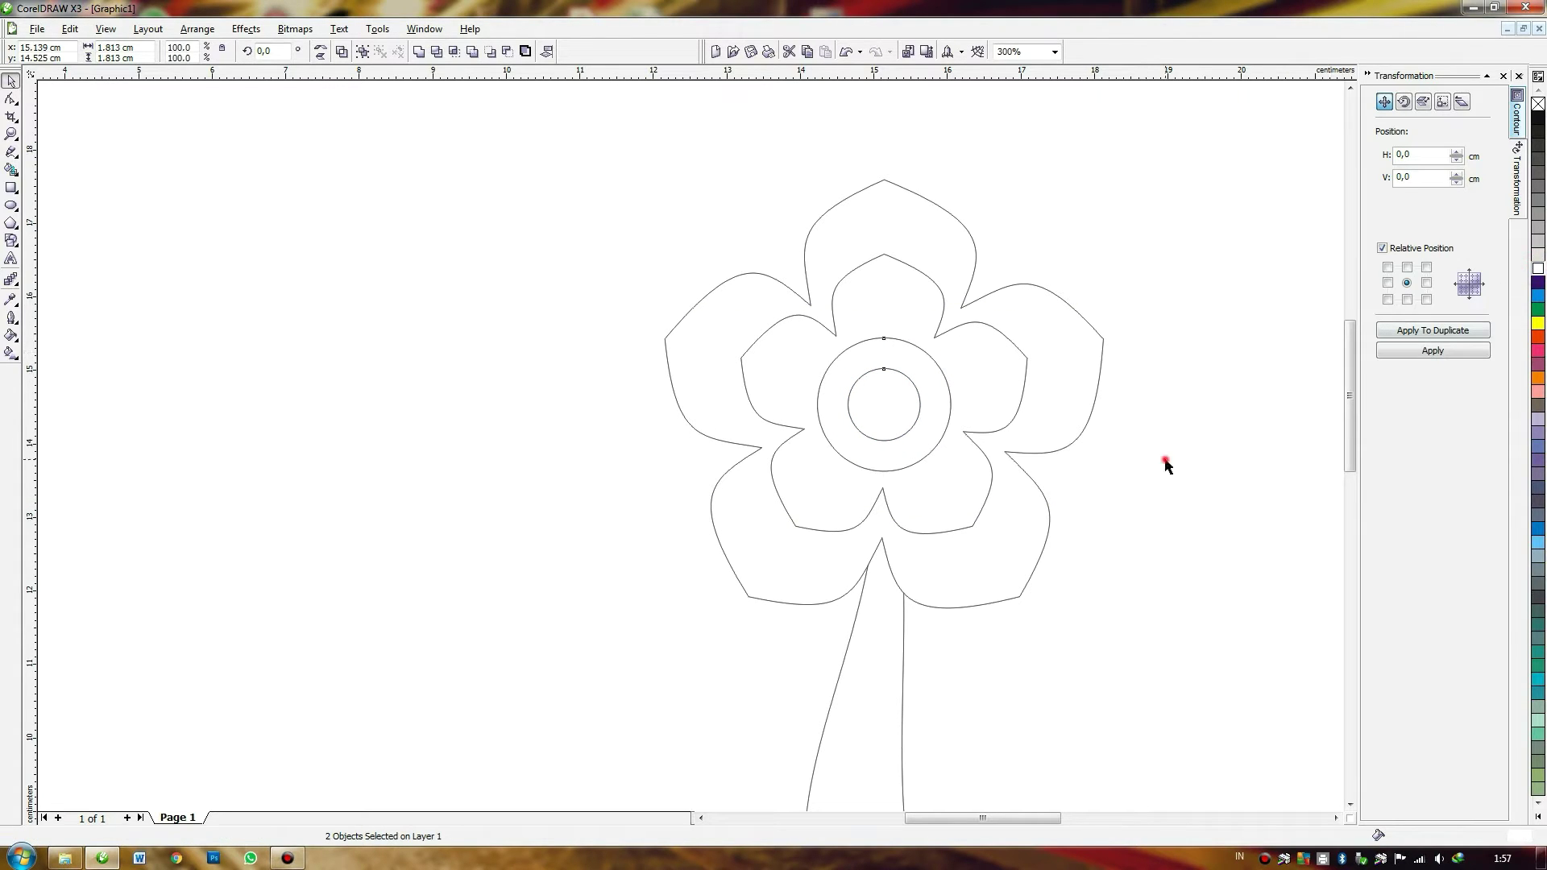
pyautogui.click(1166, 462)
# Move the whole flower with its stem near the page's left edge, so the stem base rests on the brown strip.
pyautogui.scroll(-2, 690, 443)
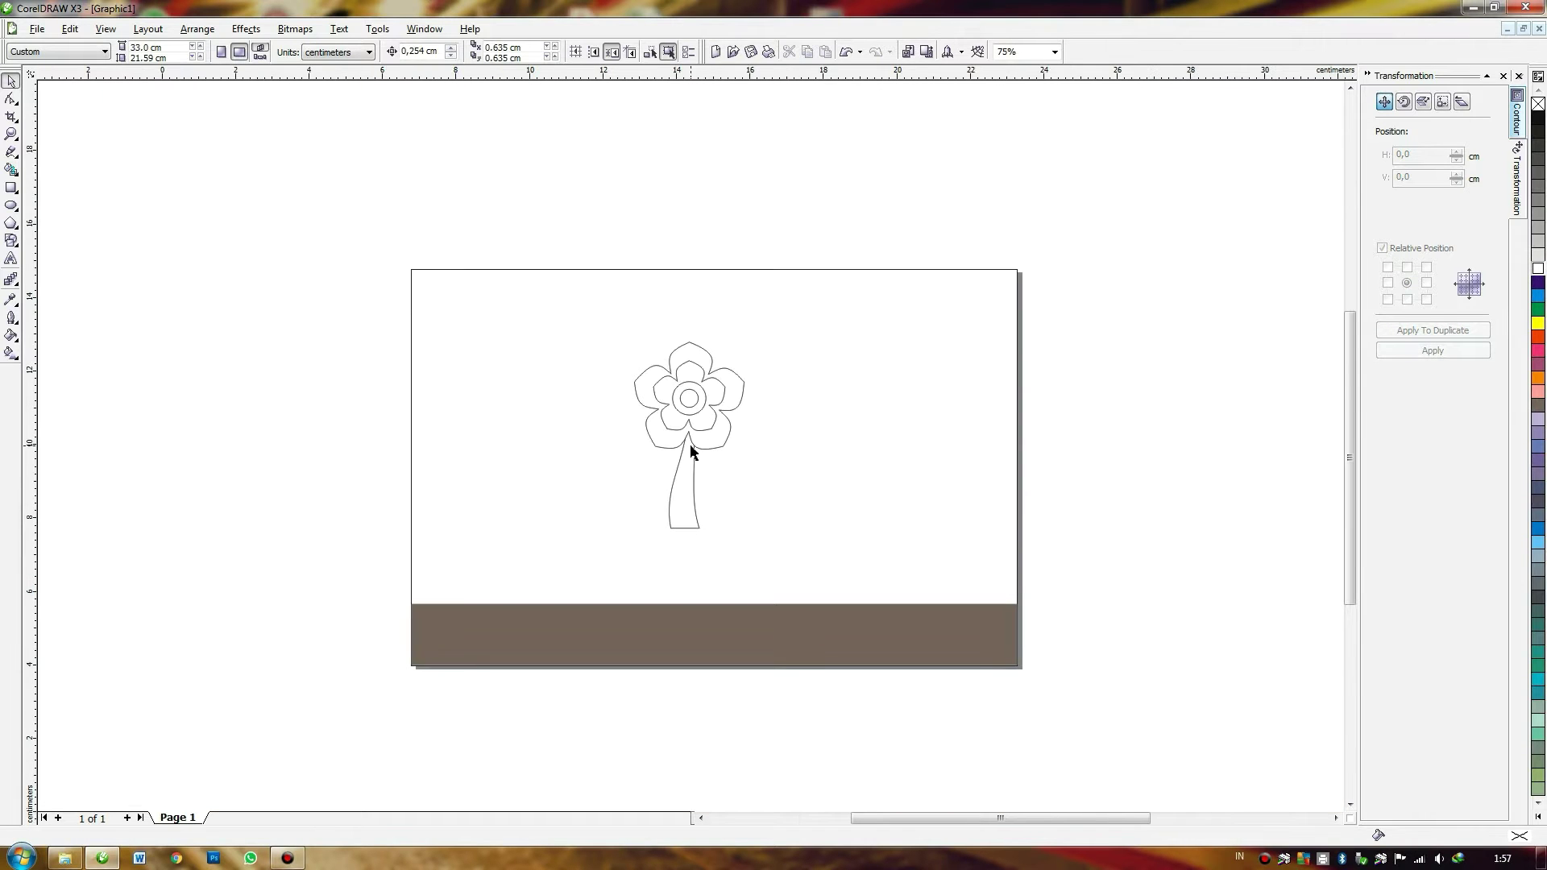
pyautogui.scroll(1, 687, 410)
pyautogui.moveTo(917, 122); pyautogui.dragTo(471, 625)
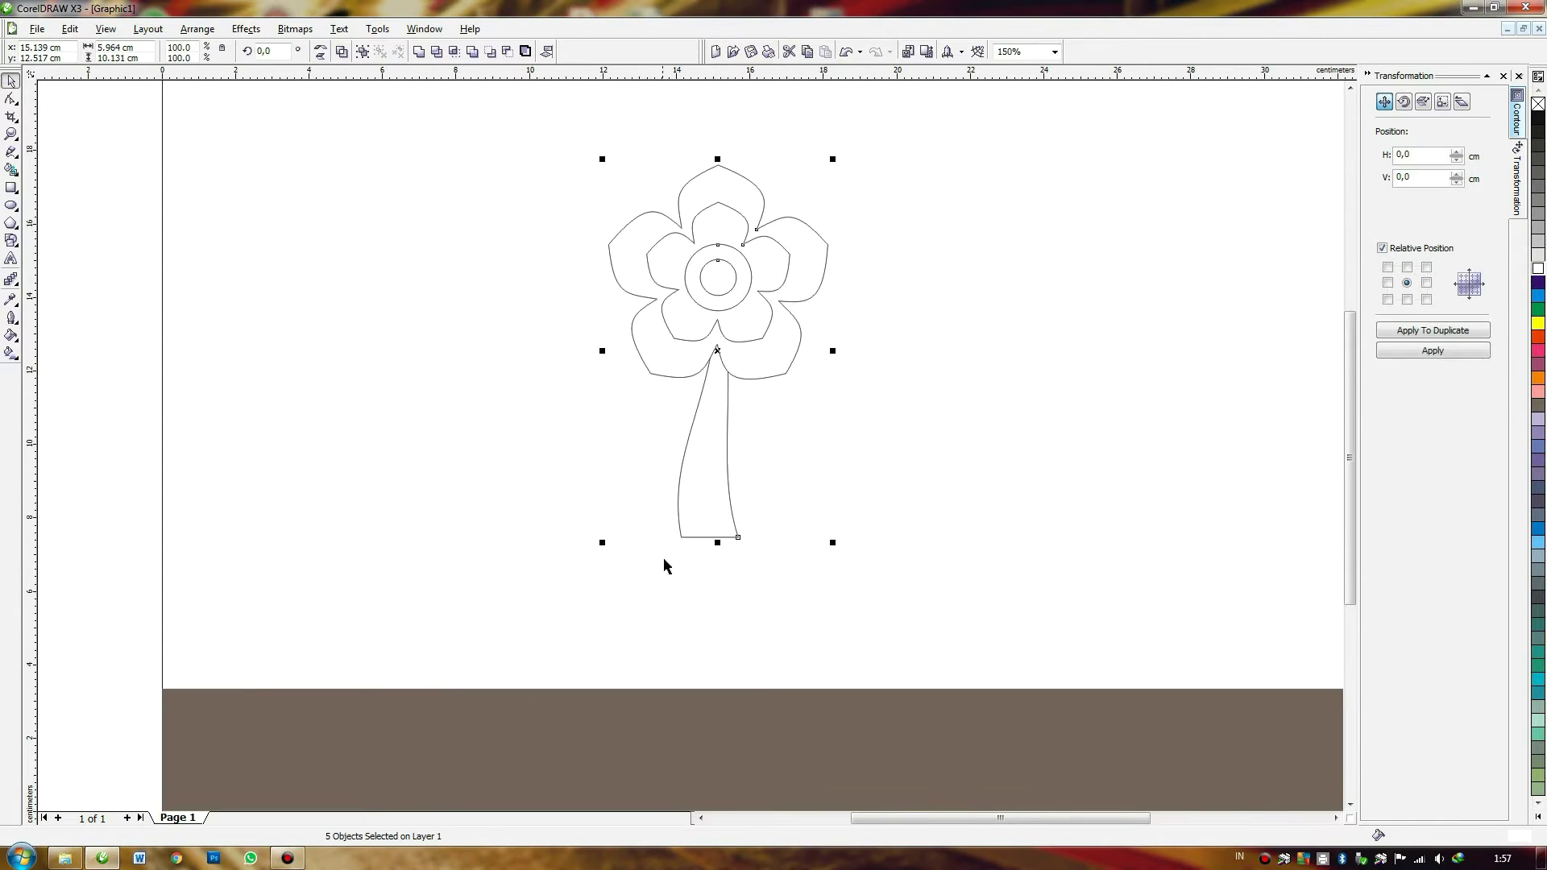
pyautogui.moveTo(681, 536); pyautogui.dragTo(251, 688)
pyautogui.click(518, 597)
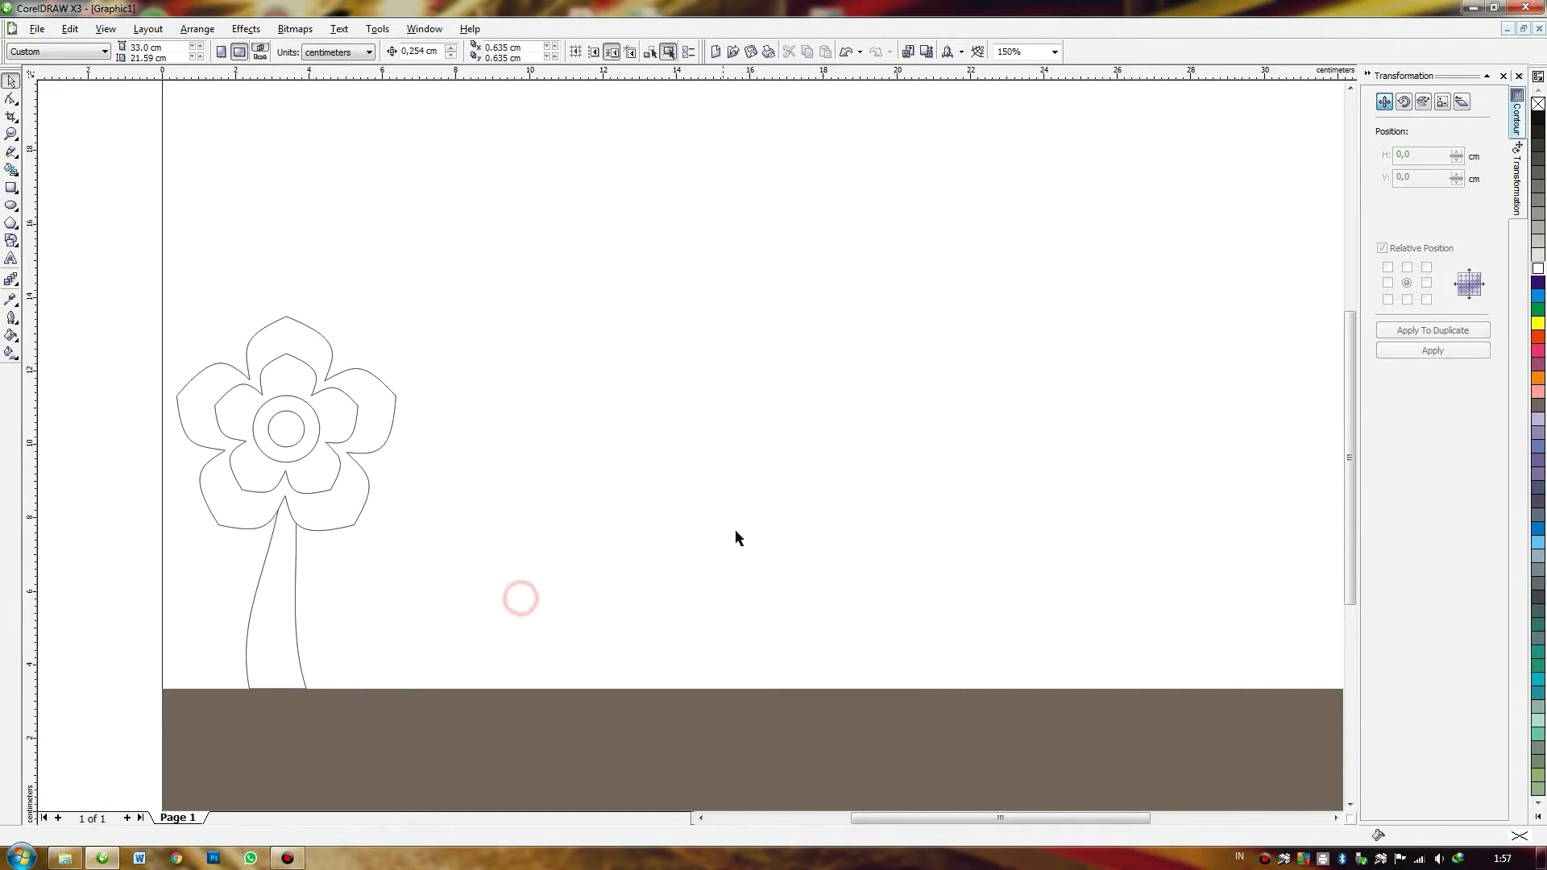
# Duplicate the whole flower about 12.85 cm to the right, keeping it on the brown ground strip.
pyautogui.scroll(-2, 695, 444)
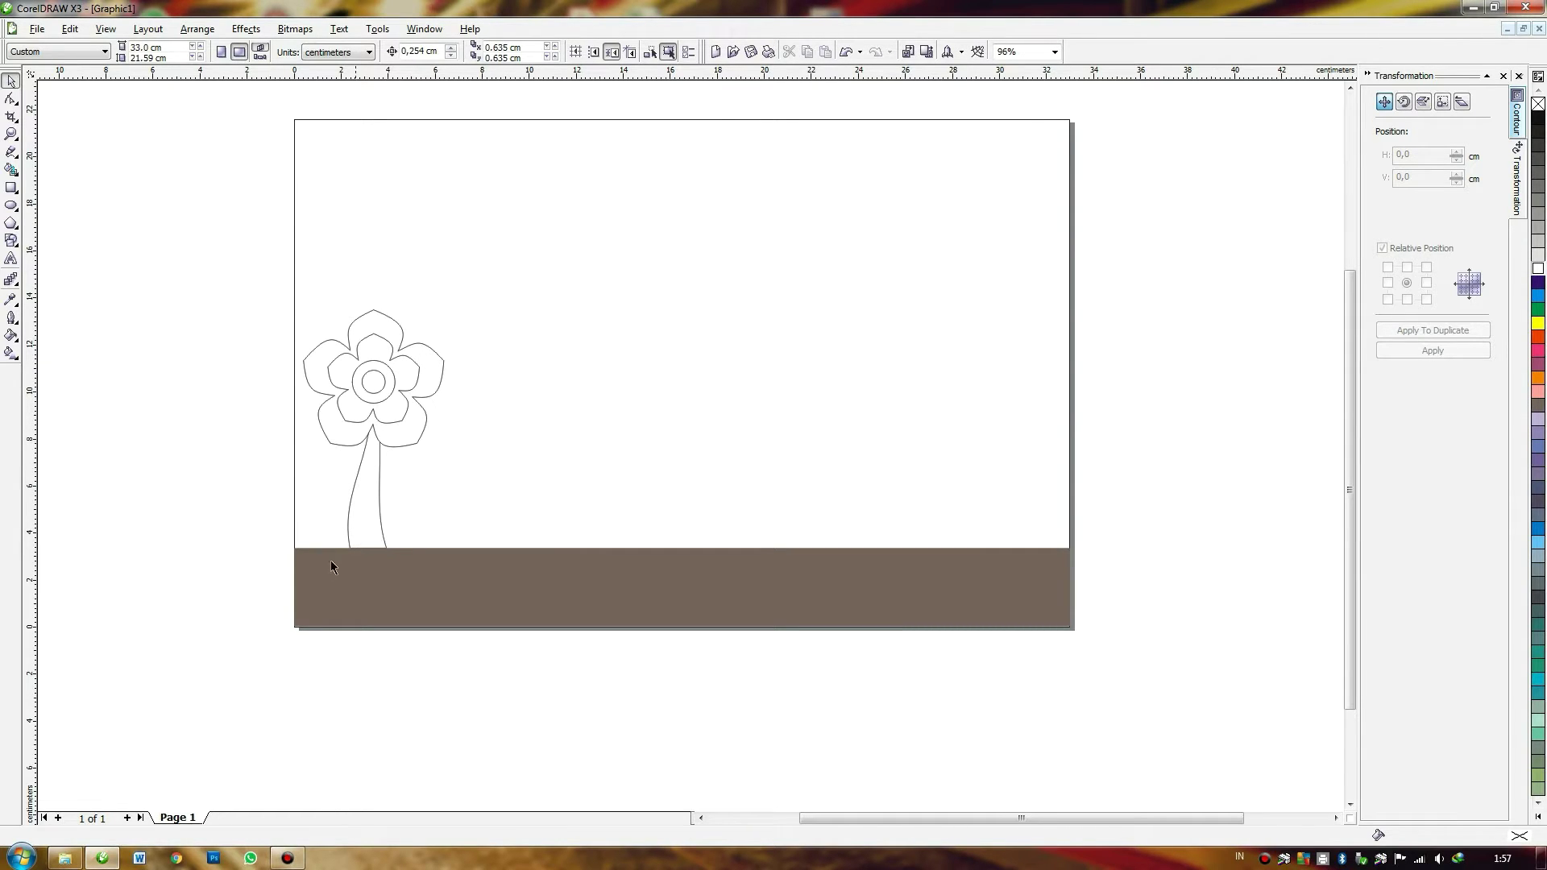
pyautogui.moveTo(246, 571); pyautogui.dragTo(496, 257)
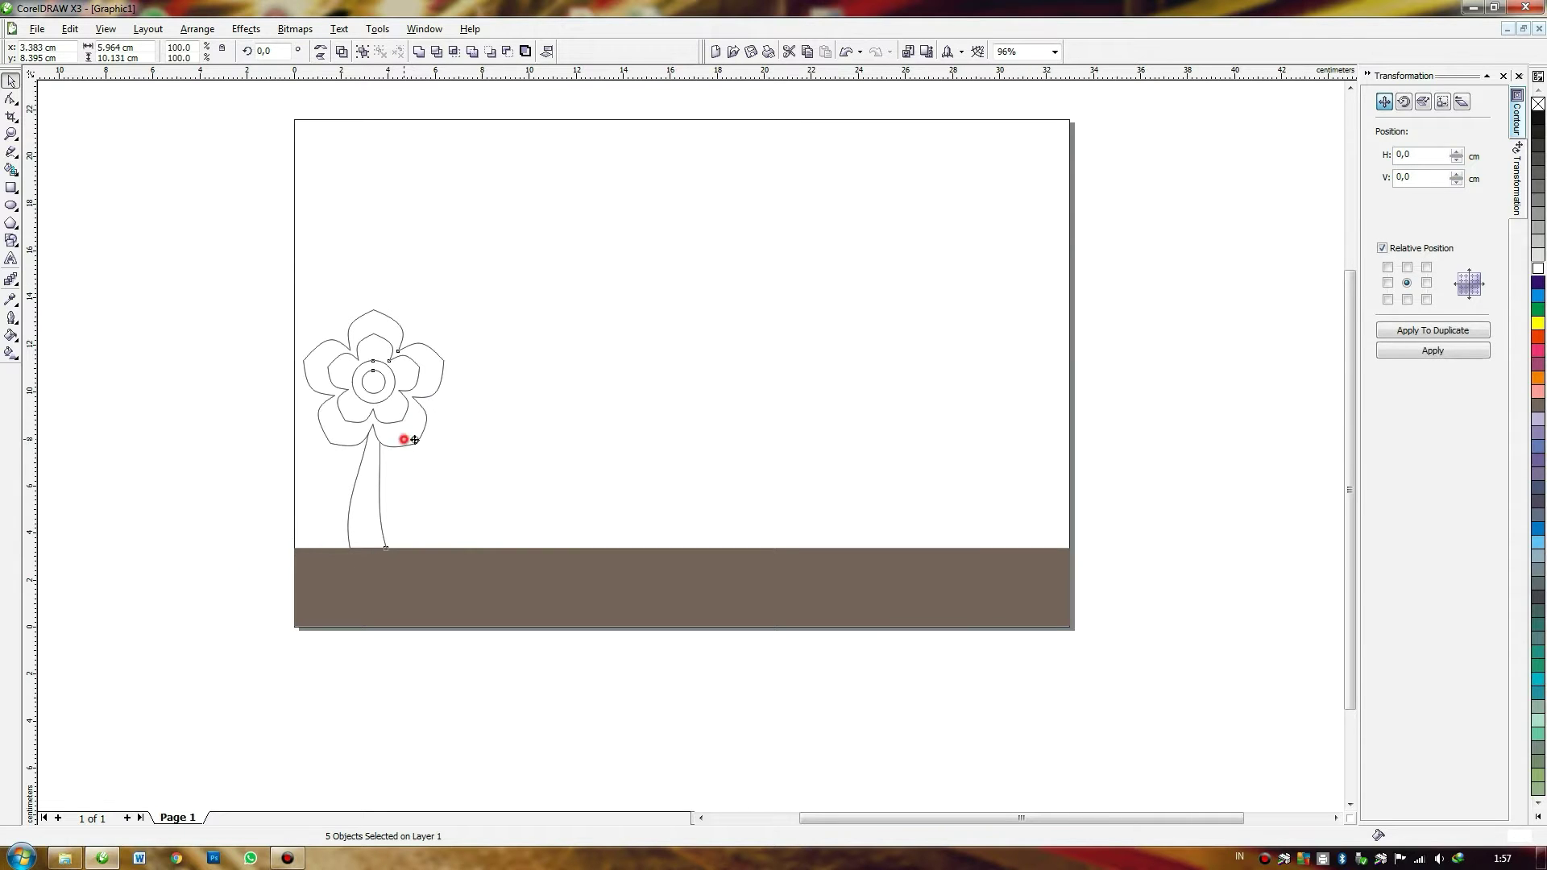
pyautogui.moveTo(414, 439); pyautogui.dragTo(709, 477)
pyautogui.rightClick(708, 476)
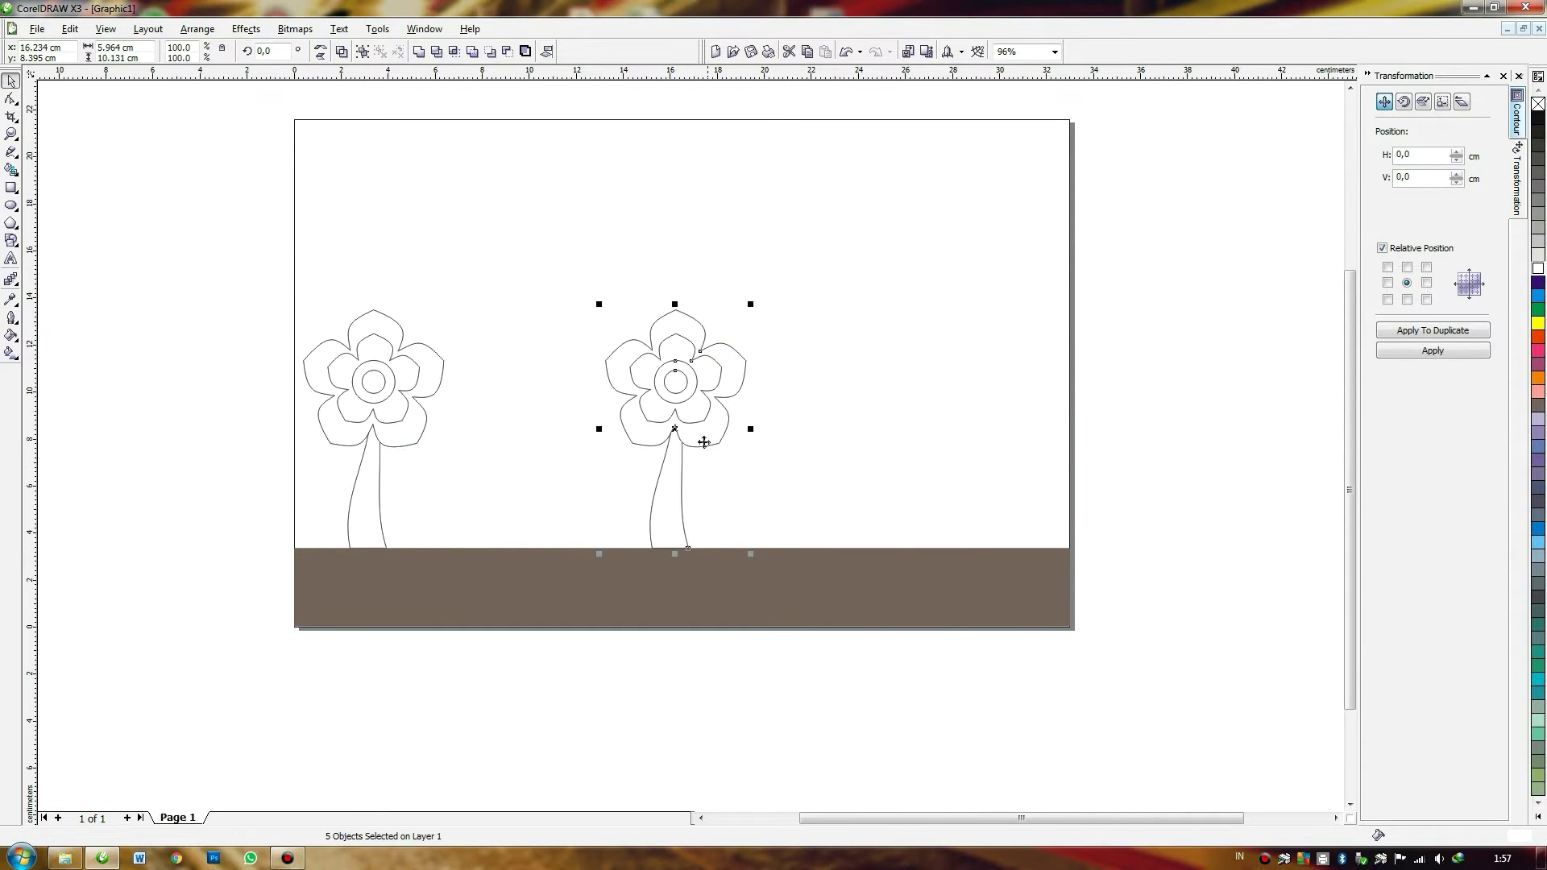
pyautogui.scroll(3, 695, 439)
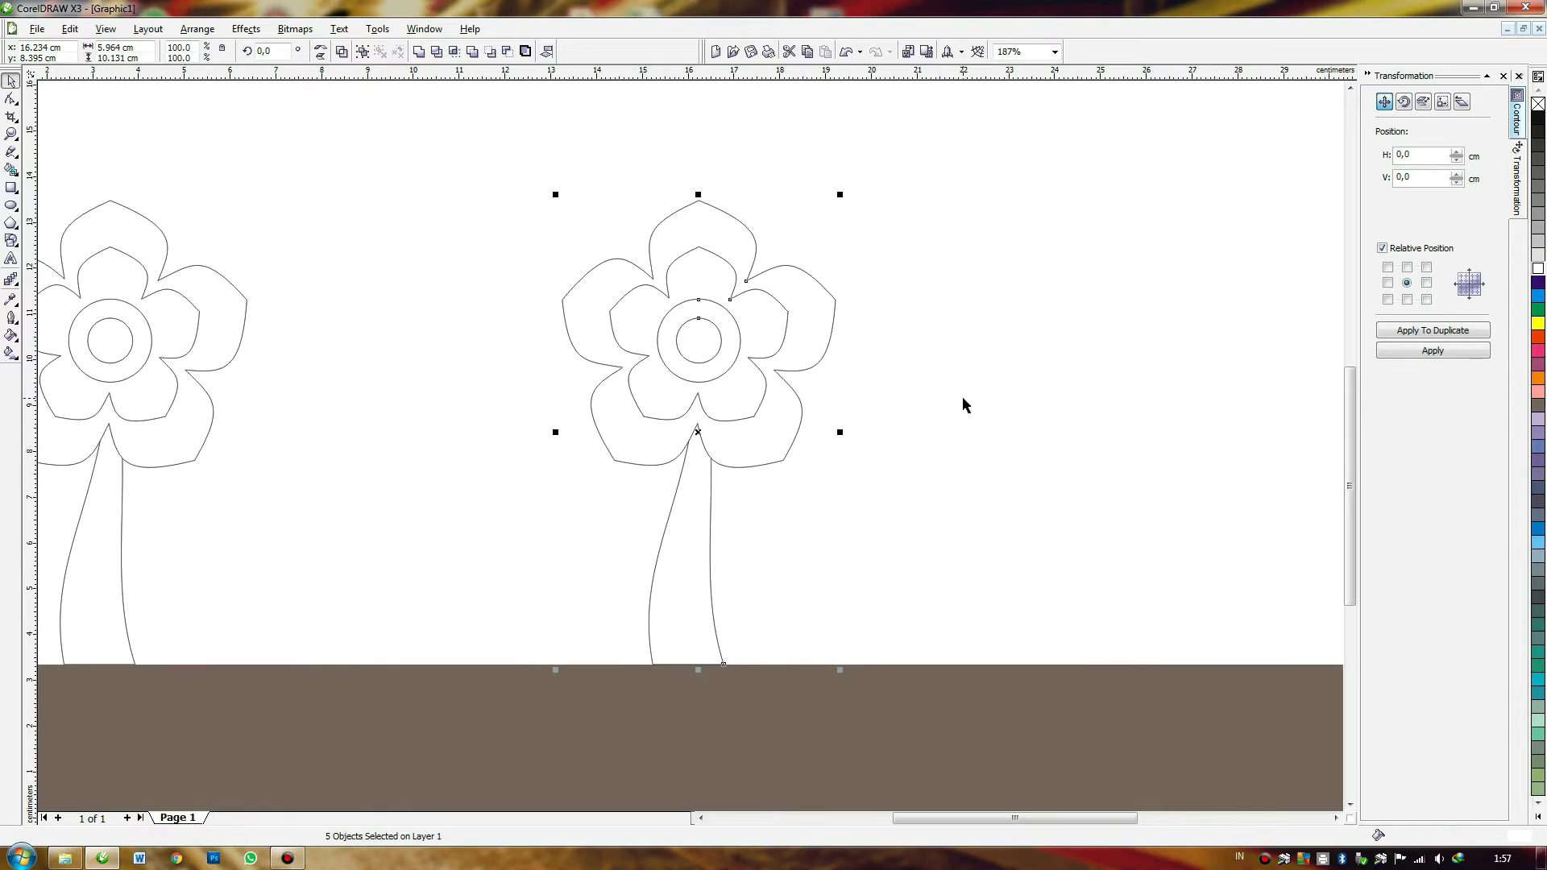
pyautogui.click(963, 399)
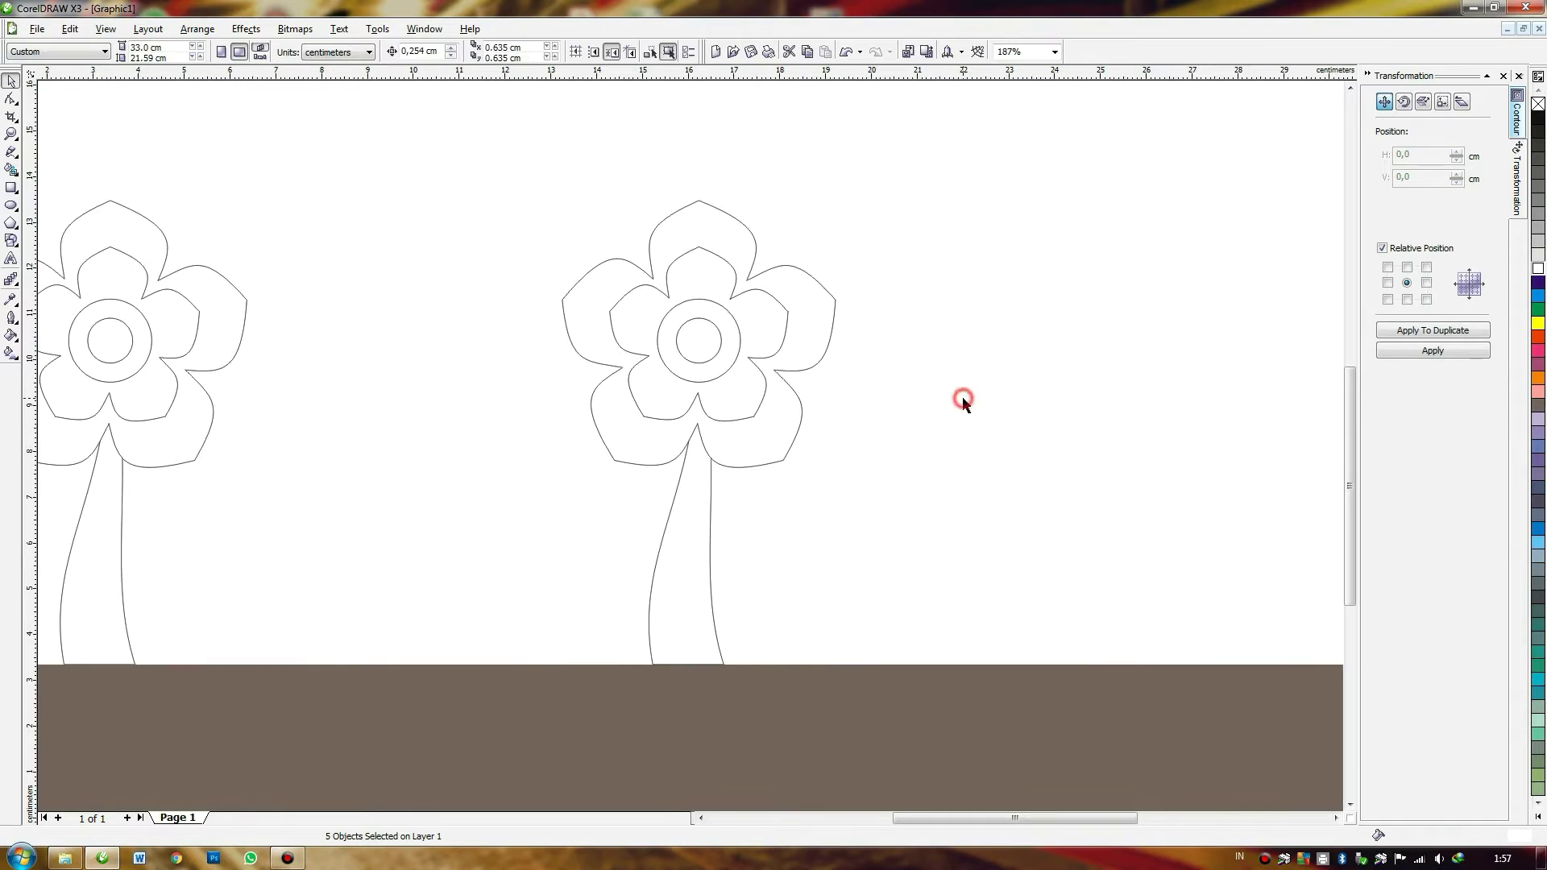
# Move the second flower's inner shape aside to the right, and bend the outer shape's top node handles inward to make pointed petals.
pyautogui.click(780, 321)
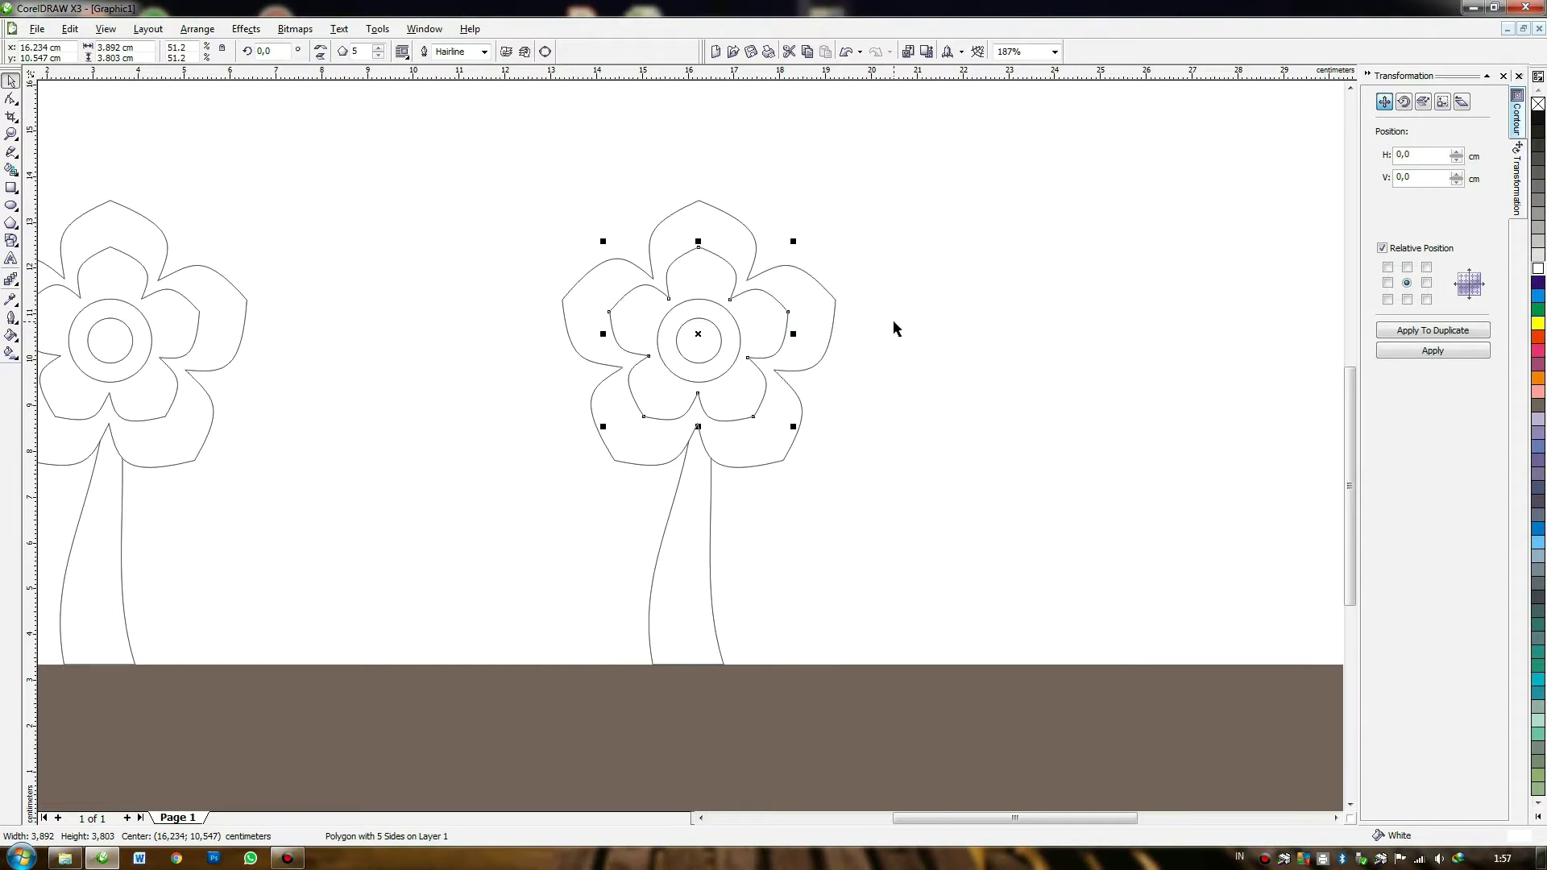
pyautogui.moveTo(775, 328); pyautogui.dragTo(1123, 328)
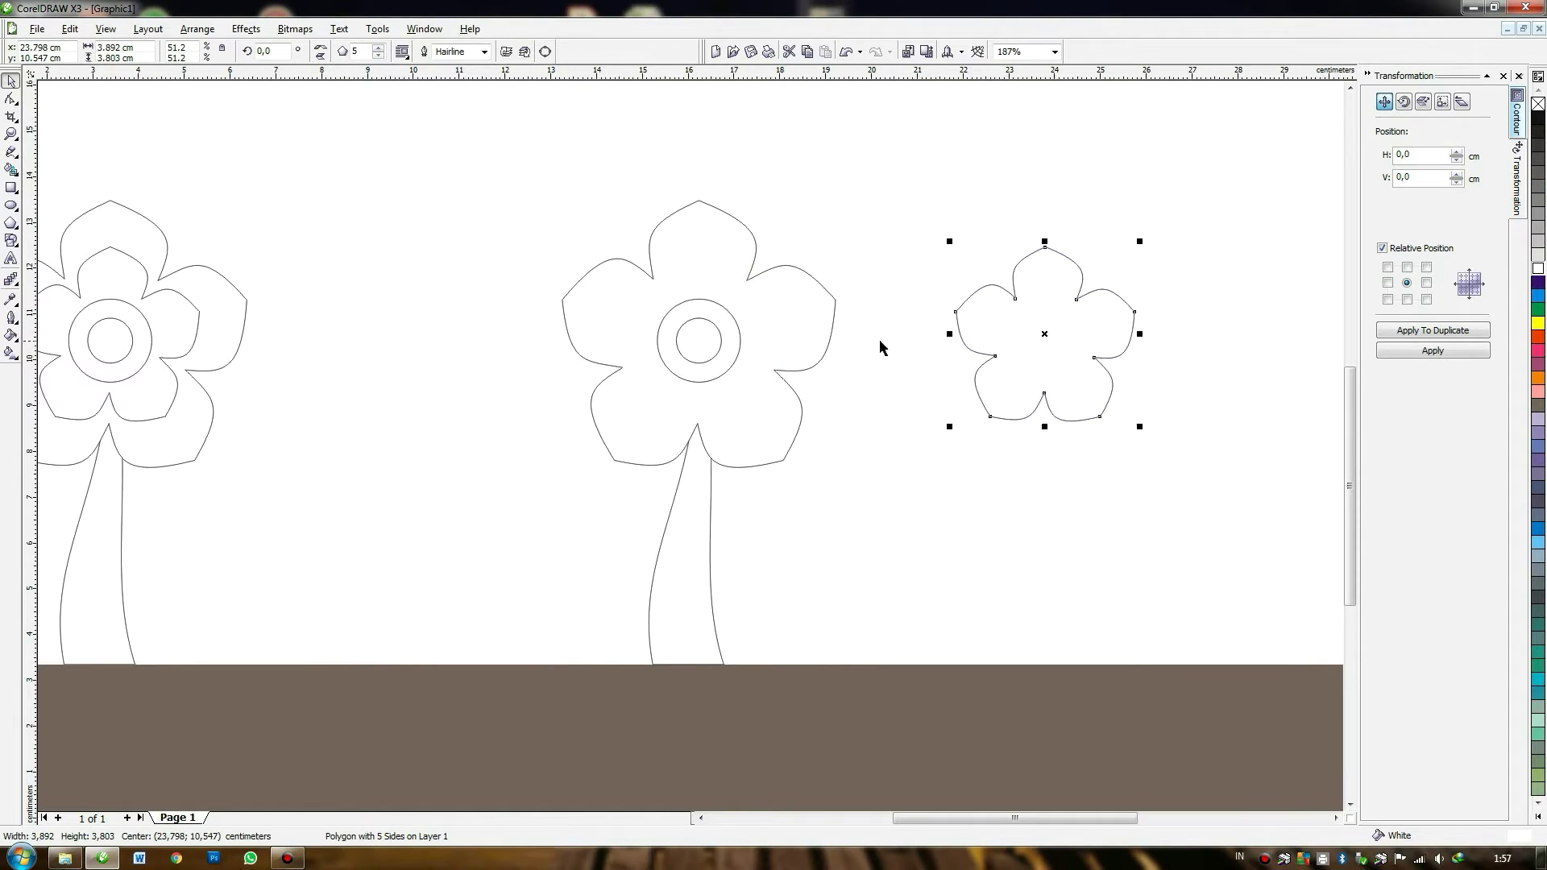
pyautogui.click(787, 338)
pyautogui.scroll(1, 691, 446)
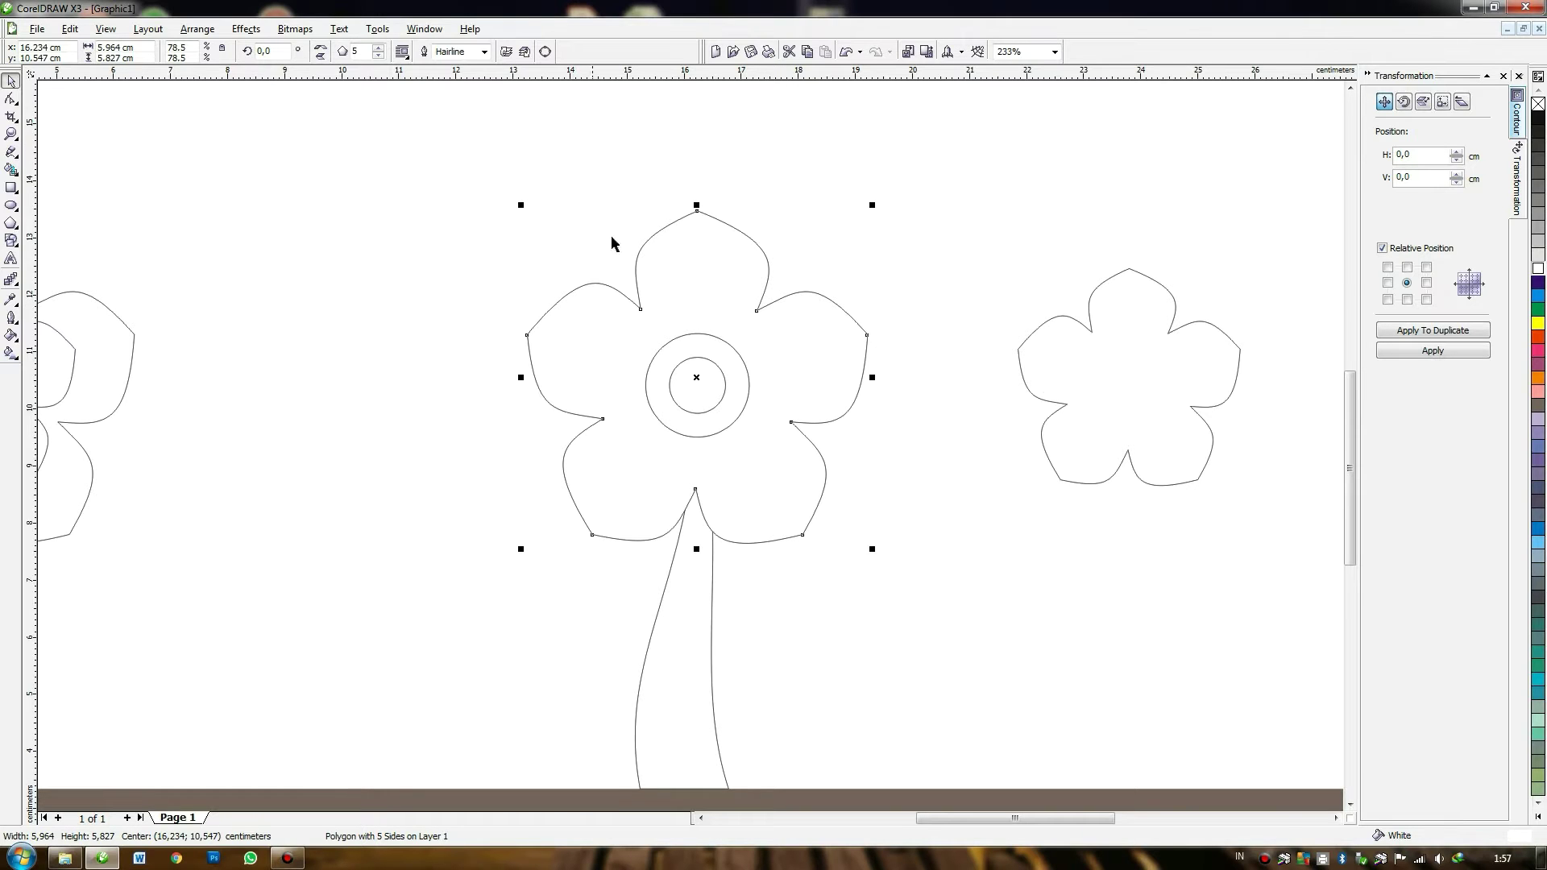
pyautogui.click(11, 97)
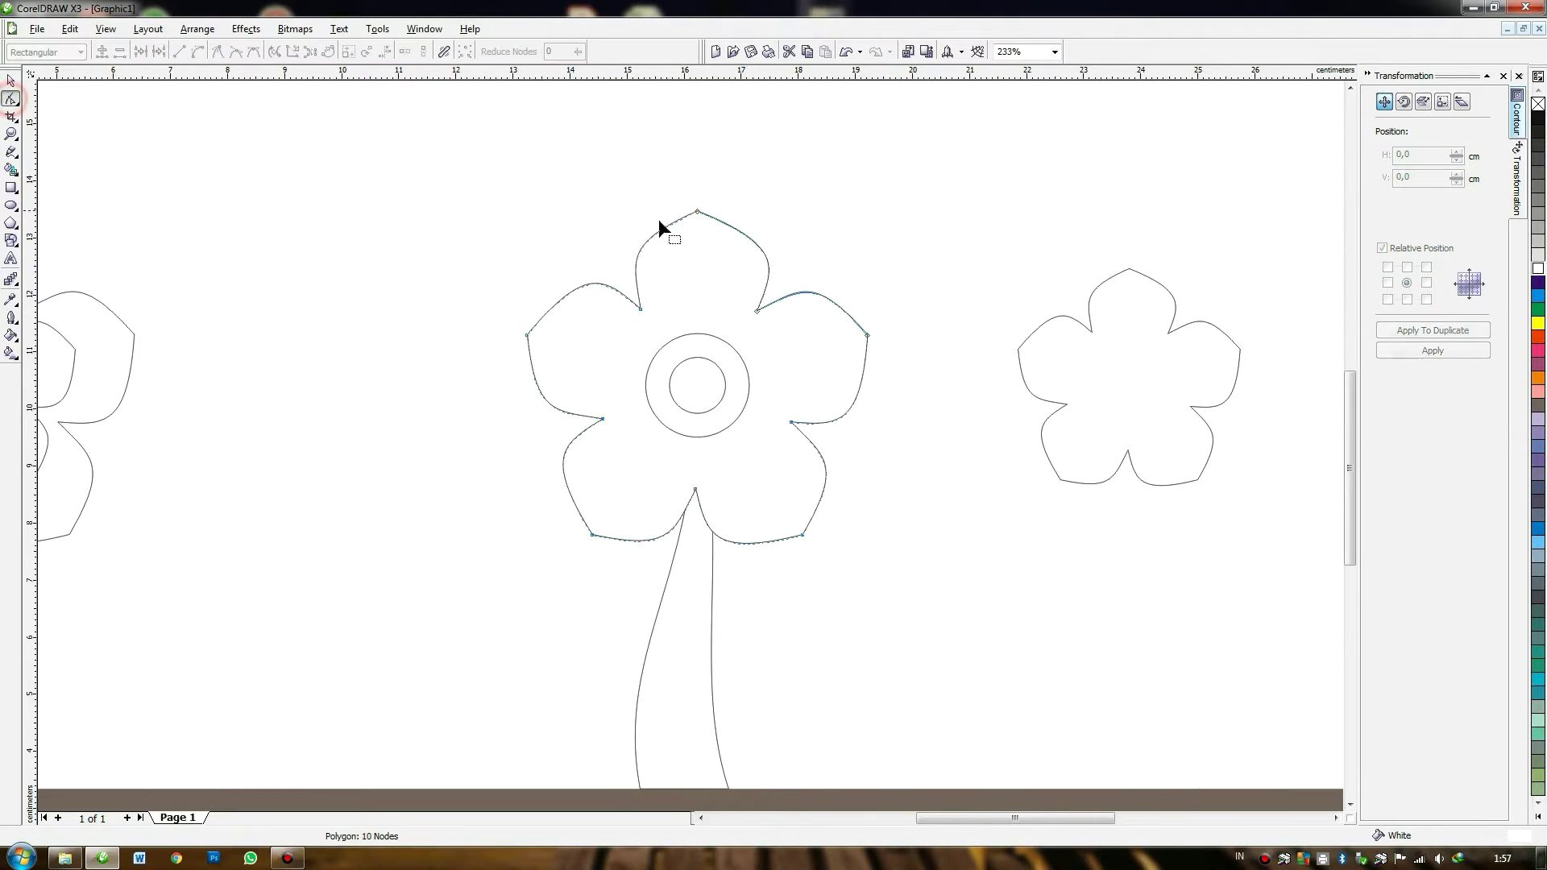
pyautogui.click(698, 213)
pyautogui.moveTo(786, 254); pyautogui.dragTo(719, 266)
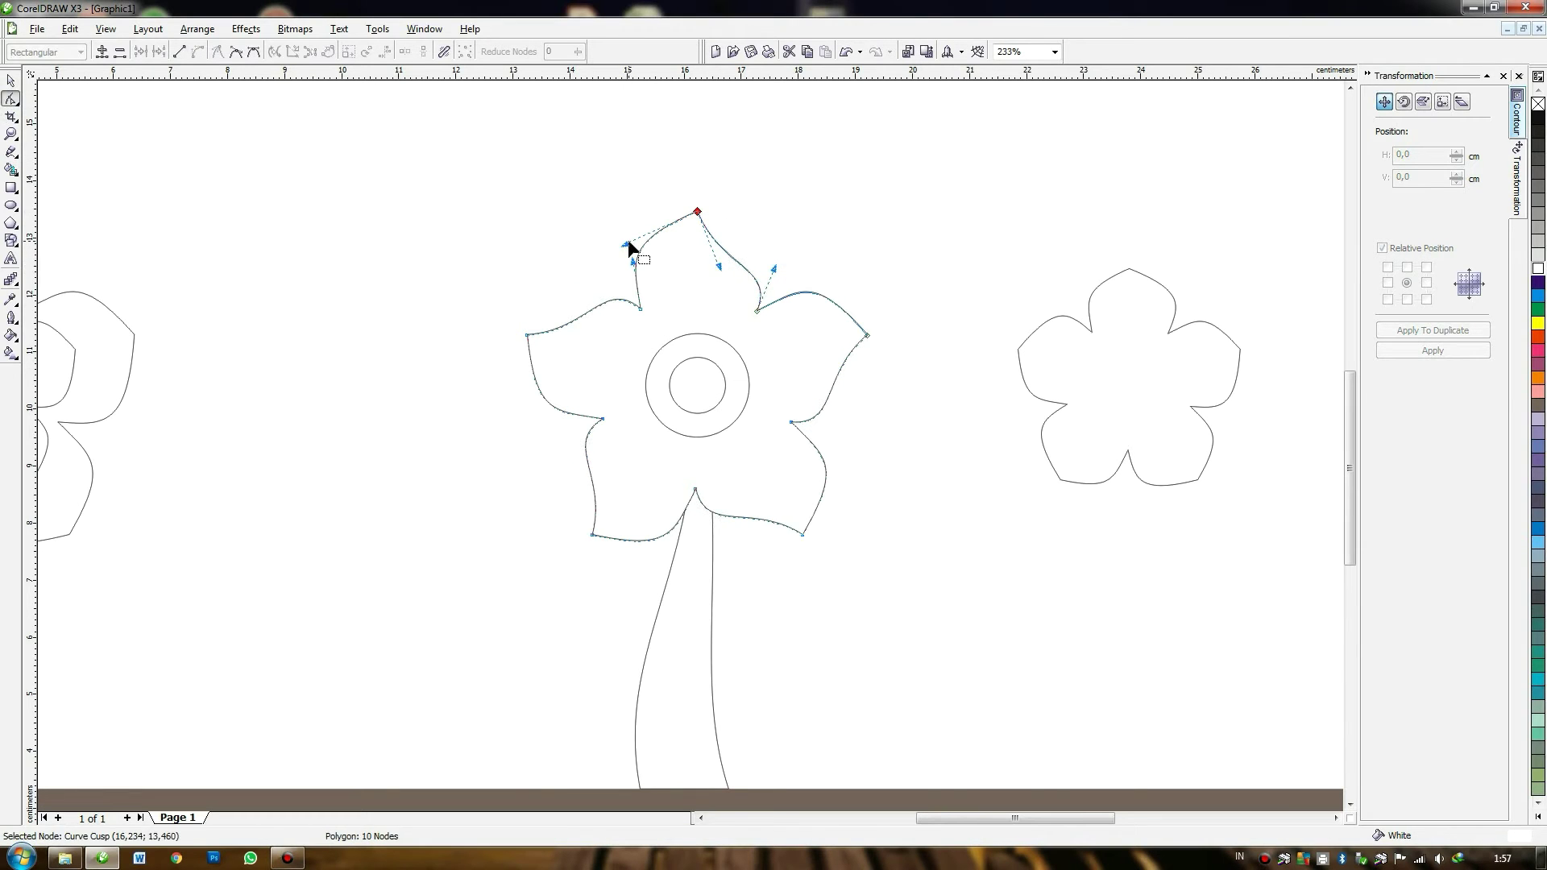
pyautogui.click(627, 240)
pyautogui.click(697, 212)
pyautogui.moveTo(626, 244); pyautogui.dragTo(692, 263)
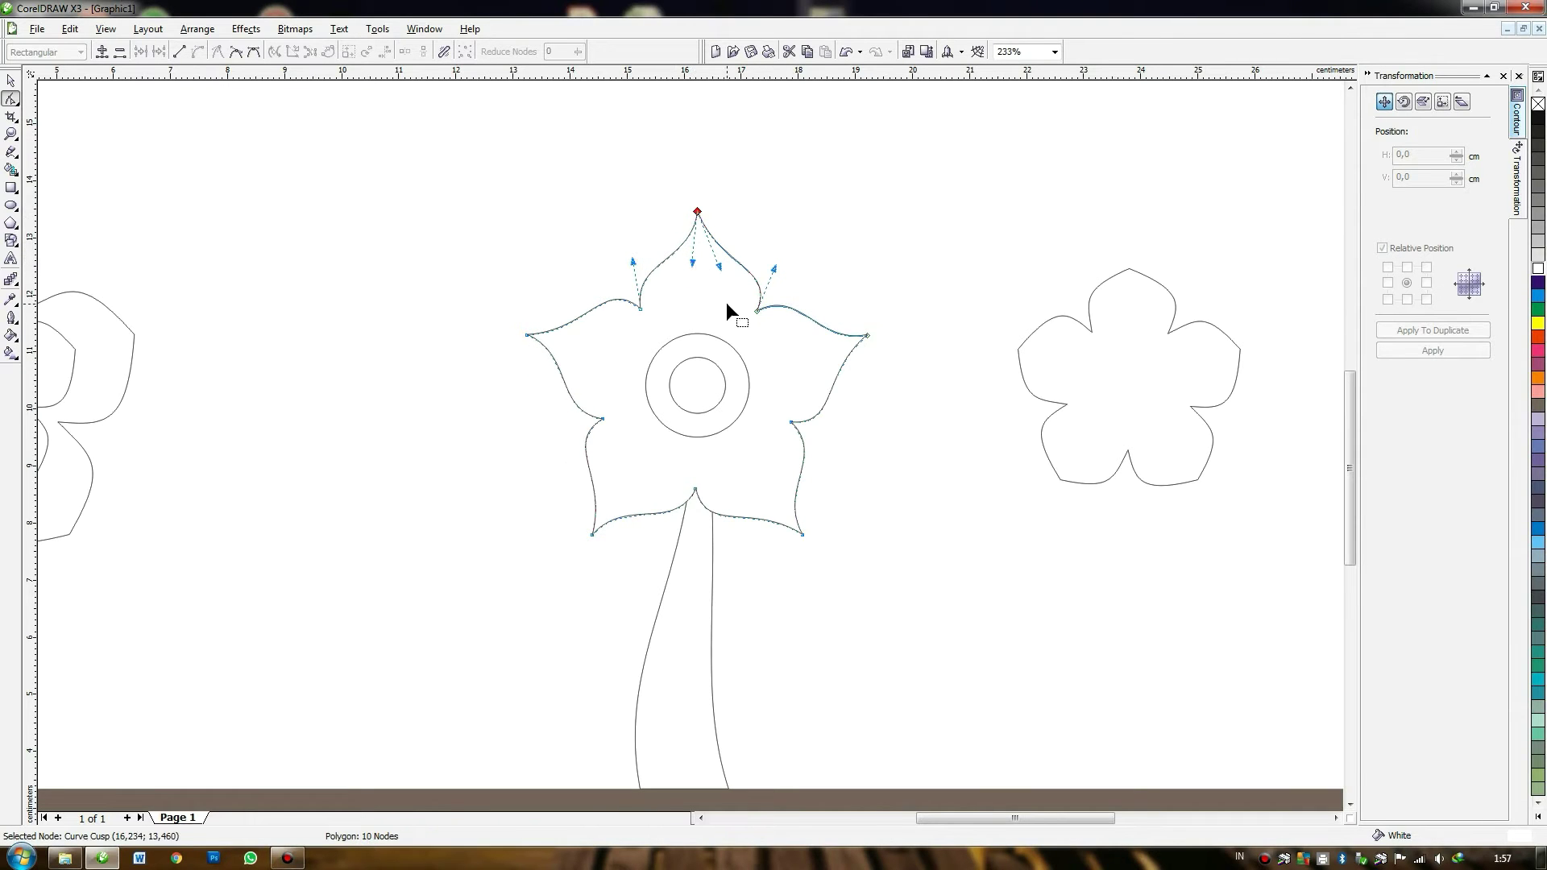
# Enlarge the second flower's pointed outer shape about its centre to about 7.43 × 7.06 cm.
pyautogui.click(11, 81)
pyautogui.click(901, 417)
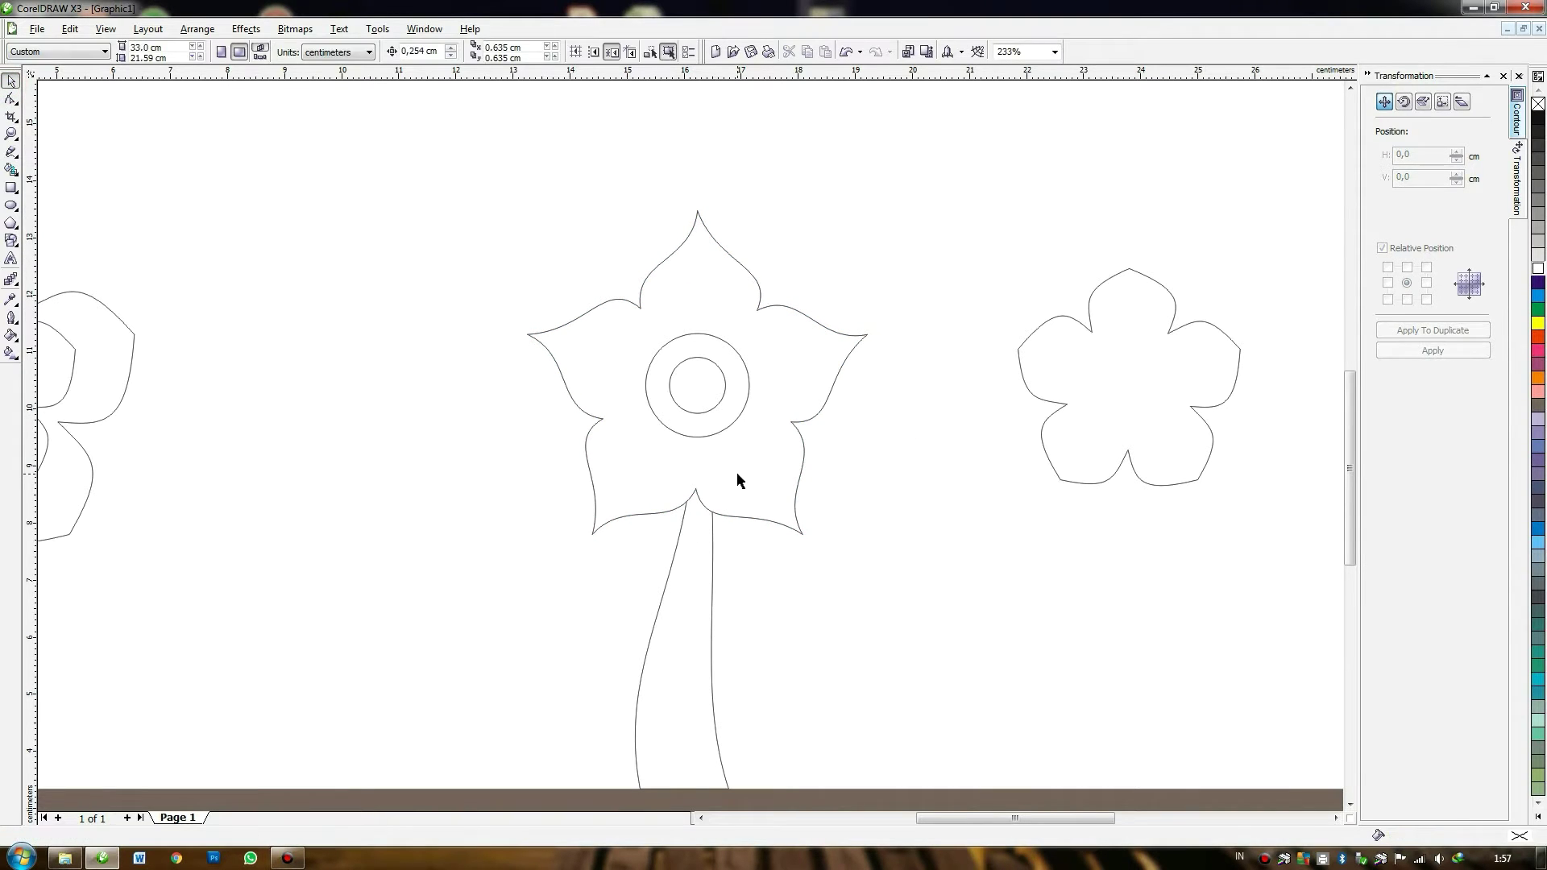
pyautogui.click(737, 473)
pyautogui.scroll(-1, 774, 524)
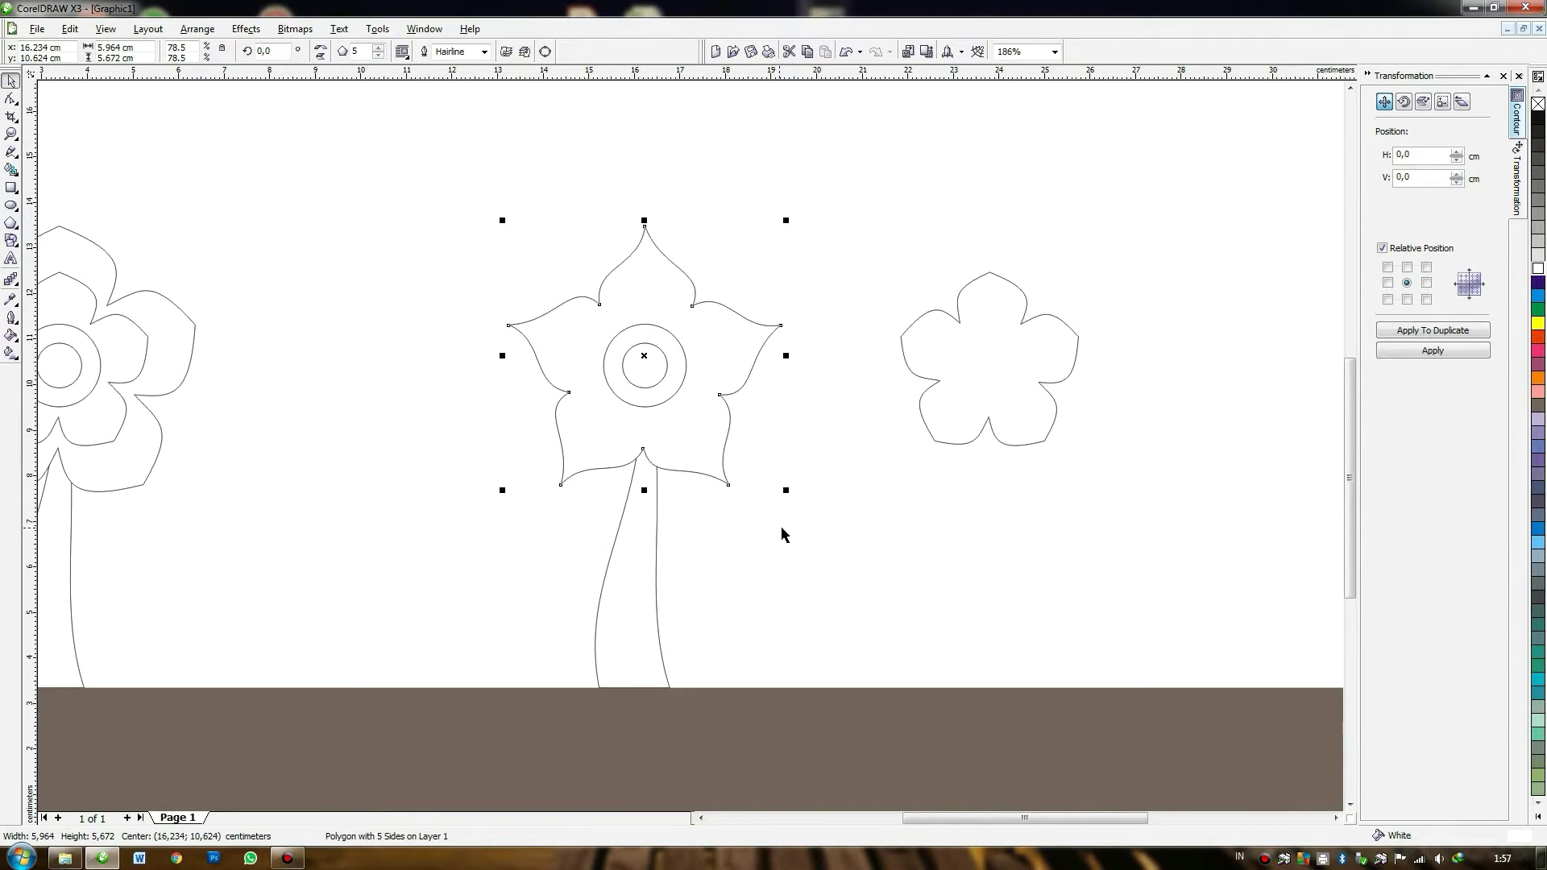
pyautogui.moveTo(787, 493); pyautogui.dragTo(815, 520)
pyautogui.click(836, 419)
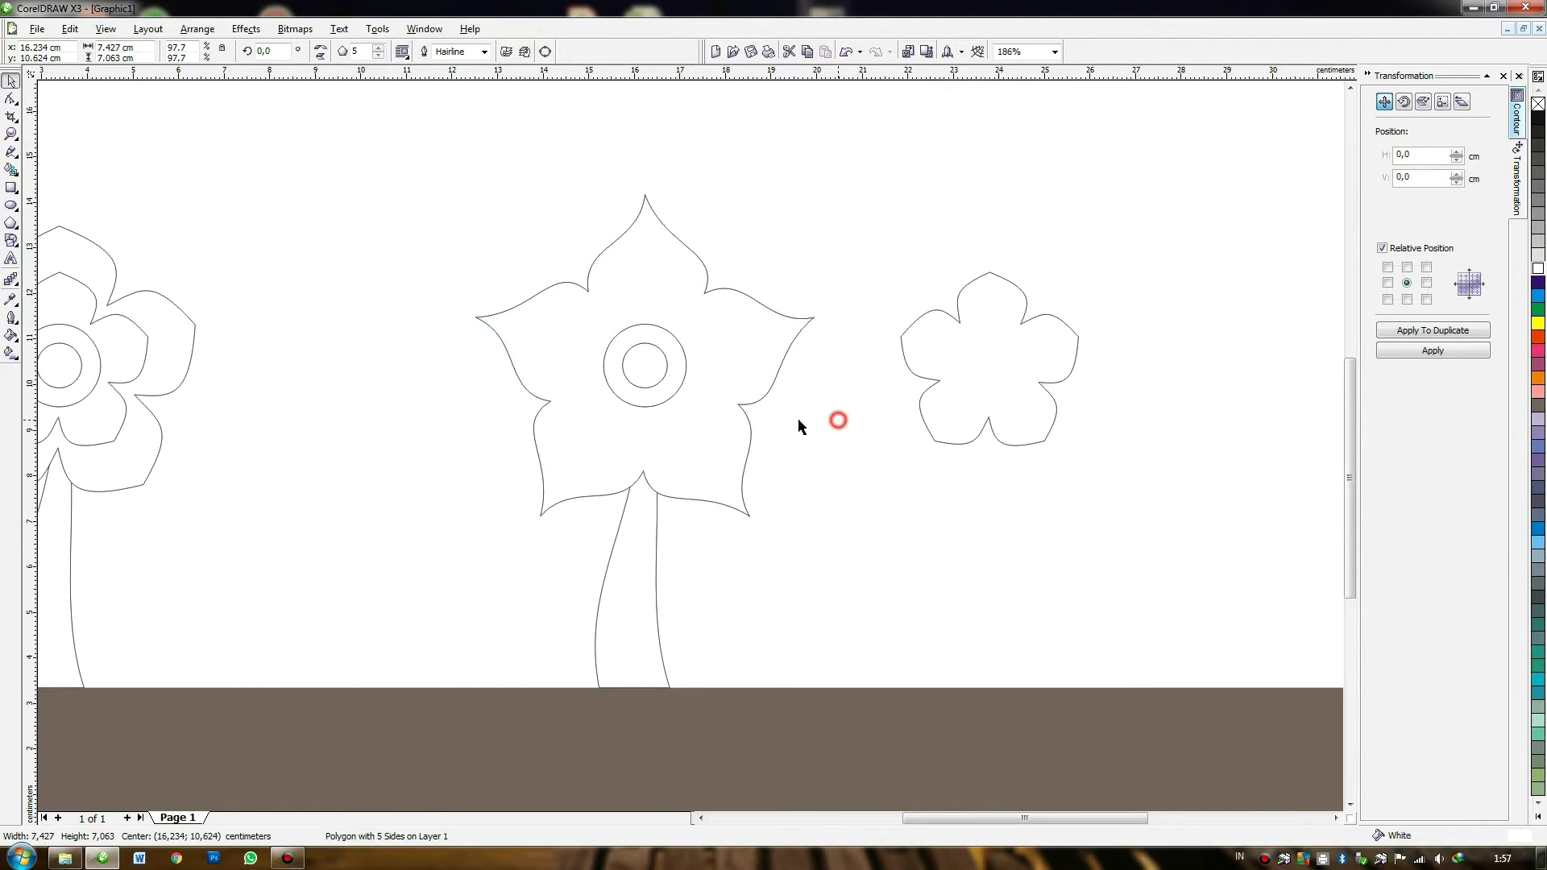
# Delete the rounded five-petal shape set aside to the right of the second flower.
pyautogui.moveTo(488, 439); pyautogui.dragTo(733, 326)
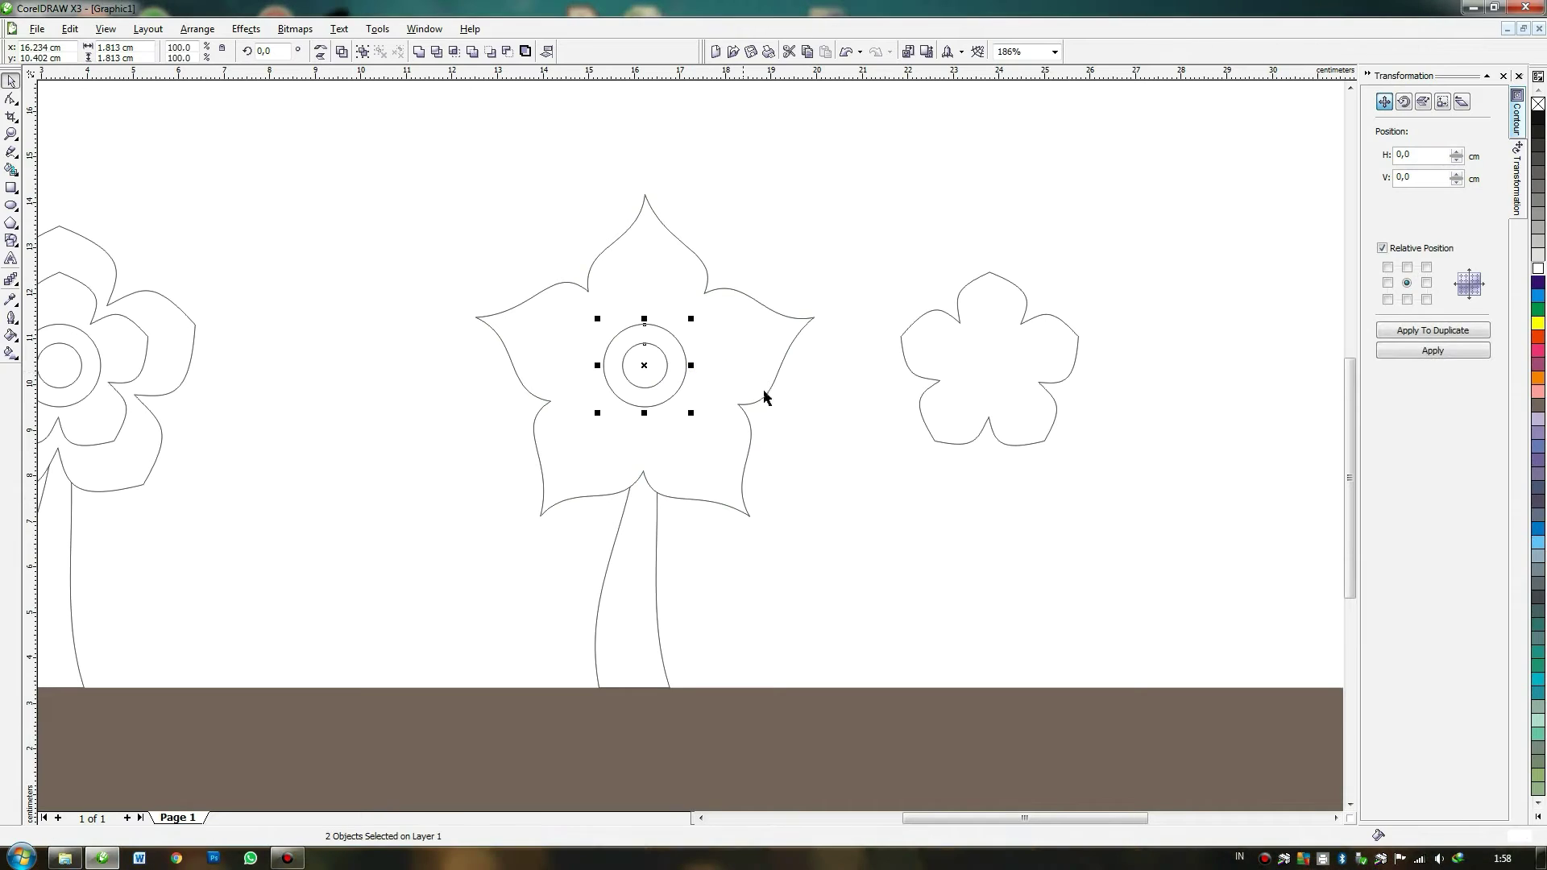
pyautogui.click(856, 377)
pyautogui.click(978, 343)
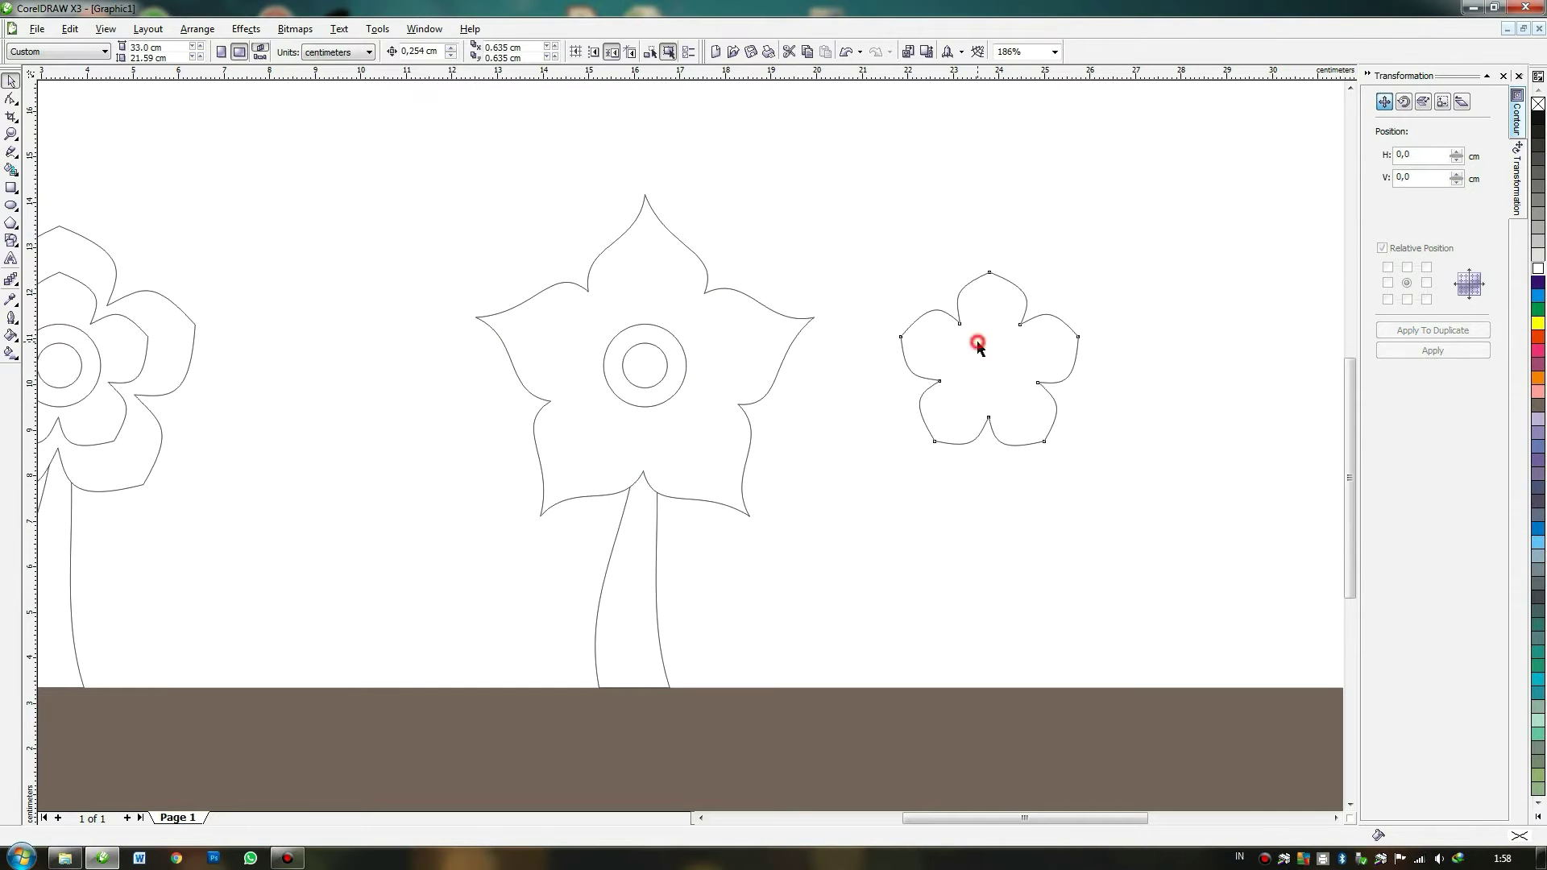
pyautogui.press('Delete')
# Make a smaller concentric copy of the second flower's pointed outer shape, about 4.82 × 4.59 cm.
pyautogui.click(773, 332)
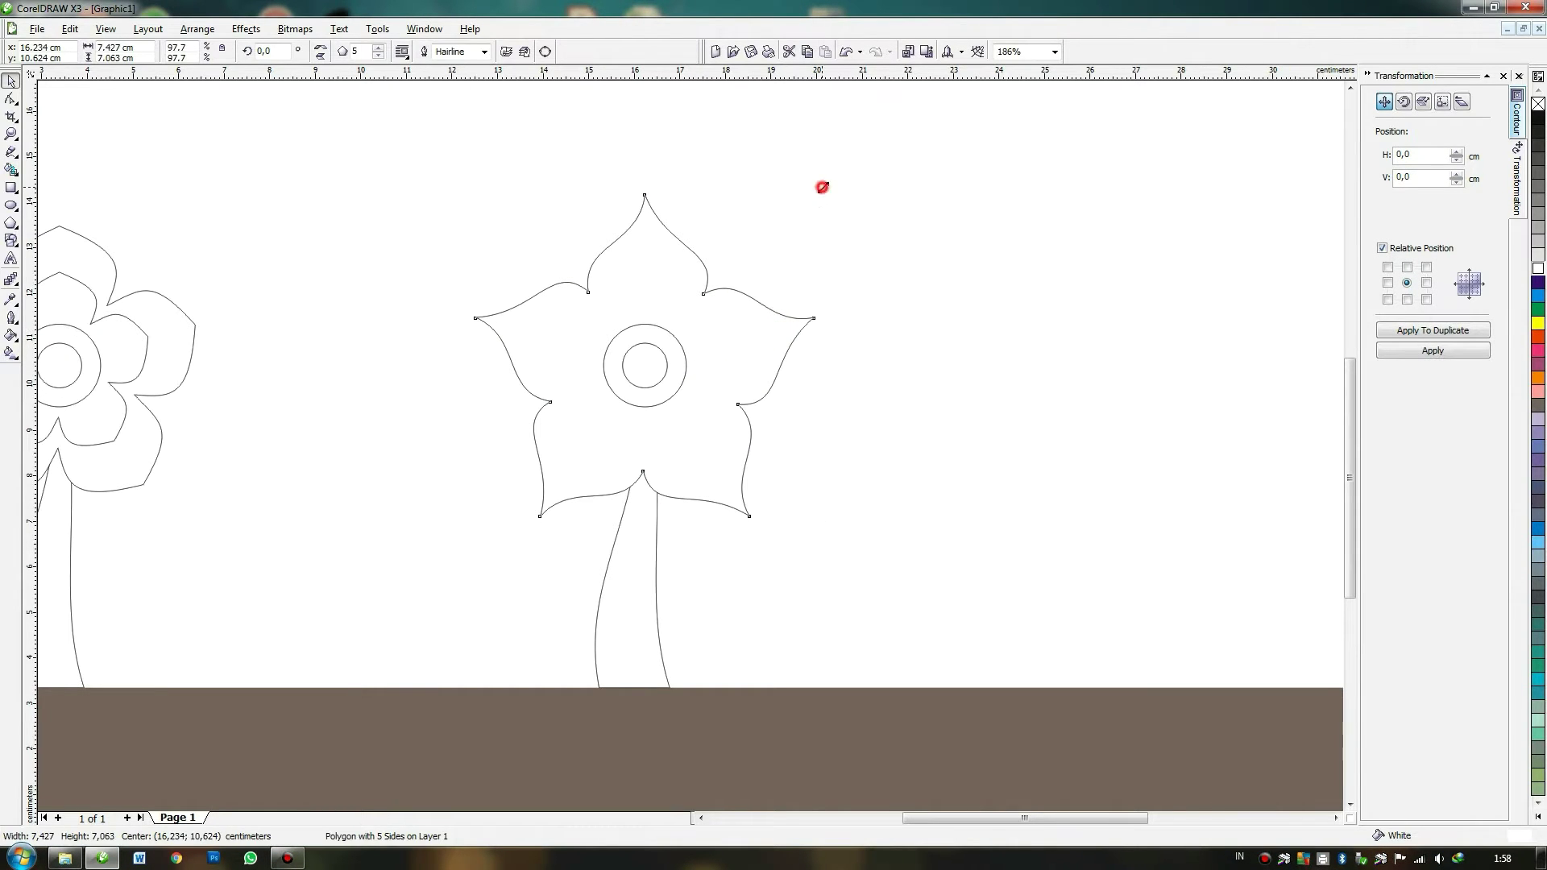
pyautogui.moveTo(822, 187); pyautogui.dragTo(824, 242)
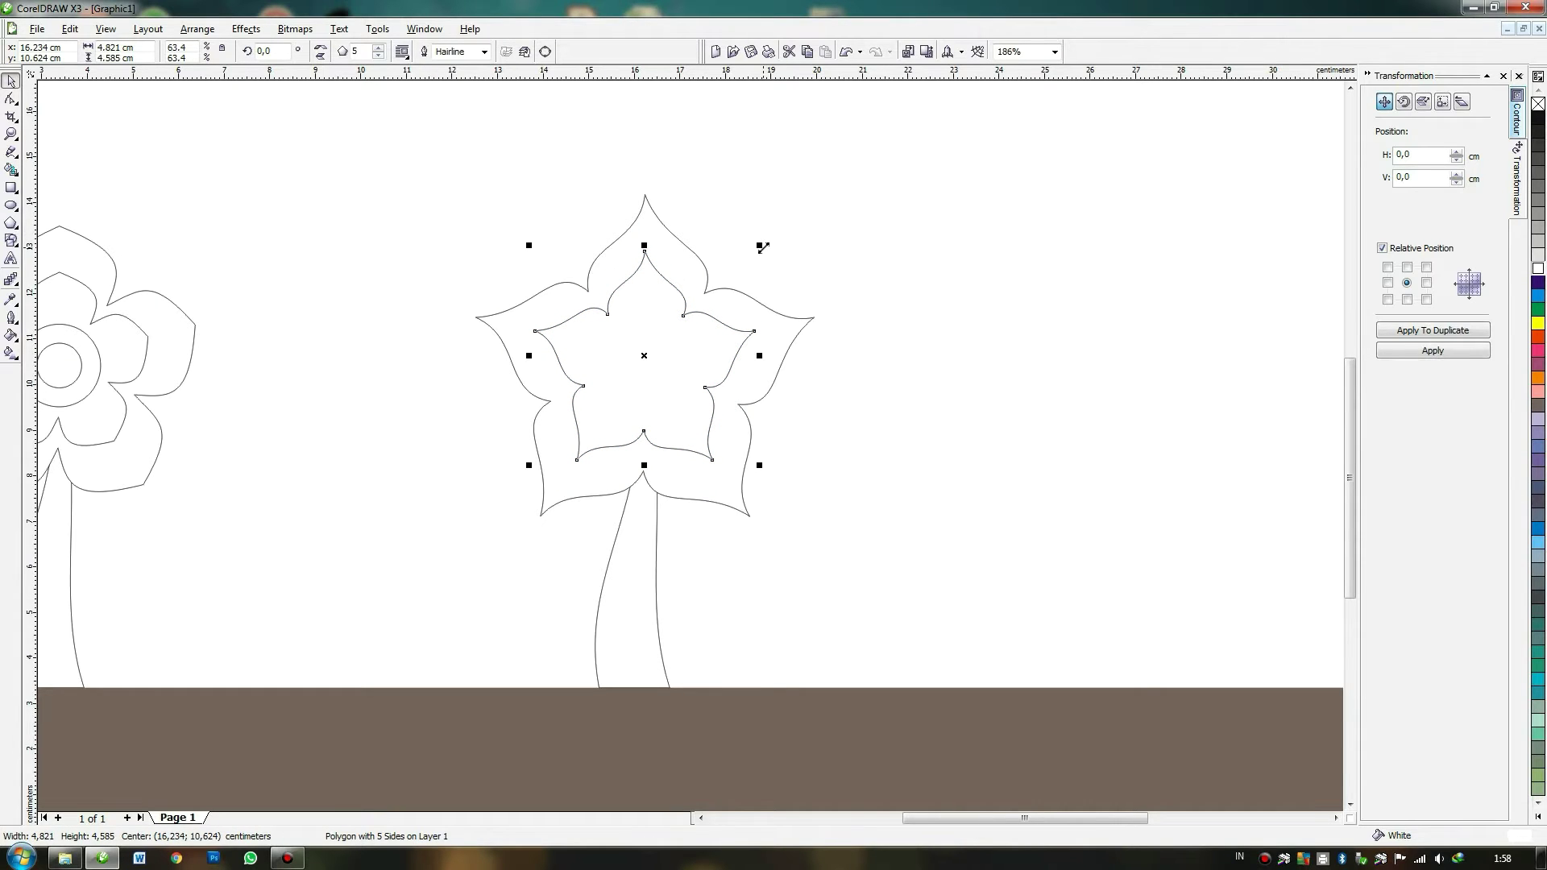
pyautogui.click(717, 330)
pyautogui.moveTo(762, 241); pyautogui.dragTo(828, 473)
pyautogui.click(848, 439)
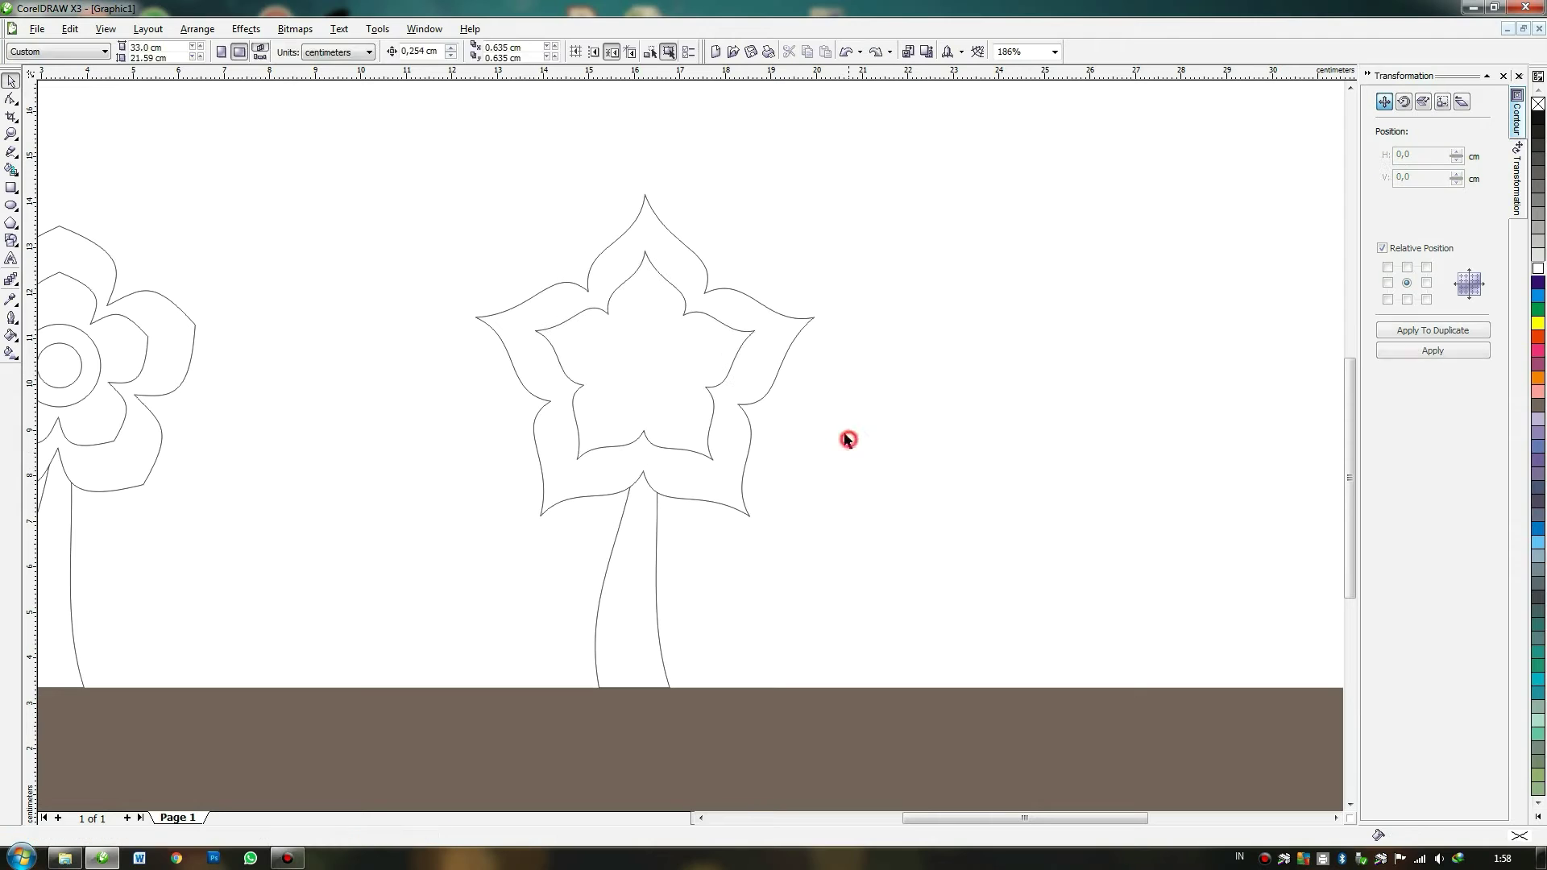
# Bring the second flower's two centre circles in front of its inner petal shape.
pyautogui.click(608, 356)
pyautogui.scroll(1, 691, 443)
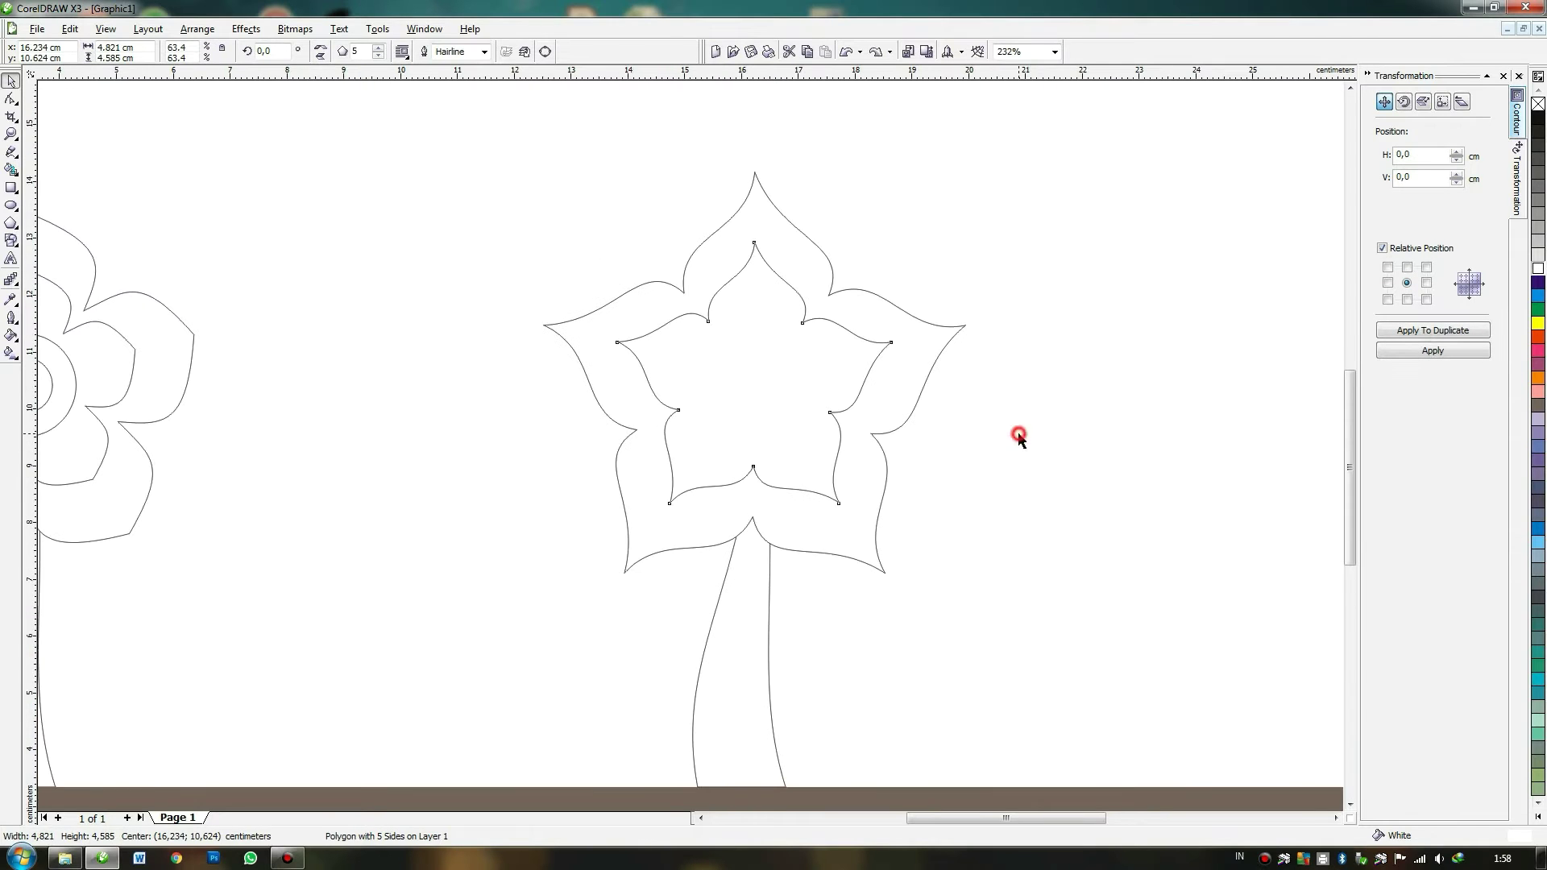
pyautogui.moveTo(988, 244); pyautogui.dragTo(525, 463)
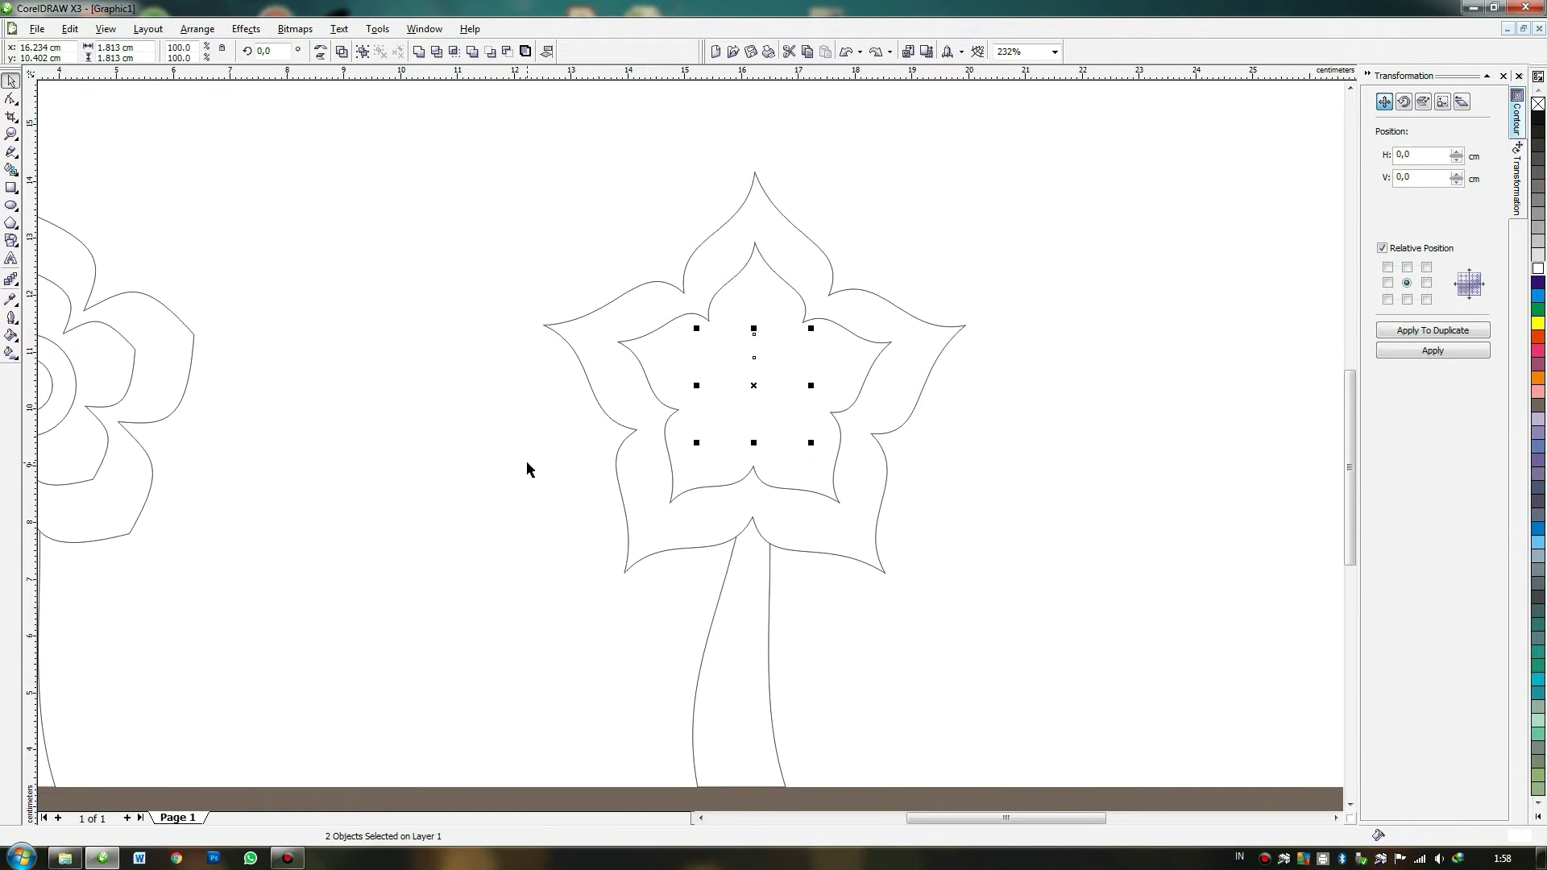
pyautogui.click(978, 221)
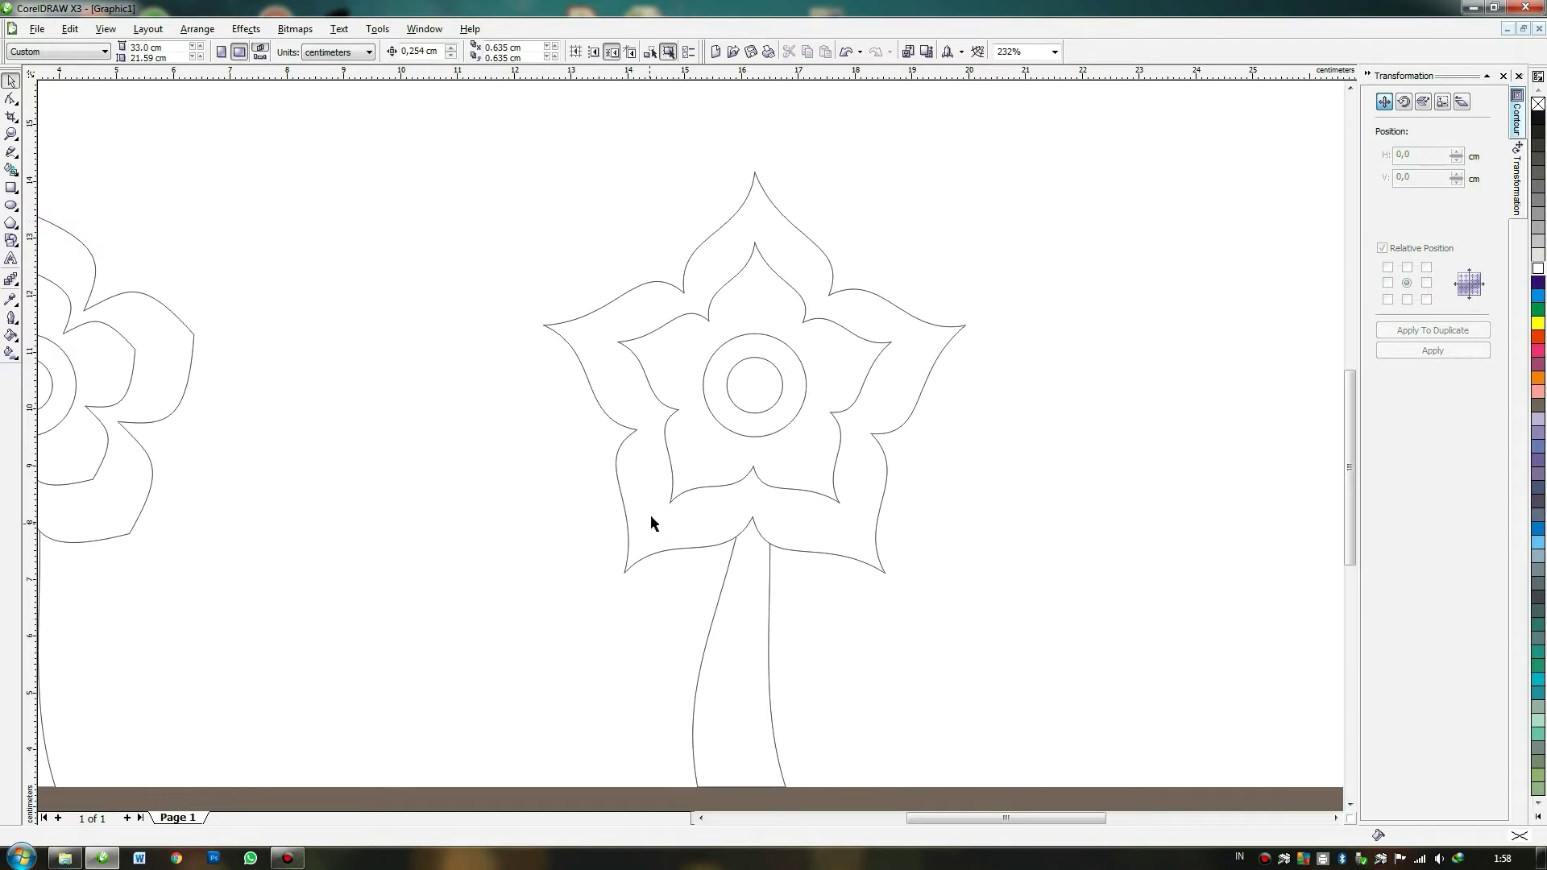
# Duplicate the whole pointed flower with its stem about 11.24 cm to the right along the brown ground strip.
pyautogui.scroll(-3, 691, 442)
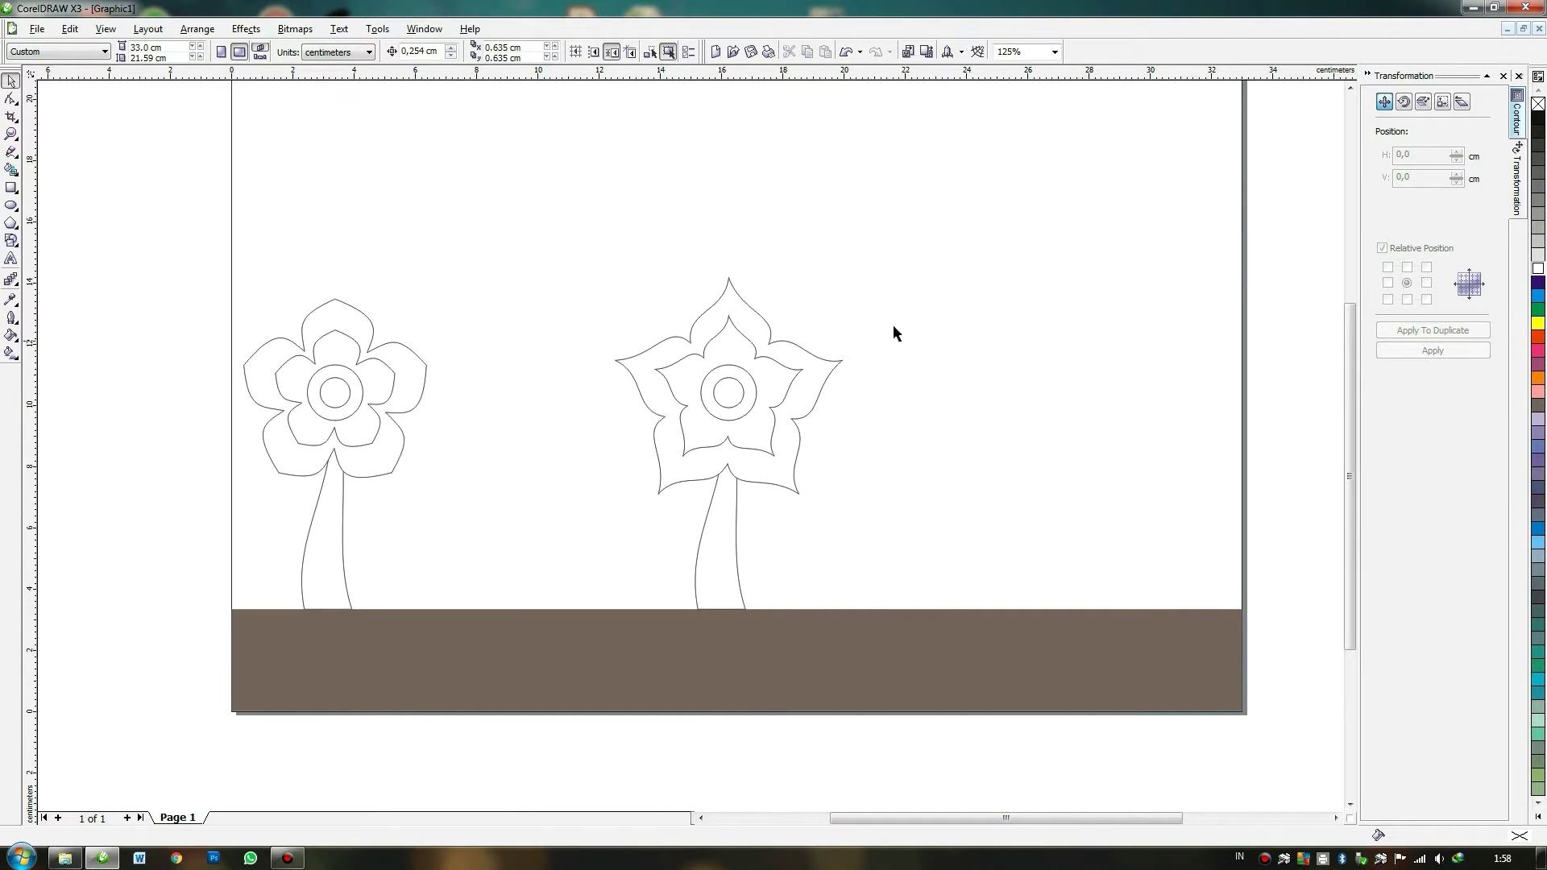
pyautogui.moveTo(924, 229); pyautogui.dragTo(553, 675)
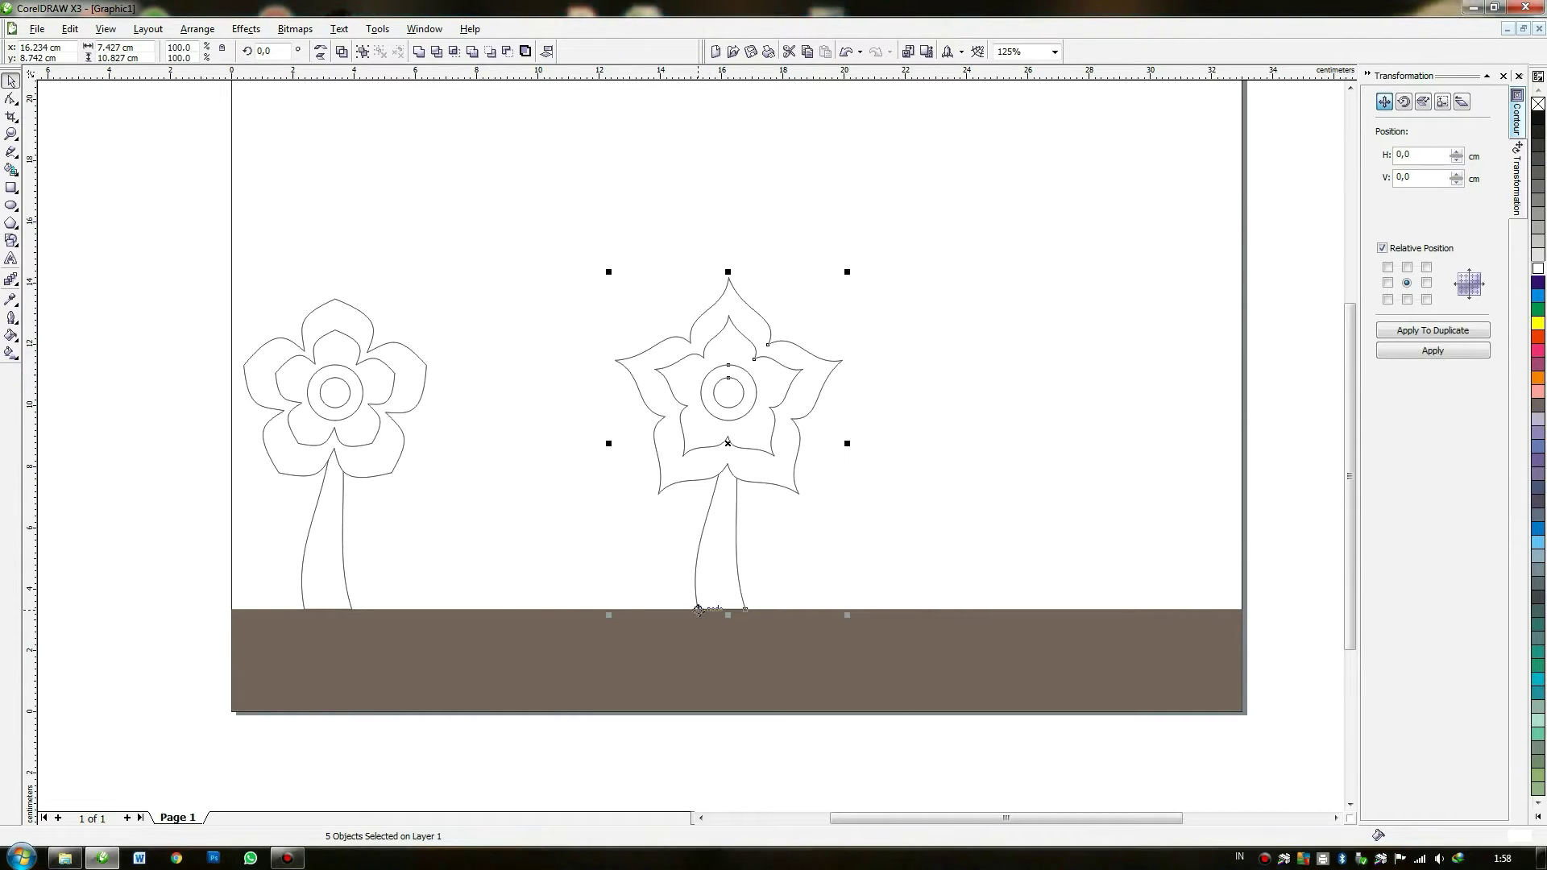
pyautogui.moveTo(698, 610); pyautogui.dragTo(1039, 612)
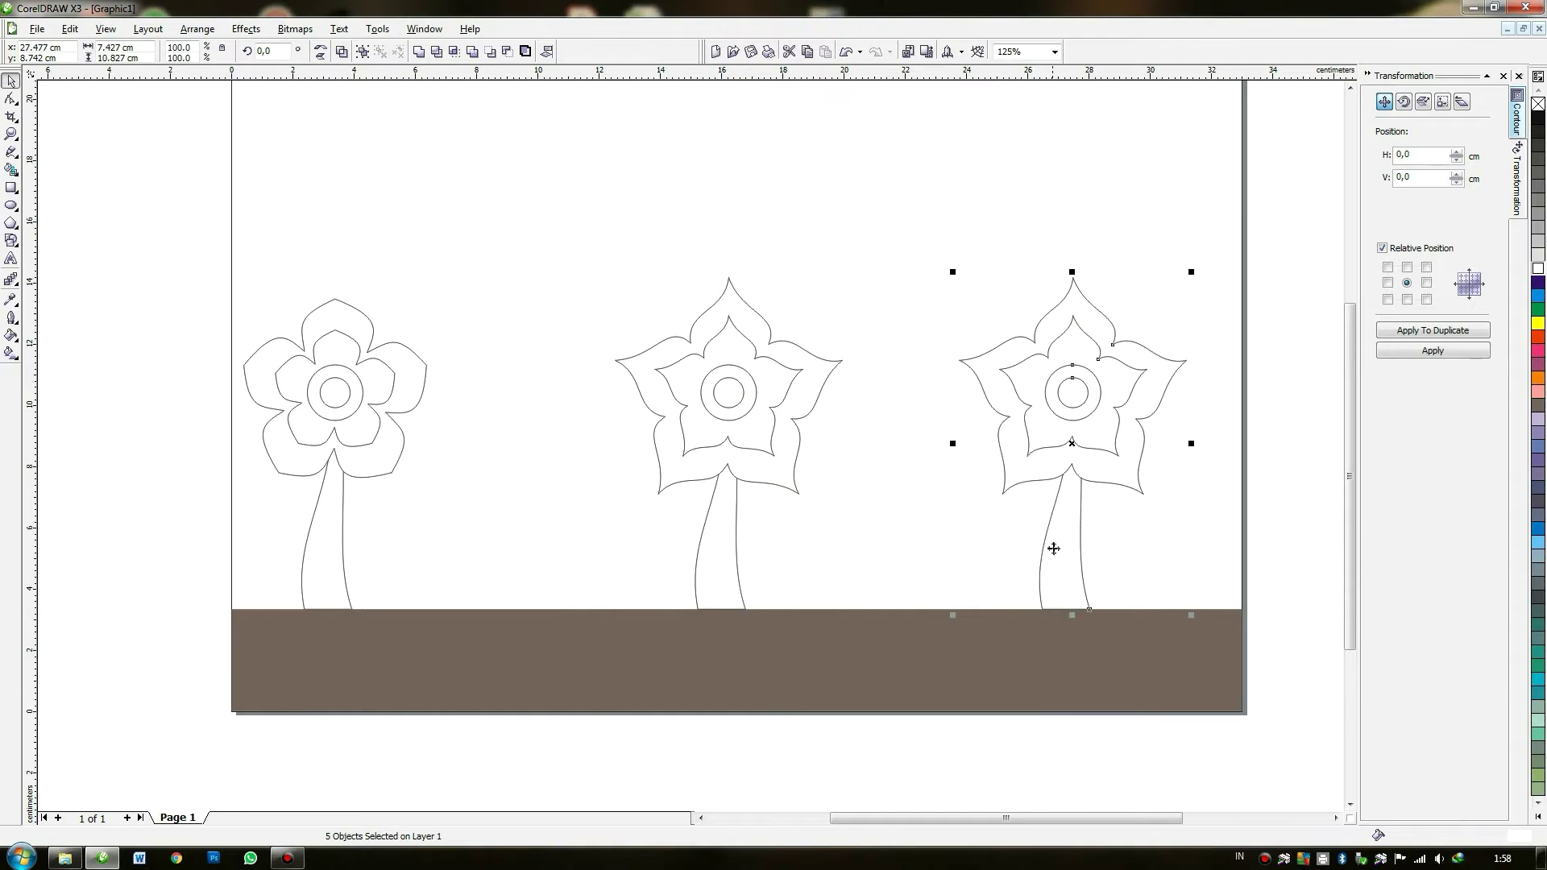
# Enlarge the third flower with its stem until its outer petals span about 11.94 cm, keeping the stem base on the brown strip.
pyautogui.moveTo(952, 271); pyautogui.dragTo(683, 105)
pyautogui.scroll(-1, 691, 447)
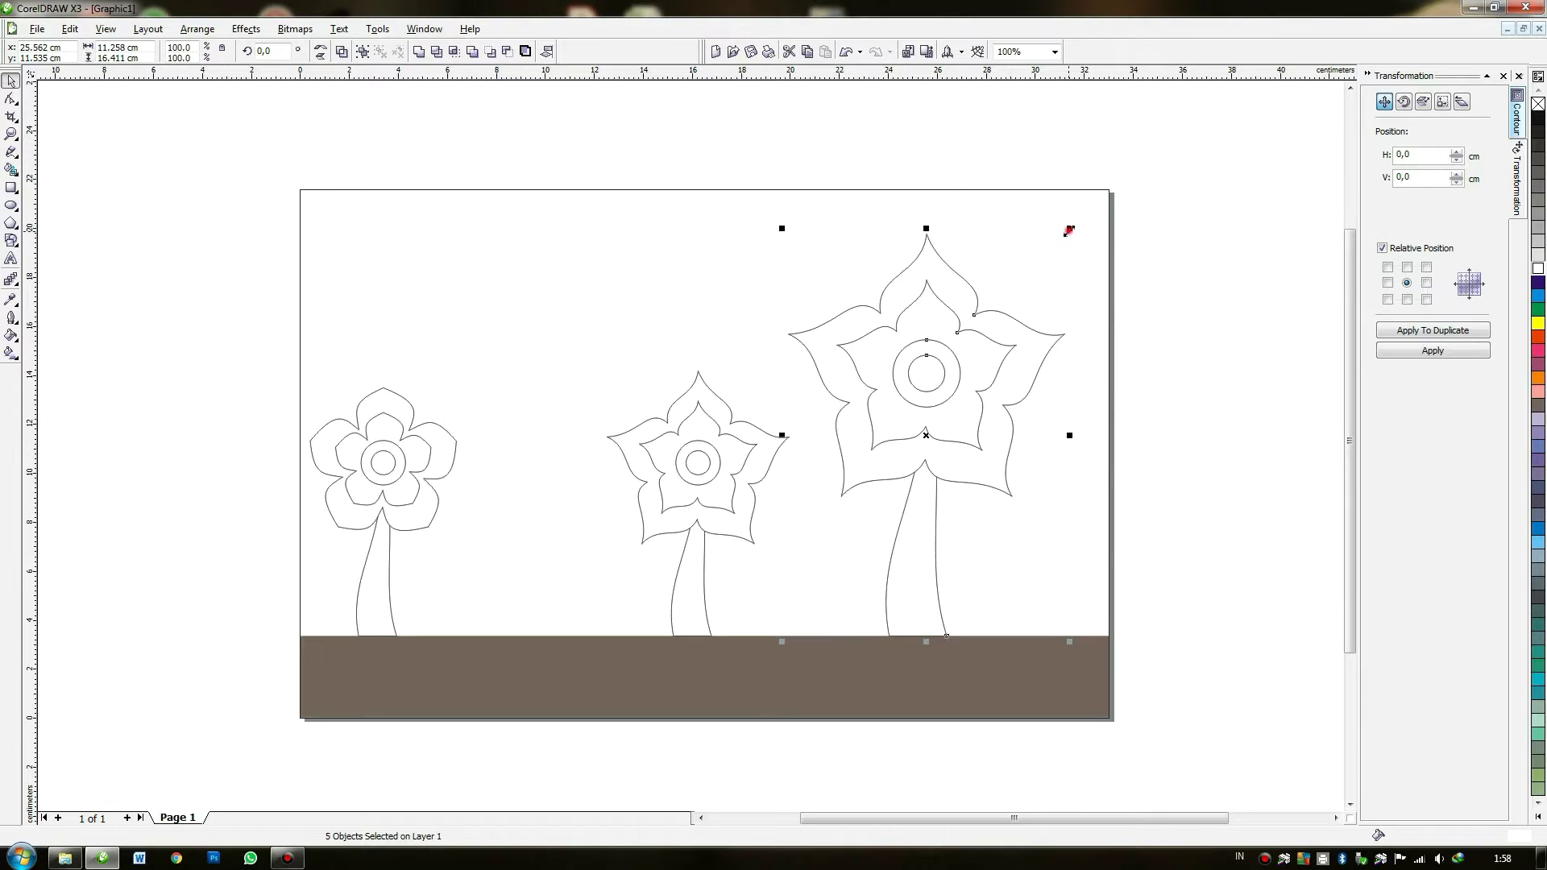
pyautogui.moveTo(1069, 231); pyautogui.dragTo(1100, 203)
pyautogui.click(1185, 269)
pyautogui.scroll(1, 691, 449)
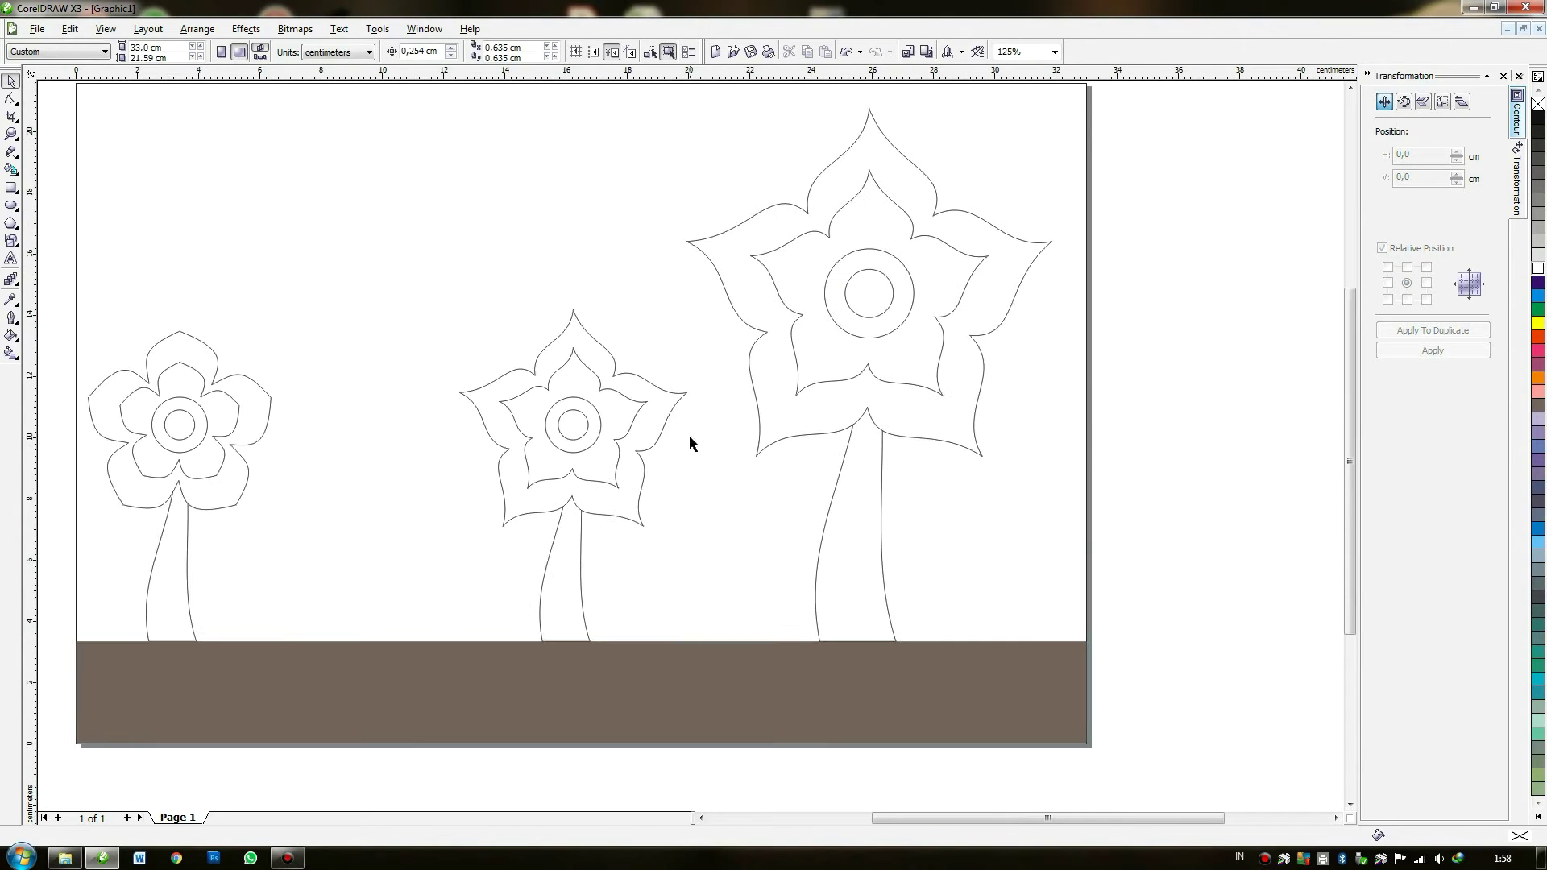
# Increase the third flower's outer petal shape to 7 polygon sides.
pyautogui.click(761, 408)
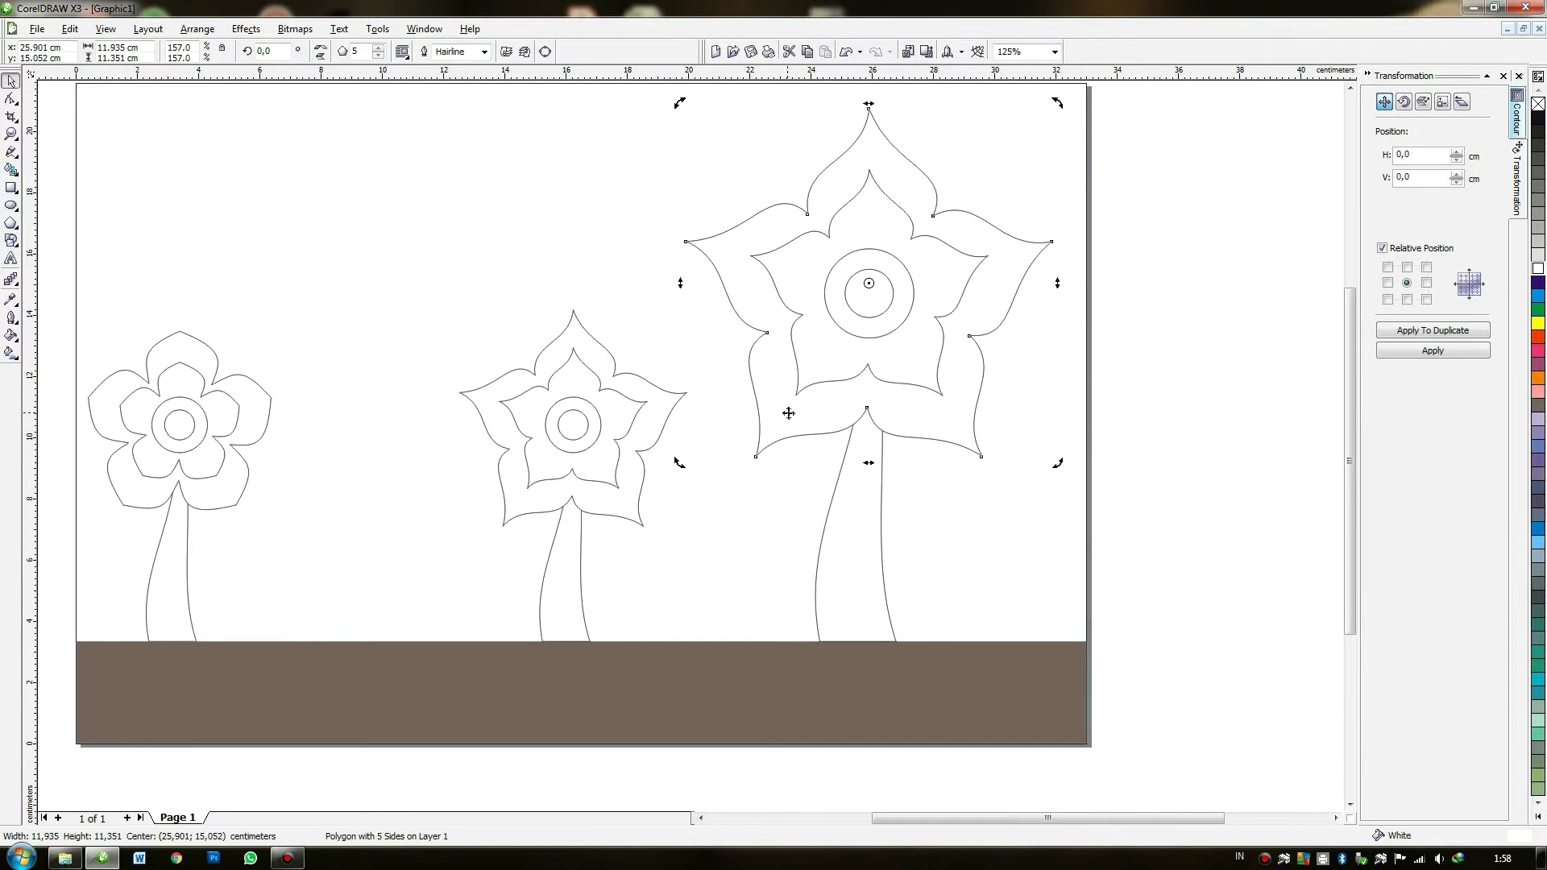
pyautogui.click(1029, 294)
pyautogui.click(381, 49)
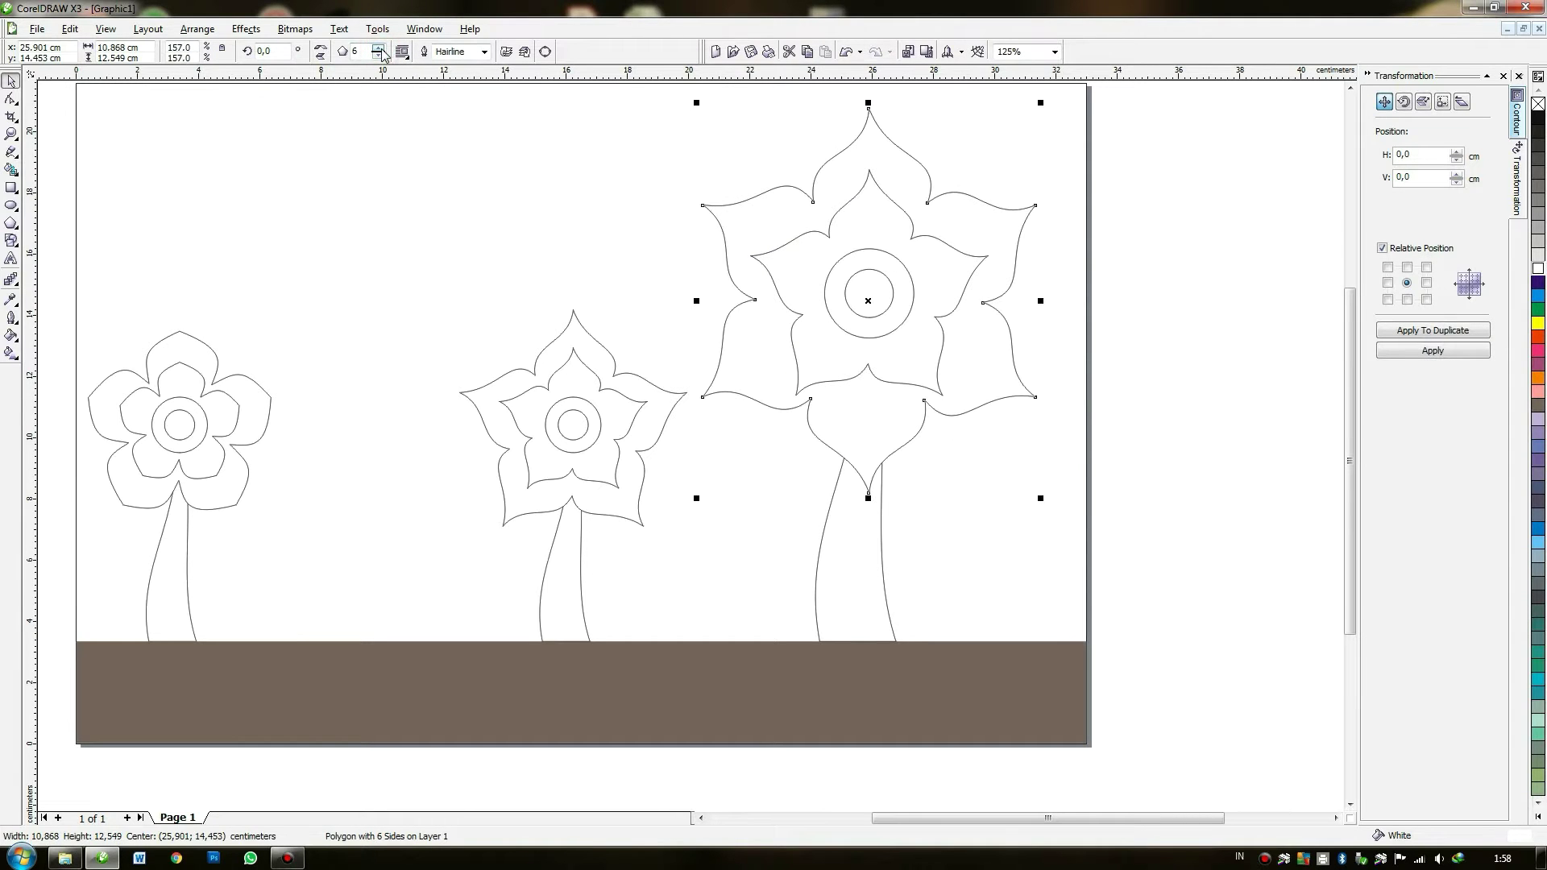
pyautogui.click(815, 345)
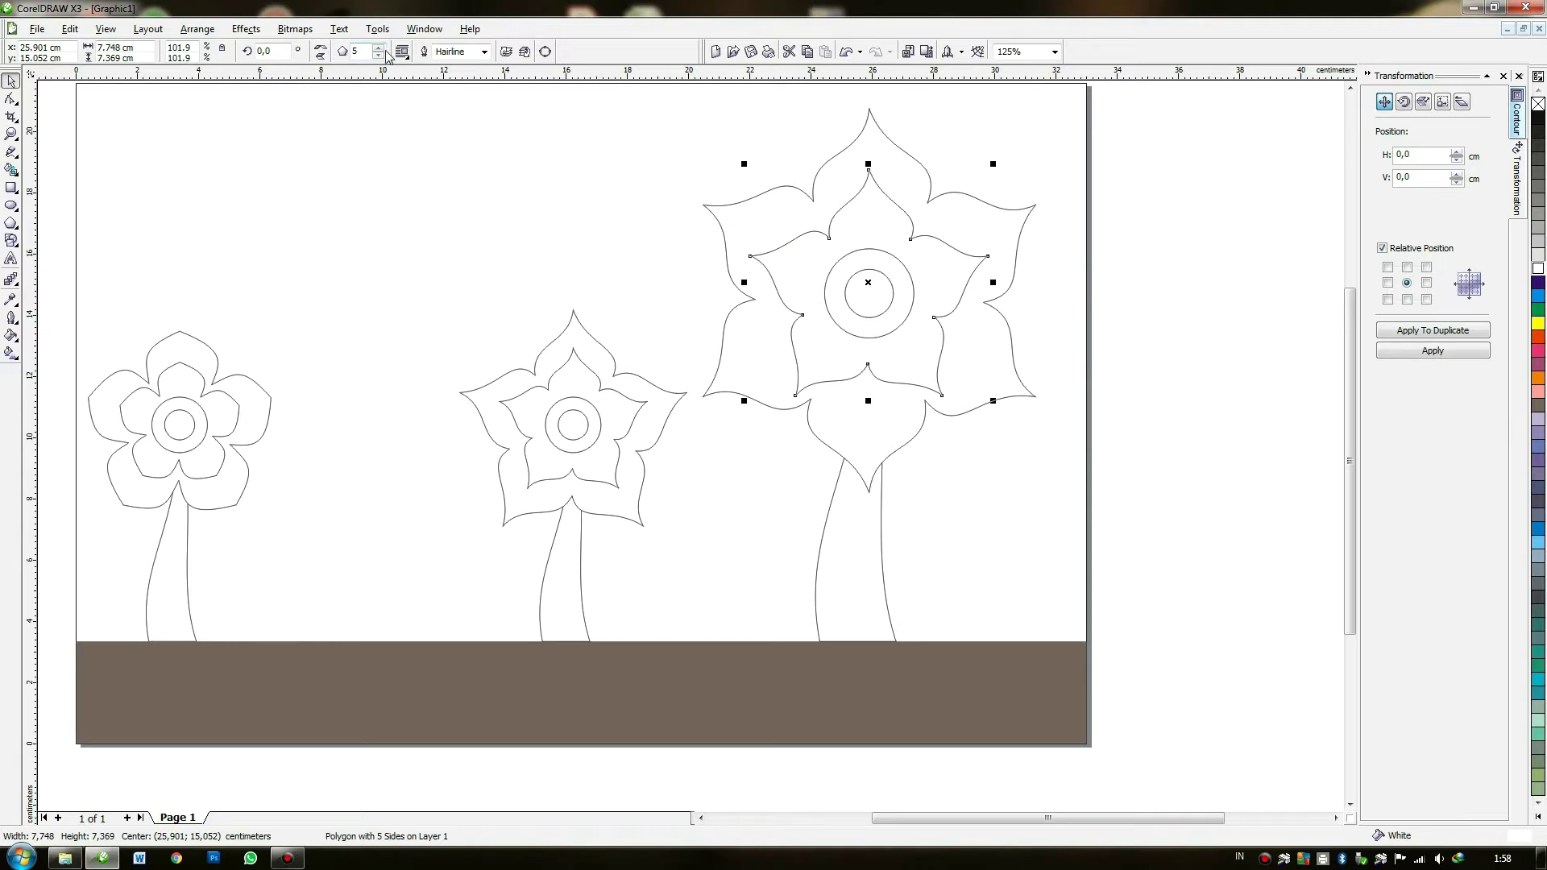
pyautogui.click(735, 345)
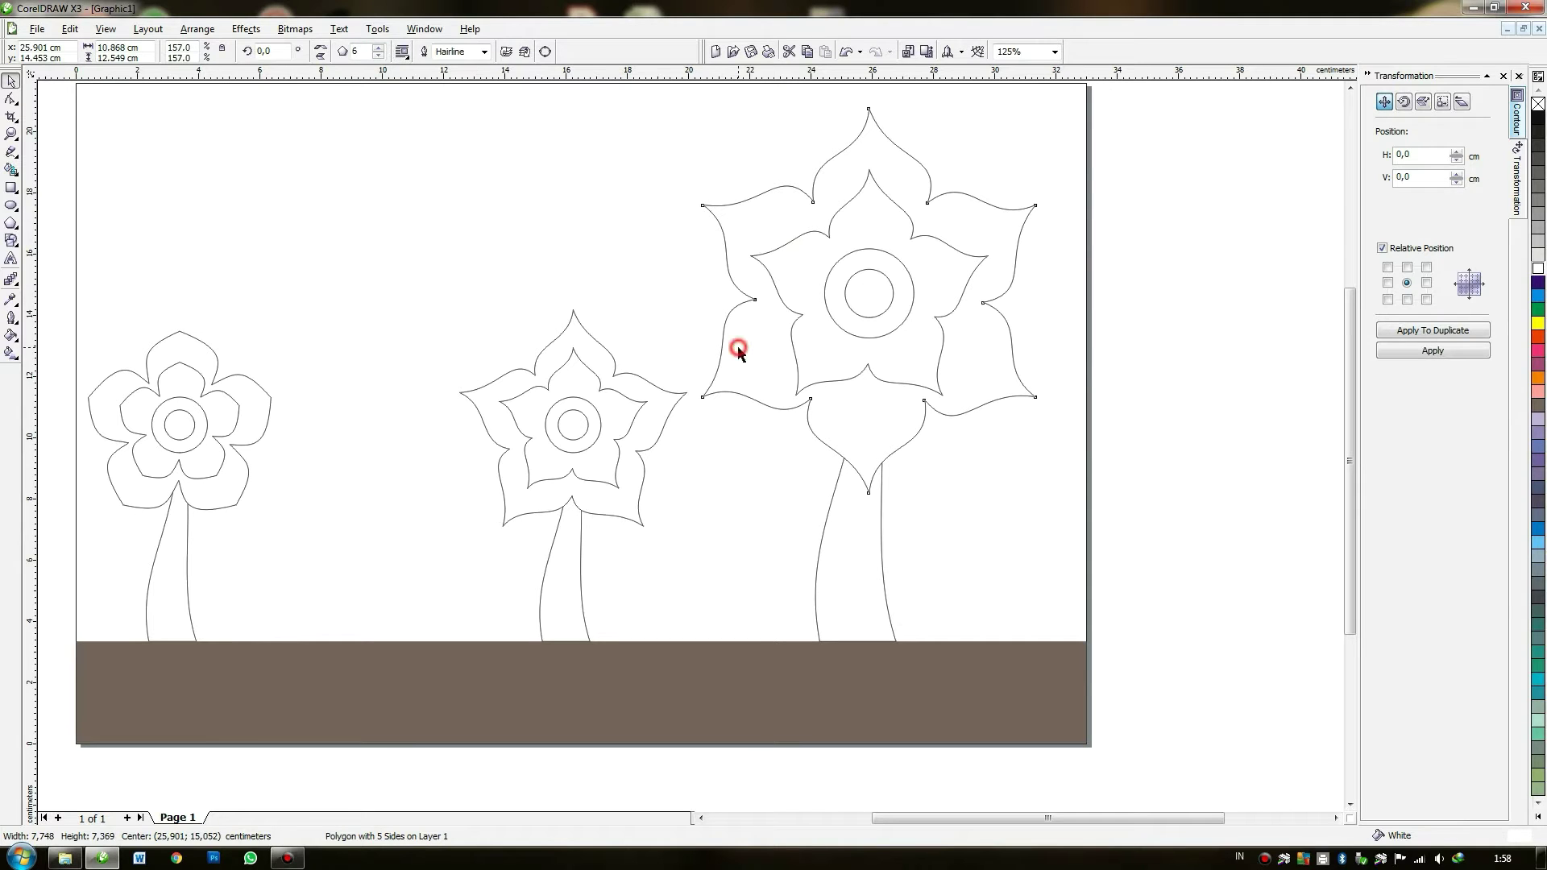
pyautogui.click(378, 54)
pyautogui.click(1104, 235)
# Set the third flower's inner petal shape to 7 polygon sides.
pyautogui.click(950, 278)
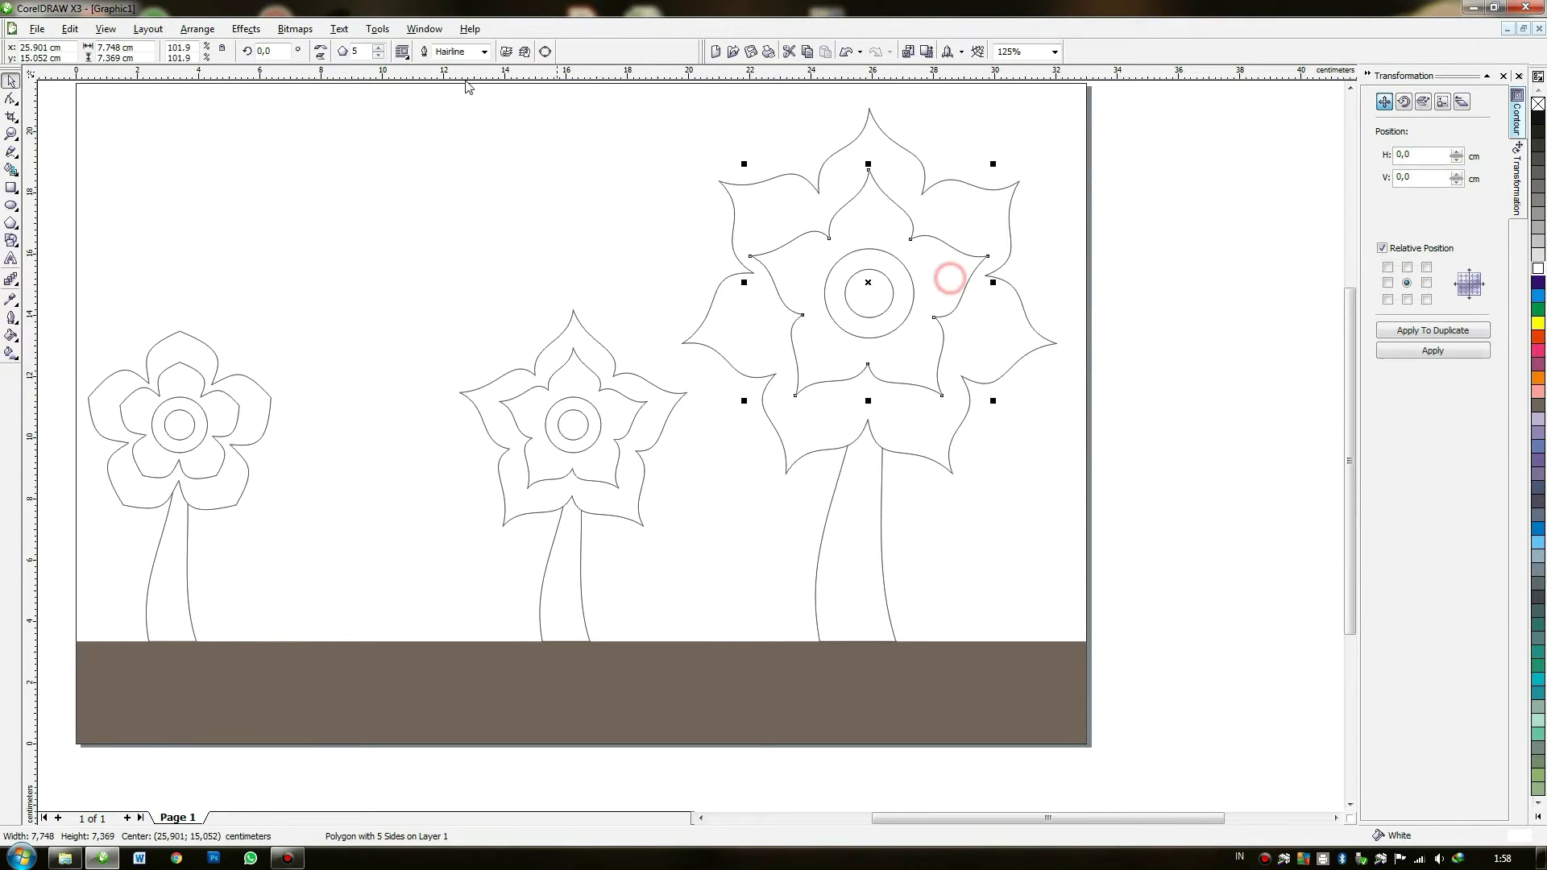
pyautogui.click(378, 48)
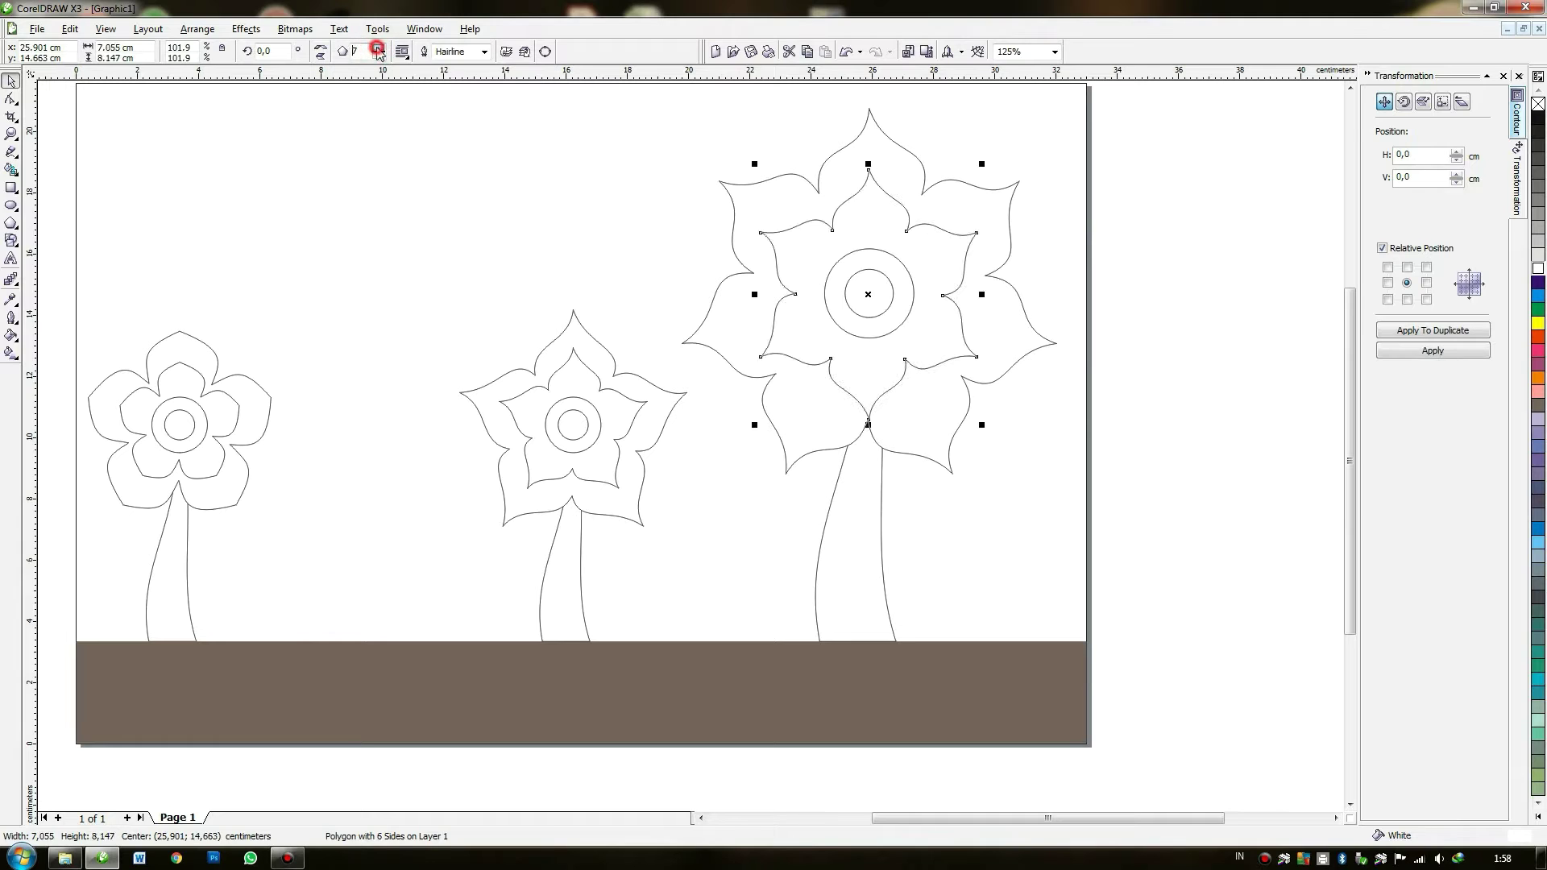
pyautogui.click(378, 48)
pyautogui.click(378, 48)
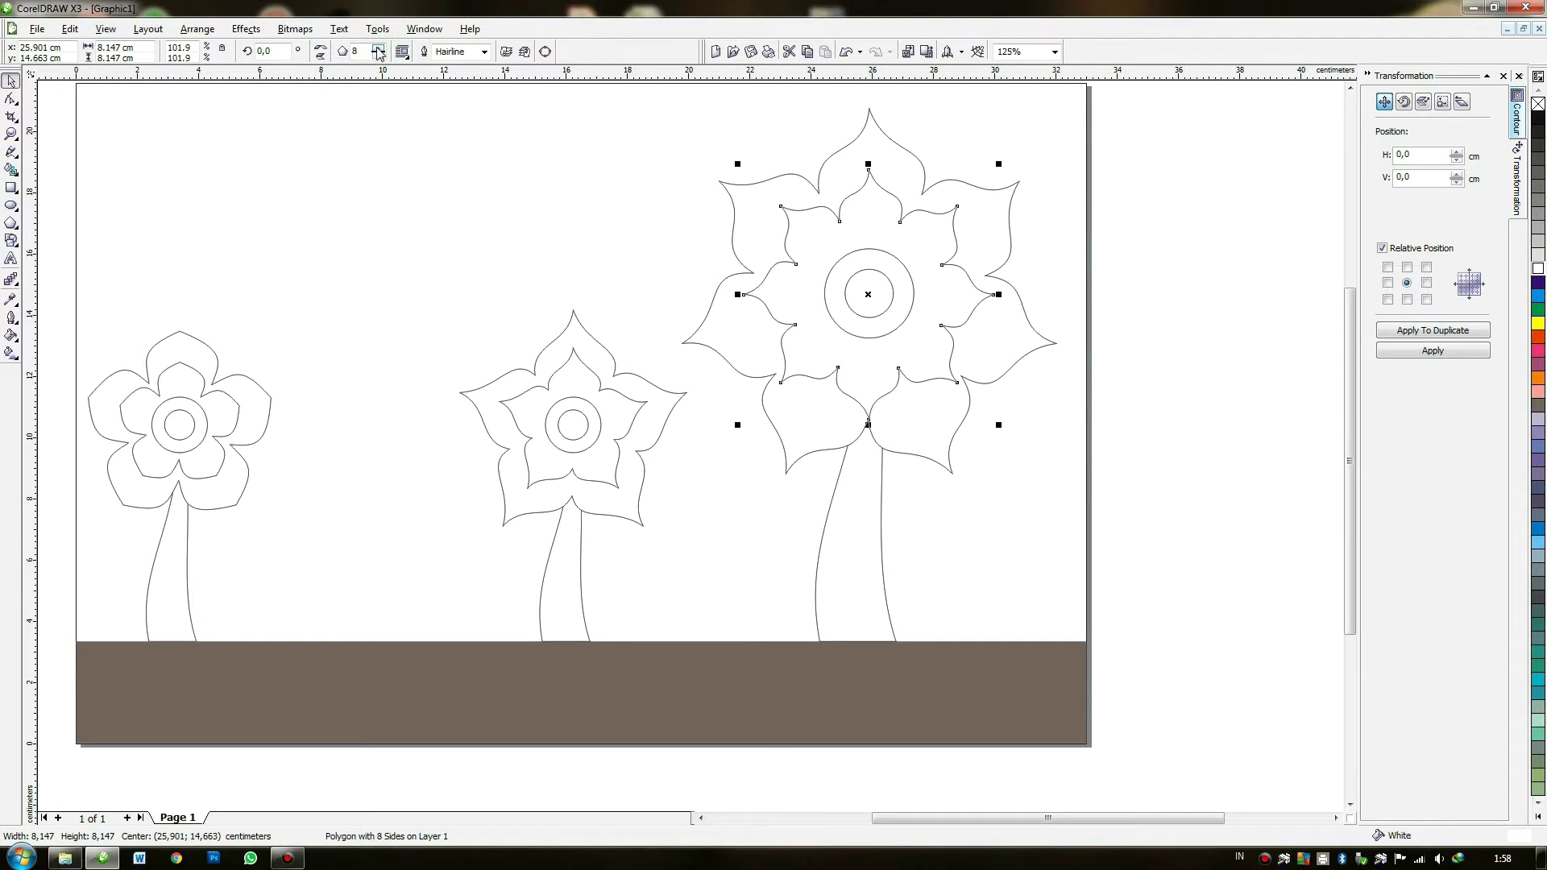
pyautogui.click(378, 49)
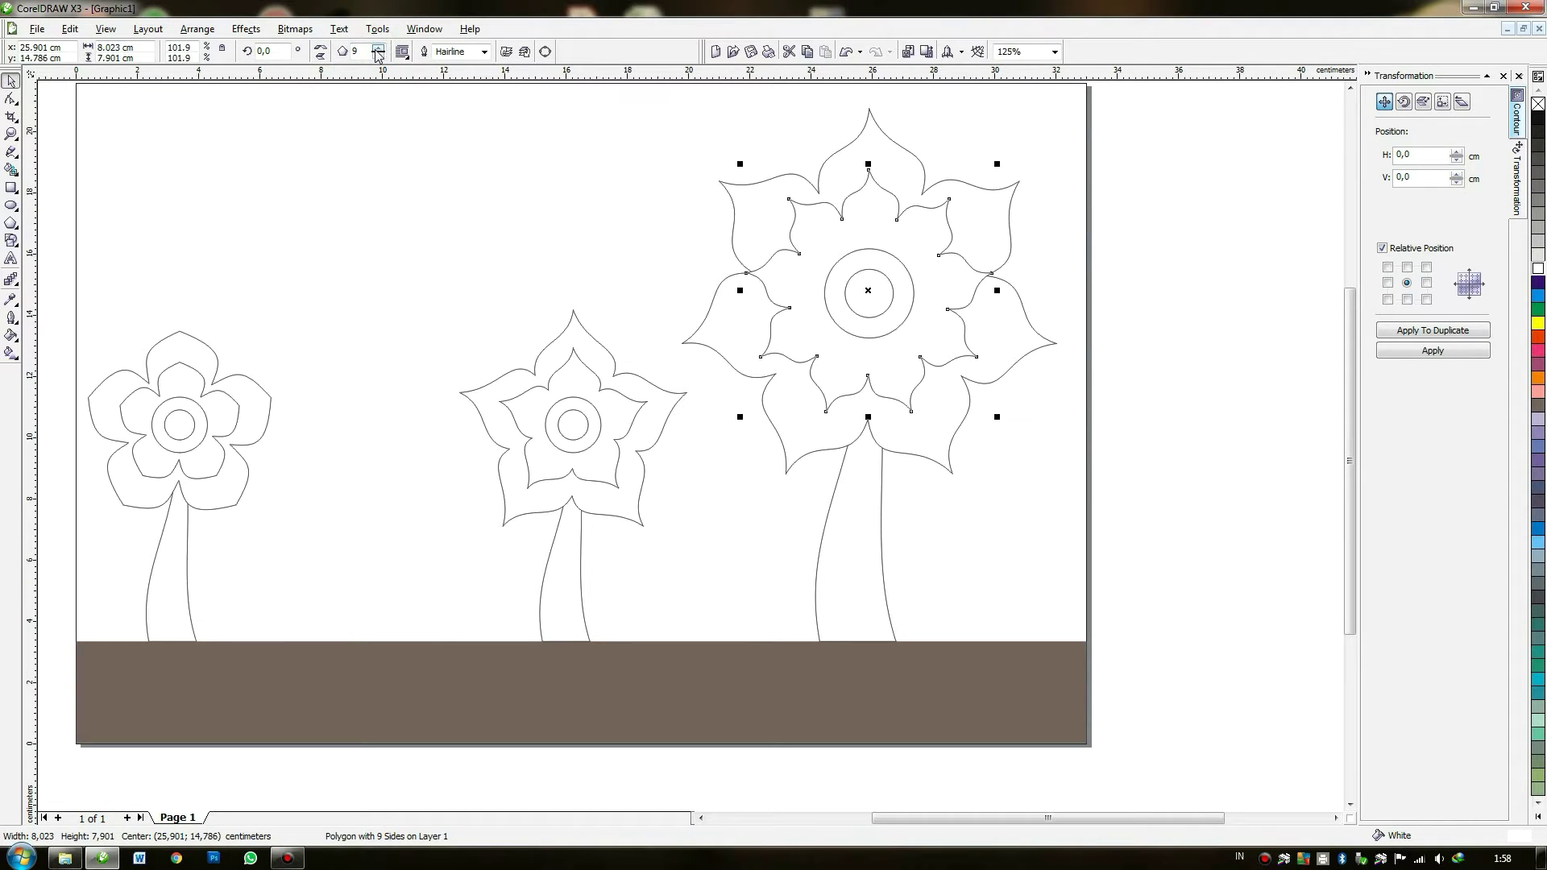
pyautogui.click(1212, 311)
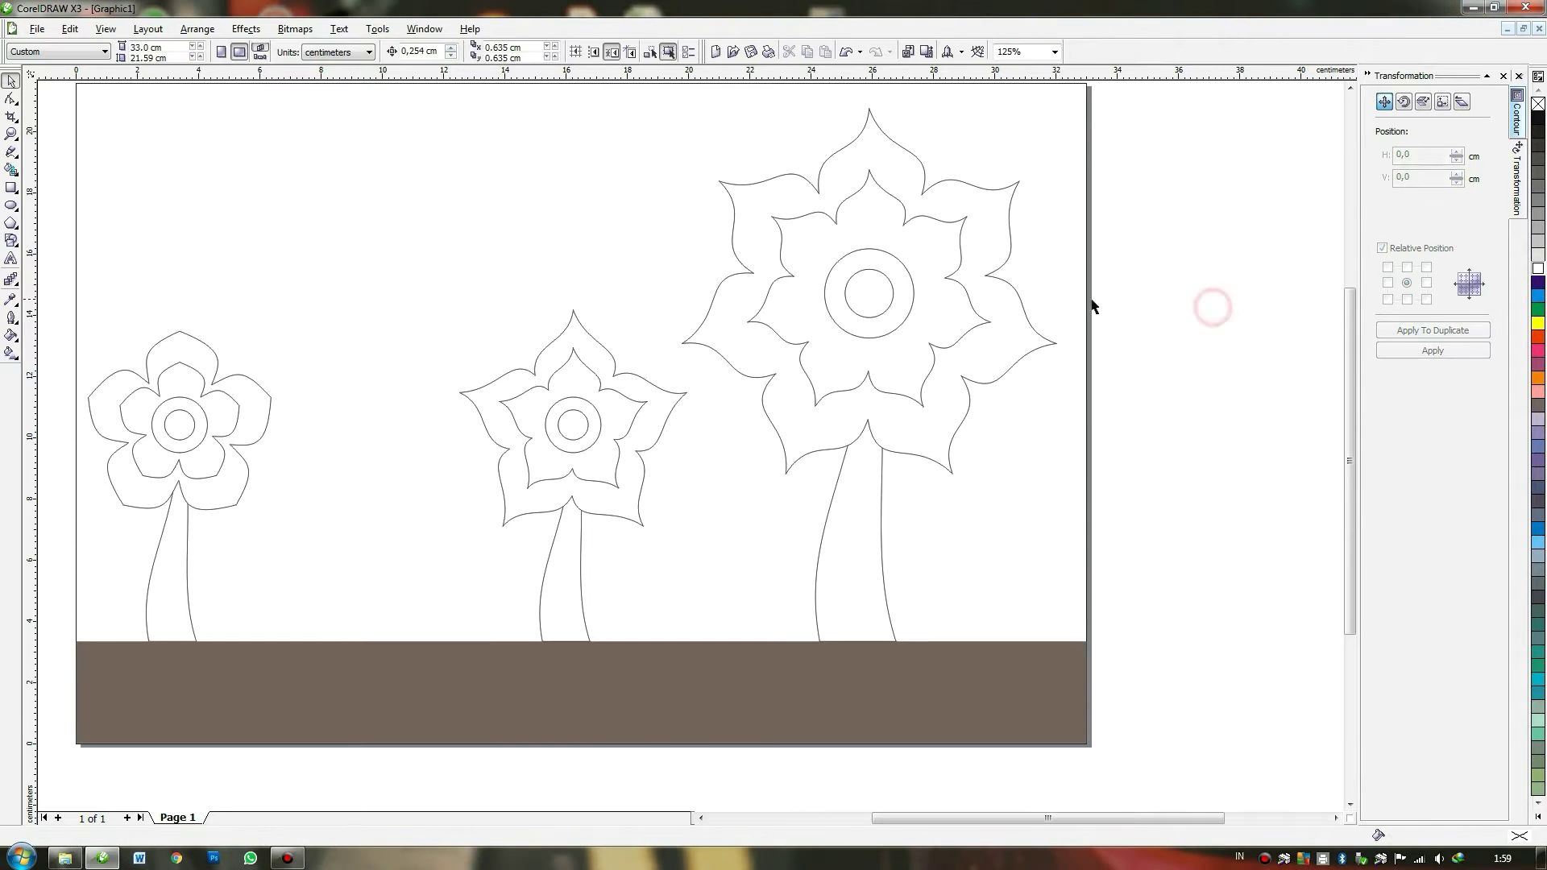
# Draw a circle about 6.66 cm across above the first flower, and duplicate it about 4 cm to the right so the two overlap.
pyautogui.scroll(-1, 278, 274)
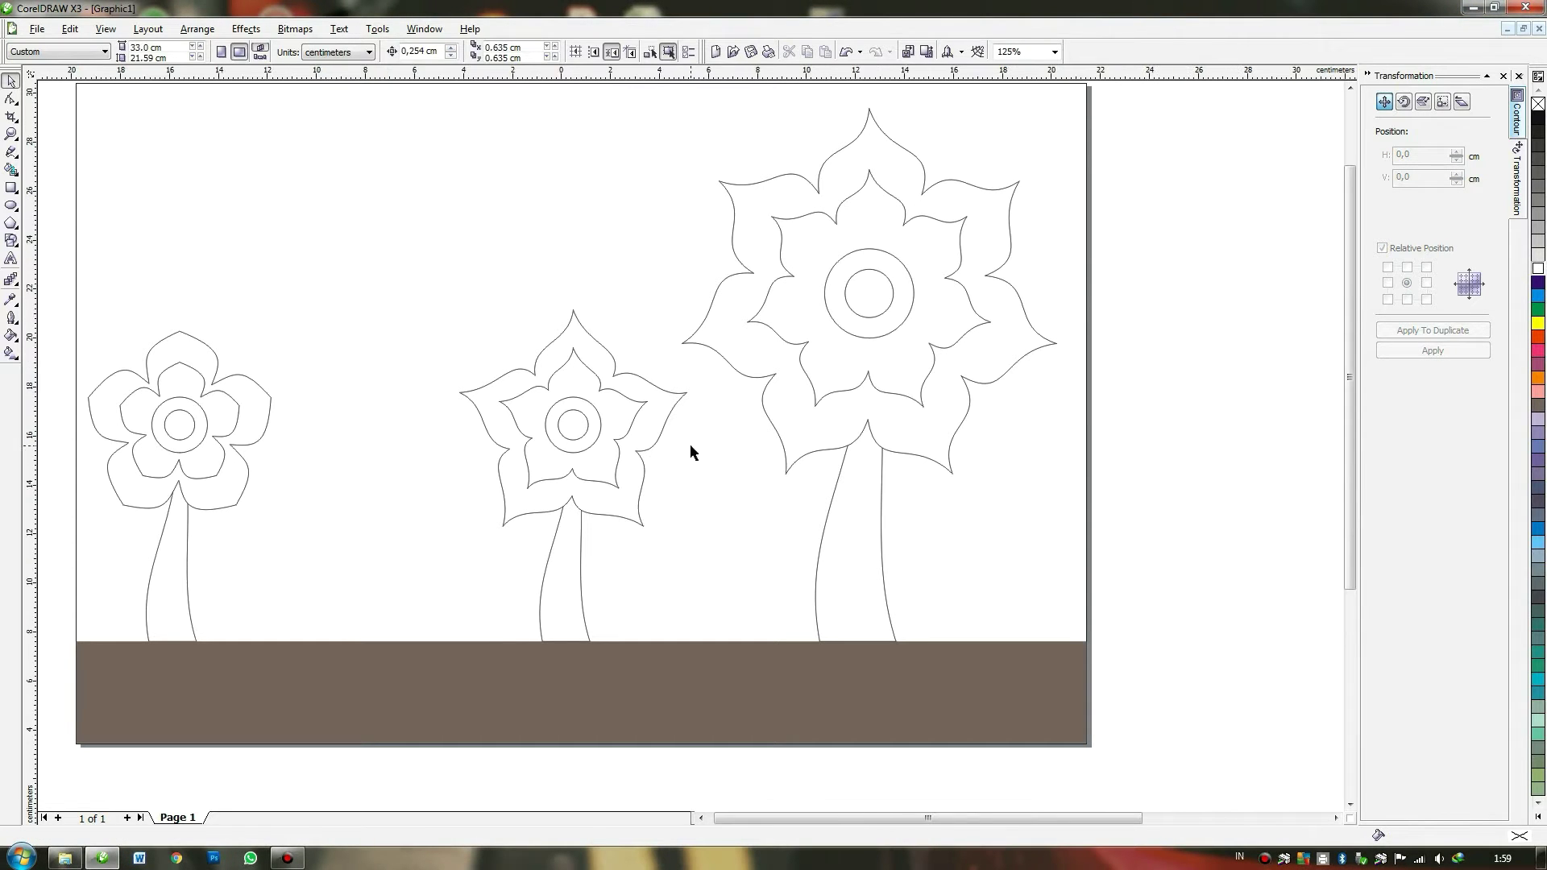
pyautogui.scroll(1, 729, 448)
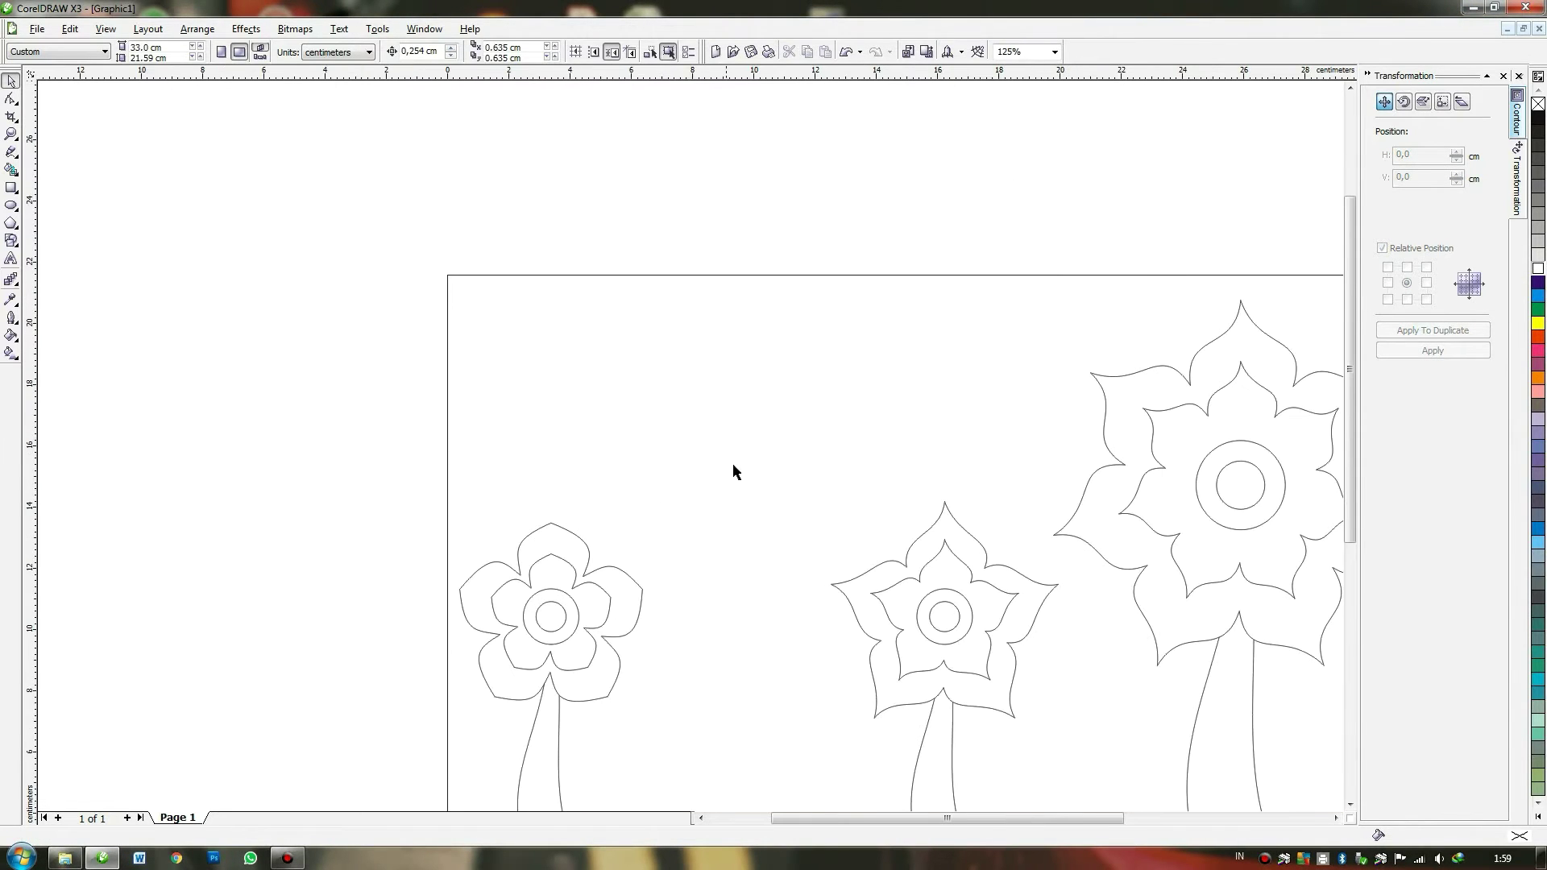
pyautogui.click(10, 205)
pyautogui.moveTo(475, 284); pyautogui.dragTo(685, 491)
pyautogui.press('space')
pyautogui.moveTo(598, 420); pyautogui.dragTo(711, 424)
pyautogui.rightClick(712, 425)
pyautogui.click(881, 353)
# Create the intersection of the two overlapping circles and delete both circles, keeping only the lens-shaped petal.
pyautogui.click(775, 382)
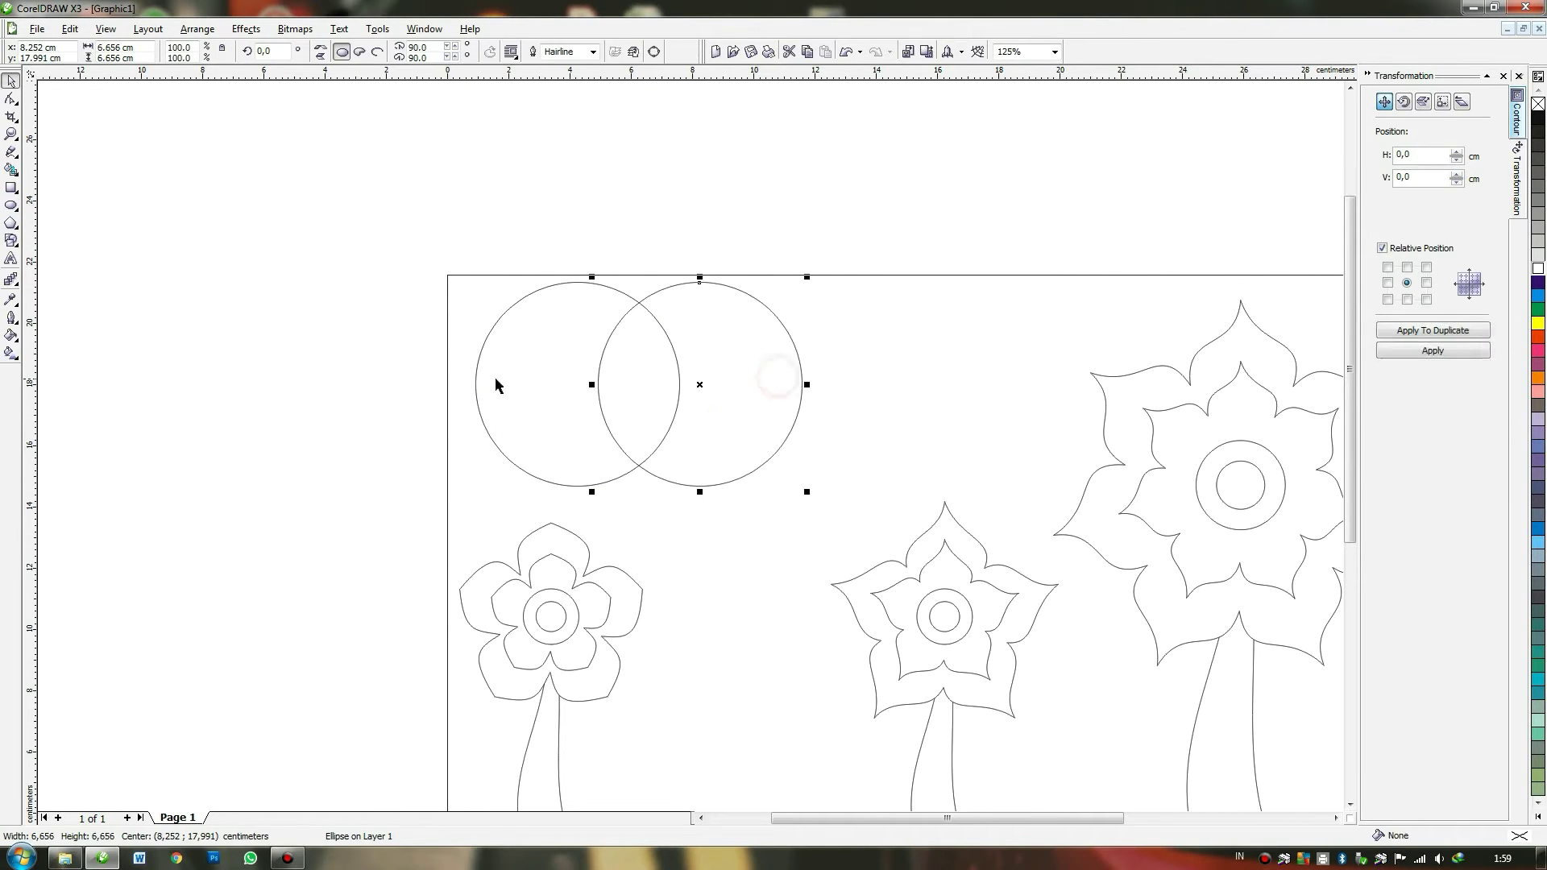
pyautogui.keyDown('shift'); pyautogui.click(495, 379); pyautogui.keyUp('shift')
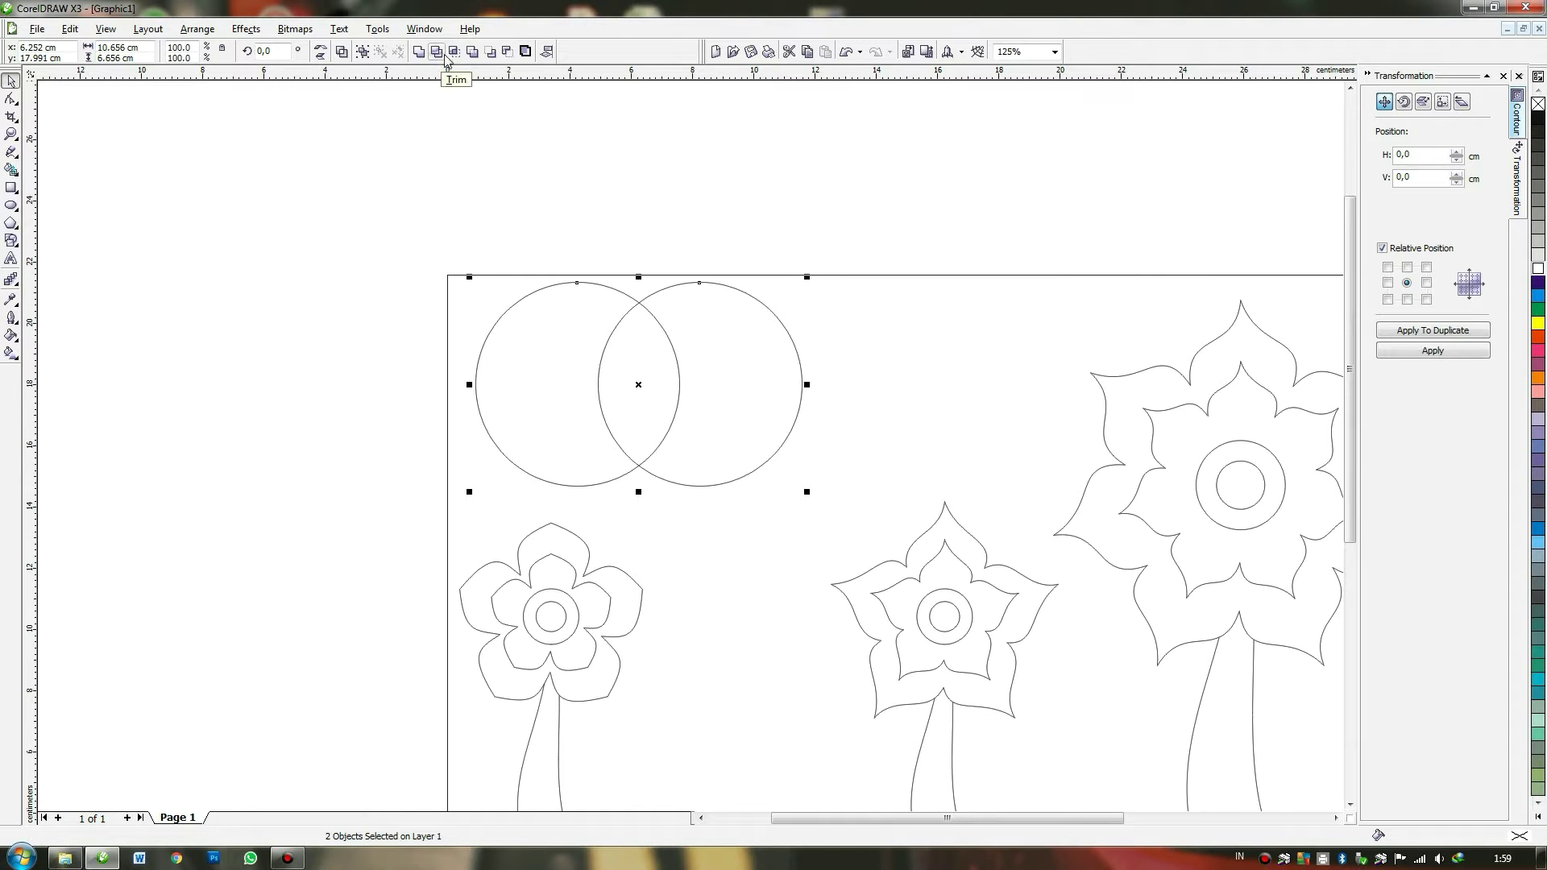
pyautogui.click(456, 60)
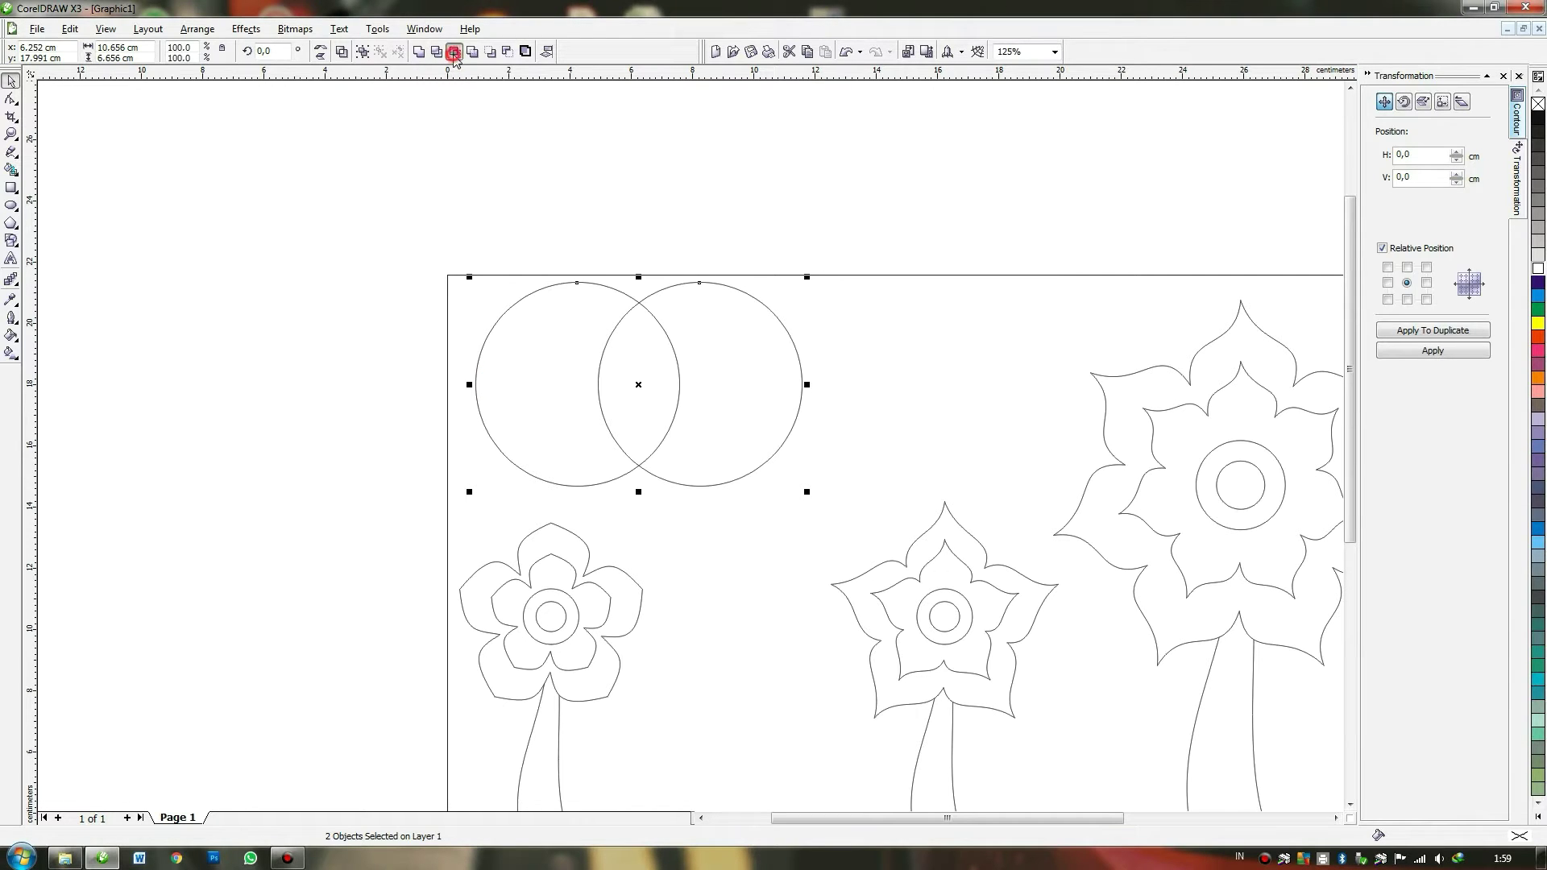
pyautogui.click(730, 215)
pyautogui.click(776, 367)
pyautogui.press('Delete')
pyautogui.click(577, 387)
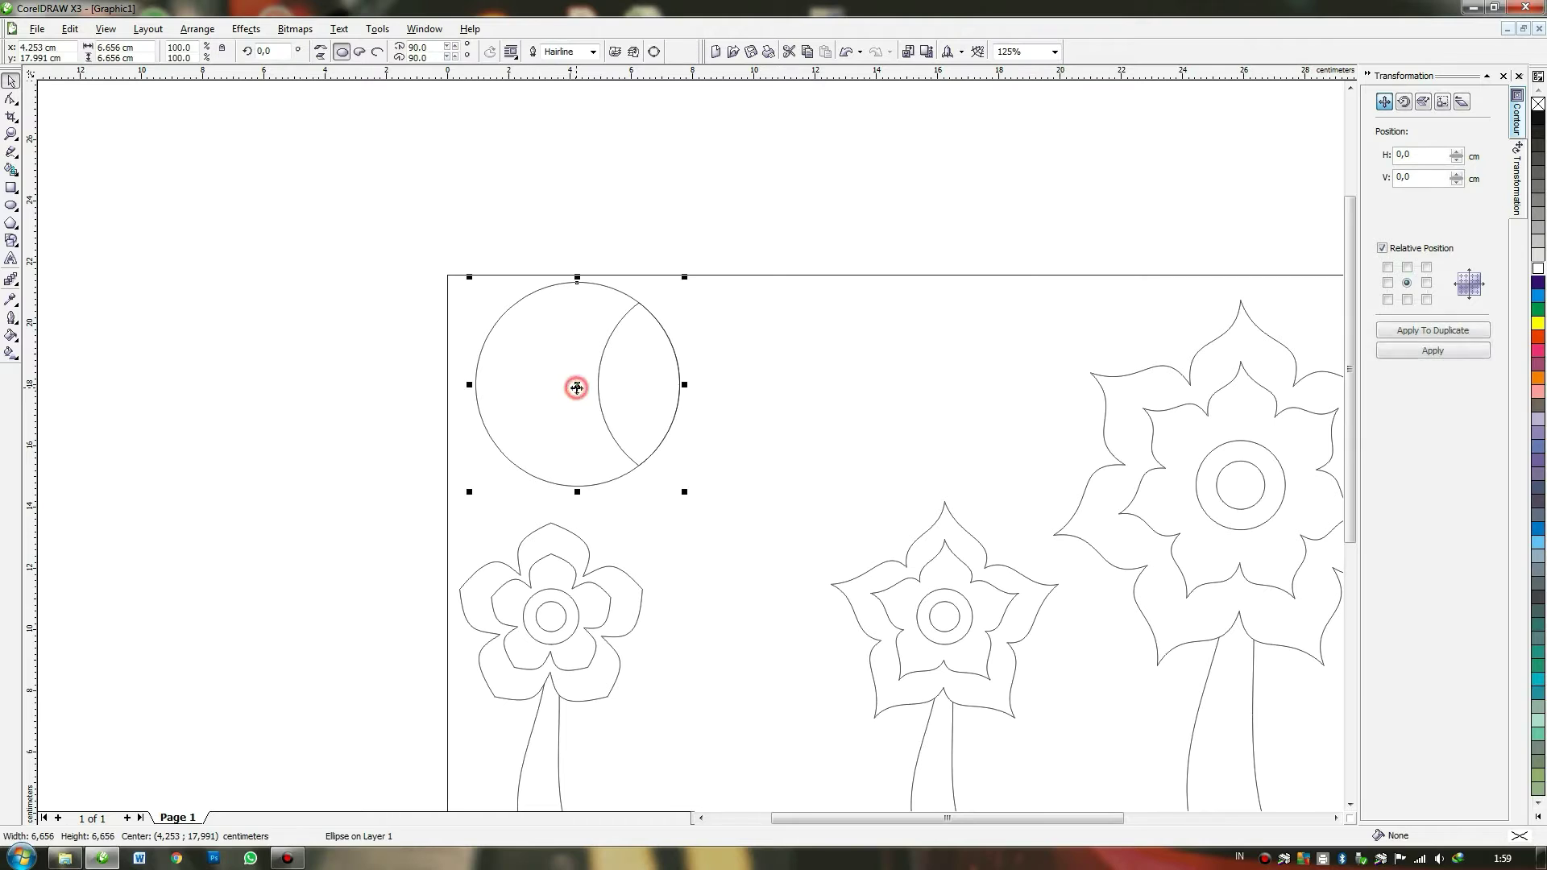
pyautogui.press('Delete')
# Move the lens-shaped petal clear of the first flower and scale it down to about 1.77 by 3.54 cm.
pyautogui.click(634, 384)
pyautogui.moveTo(645, 415); pyautogui.dragTo(758, 398)
pyautogui.scroll(1, 718, 418)
# Set the petal's rotation centre at its lower tip and add three copies rotated in 90° steps to form a four-petal flower.
pyautogui.click(710, 319)
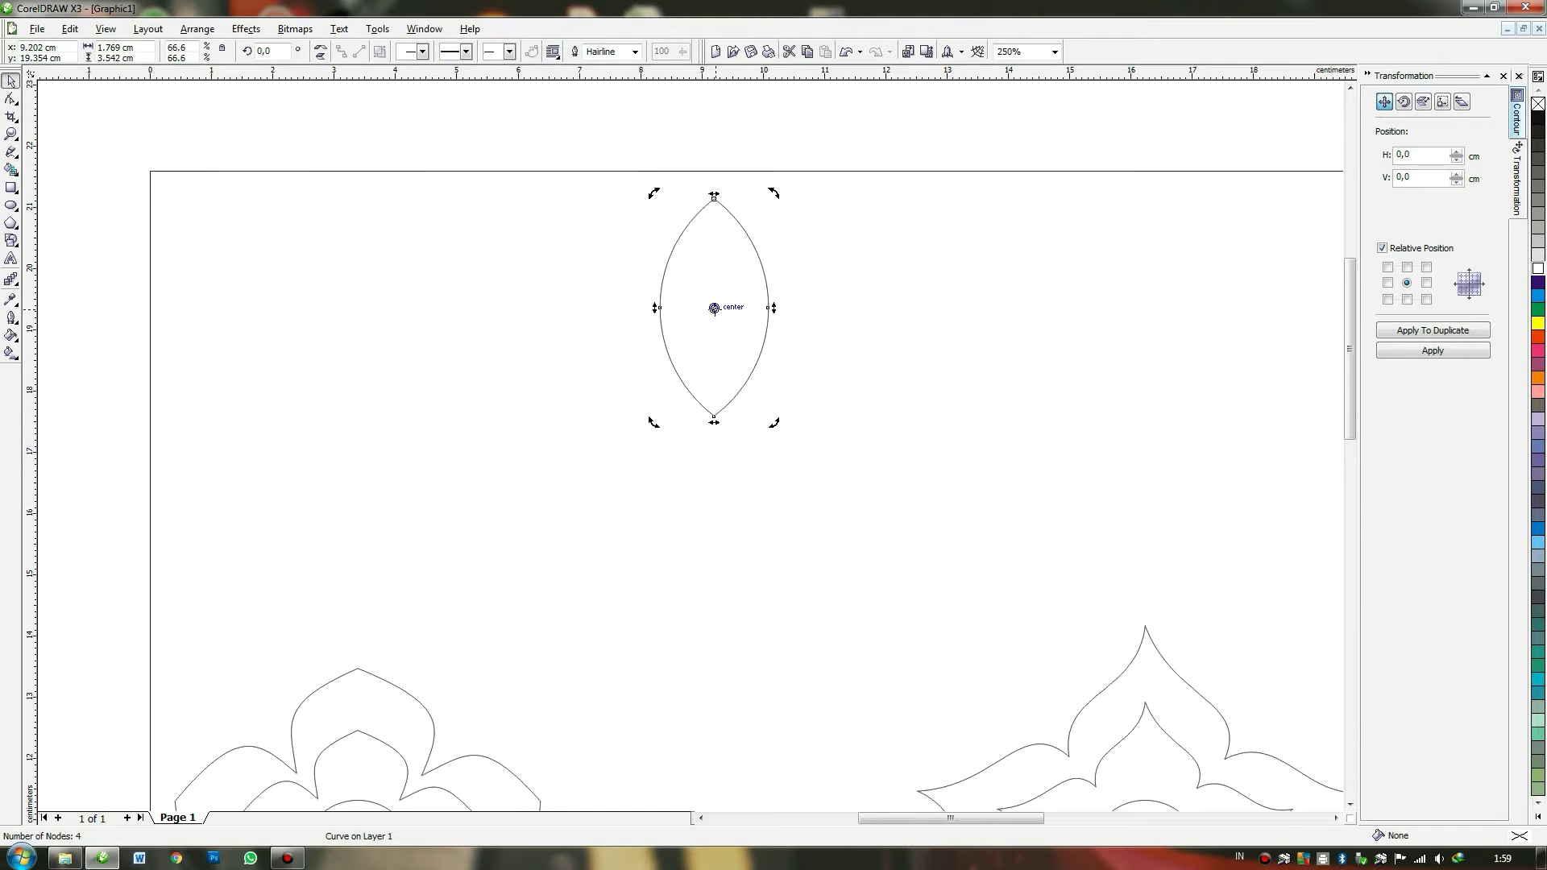
pyautogui.moveTo(713, 307); pyautogui.dragTo(714, 416)
pyautogui.moveTo(773, 194); pyautogui.dragTo(932, 473)
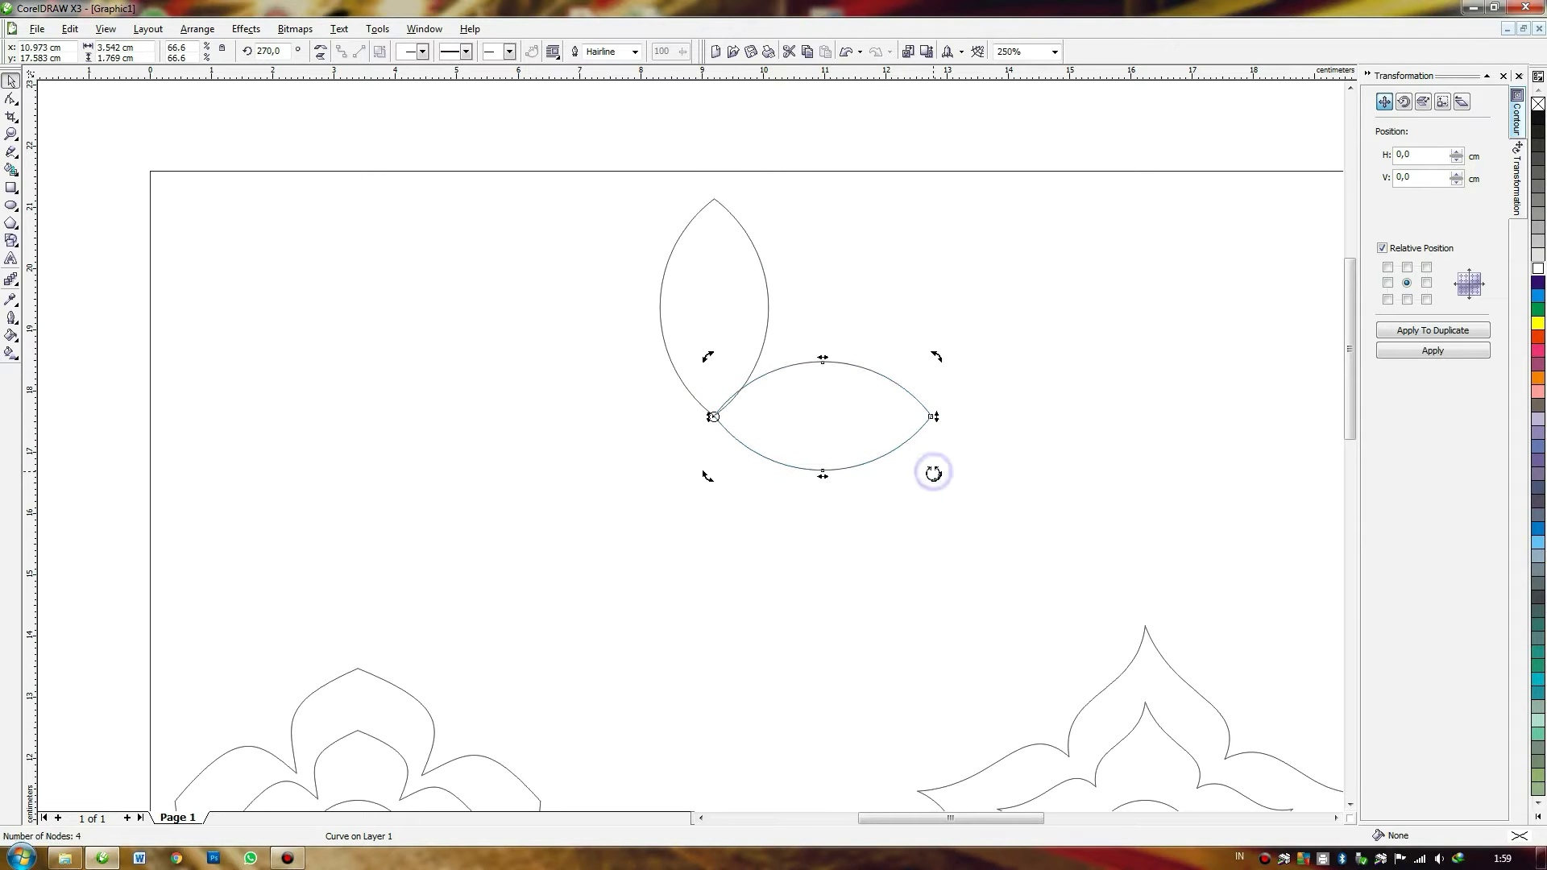
pyautogui.hotkey('ctrl', 'r')
pyautogui.hotkey('ctrl', 'r')
pyautogui.click(965, 403)
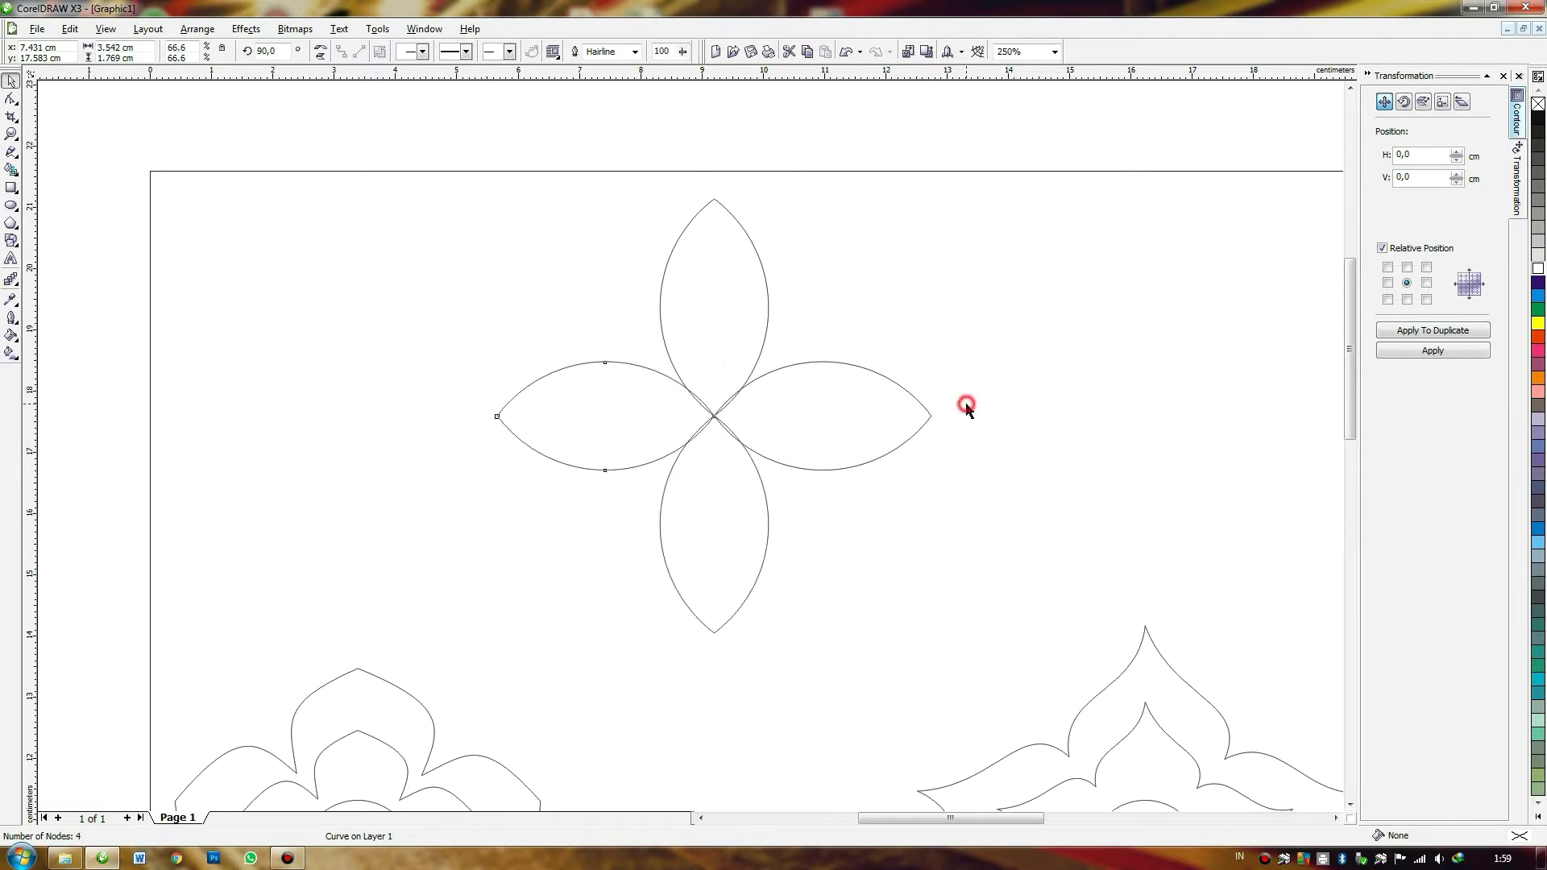
# Group the four petals and fill the group with white.
pyautogui.moveTo(456, 669)
pyautogui.mouseDown()
pyautogui.moveTo(804, 439)
pyautogui.moveTo(1003, 160)
pyautogui.mouseUp()
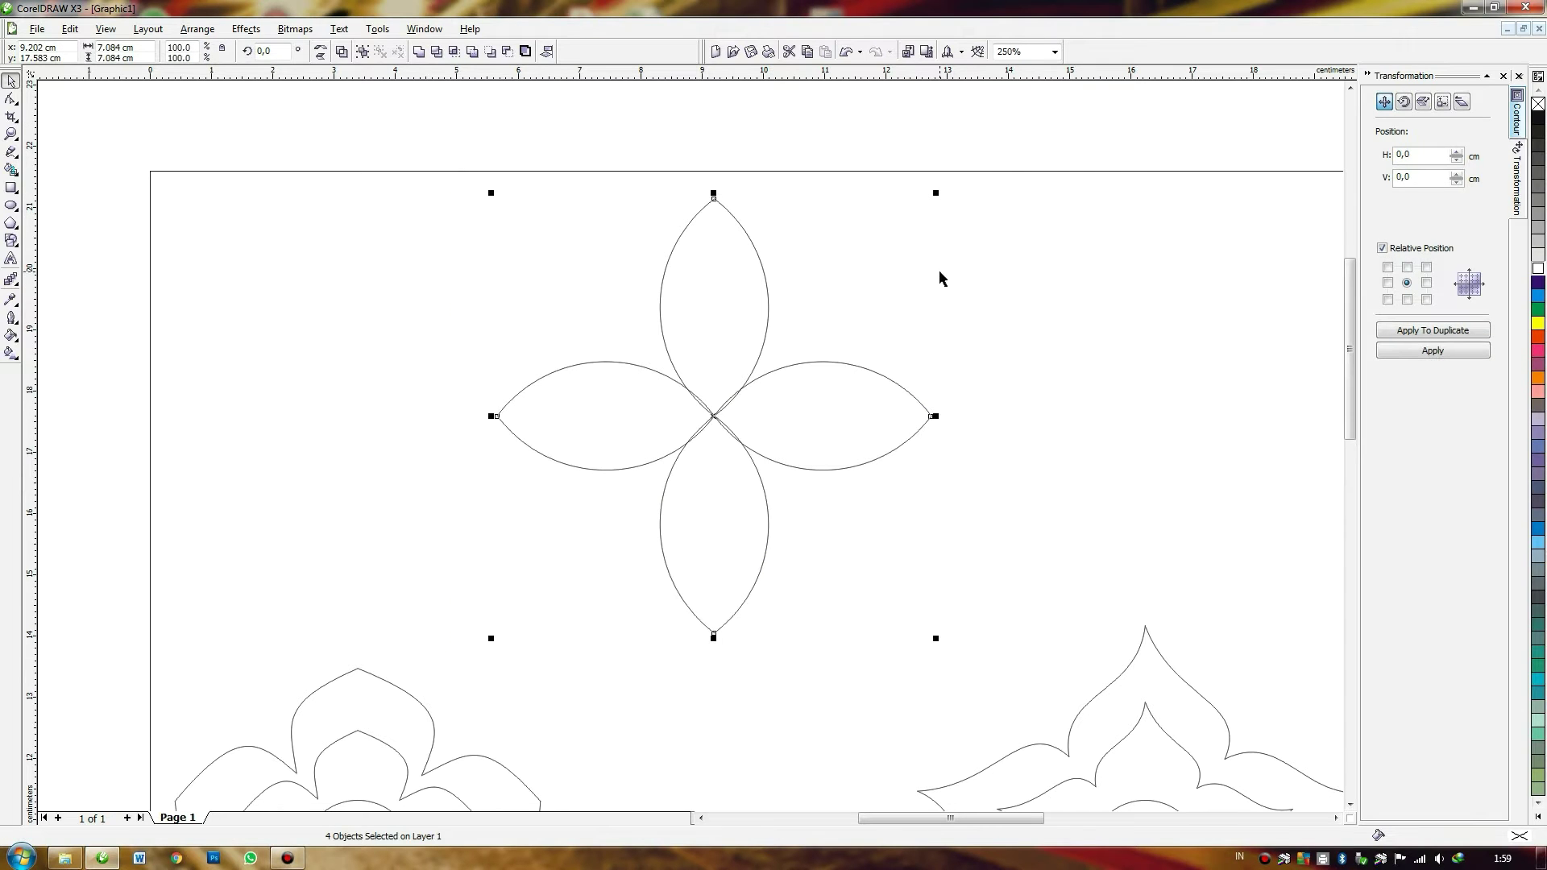
pyautogui.hotkey('ctrl', 'g')
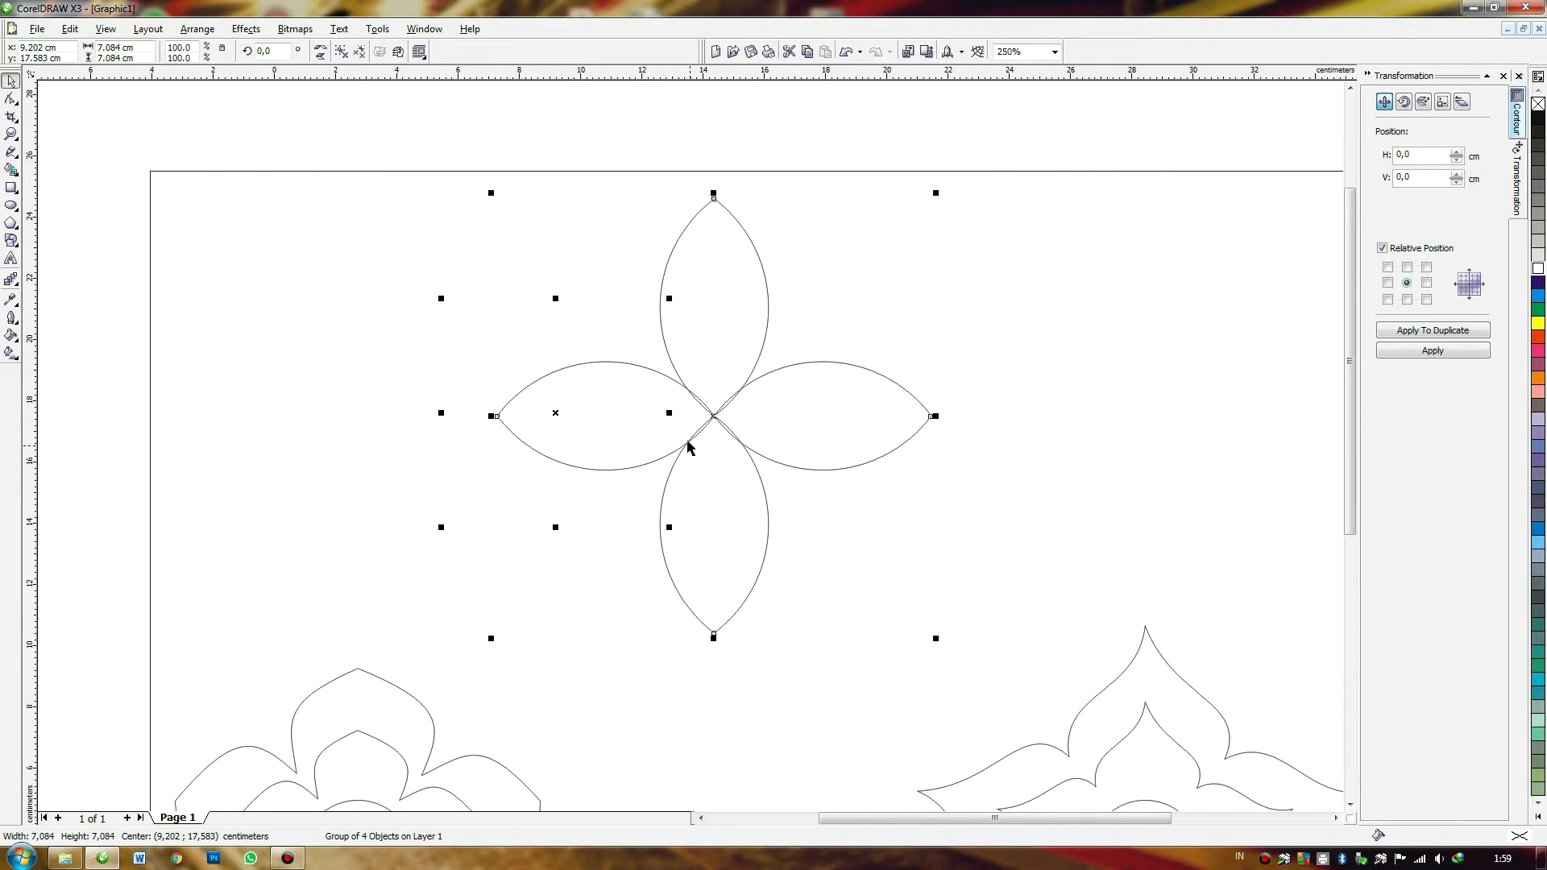
pyautogui.press('F3')
pyautogui.click(1541, 271)
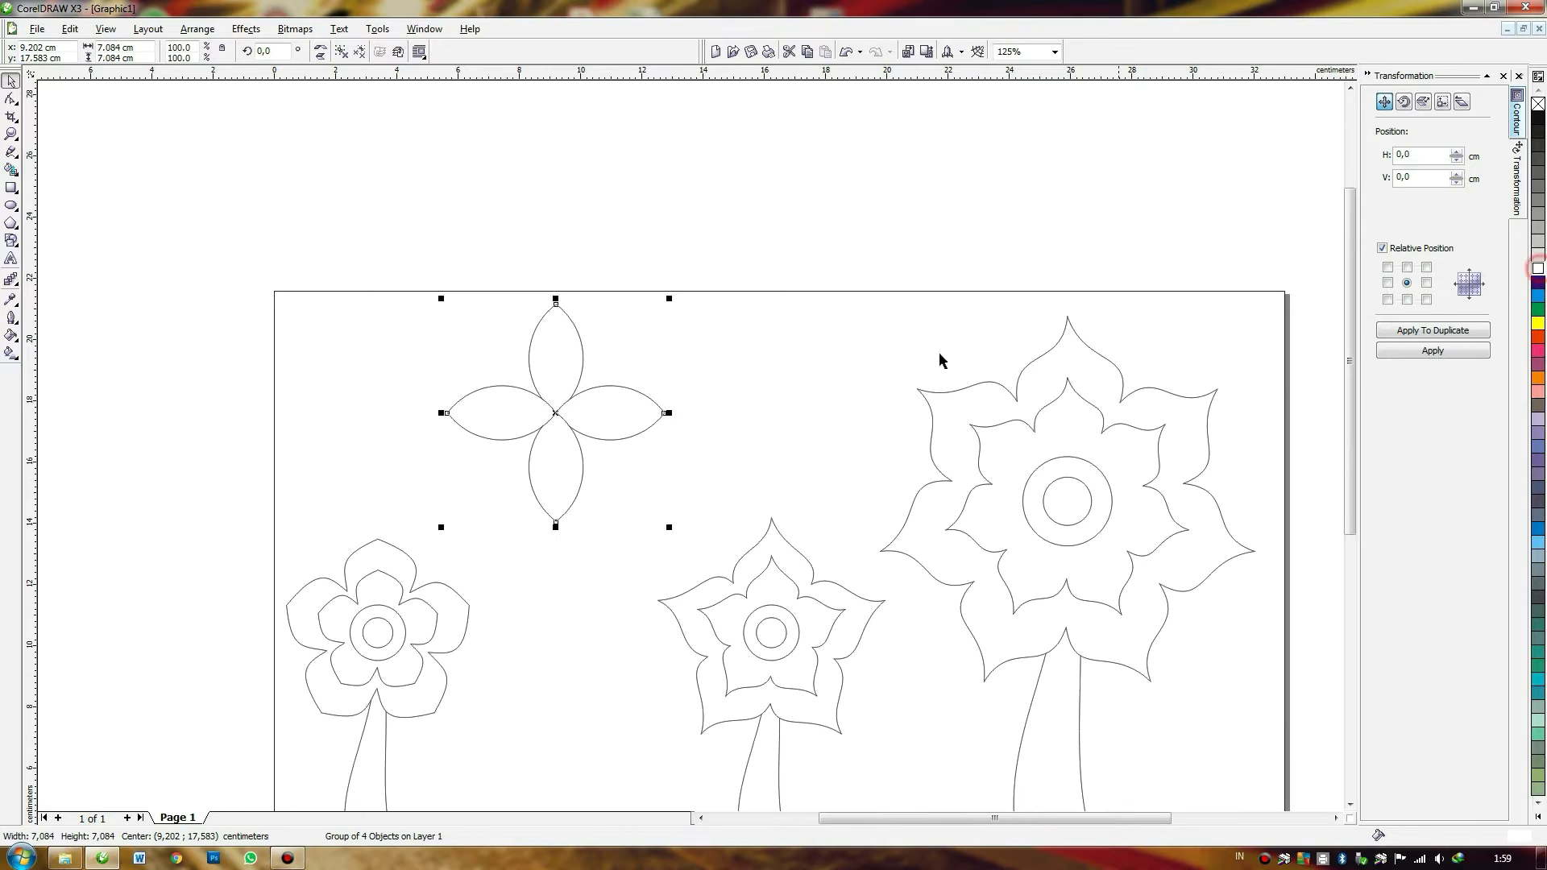
# Add a copy of the petal group rotated 45° clockwise about its centre to make an eight-petal flower.
pyautogui.click(704, 414)
pyautogui.scroll(1, 521, 460)
pyautogui.click(766, 420)
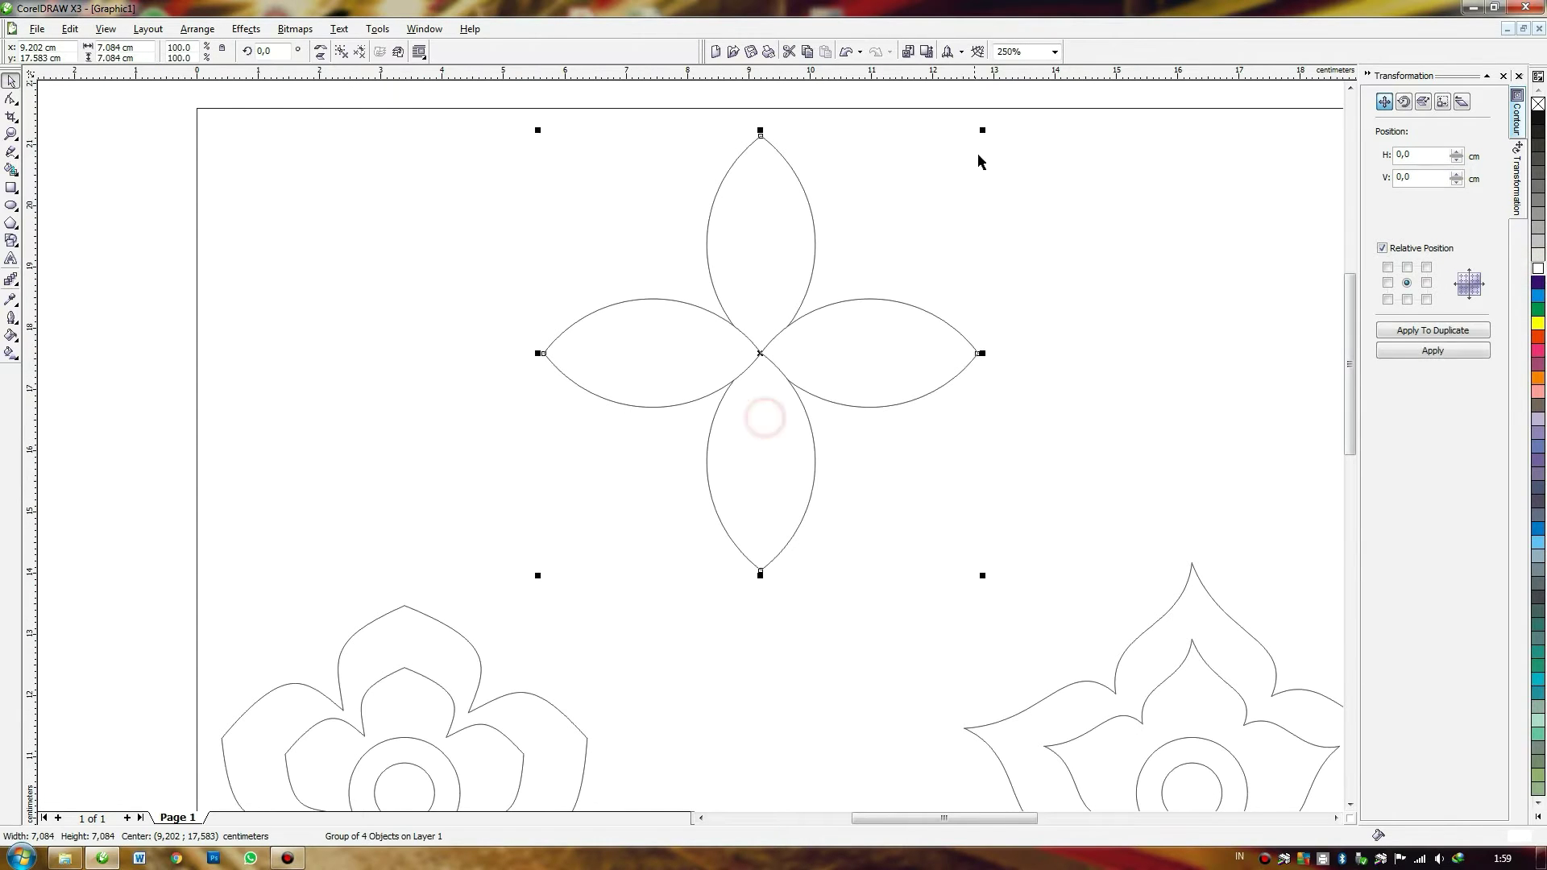
pyautogui.click(864, 327)
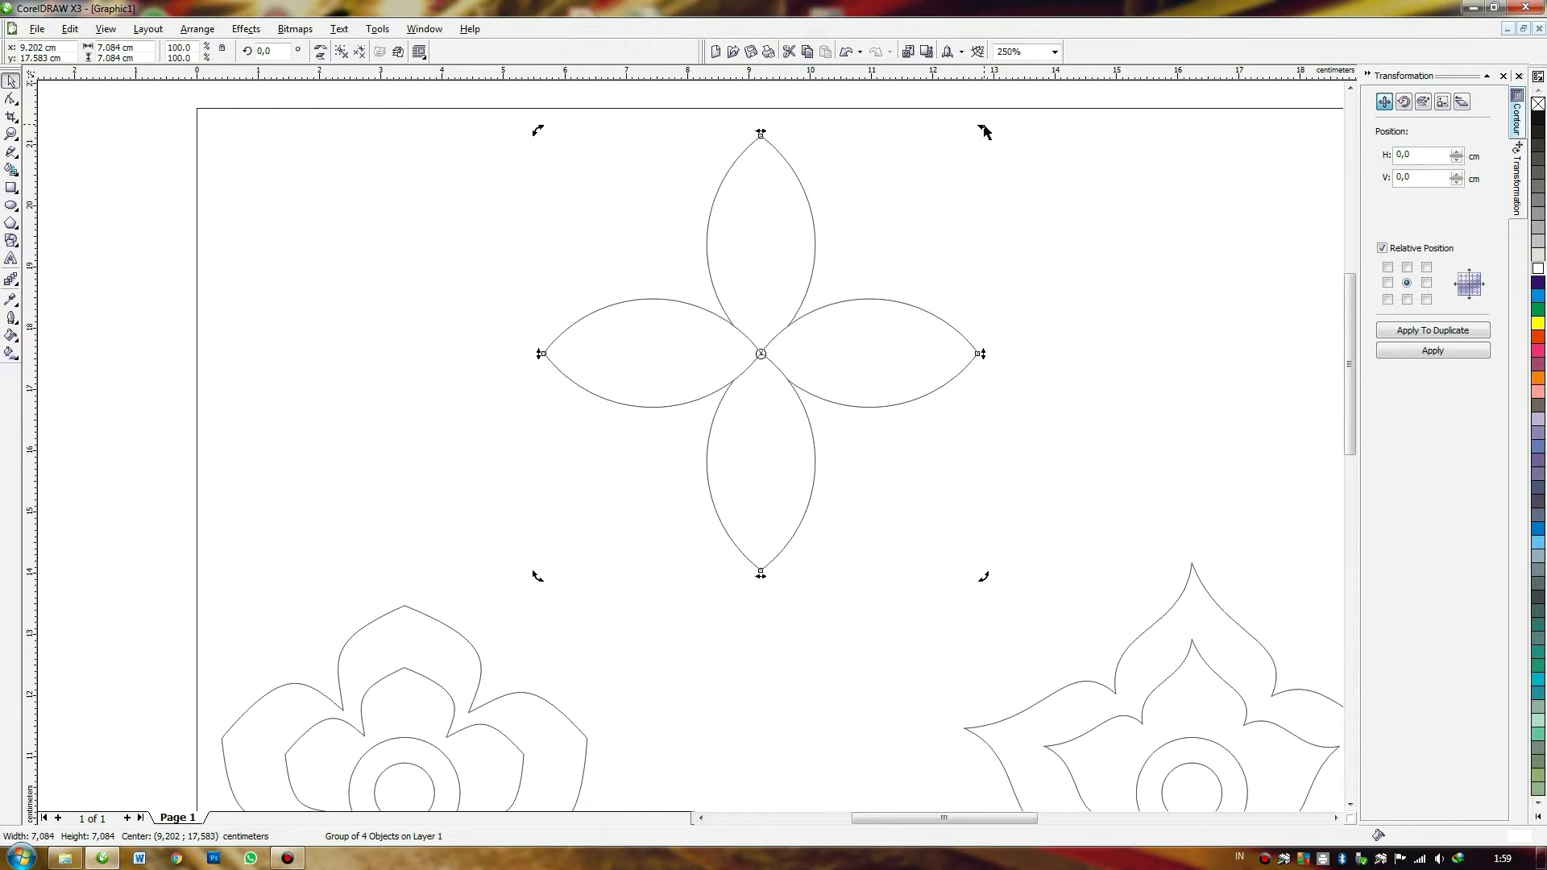
pyautogui.moveTo(983, 129); pyautogui.dragTo(1073, 326)
pyautogui.click(1073, 326)
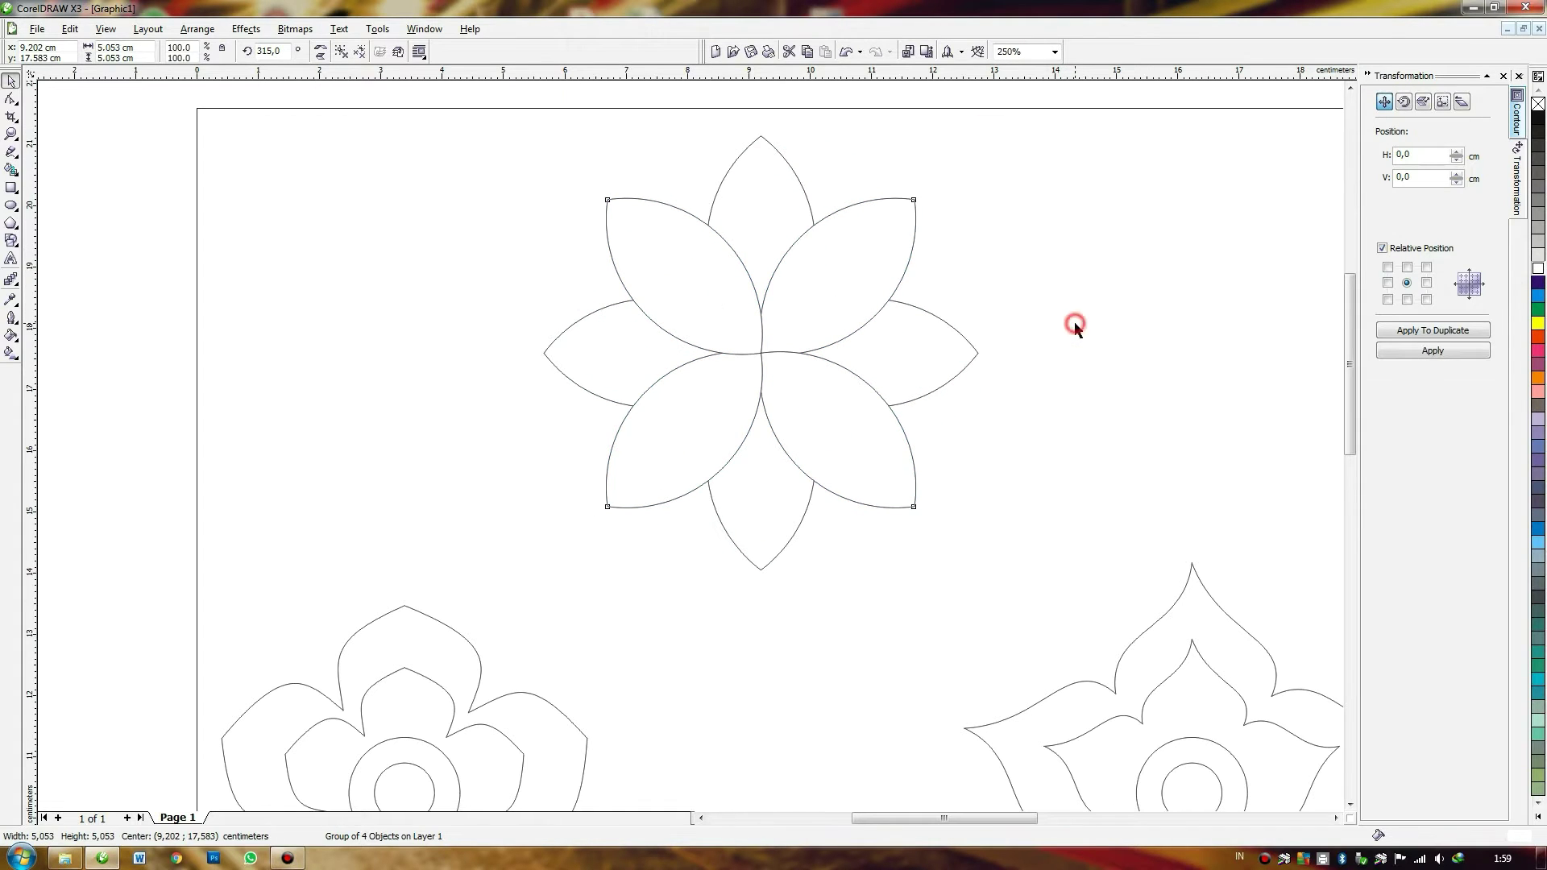
# Shrink the large seven-petal flower with its stem and shift it to the page's right edge, keeping its base on the ground strip.
pyautogui.scroll(-1, 690, 444)
pyautogui.scroll(-1, 710, 448)
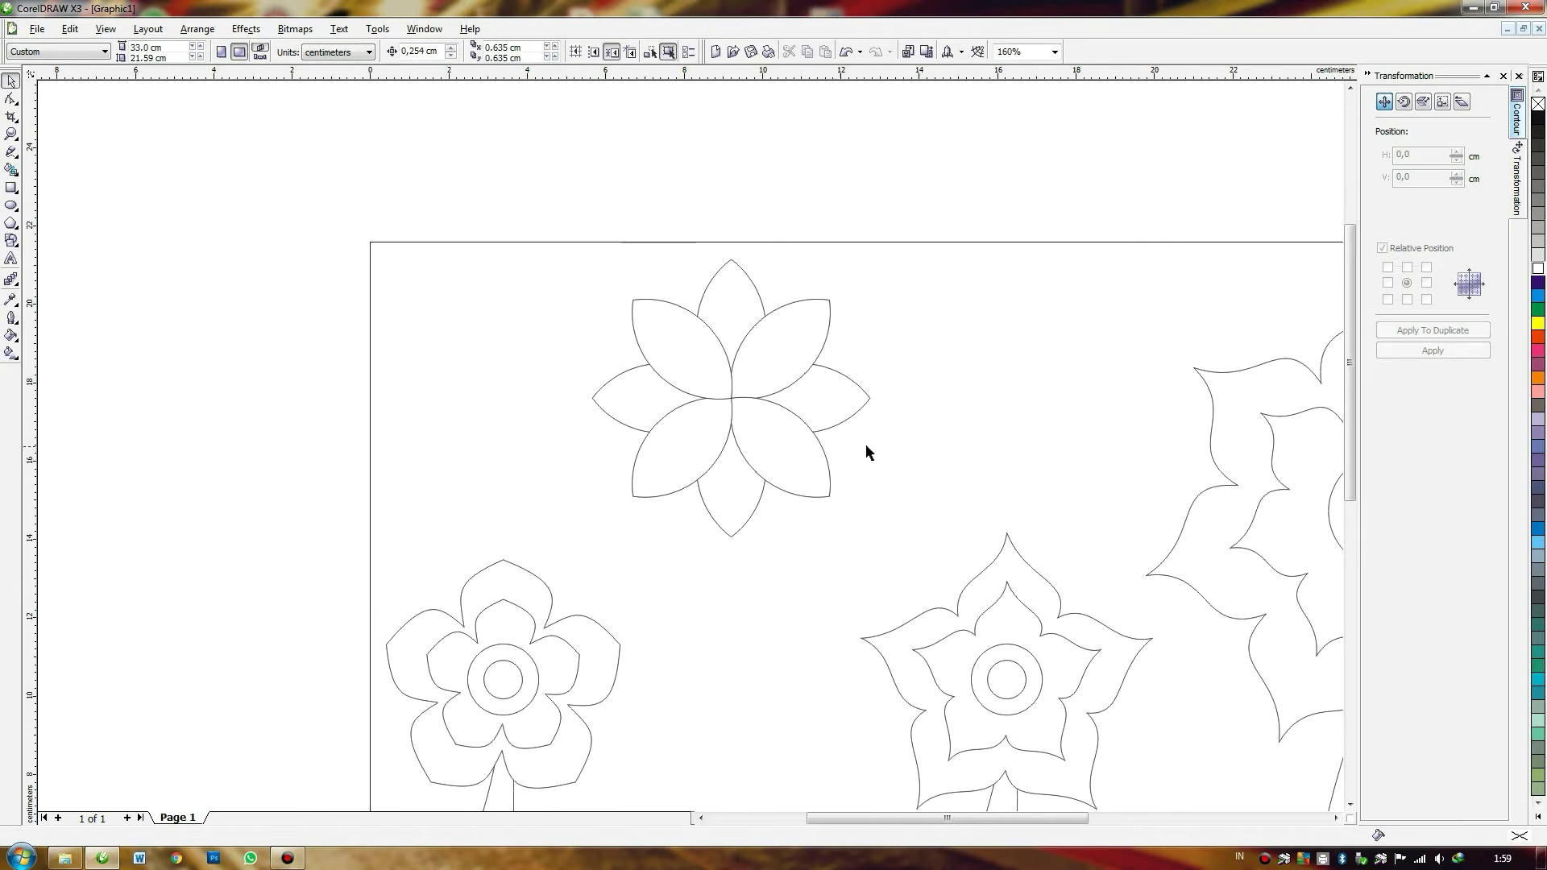
pyautogui.scroll(-1, 701, 449)
pyautogui.scroll(-1, 693, 443)
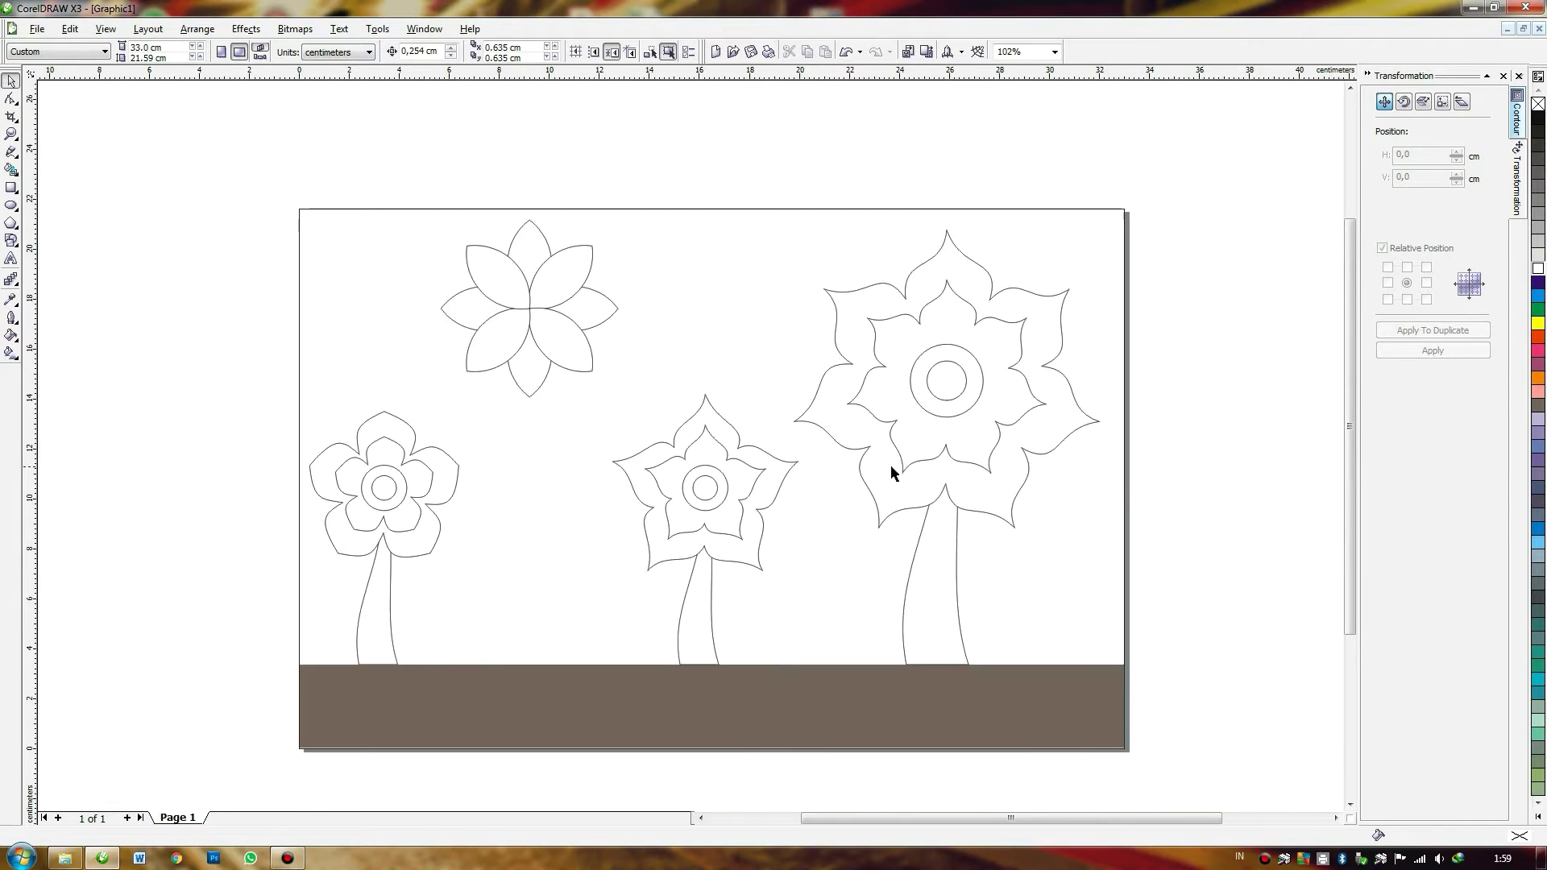
pyautogui.click(894, 472)
pyautogui.moveTo(1183, 201); pyautogui.dragTo(770, 698)
# Shrink the pointed five-petal flower with its stem and move it right, close beside the large flower on the ground strip.
pyautogui.moveTo(789, 222); pyautogui.dragTo(563, 699)
pyautogui.press('Right')
pyautogui.press('Right')
pyautogui.press('Right')
pyautogui.press('Right')
pyautogui.press('Right')
pyautogui.press('Right')
pyautogui.press('Right')
pyautogui.press('Right')
pyautogui.press('Right')
pyautogui.press('Right')
pyautogui.press('Right')
pyautogui.press('Right')
pyautogui.press('Right')
pyautogui.press('Right')
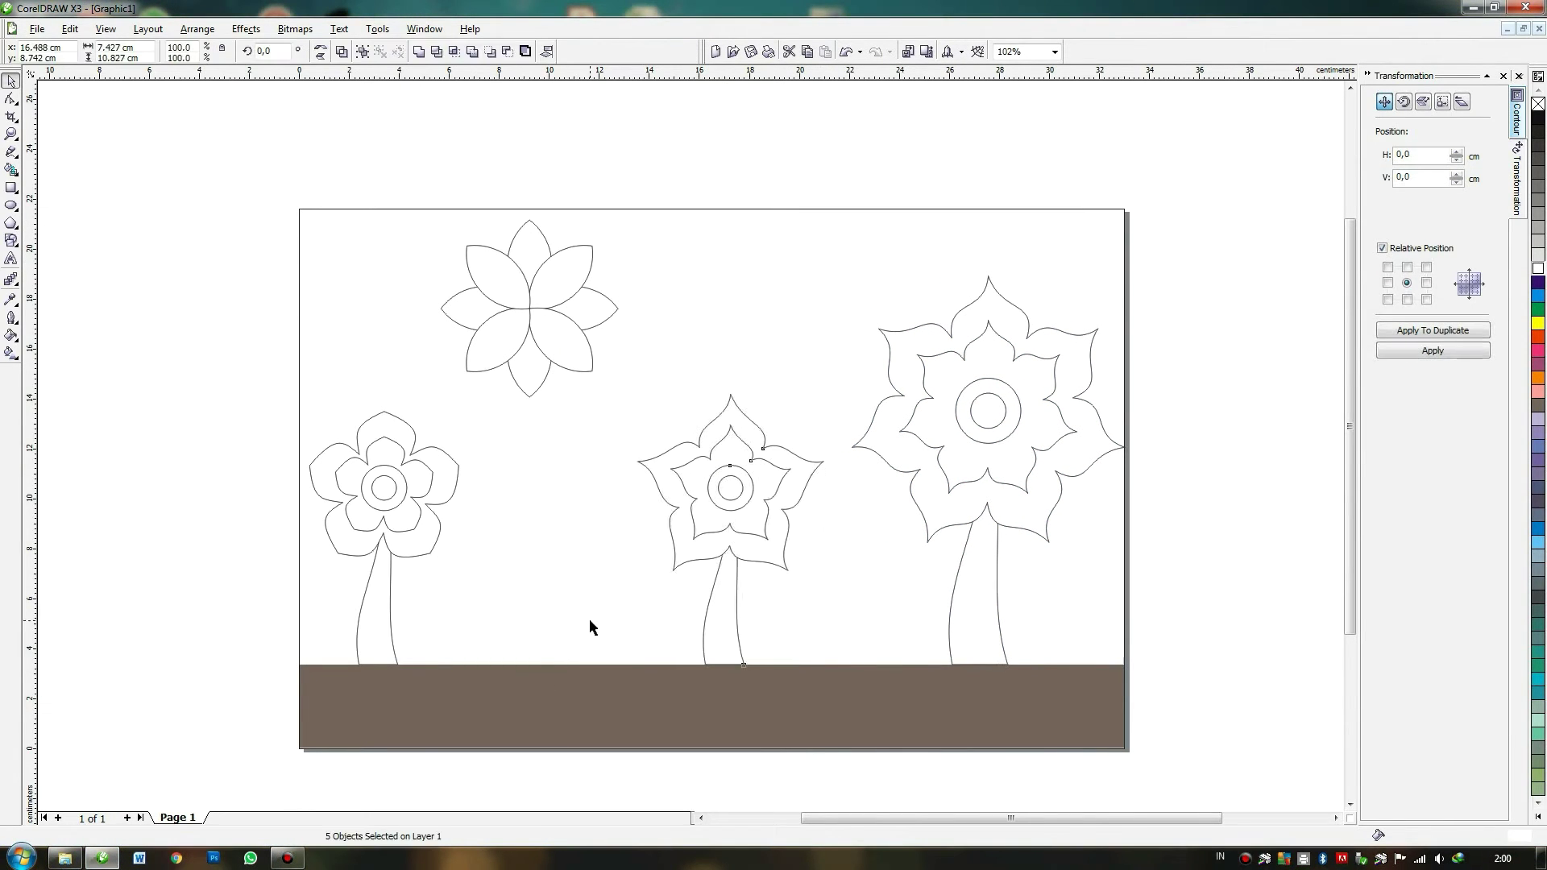
pyautogui.moveTo(700, 389); pyautogui.dragTo(719, 446)
pyautogui.click(757, 299)
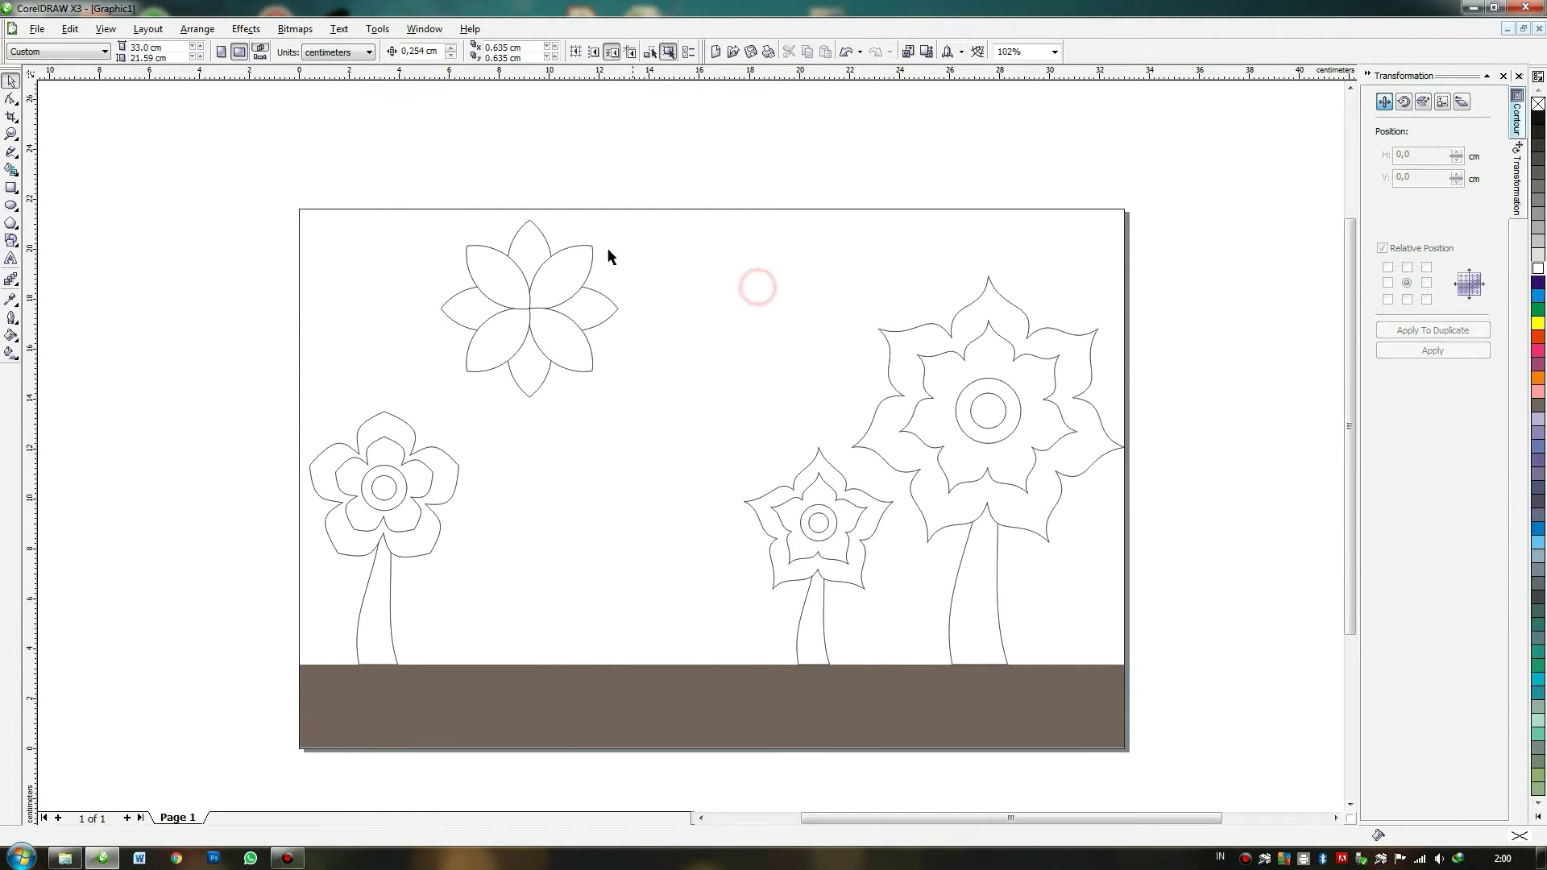
# Duplicate the first flower's stem onto the empty ground between the two five-petal flowers.
pyautogui.moveTo(668, 180); pyautogui.dragTo(463, 442)
pyautogui.click(653, 422)
pyautogui.moveTo(380, 604); pyautogui.dragTo(655, 640)
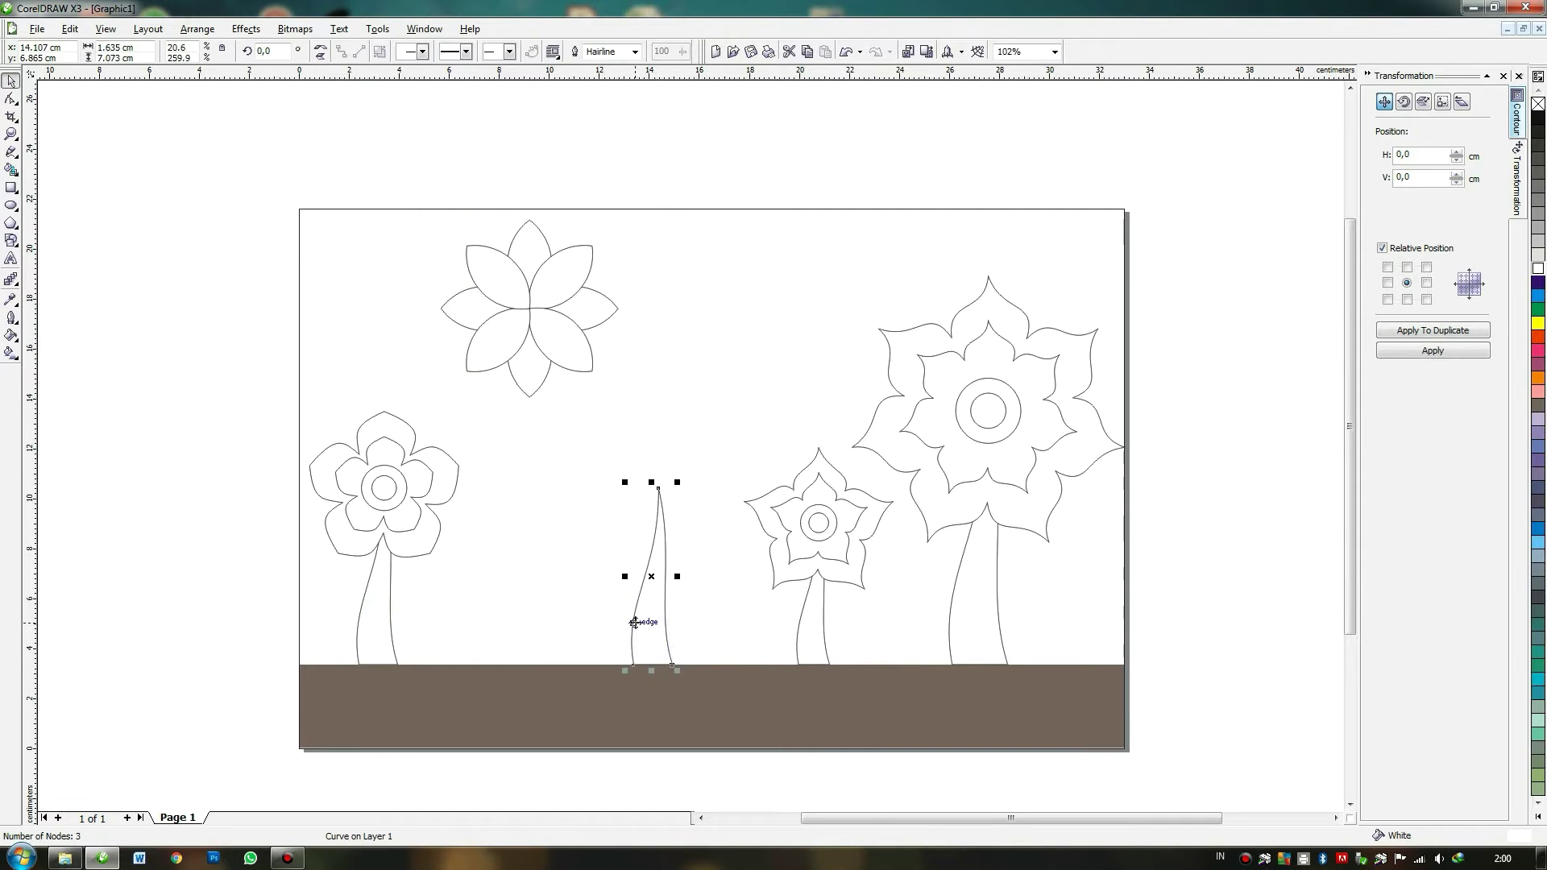
# Reshape both sides of the copied stem with the Shape tool so they bulge outward near the base.
pyautogui.scroll(2, 639, 622)
pyautogui.press('F10')
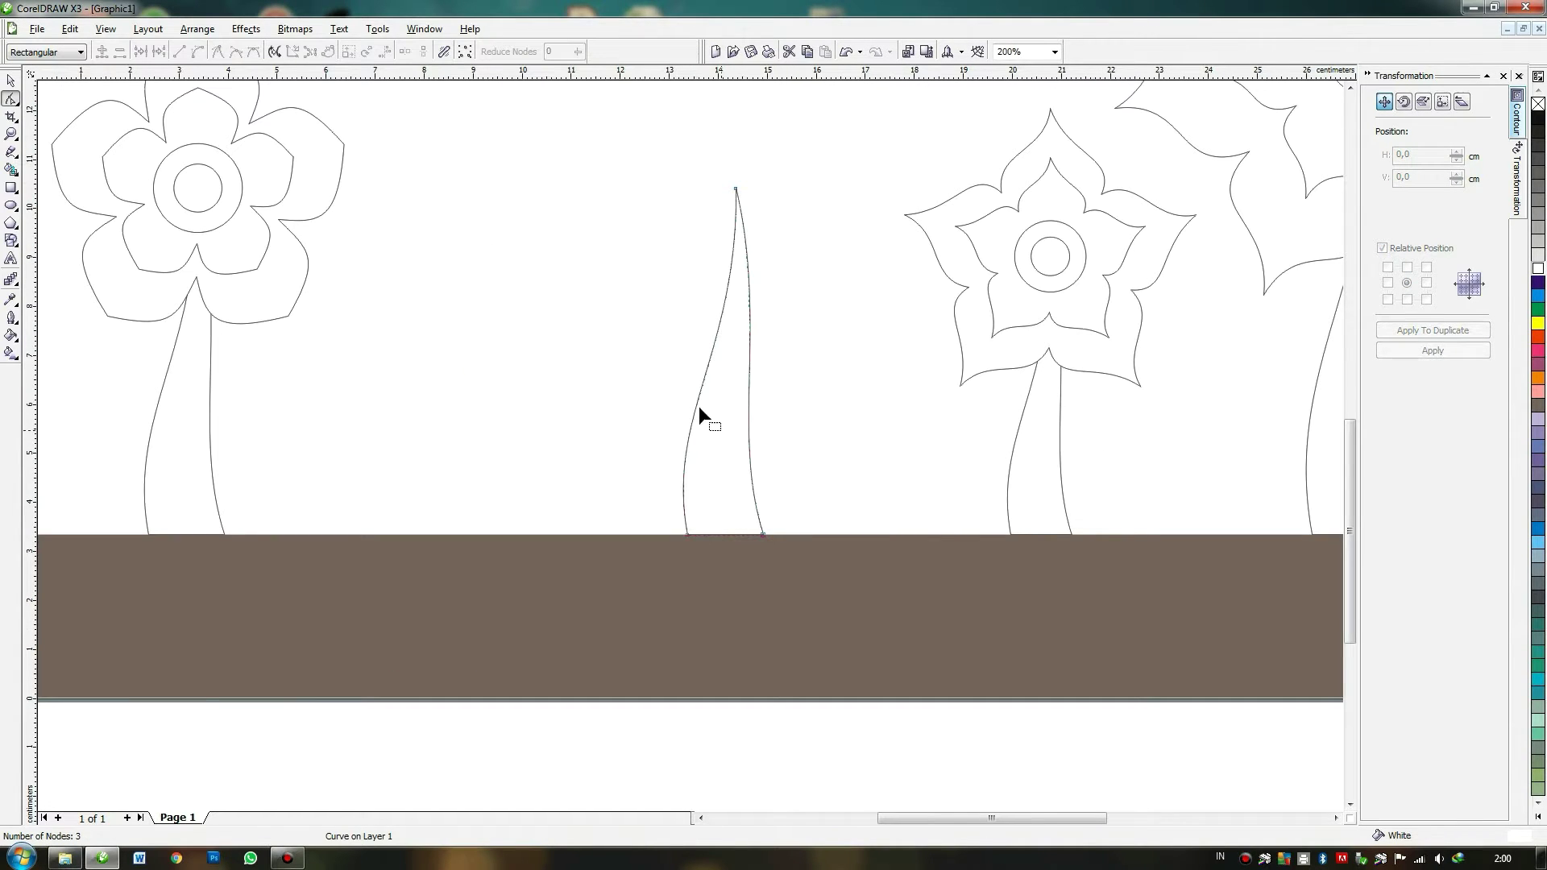
pyautogui.click(10, 81)
pyautogui.click(11, 98)
pyautogui.click(685, 534)
pyautogui.moveTo(665, 416); pyautogui.dragTo(645, 464)
pyautogui.click(763, 534)
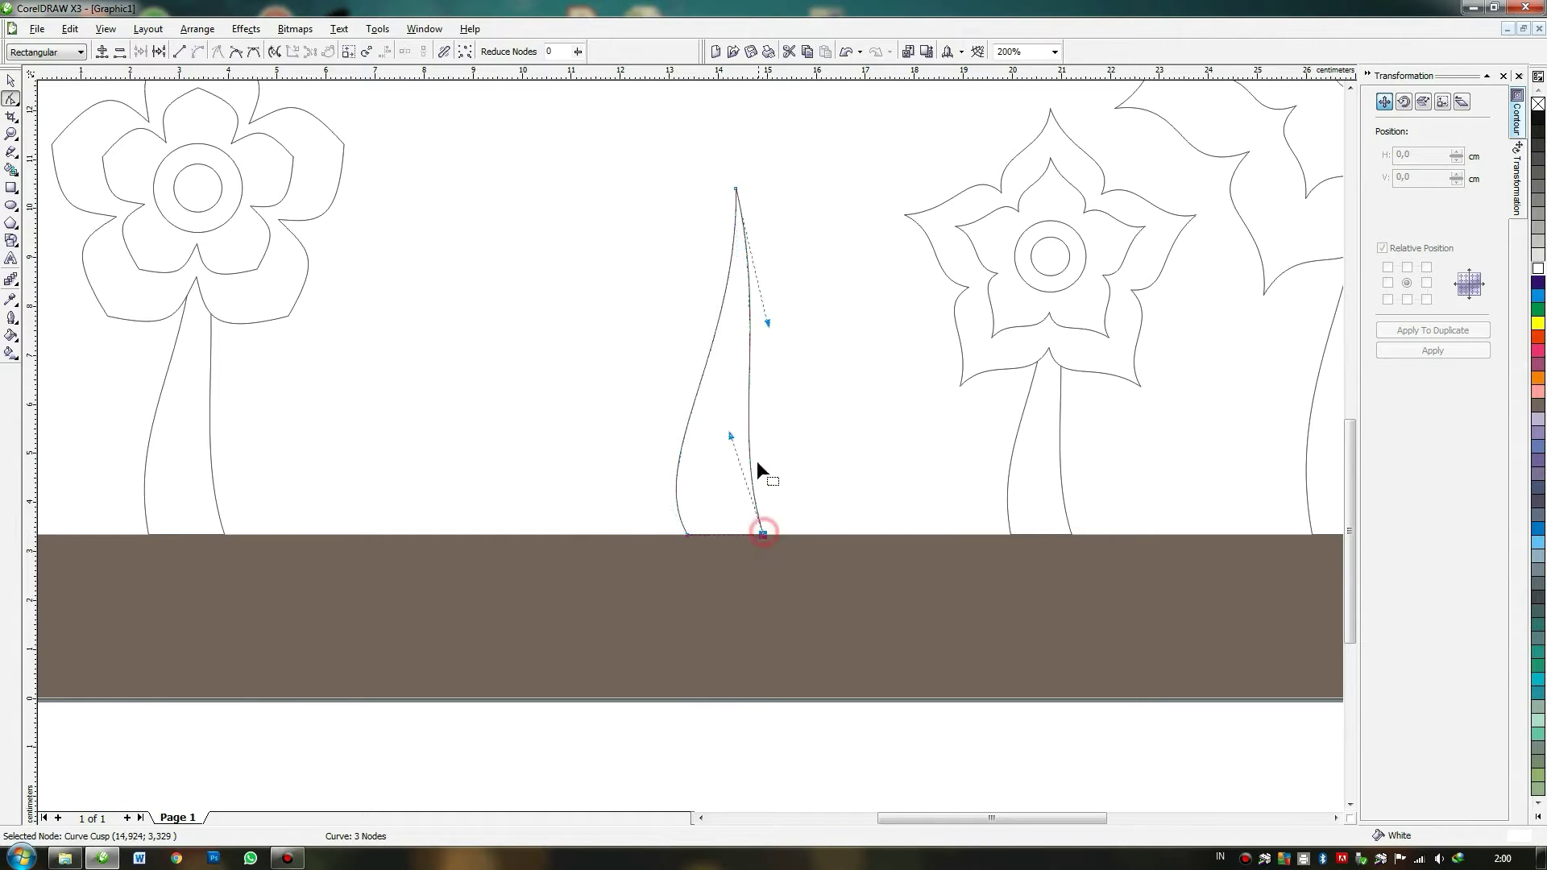
pyautogui.moveTo(731, 435); pyautogui.dragTo(780, 501)
pyautogui.moveTo(766, 322); pyautogui.dragTo(708, 456)
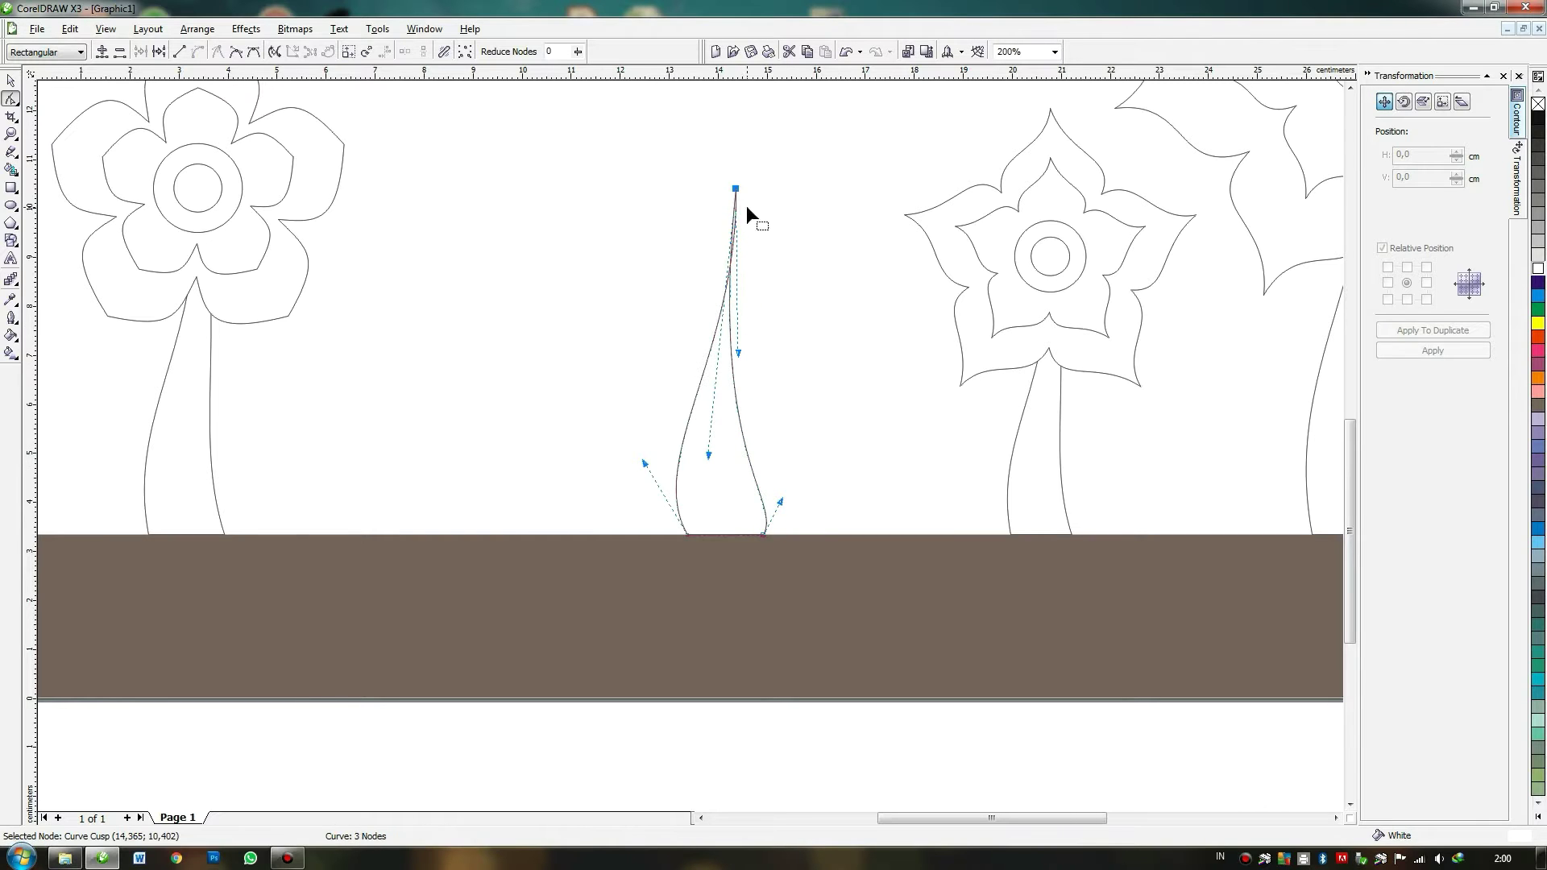
# Refine the curve handles at the copied stem's tip and lower left node so it tapers smoothly to a point.
pyautogui.moveTo(738, 353); pyautogui.dragTo(671, 400)
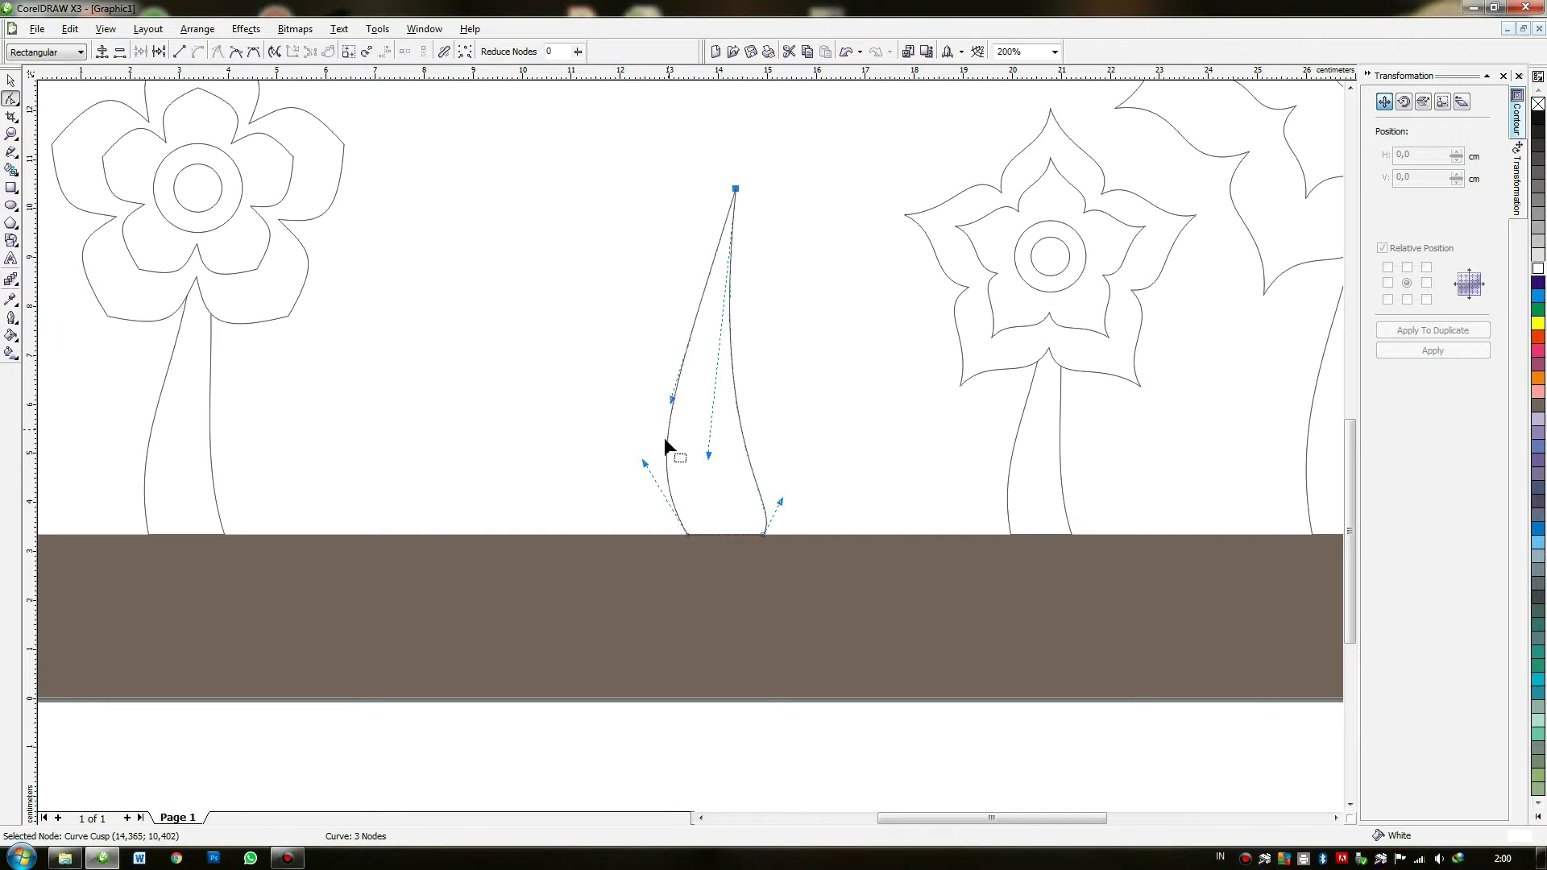
pyautogui.moveTo(645, 464); pyautogui.dragTo(670, 498)
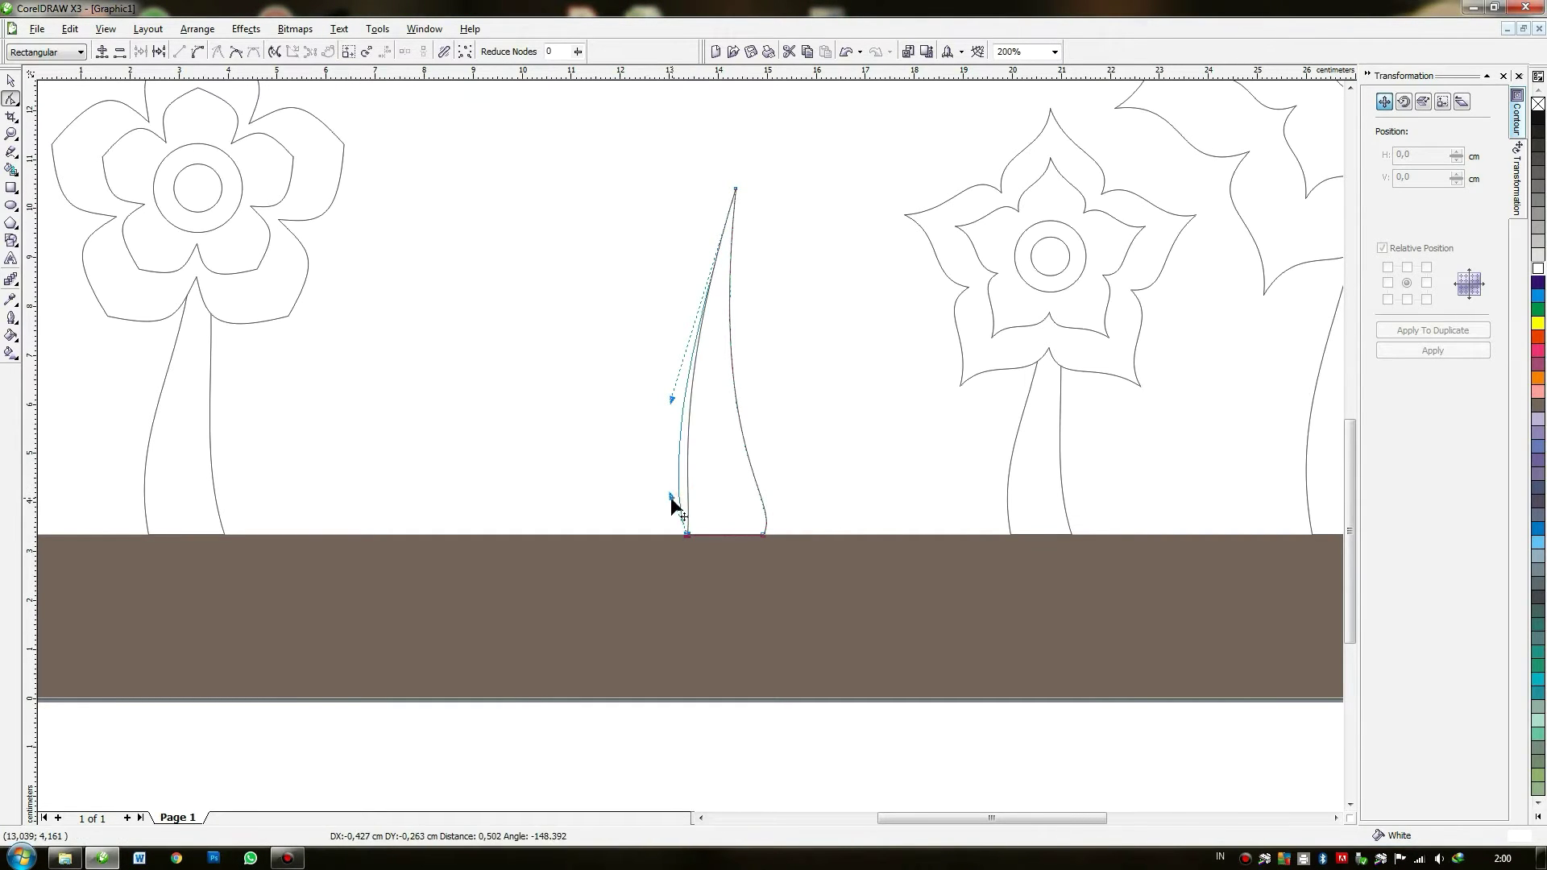
pyautogui.moveTo(672, 400); pyautogui.dragTo(731, 440)
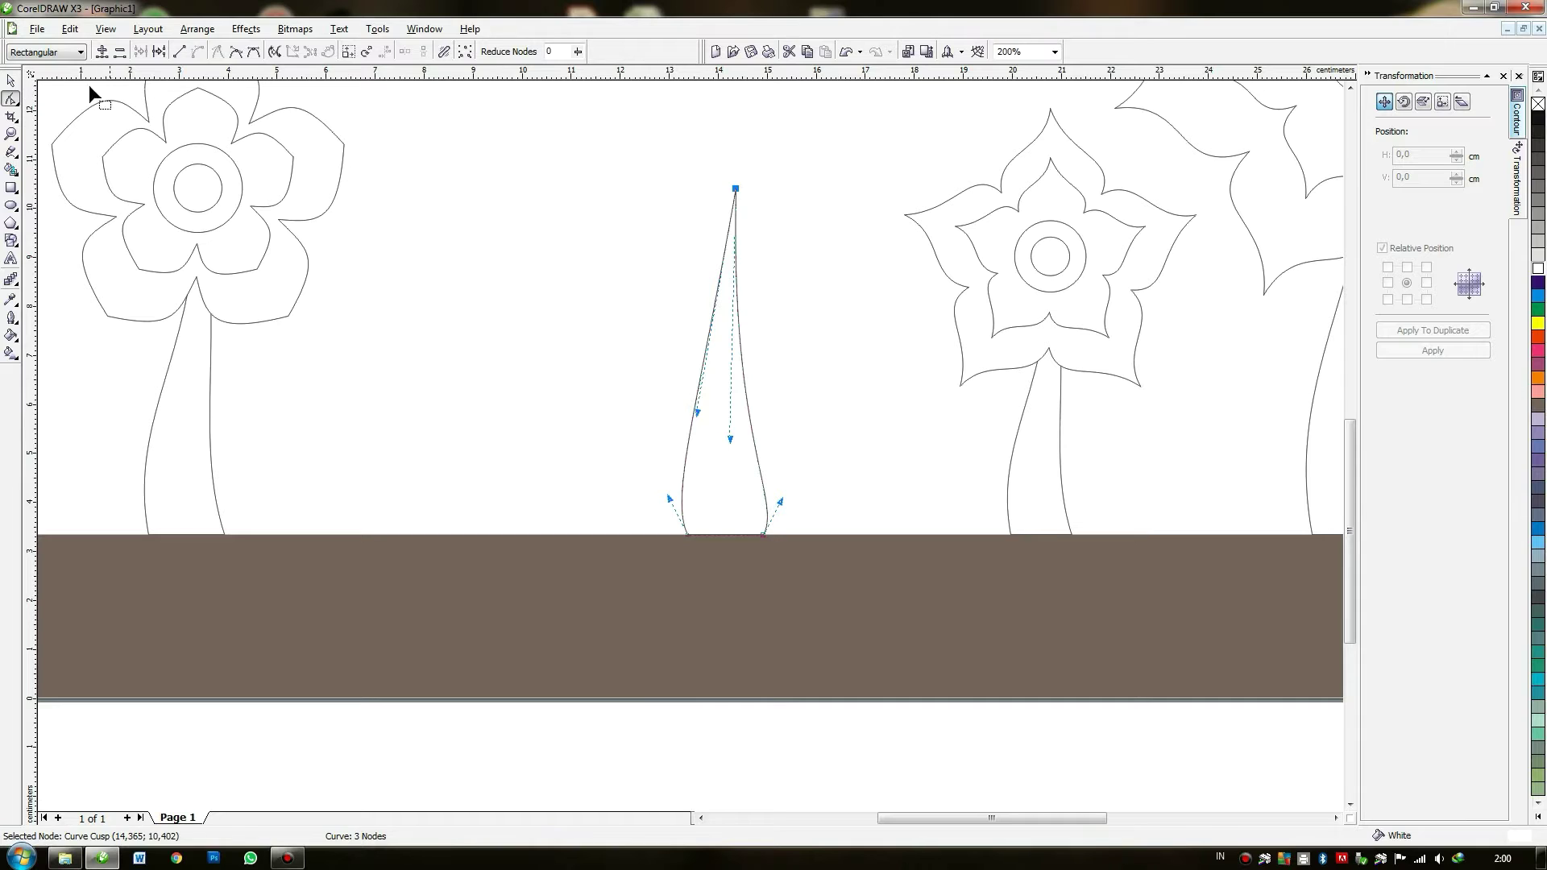
pyautogui.click(11, 81)
pyautogui.press('F3')
pyautogui.click(723, 373)
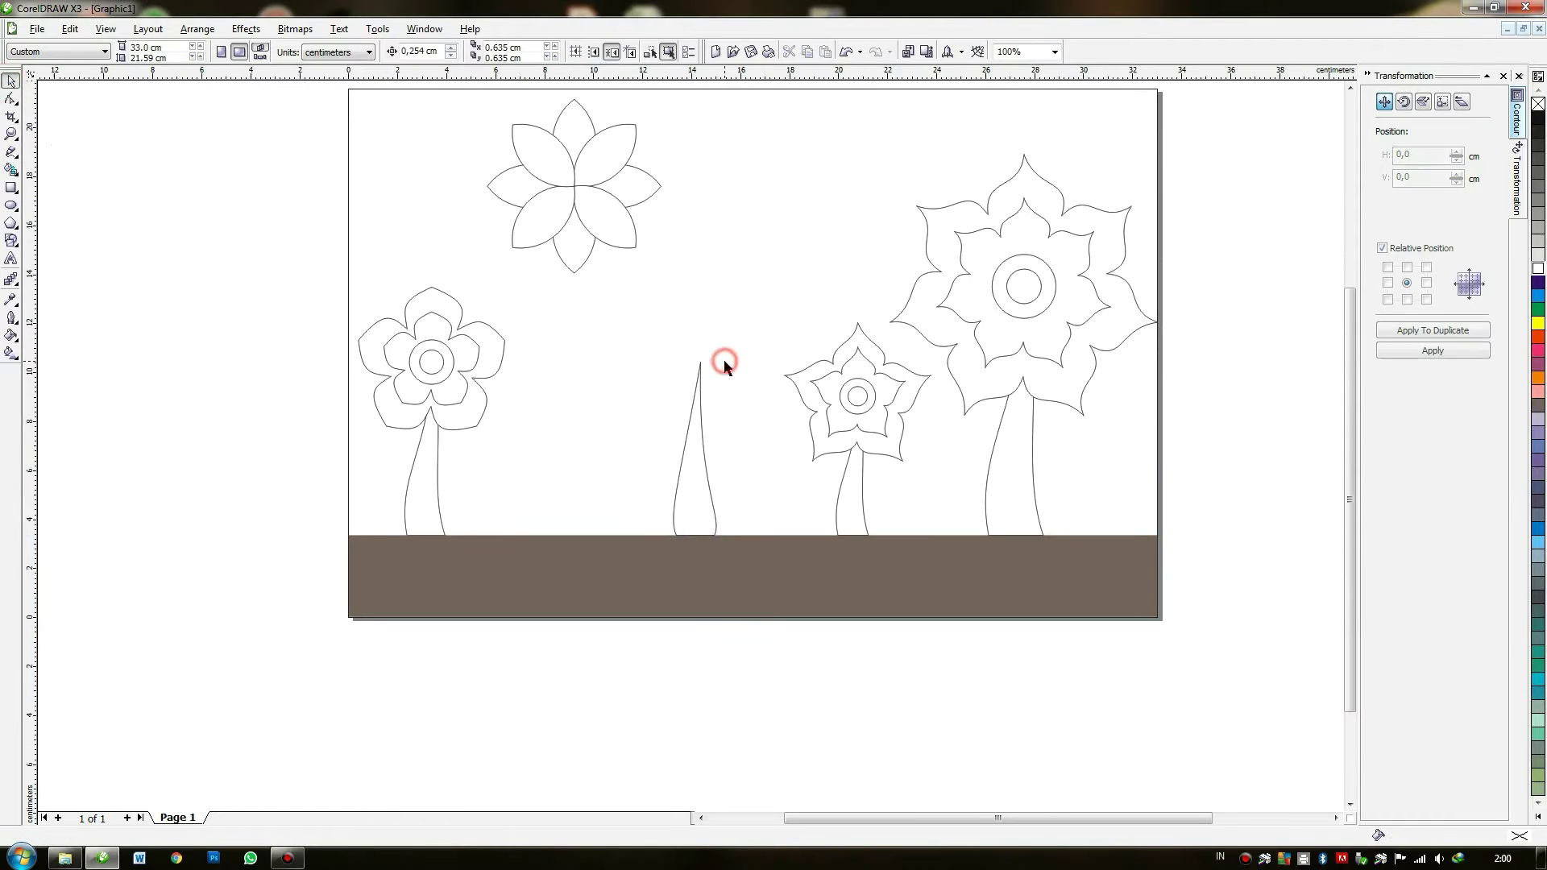
# Mirror the tapered stem horizontally.
pyautogui.scroll(2, 690, 443)
pyautogui.click(668, 457)
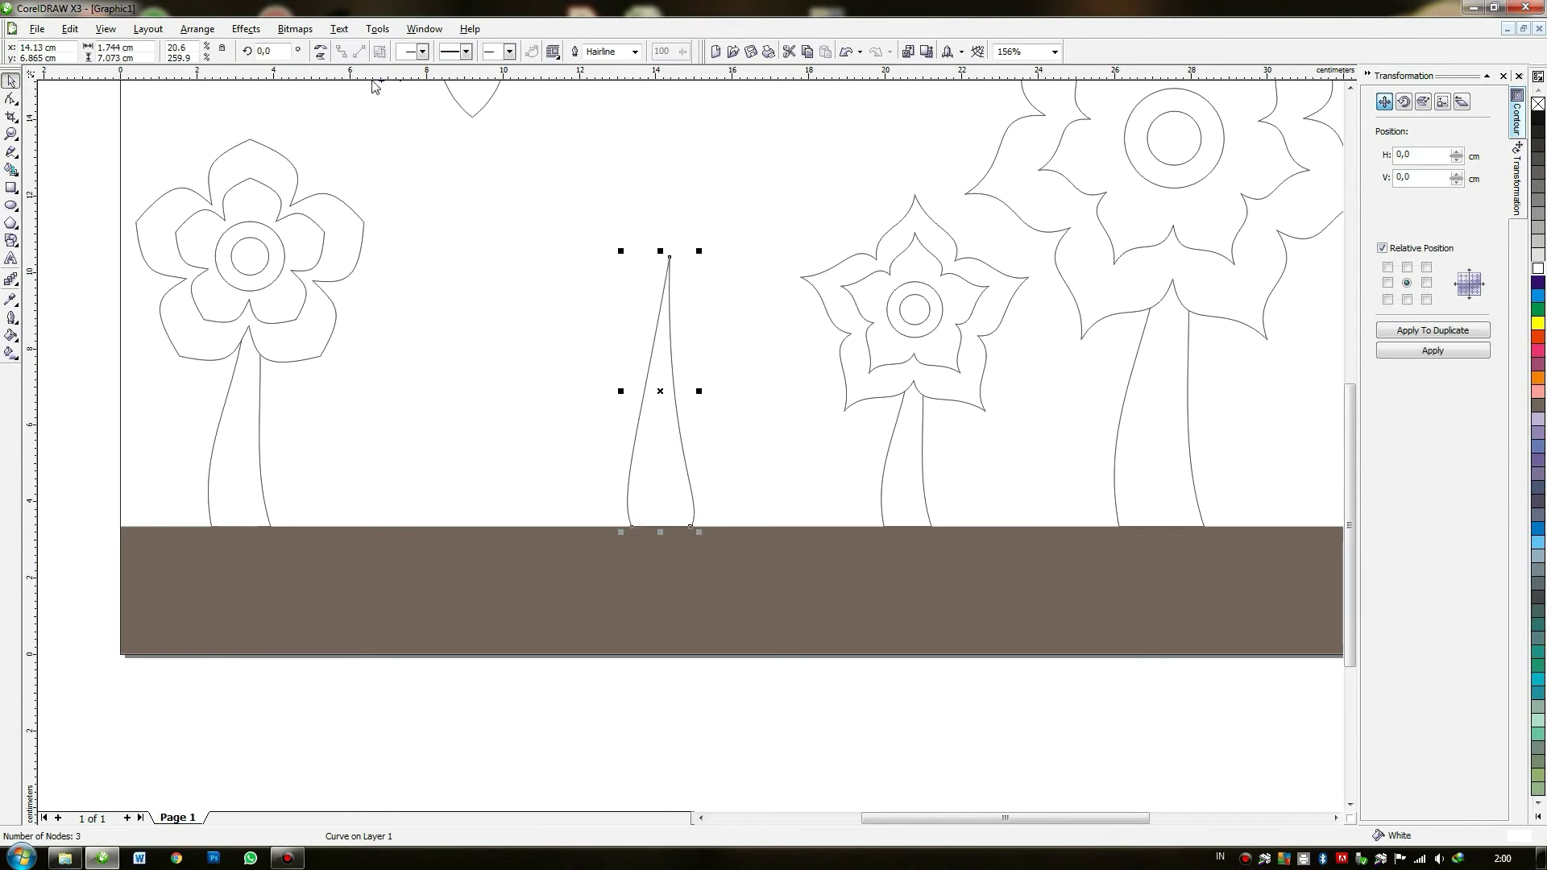
pyautogui.click(320, 51)
pyautogui.click(786, 277)
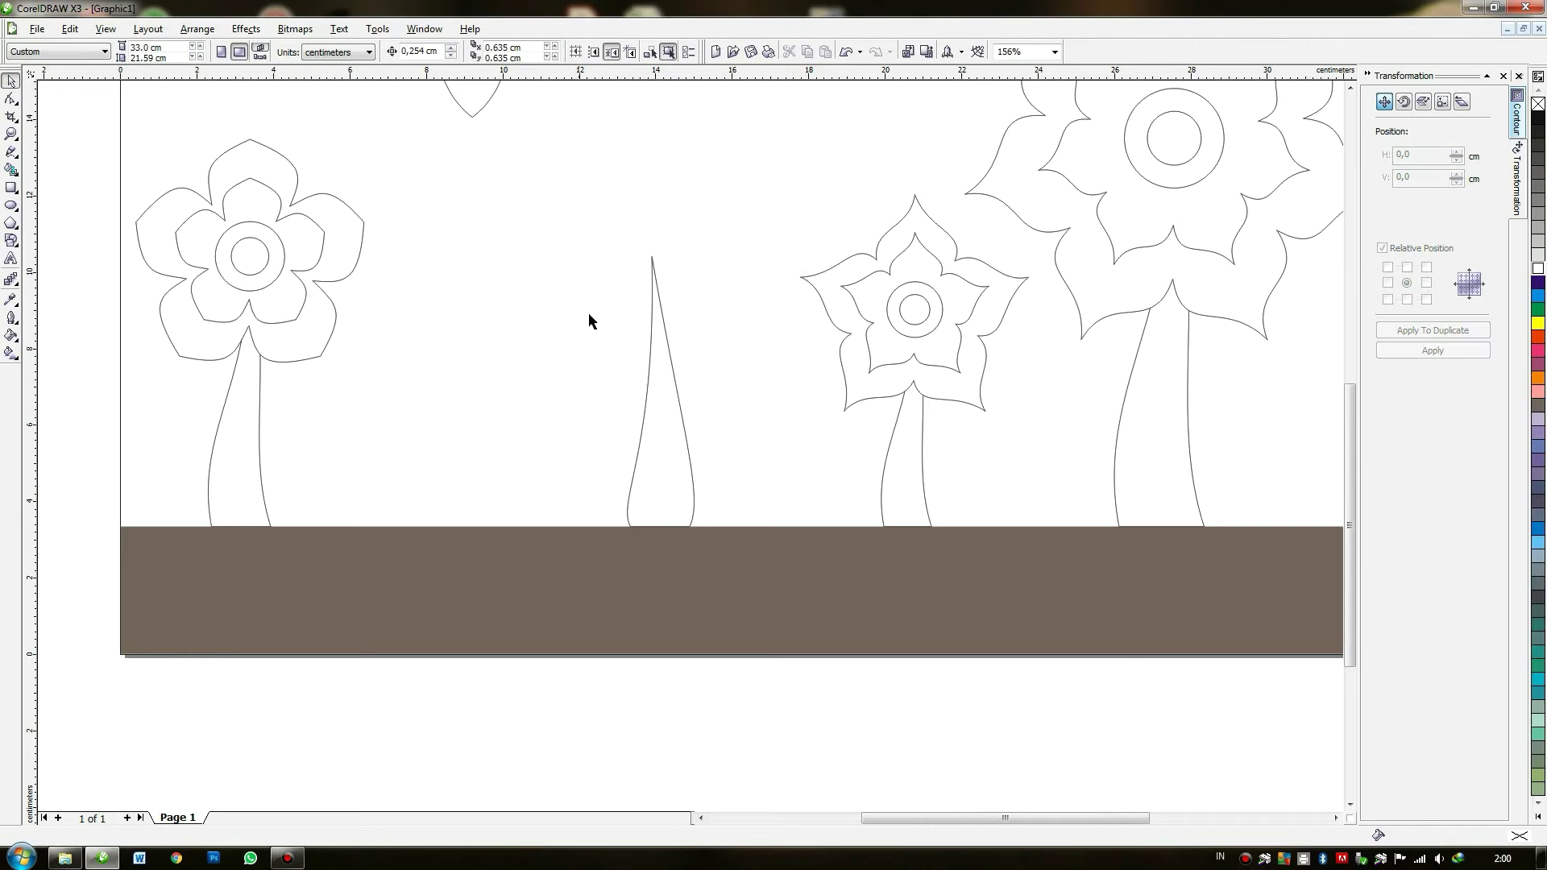
# Move both petal groups of the eight-petal flower so their centre sits on the tapered stem's tip.
pyautogui.scroll(-2, 691, 449)
pyautogui.moveTo(742, 117); pyautogui.dragTo(467, 356)
pyautogui.moveTo(618, 260); pyautogui.dragTo(651, 393)
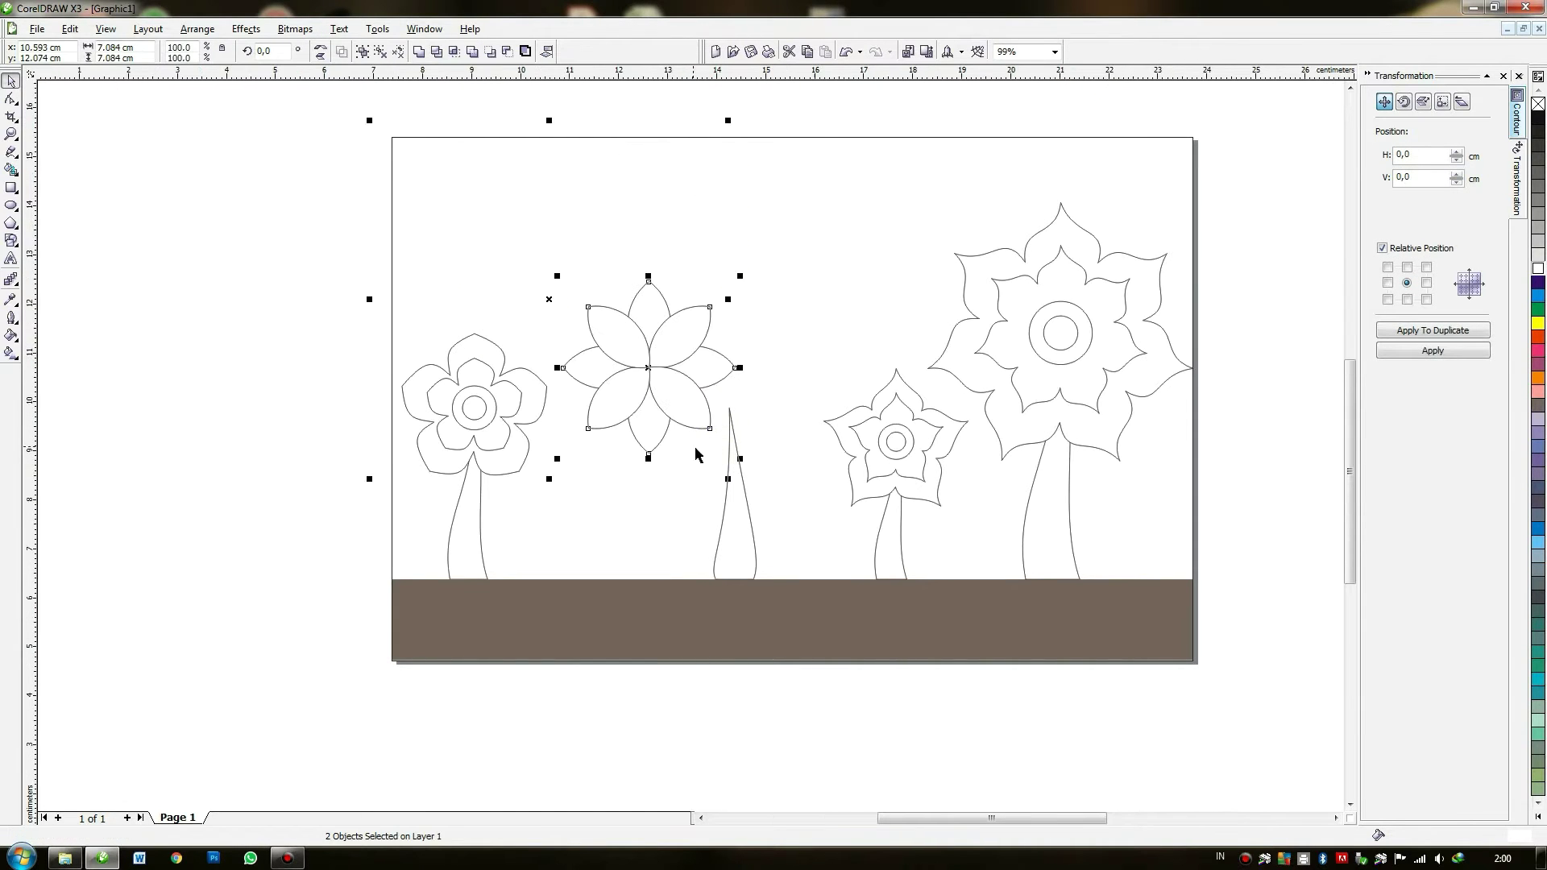
pyautogui.scroll(3, 729, 439)
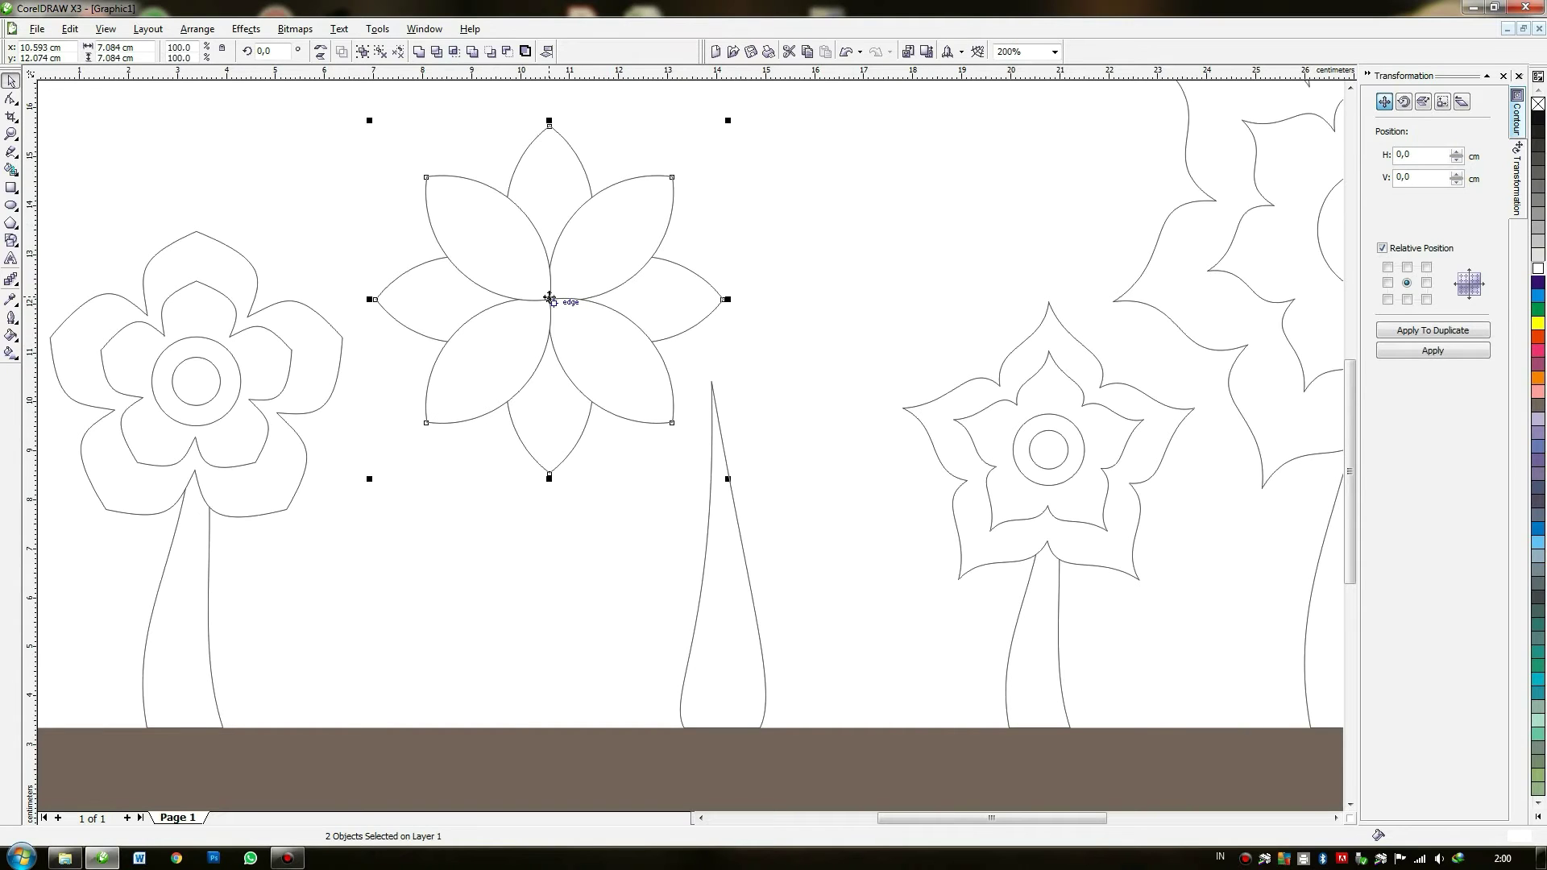
pyautogui.moveTo(549, 299); pyautogui.dragTo(711, 382)
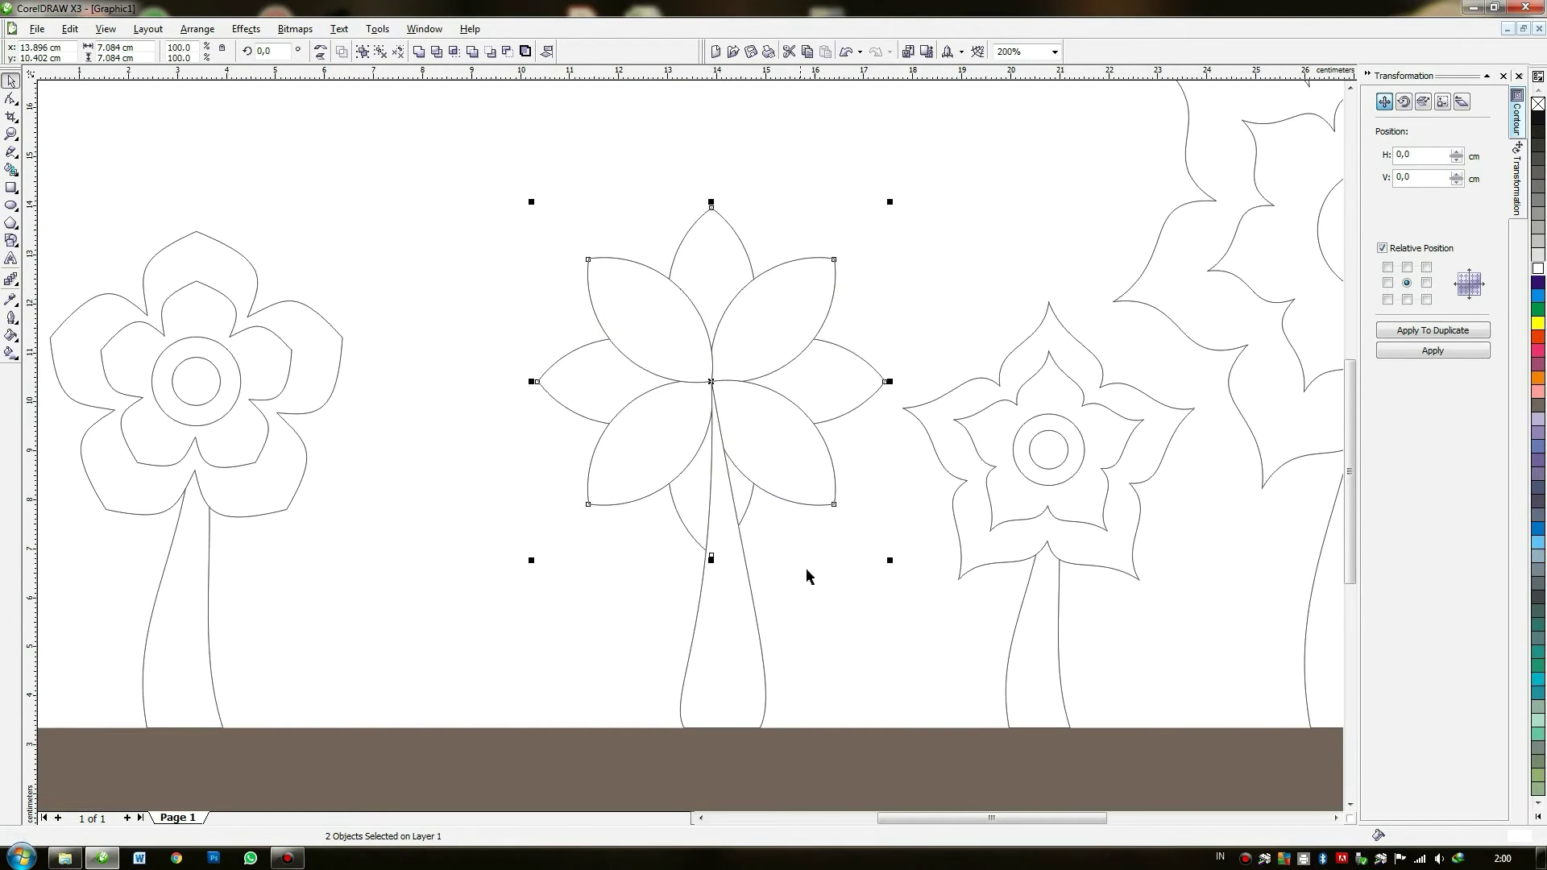
# Send the tapered stem to the back, behind the eight-petal flower.
pyautogui.click(834, 596)
pyautogui.click(731, 618)
pyautogui.hotkey('shift', 'pagedown')
pyautogui.click(864, 595)
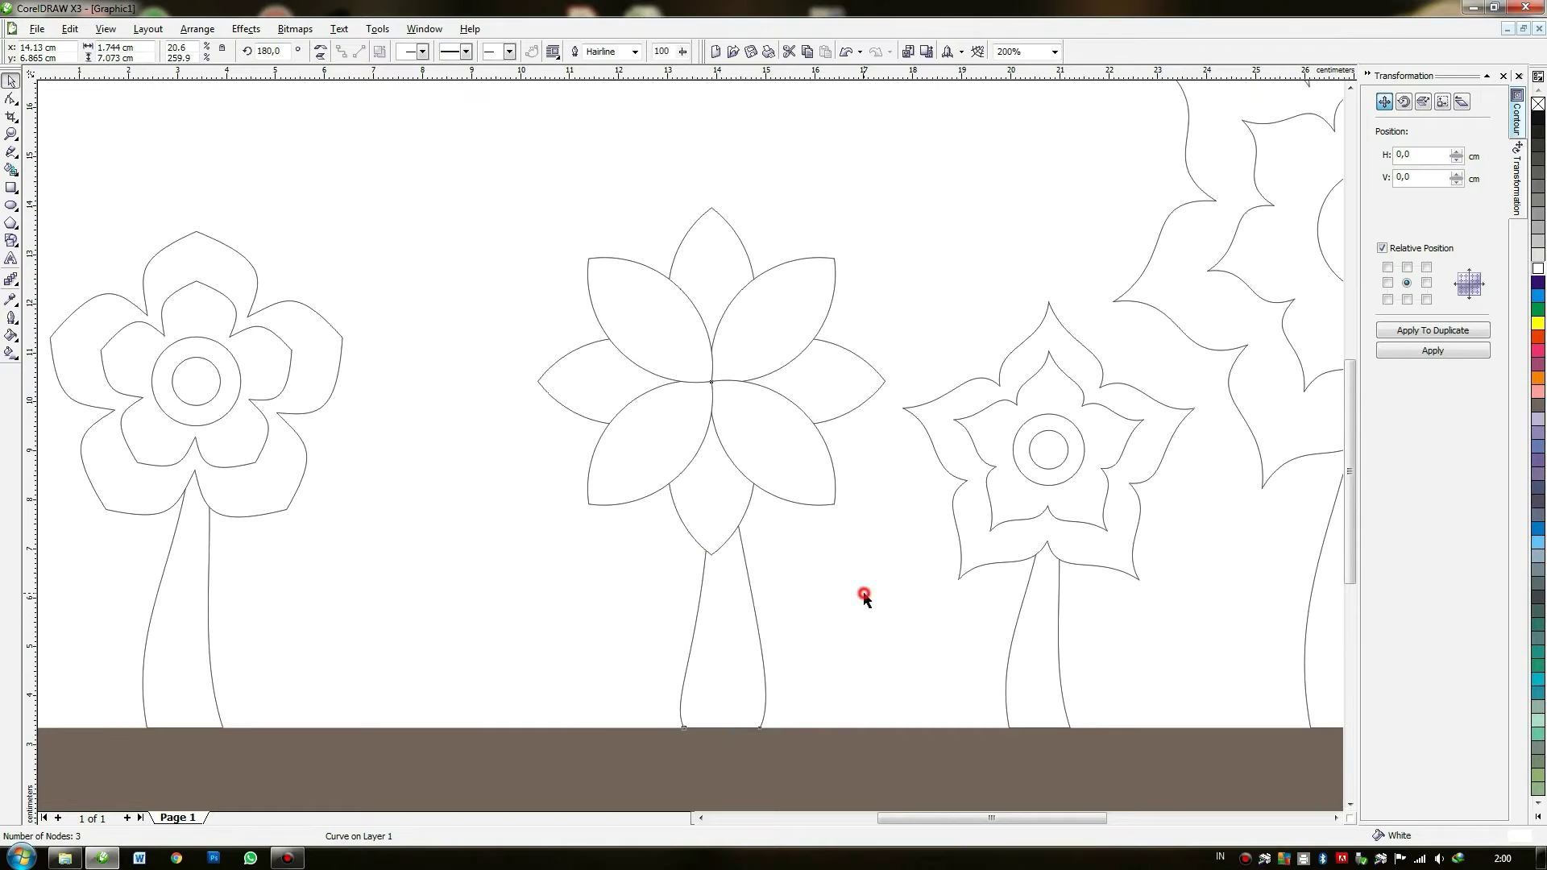
# Rotate the eight-petal flower head 15° clockwise and shrink it around its centre to about 5.26 cm across.
pyautogui.moveTo(860, 314); pyautogui.dragTo(506, 582)
pyautogui.click(681, 331)
pyautogui.moveTo(533, 203); pyautogui.dragTo(619, 179)
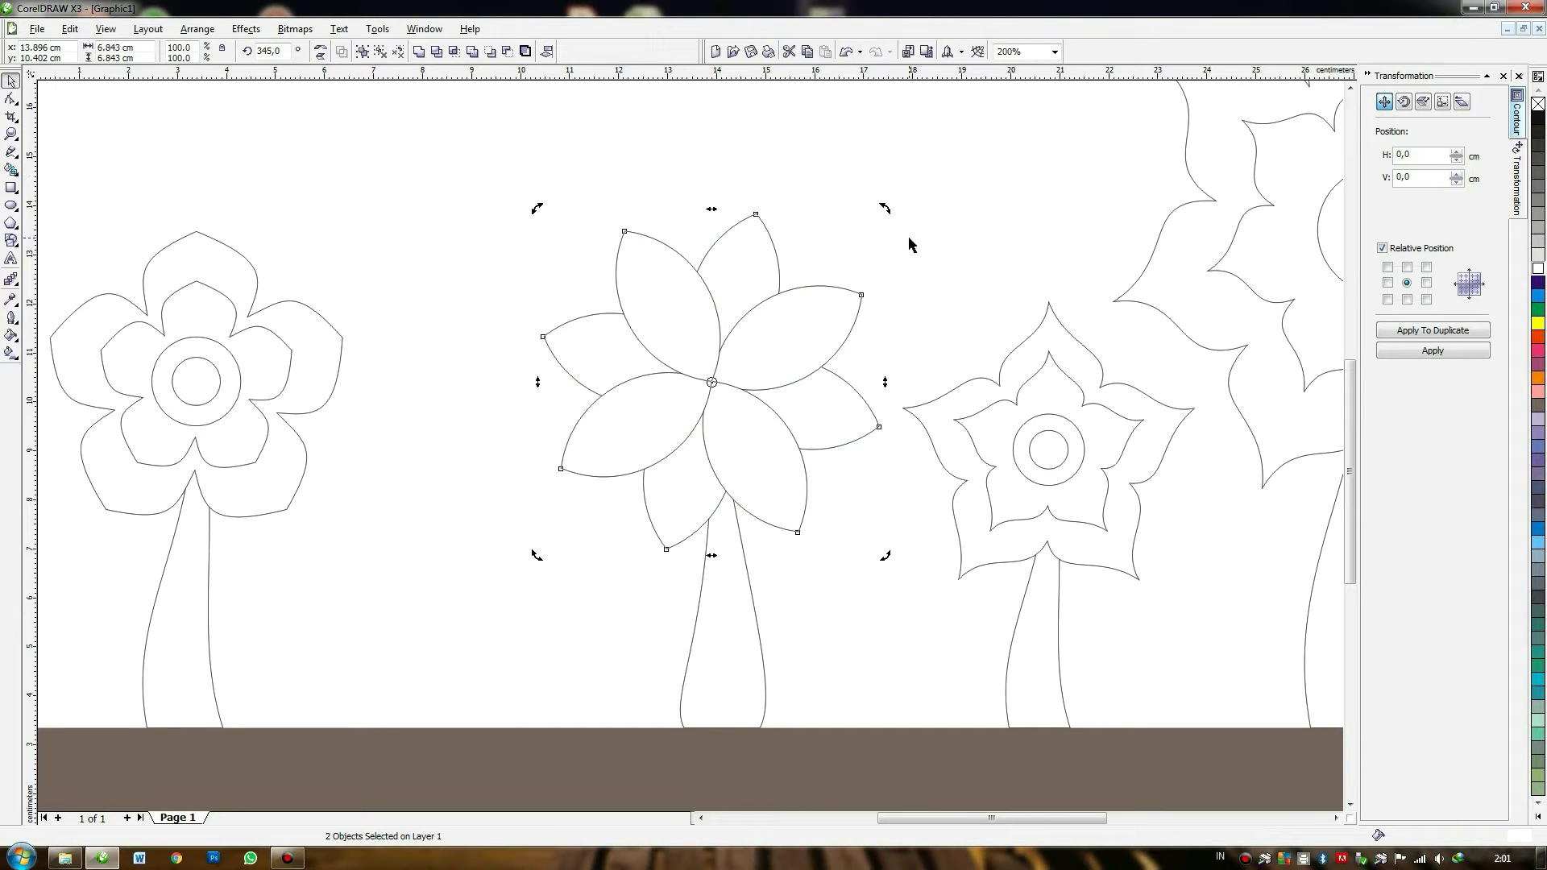
pyautogui.click(798, 322)
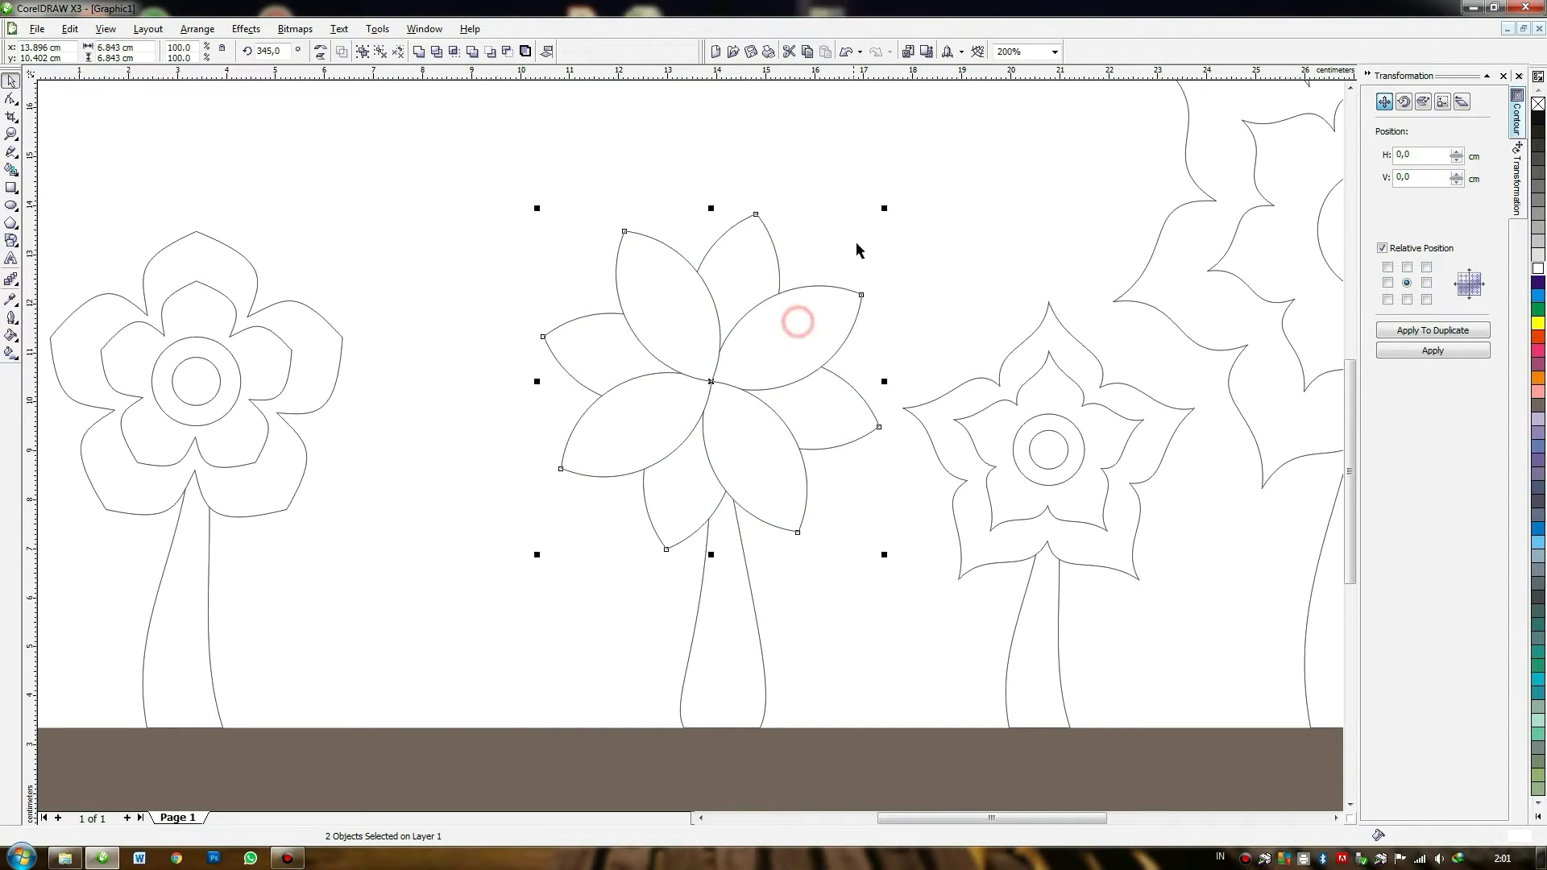
pyautogui.moveTo(884, 209); pyautogui.dragTo(893, 255)
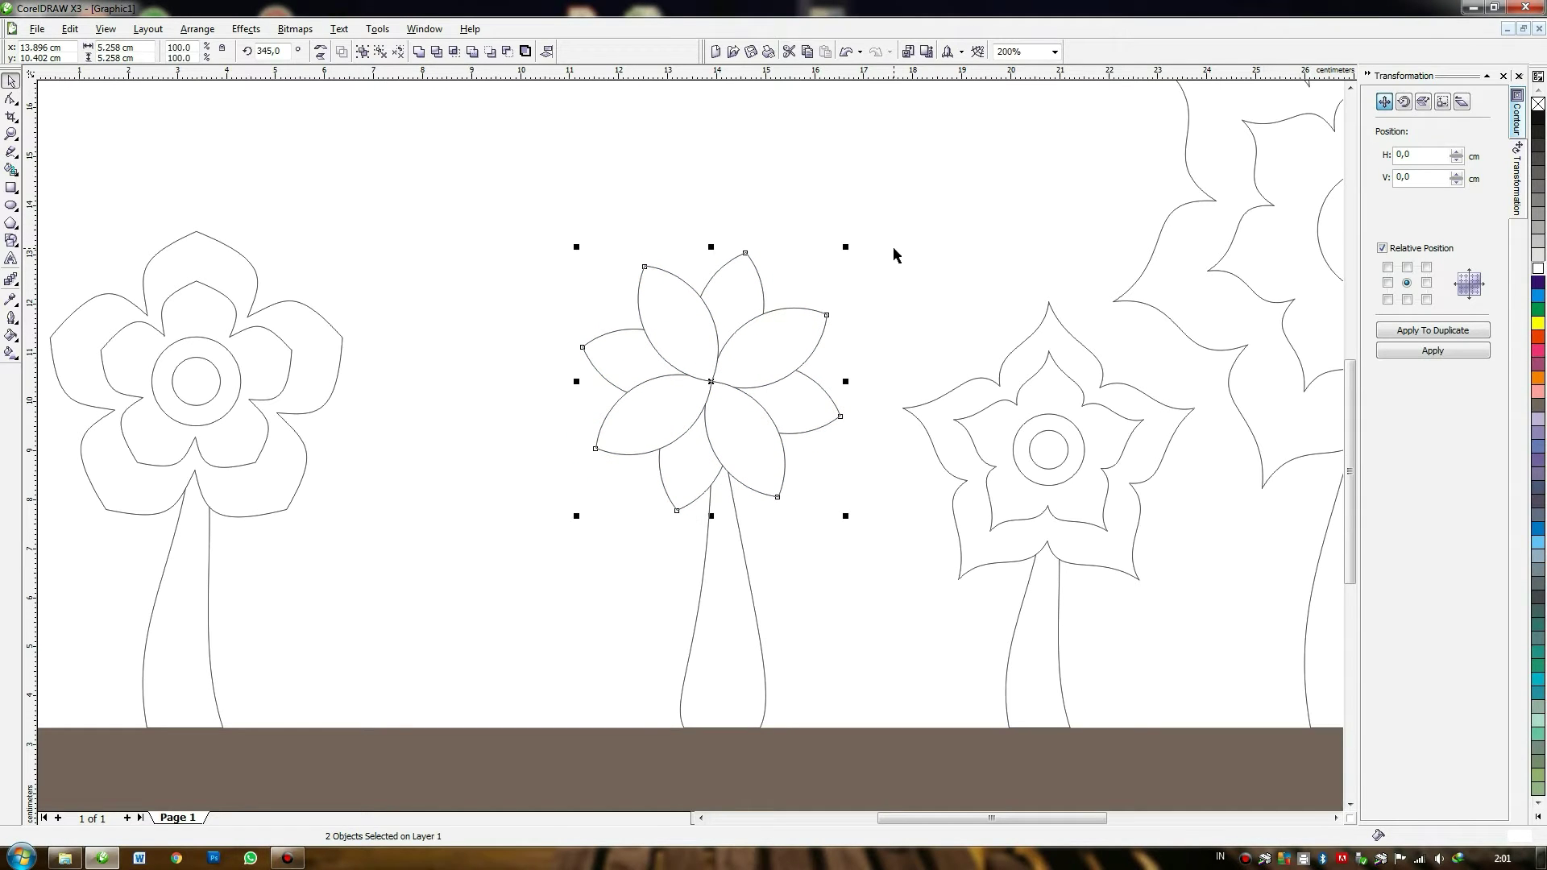
# Move the eight-petal flower with its stem about 1 cm to the right and enlarge it proportionally to about 5.96 cm wide.
pyautogui.moveTo(901, 181); pyautogui.dragTo(526, 800)
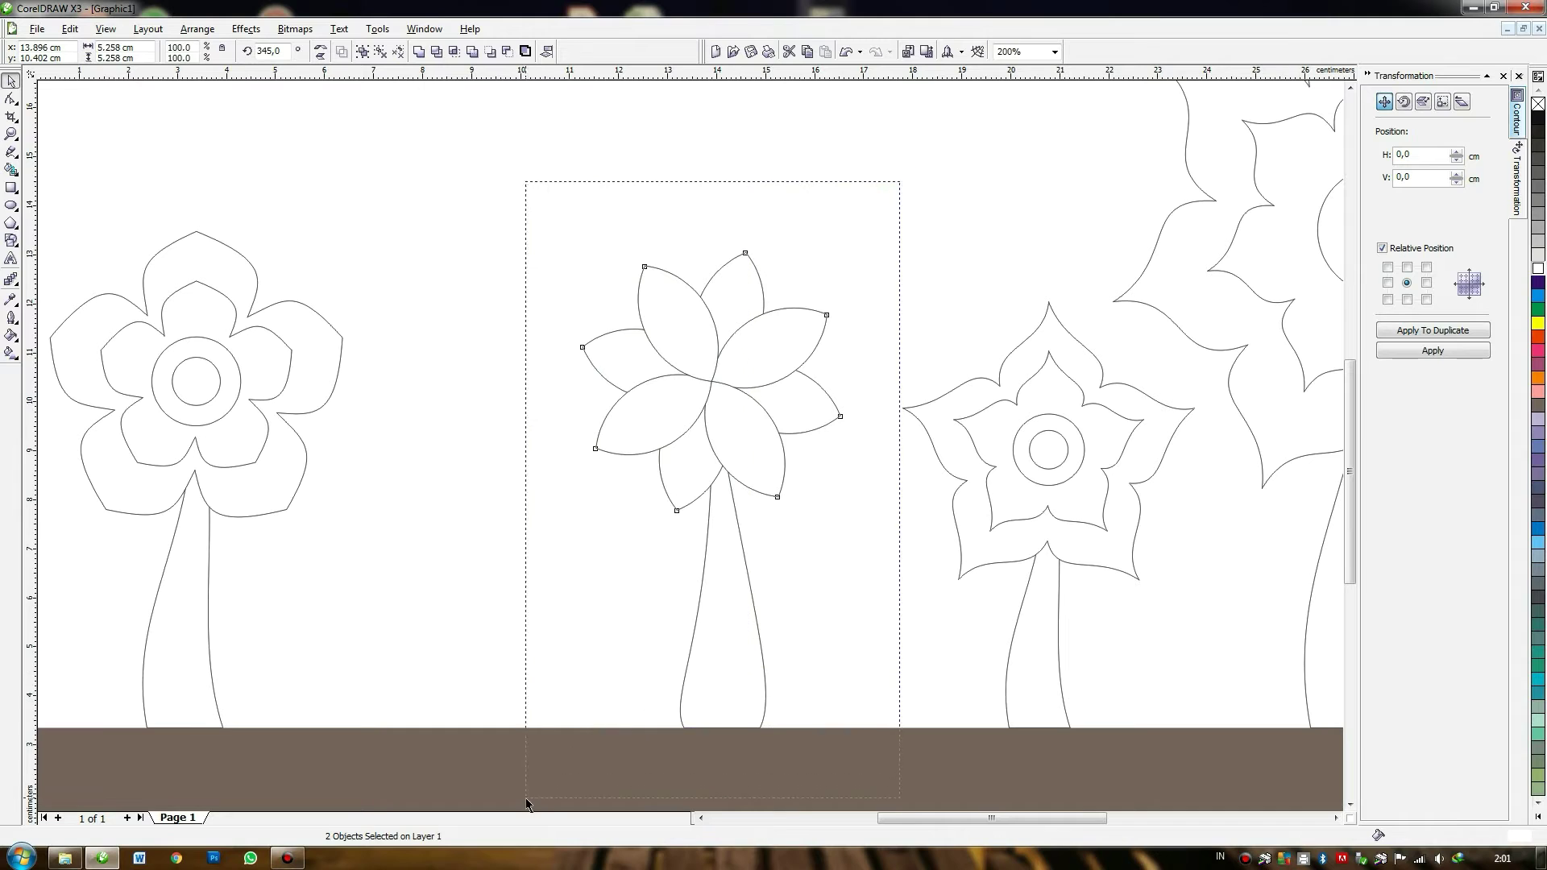
pyautogui.moveTo(682, 687); pyautogui.dragTo(731, 687)
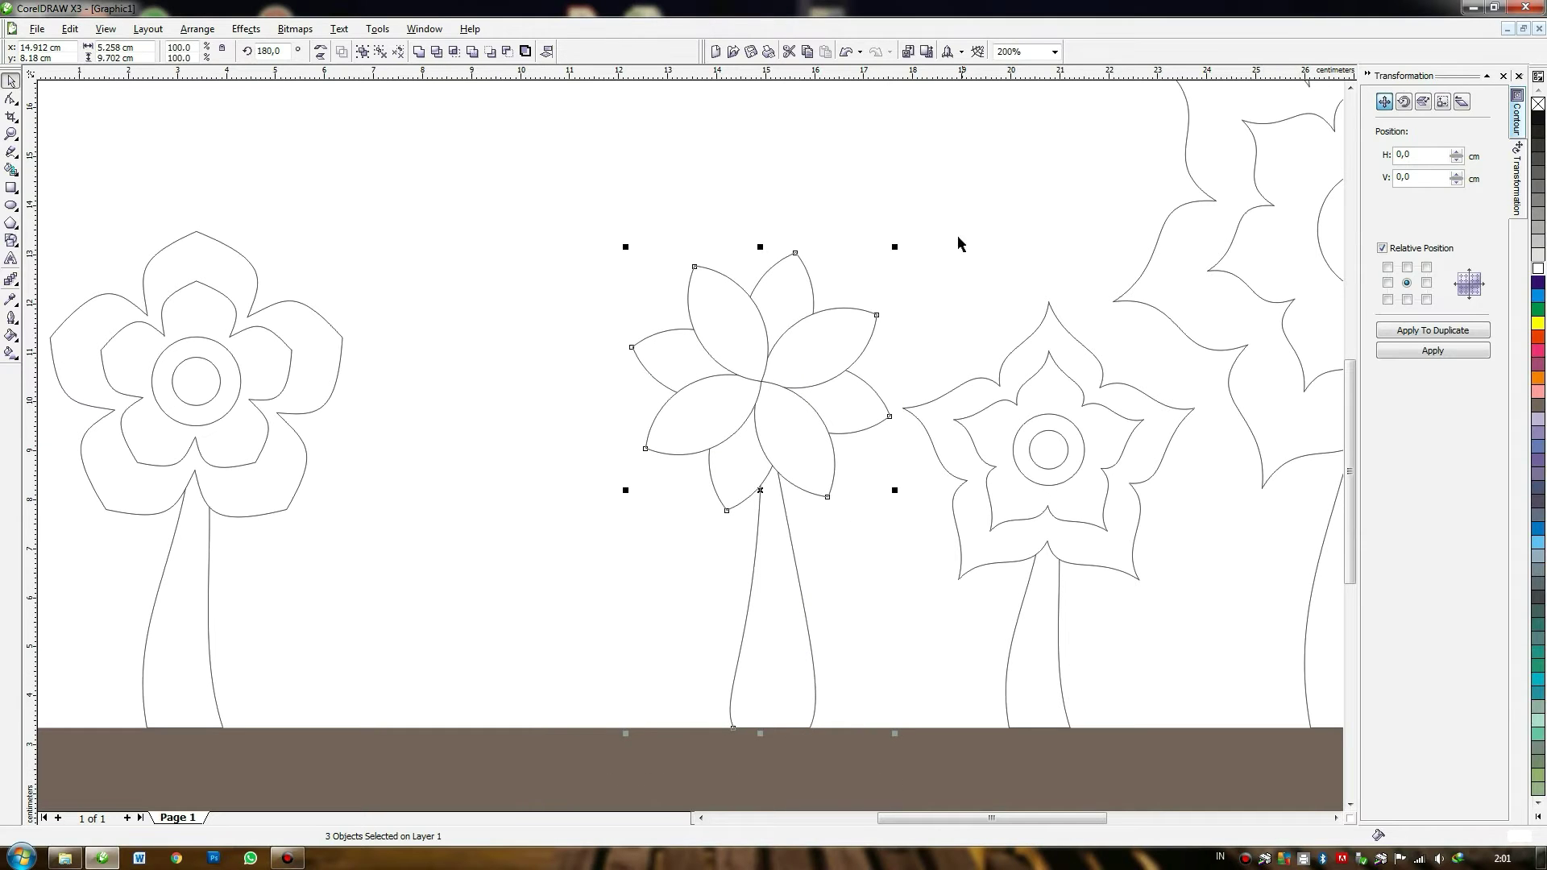
pyautogui.moveTo(895, 246); pyautogui.dragTo(952, 184)
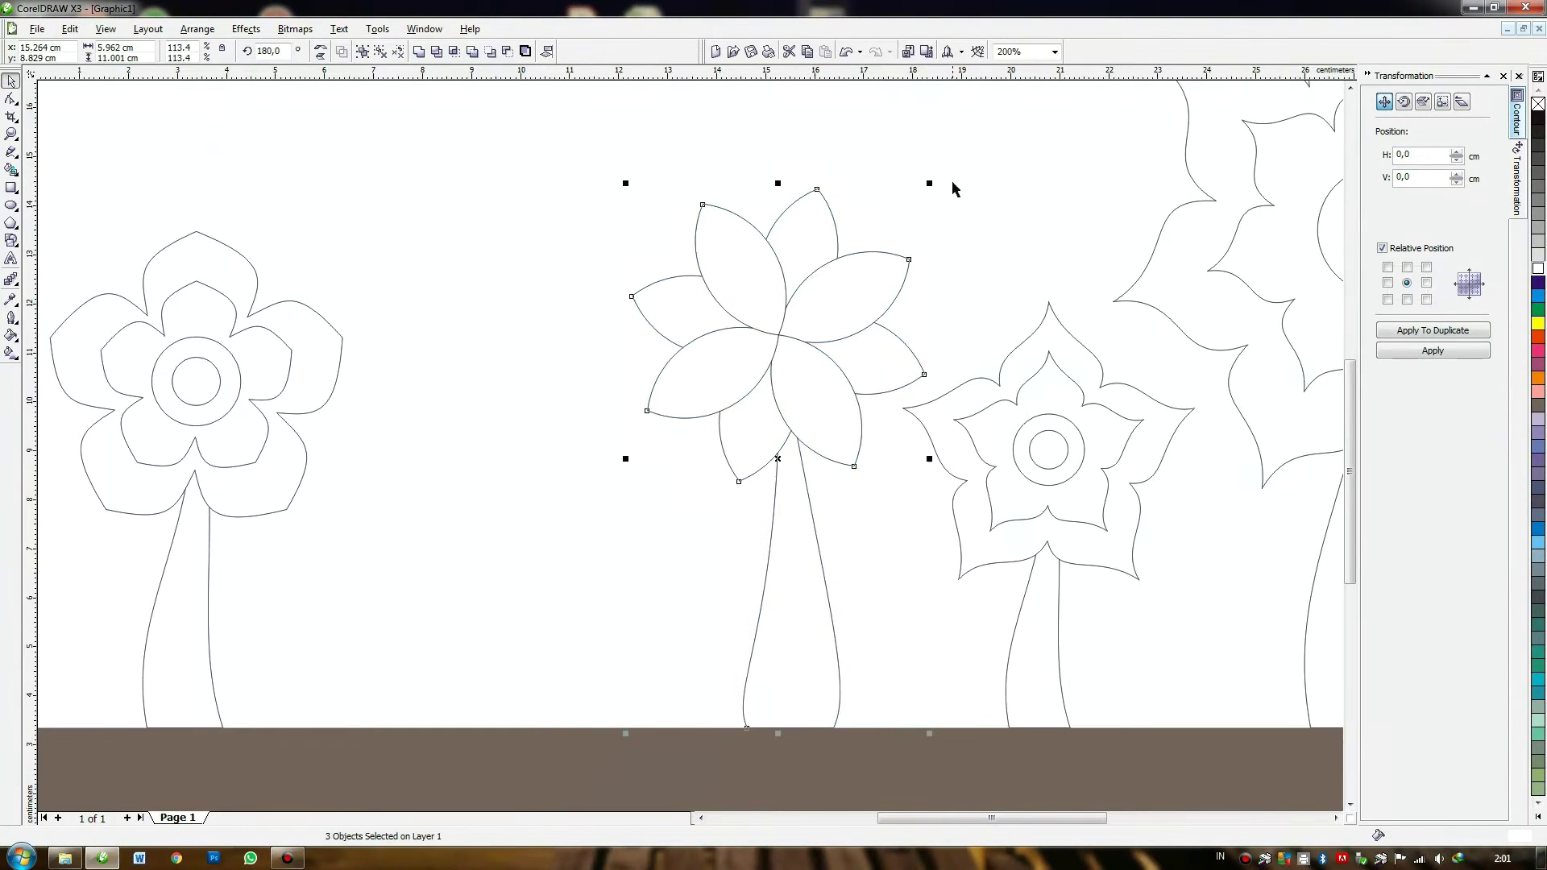
pyautogui.press('Left')
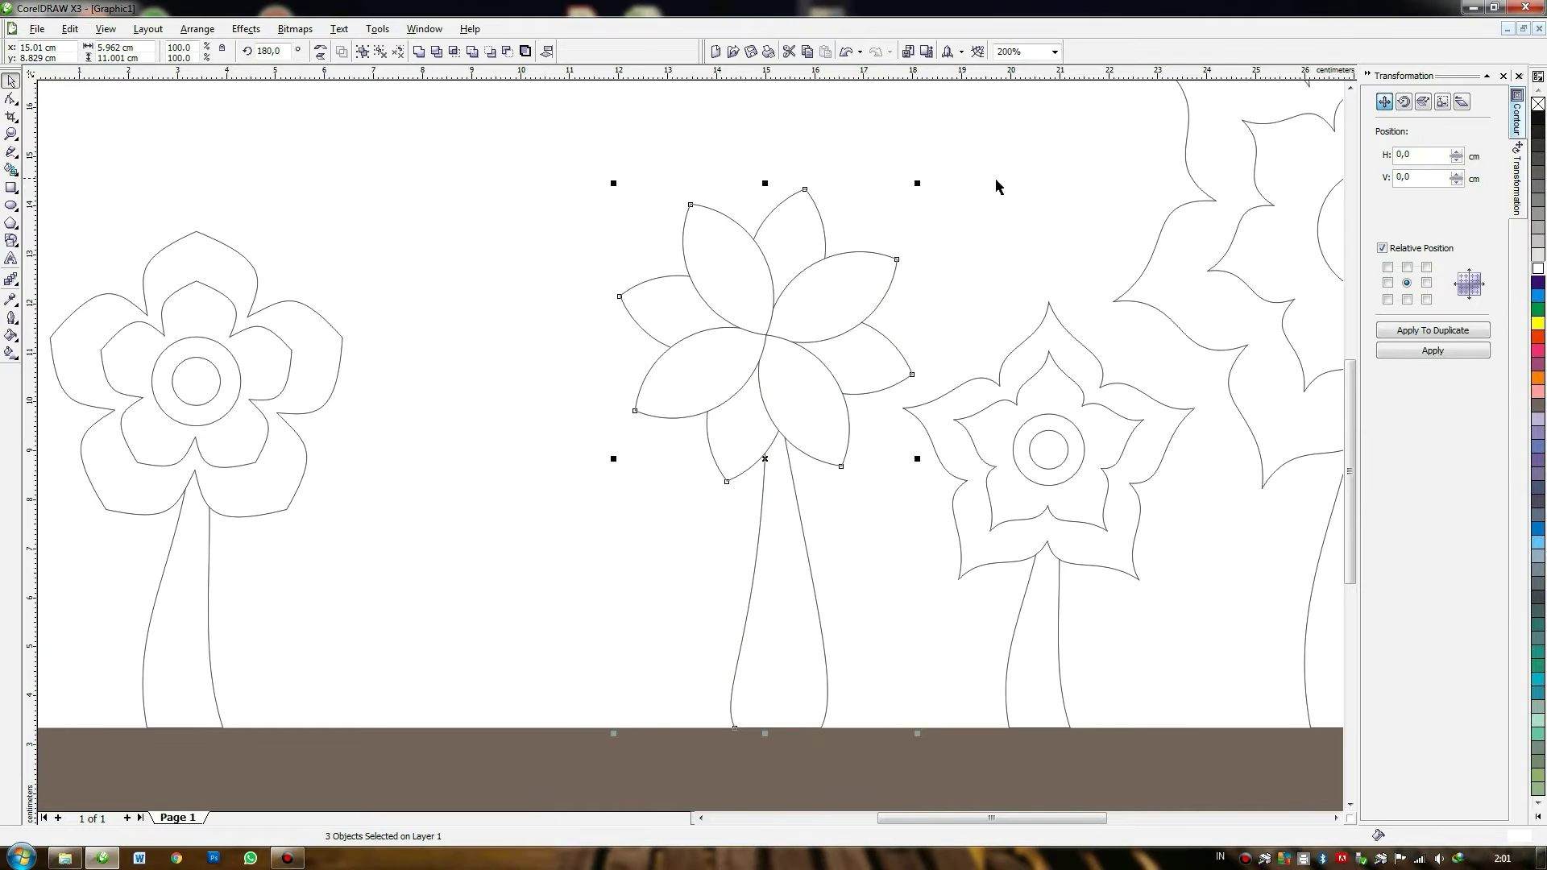
pyautogui.press('Right')
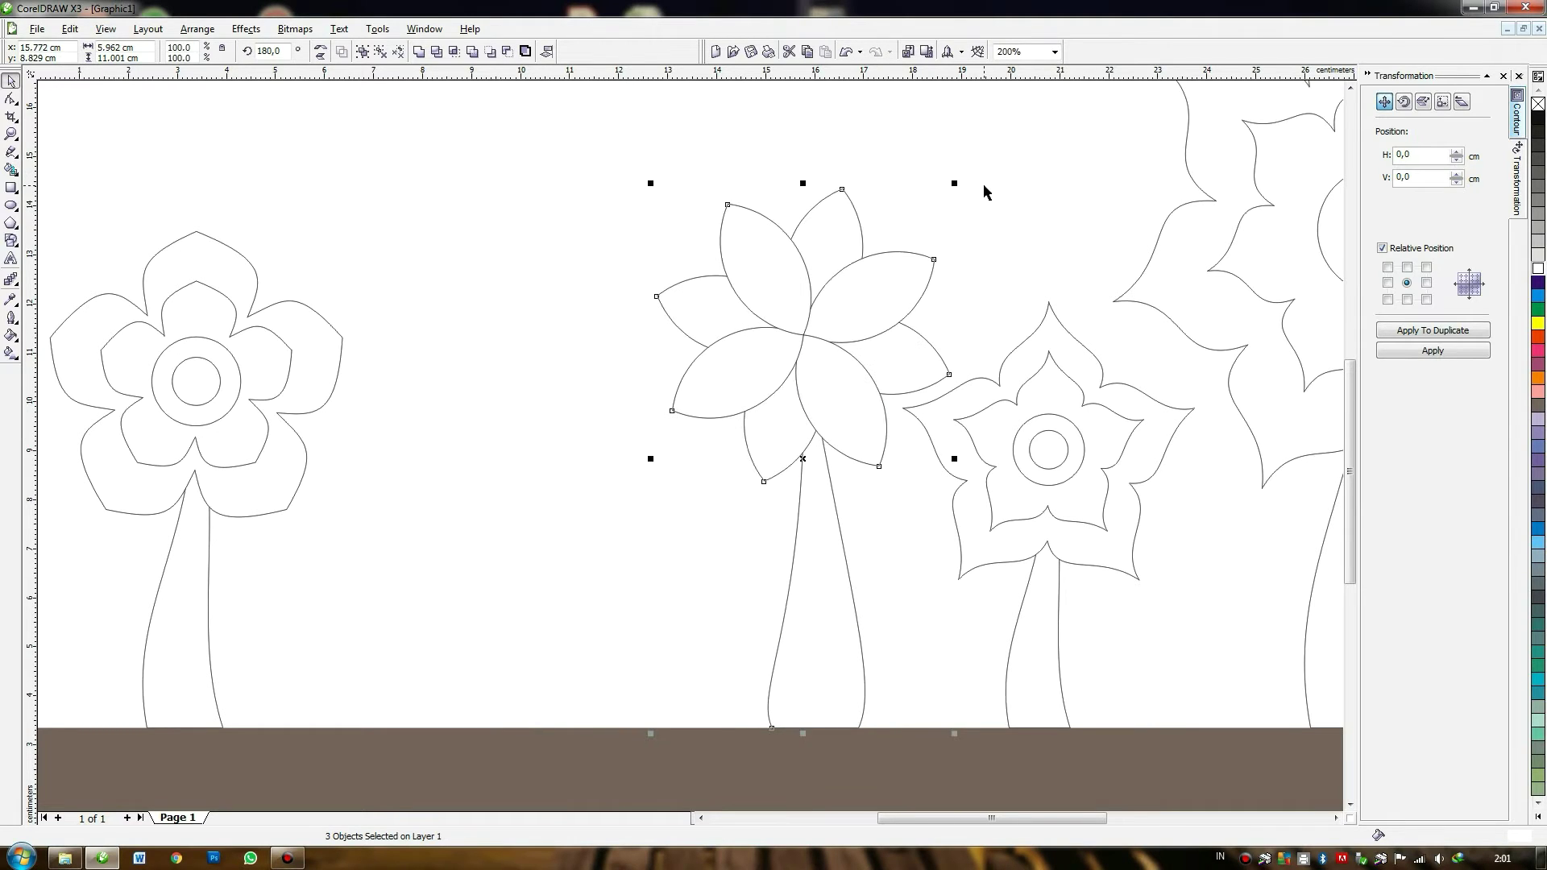
pyautogui.click(983, 183)
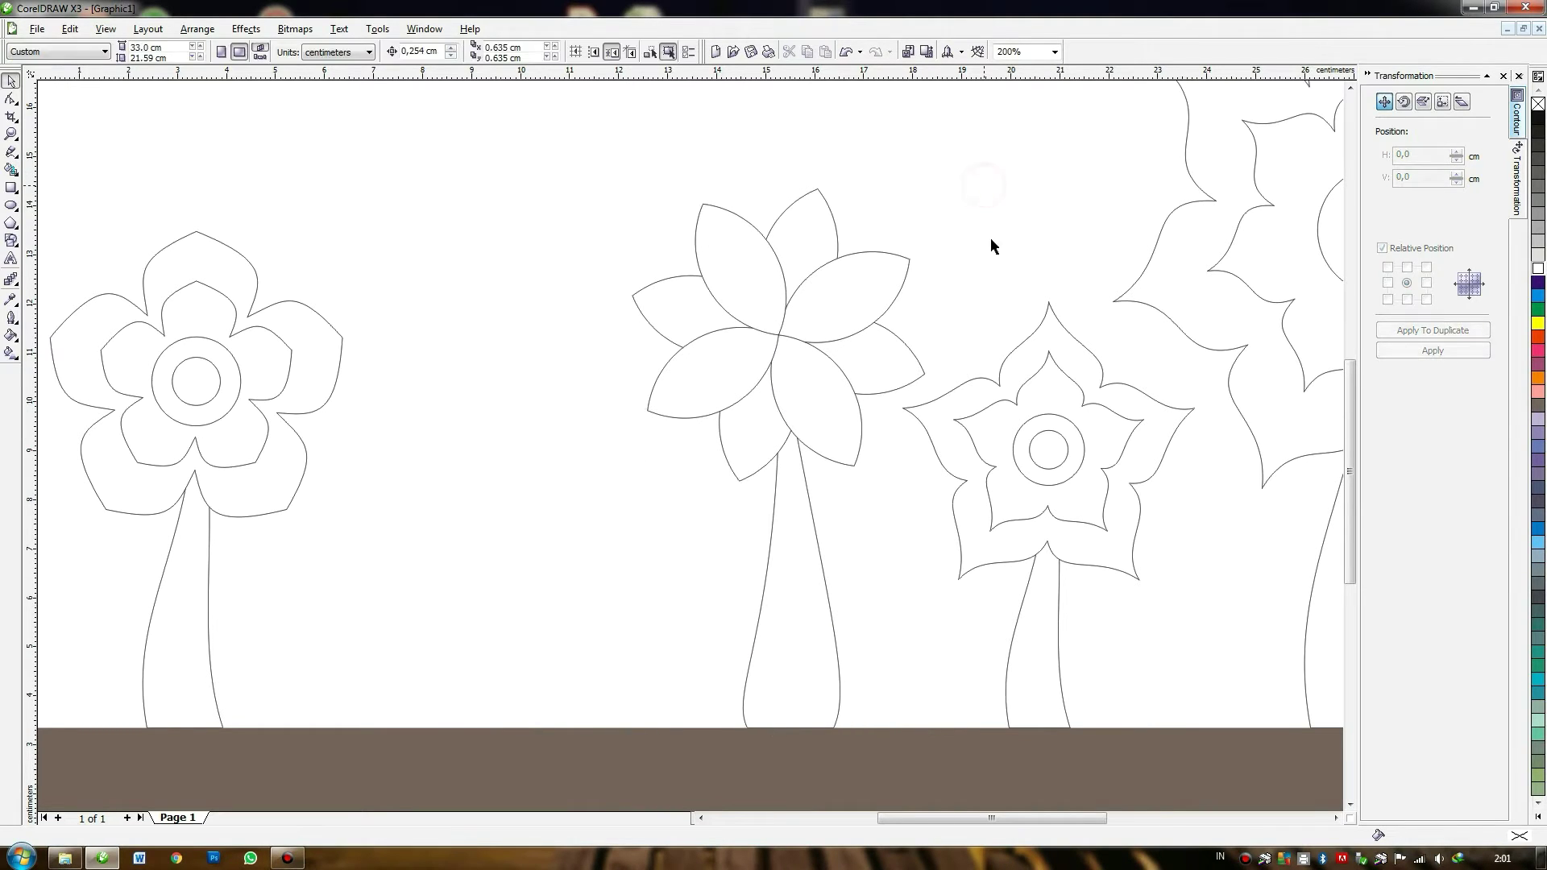
# Copy the two concentric centre circles of the small pointed five-petal flower onto the centre of the eight-petal flower.
pyautogui.click(1048, 457)
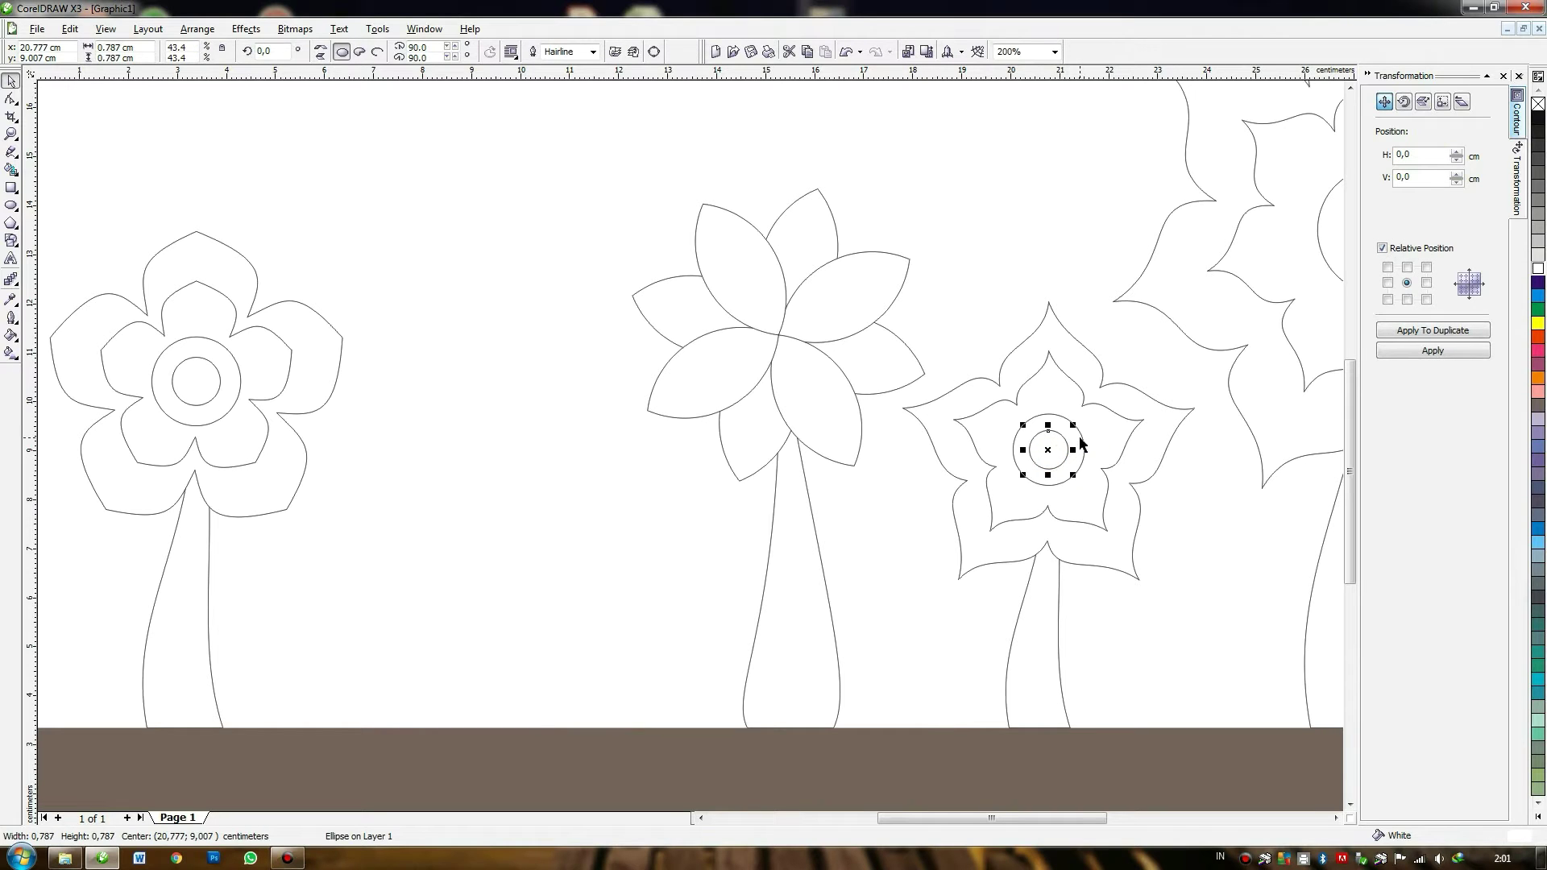
pyautogui.moveTo(965, 312); pyautogui.dragTo(779, 337)
pyautogui.click(994, 225)
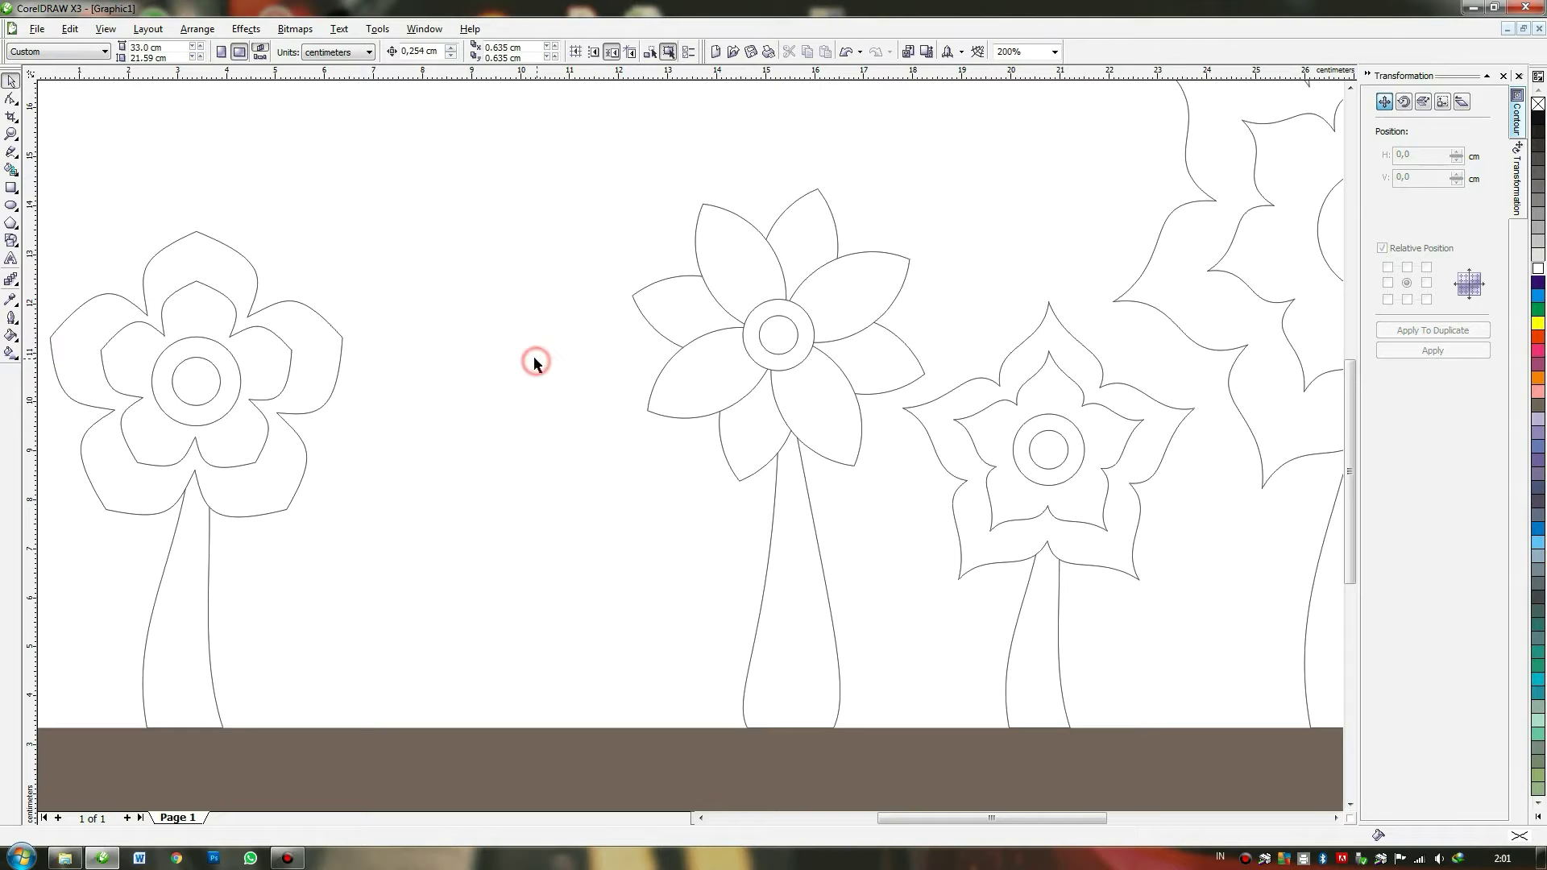
# Copy one four-petal group of the eight-petal flower into the empty area above the flowers and rotate it 15° counterclockwise.
pyautogui.scroll(-1, 690, 445)
pyautogui.moveTo(983, 380); pyautogui.dragTo(700, 188)
pyautogui.rightClick(700, 188)
pyautogui.click(700, 187)
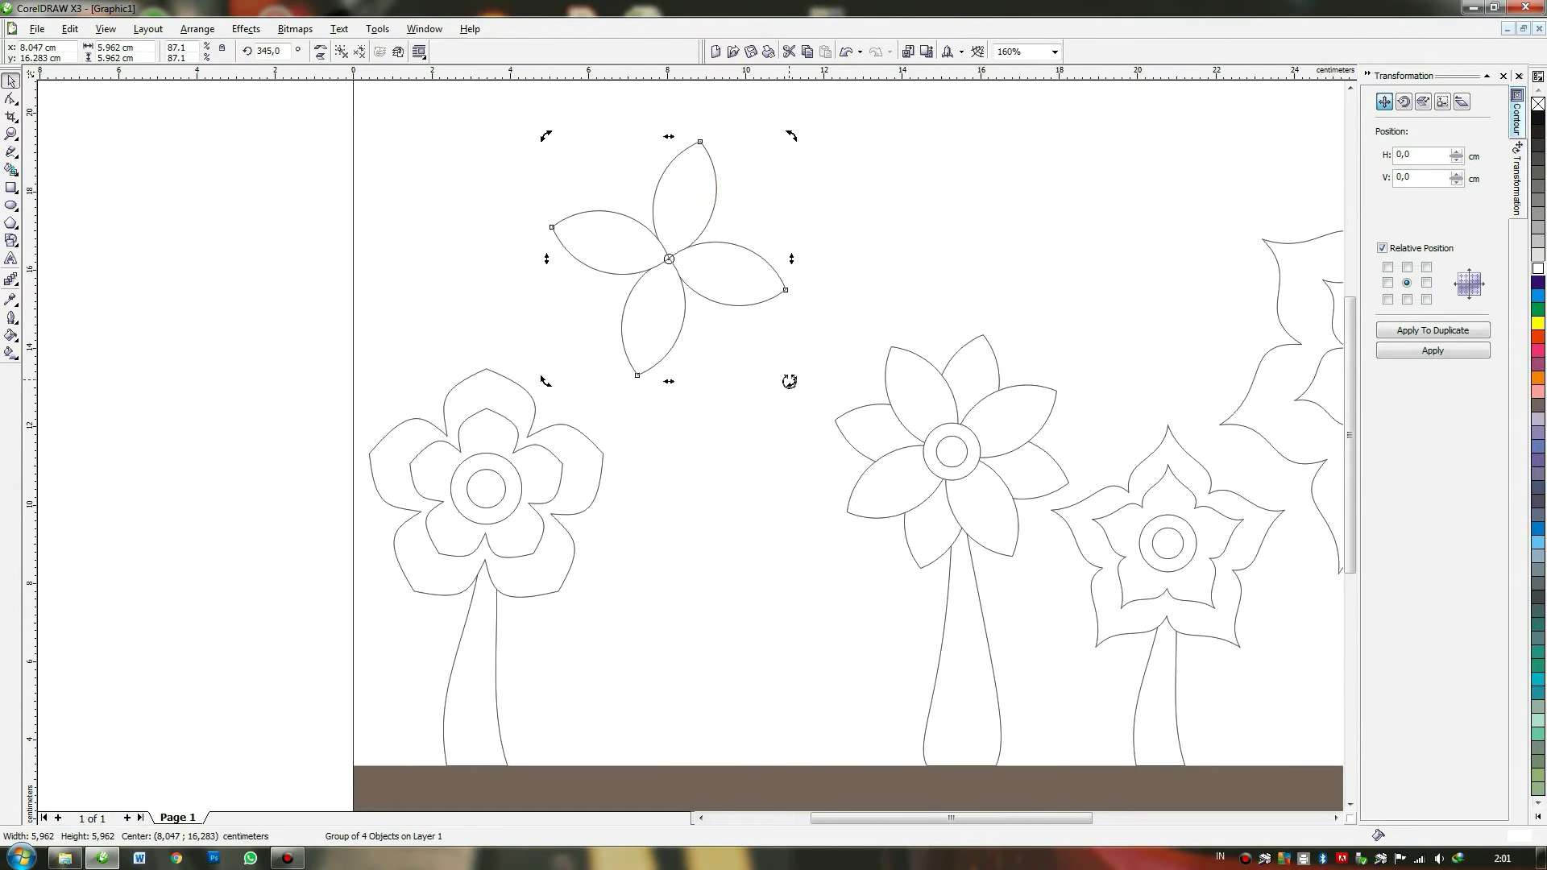
pyautogui.moveTo(792, 382); pyautogui.dragTo(819, 347)
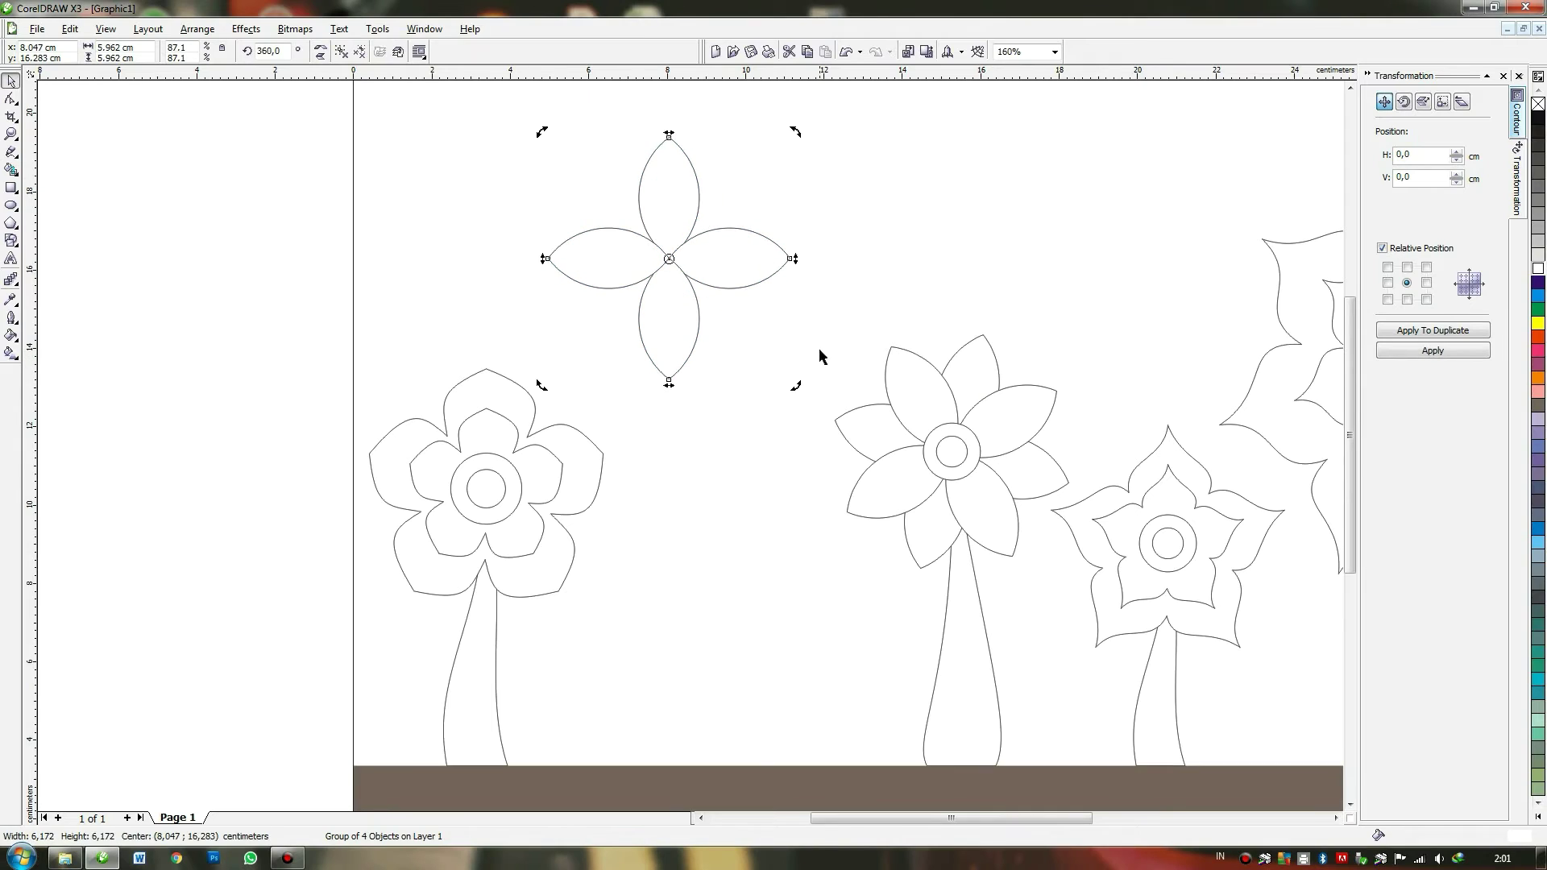
# Ungroup the copied four petals and delete the side and lower petals, keeping only the upper one.
pyautogui.click(341, 52)
pyautogui.click(745, 264)
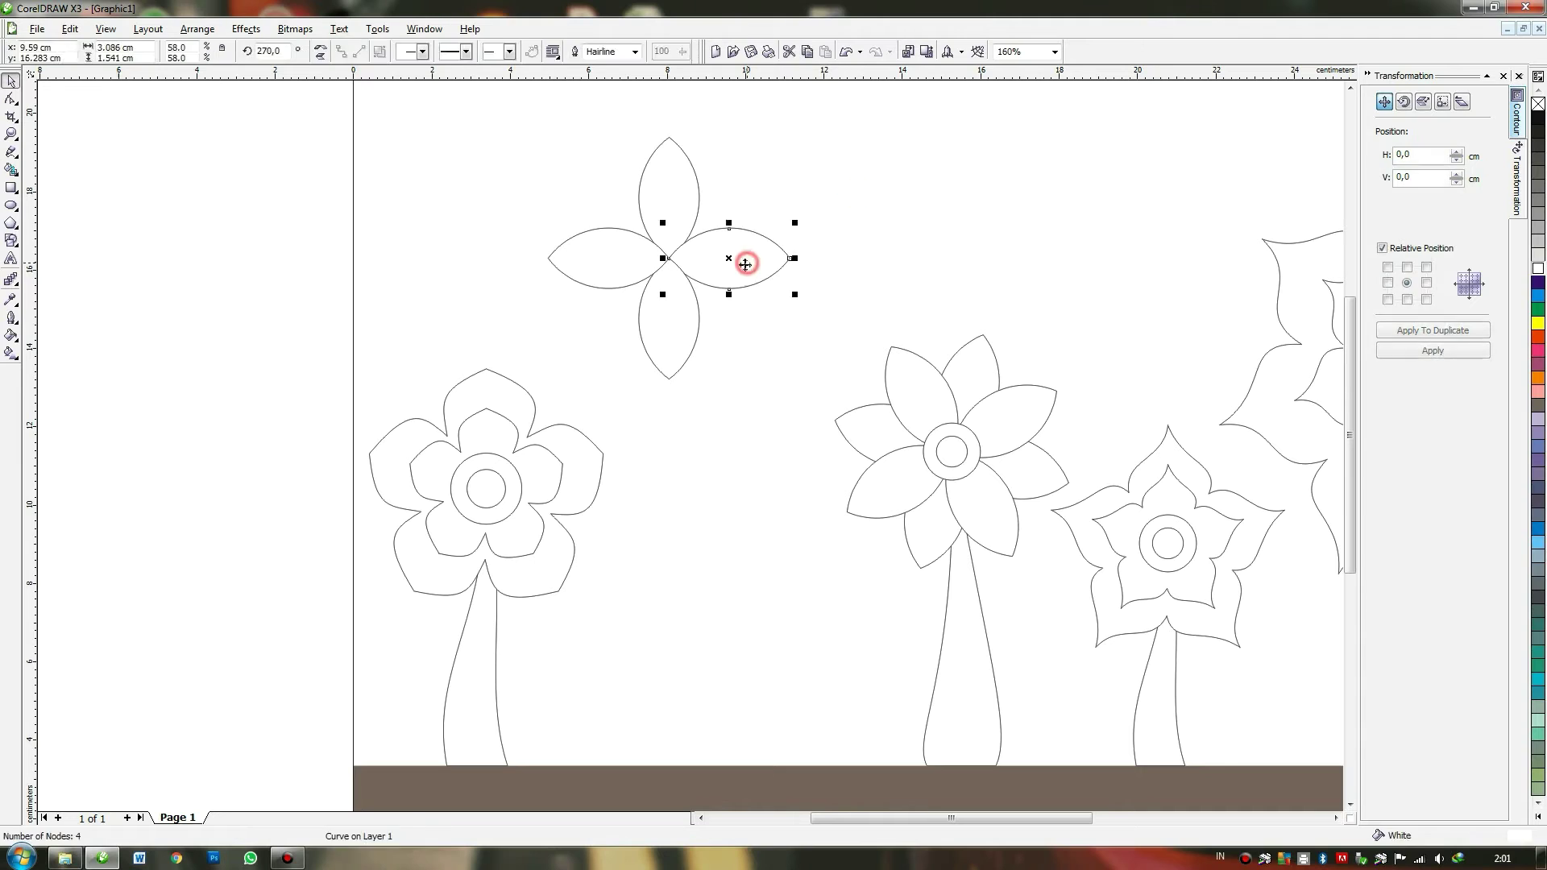
pyautogui.press('Delete')
pyautogui.click(670, 313)
pyautogui.press('Delete')
pyautogui.click(601, 256)
pyautogui.press('Delete')
# Reshape the single petal with its two side nodes' curve handles, slimming it toward the tip and rounding it near the base.
pyautogui.click(681, 225)
pyautogui.scroll(1, 677, 243)
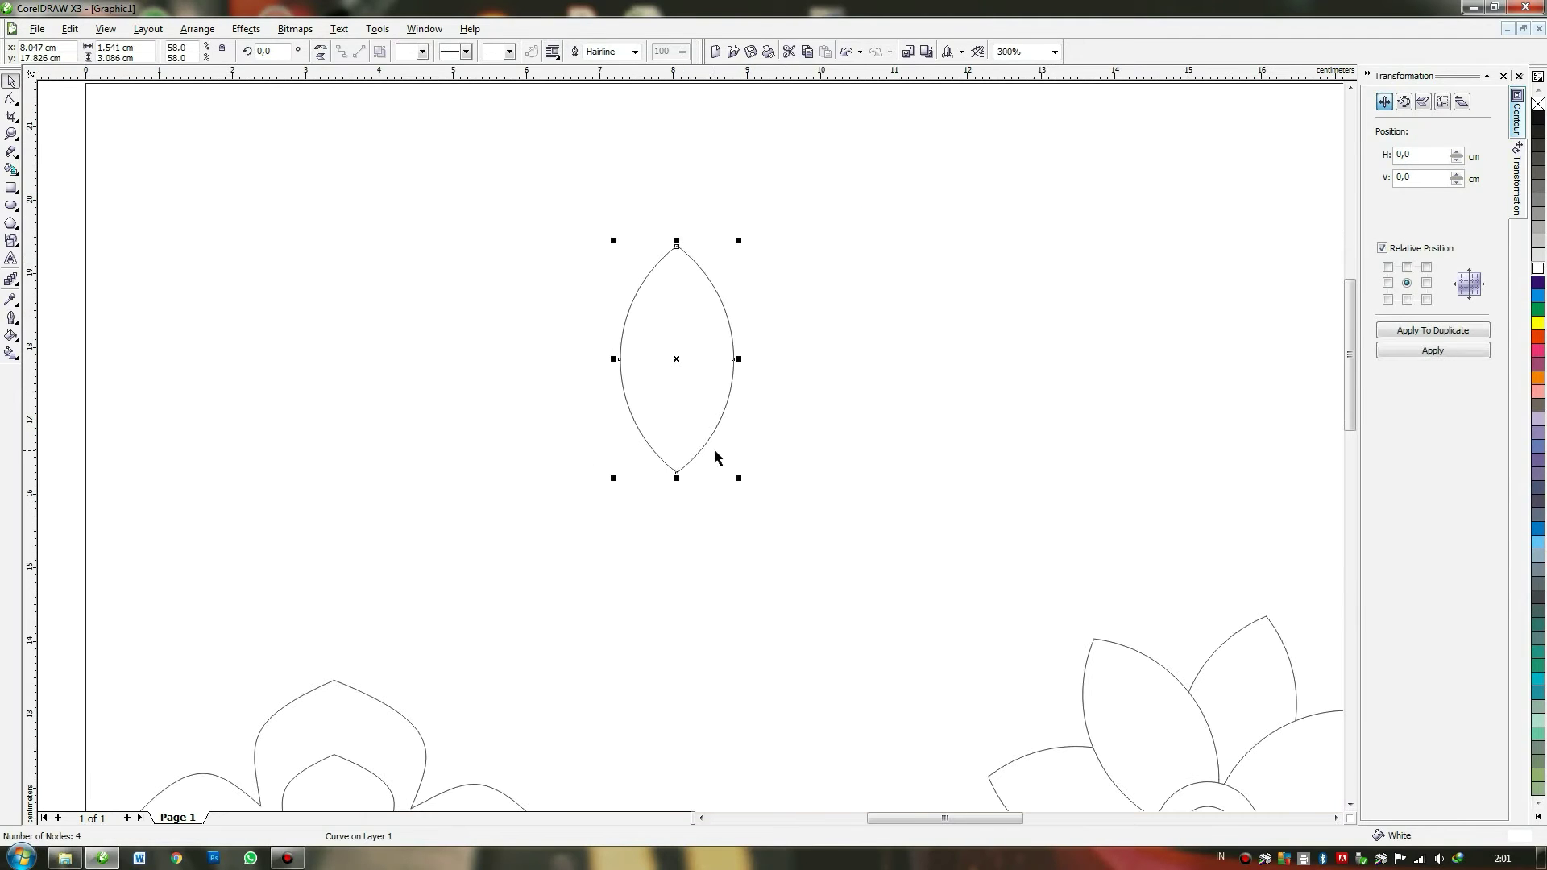
pyautogui.click(10, 99)
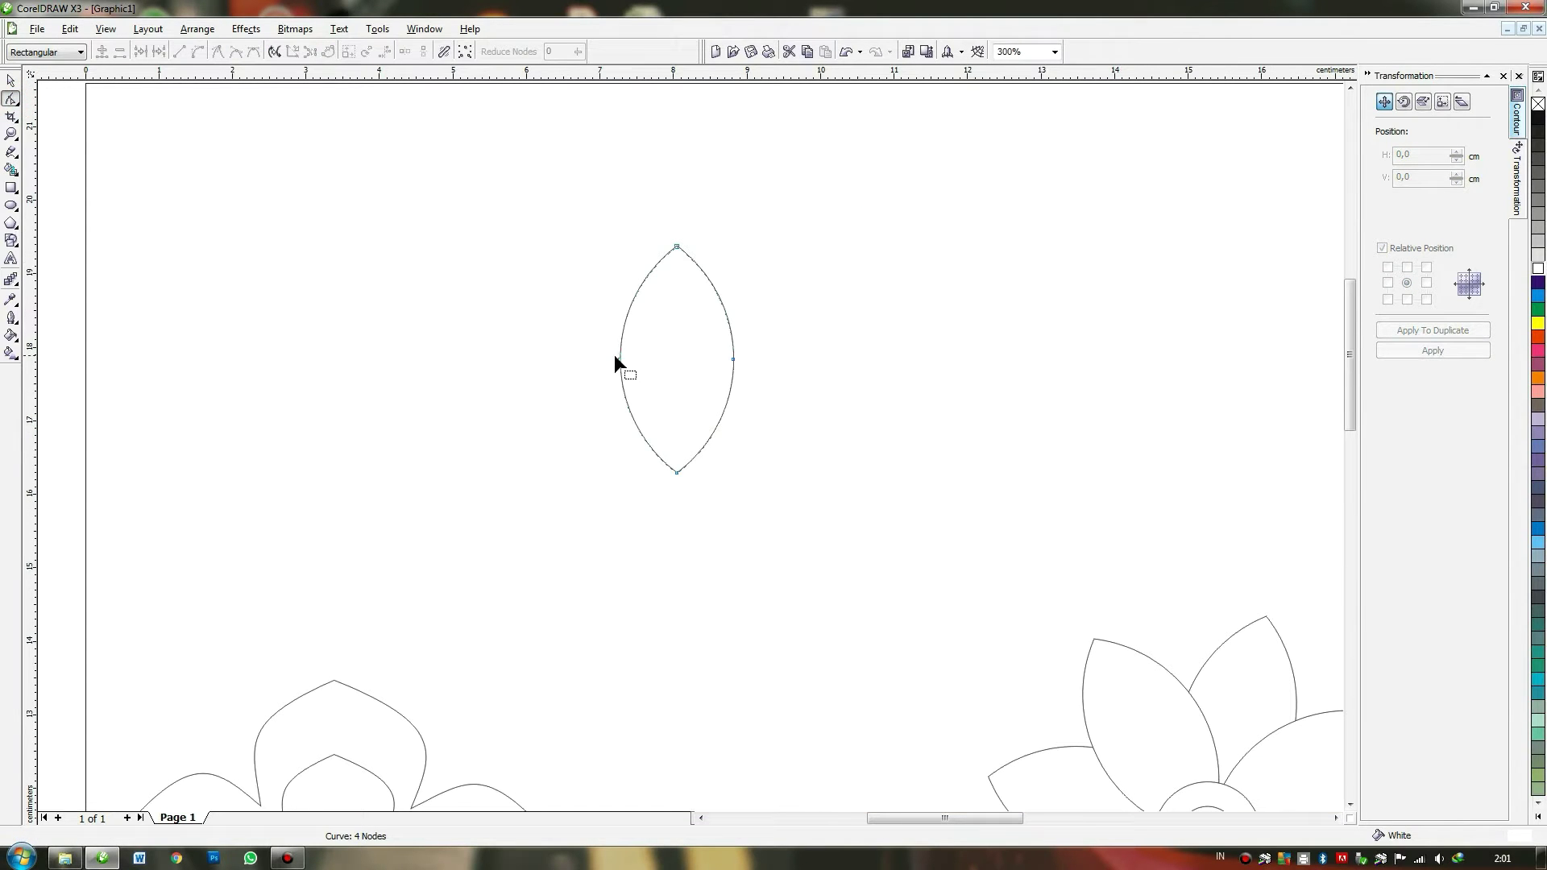
pyautogui.moveTo(618, 357); pyautogui.dragTo(695, 357)
pyautogui.hotkey('ctrl', 'z')
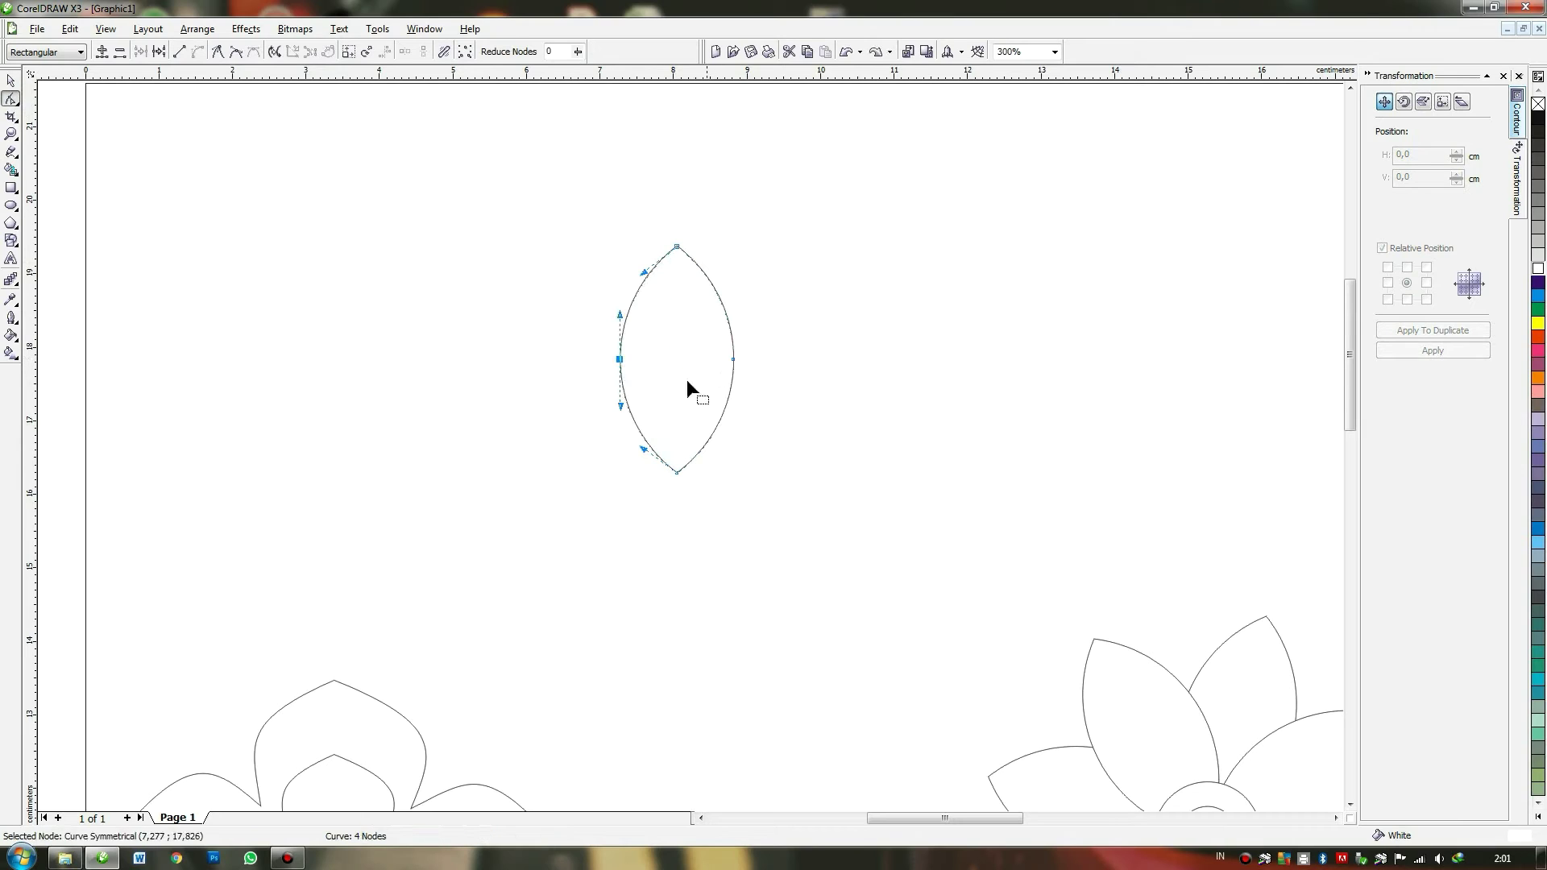
pyautogui.moveTo(620, 315); pyautogui.dragTo(649, 331)
pyautogui.hotkey('ctrl', 'z')
pyautogui.moveTo(621, 315); pyautogui.dragTo(630, 313)
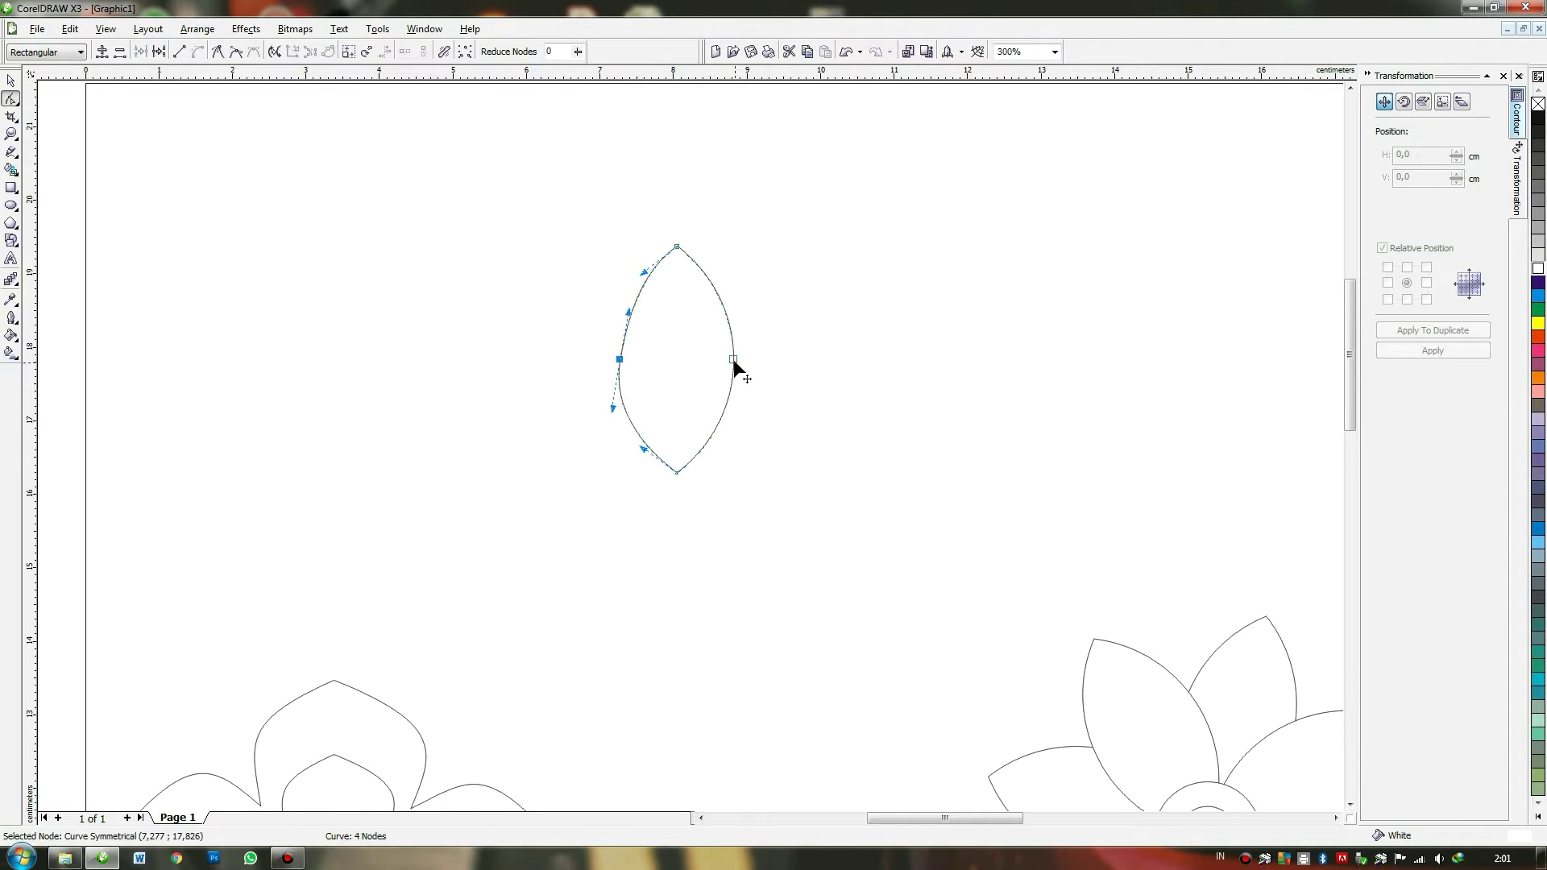
pyautogui.click(734, 360)
pyautogui.moveTo(737, 403); pyautogui.dragTo(759, 398)
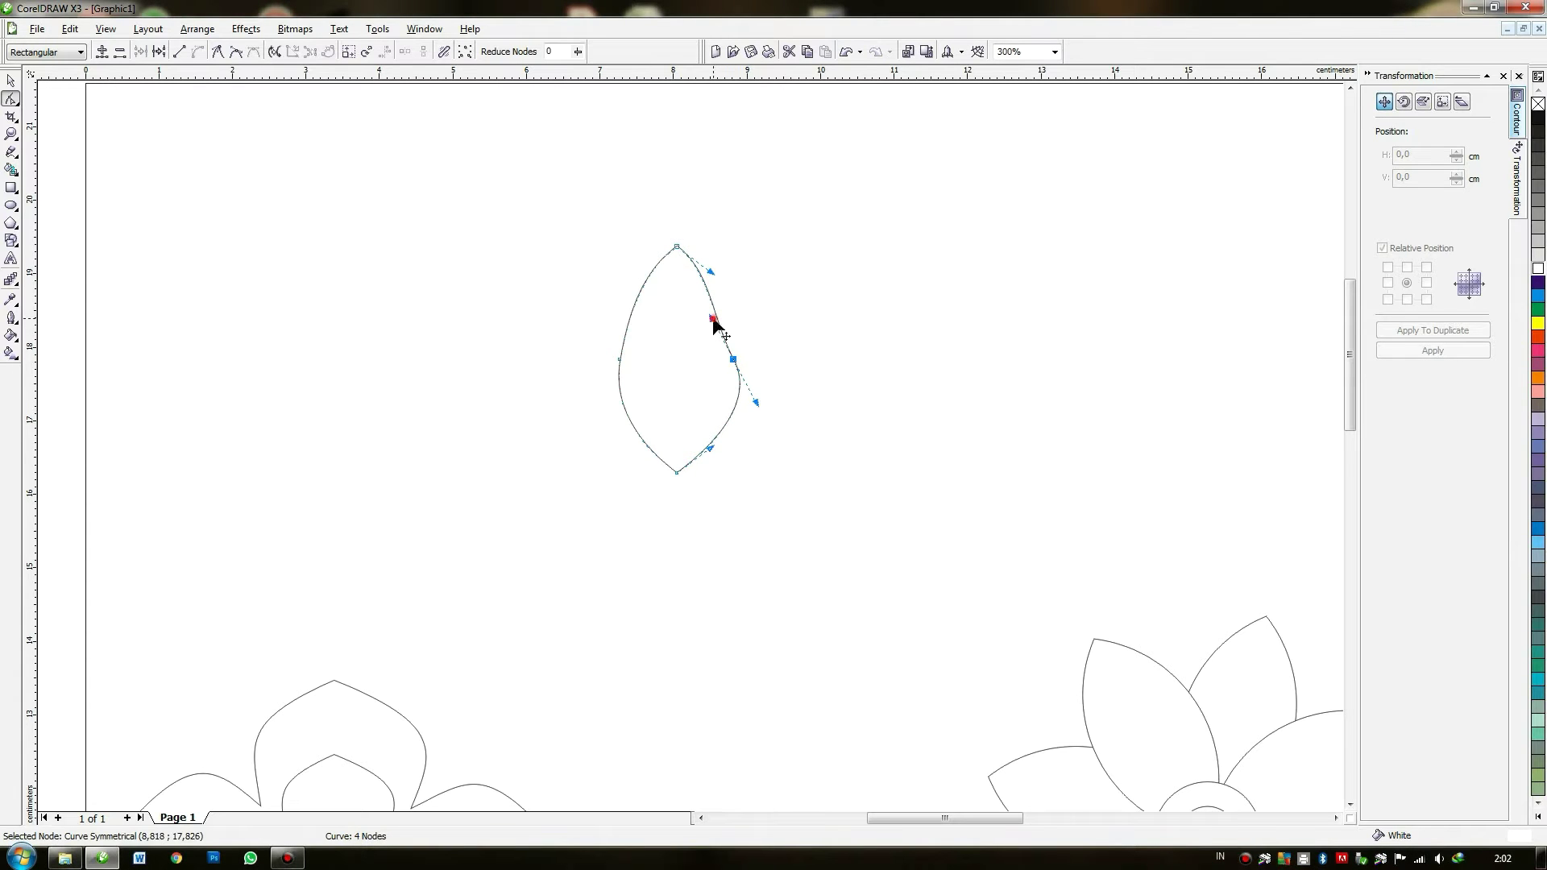
pyautogui.moveTo(714, 320); pyautogui.dragTo(723, 317)
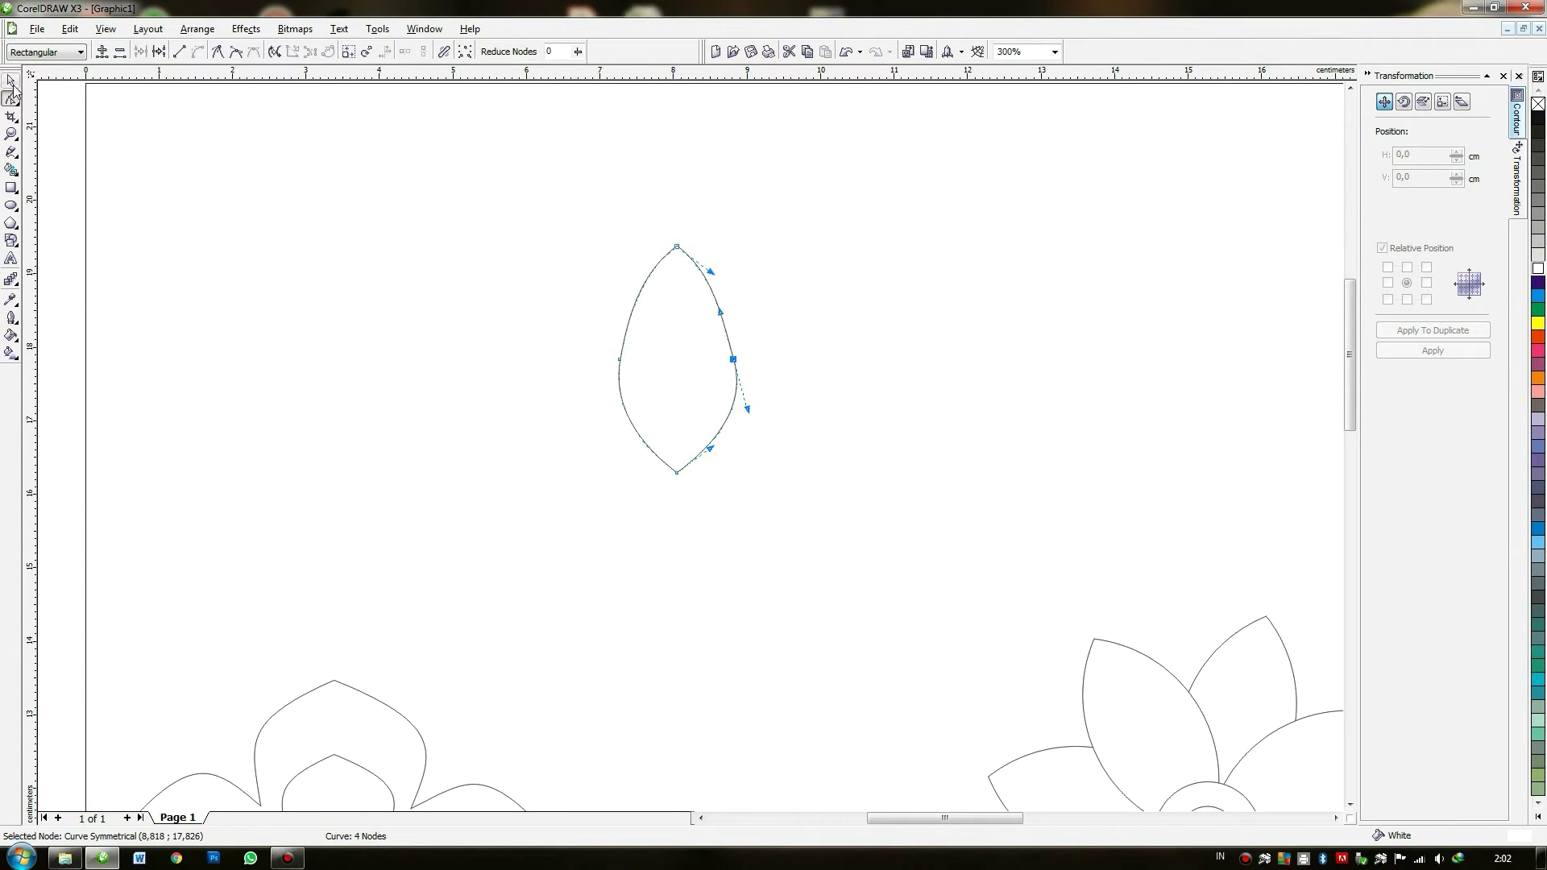
# Duplicate the reshaped petal three times around its base at 90° intervals to form a four-petal flower.
pyautogui.click(10, 81)
pyautogui.click(715, 390)
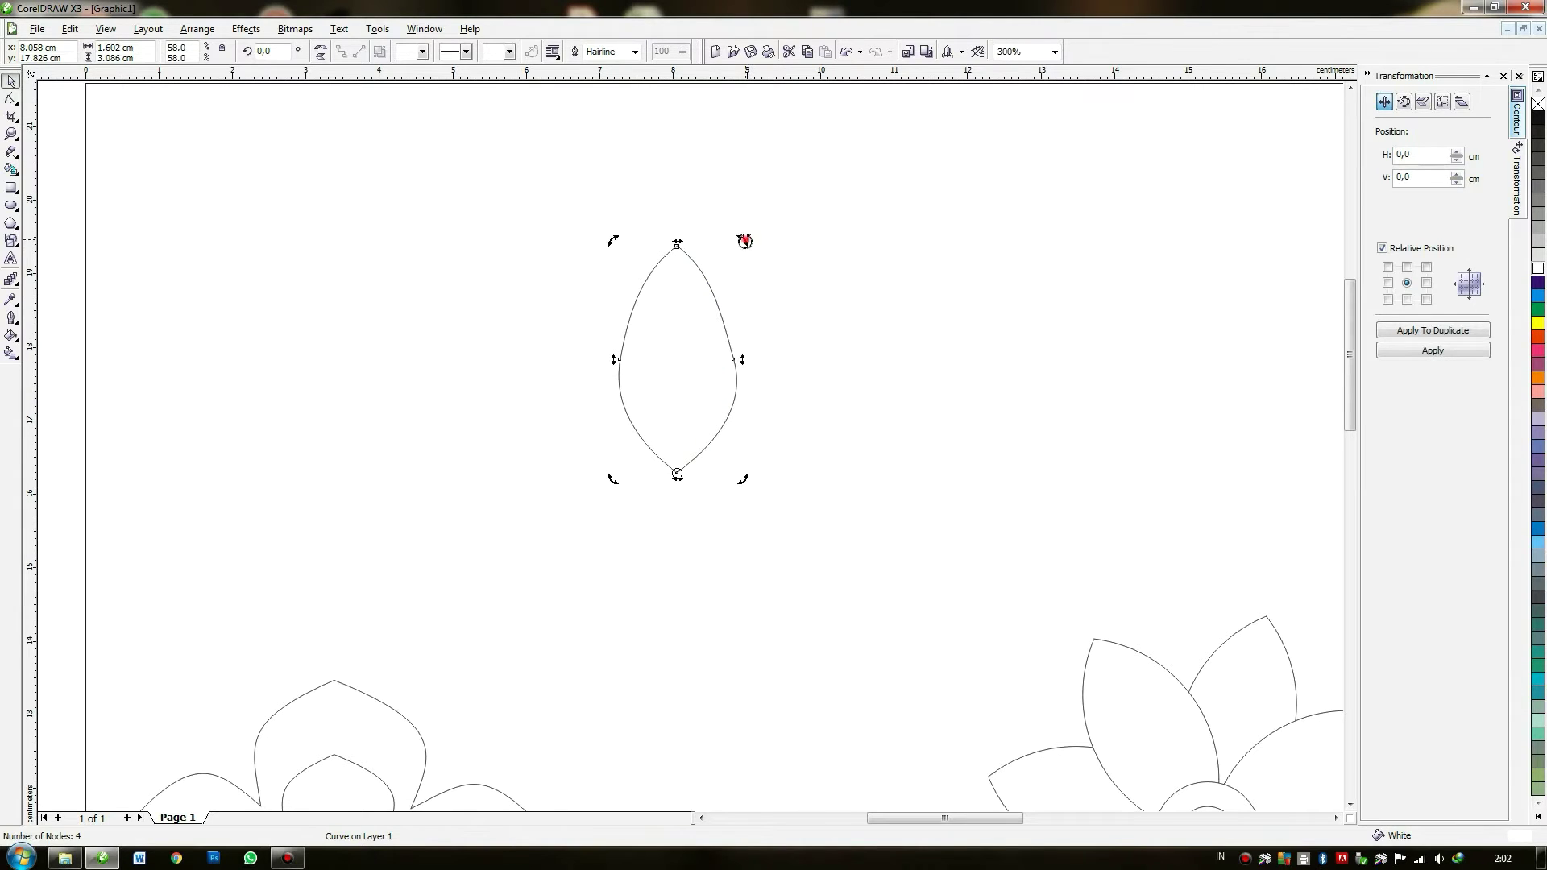
pyautogui.moveTo(745, 240); pyautogui.dragTo(984, 534)
pyautogui.hotkey('ctrl', 'r')
pyautogui.hotkey('ctrl', 'r')
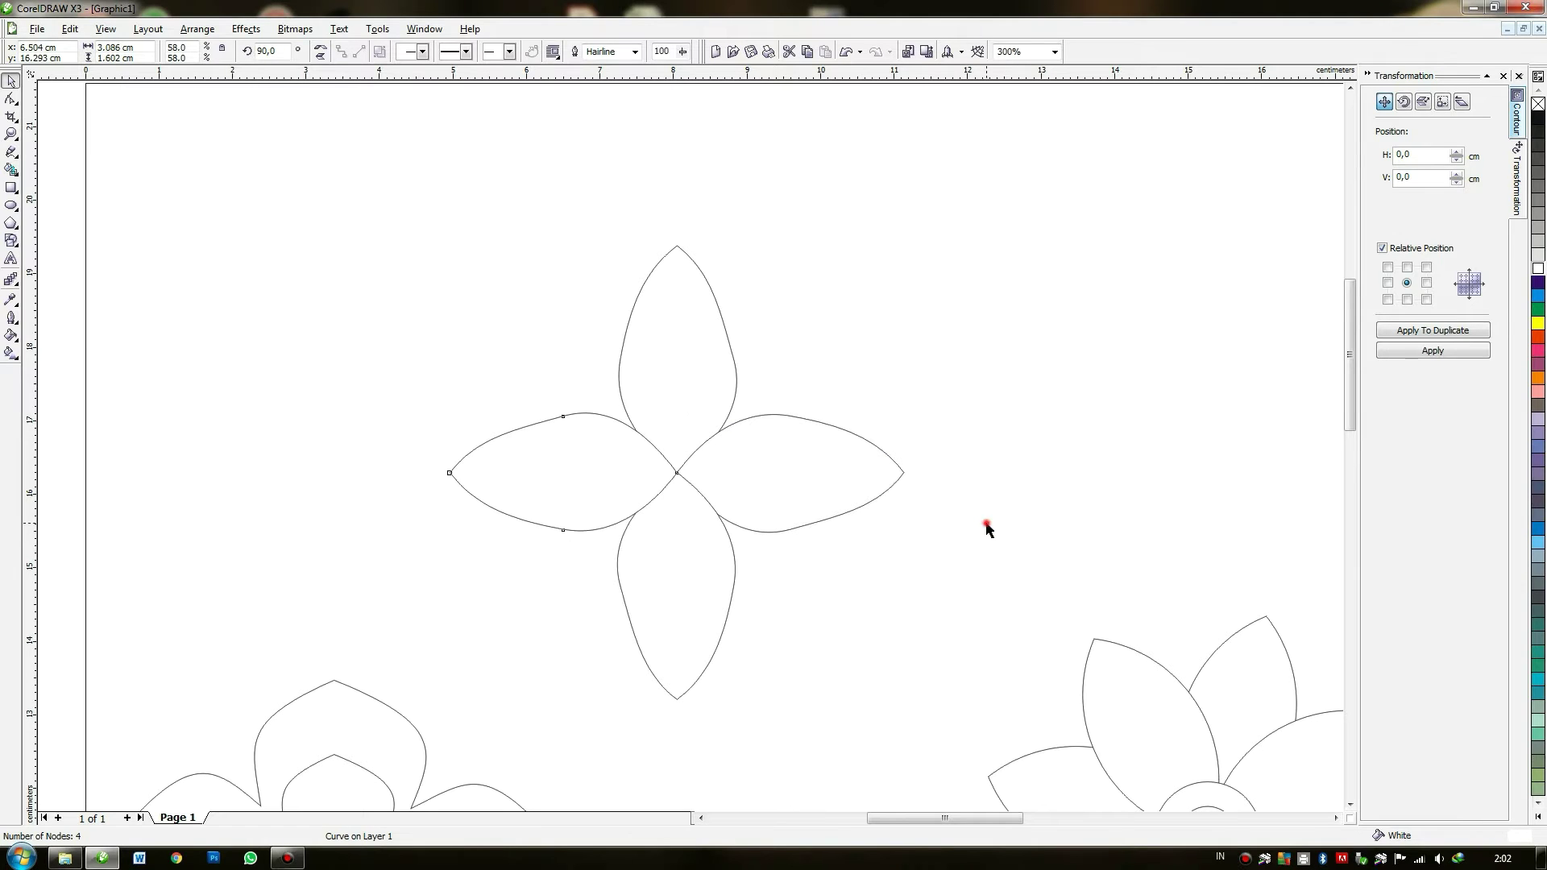
pyautogui.click(987, 528)
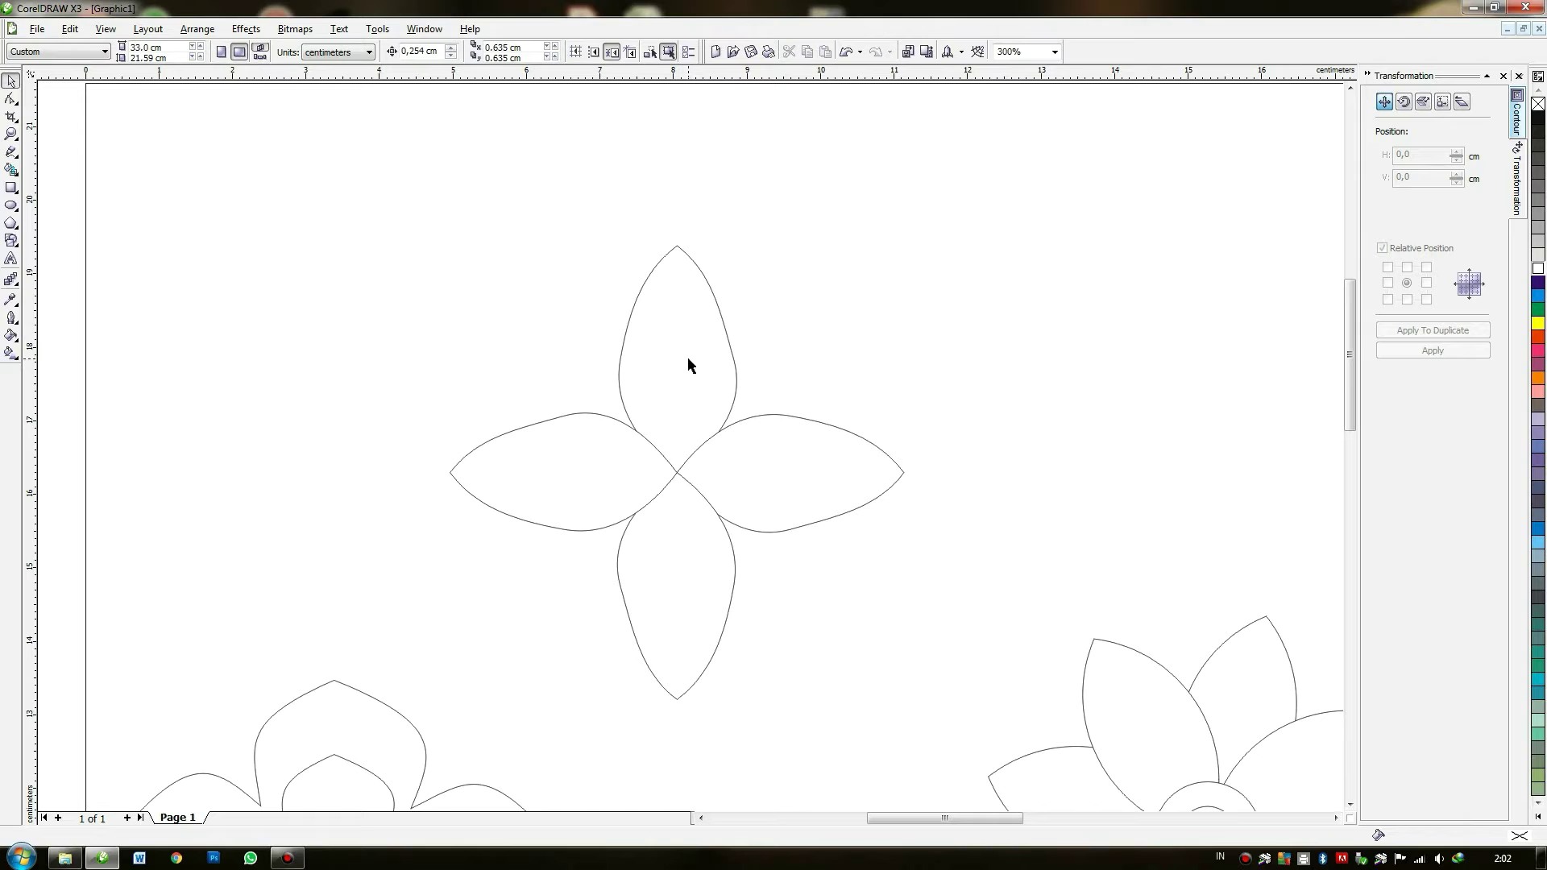
# Copy the upper petal of the new four-petal flower into the empty space to its left.
pyautogui.moveTo(673, 353); pyautogui.dragTo(851, 353)
pyautogui.hotkey('ctrl', 'z')
pyautogui.scroll(-1, 443, 357)
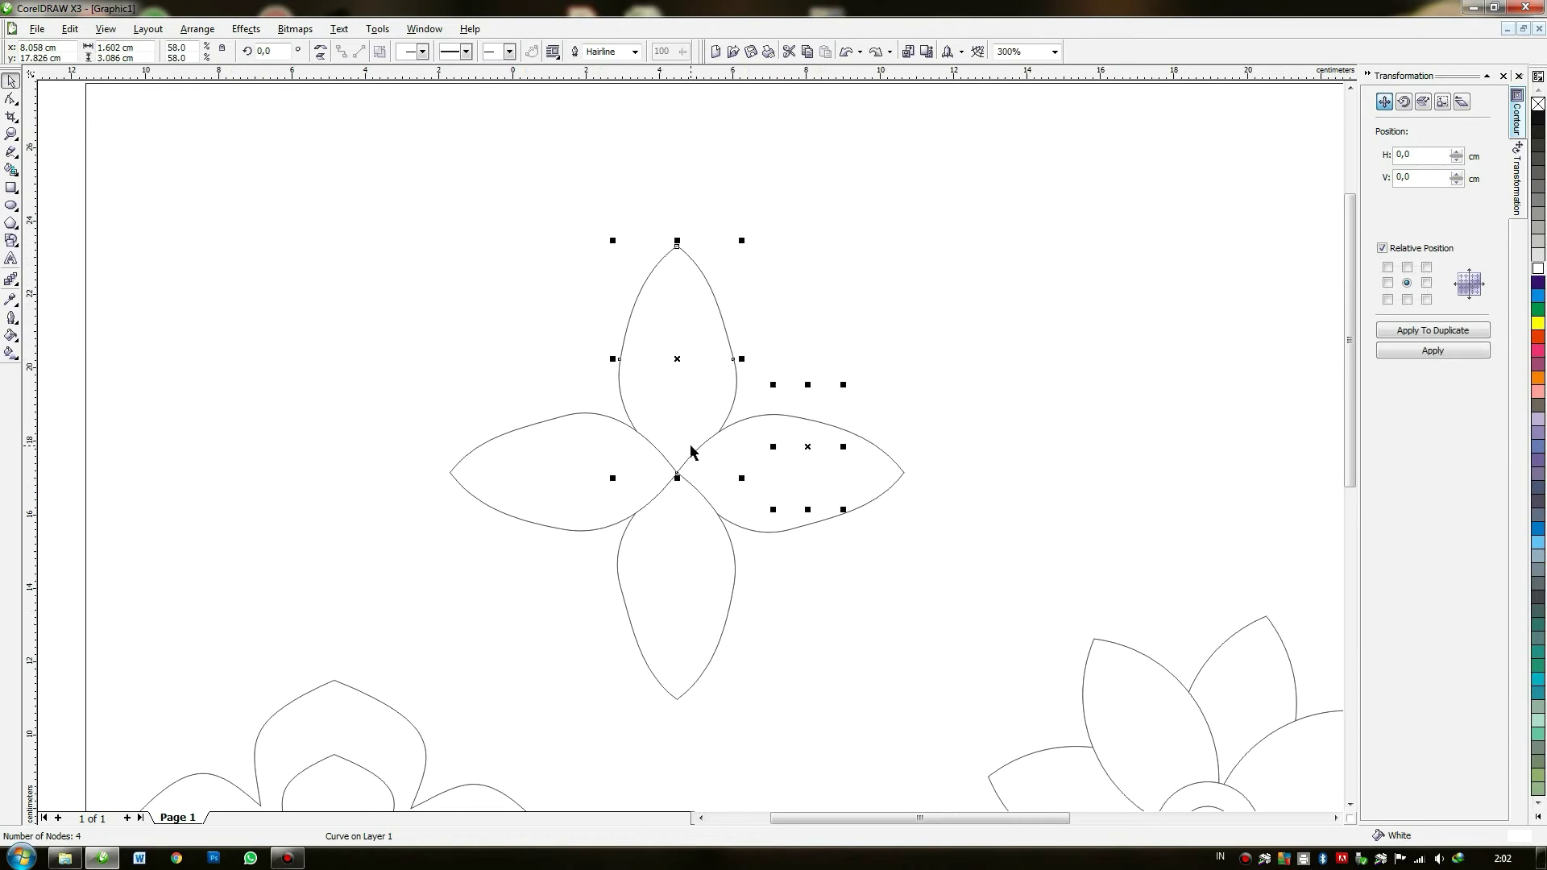
pyautogui.moveTo(836, 470); pyautogui.dragTo(584, 496)
pyautogui.rightClick(584, 496)
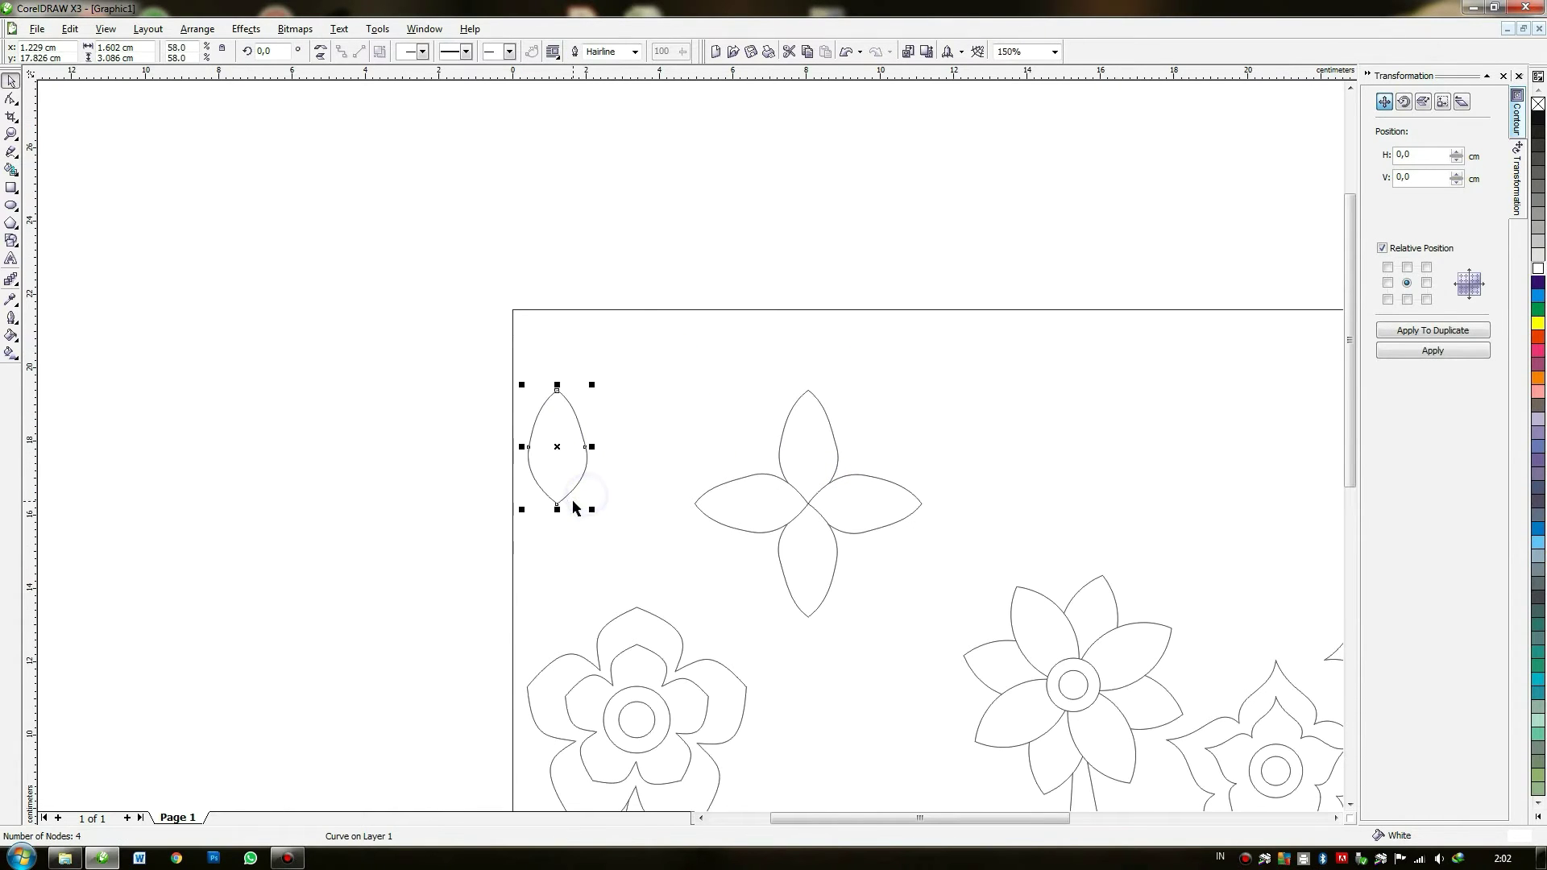
# Tilt the side nodes' curve handles of the copied petal inward to give it a pinched tip and a bulging base.
pyautogui.scroll(2, 689, 443)
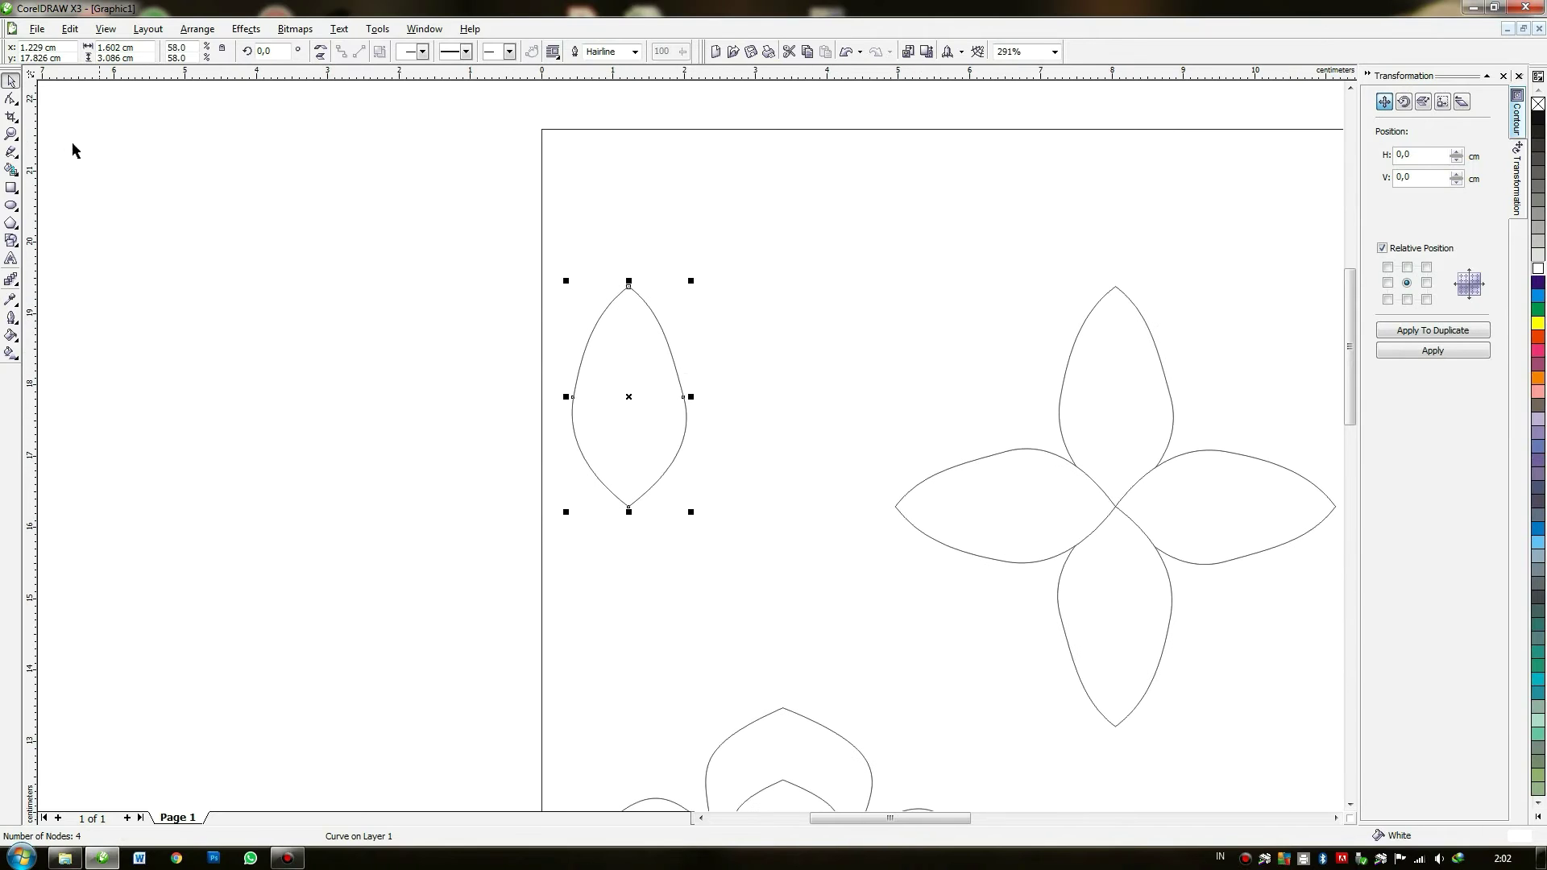
pyautogui.click(11, 152)
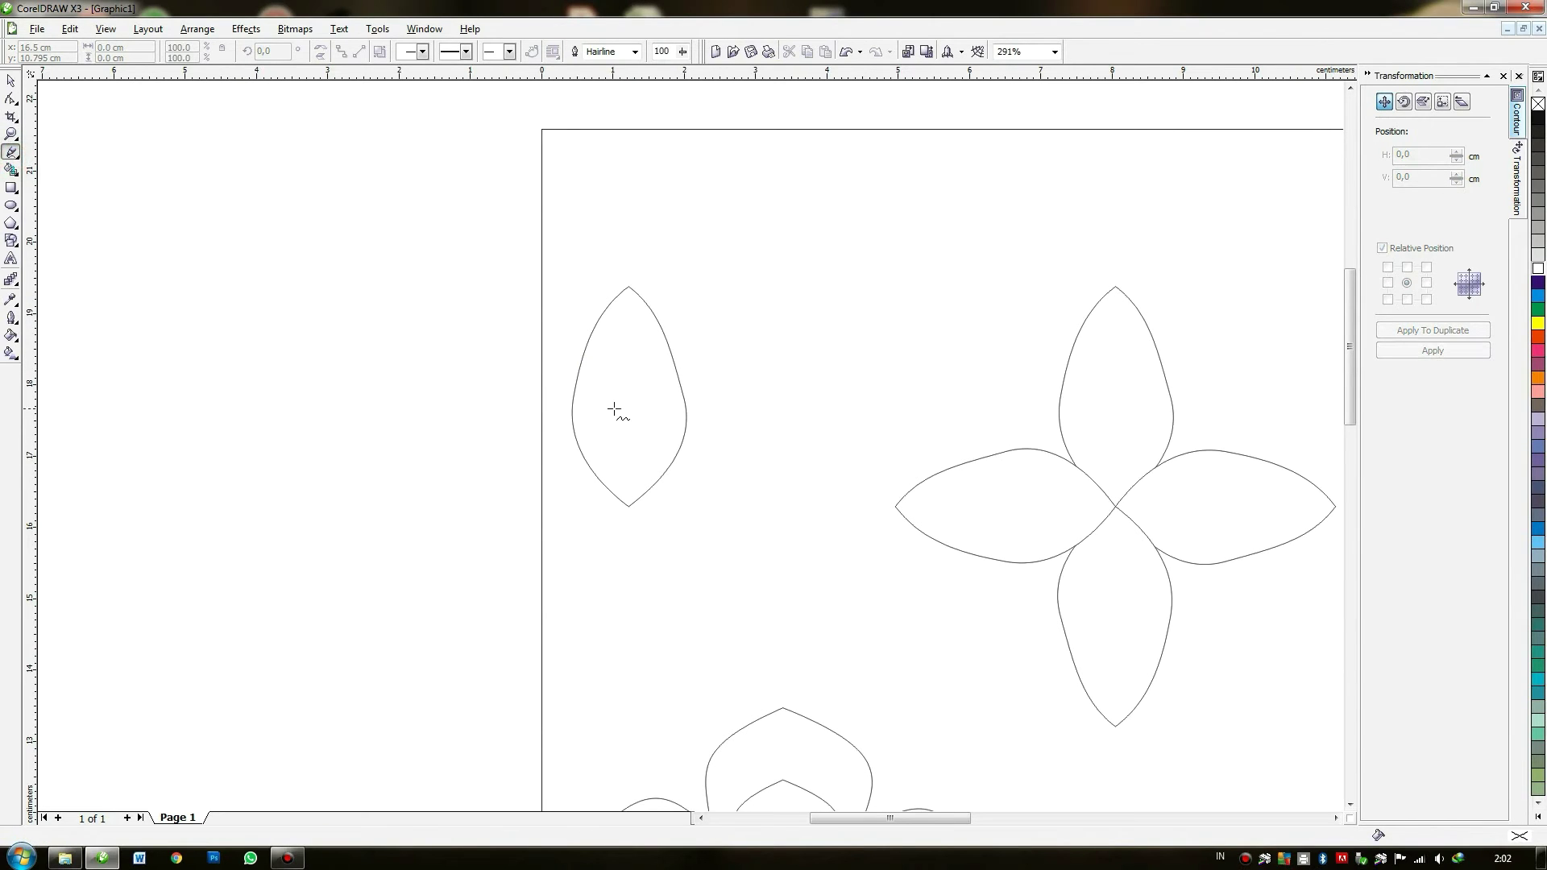
pyautogui.click(12, 98)
pyautogui.click(628, 381)
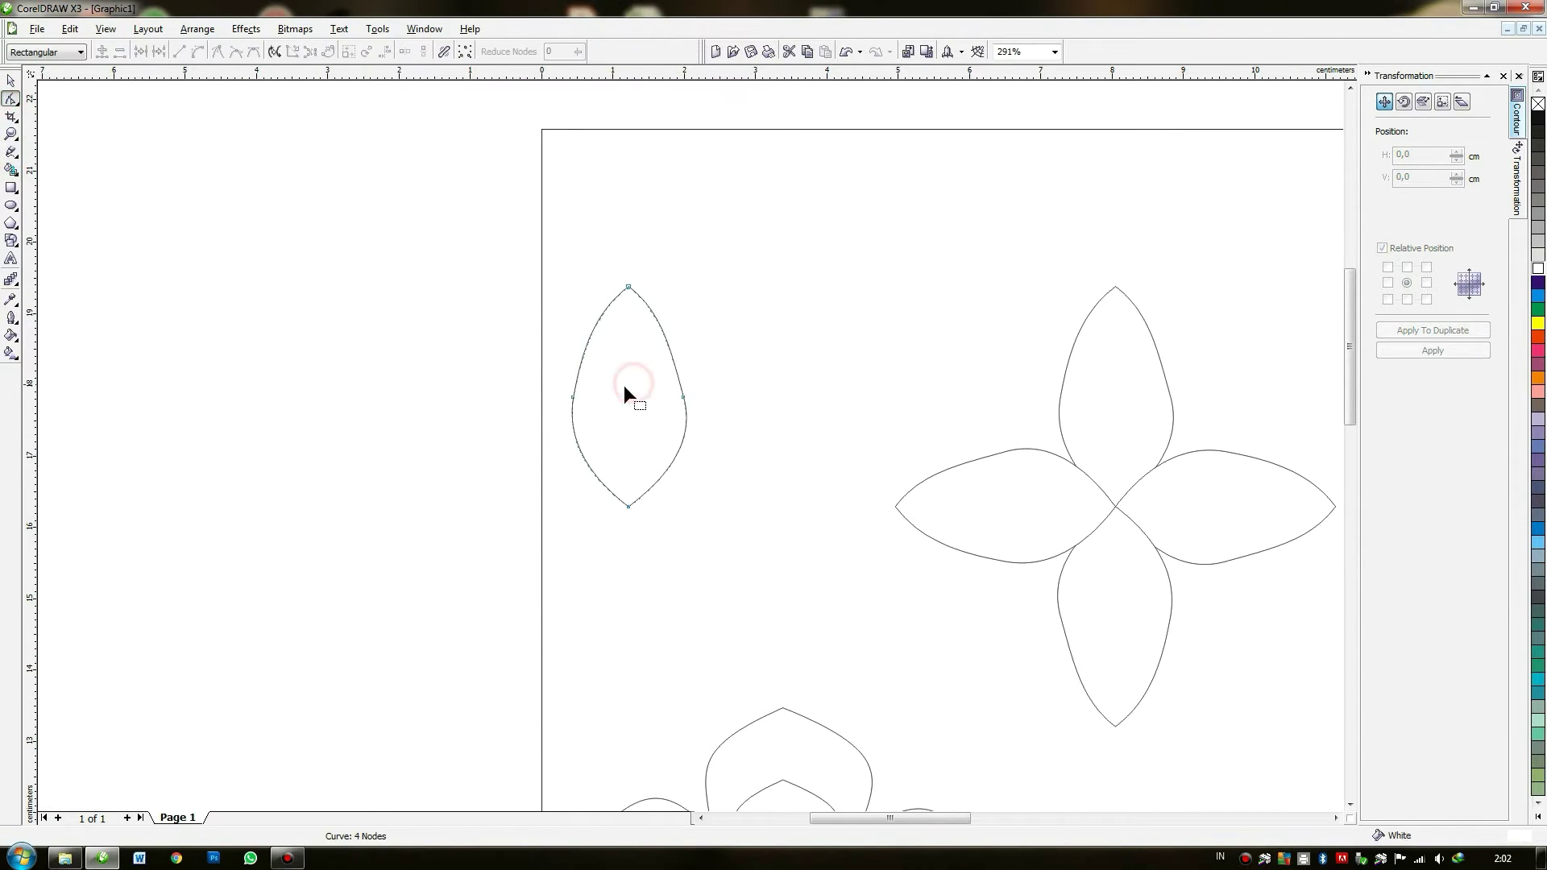
pyautogui.click(573, 397)
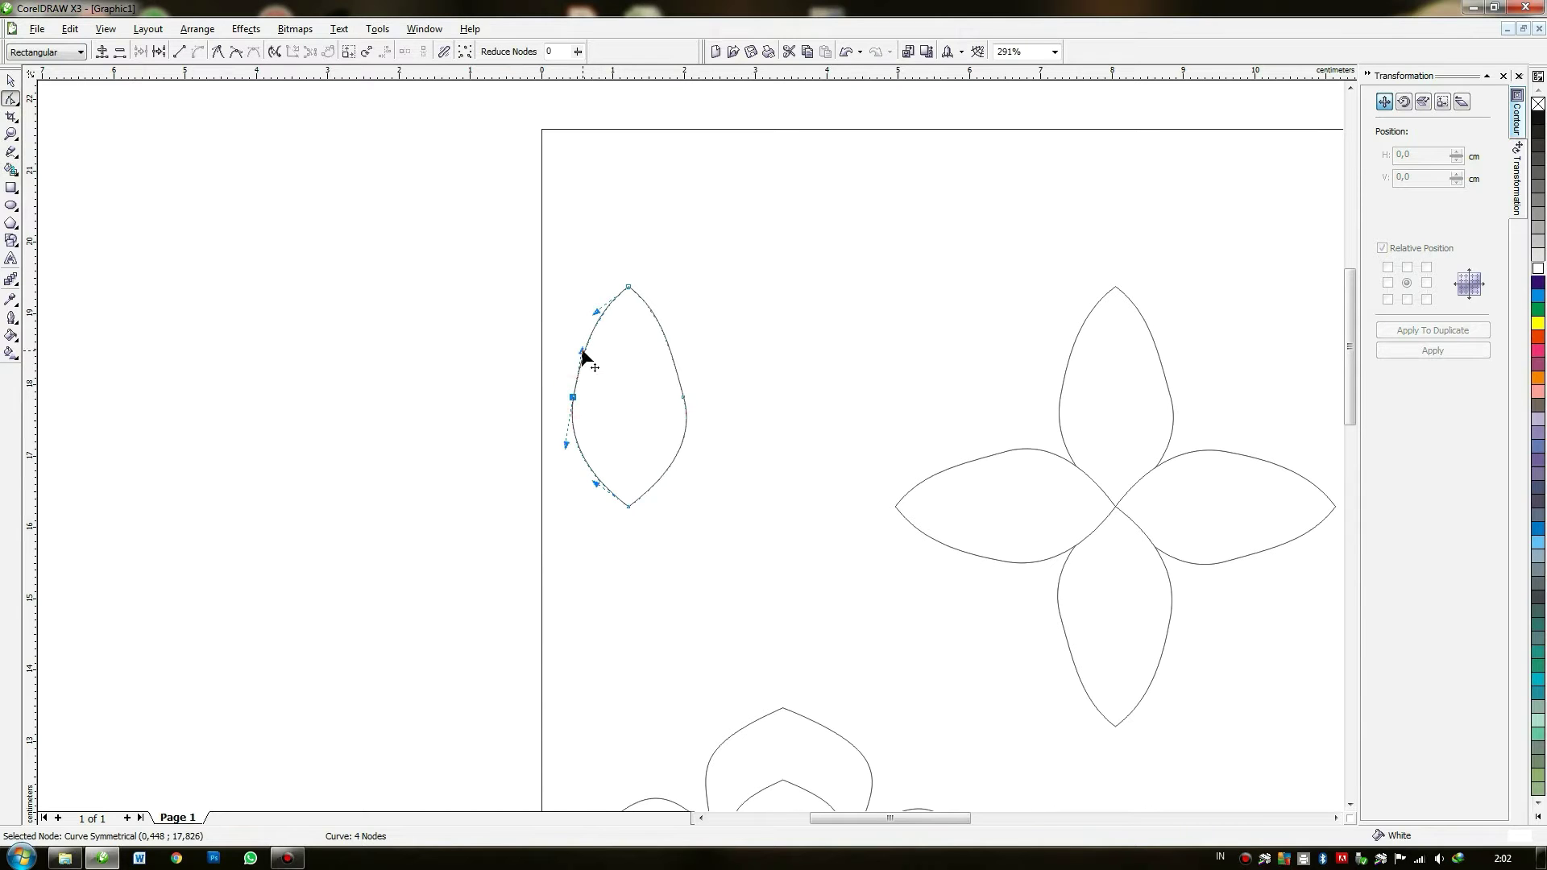
pyautogui.moveTo(583, 353); pyautogui.dragTo(644, 355)
pyautogui.click(683, 398)
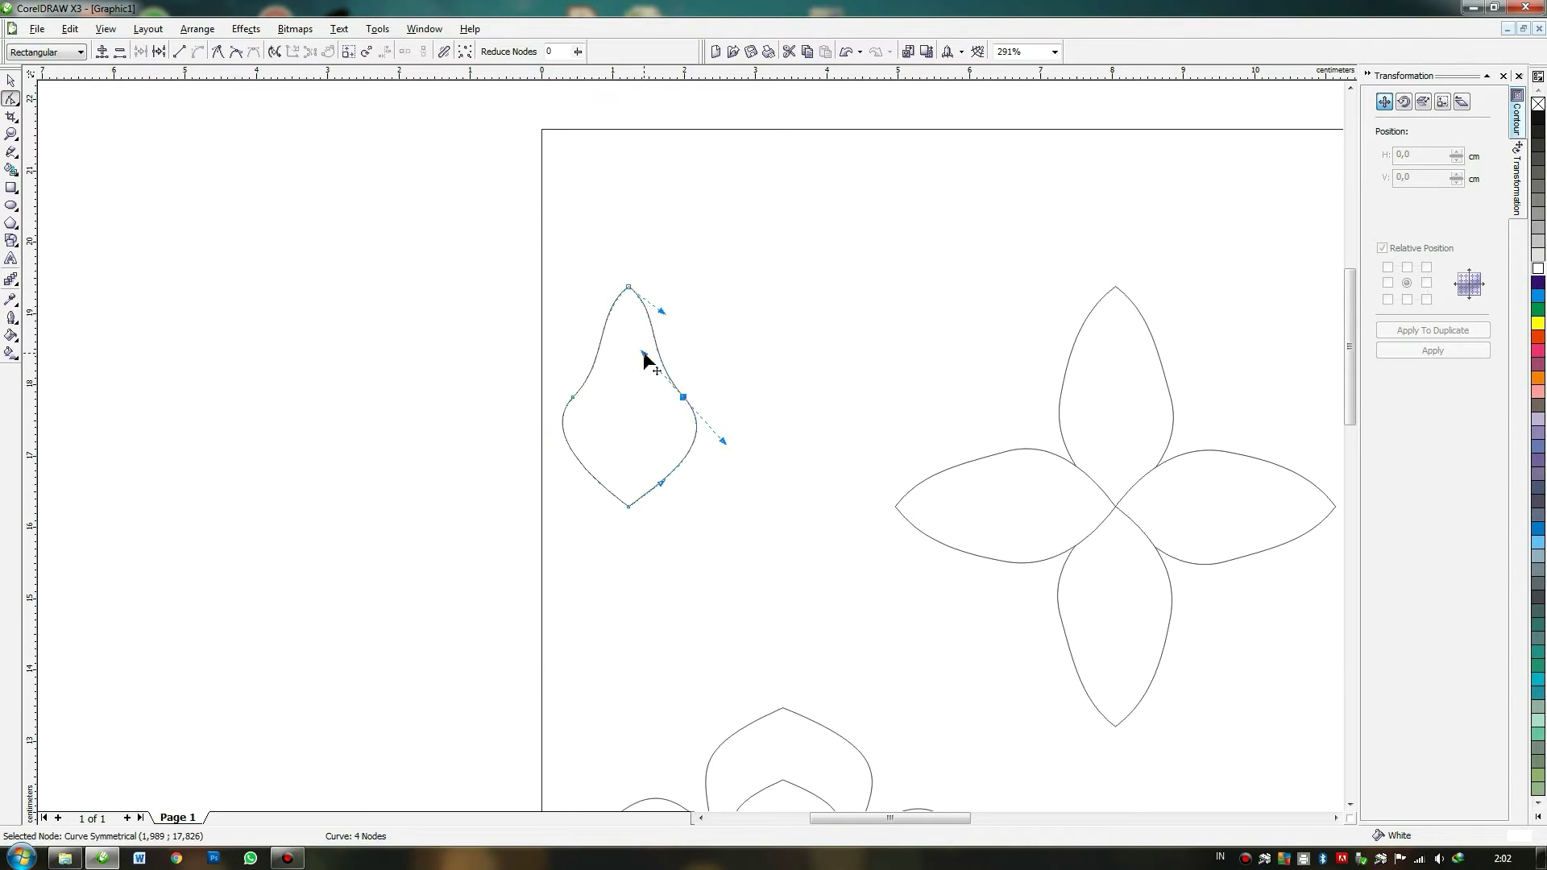
# Duplicate the pinched petal three times around its base at 90° intervals to form a second four-petal set.
pyautogui.click(10, 81)
pyautogui.click(693, 270)
pyautogui.click(642, 357)
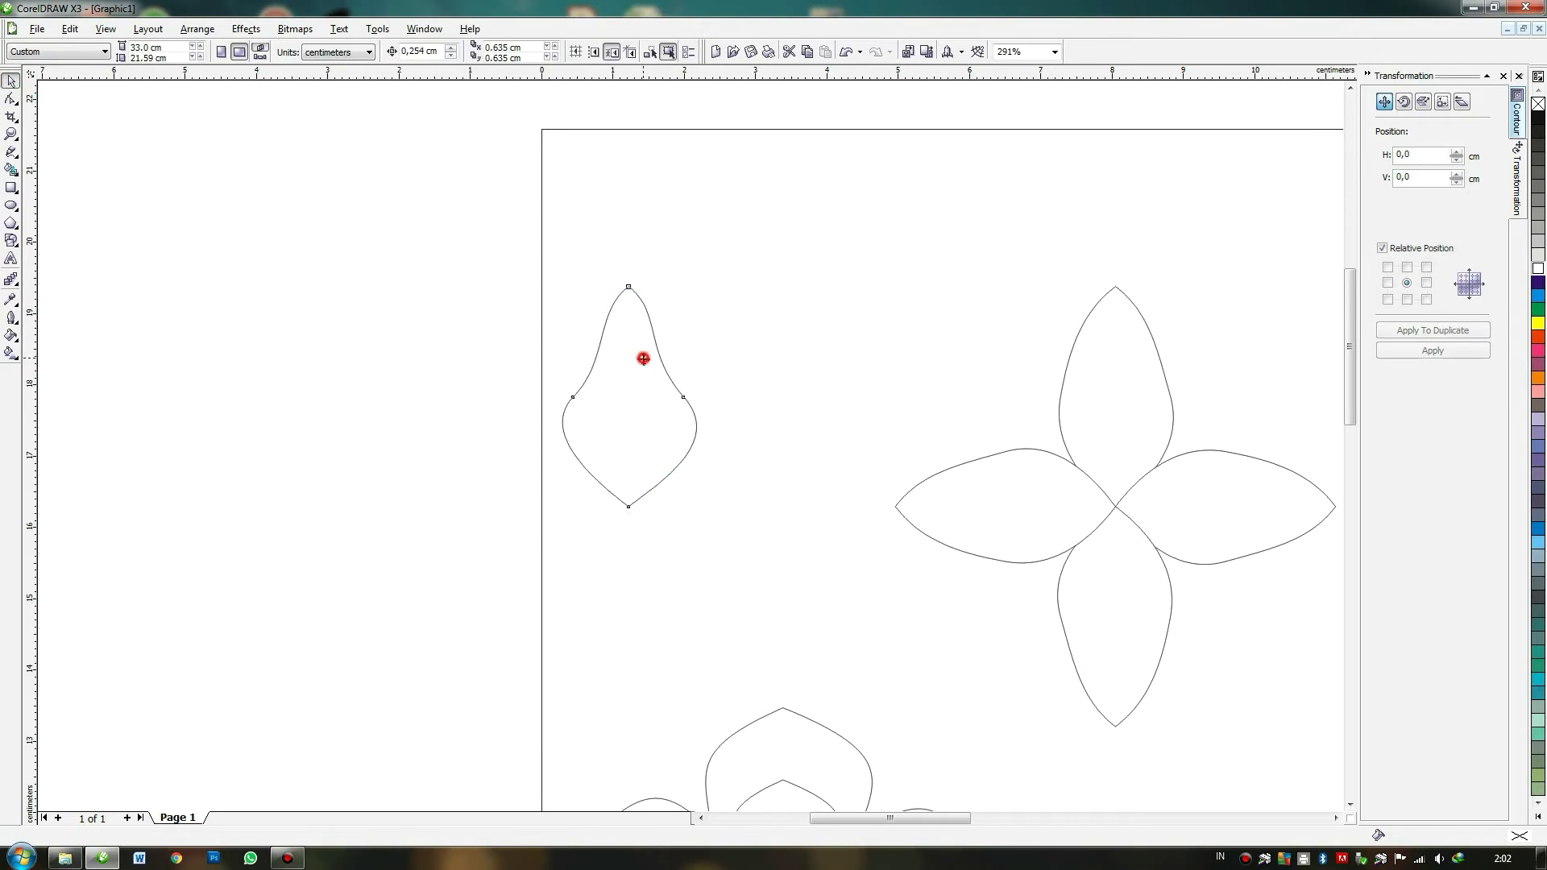
pyautogui.click(627, 388)
pyautogui.moveTo(701, 280); pyautogui.dragTo(820, 564)
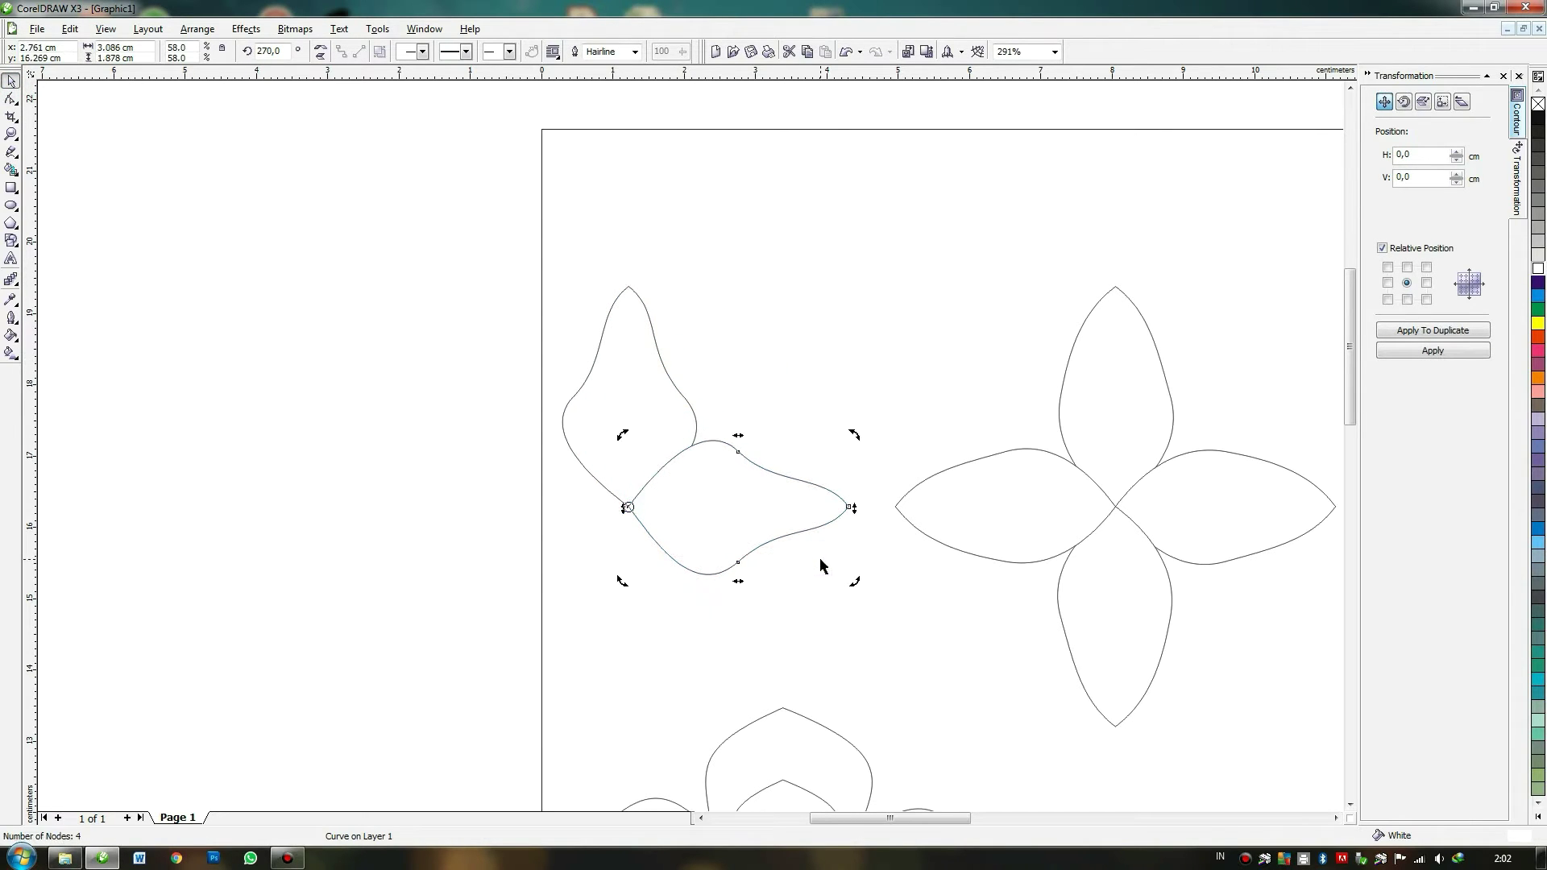
pyautogui.hotkey('ctrl', 'r')
pyautogui.hotkey('ctrl', 'r')
pyautogui.click(798, 369)
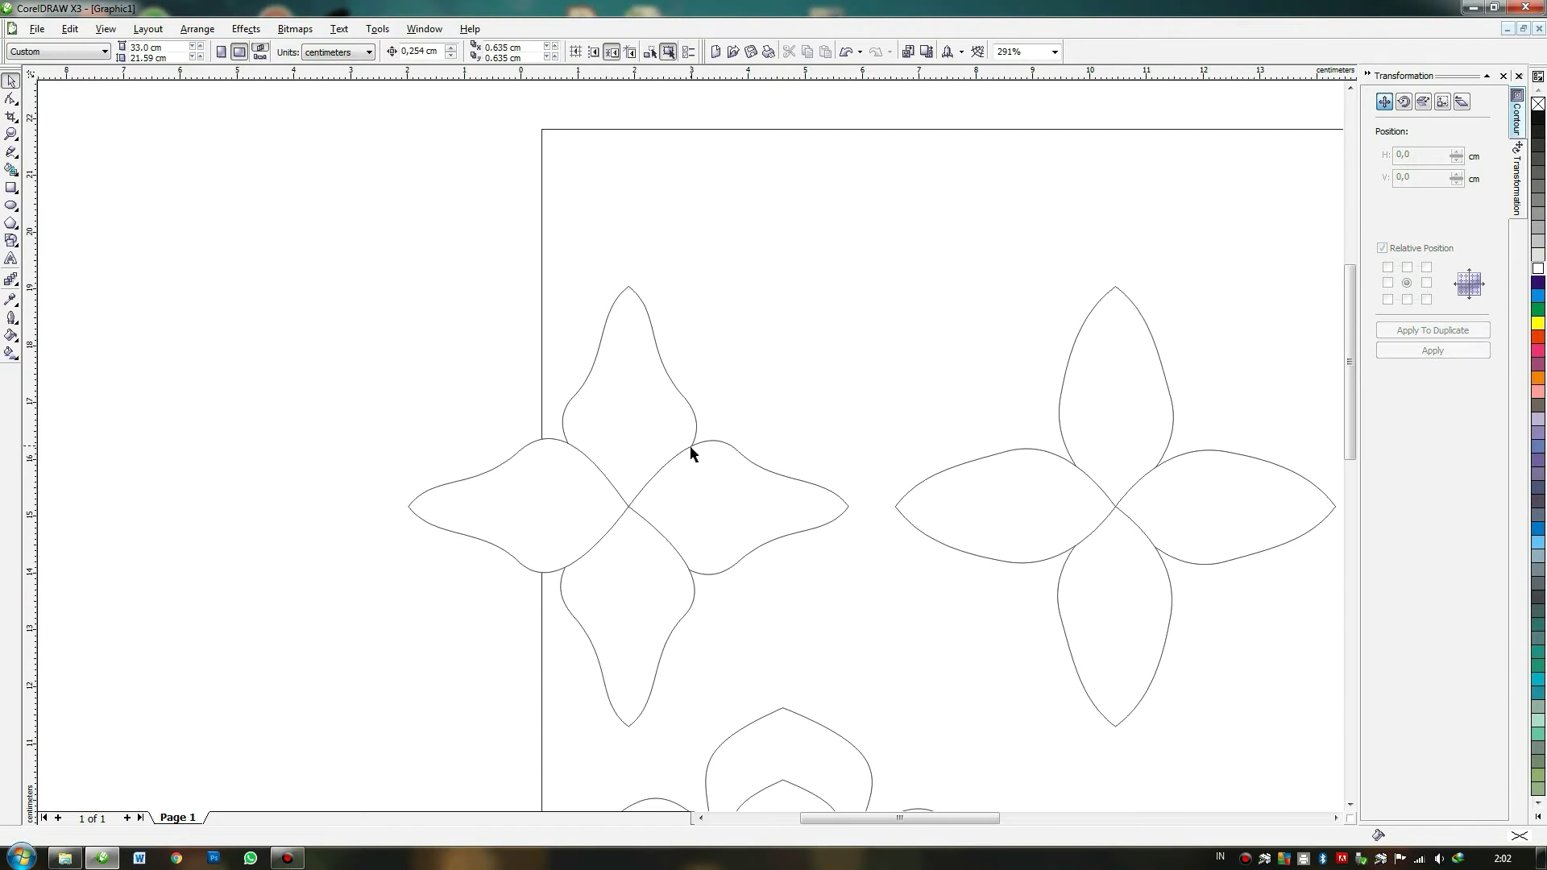
# Rotate the four pinched petals 45° clockwise and place them centred on top of the other four-petal set.
pyautogui.scroll(-1, 440, 193)
pyautogui.moveTo(311, 179); pyautogui.dragTo(799, 646)
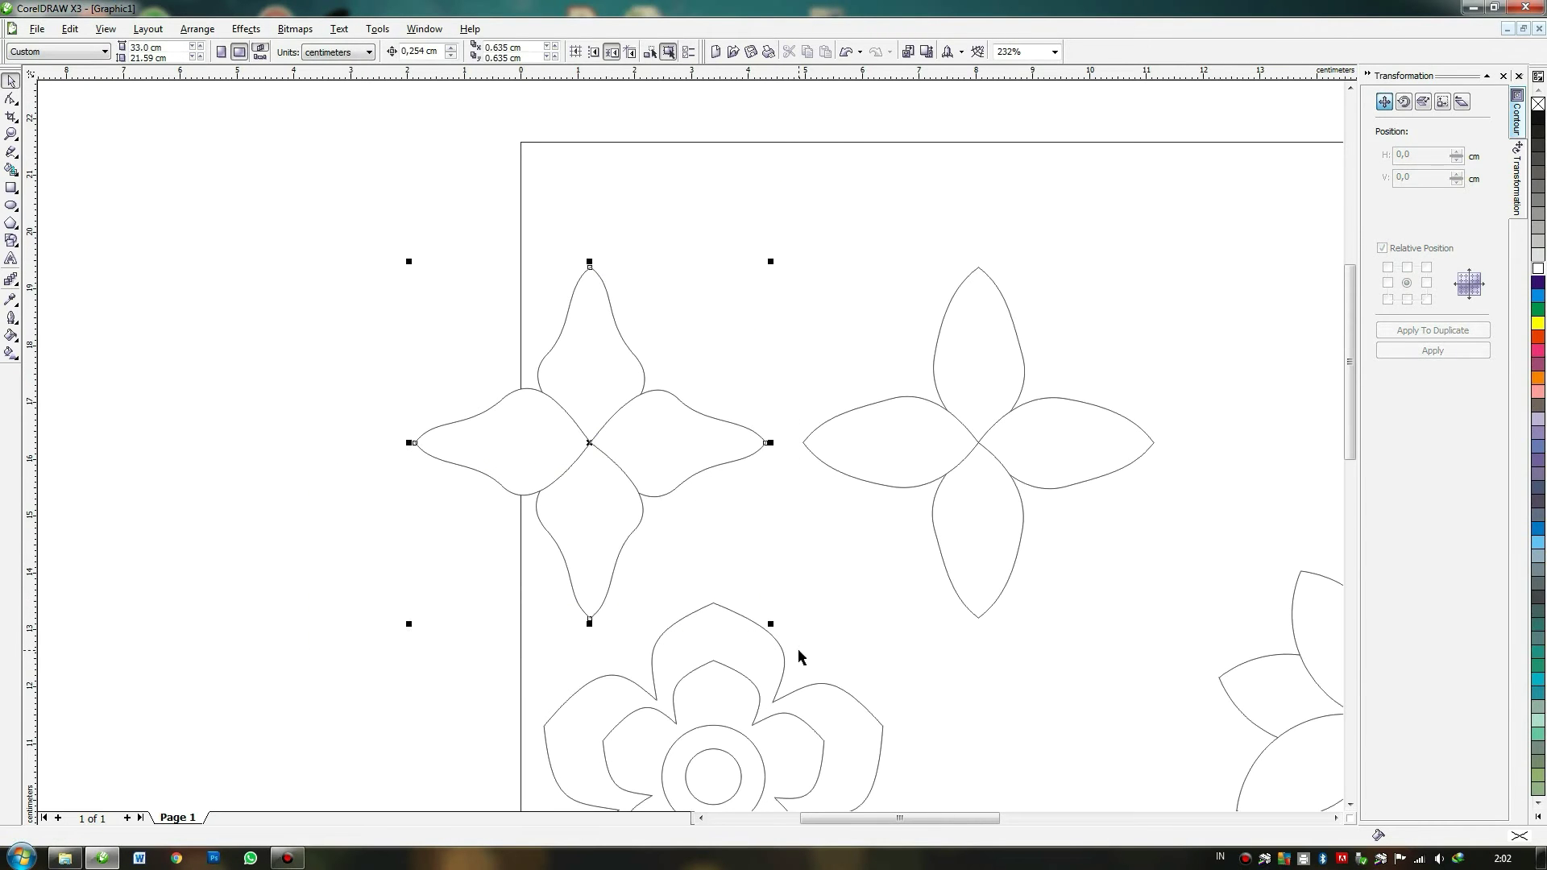
pyautogui.click(588, 441)
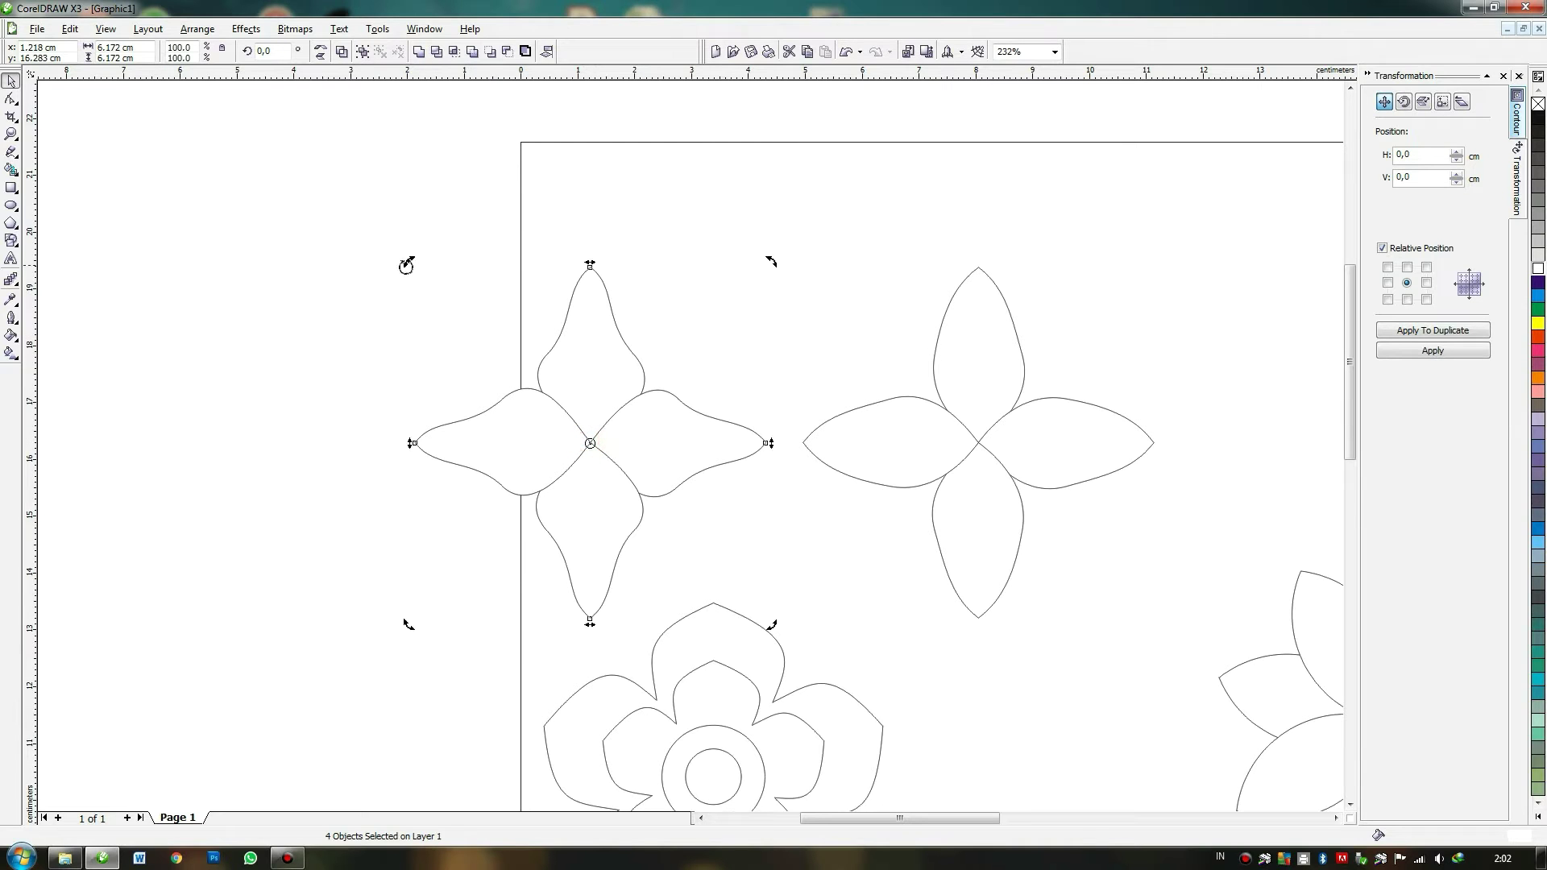
pyautogui.moveTo(407, 265); pyautogui.dragTo(577, 206)
pyautogui.doubleClick(636, 426)
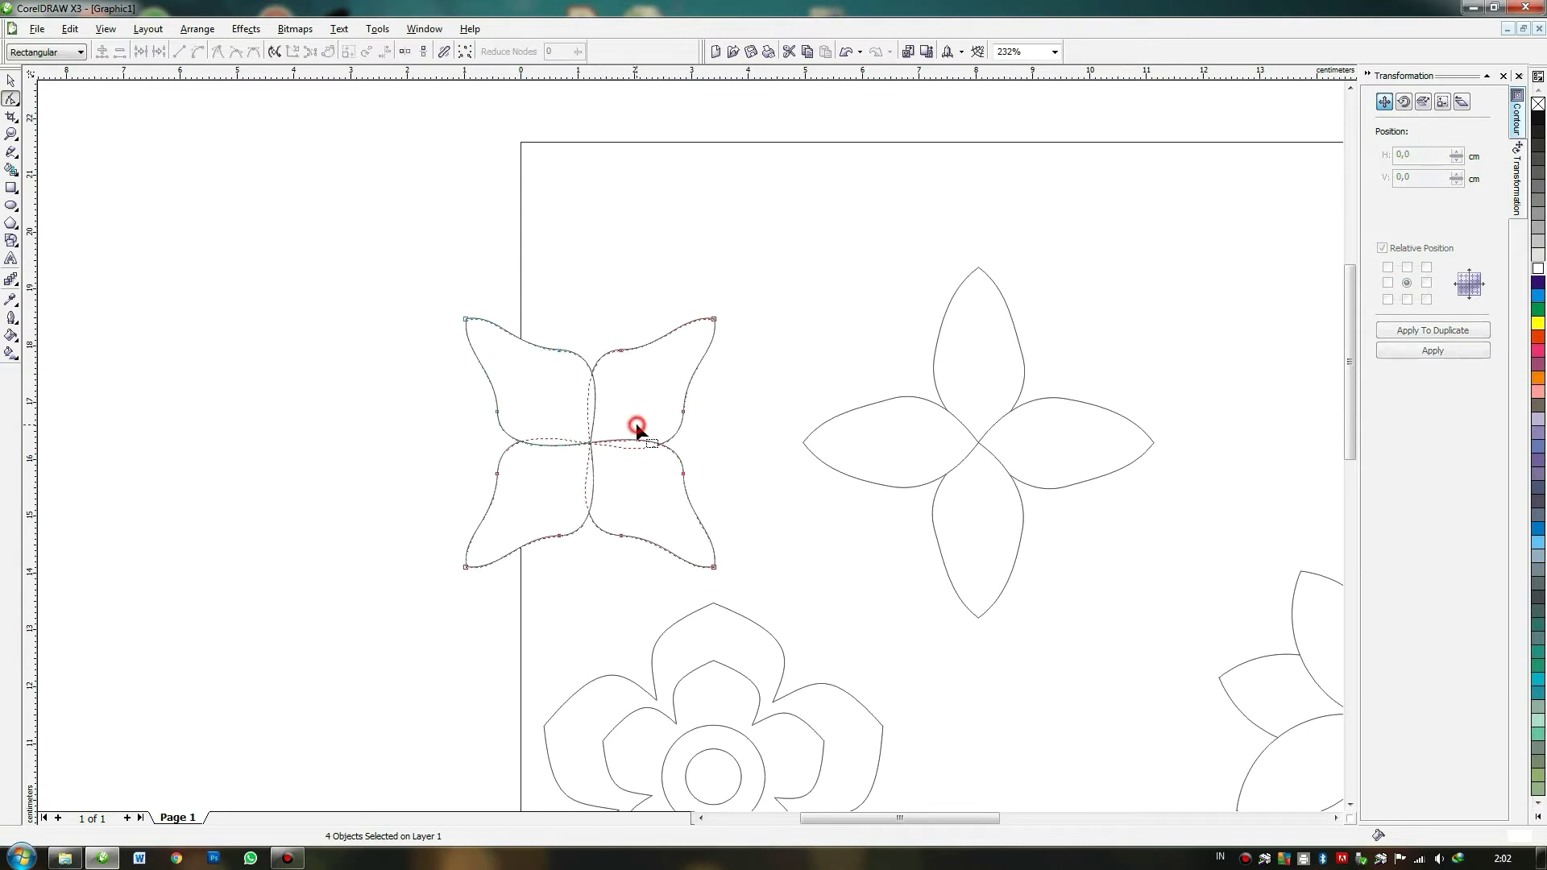
pyautogui.click(11, 80)
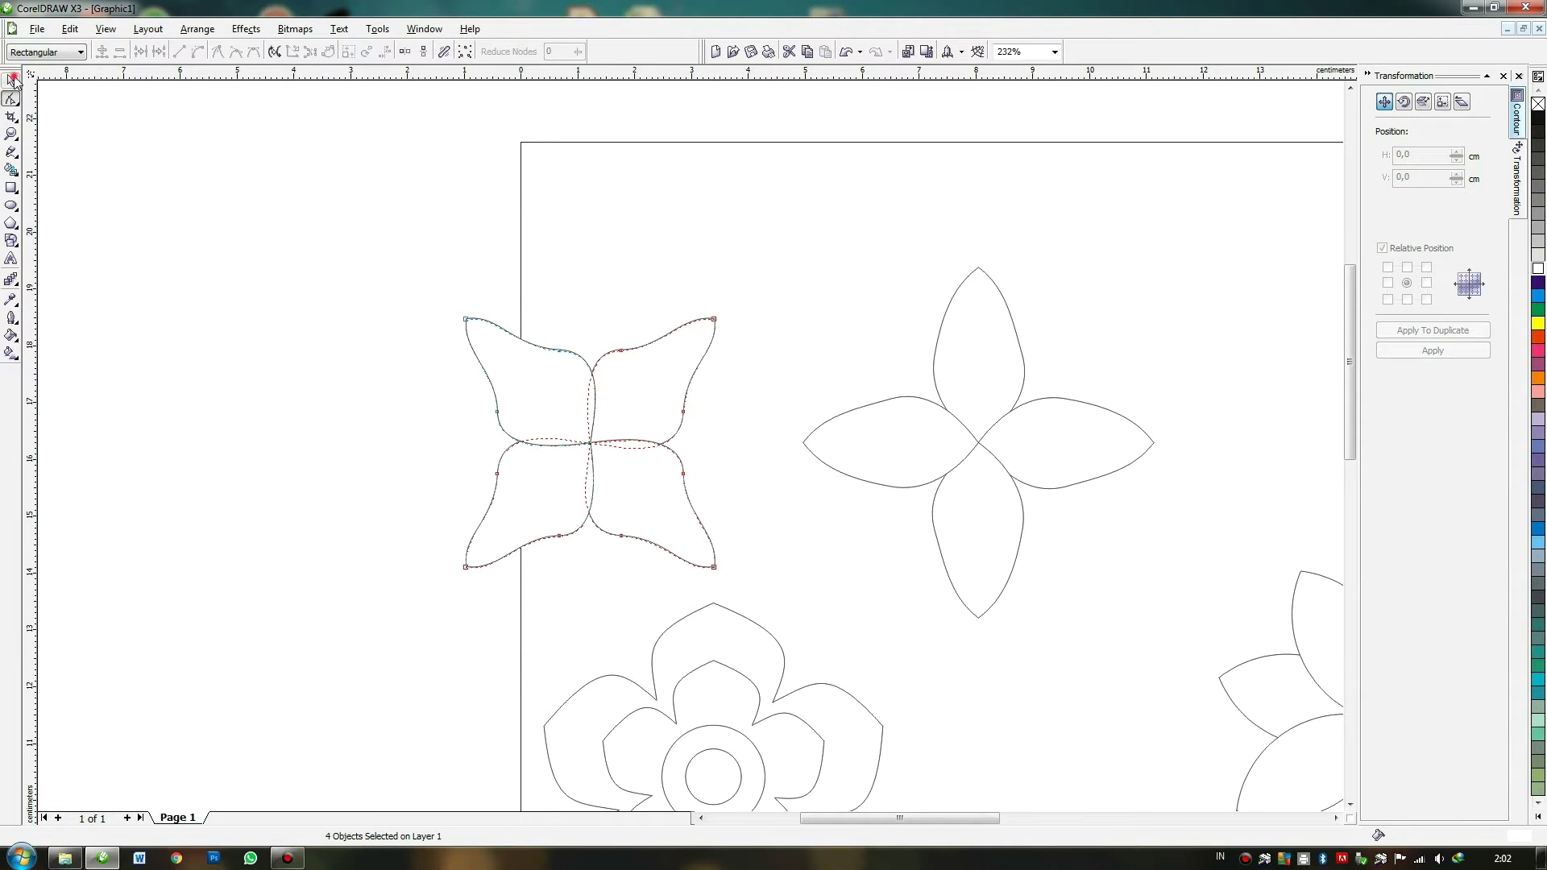
pyautogui.moveTo(589, 442); pyautogui.dragTo(979, 442)
pyautogui.click(1173, 329)
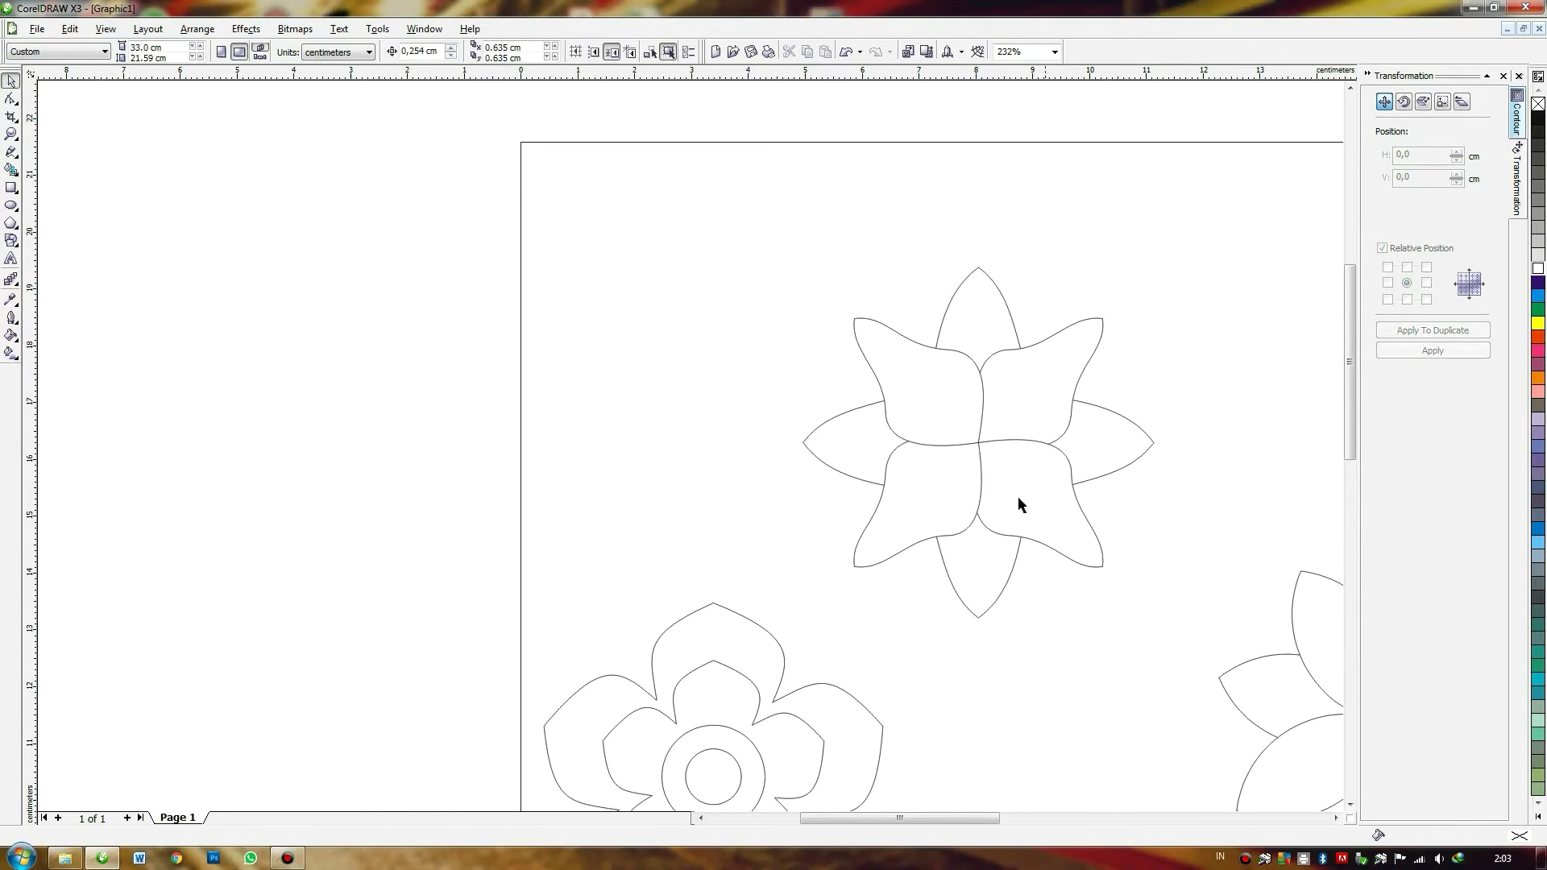
# Copy the double-circle centre of the eight-petal flower onto the middle of the new layered flower.
pyautogui.scroll(-1, 972, 508)
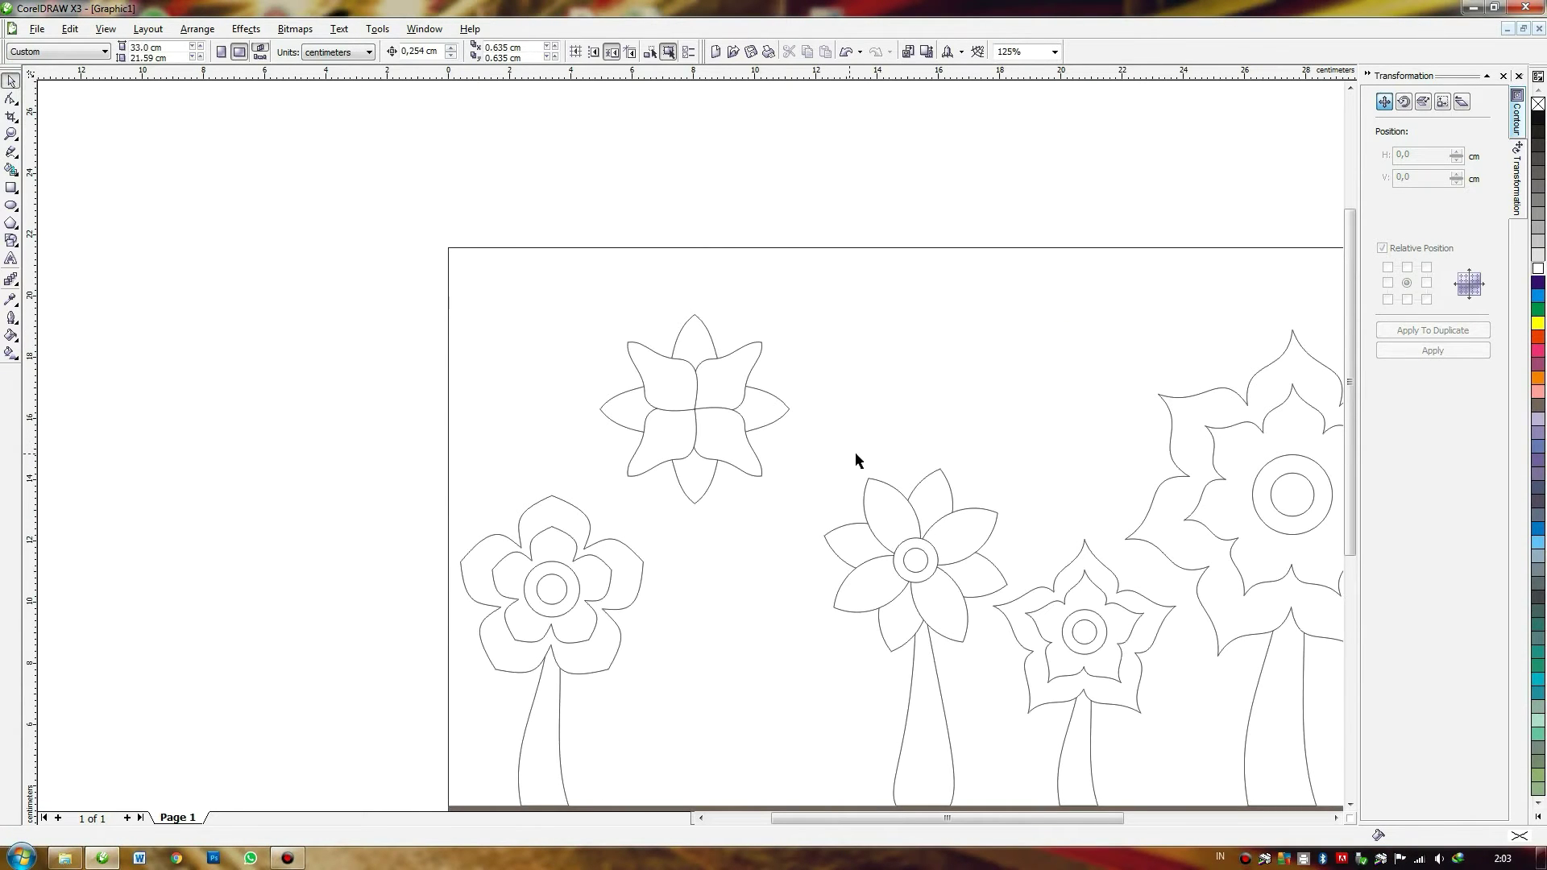
pyautogui.moveTo(925, 567); pyautogui.dragTo(570, 414)
pyautogui.scroll(1, 810, 390)
pyautogui.click(838, 355)
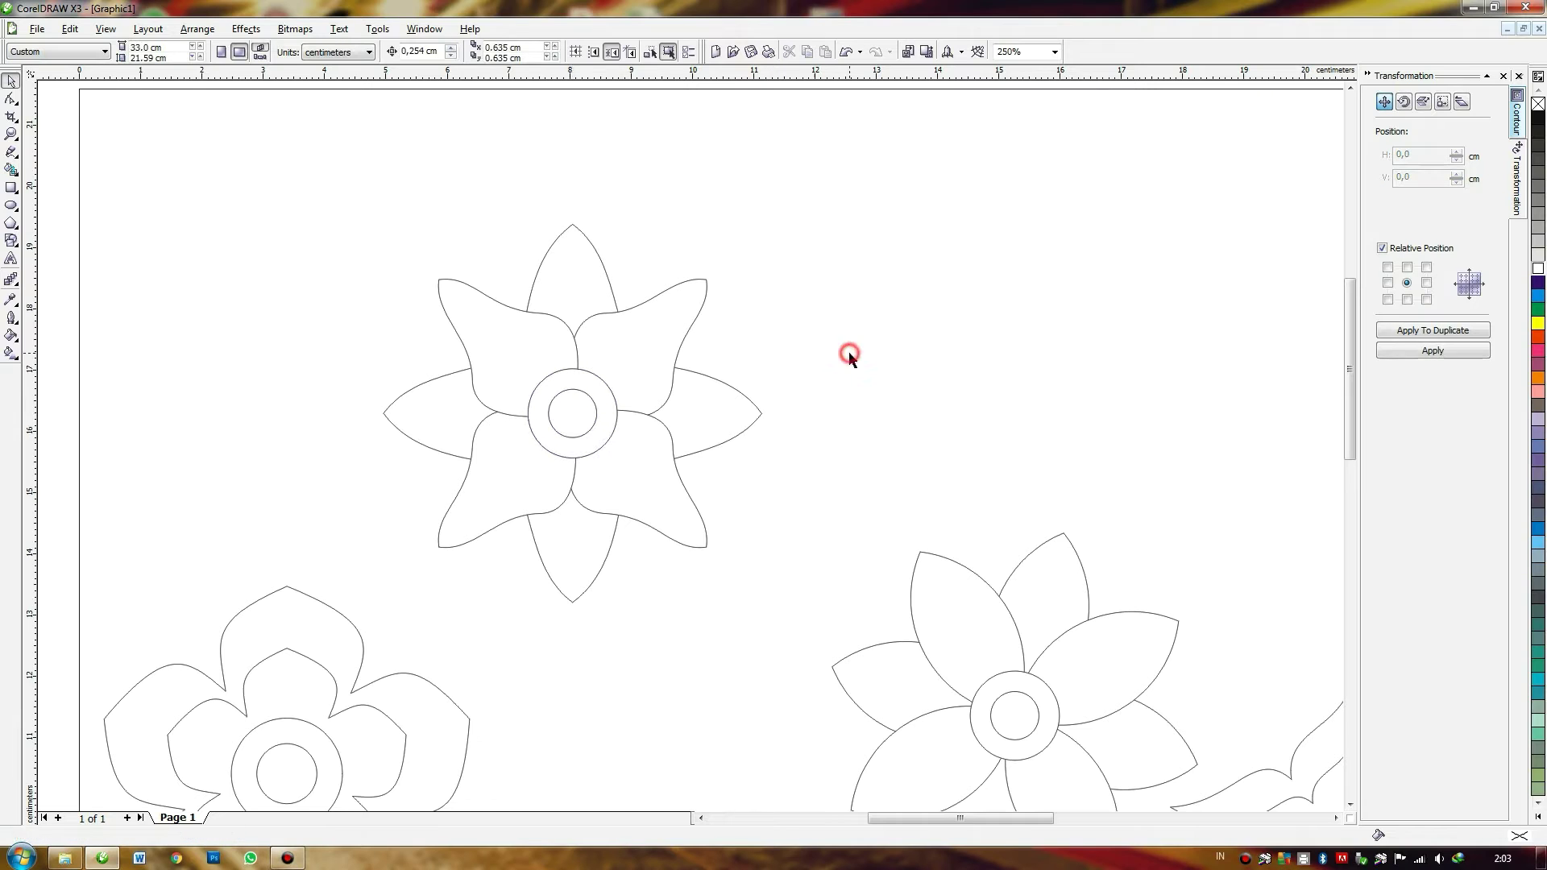
# Shrink the whole layered flower to about 5.49 cm across and place it between the leftmost flower and the eight-petal one.
pyautogui.scroll(-1, 688, 444)
pyautogui.moveTo(540, 215); pyautogui.dragTo(819, 494)
pyautogui.moveTo(801, 265)
pyautogui.mouseDown()
pyautogui.moveTo(809, 294)
pyautogui.moveTo(780, 285)
pyautogui.mouseUp()
pyautogui.moveTo(693, 382); pyautogui.dragTo(744, 523)
pyautogui.scroll(1, 694, 429)
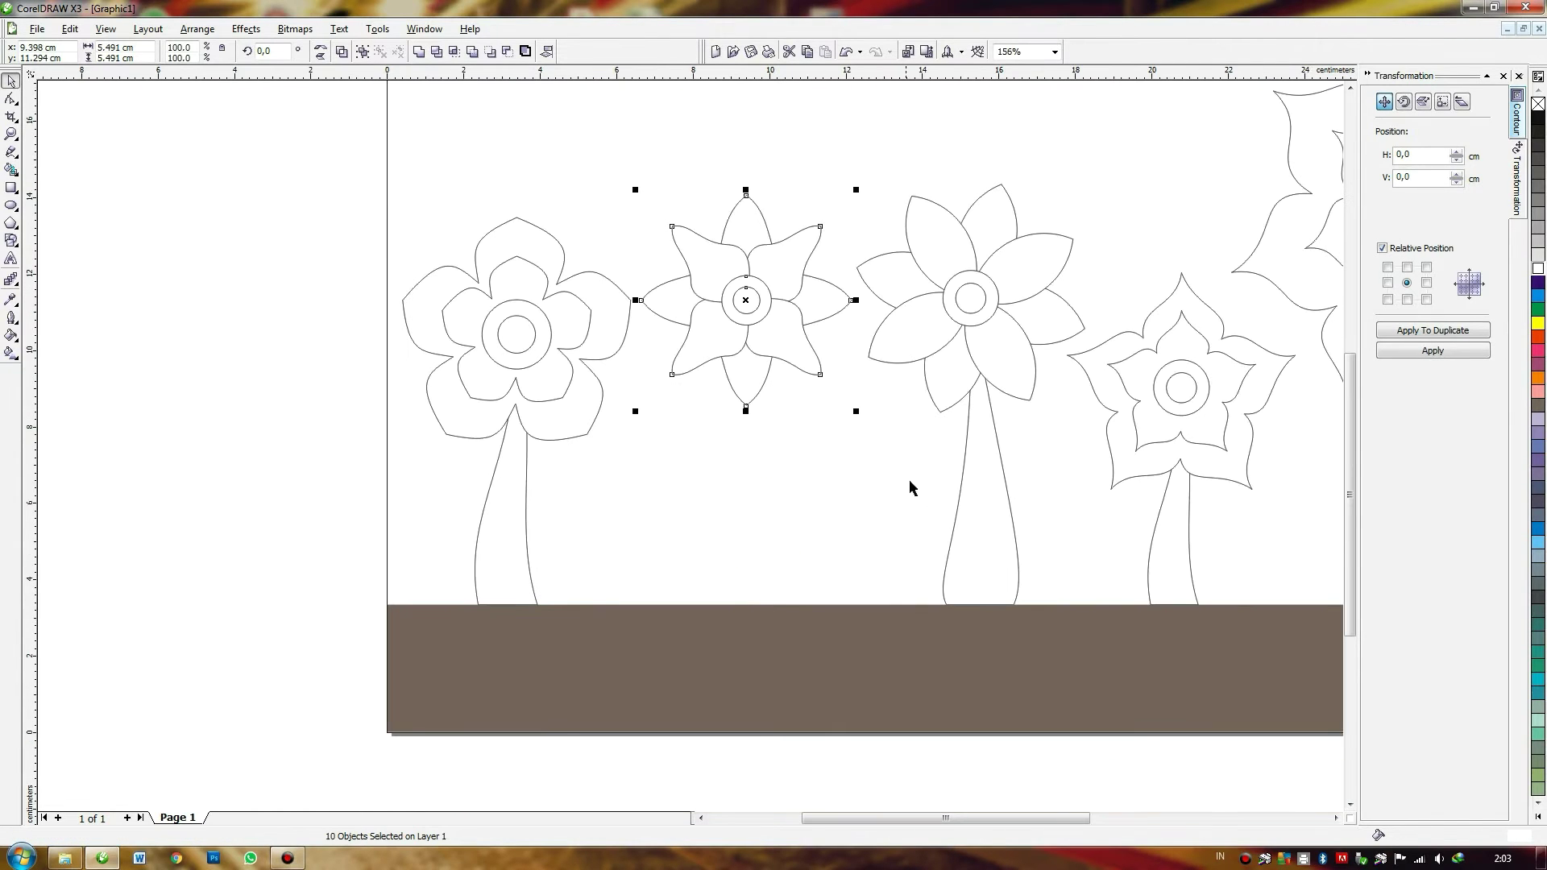
# Copy the eight-petal flower's stem beneath the layered flower and enlarge the copy to about 10.61 cm high, keeping its base on the ground.
pyautogui.moveTo(986, 503); pyautogui.dragTo(743, 542)
pyautogui.rightClick(743, 543)
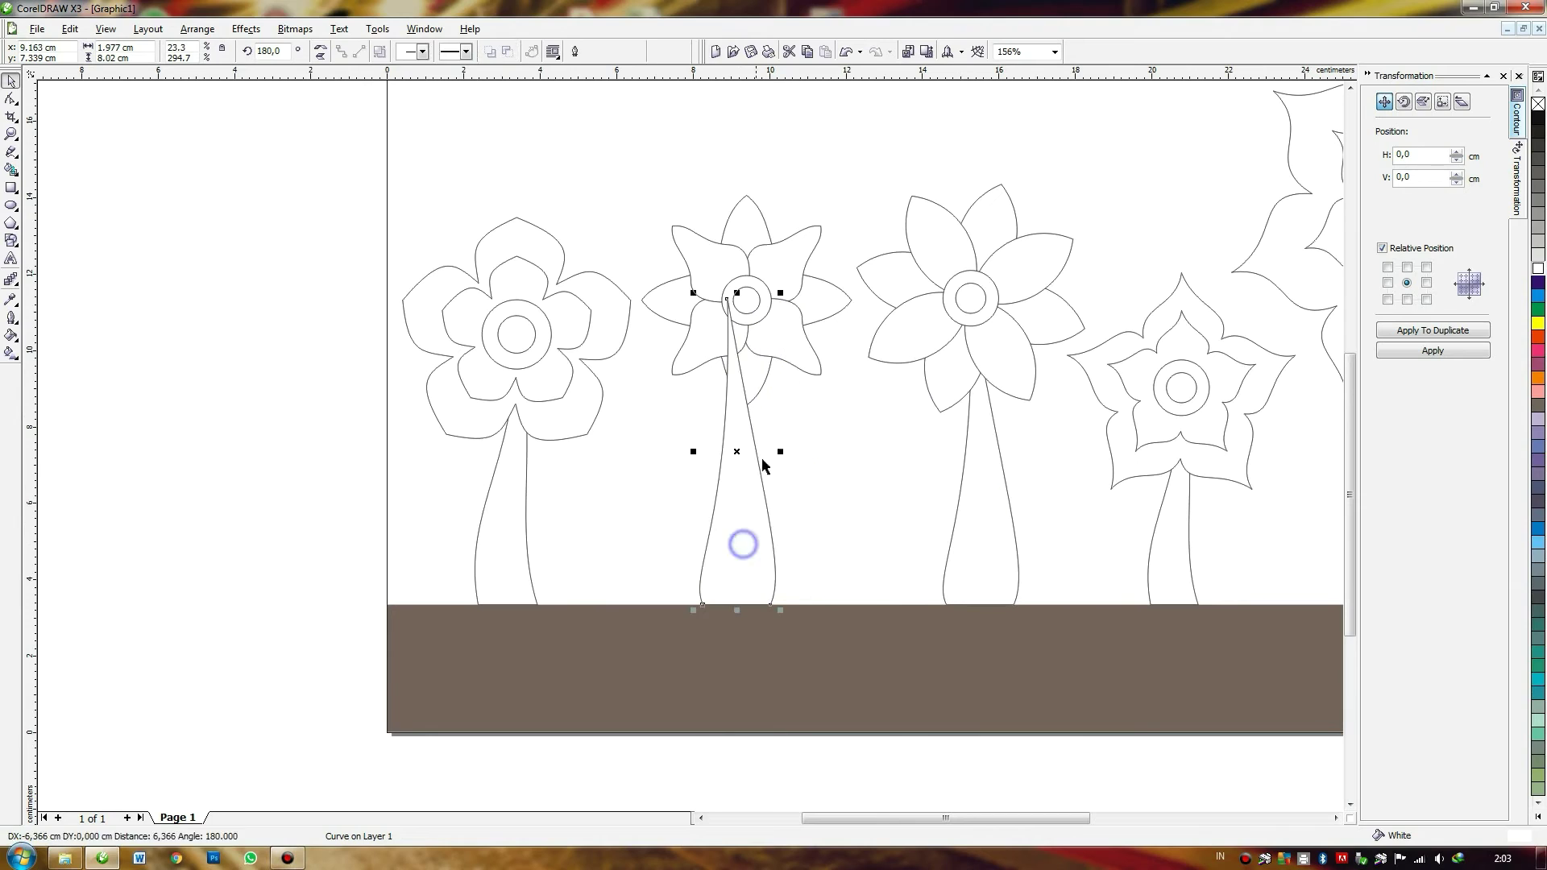
pyautogui.moveTo(783, 292); pyautogui.dragTo(839, 197)
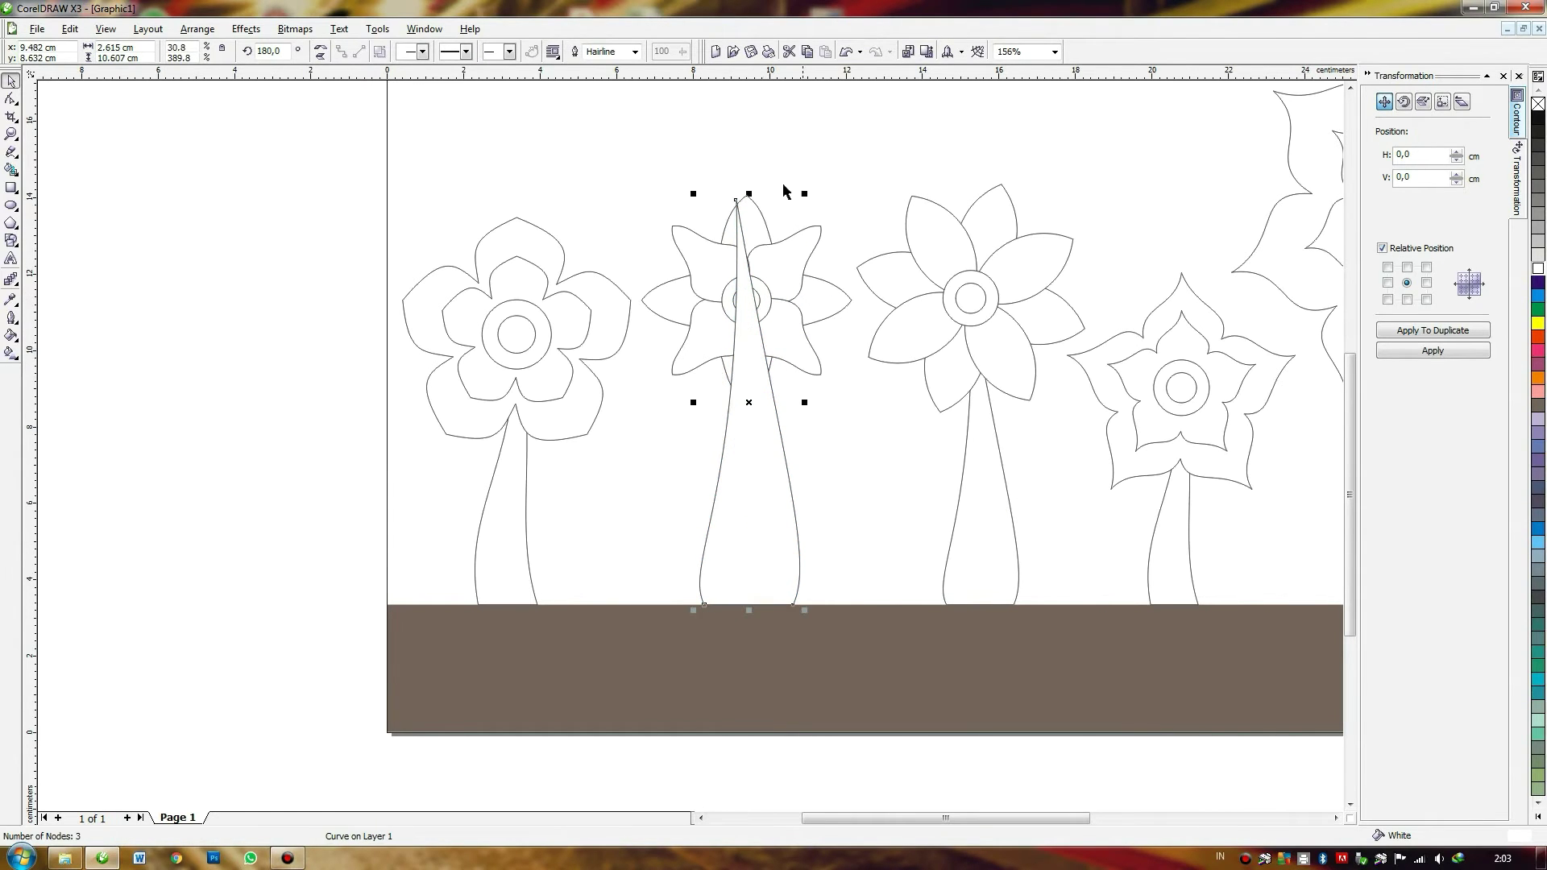
# Move the complete layered flower head so its centre sits on the tip of the enlarged stem.
pyautogui.moveTo(626, 141); pyautogui.dragTo(839, 404)
pyautogui.moveTo(812, 348)
pyautogui.mouseDown()
pyautogui.moveTo(649, 164)
pyautogui.moveTo(577, 129)
pyautogui.mouseUp()
pyautogui.moveTo(582, 117); pyautogui.dragTo(735, 199)
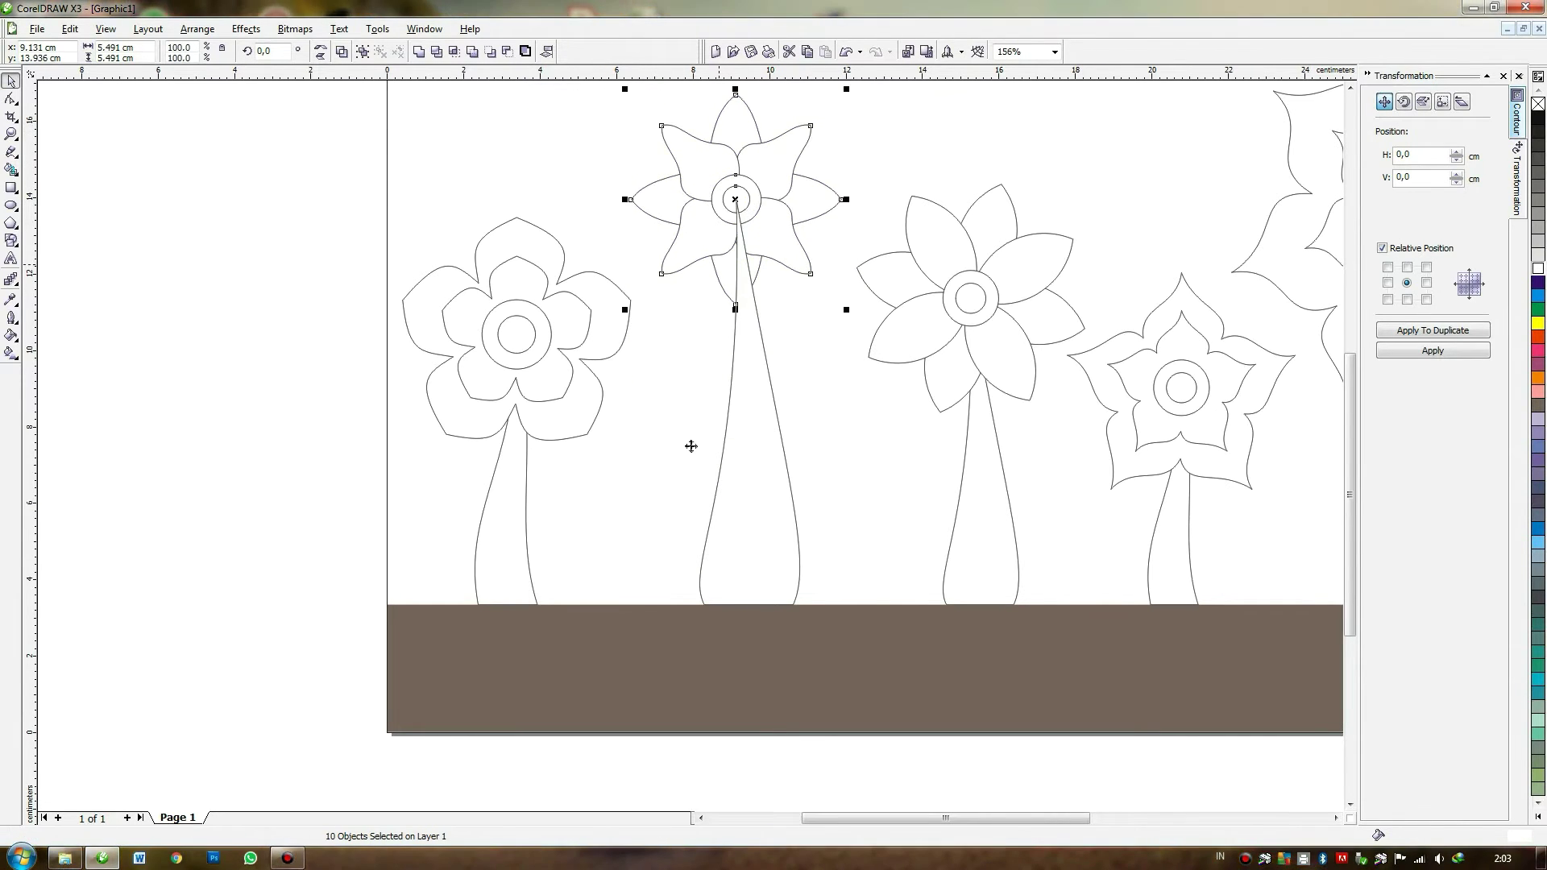
# Enlarge the layered flower head to 7.62 cm across, then try rotating it to 330° and undo the rotation.
pyautogui.scroll(-1, 755, 415)
pyautogui.moveTo(794, 305); pyautogui.dragTo(868, 336)
pyautogui.click(761, 341)
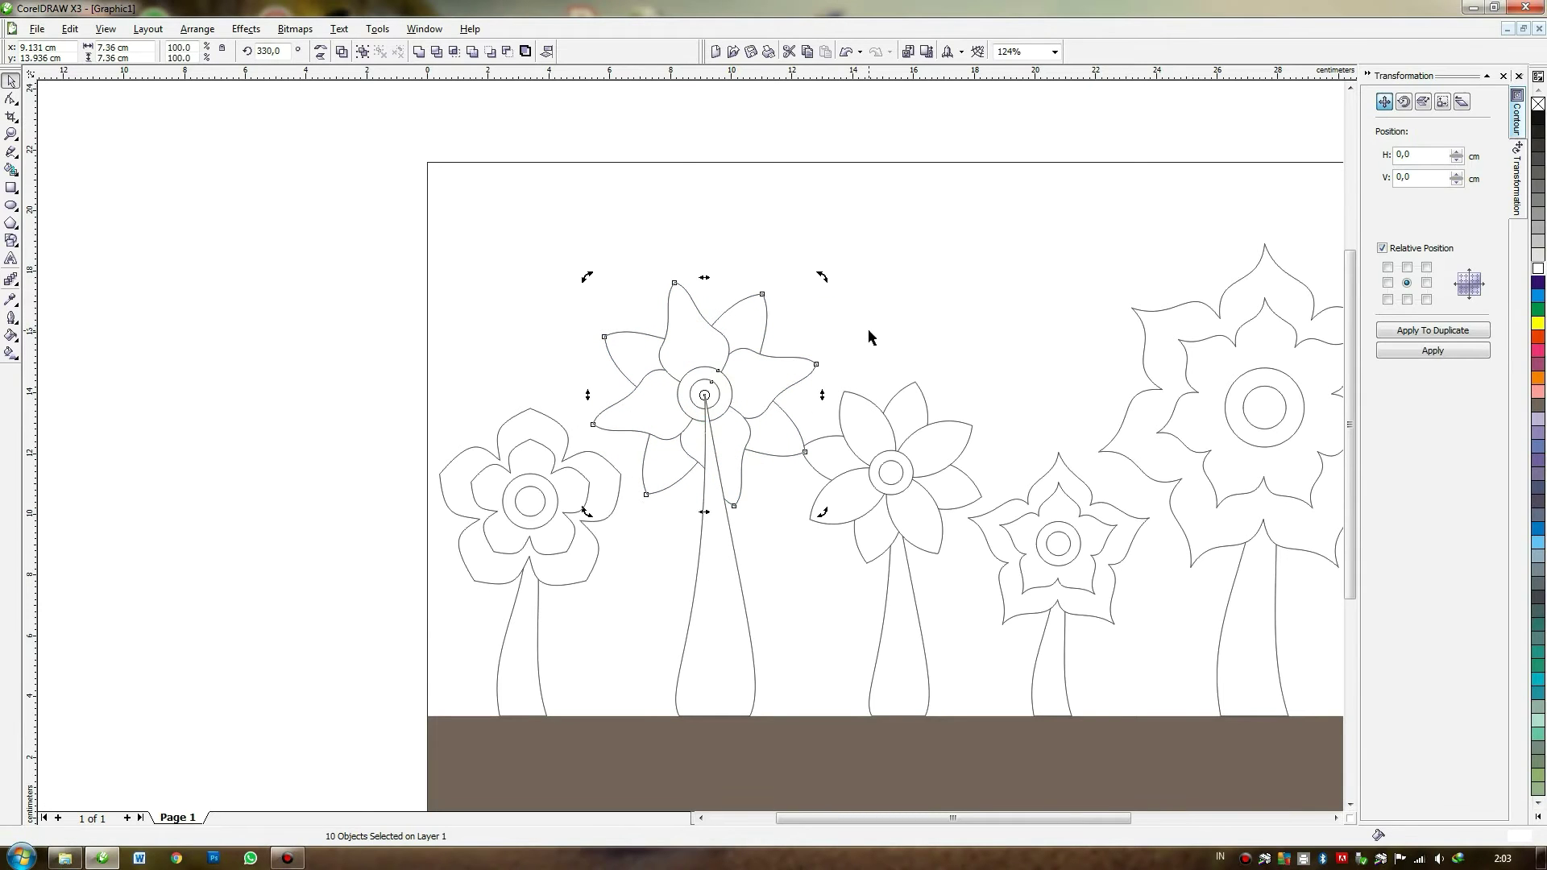
pyautogui.hotkey('ctrl', 'z')
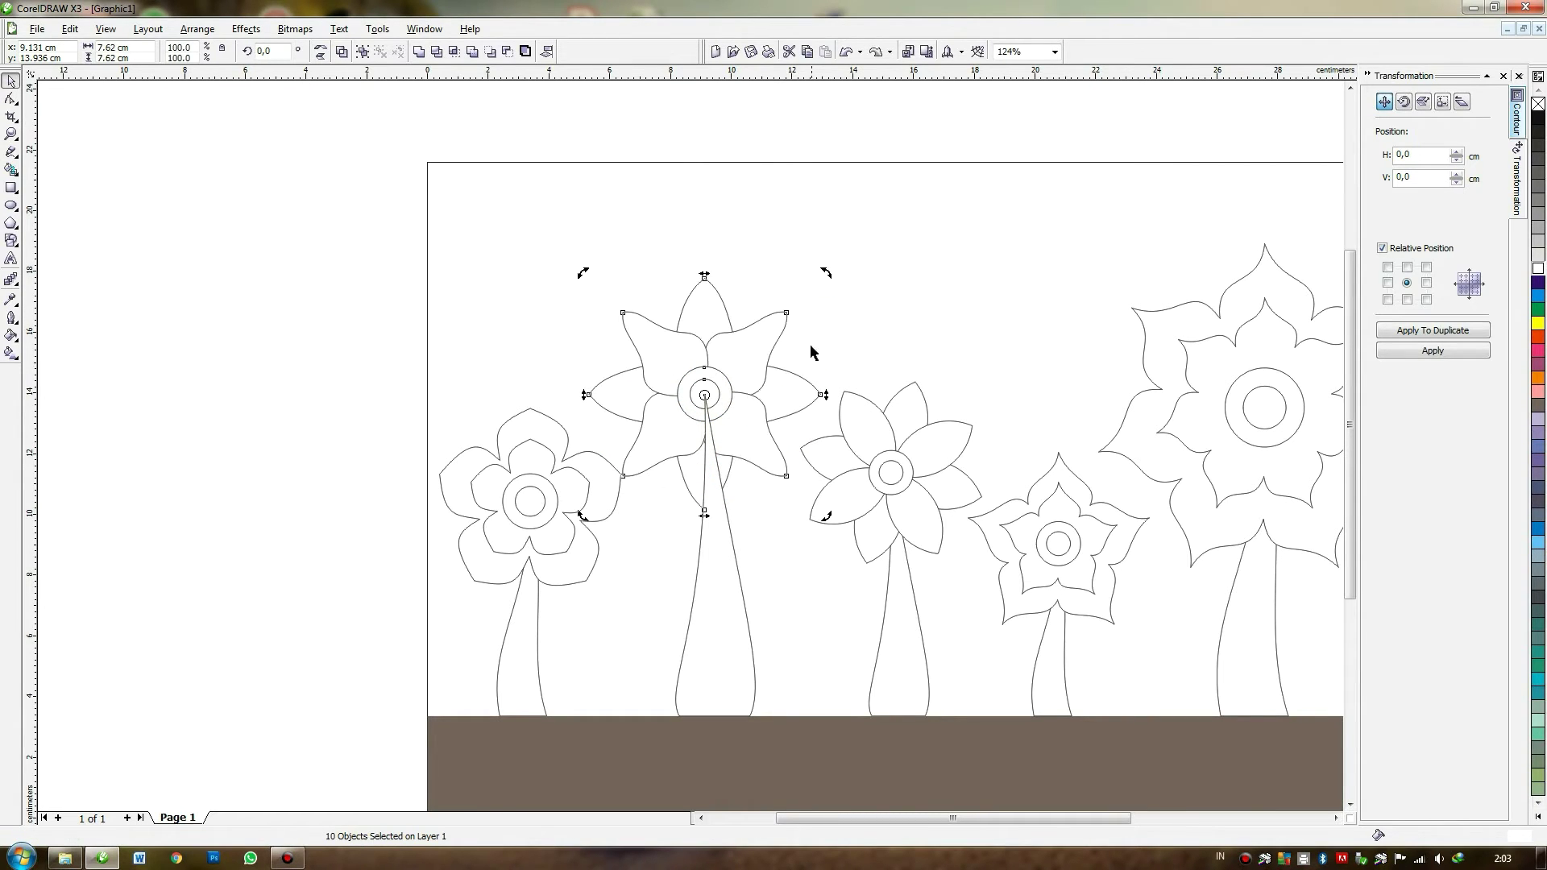
# Lift the layered flower head off its stem and enlarge the stem to about 12.45 cm high.
pyautogui.click(760, 335)
pyautogui.moveTo(749, 355); pyautogui.dragTo(737, 171)
pyautogui.click(714, 539)
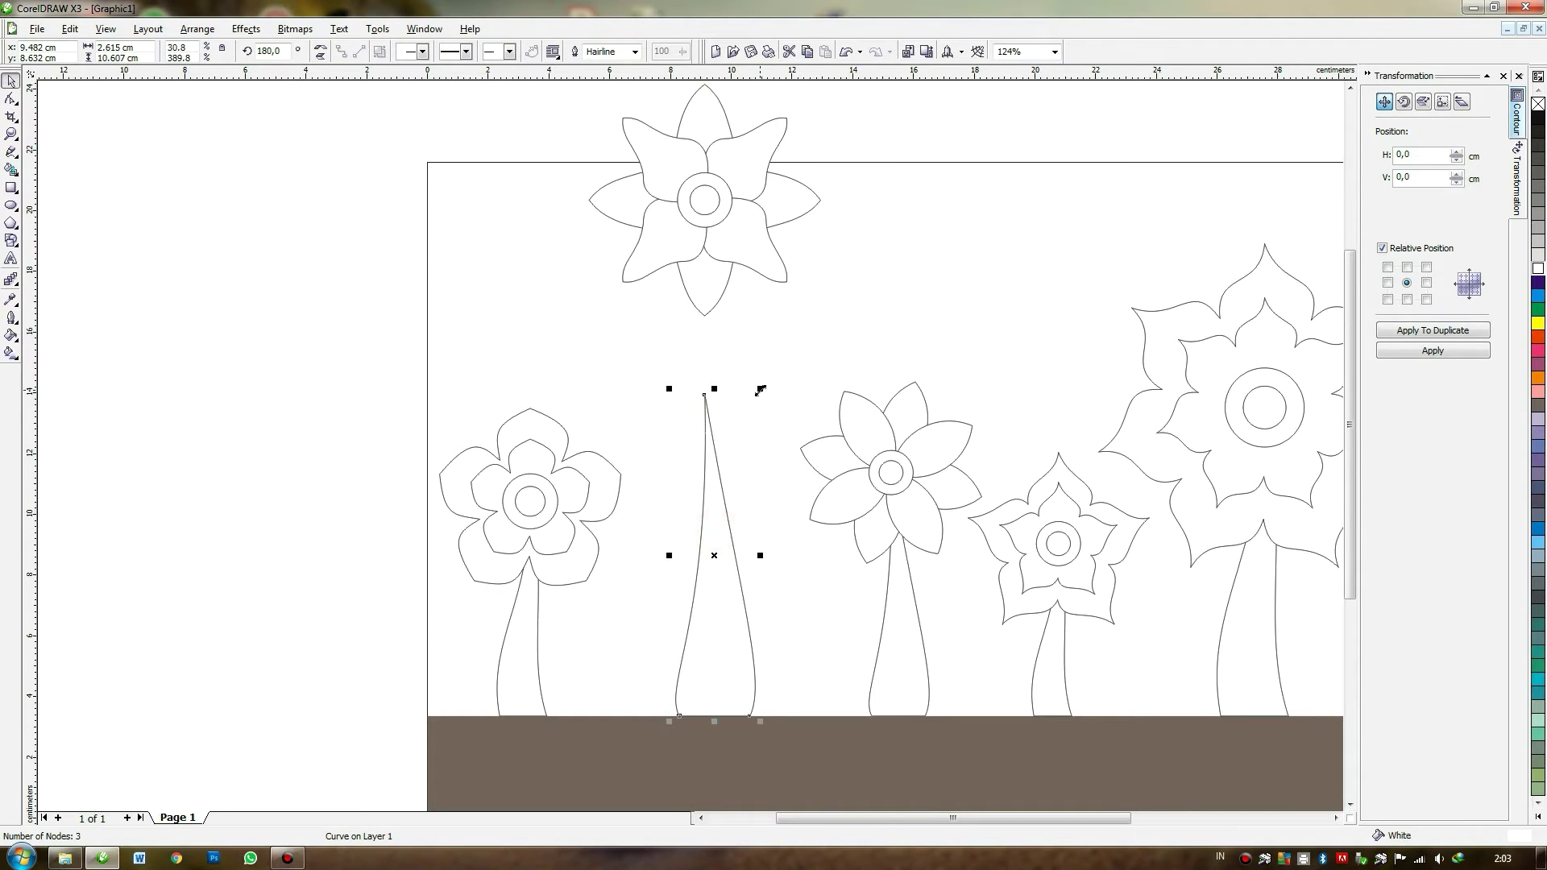
pyautogui.moveTo(758, 391); pyautogui.dragTo(806, 333)
# Move the layered flower head back onto the taller stem's tip and enlarge it to about 8.82 cm across.
pyautogui.click(702, 199)
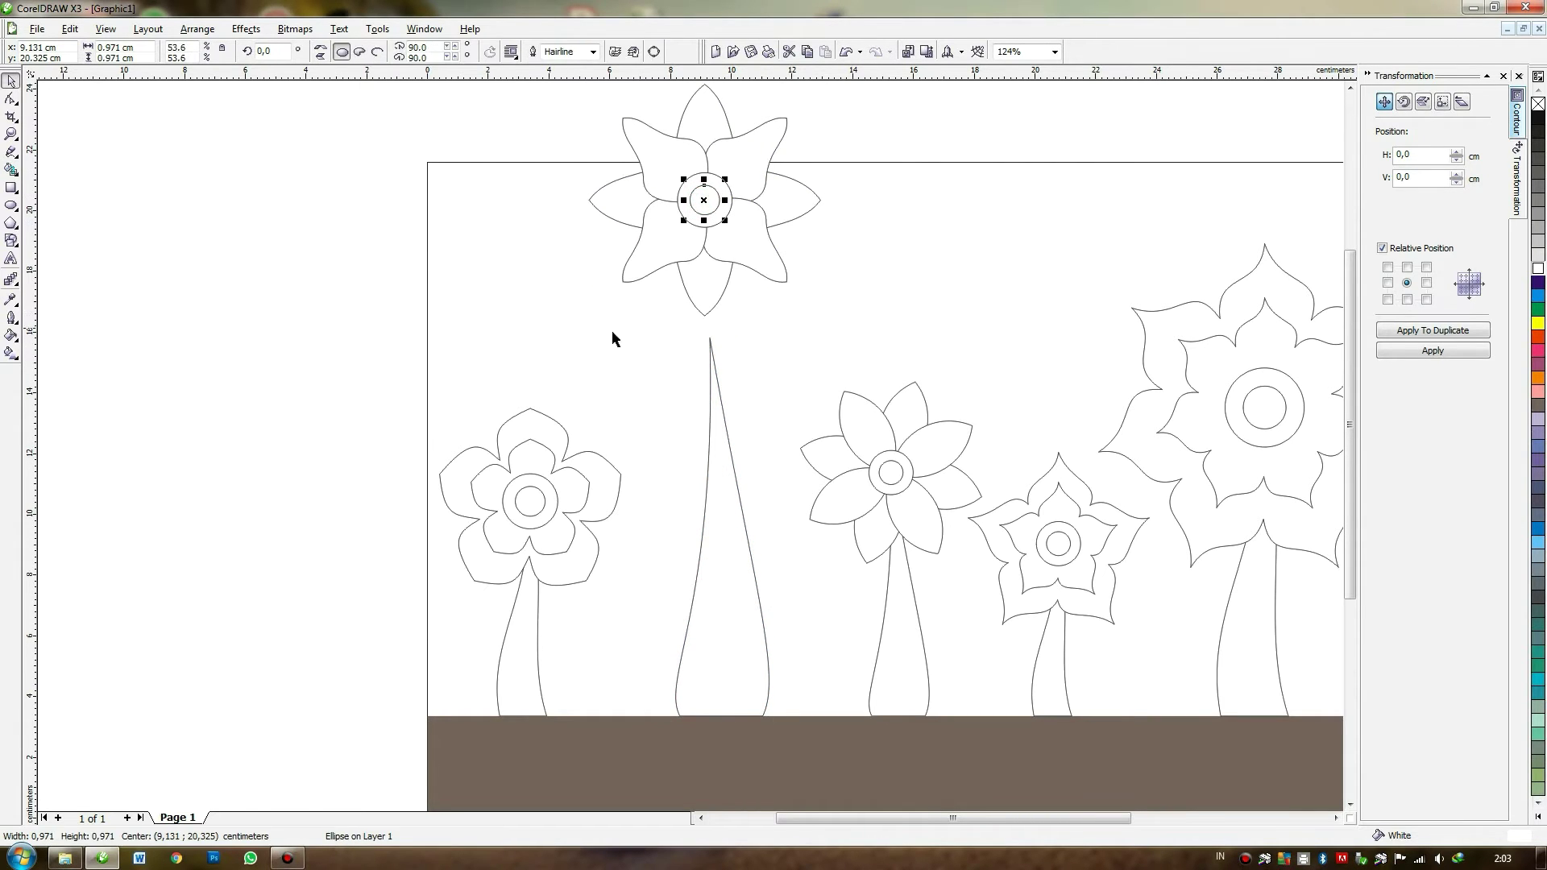
pyautogui.moveTo(561, 345); pyautogui.dragTo(854, 165)
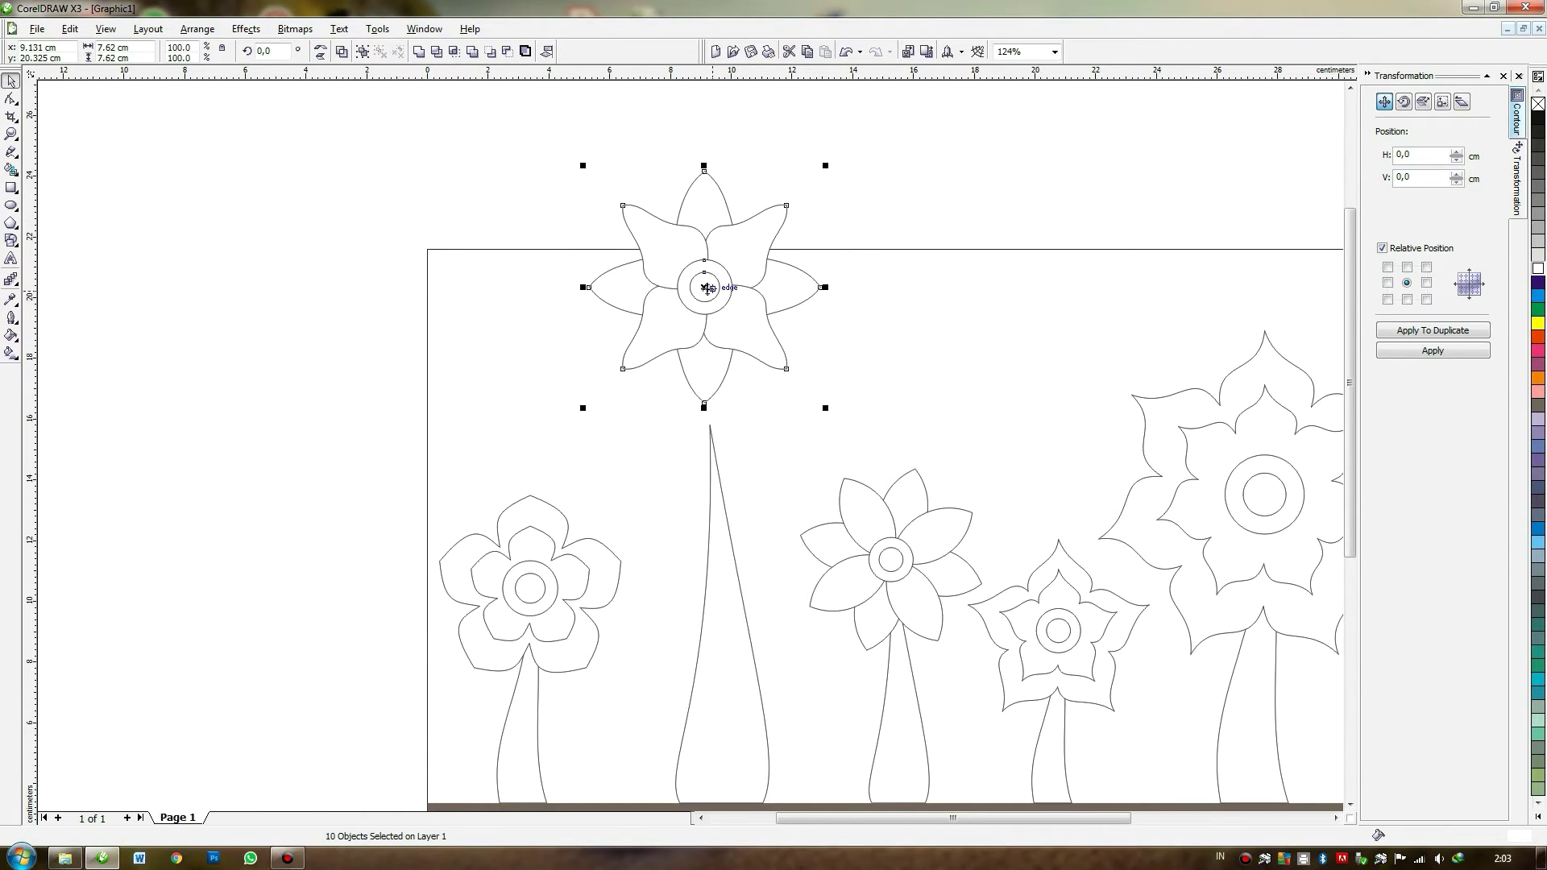
pyautogui.moveTo(704, 306); pyautogui.dragTo(707, 431)
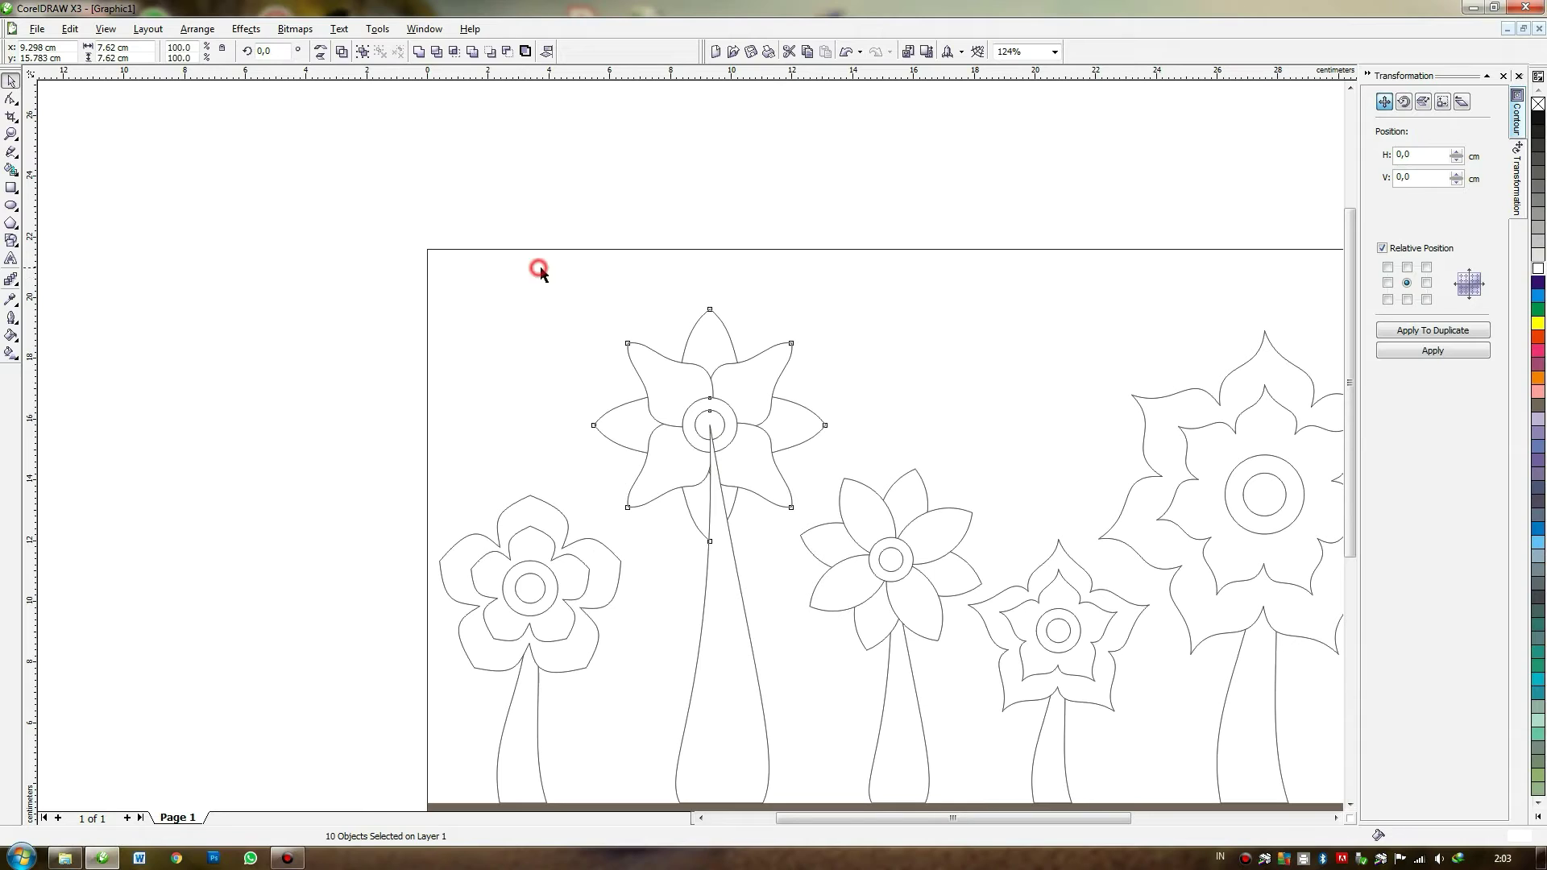
pyautogui.moveTo(839, 266); pyautogui.dragTo(546, 587)
pyautogui.moveTo(586, 304); pyautogui.dragTo(550, 267)
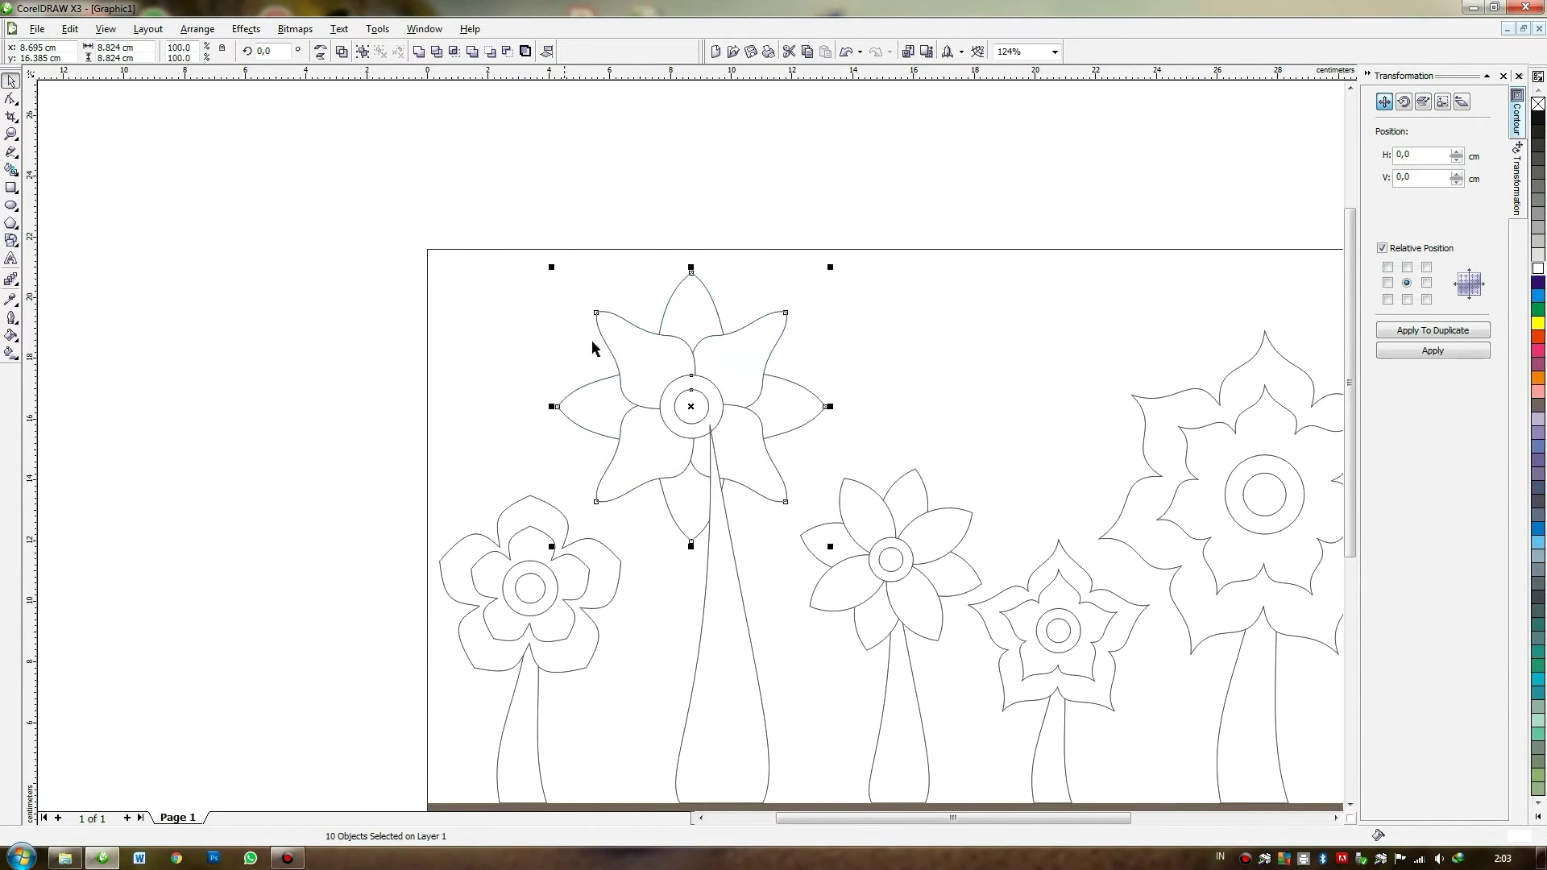
# Move the tall stem so its tip sits on the centre of the enlarged flower head.
pyautogui.click(720, 616)
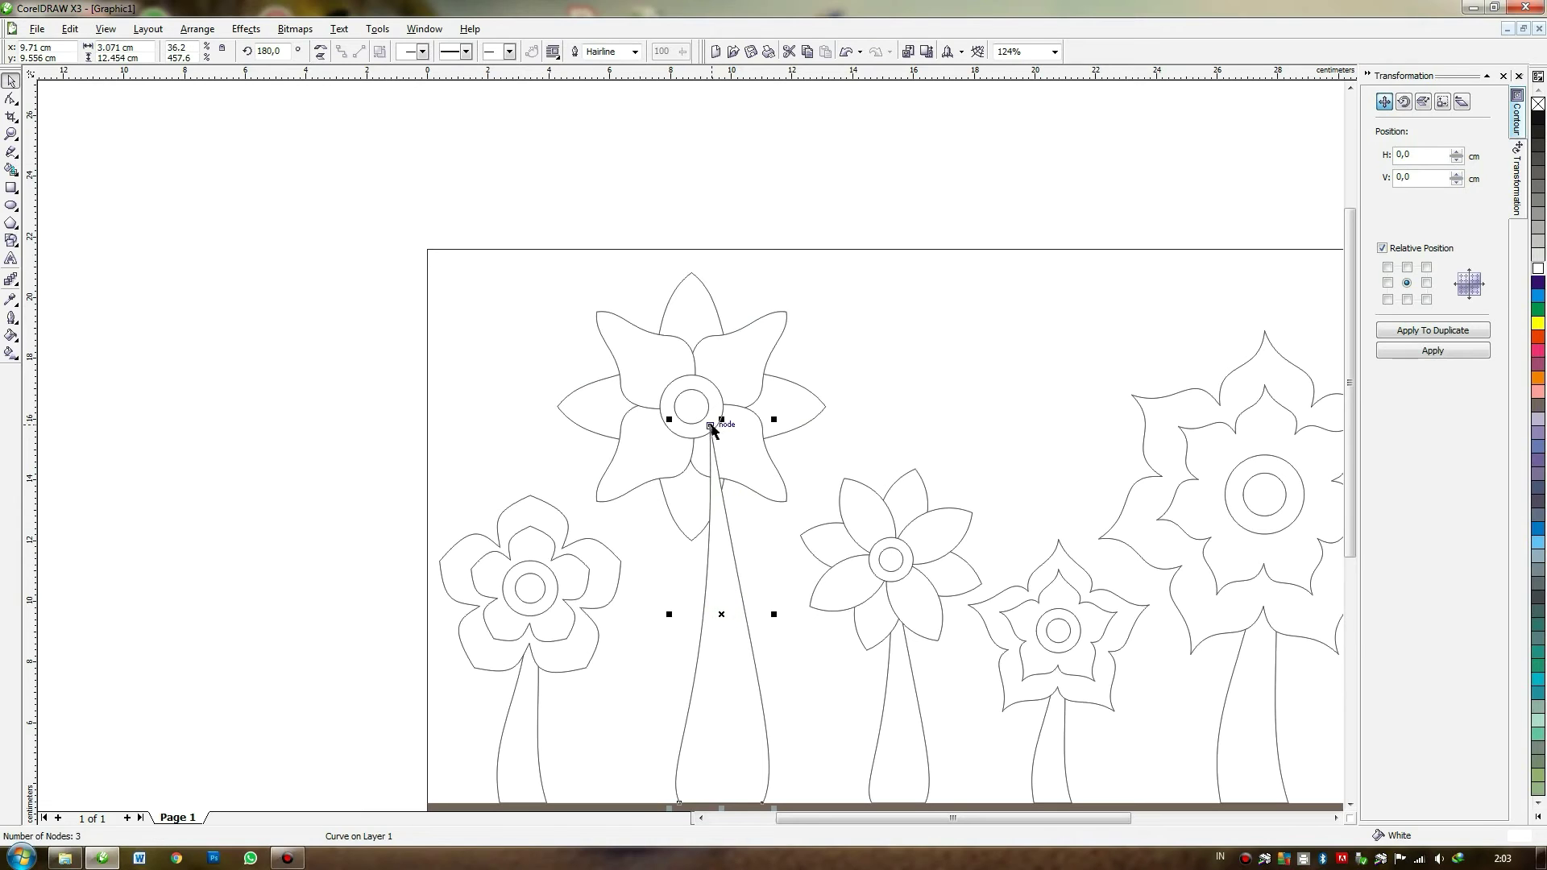
pyautogui.moveTo(496, 245); pyautogui.dragTo(857, 555)
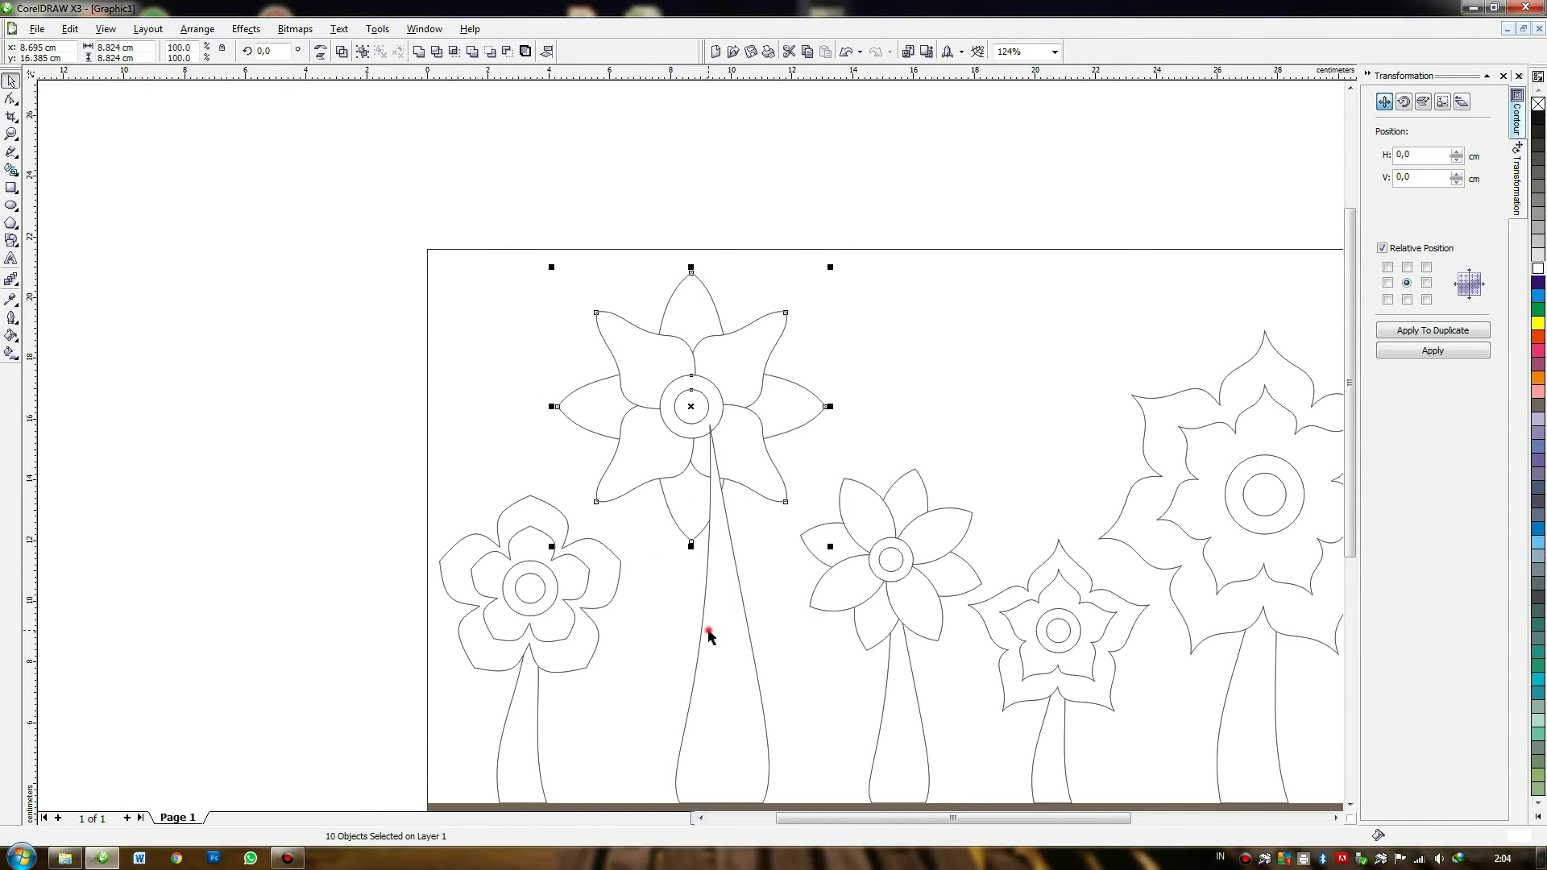
pyautogui.click(708, 631)
pyautogui.moveTo(711, 426); pyautogui.dragTo(691, 407)
# Stretch the tall stem's two base nodes down to the ground strip and send the stem behind the flower head.
pyautogui.scroll(-1, 732, 522)
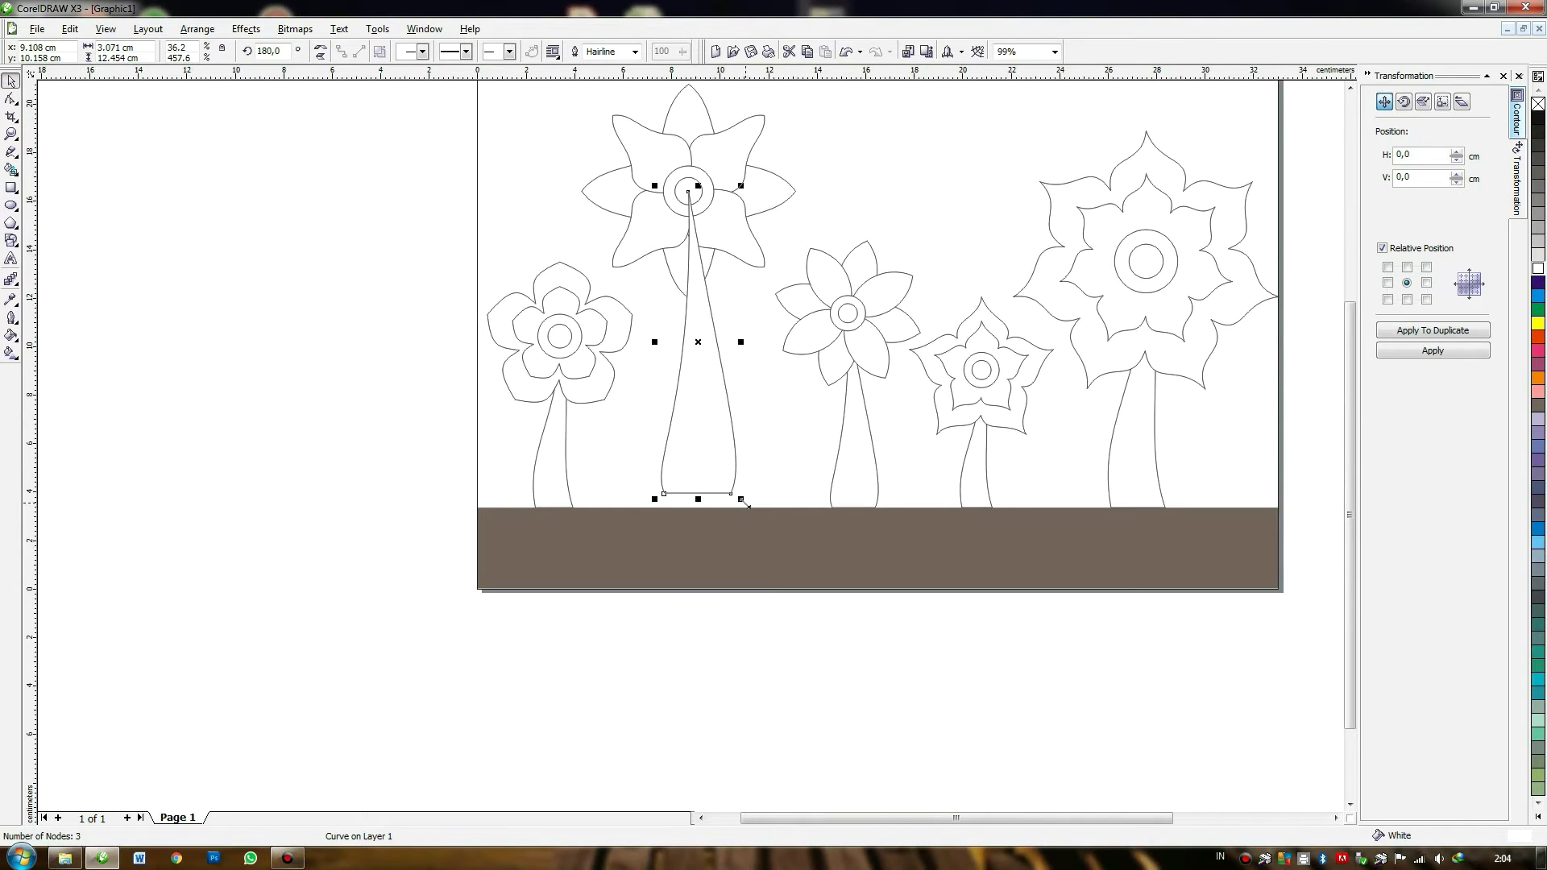
pyautogui.click(743, 501)
pyautogui.doubleClick(704, 476)
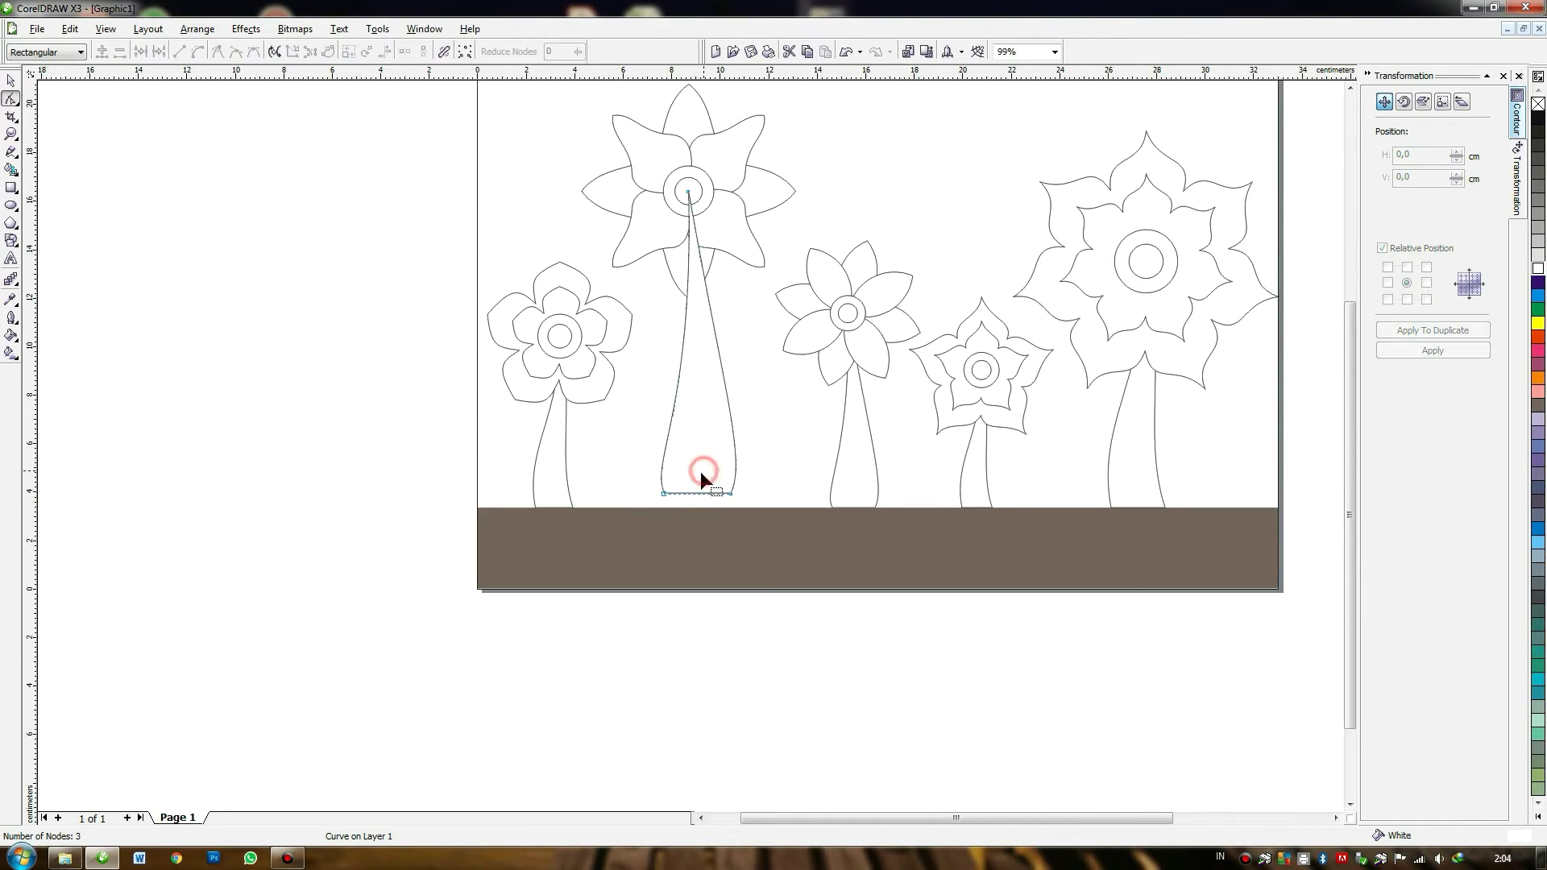
pyautogui.moveTo(629, 509); pyautogui.dragTo(735, 507)
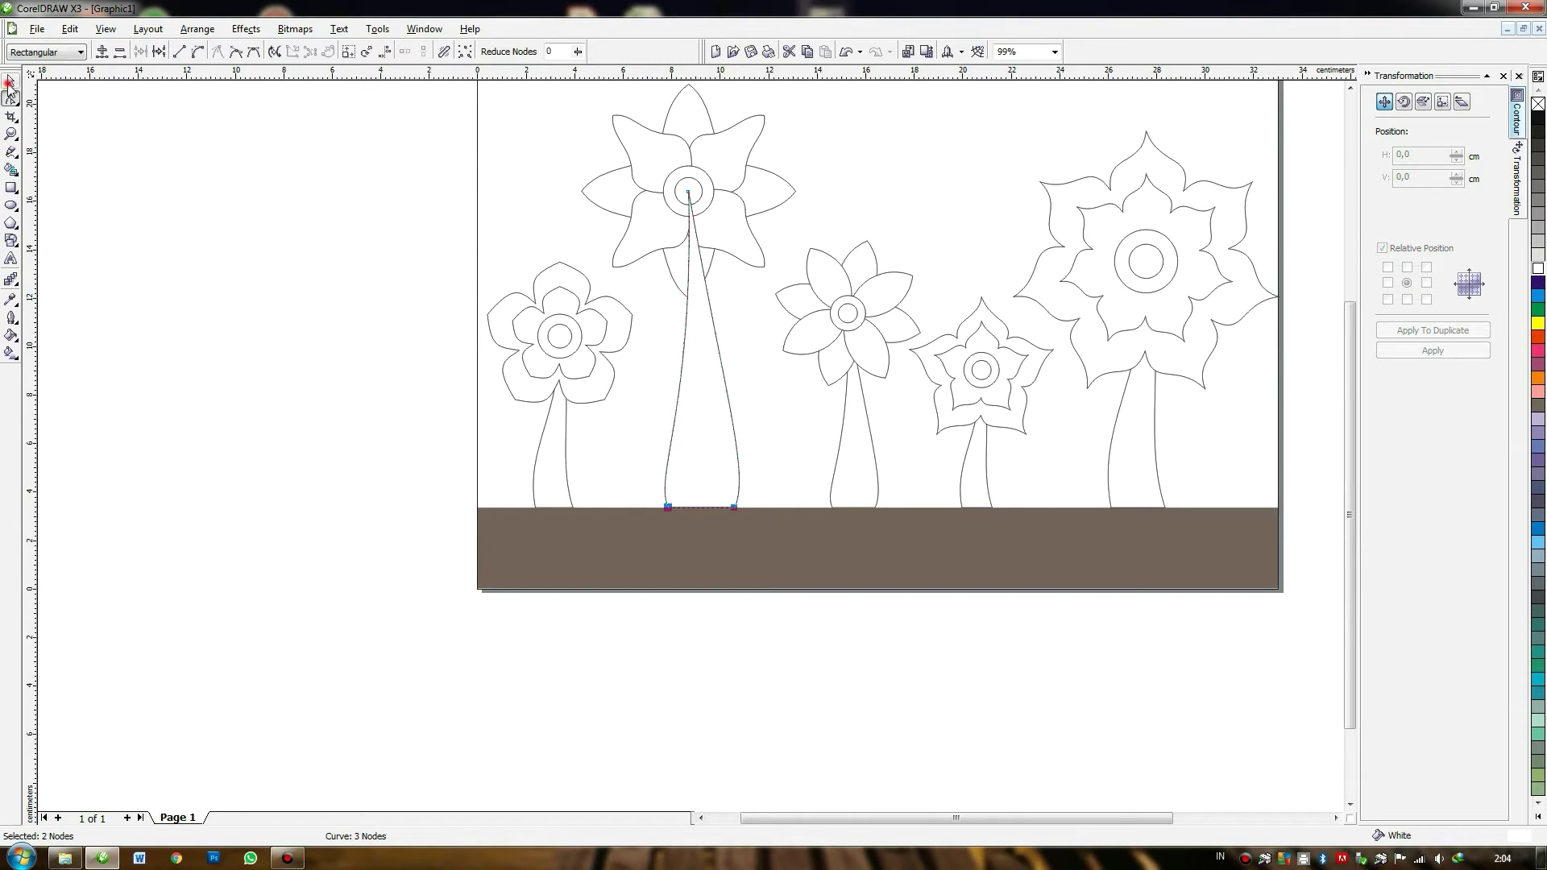
pyautogui.click(9, 82)
pyautogui.hotkey('shift', 'pagedown')
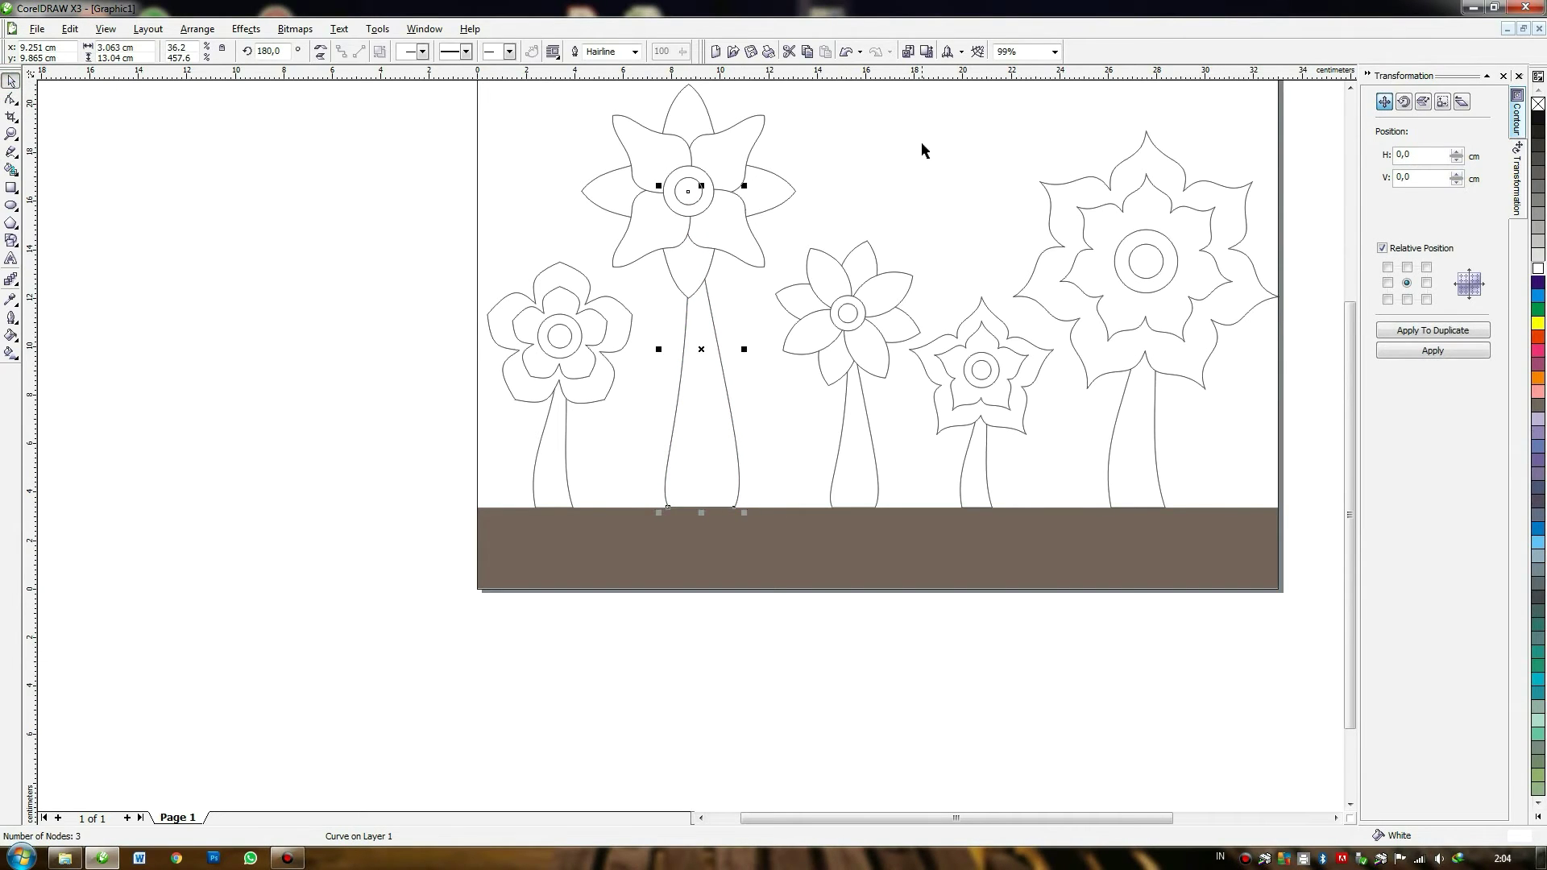
pyautogui.click(921, 144)
# Copy the leftmost flower's stem into the empty area beside the page and scale the copy down to about 5.37 cm high.
pyautogui.scroll(-1, 690, 445)
pyautogui.scroll(2, 690, 445)
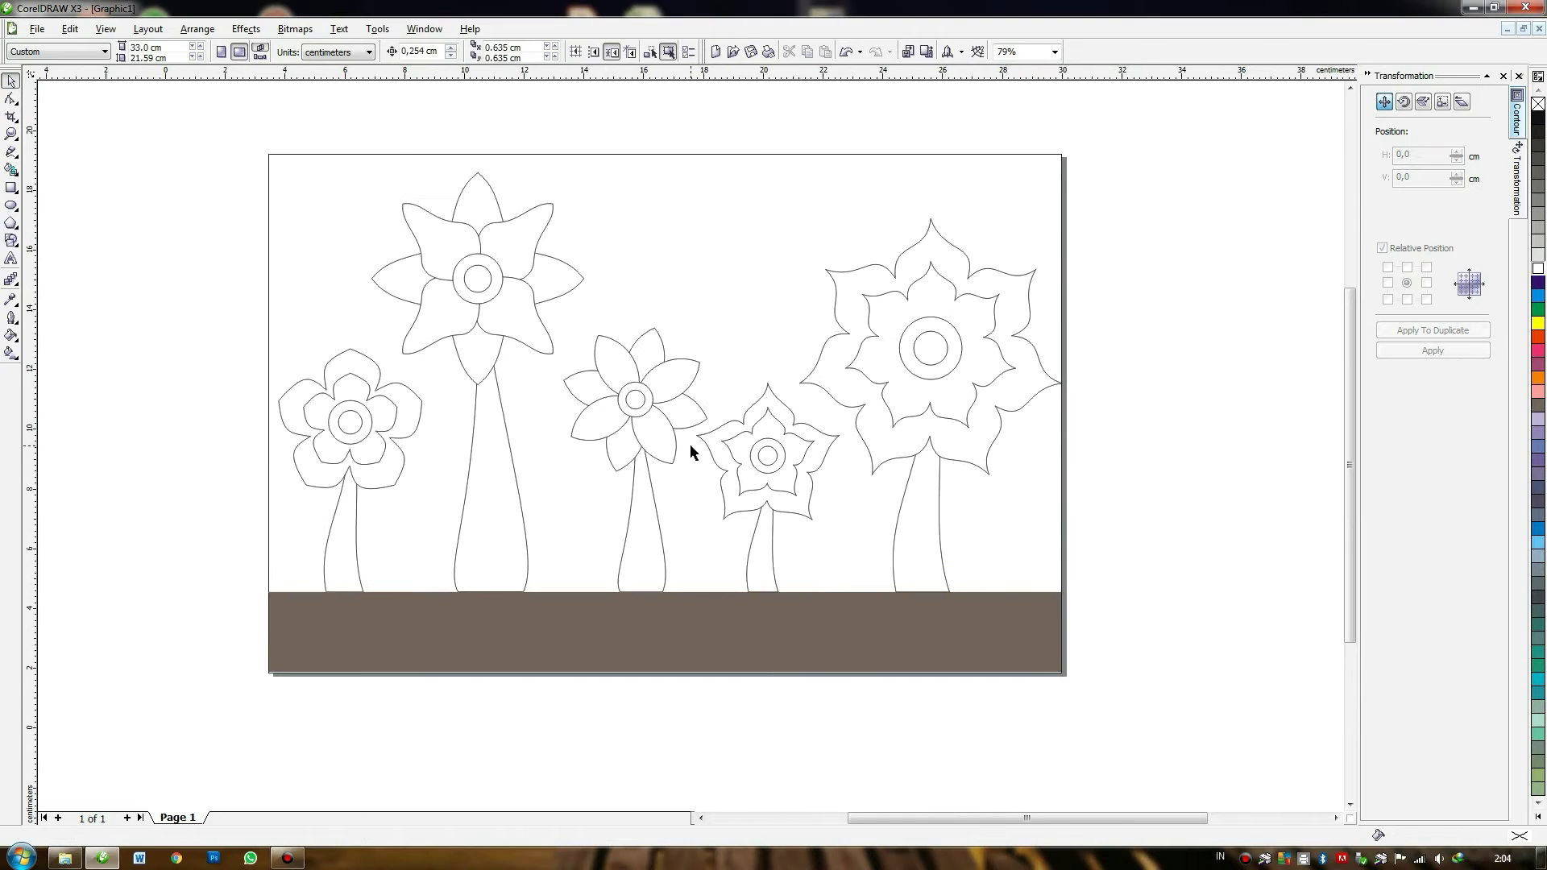
pyautogui.scroll(2, 691, 446)
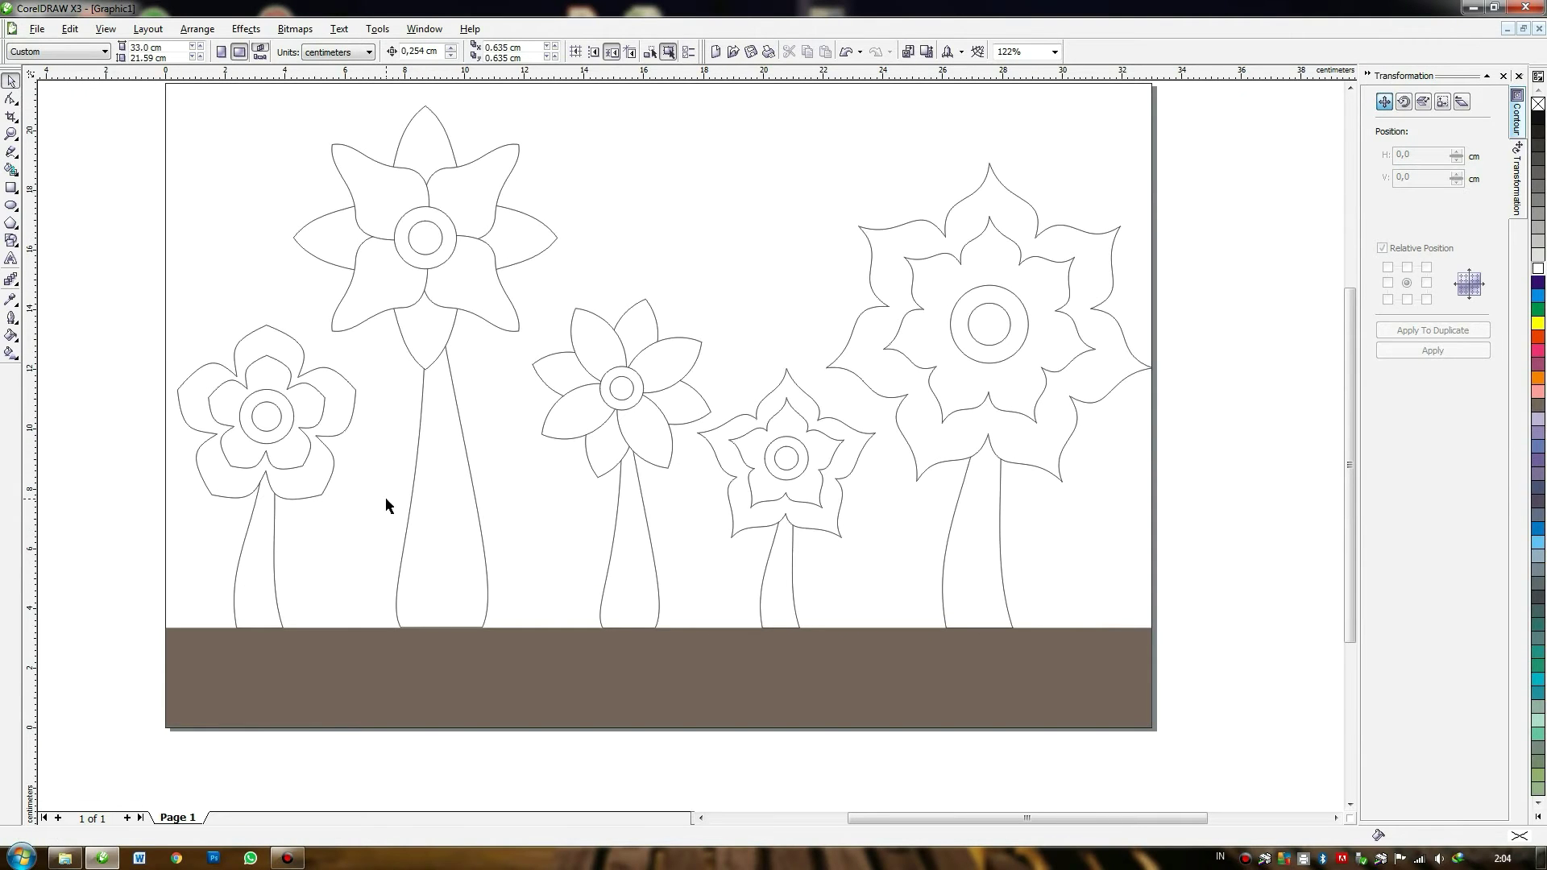
pyautogui.scroll(-1, 386, 498)
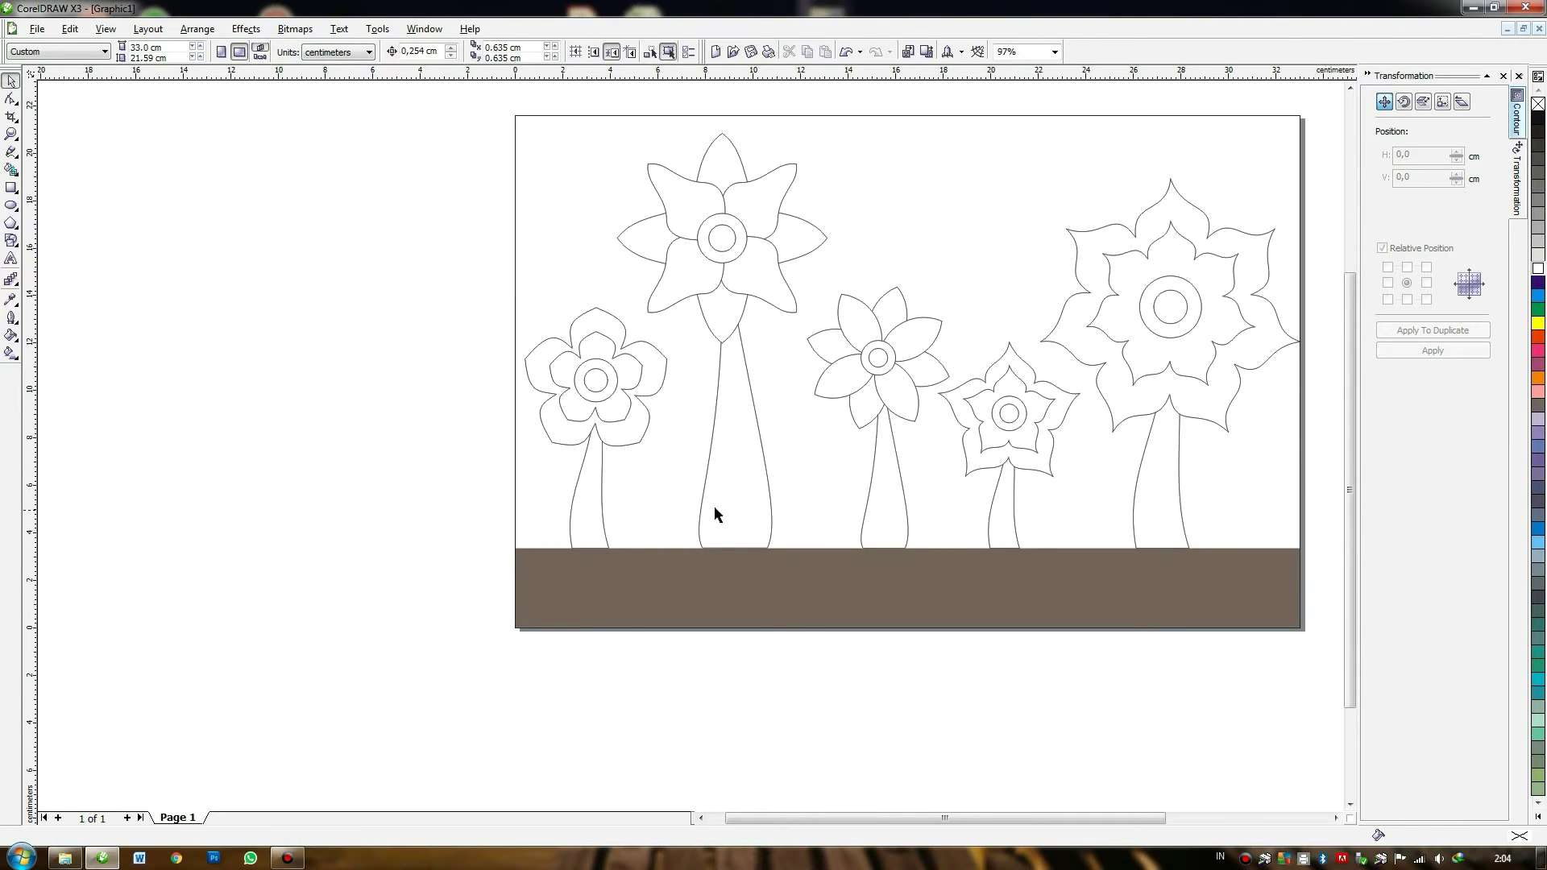
pyautogui.moveTo(580, 509); pyautogui.dragTo(294, 528)
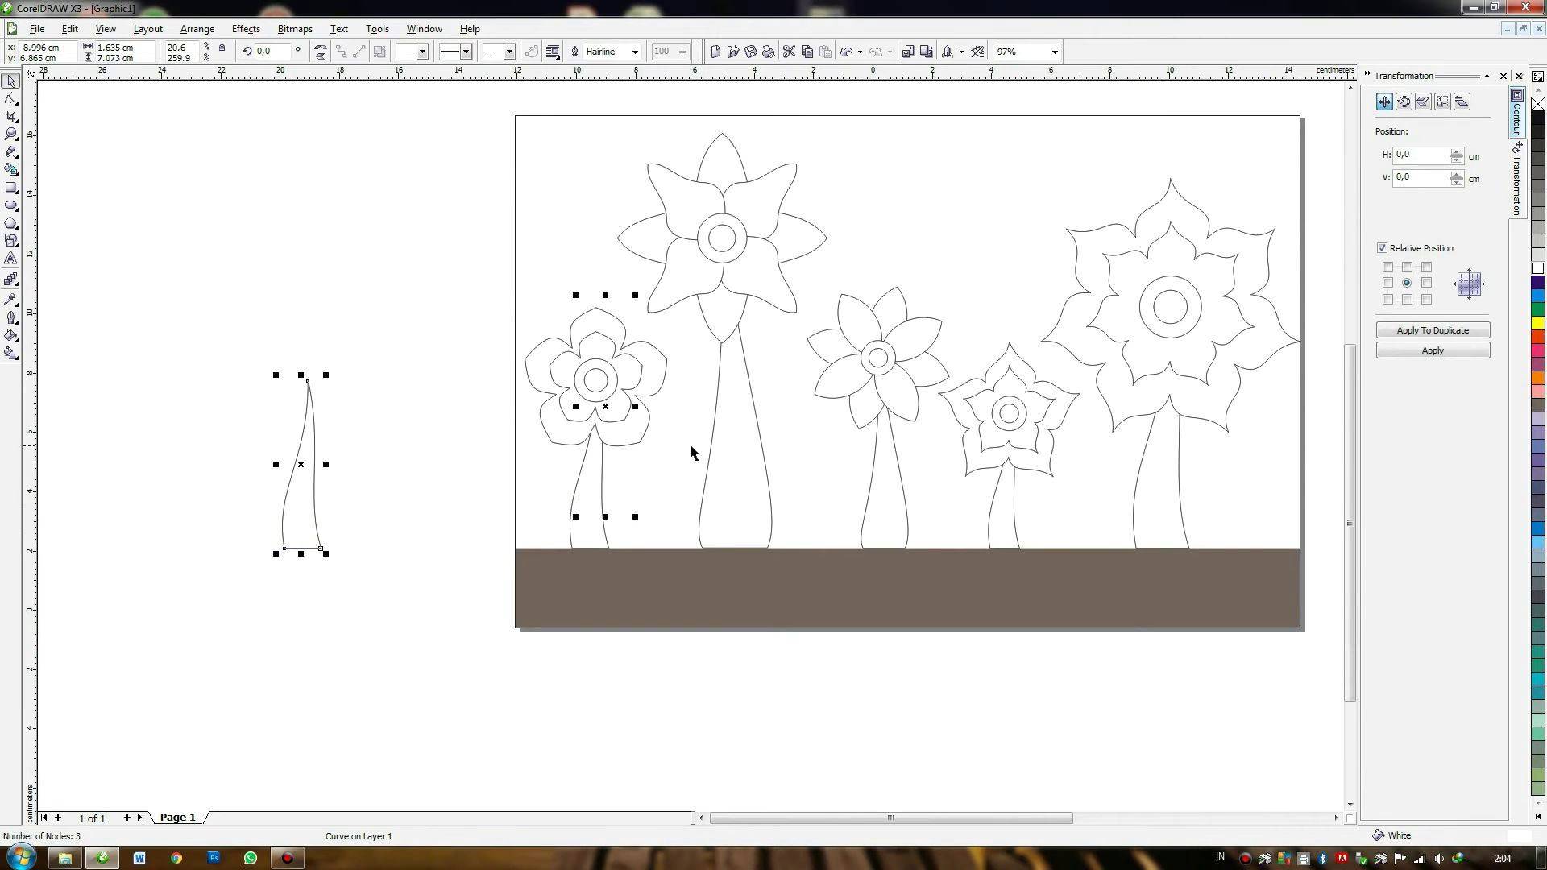
pyautogui.scroll(2, 690, 443)
pyautogui.scroll(3, 690, 446)
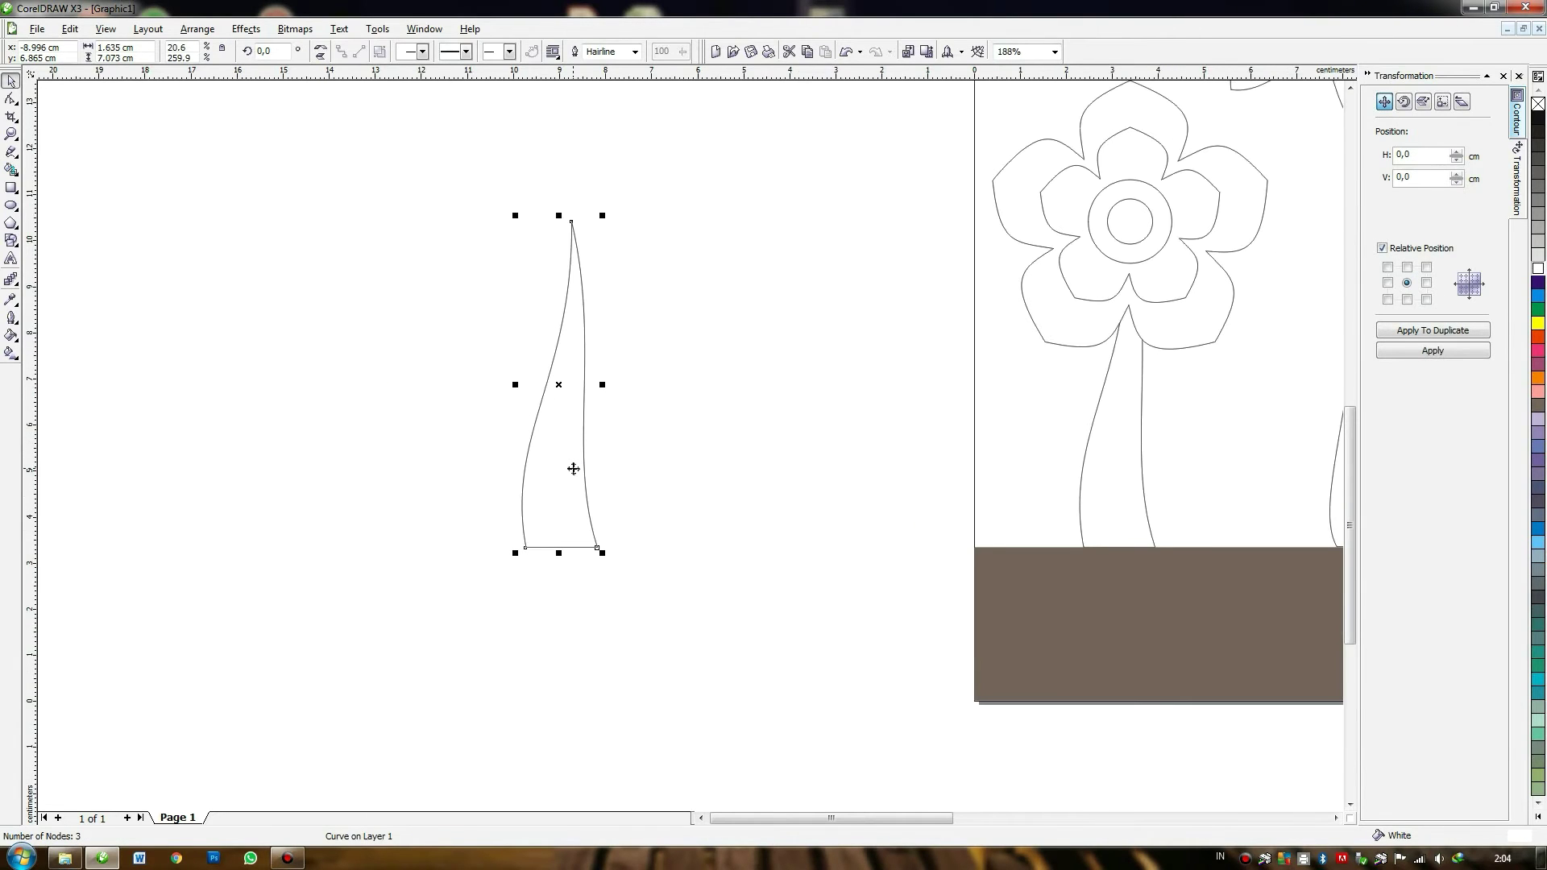
pyautogui.moveTo(573, 468); pyautogui.dragTo(539, 468)
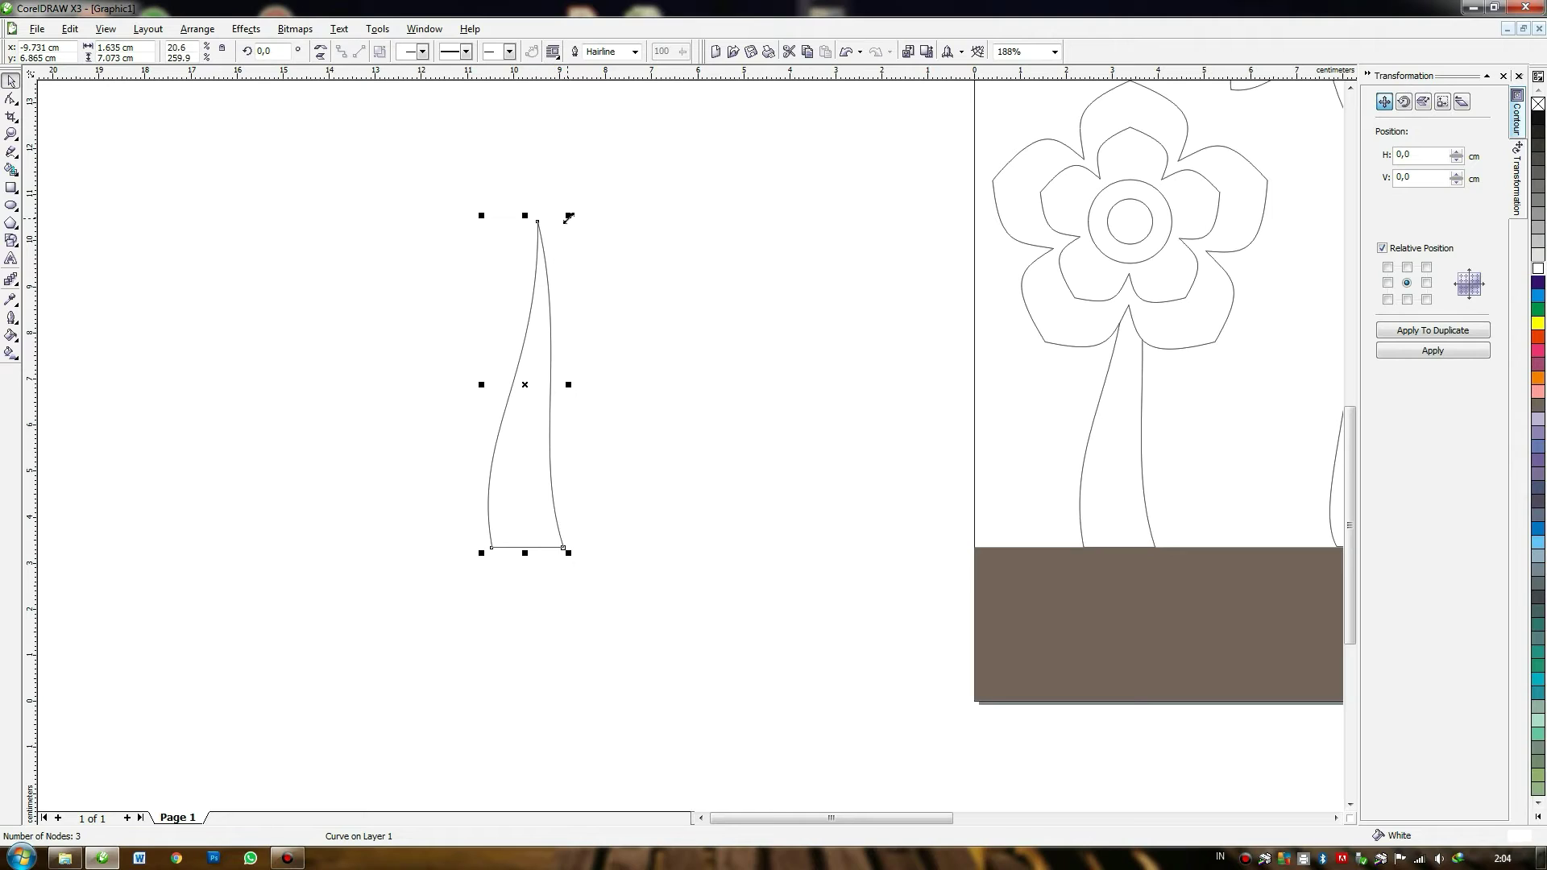
pyautogui.moveTo(569, 216); pyautogui.dragTo(551, 295)
# Duplicate the scaled blade beside itself, mirroring the duplicate horizontally and shrinking it to about two thirds of the height.
pyautogui.moveTo(516, 456); pyautogui.dragTo(562, 456)
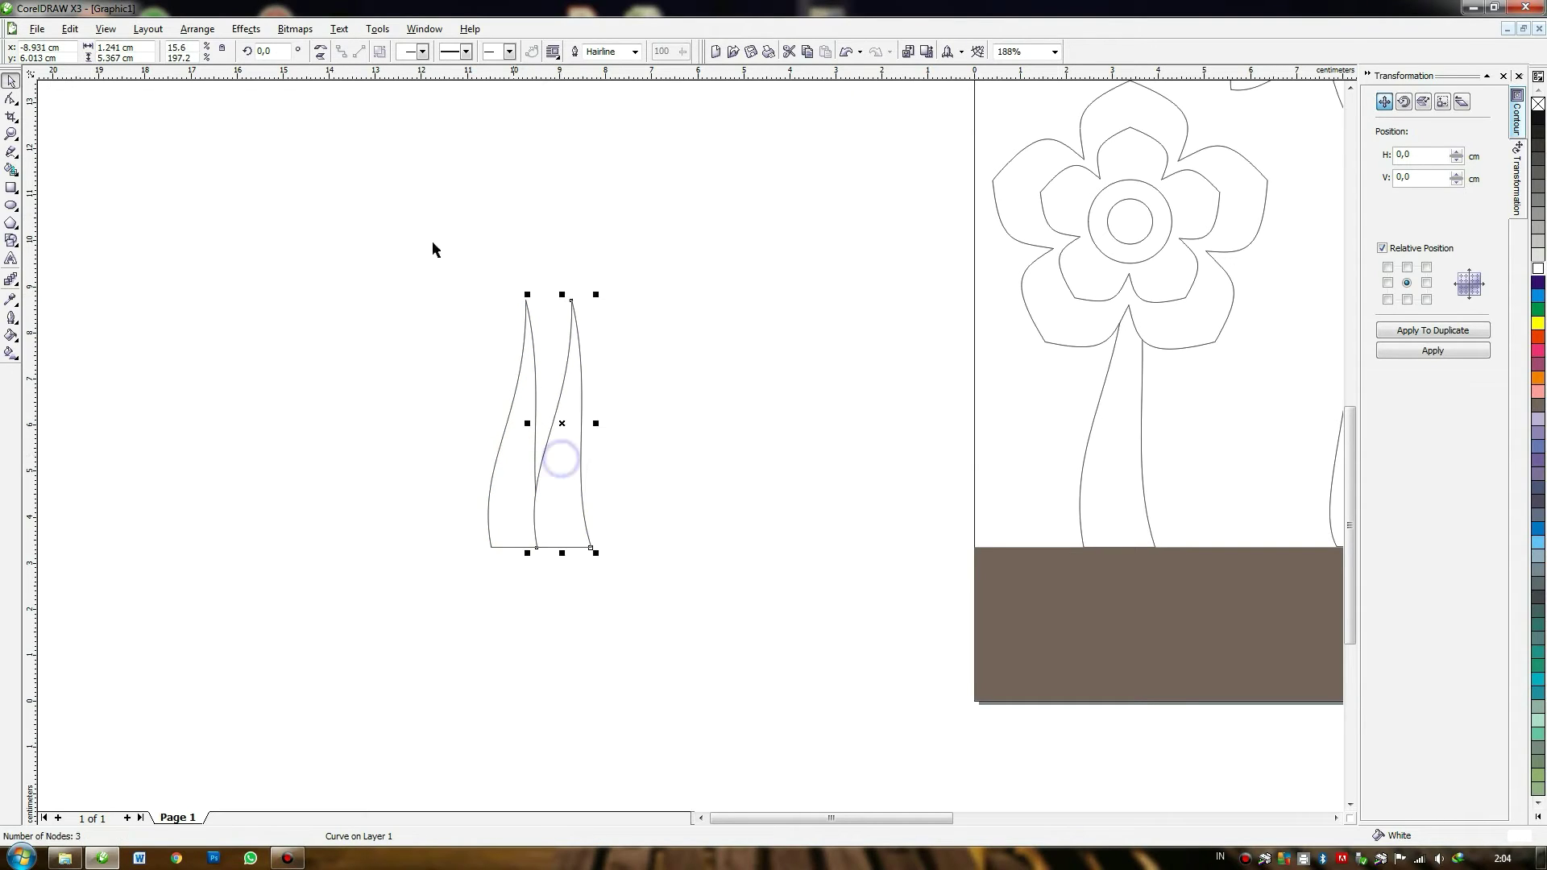
pyautogui.click(320, 51)
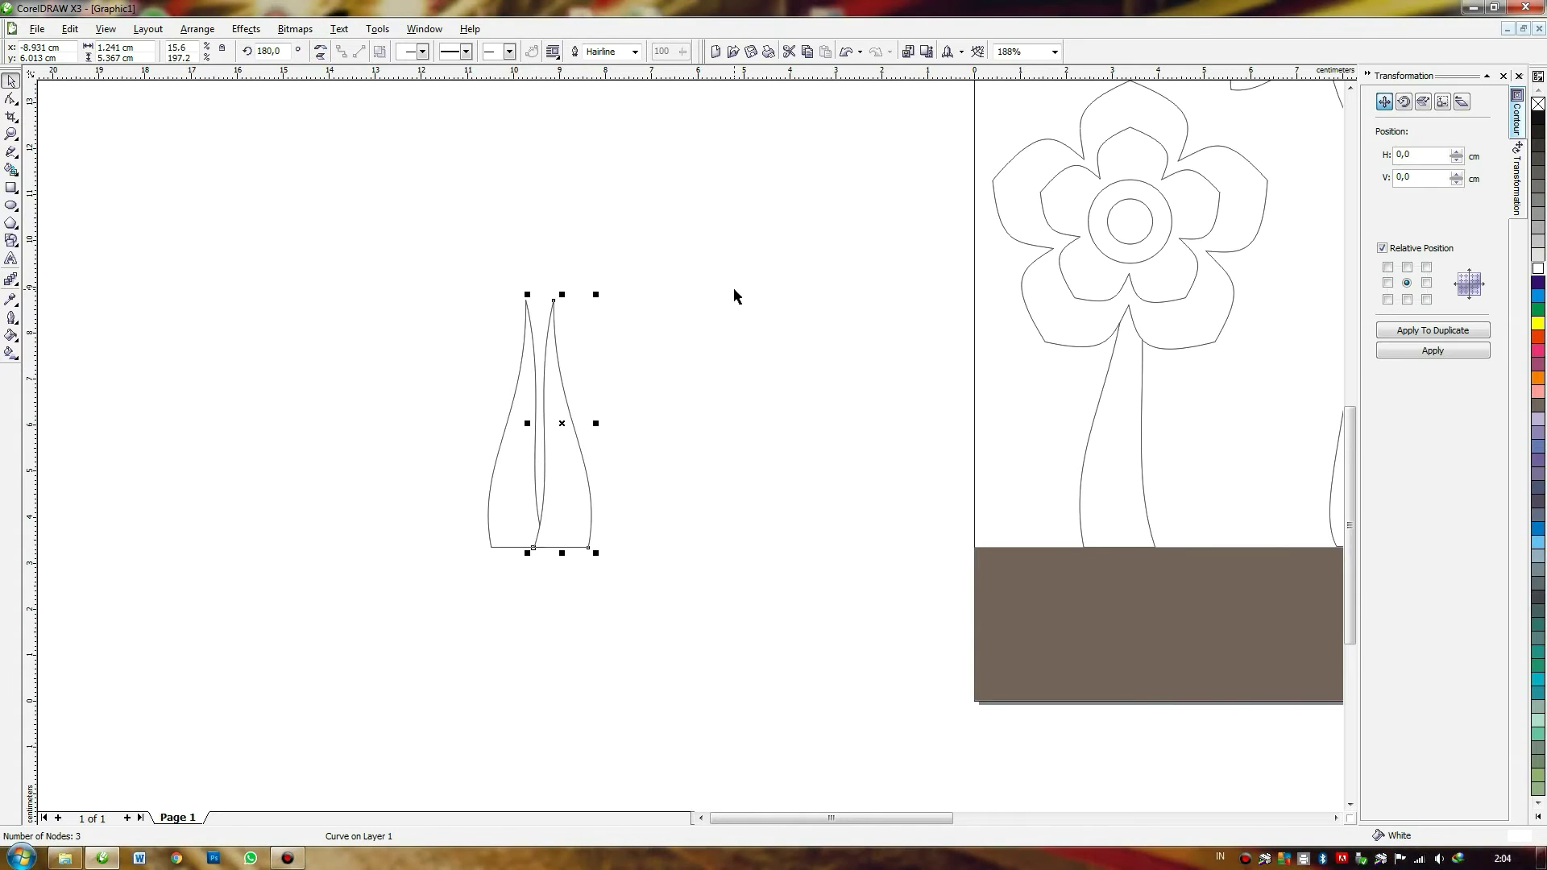
pyautogui.moveTo(599, 296); pyautogui.dragTo(620, 373)
# Reshape the smaller blade by shifting its tip node outward and adjusting the curve of its inner edge.
pyautogui.press('F10')
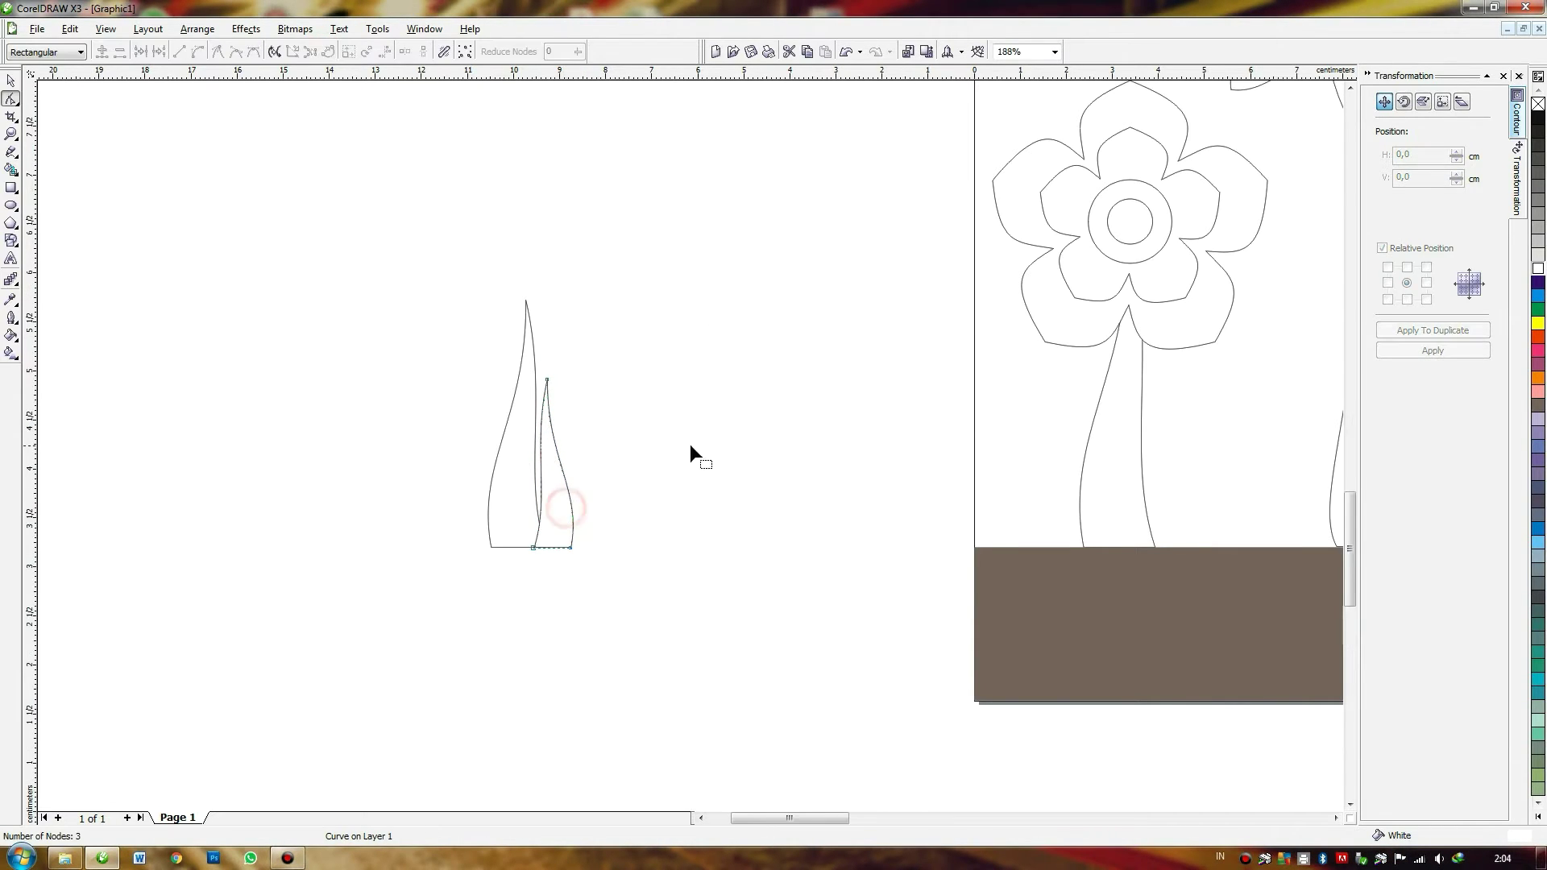
pyautogui.scroll(3, 690, 444)
pyautogui.click(651, 177)
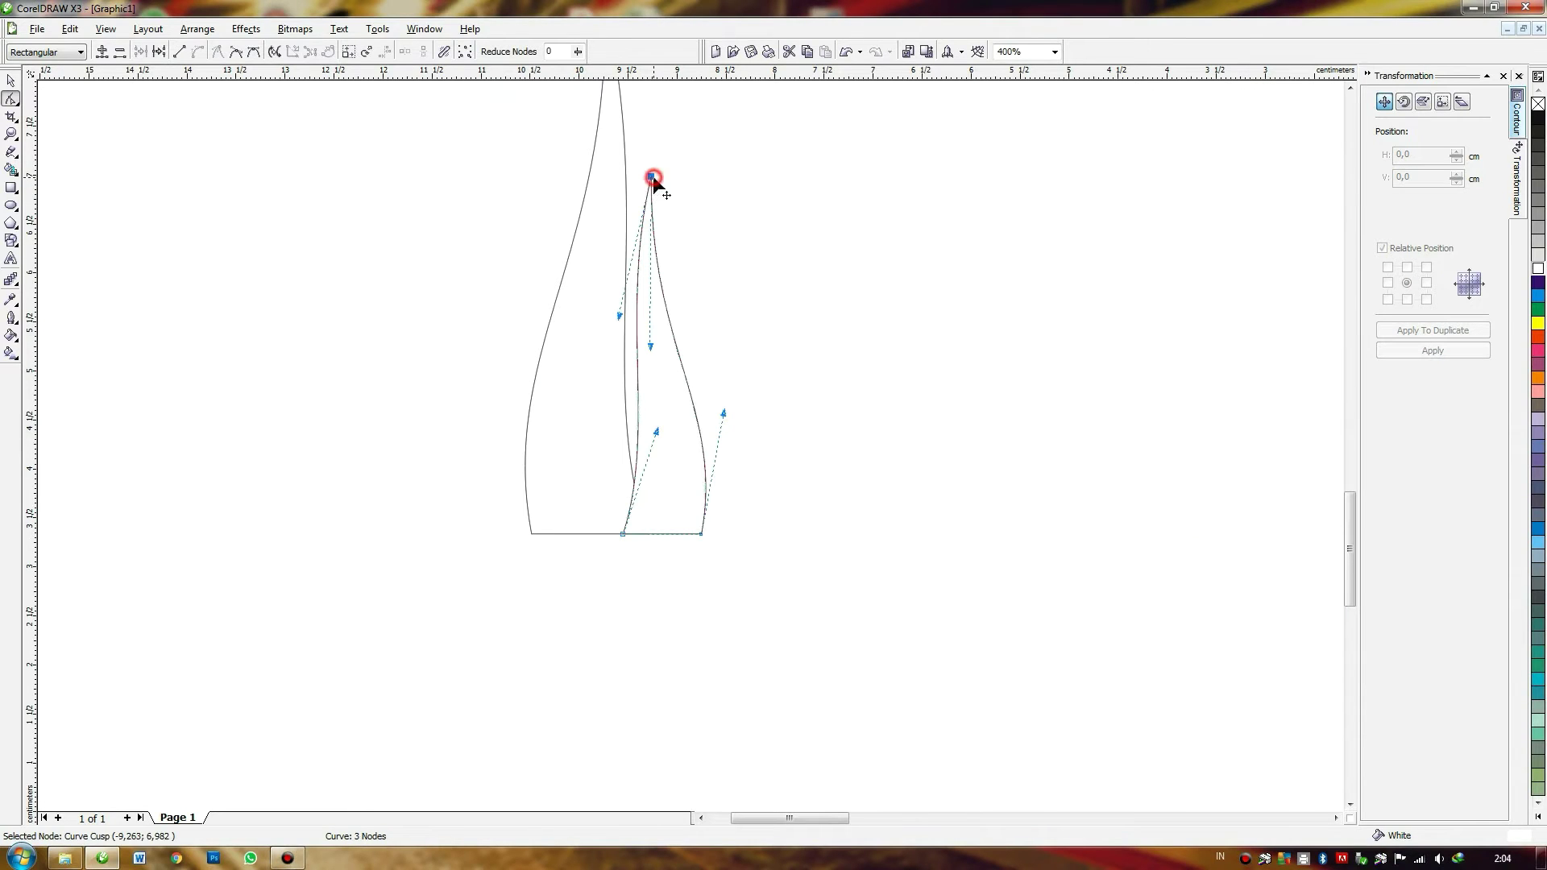
pyautogui.moveTo(657, 433); pyautogui.dragTo(687, 449)
pyautogui.moveTo(649, 176); pyautogui.dragTo(713, 192)
pyautogui.moveTo(688, 450); pyautogui.dragTo(667, 444)
pyautogui.click(704, 532)
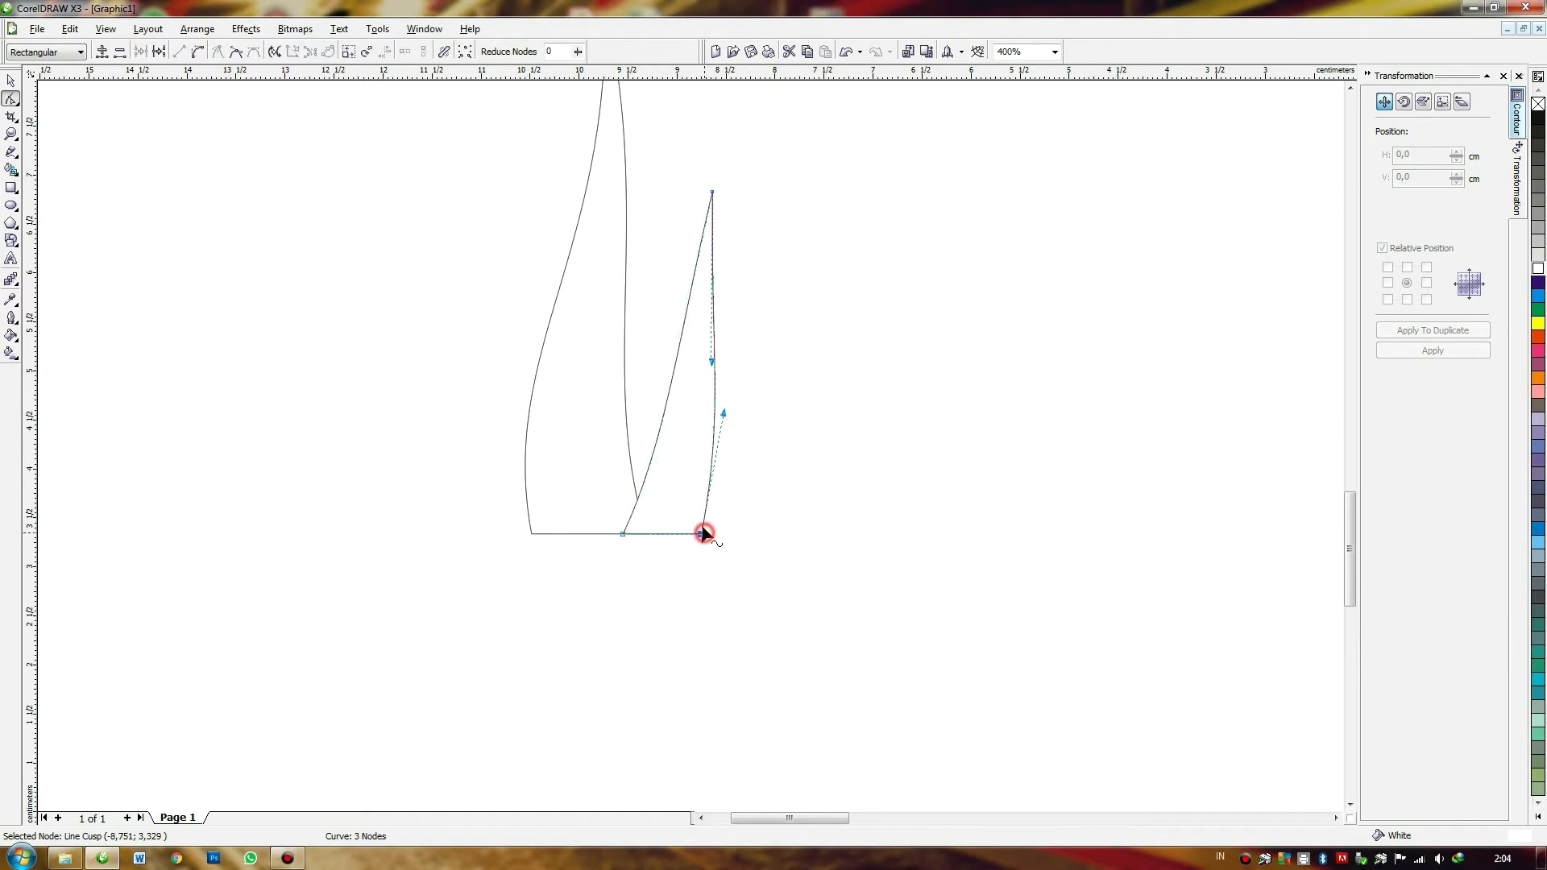
pyautogui.click(11, 81)
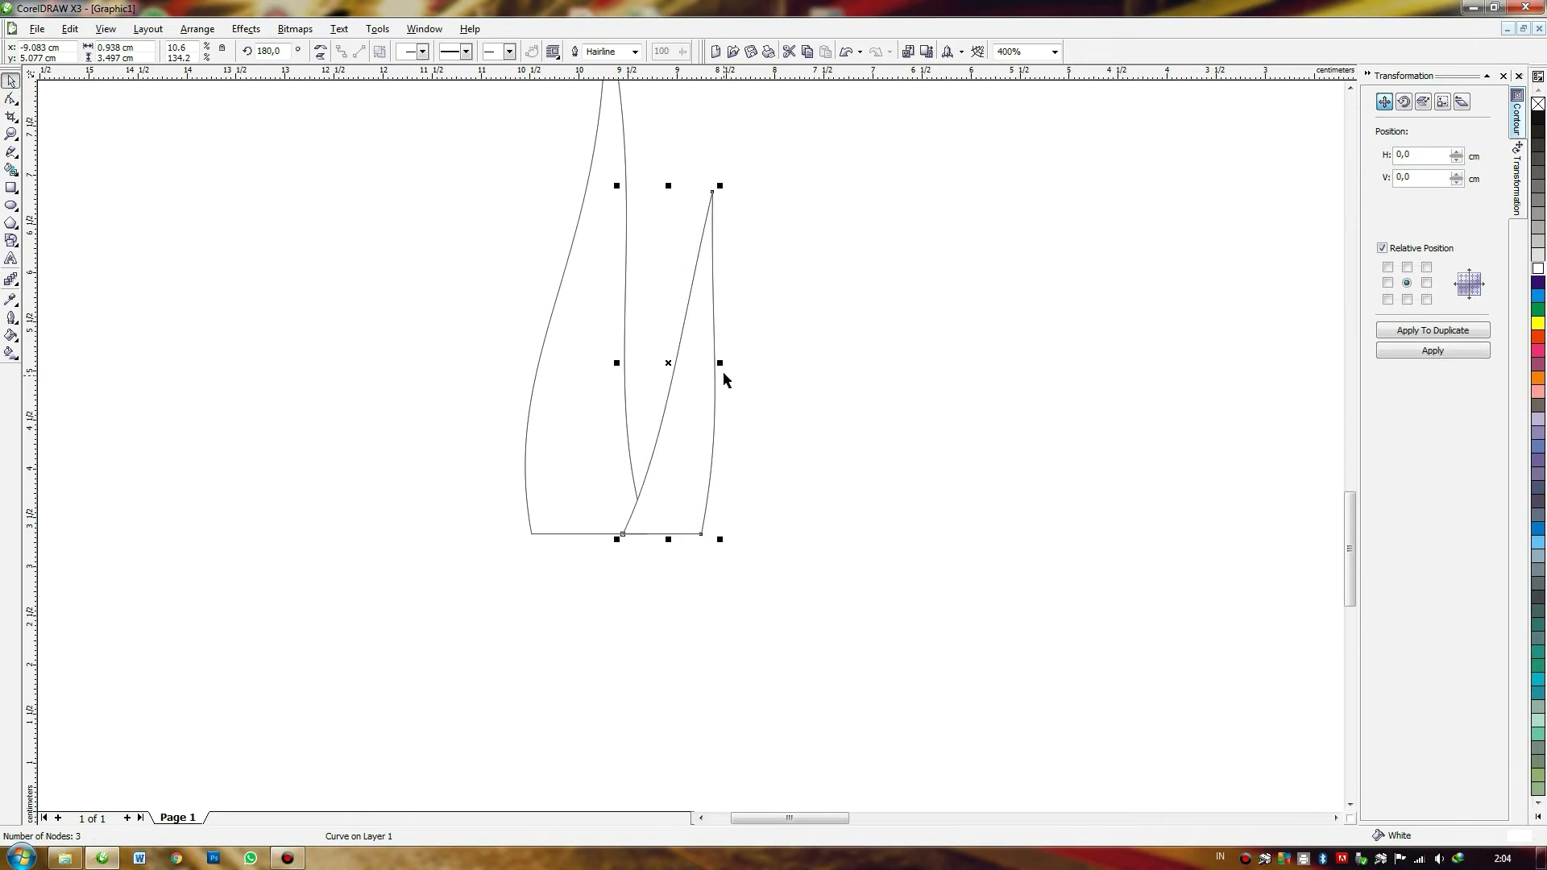
# Make a horizontally mirrored duplicate of the small blade and bend its sides near the tip with the curve handles.
pyautogui.moveTo(721, 362); pyautogui.dragTo(686, 451)
pyautogui.rightClick(556, 373)
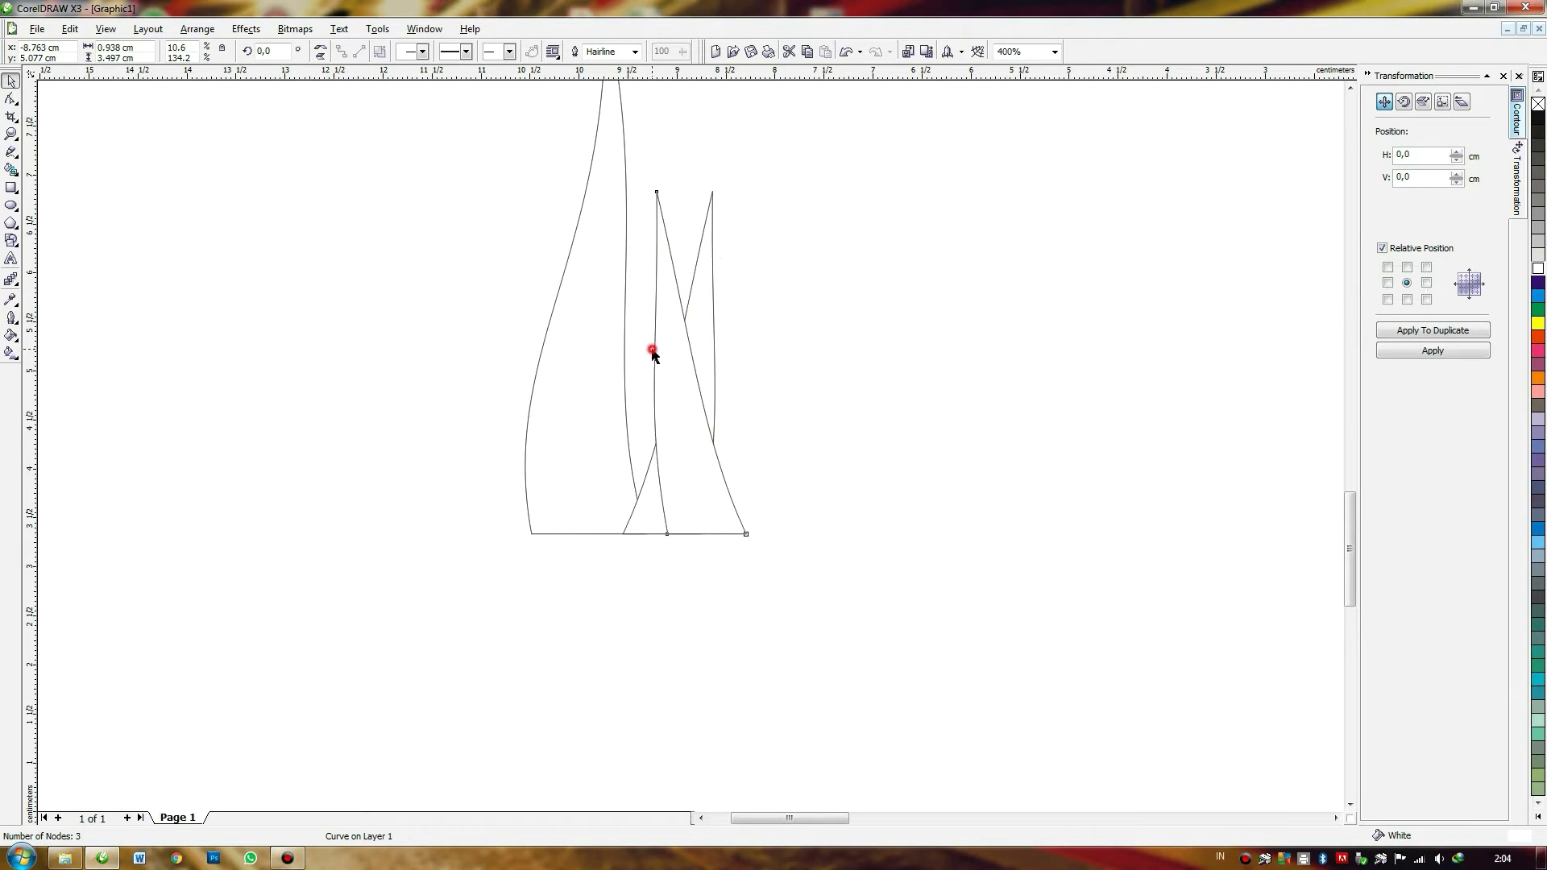
pyautogui.press('F10')
pyautogui.click(668, 534)
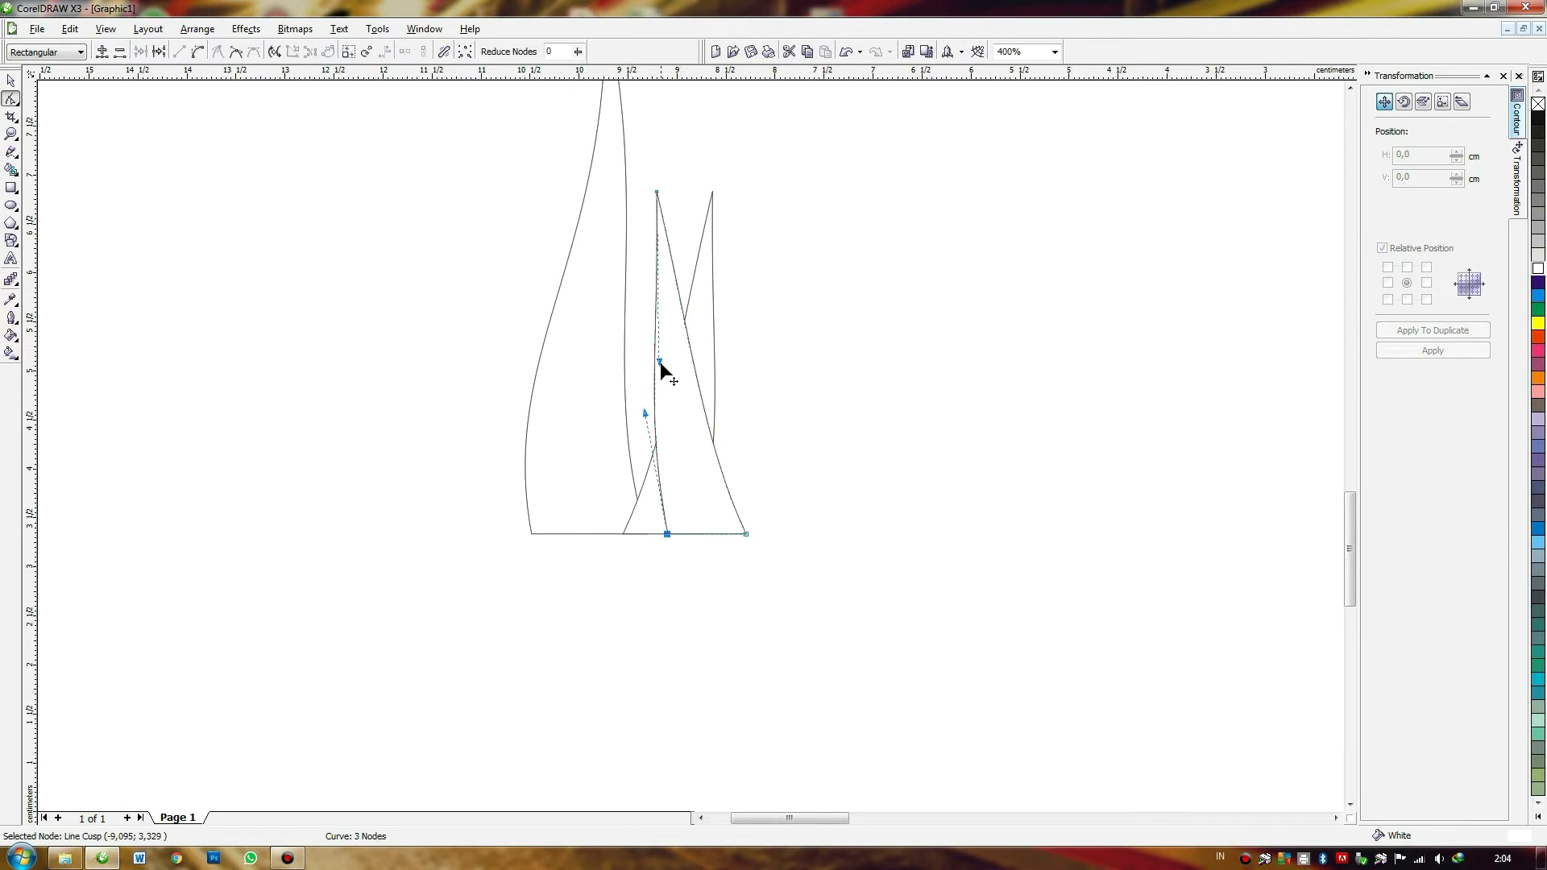
pyautogui.moveTo(659, 364); pyautogui.dragTo(734, 324)
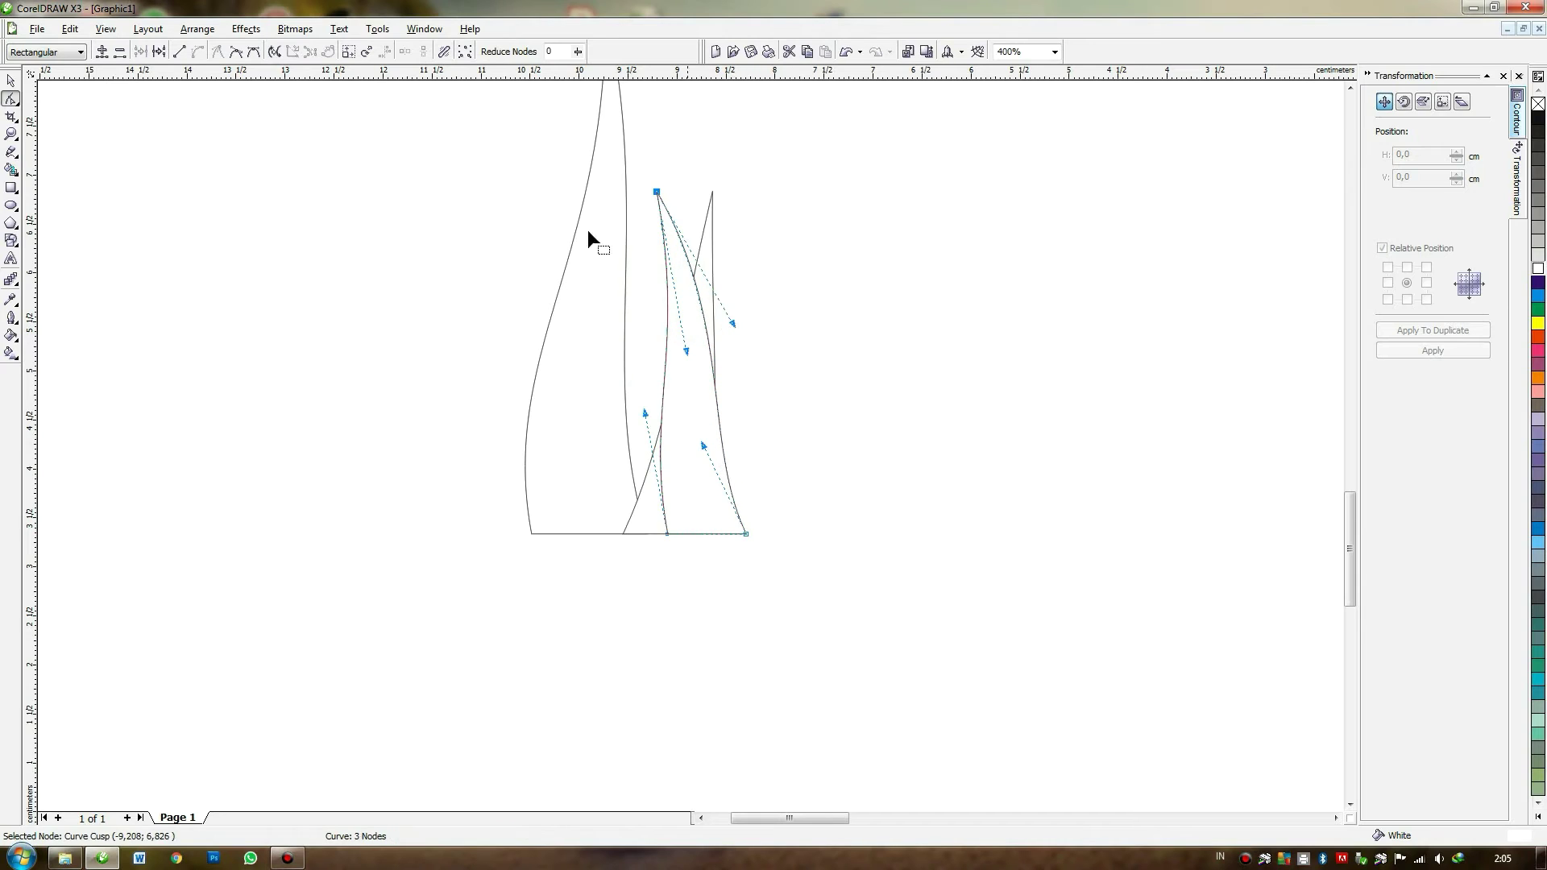
pyautogui.click(12, 81)
# Spread the two small blades apart along the baseline, with the mirrored one overlapping the tall blade.
pyautogui.moveTo(714, 439); pyautogui.dragTo(750, 447)
pyautogui.click(805, 442)
pyautogui.moveTo(650, 463); pyautogui.dragTo(648, 497)
pyautogui.click(881, 436)
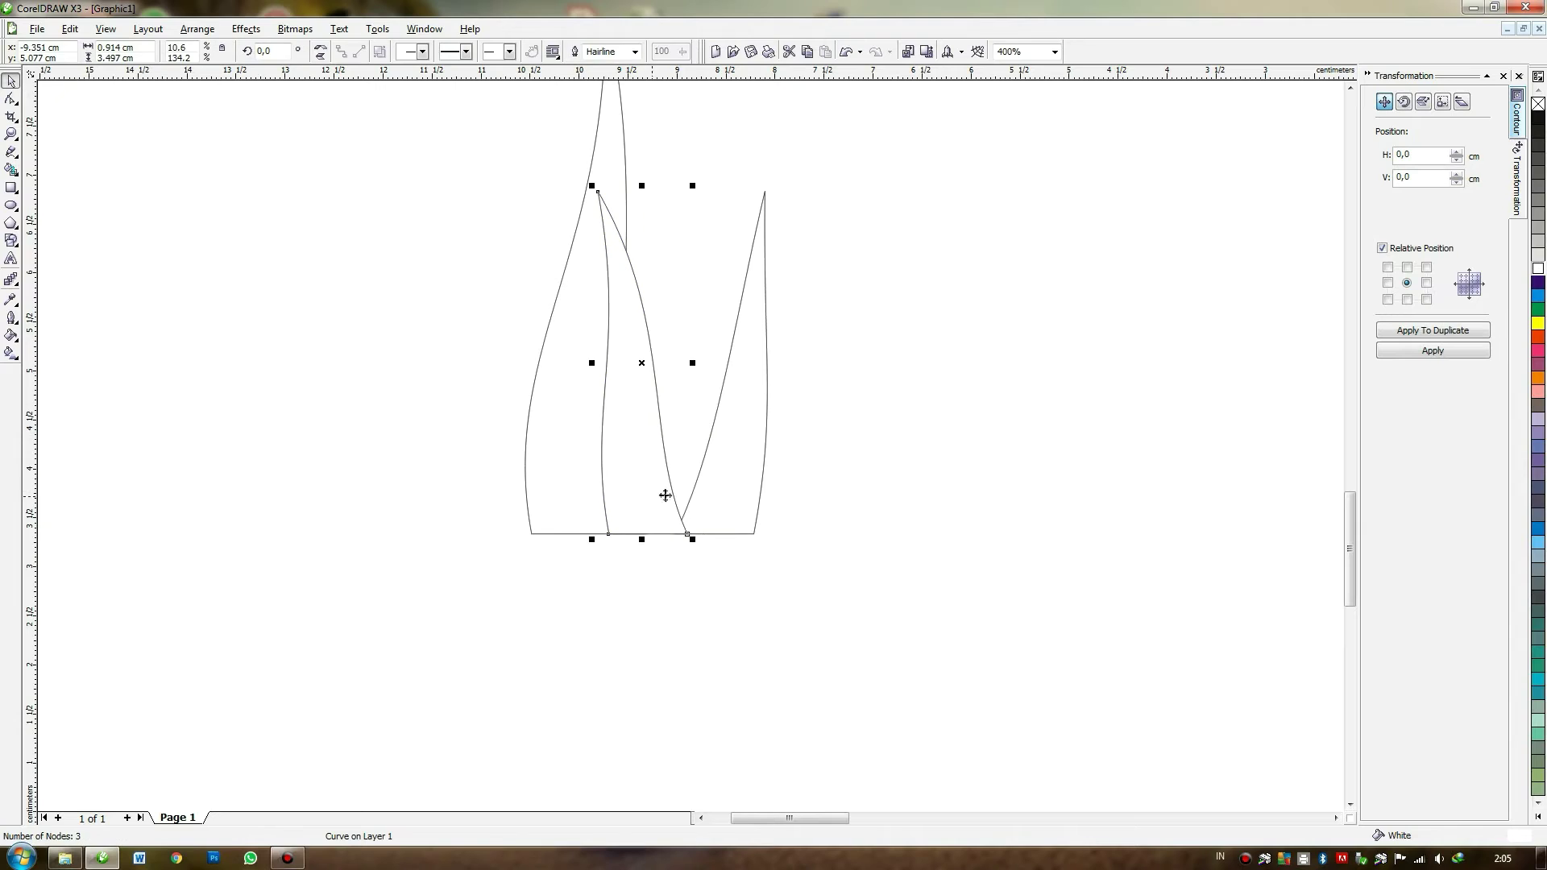
# Move the right-hand small blade inward behind its neighbour, enlarge it to stand taller, and slightly shift the overlapping small blade.
pyautogui.moveTo(757, 487); pyautogui.dragTo(722, 499)
pyautogui.click(811, 473)
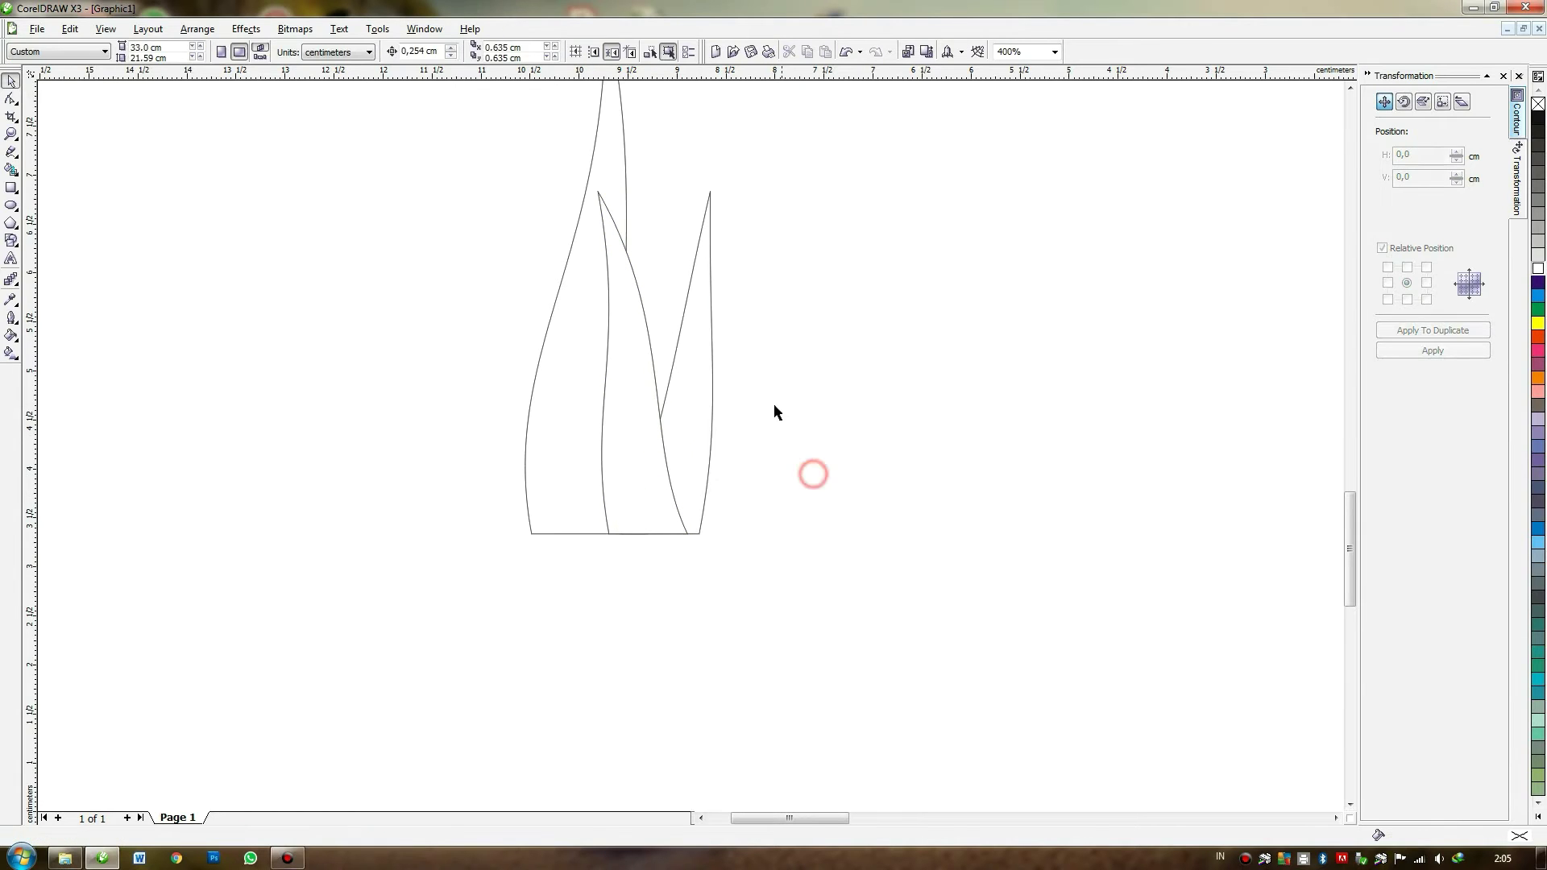
pyautogui.scroll(-1, 710, 448)
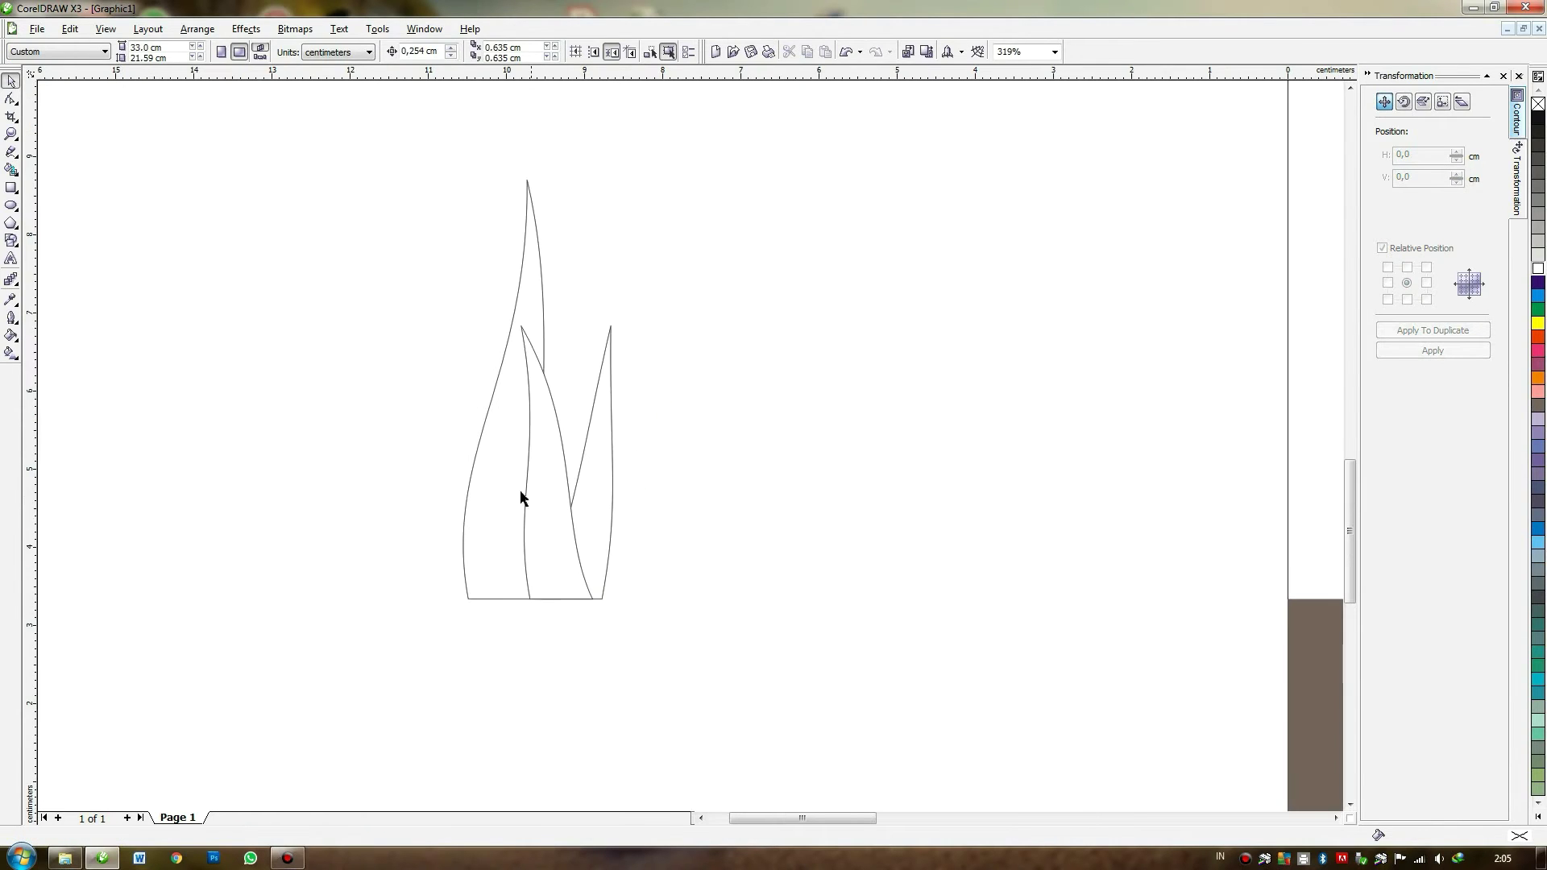
pyautogui.click(611, 421)
pyautogui.moveTo(620, 320); pyautogui.dragTo(633, 266)
pyautogui.click(725, 314)
pyautogui.moveTo(540, 507)
pyautogui.mouseDown()
pyautogui.moveTo(562, 510)
pyautogui.moveTo(541, 515)
pyautogui.mouseUp()
pyautogui.click(714, 472)
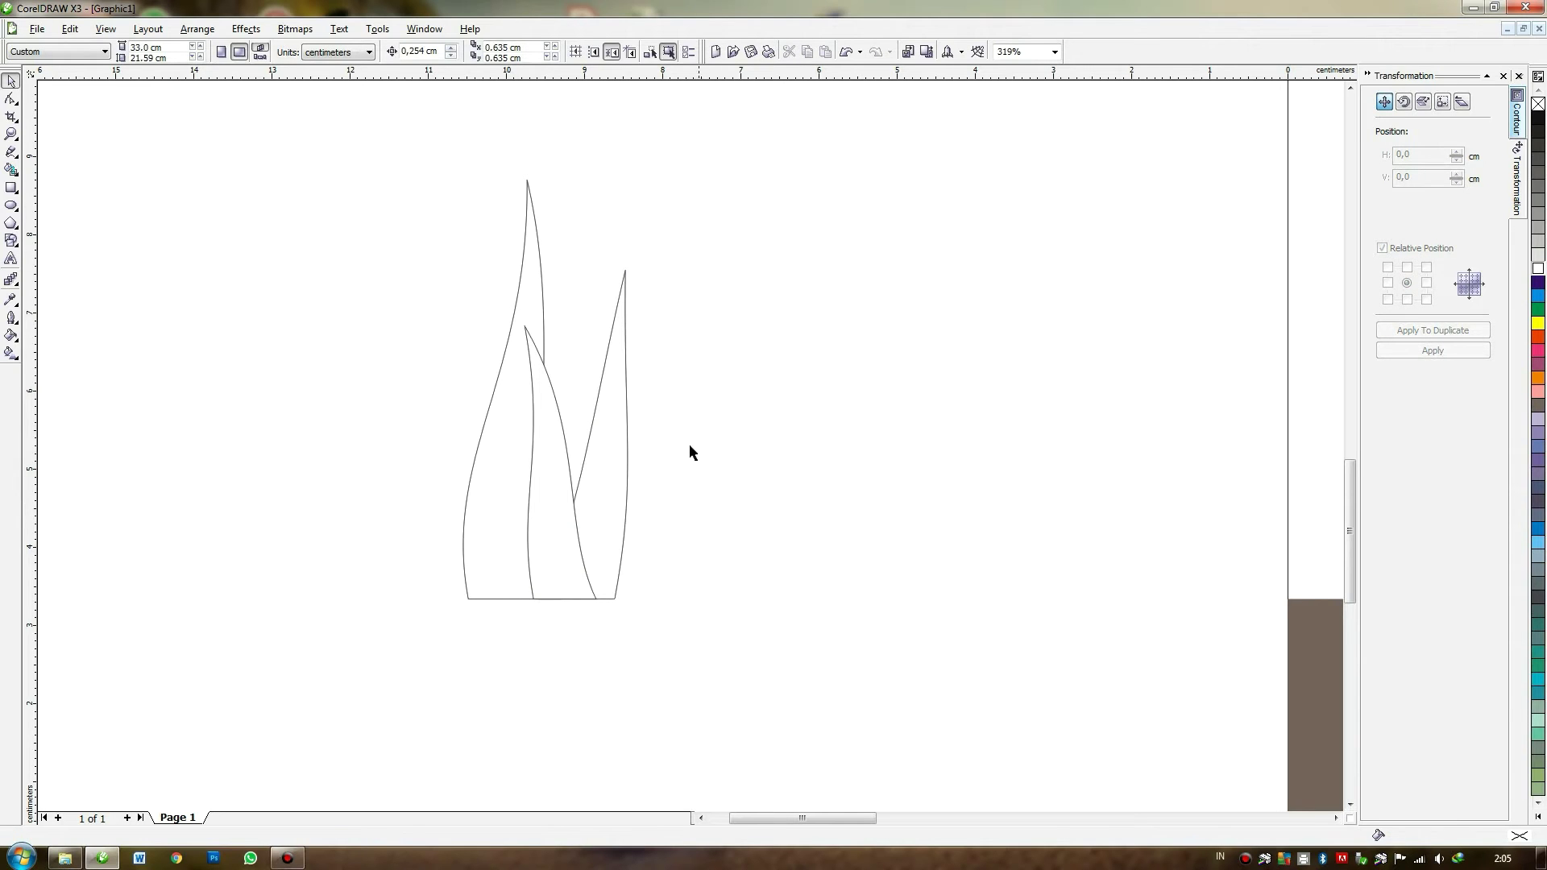
# Duplicate the tall blade onto the clump's right side, mirror the copy horizontally and shrink it to about 4.5 cm high.
pyautogui.moveTo(483, 483); pyautogui.dragTo(625, 504)
pyautogui.click(320, 47)
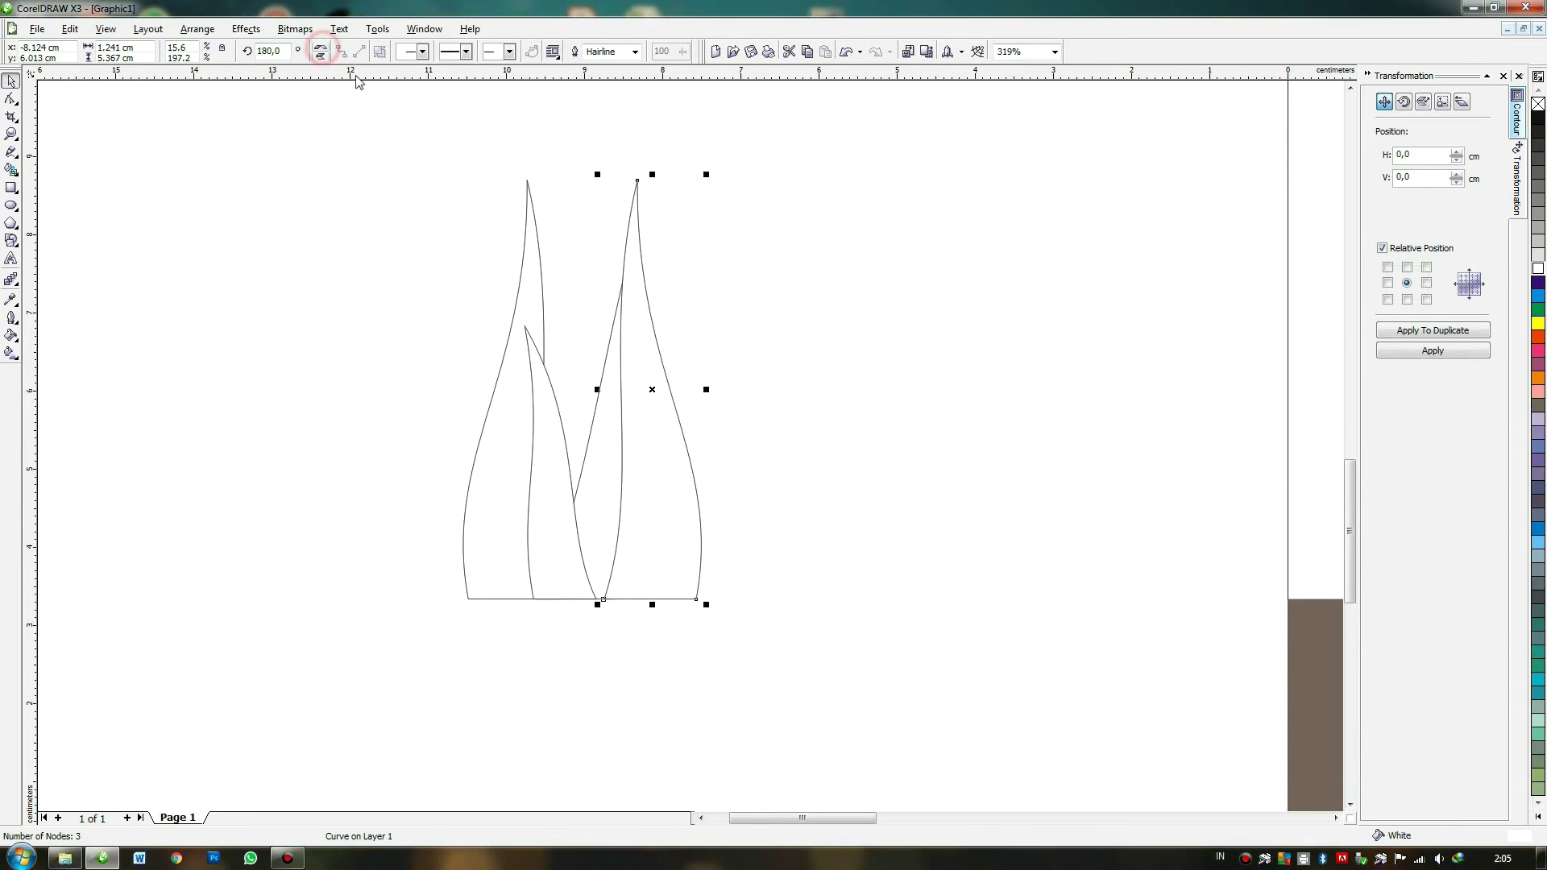
pyautogui.moveTo(706, 175); pyautogui.dragTo(690, 241)
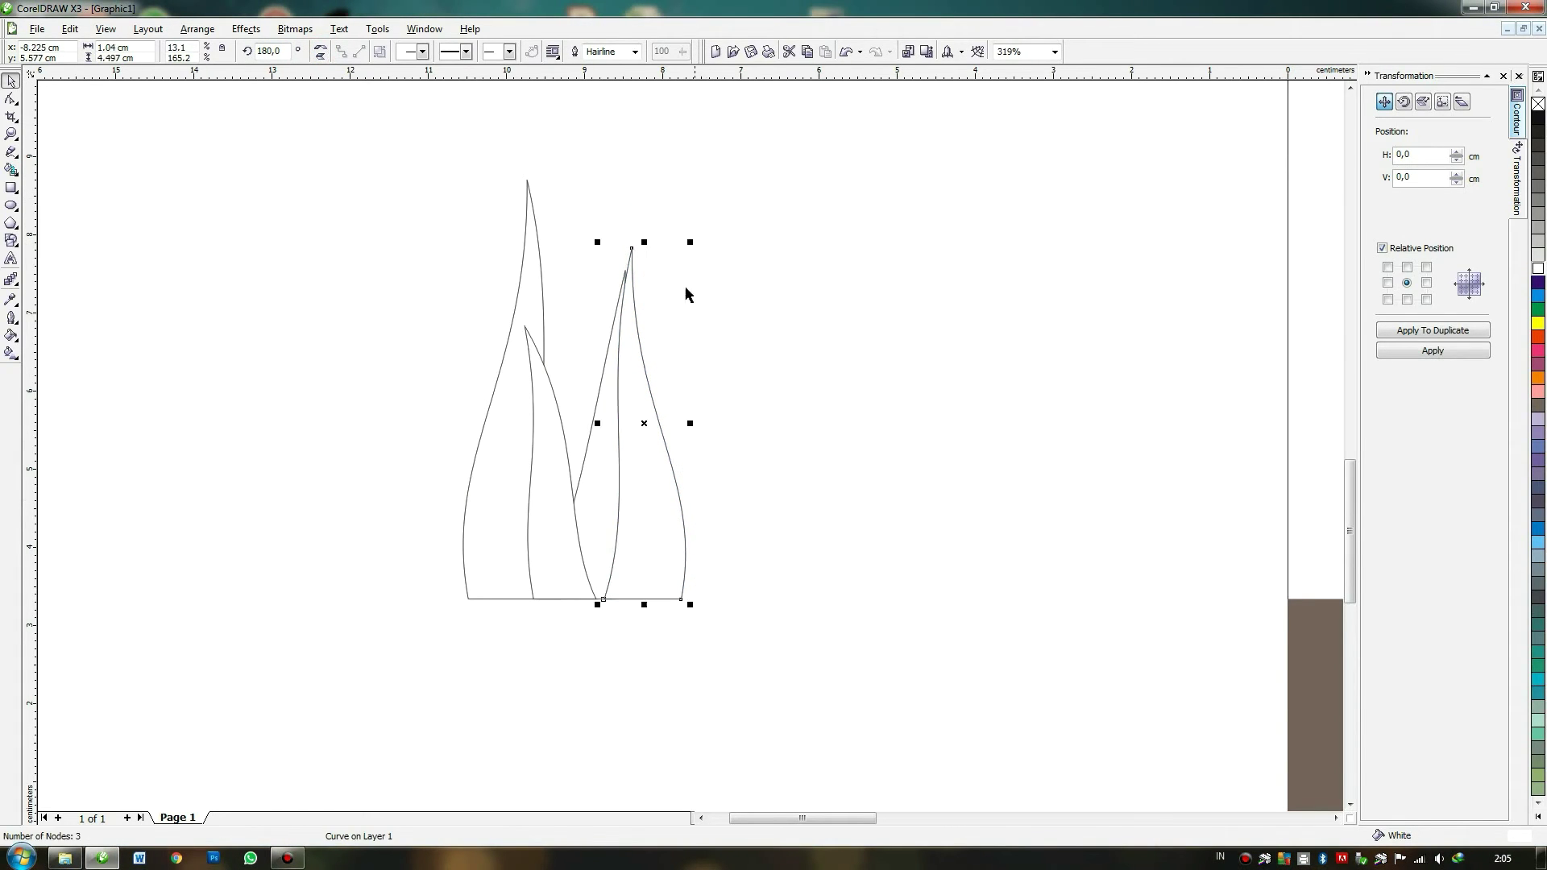
# Reshape the mirrored tall blade by bending both of its sides outward below the tip with the curve handles.
pyautogui.doubleClick(637, 368)
pyautogui.click(8, 80)
pyautogui.doubleClick(659, 369)
pyautogui.click(603, 600)
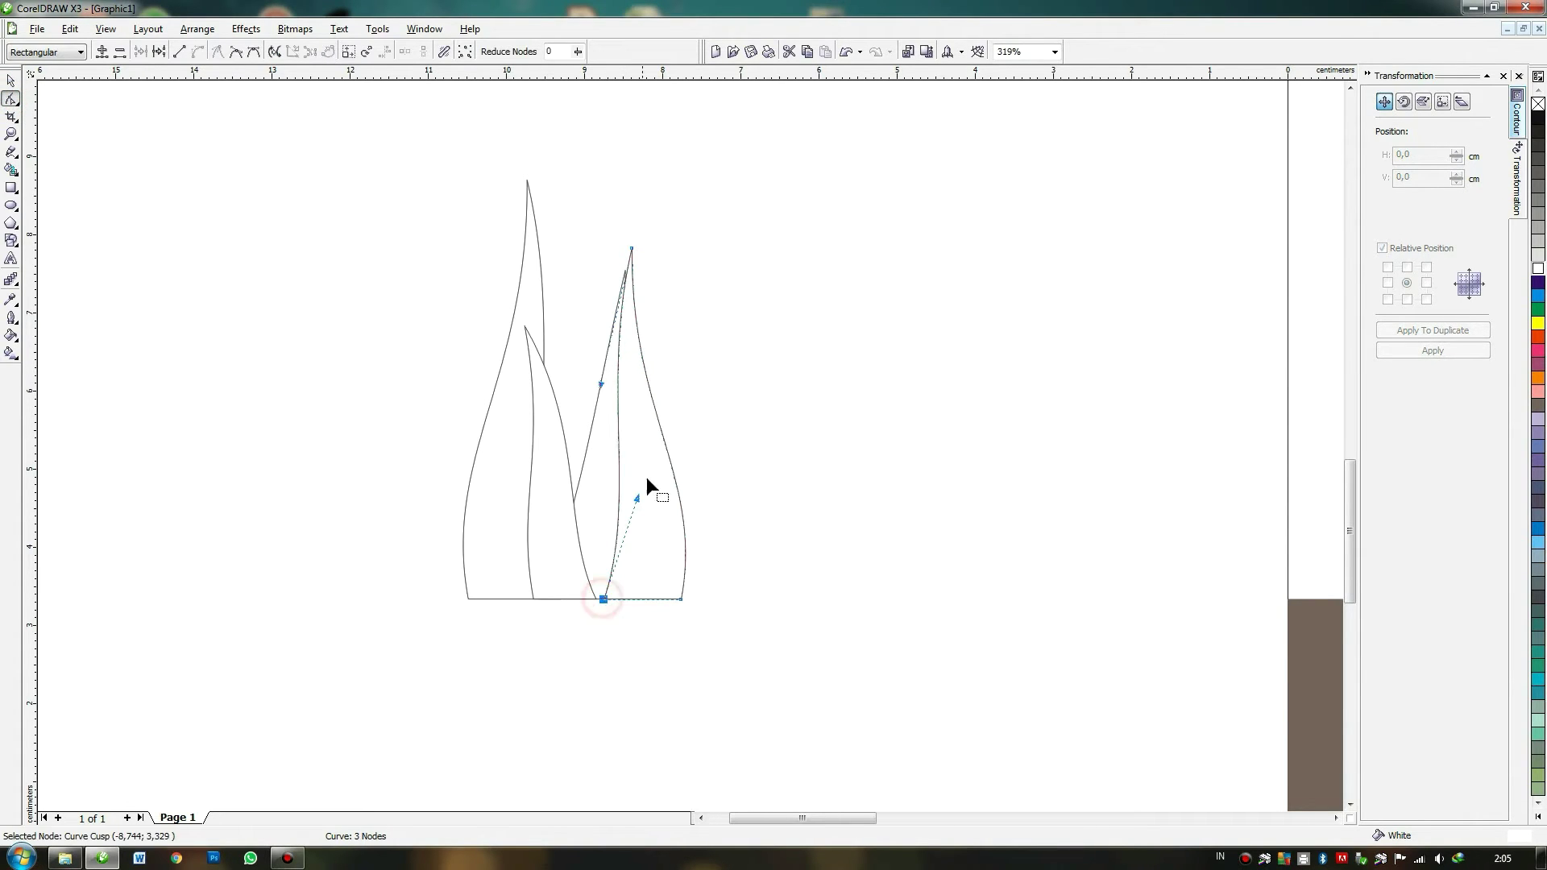
pyautogui.moveTo(602, 383); pyautogui.dragTo(689, 408)
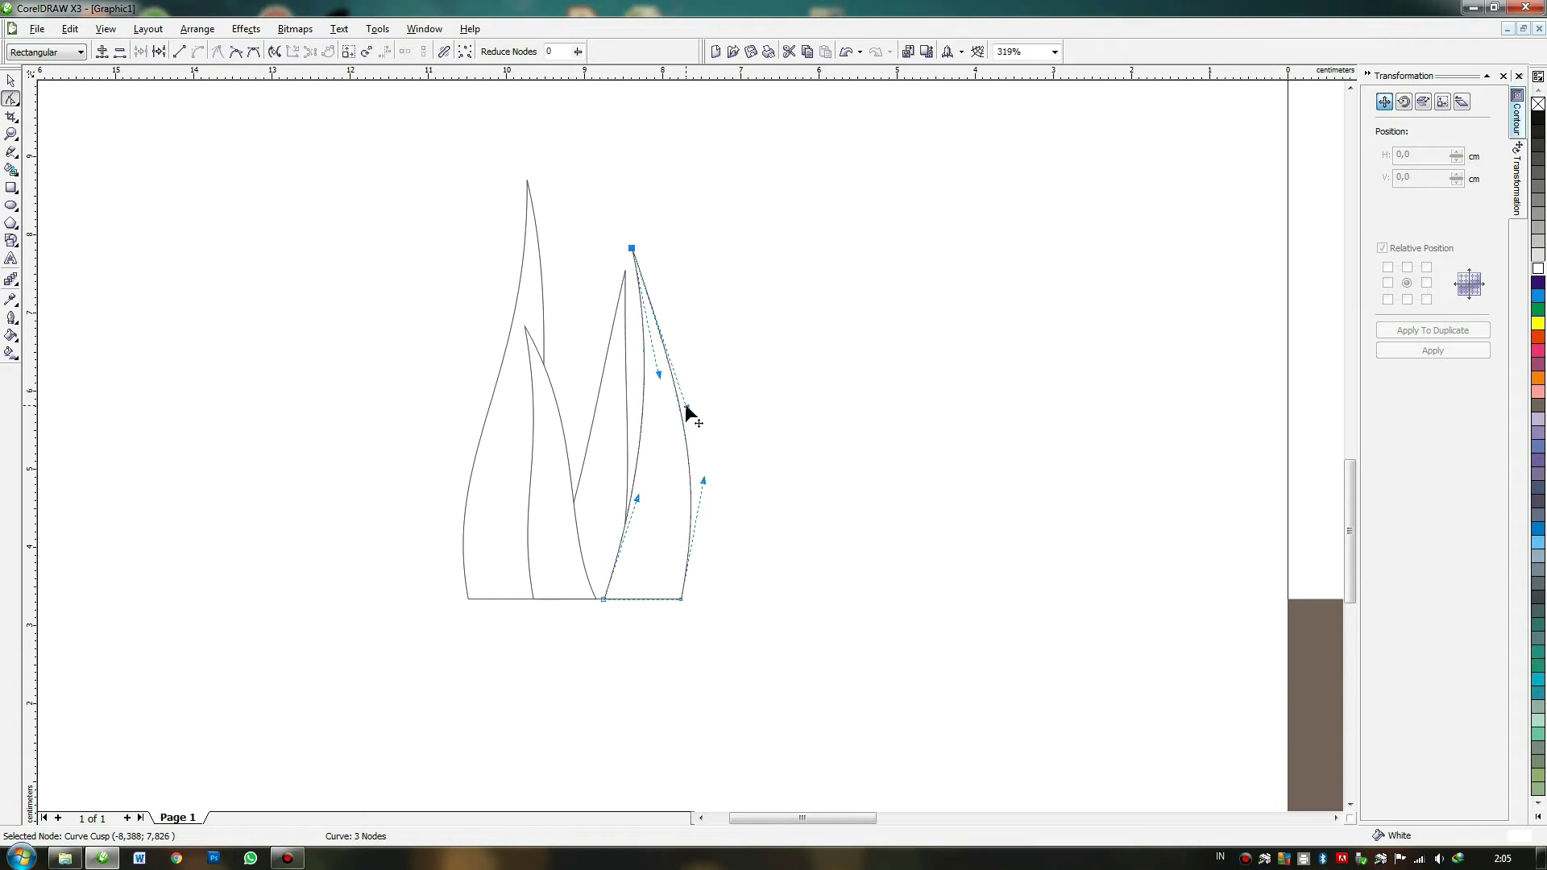
pyautogui.click(10, 79)
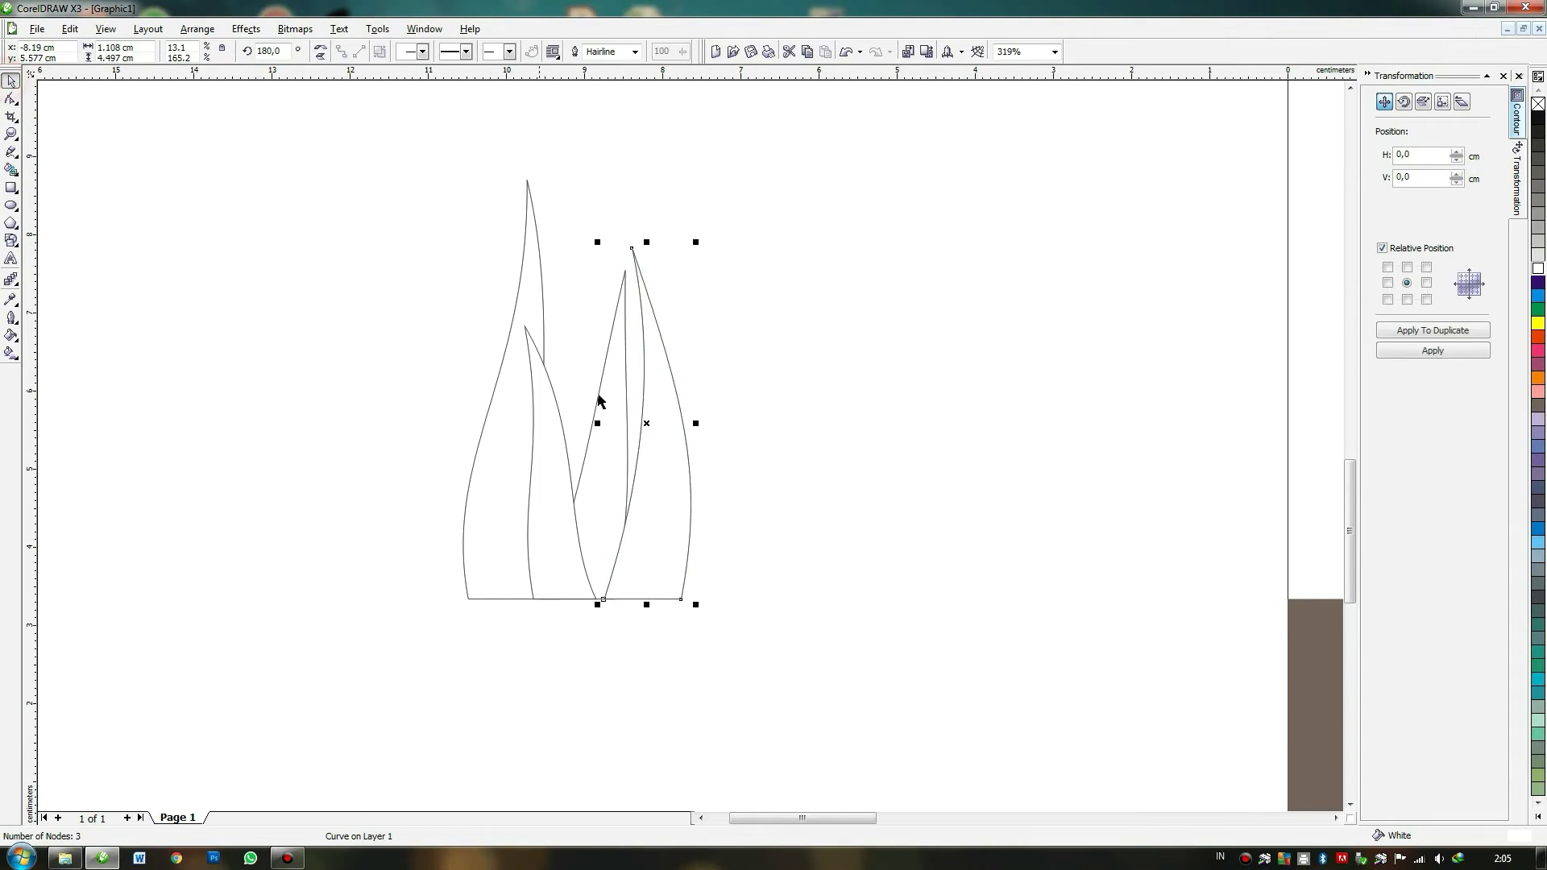
pyautogui.click(743, 403)
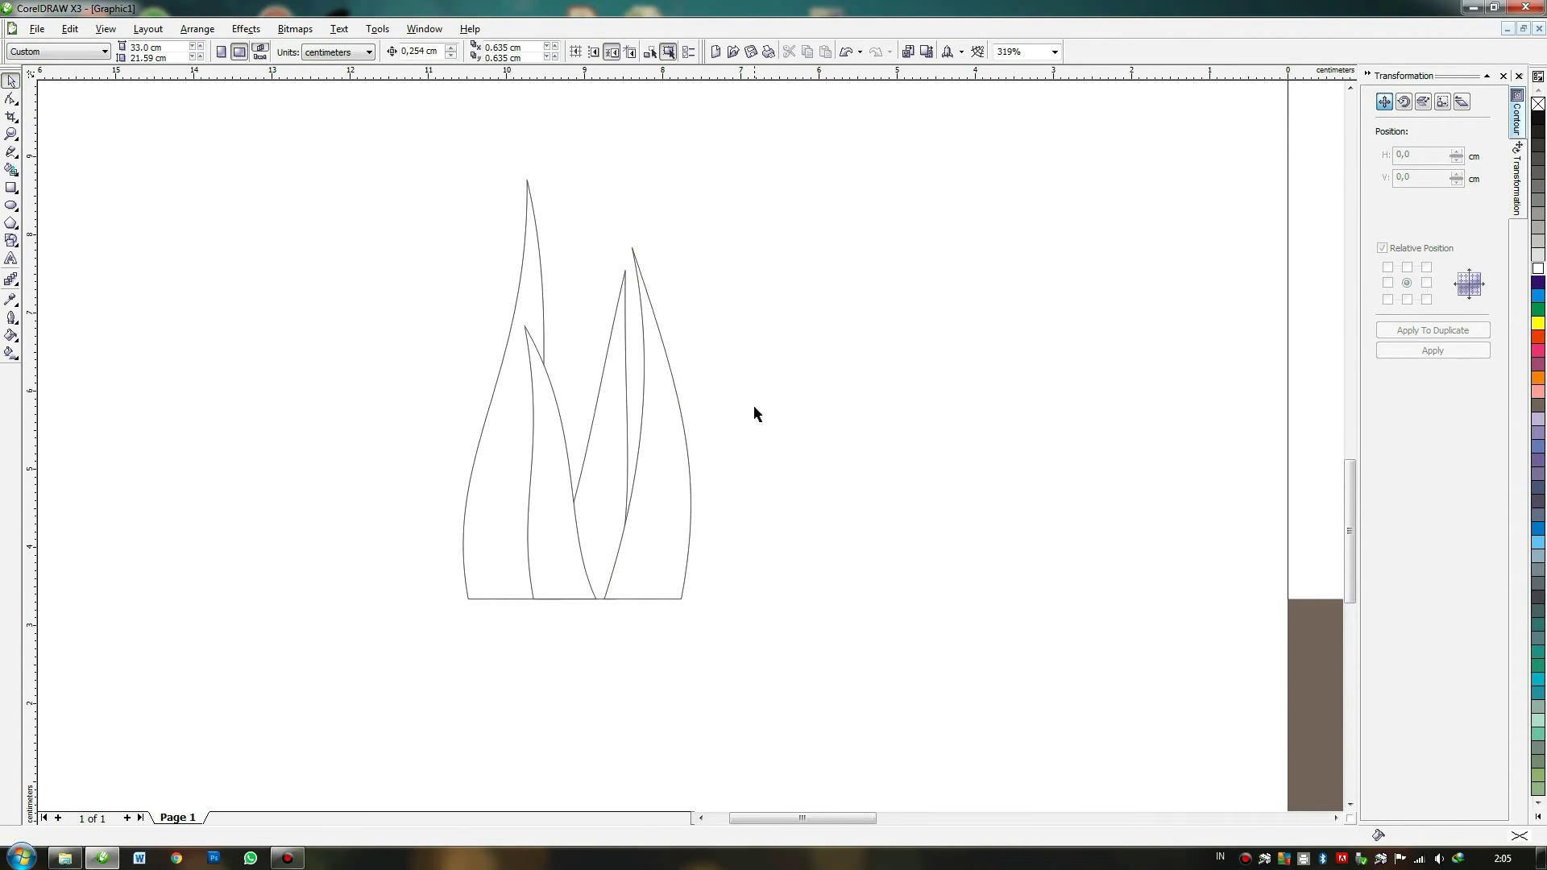
# Place a copy of the small blade at the clump's left end, overlapping the tall blade along the same baseline.
pyautogui.scroll(-1, 690, 443)
pyautogui.moveTo(377, 687)
pyautogui.mouseDown()
pyautogui.moveTo(714, 228)
pyautogui.moveTo(795, 162)
pyautogui.moveTo(729, 221)
pyautogui.moveTo(494, 524)
pyautogui.moveTo(440, 553)
pyautogui.mouseUp()
pyautogui.rightClick(439, 552)
pyautogui.click(686, 451)
# Select all five grass blades and group them into one clump.
pyautogui.moveTo(798, 184); pyautogui.dragTo(434, 608)
pyautogui.moveTo(589, 599); pyautogui.dragTo(401, 609)
pyautogui.press('Escape')
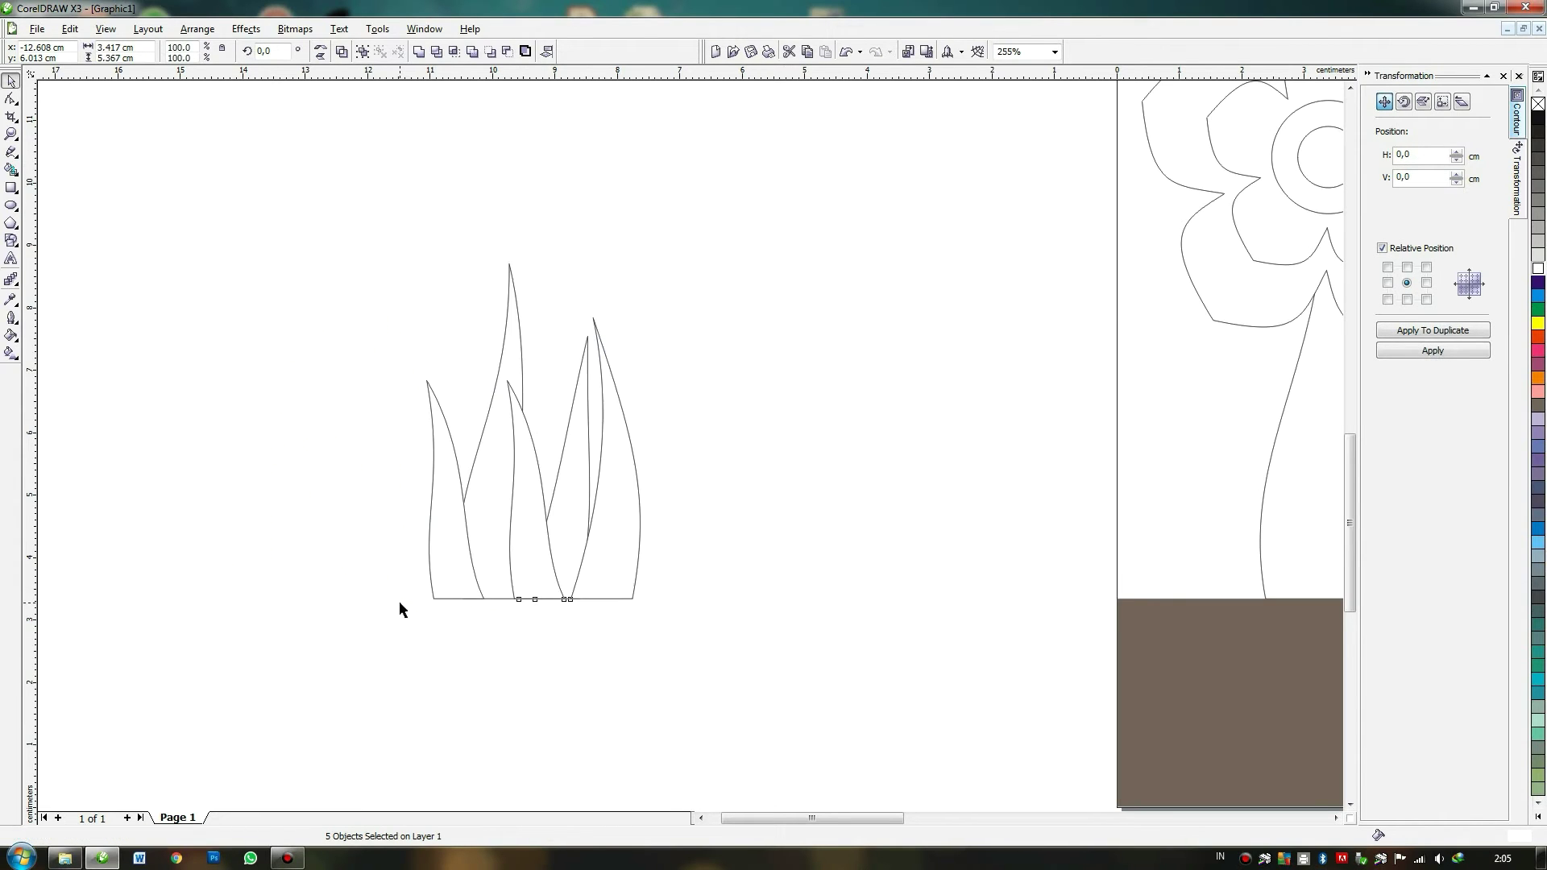
pyautogui.hotkey('ctrl', 'g')
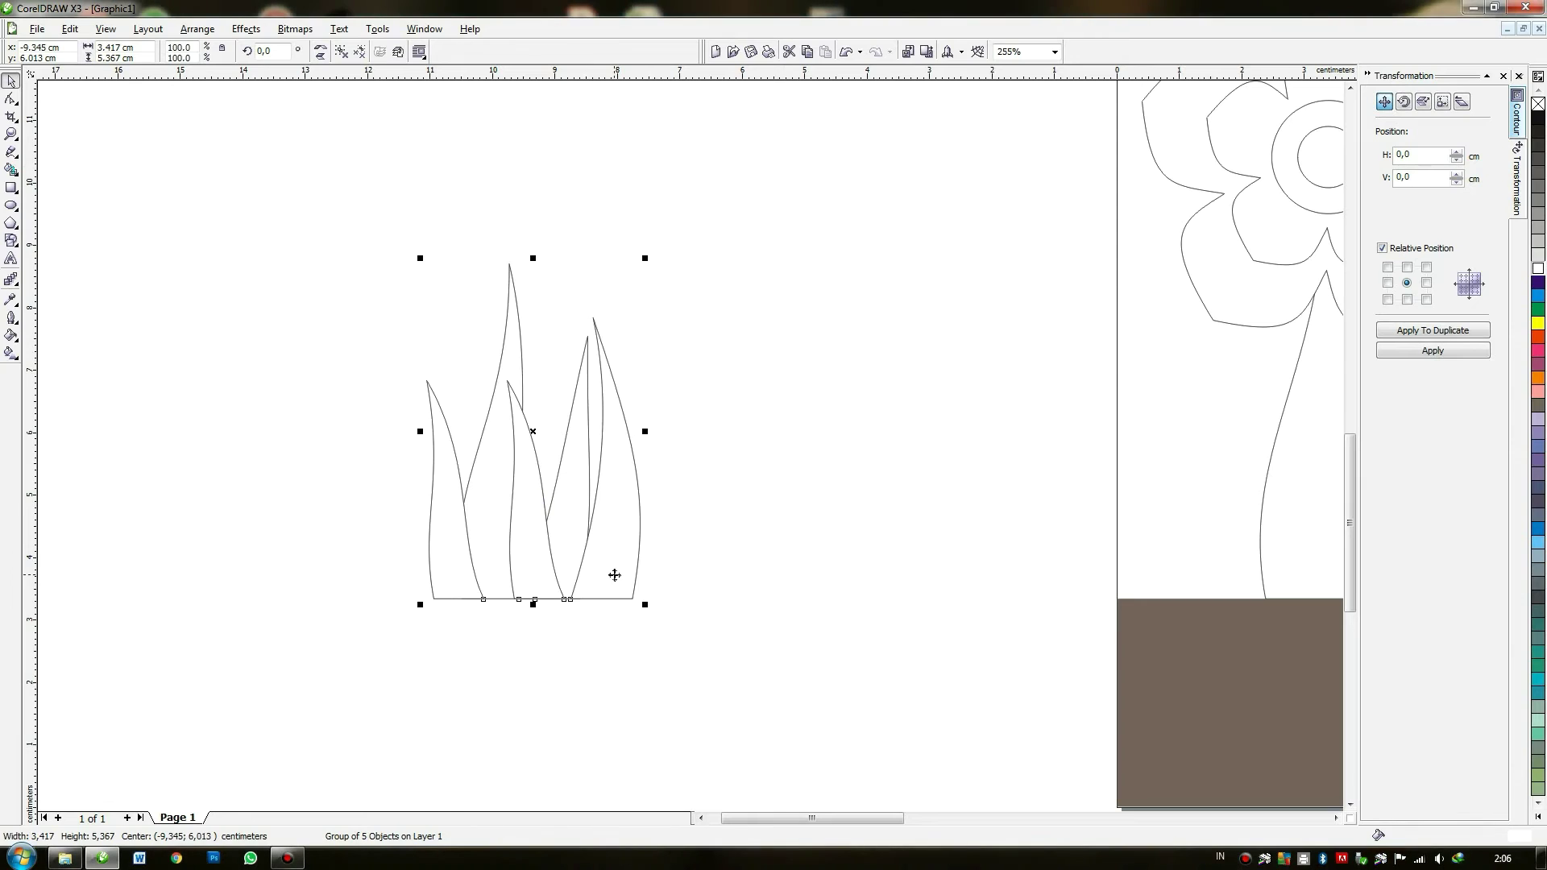
# Duplicate the grass clump to its left with a slight overlap and repeat the duplication to form a row of nine clumps.
pyautogui.moveTo(620, 572); pyautogui.dragTo(425, 614)
pyautogui.rightClick(424, 615)
pyautogui.scroll(-1, 691, 446)
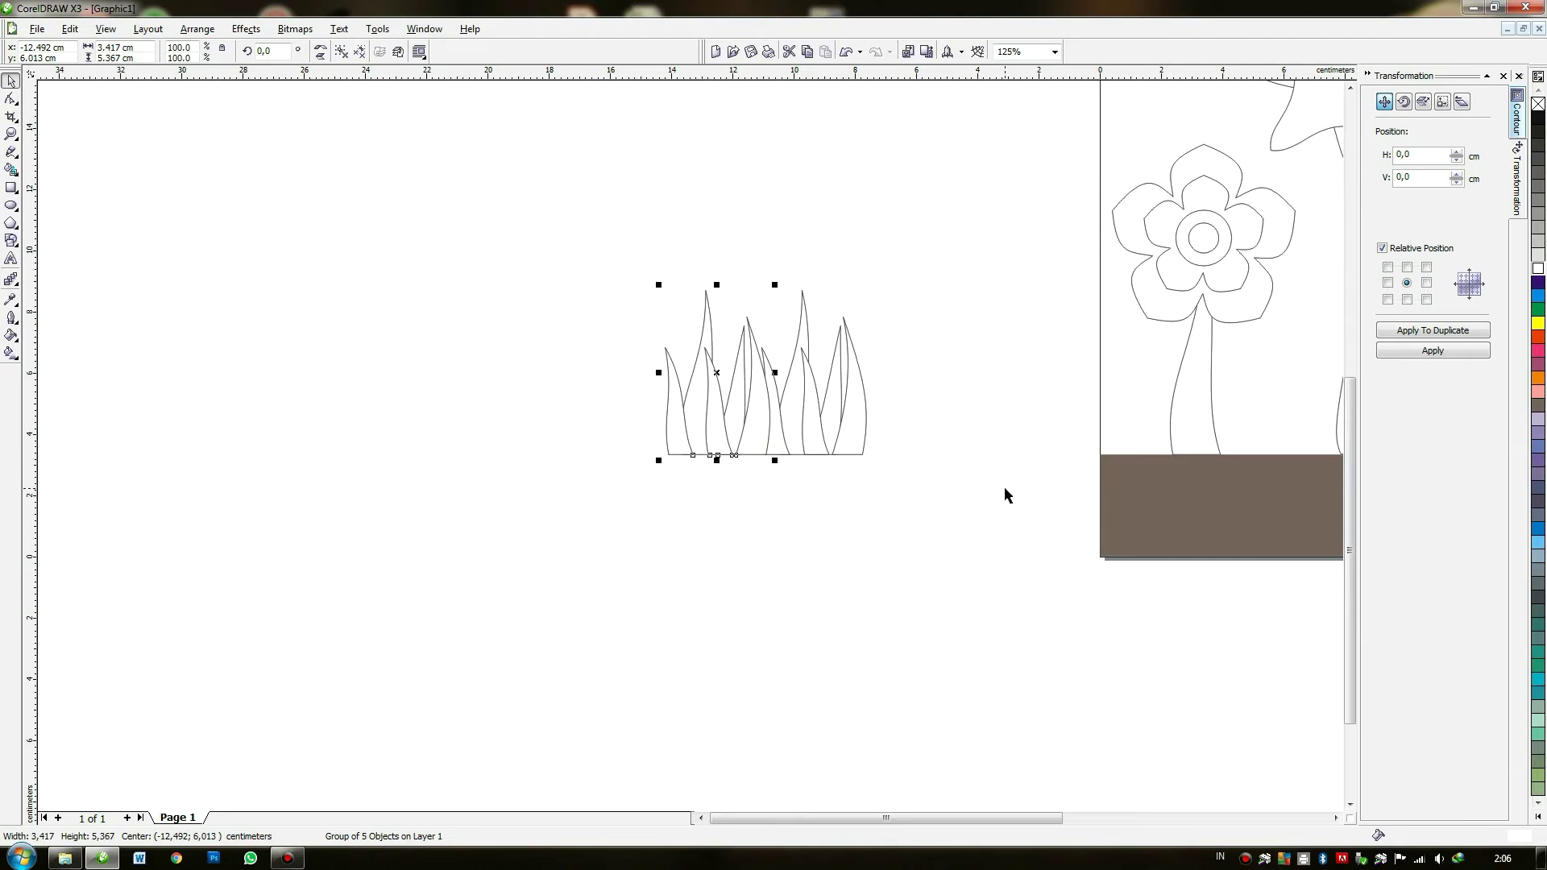
pyautogui.hotkey('ctrl', 'r')
pyautogui.hotkey('ctrl', 'r')
pyautogui.hotkey('ctrl', 'r')
pyautogui.hotkey('ctrl', 'r')
pyautogui.hotkey('ctrl', 'r')
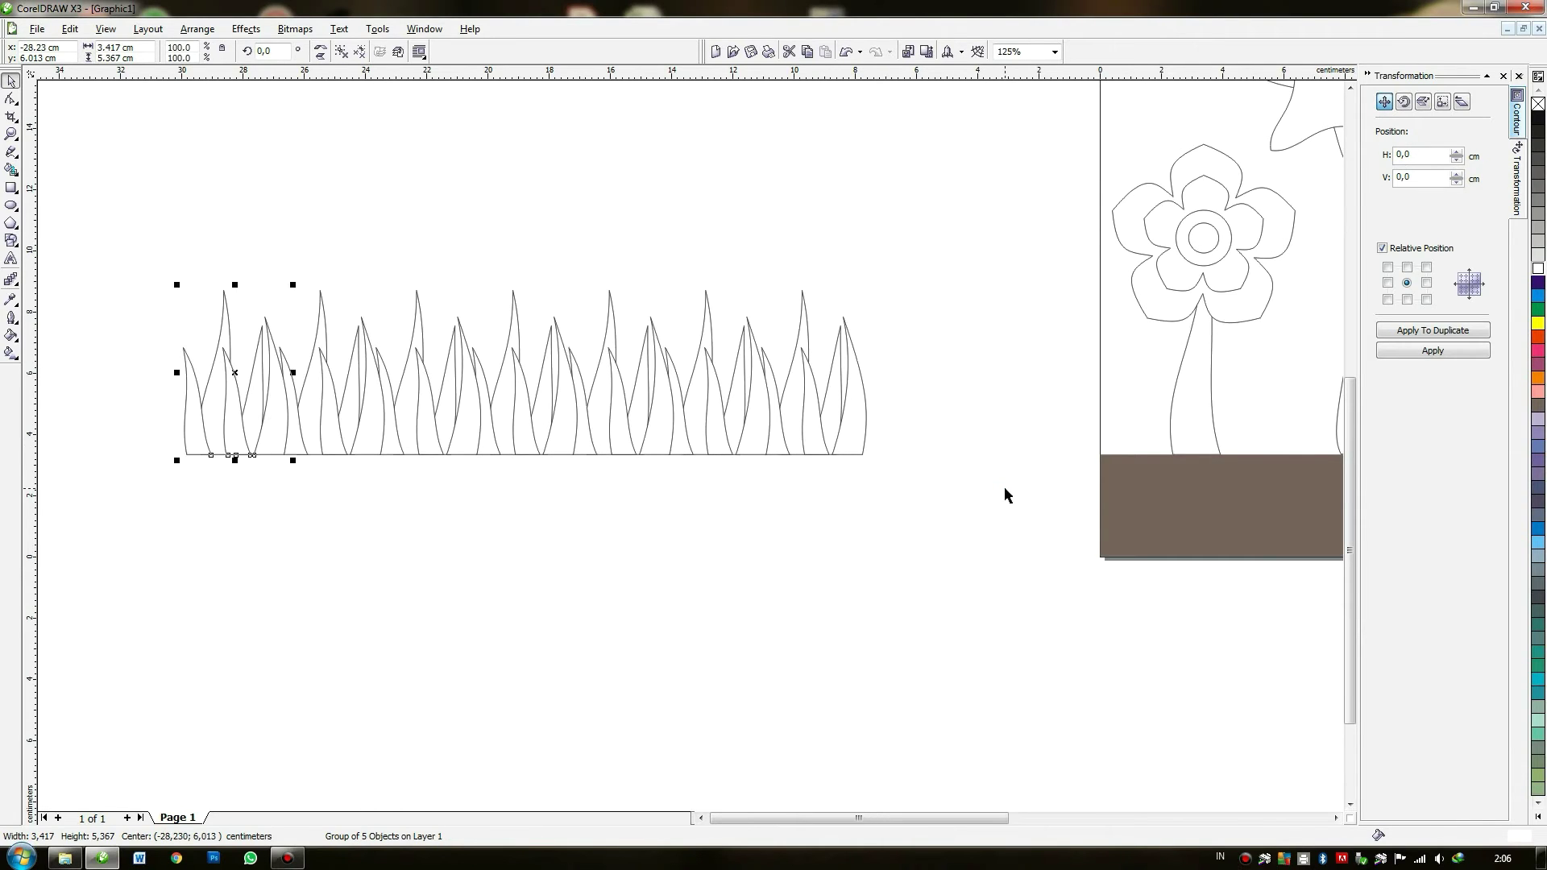
pyautogui.hotkey('ctrl', 'r')
pyautogui.scroll(-1, 690, 443)
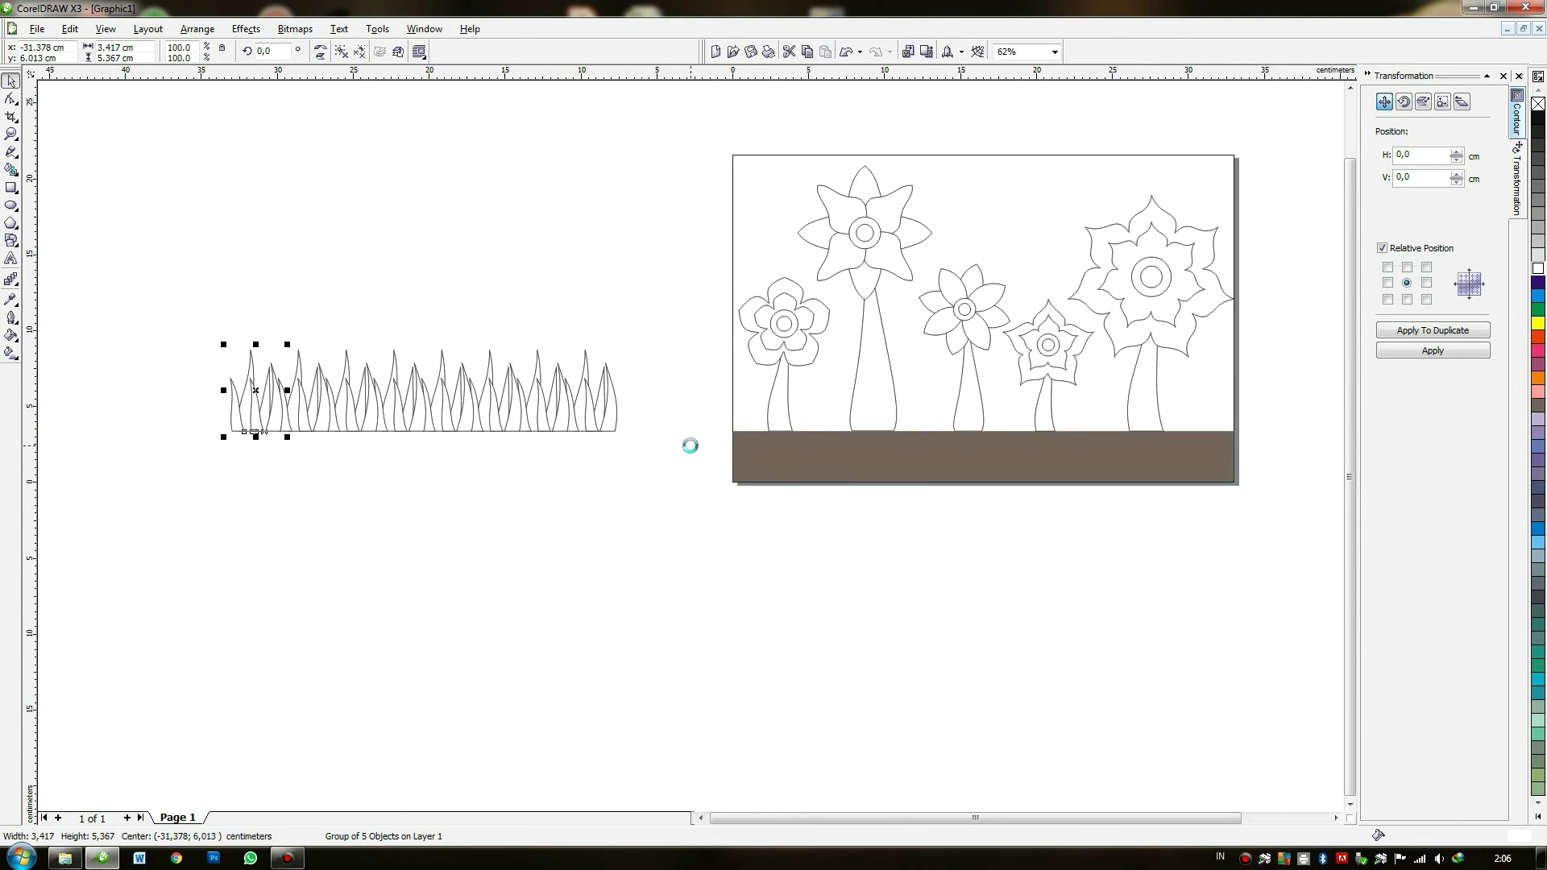
# Group the nine grass clumps and move the row onto the brown ground strip in front of the flower stems.
pyautogui.moveTo(681, 282); pyautogui.dragTo(111, 508)
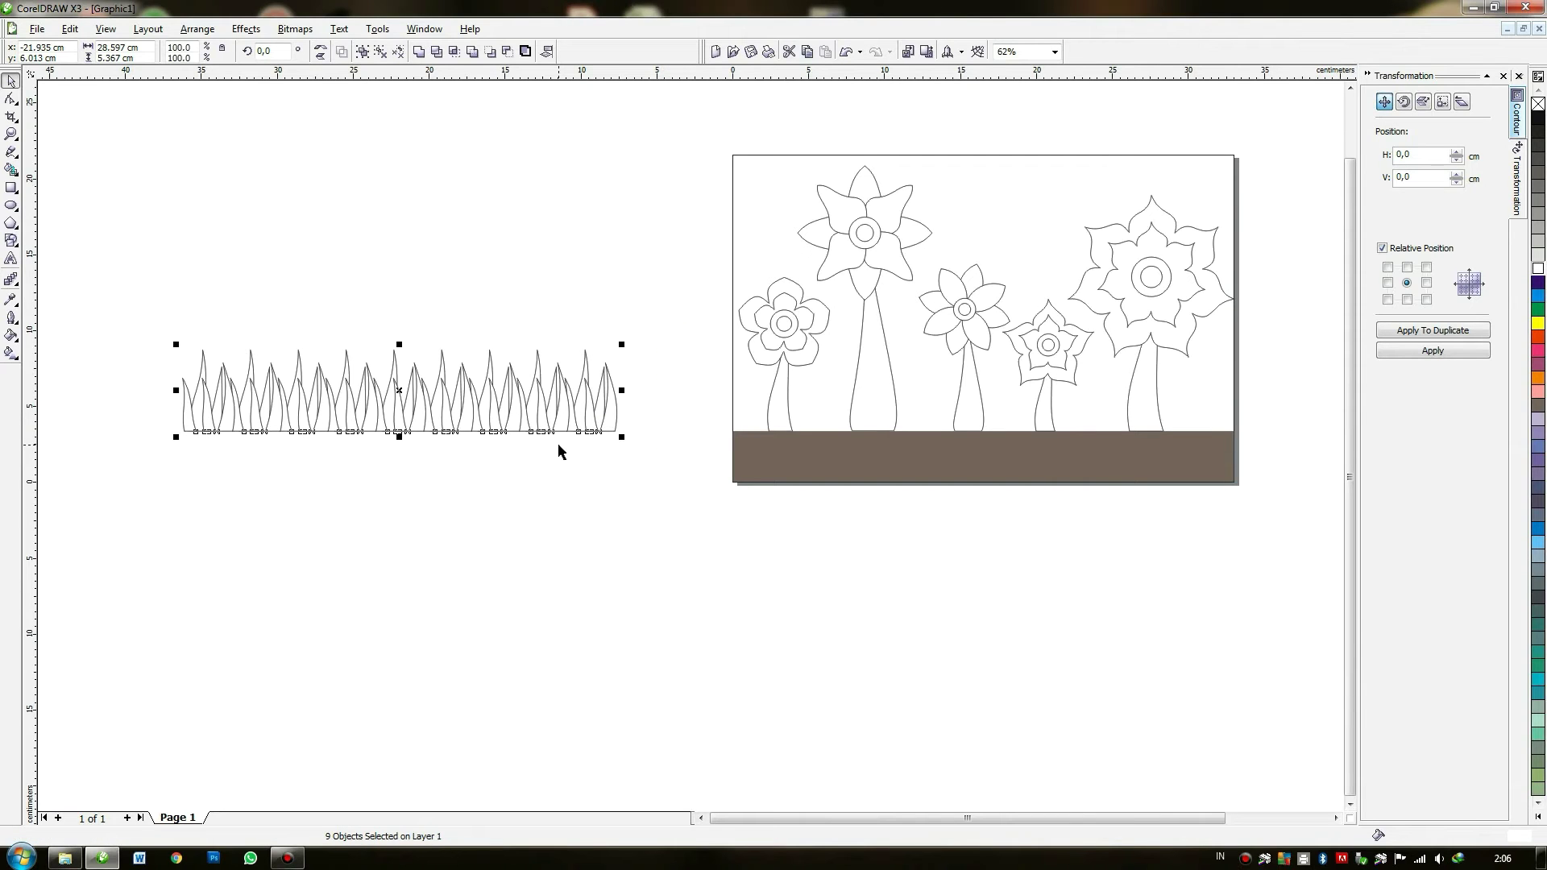
pyautogui.hotkey('ctrl', 'g')
pyautogui.click(508, 459)
pyautogui.moveTo(346, 420); pyautogui.dragTo(930, 447)
pyautogui.scroll(1, 691, 441)
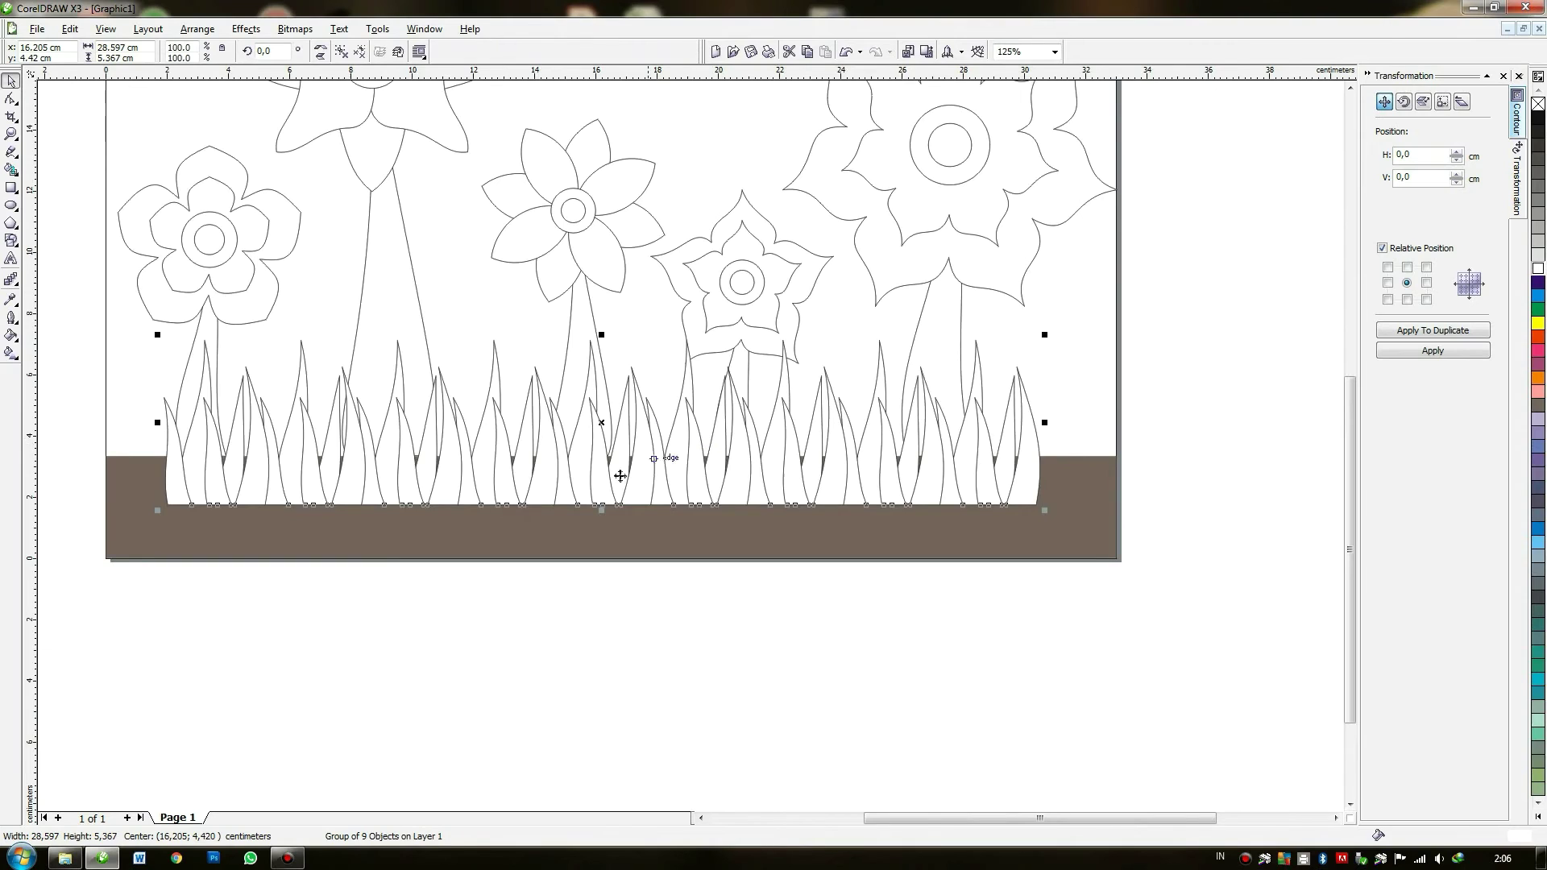
pyautogui.scroll(-1, 698, 442)
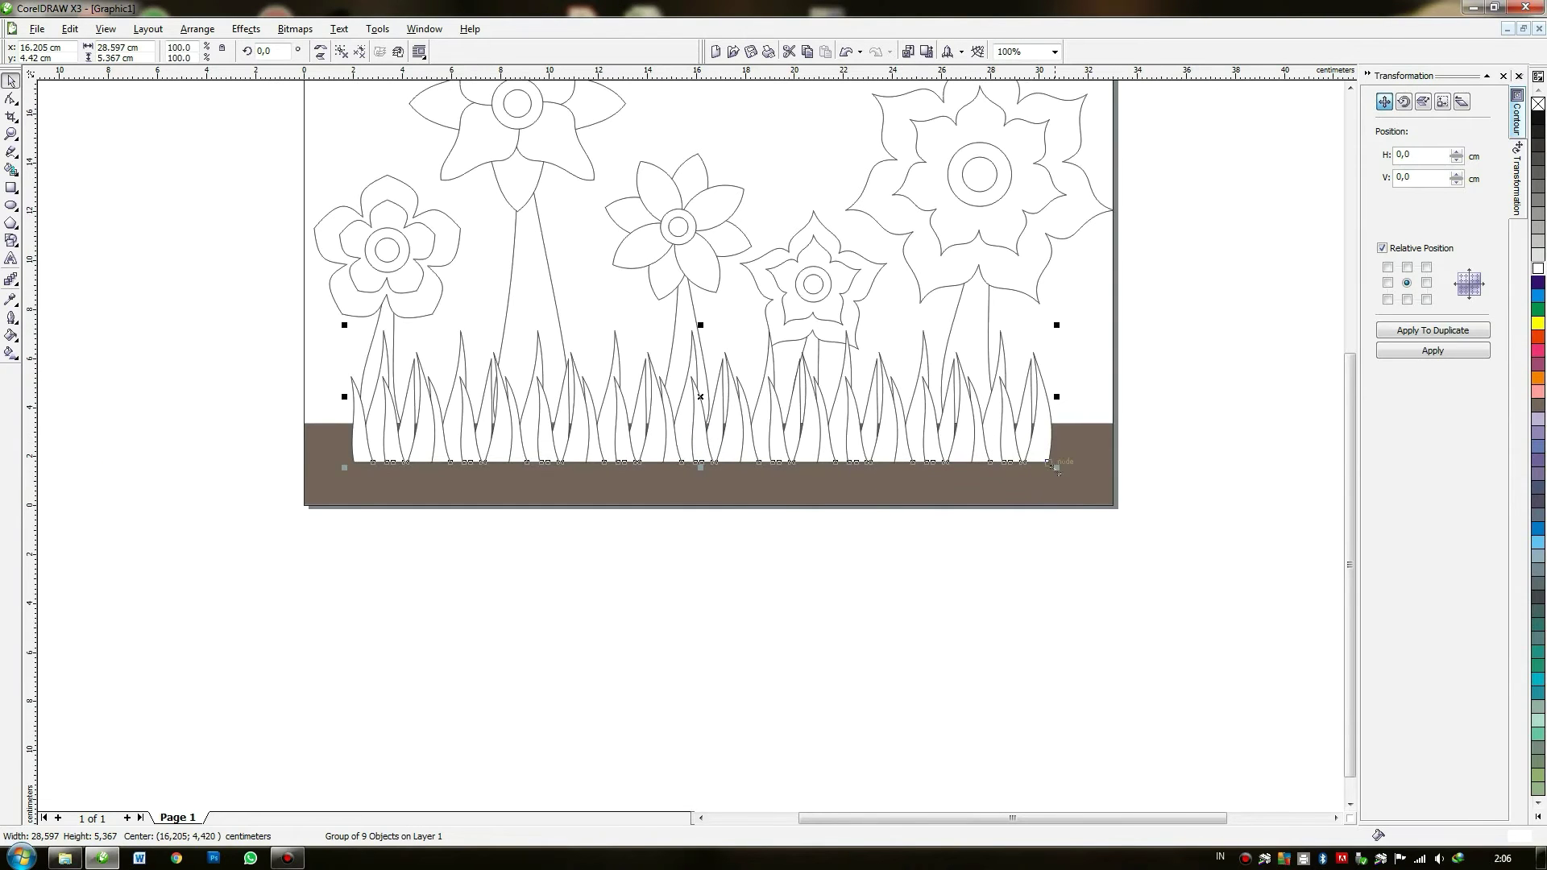
# Centre the grass row horizontally on the brown ground strip.
pyautogui.keyDown('shift'); pyautogui.click(1050, 493); pyautogui.keyUp('shift')
pyautogui.press('c')
pyautogui.click(983, 539)
pyautogui.click(994, 446)
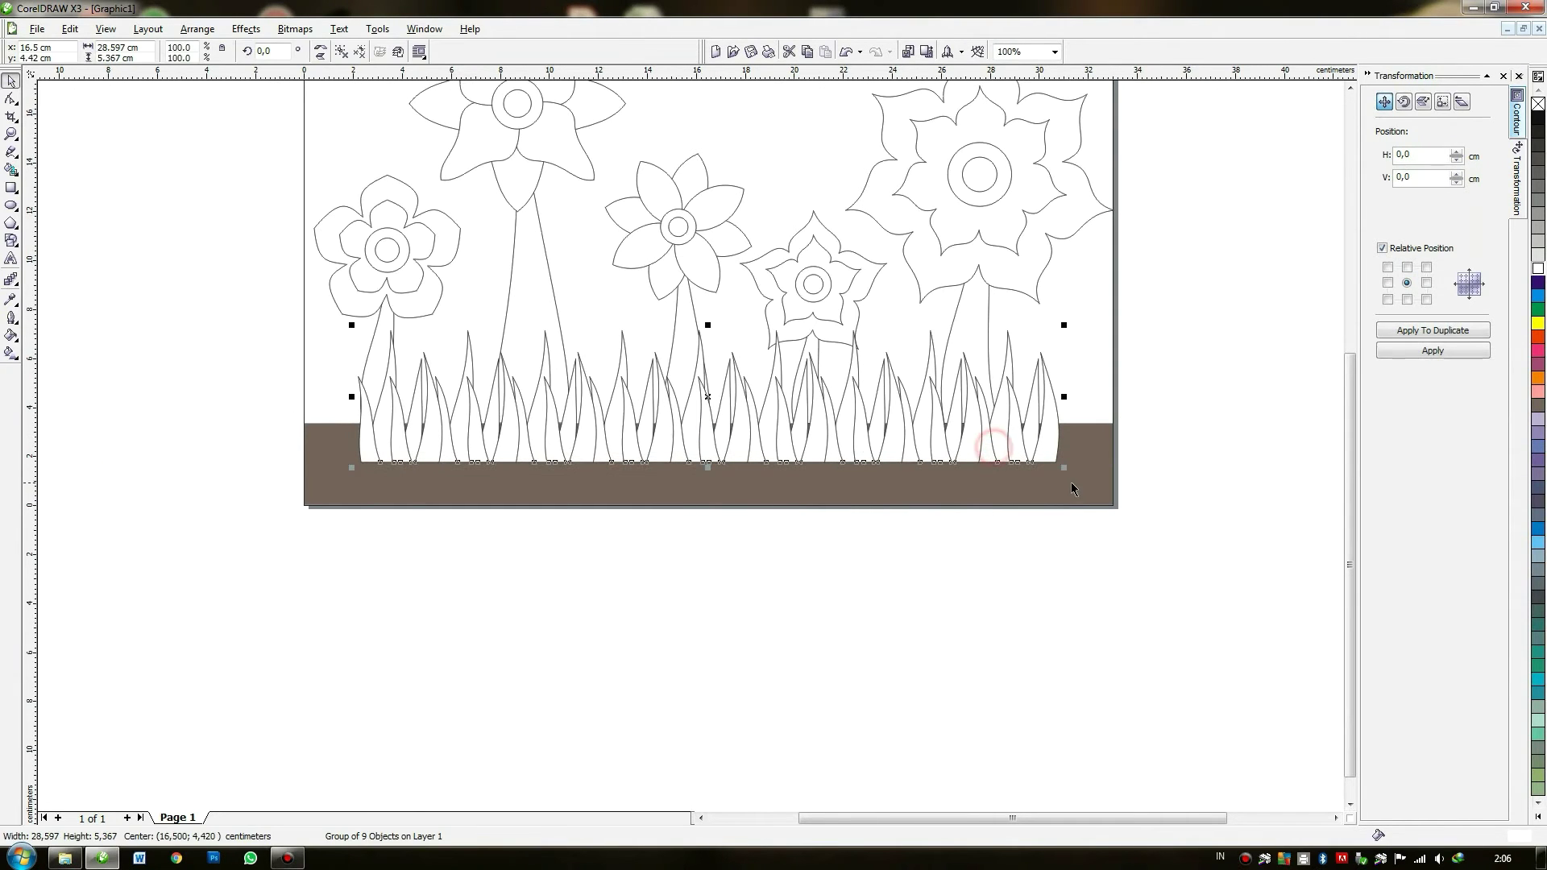
# Scale the grass row up to 109% at its horizontal centre and nudge it slightly lower on the ground strip.
pyautogui.moveTo(1063, 467); pyautogui.dragTo(1095, 474)
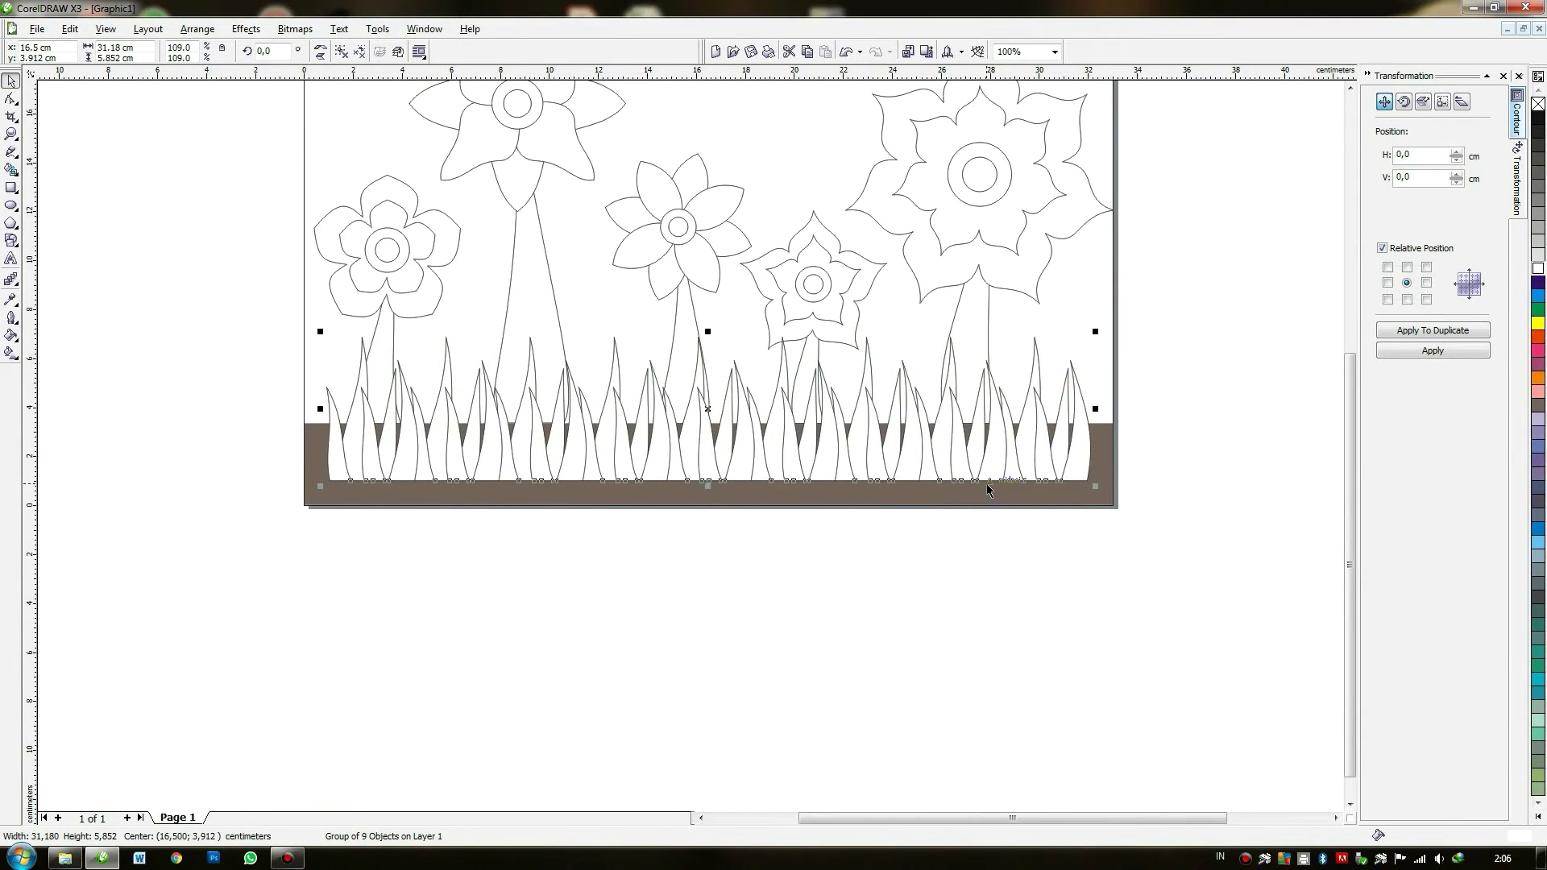
pyautogui.press('Down')
pyautogui.press('Down')
pyautogui.press('Down')
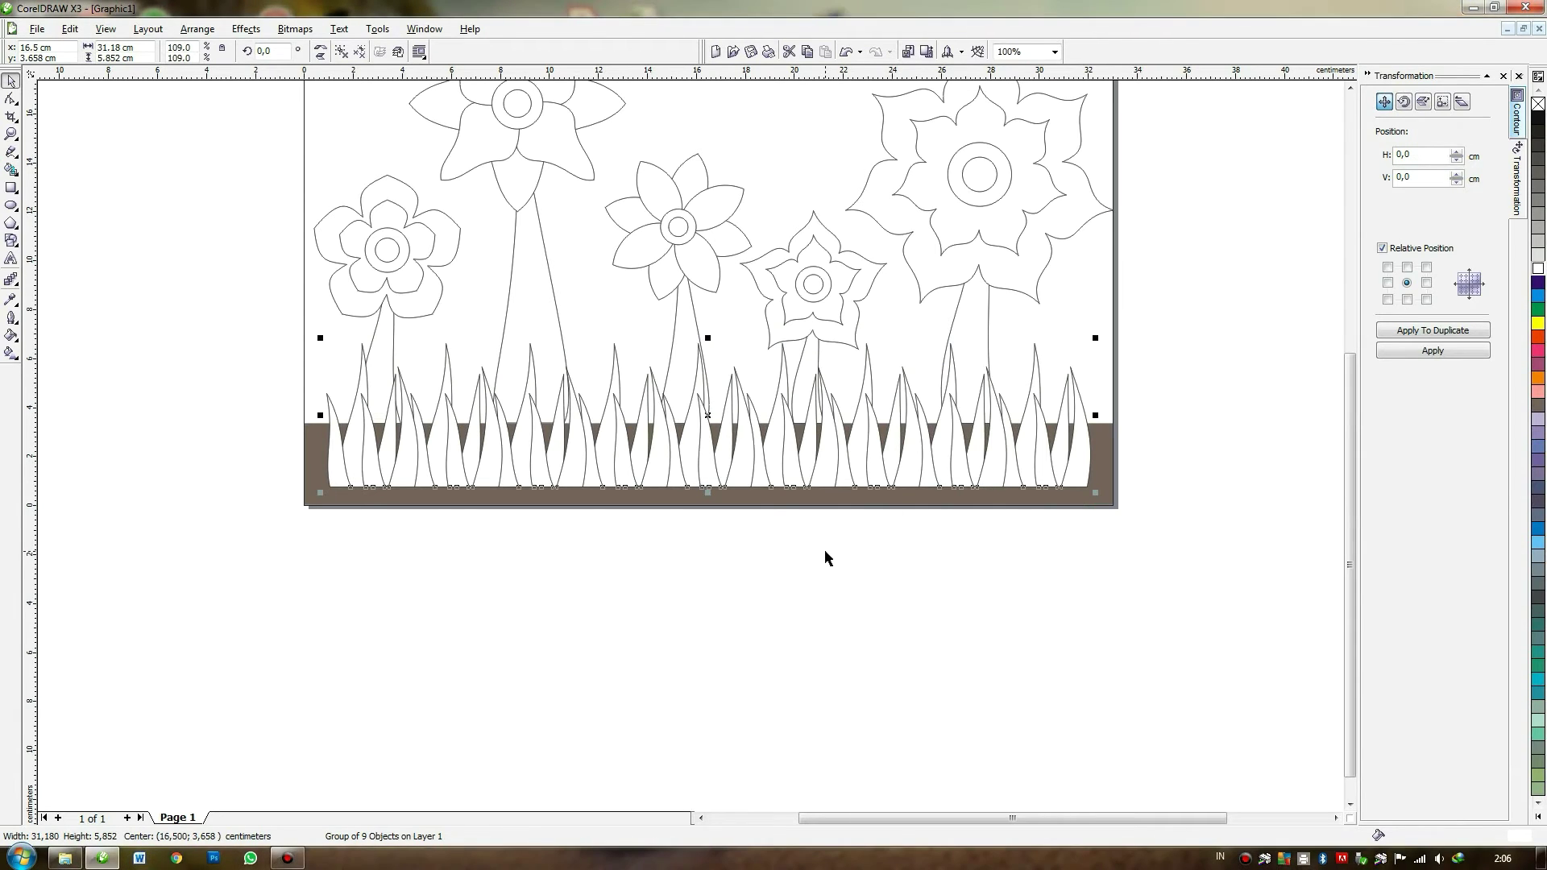
pyautogui.press('Escape')
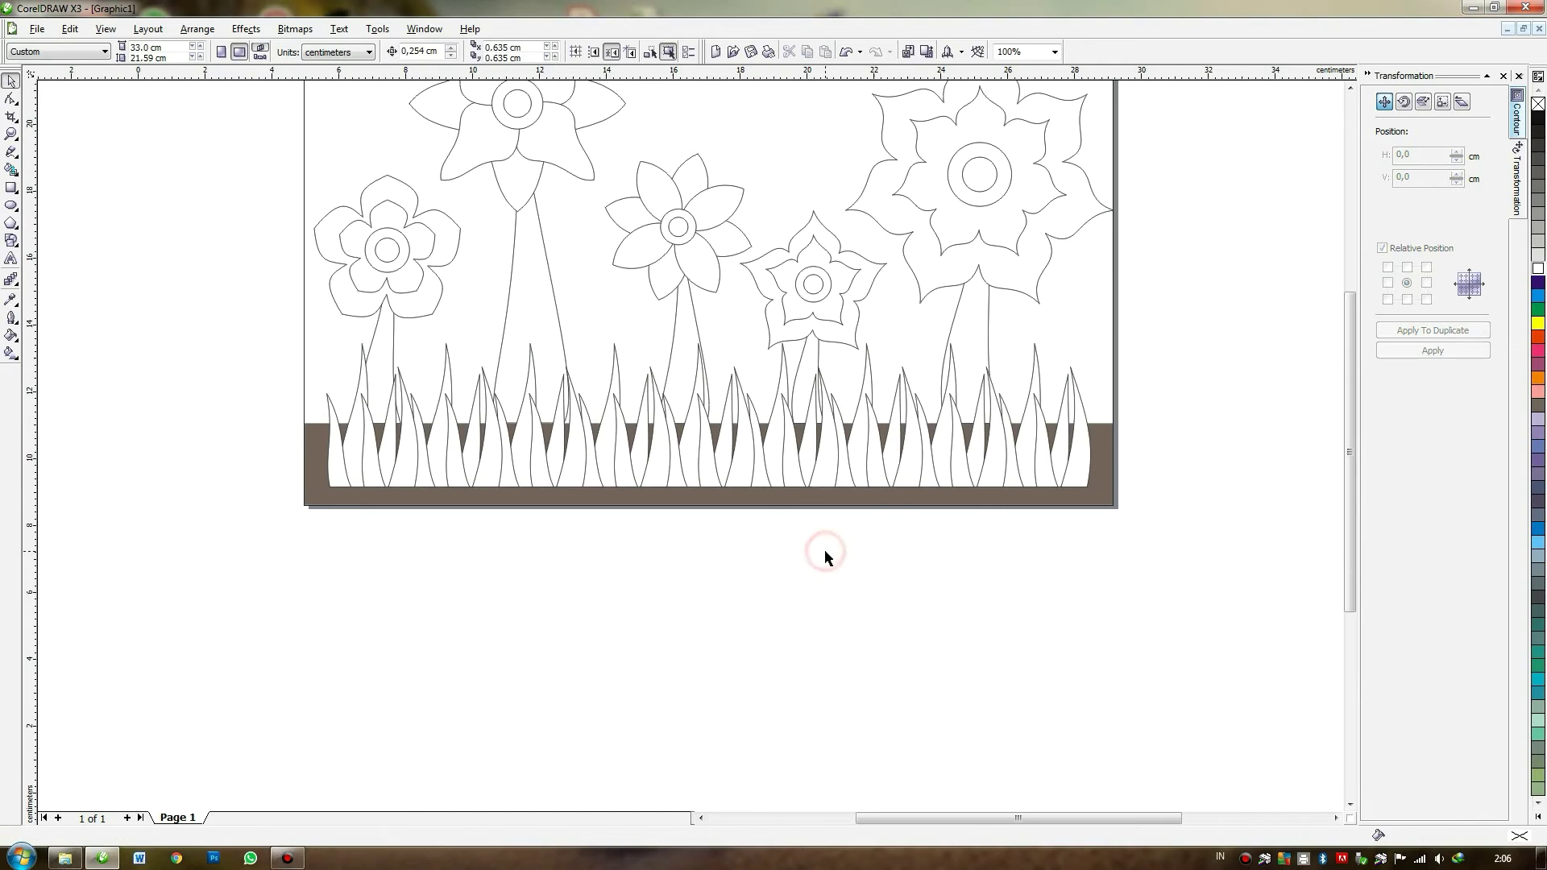
# Fill the grass row with dark teal green after trying a brighter green.
pyautogui.press('F4')
pyautogui.click(729, 719)
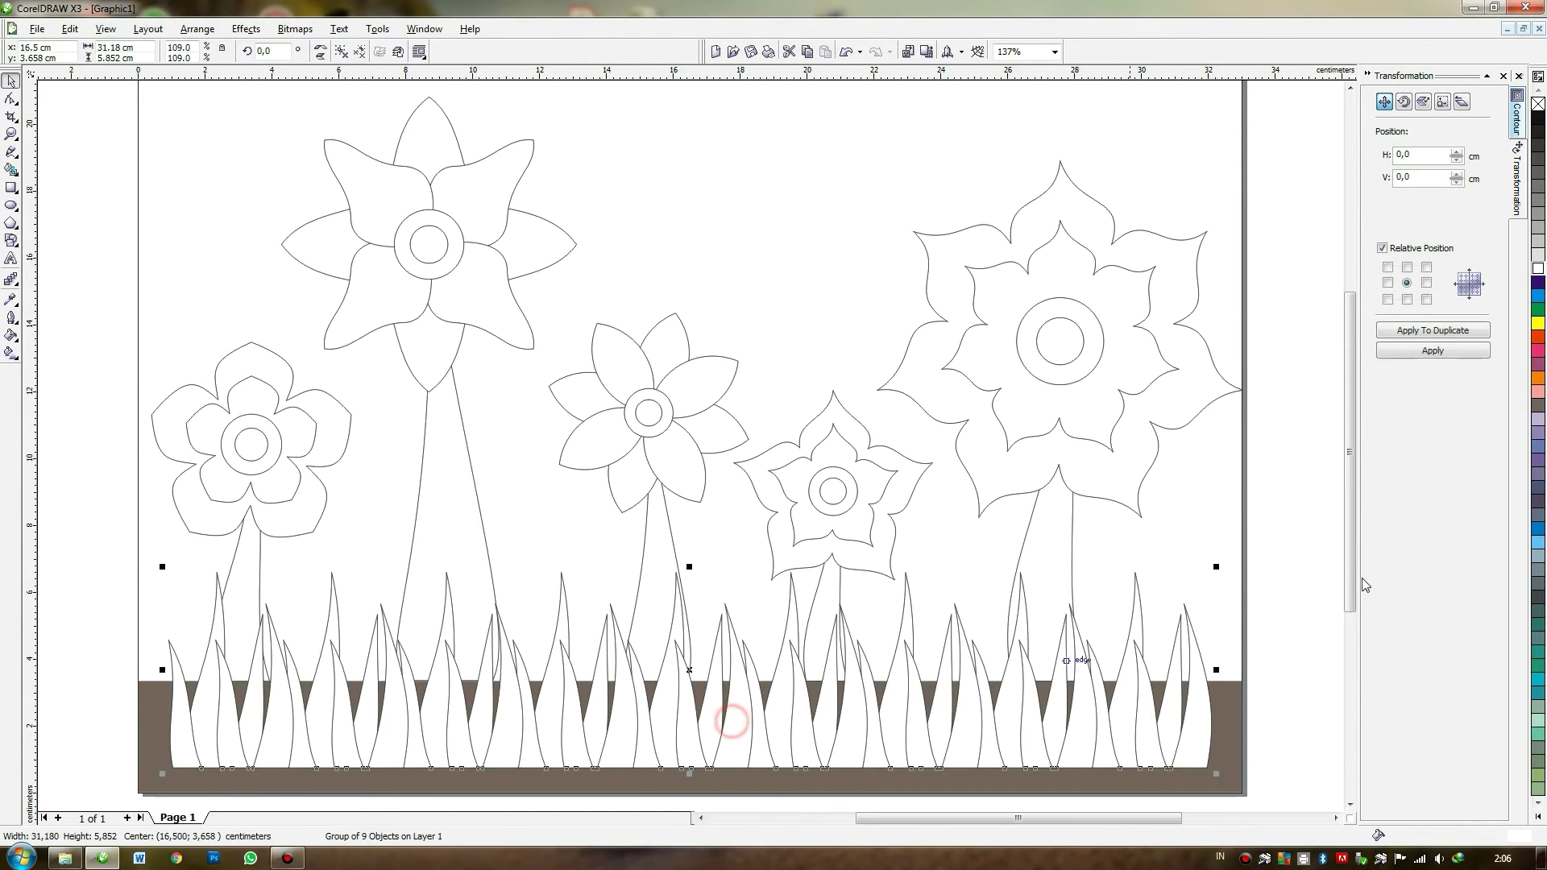
pyautogui.click(1537, 310)
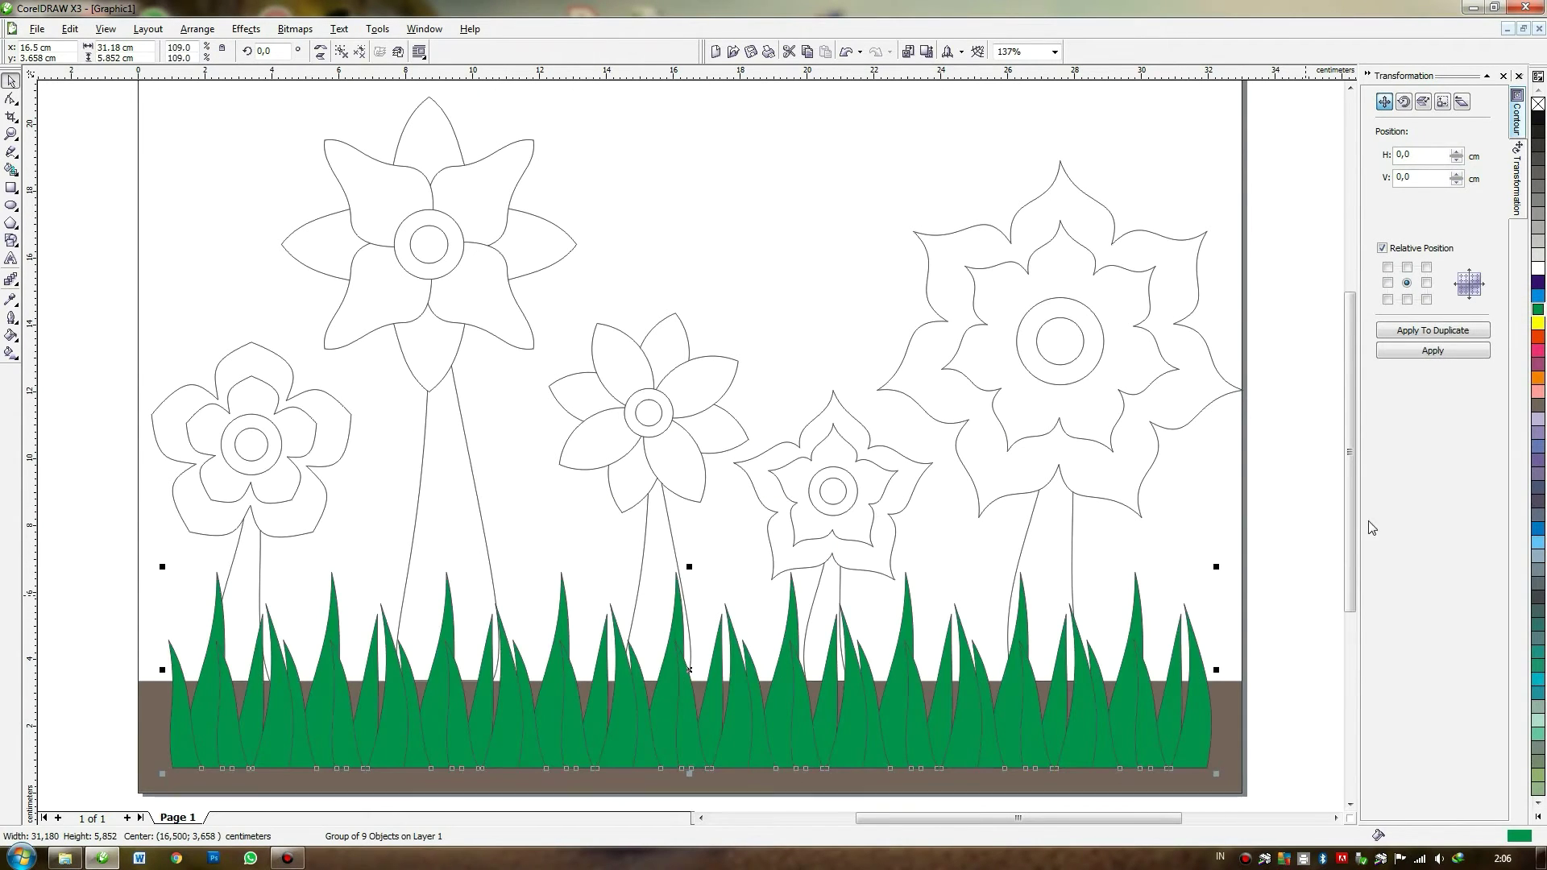
pyautogui.click(1536, 626)
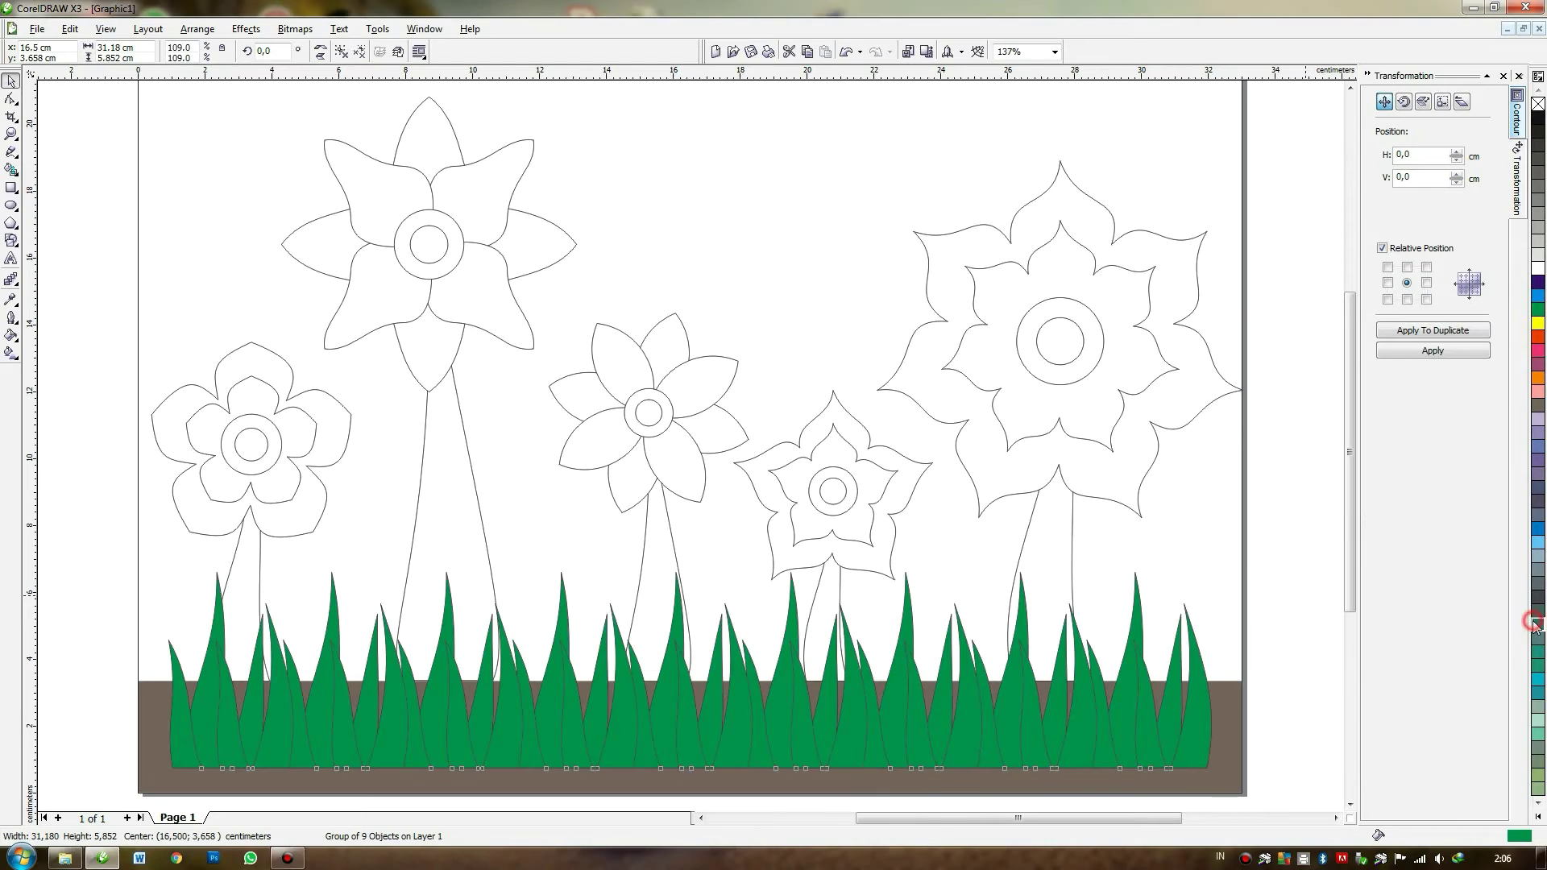
pyautogui.click(1299, 327)
pyautogui.click(1196, 745)
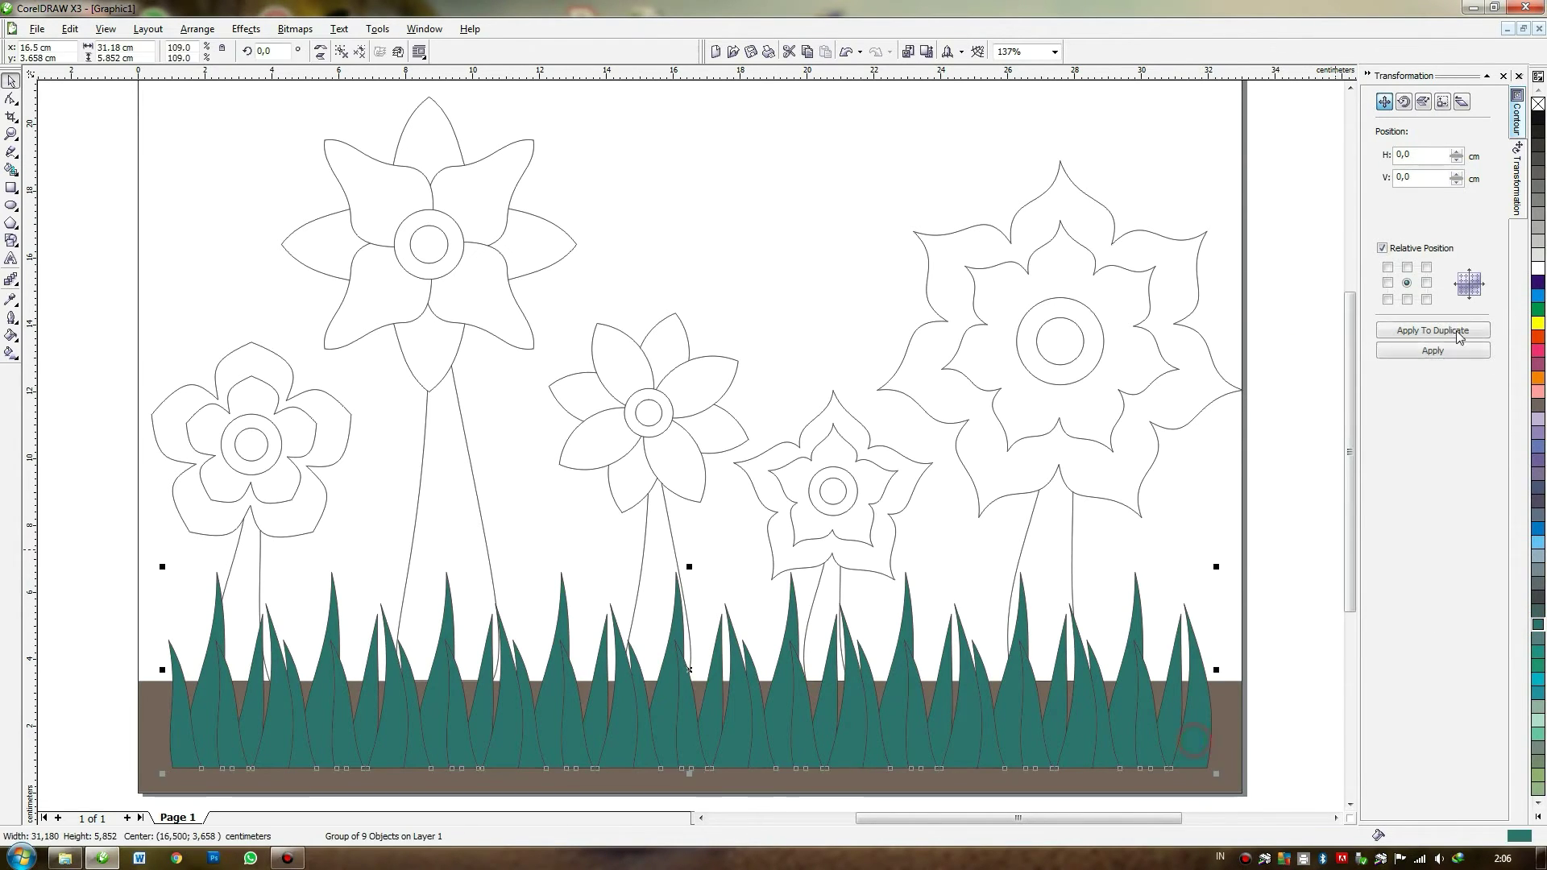
pyautogui.click(1302, 361)
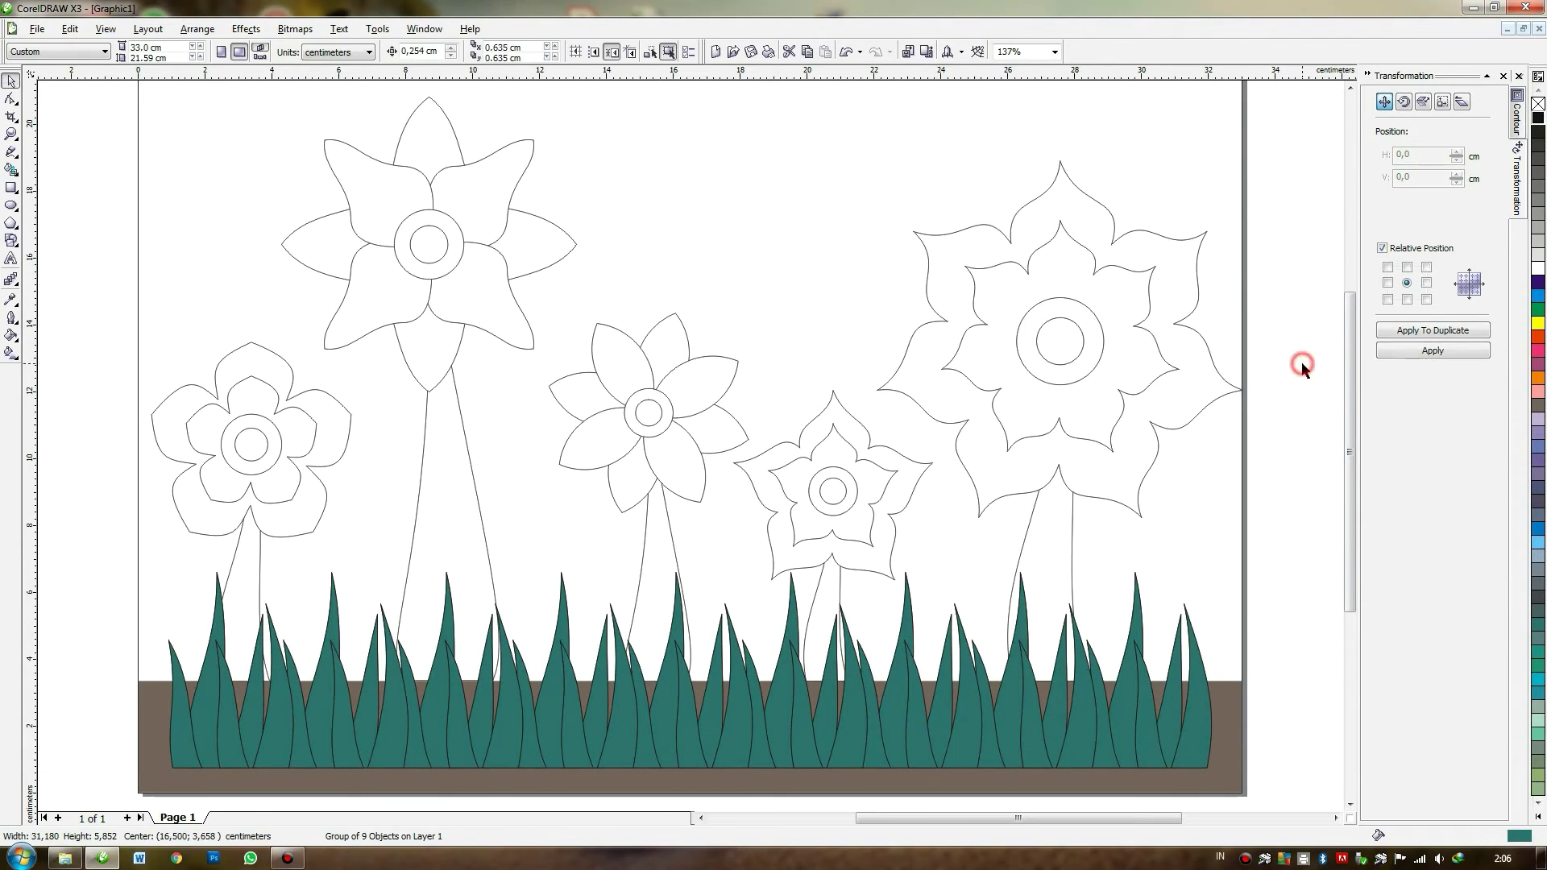
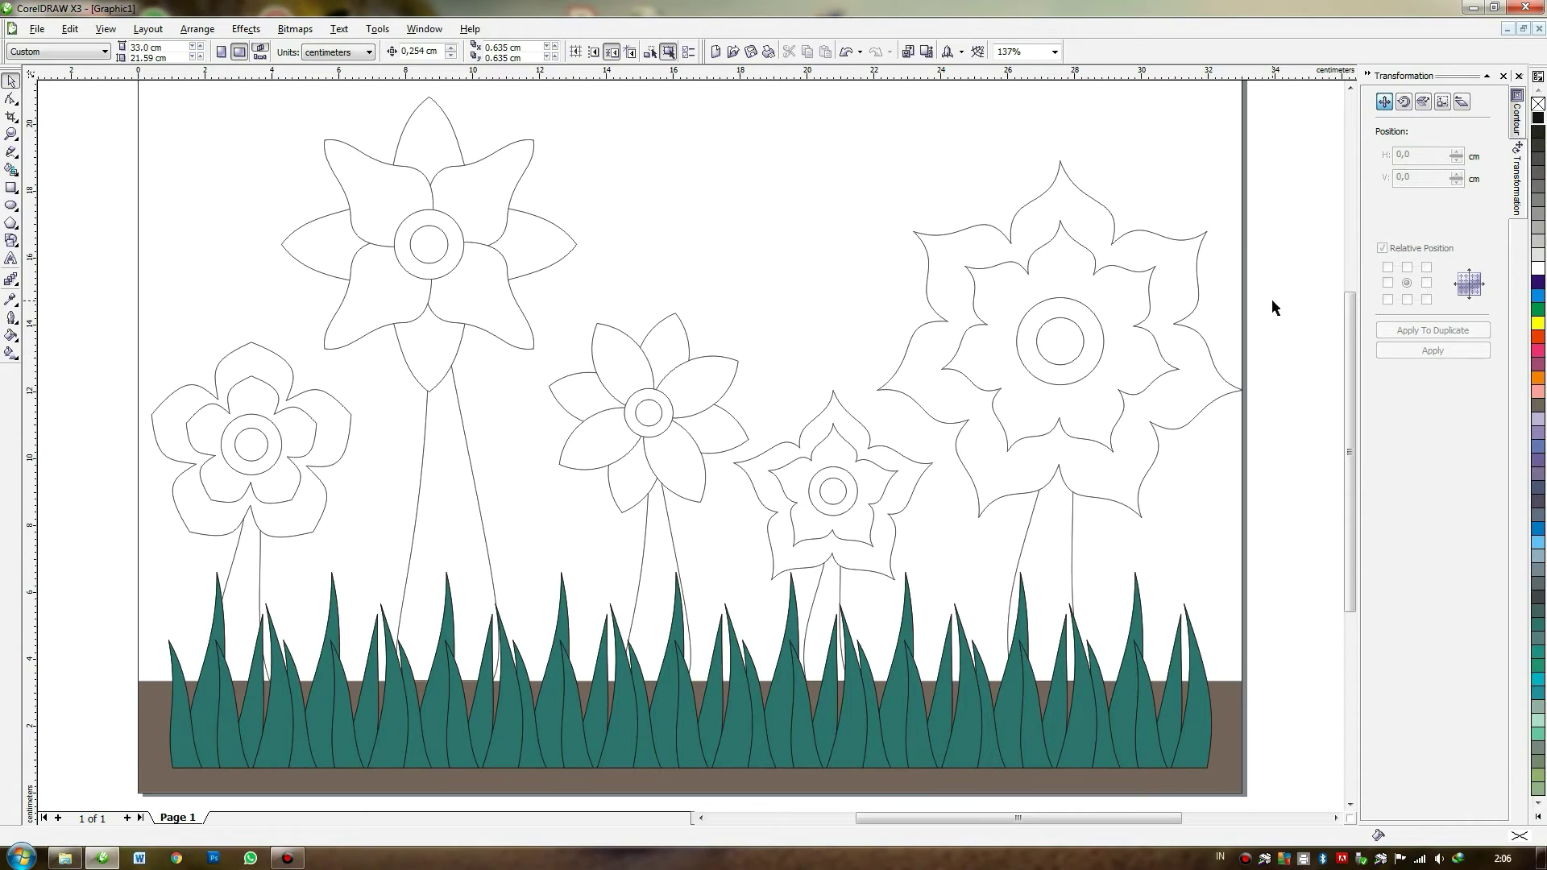
pyautogui.click(1133, 717)
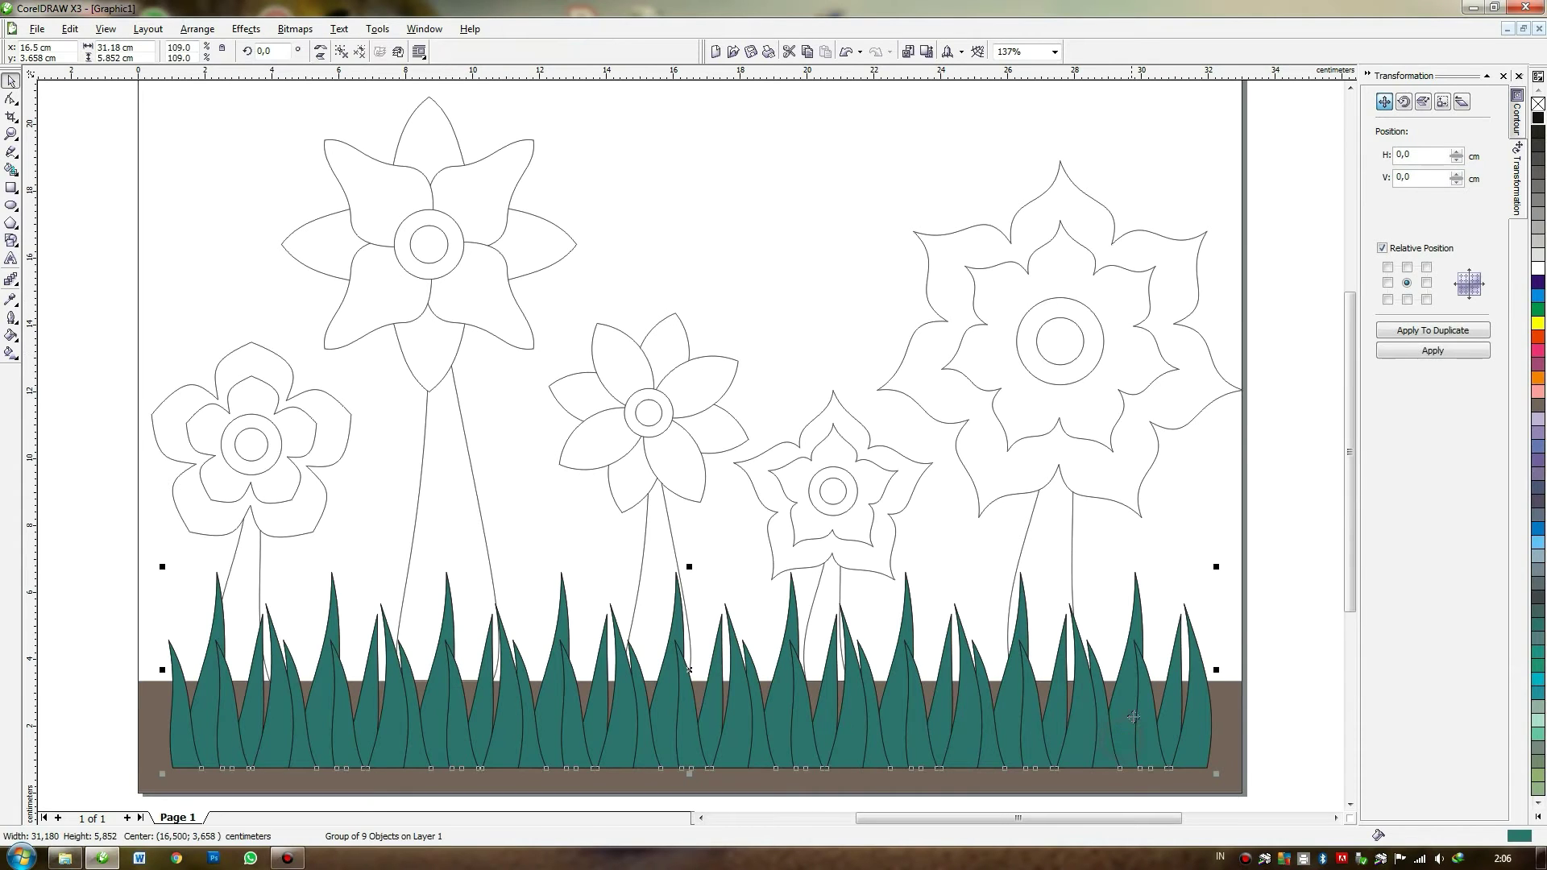
pyautogui.click(1285, 553)
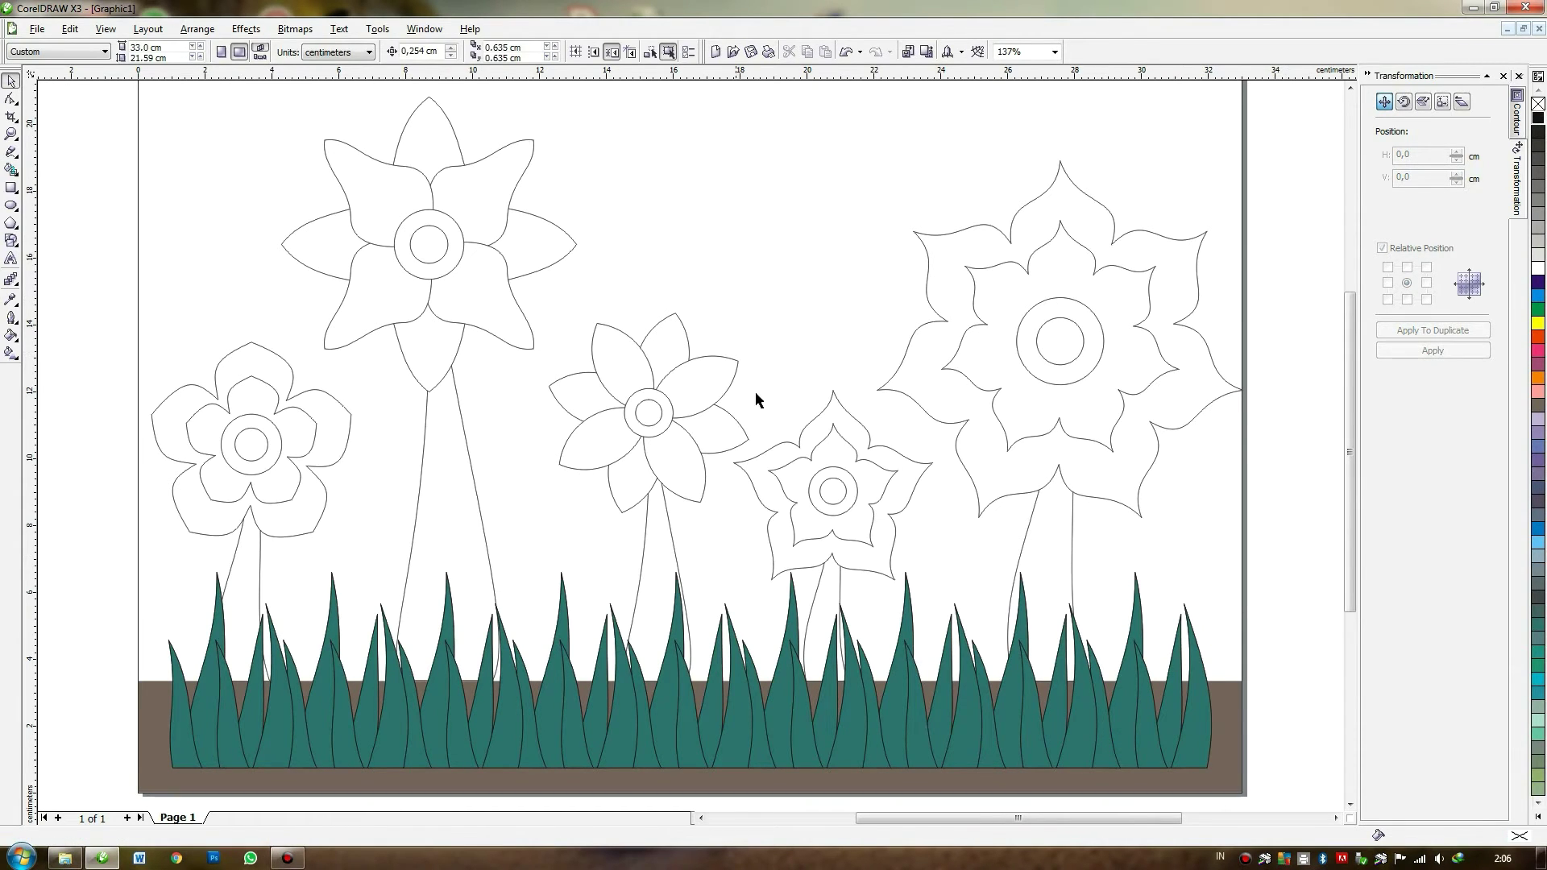
# Fill both centre circles of the tallest flower with the radial fountain fill preset Circular - Red 02.
pyautogui.click(429, 247)
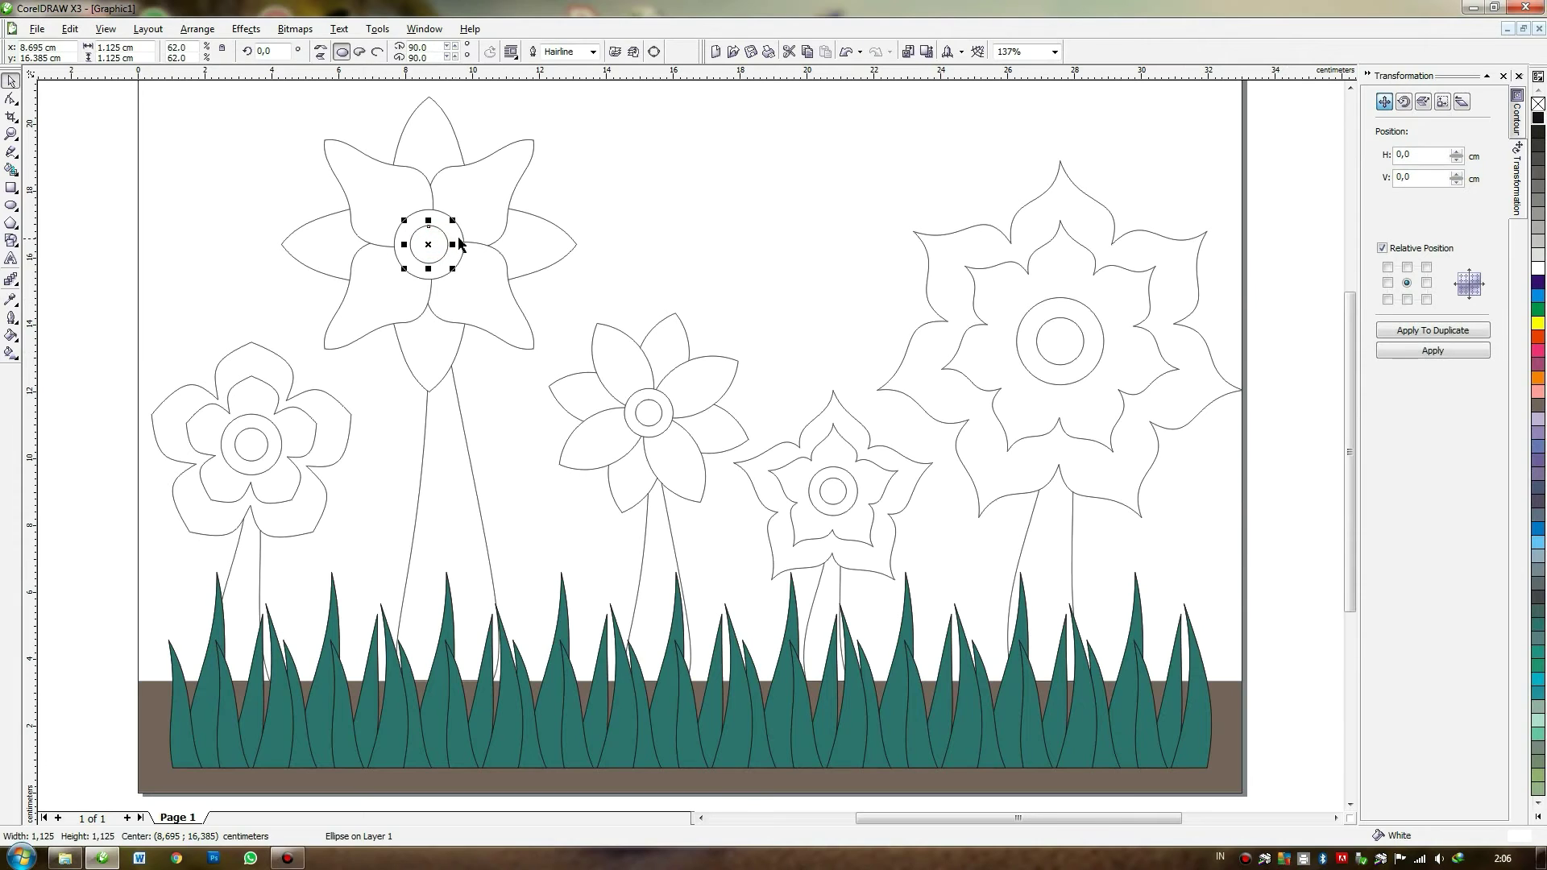
pyautogui.keyDown('shift'); pyautogui.click(460, 233); pyautogui.keyUp('shift')
pyautogui.press('F11')
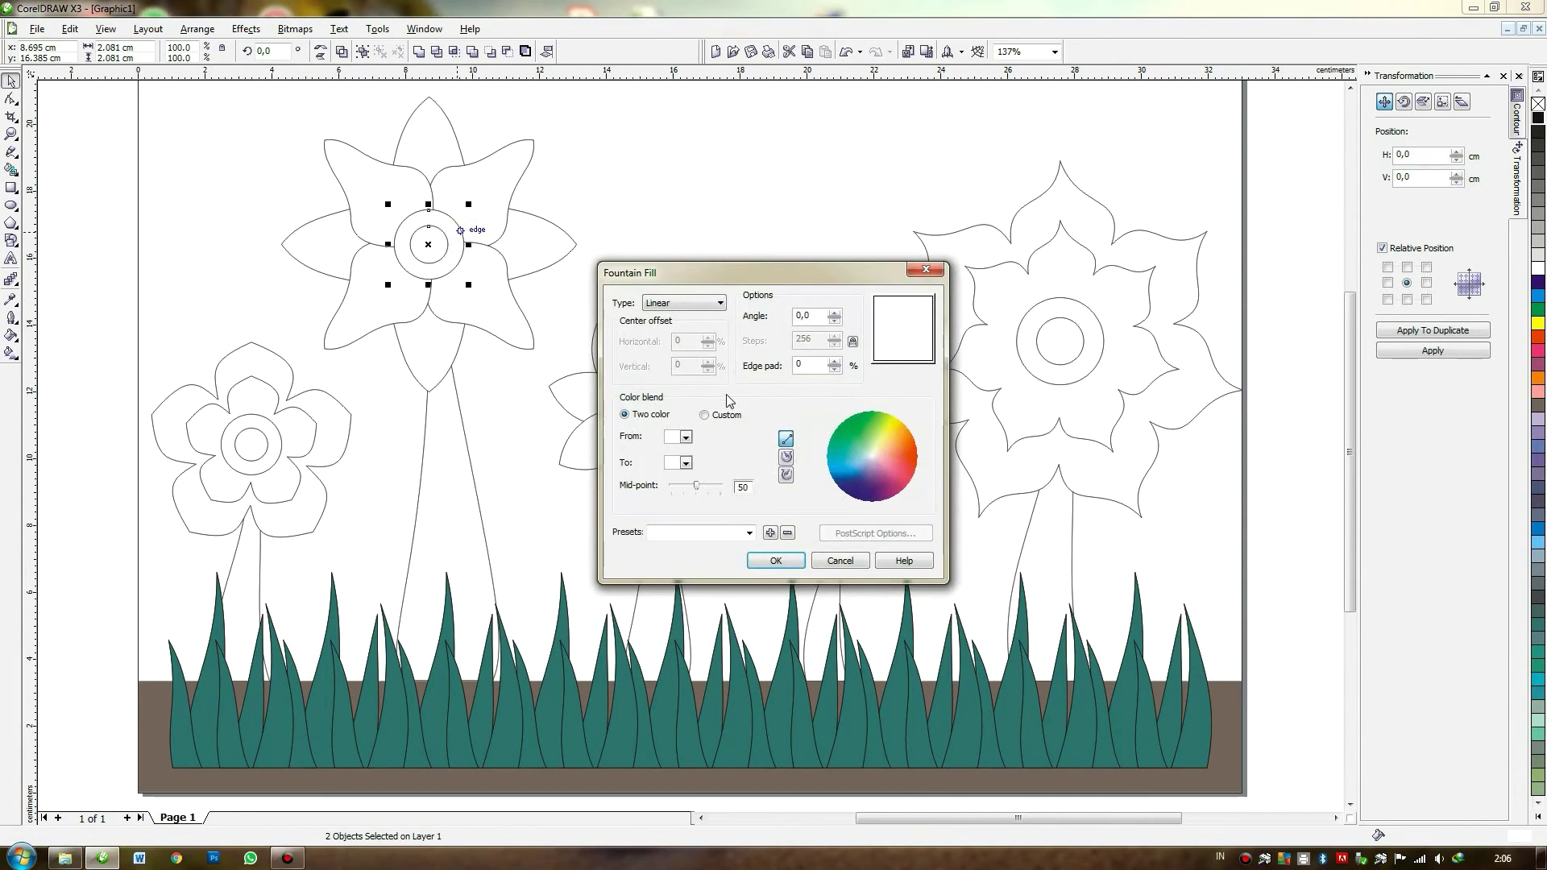
pyautogui.click(711, 532)
pyautogui.scroll(-5, 713, 531)
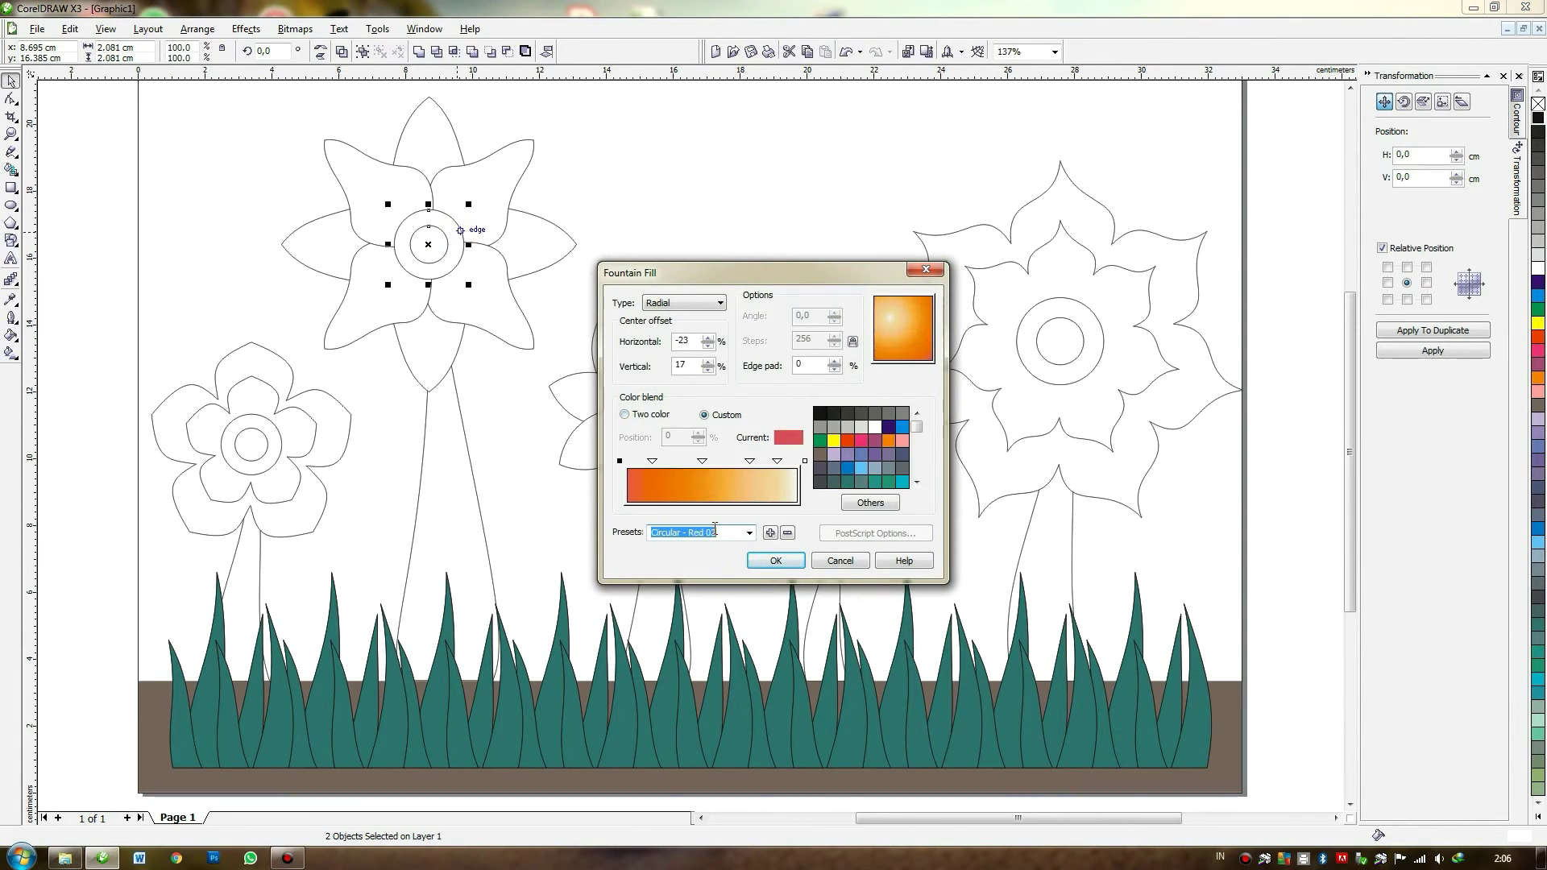
pyautogui.scroll(2, 715, 529)
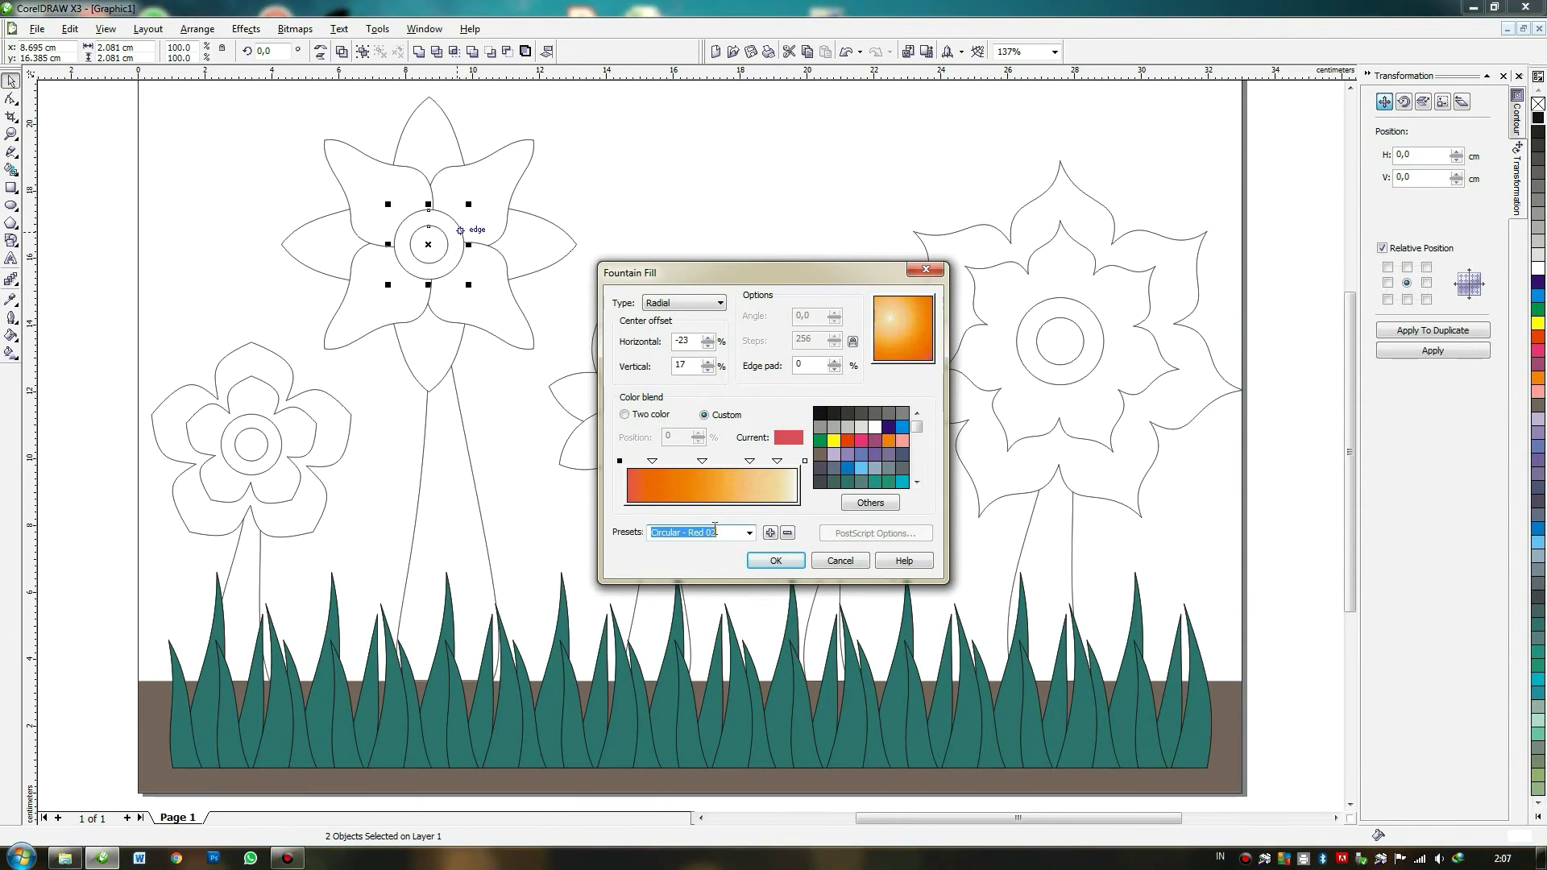
pyautogui.click(761, 562)
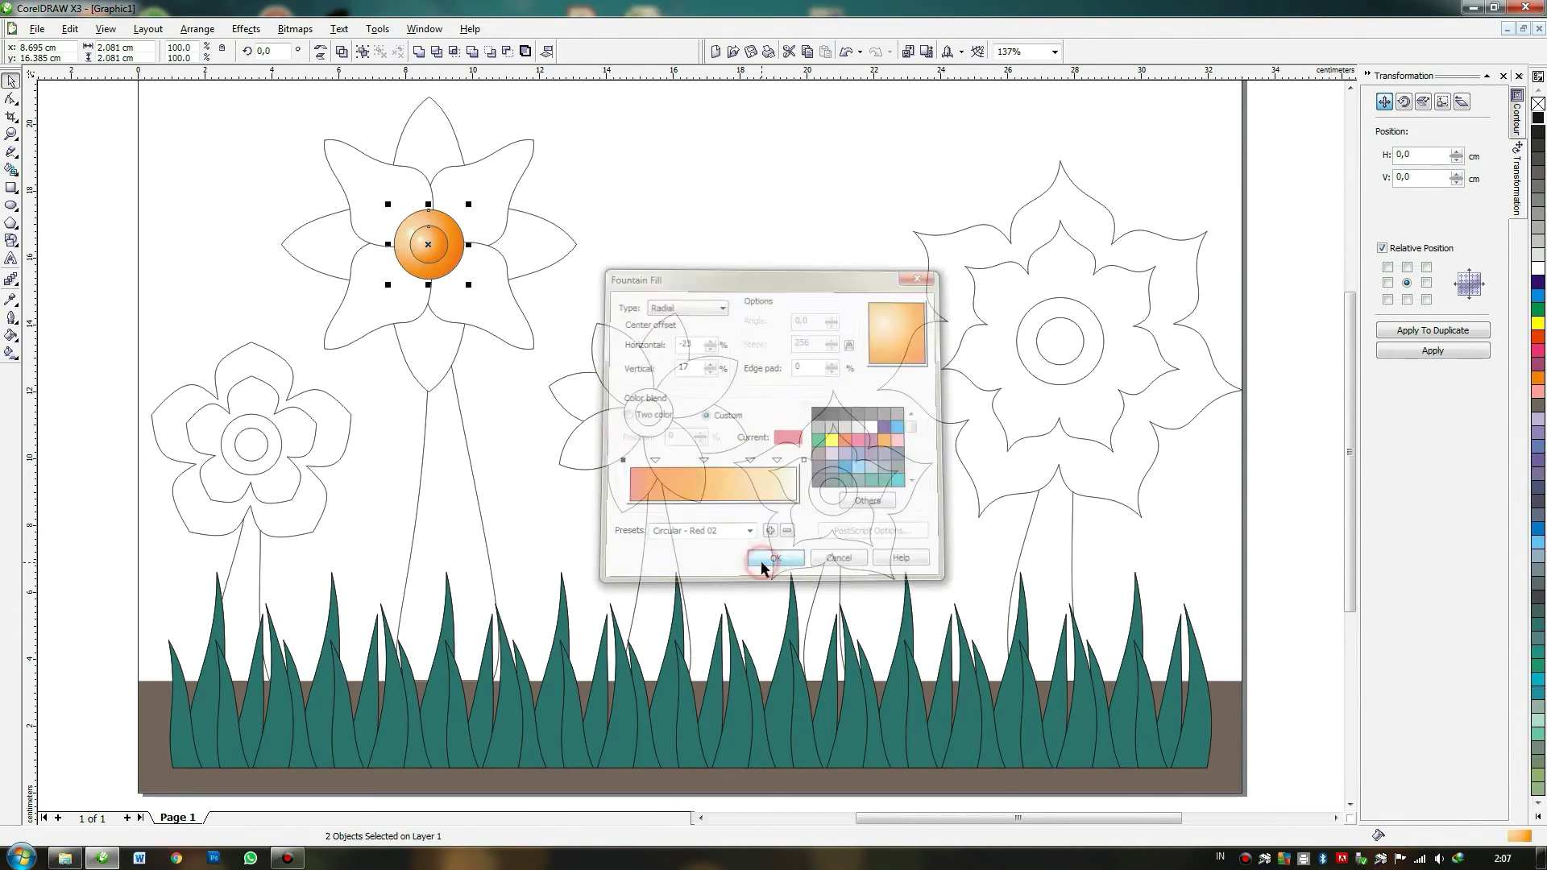
pyautogui.click(99, 258)
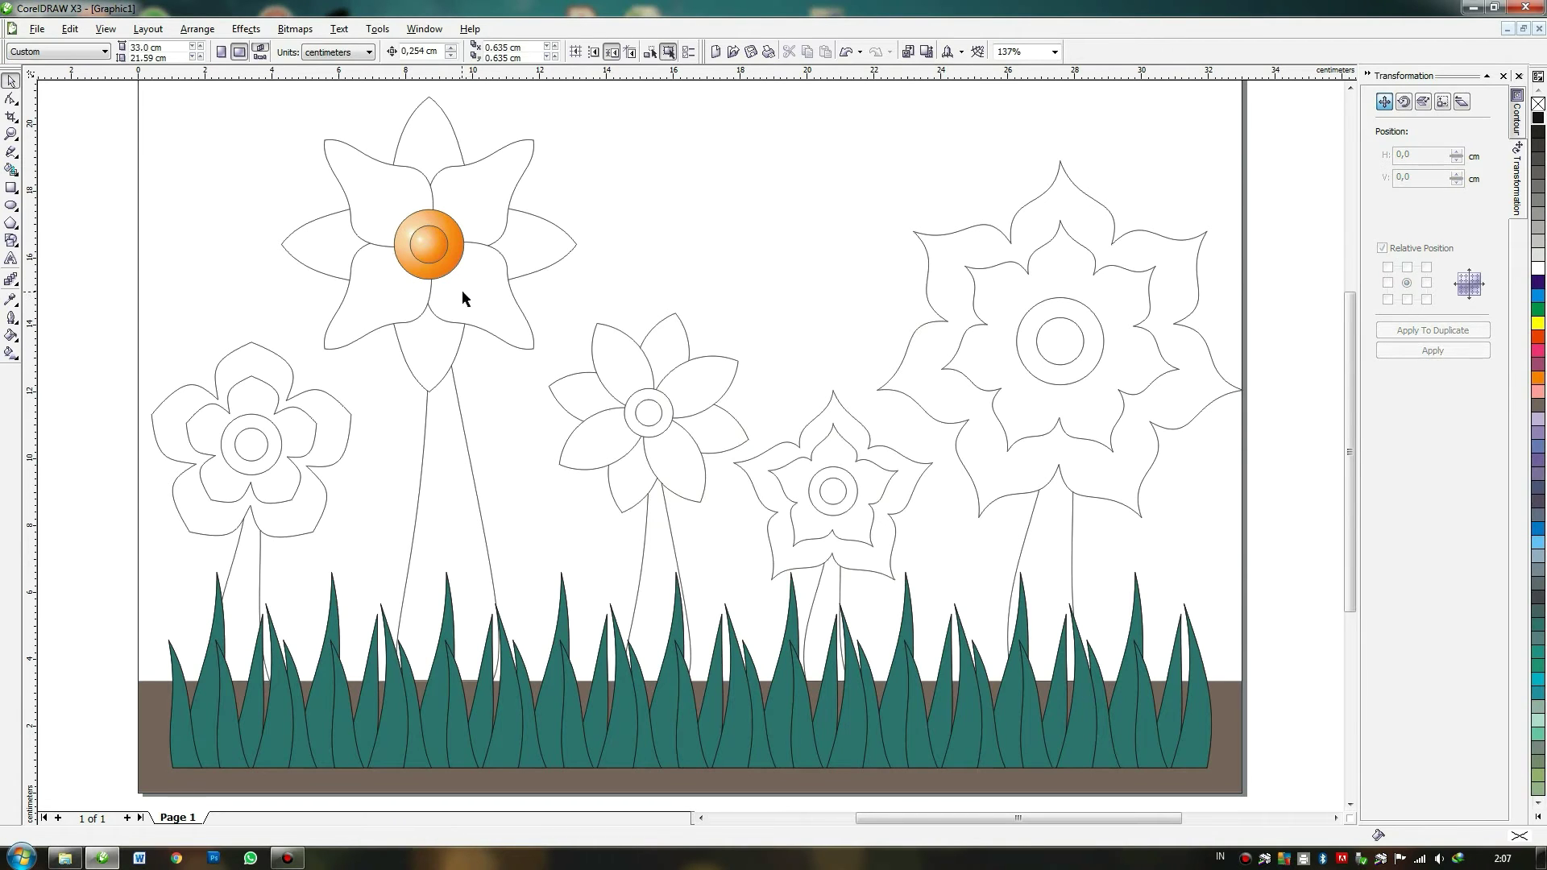
# Fill both centre circles of the narrow-petalled middle flower with an olive-toned Circular - Green radial fountain fill preset.
pyautogui.click(637, 415)
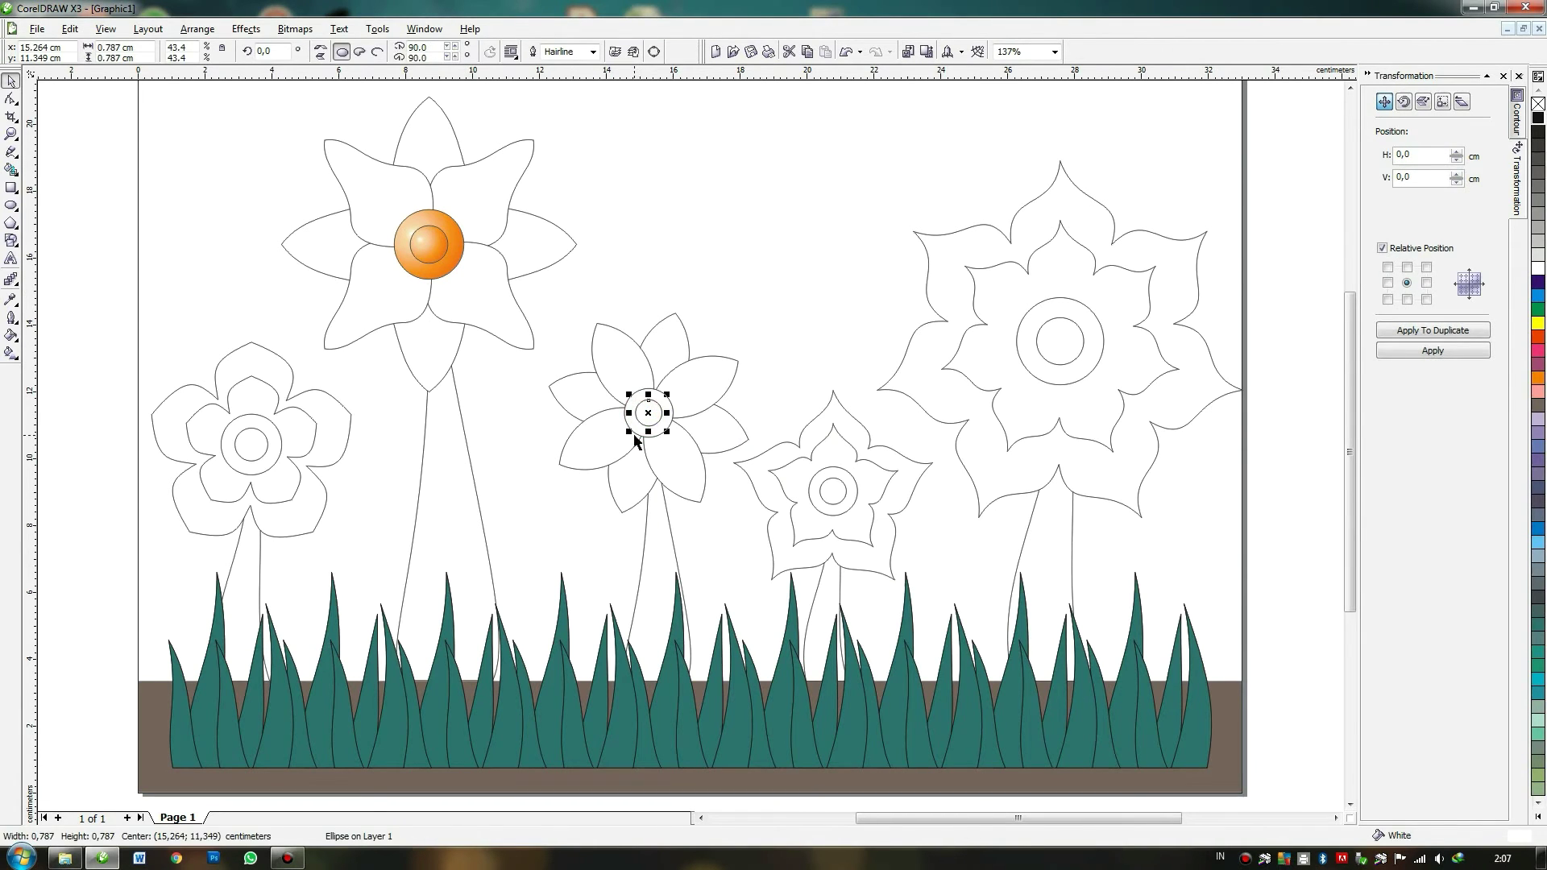
pyautogui.keyDown('shift'); pyautogui.click(637, 438); pyautogui.keyUp('shift')
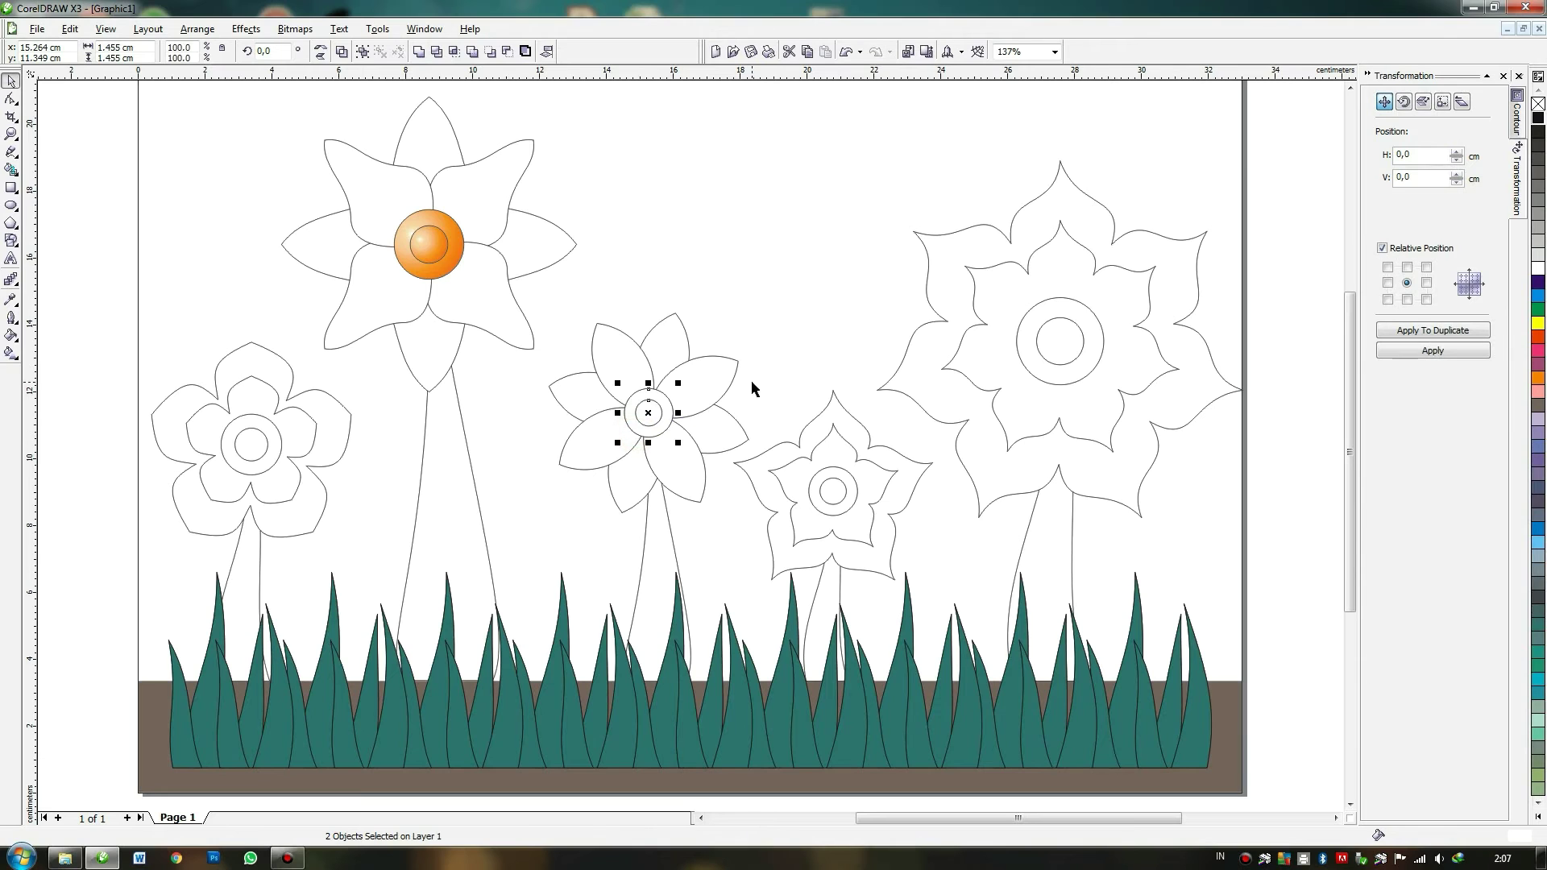
pyautogui.press('F11')
pyautogui.click(686, 532)
pyautogui.scroll(-3, 687, 532)
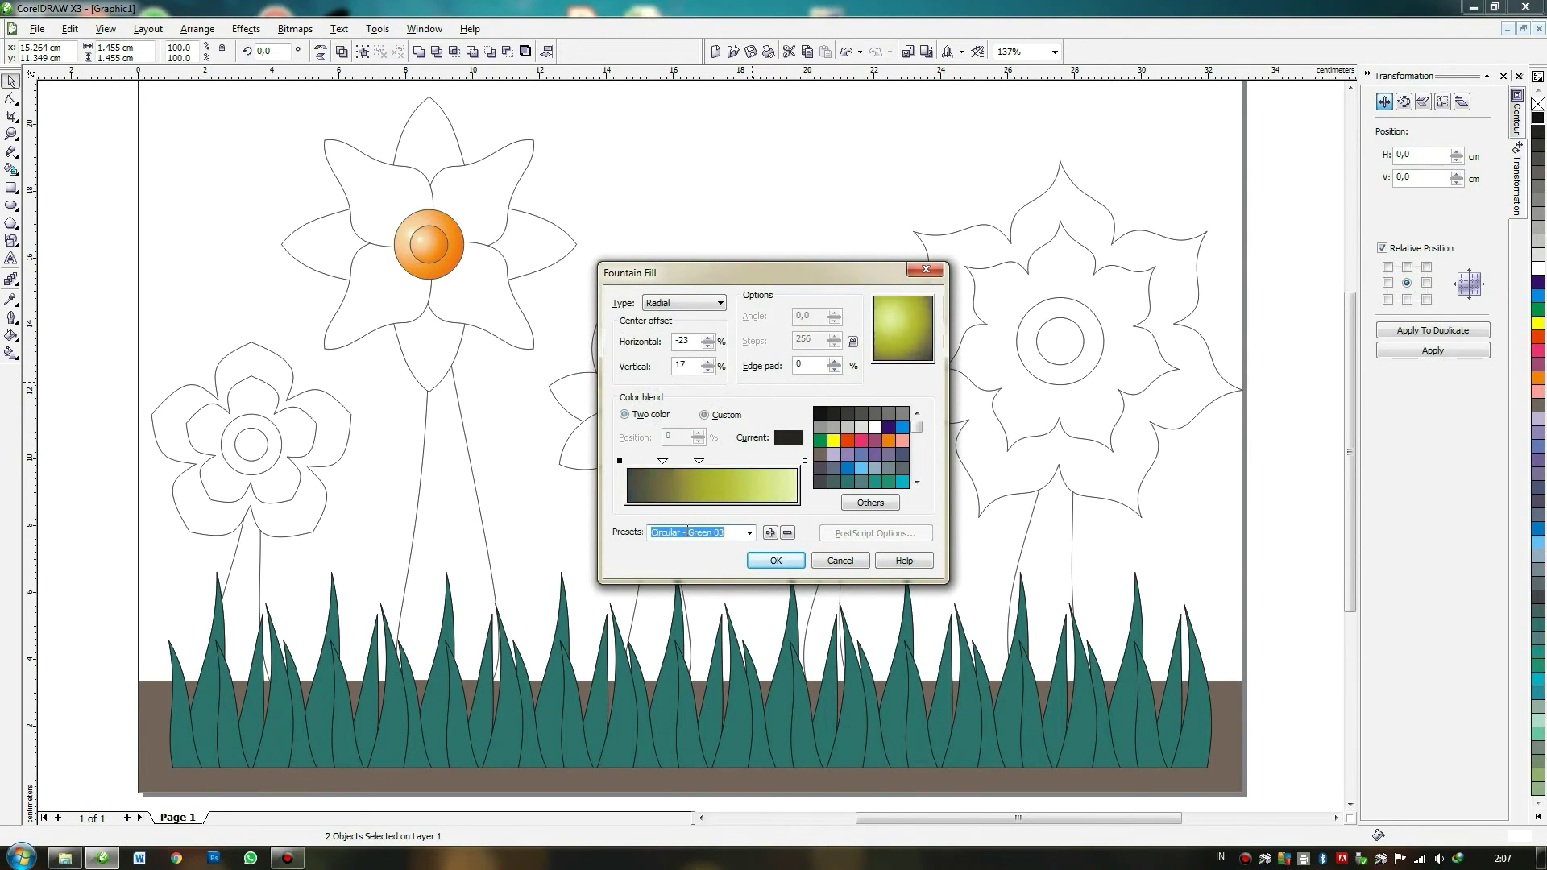
pyautogui.scroll(-3, 687, 529)
pyautogui.scroll(3, 689, 529)
pyautogui.click(793, 566)
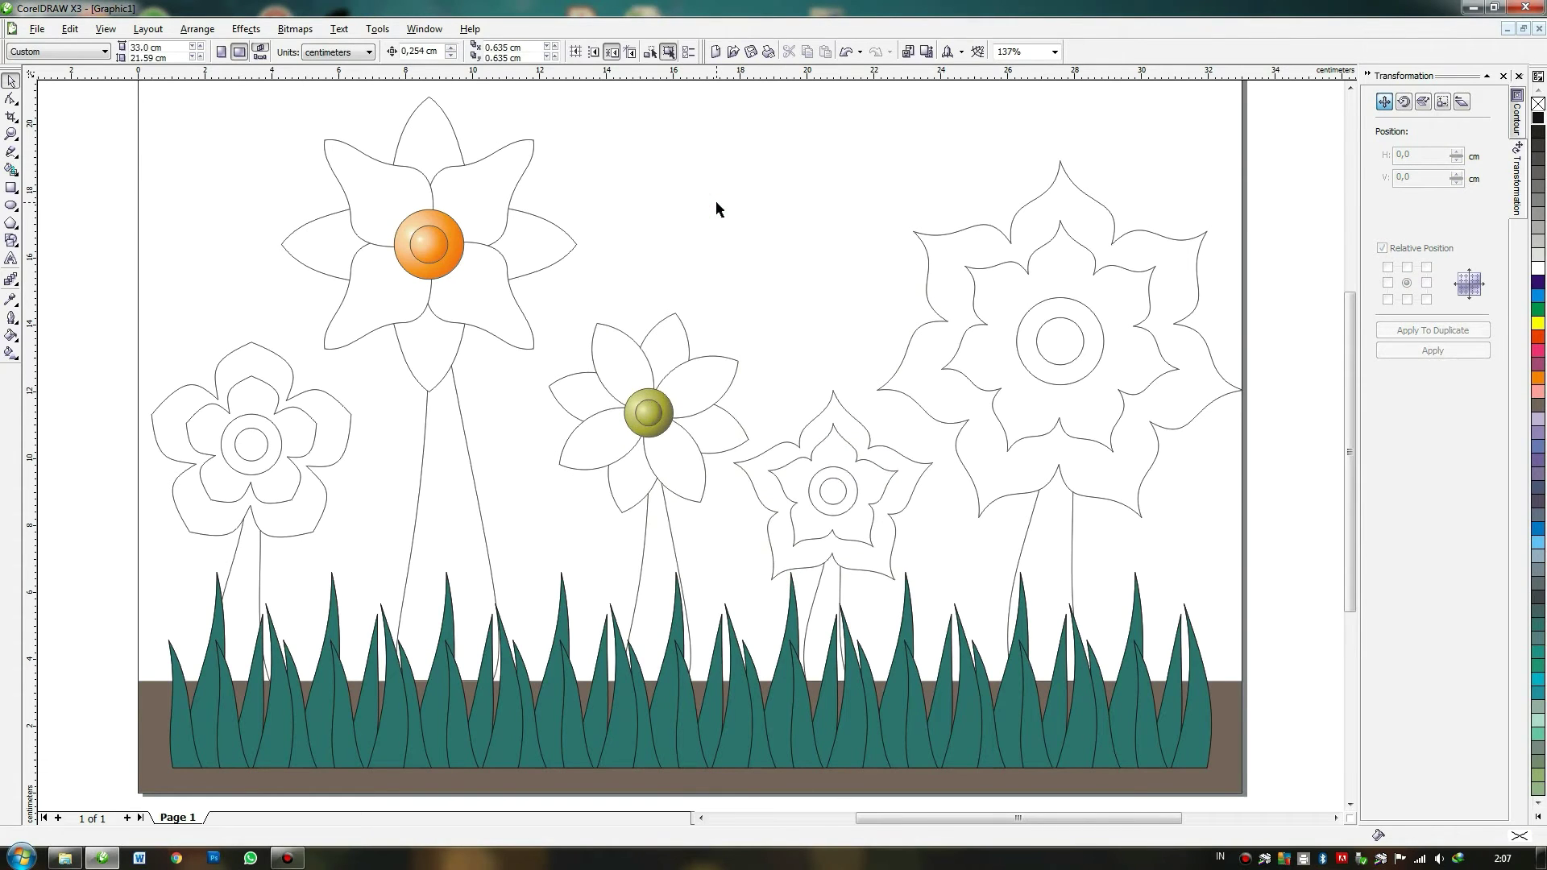
pyautogui.click(779, 170)
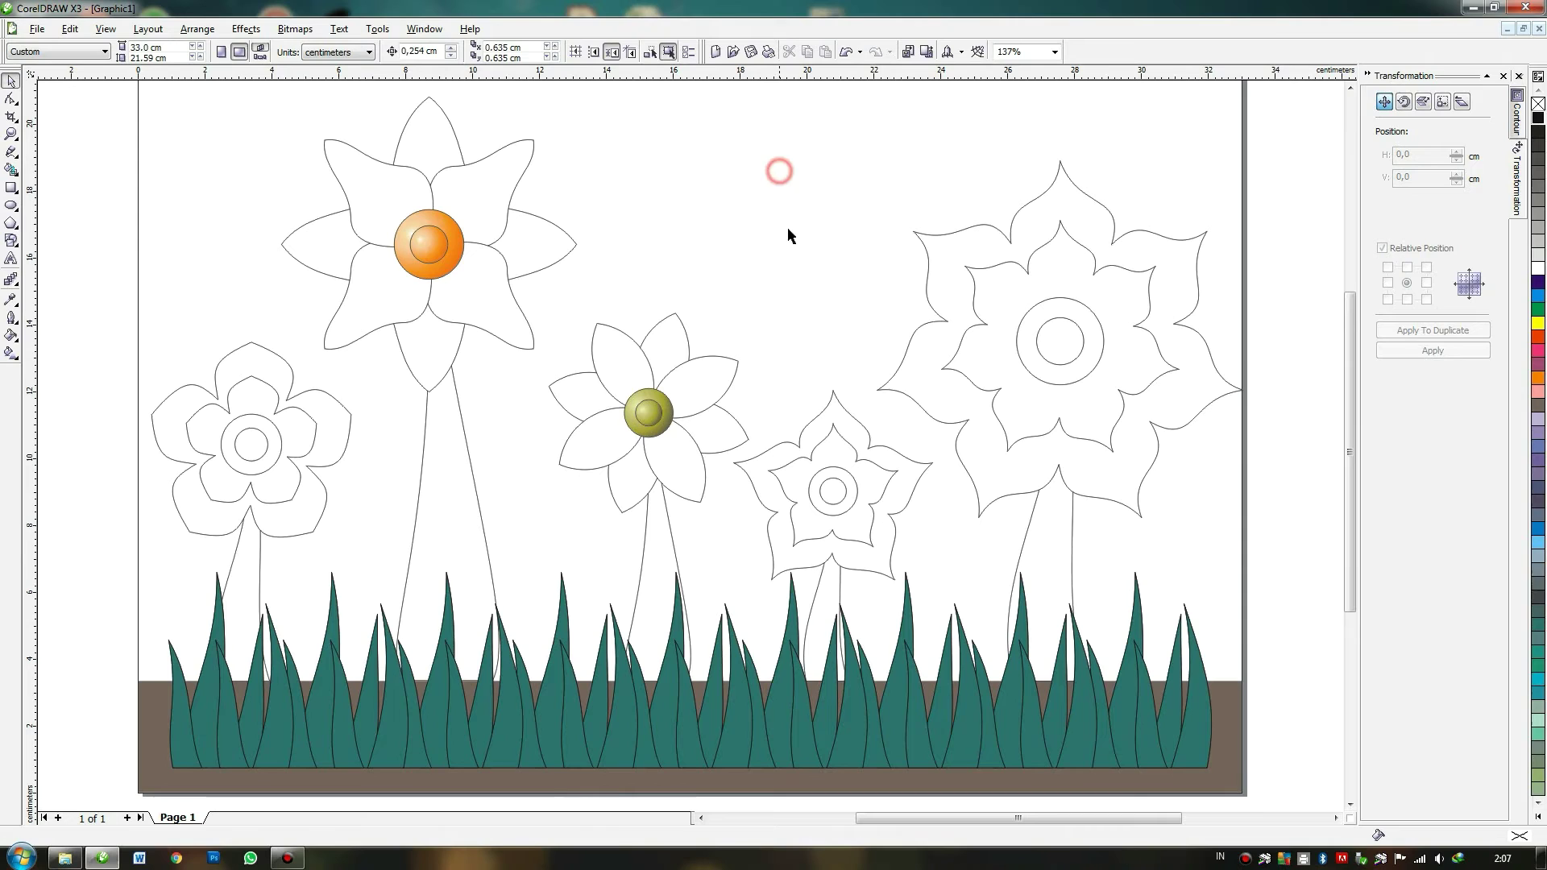
# Fill both centre circles of the leftmost five-petal flower with the radial fountain fill preset Circular - Red 01.
pyautogui.click(248, 462)
pyautogui.keyDown('shift'); pyautogui.click(275, 461); pyautogui.keyUp('shift')
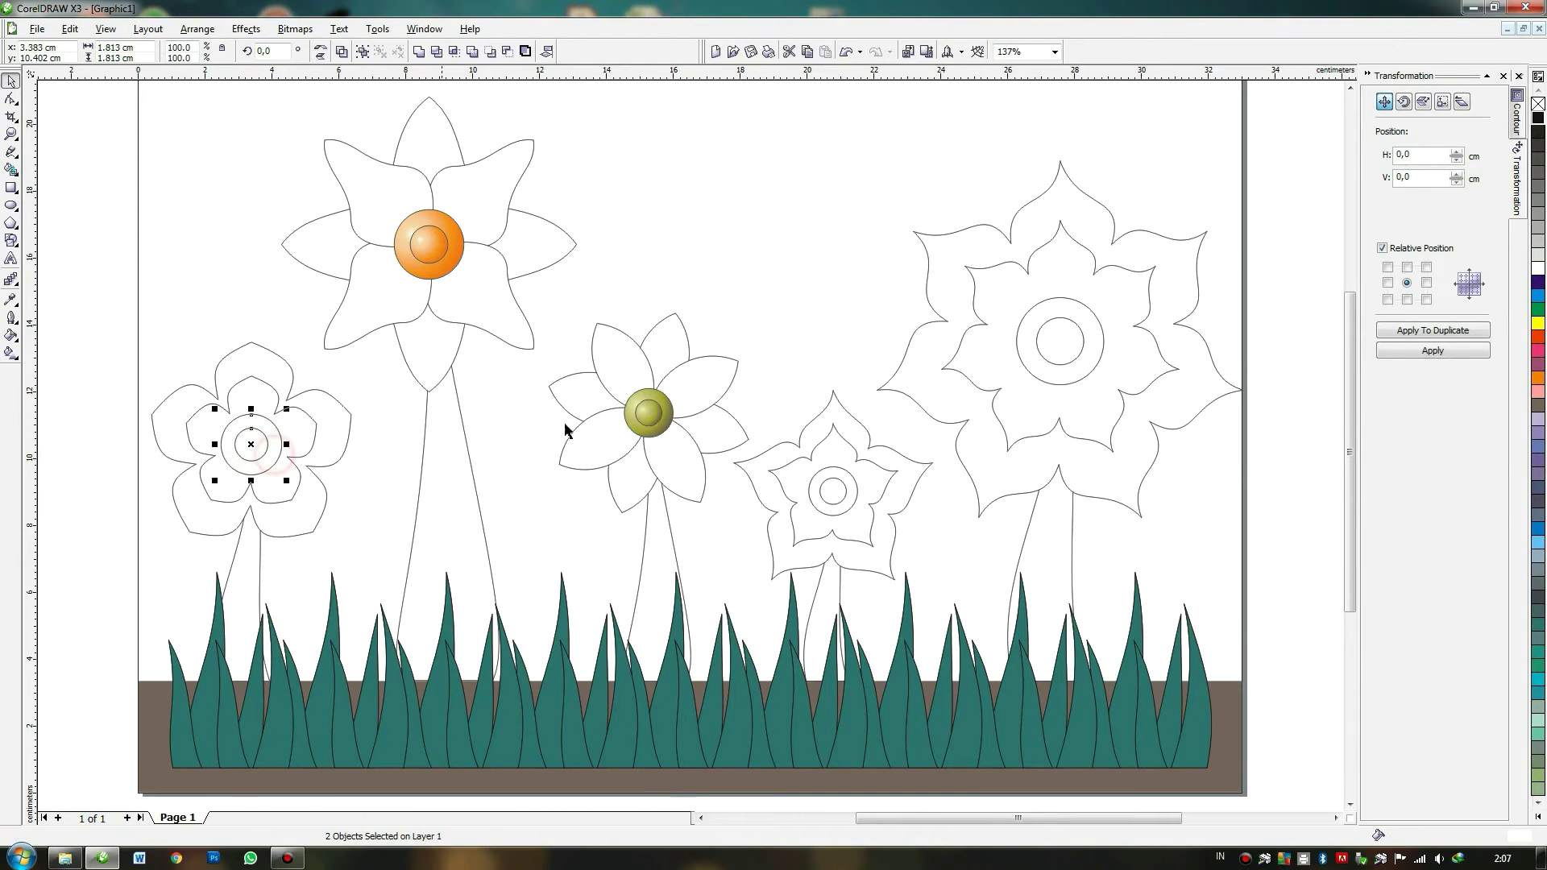
pyautogui.press('F11')
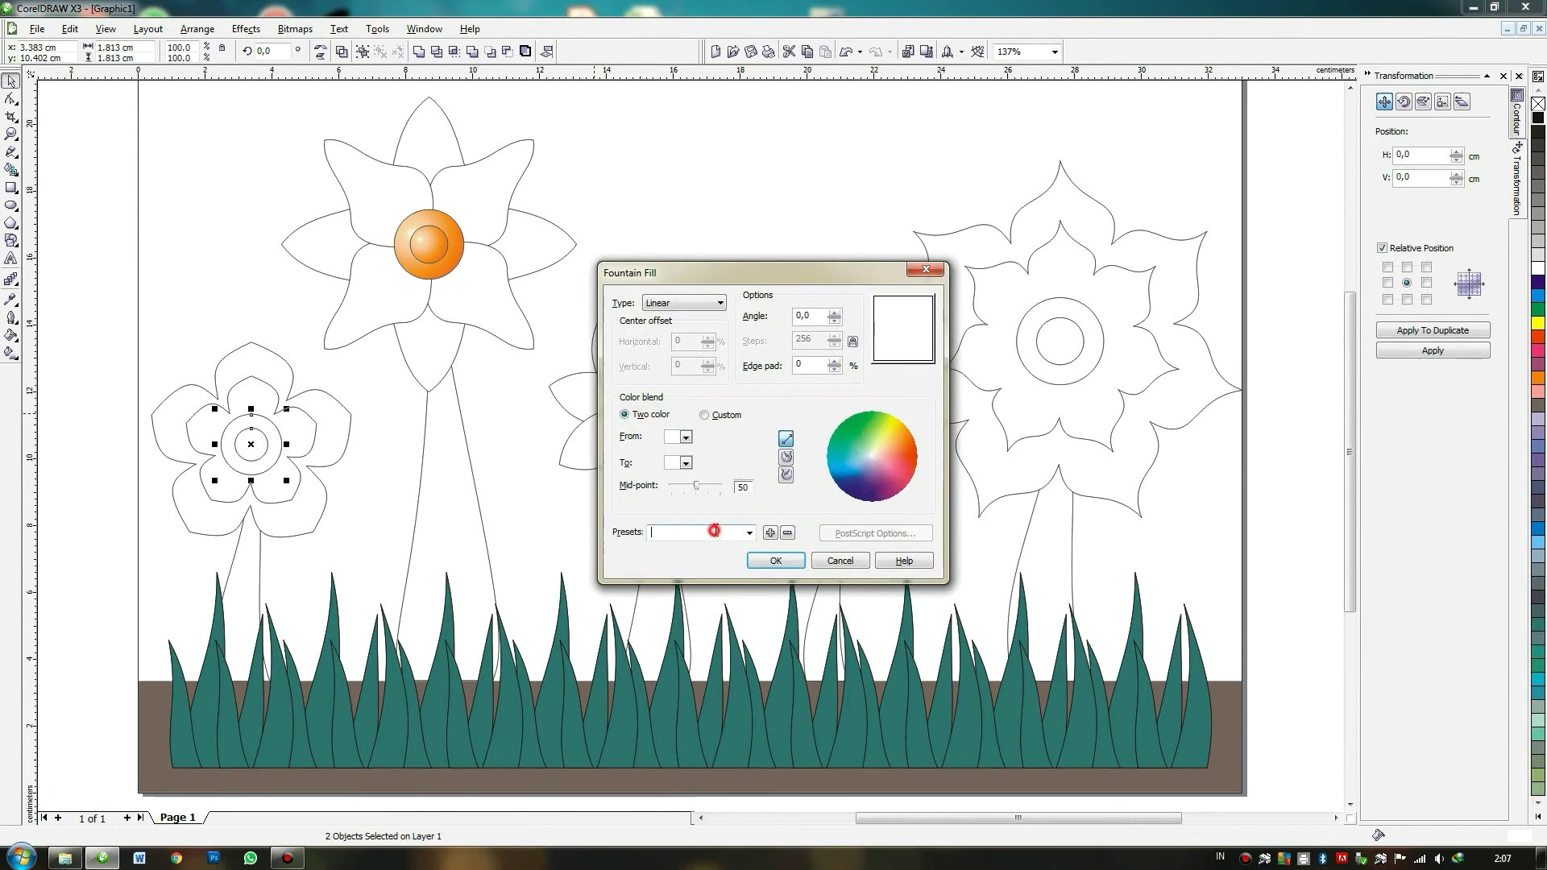
pyautogui.scroll(-10, 715, 531)
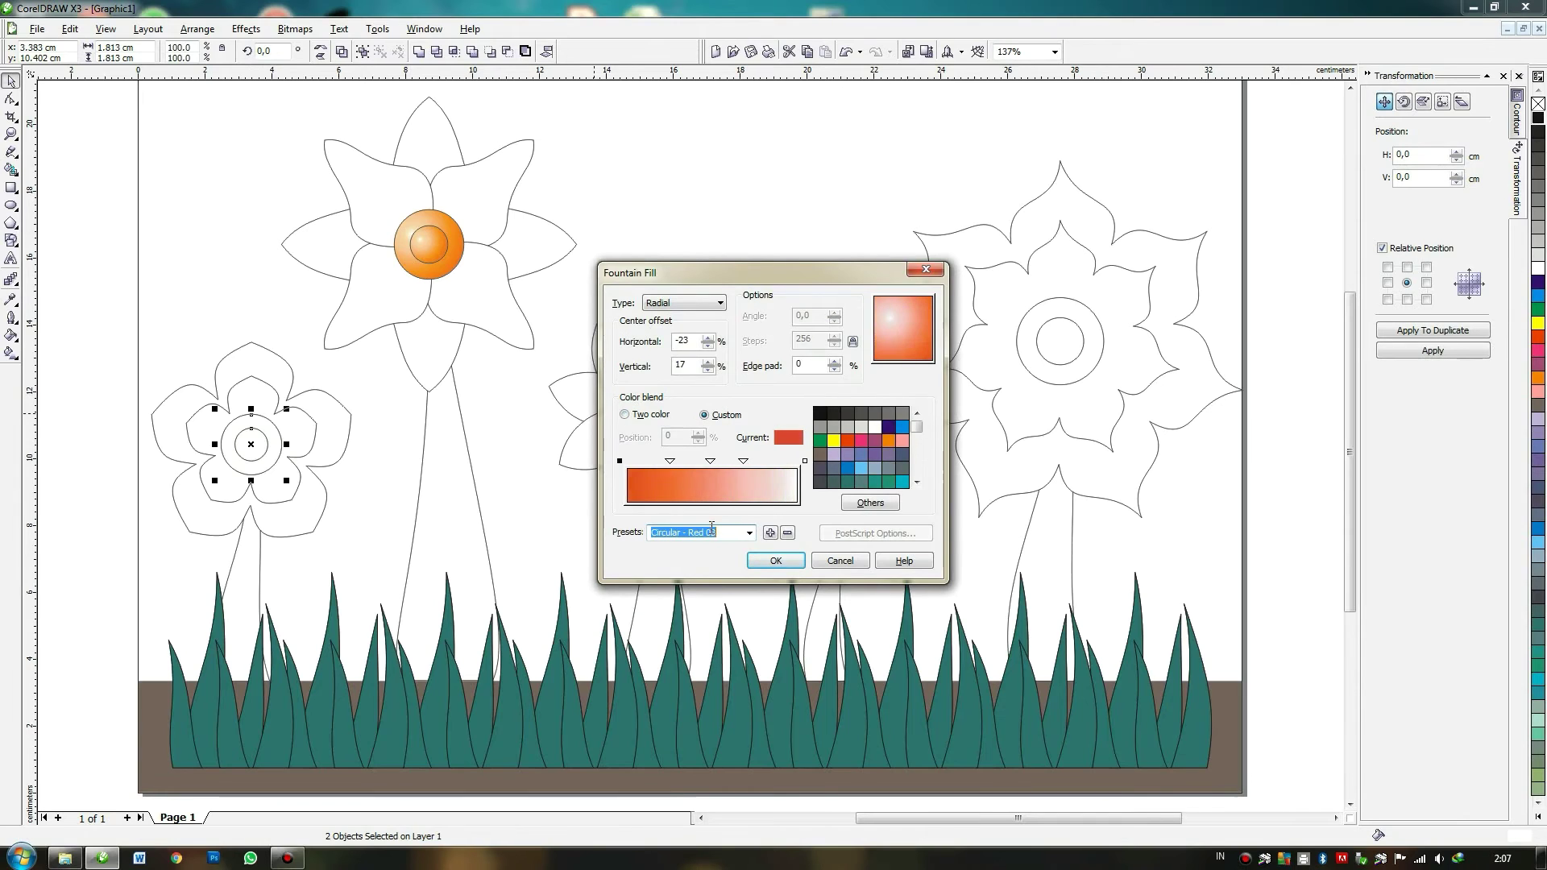
pyautogui.scroll(-2, 712, 529)
pyautogui.scroll(3, 712, 529)
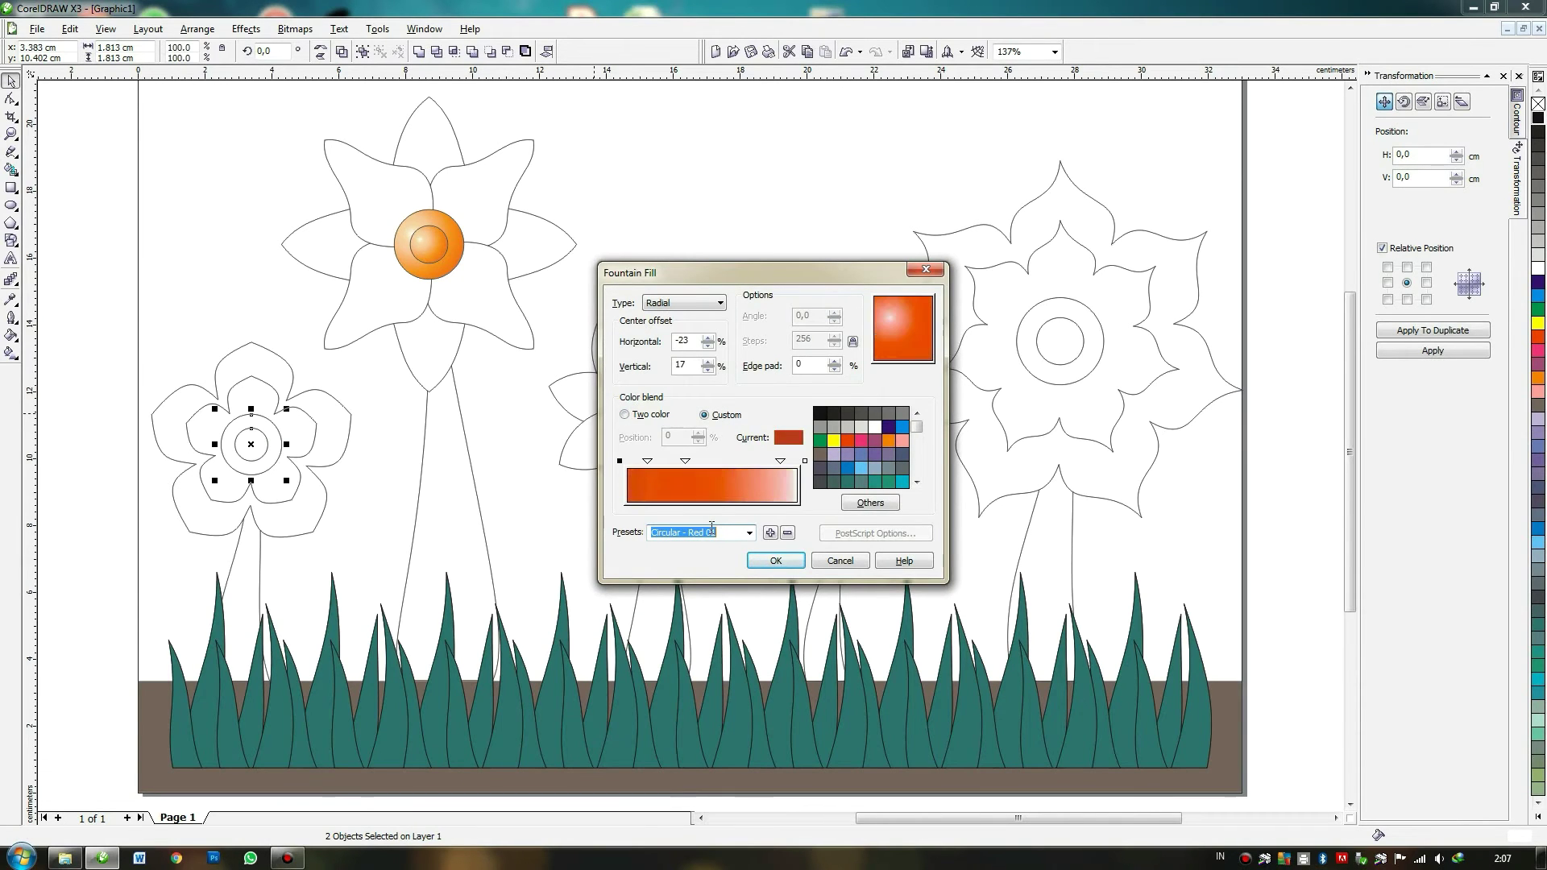
pyautogui.click(782, 558)
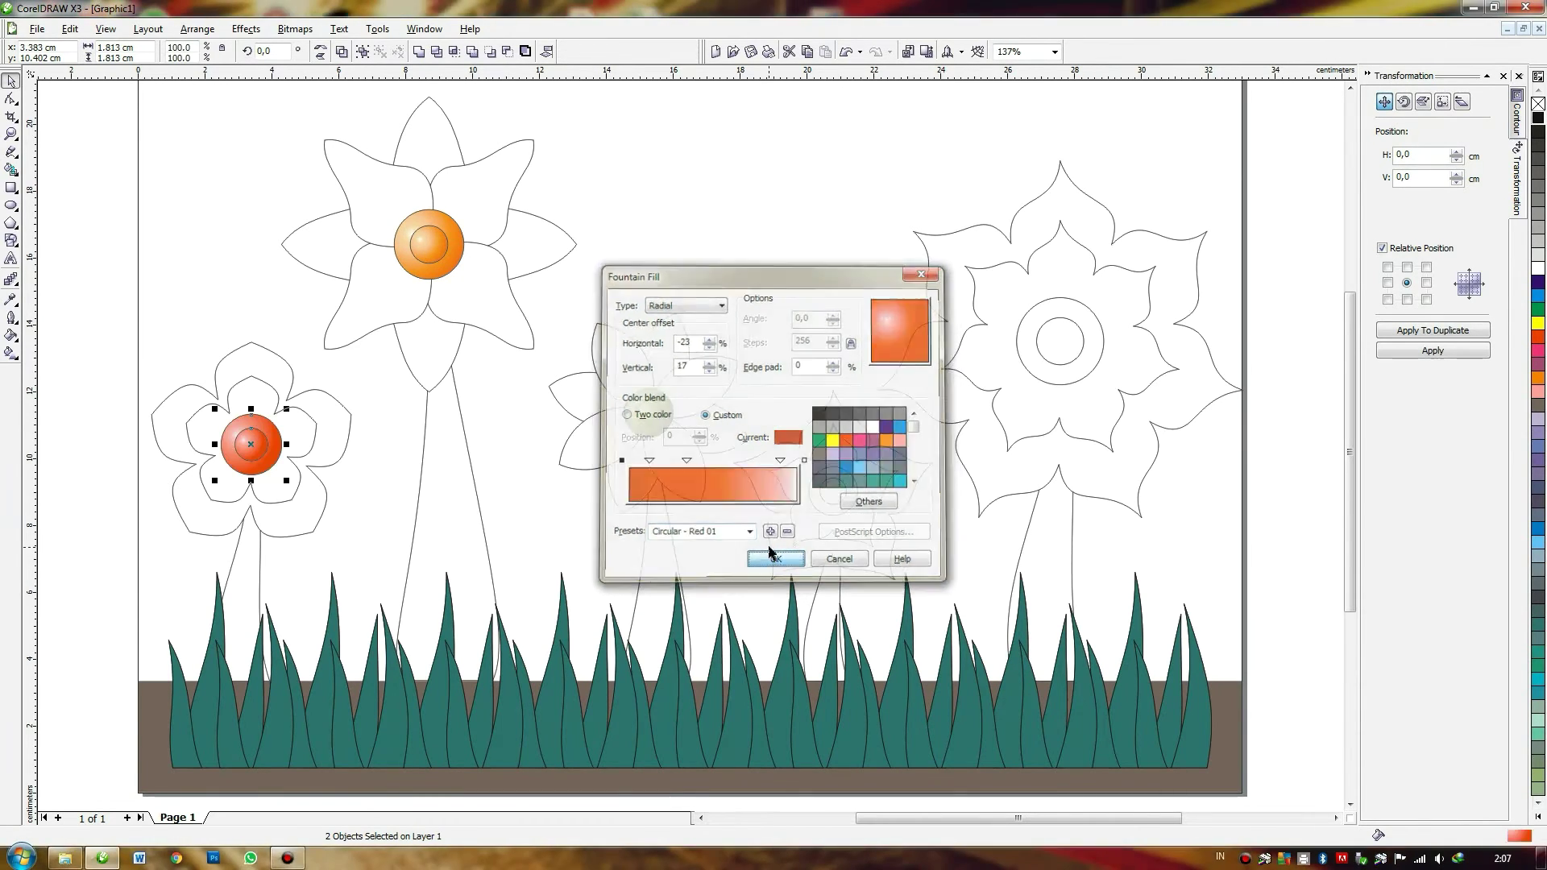
pyautogui.click(811, 312)
# Fill both centre circles of the small star-shaped flower with a yellow-to-orange radial fountain fill preset.
pyautogui.moveTo(787, 408); pyautogui.dragTo(876, 528)
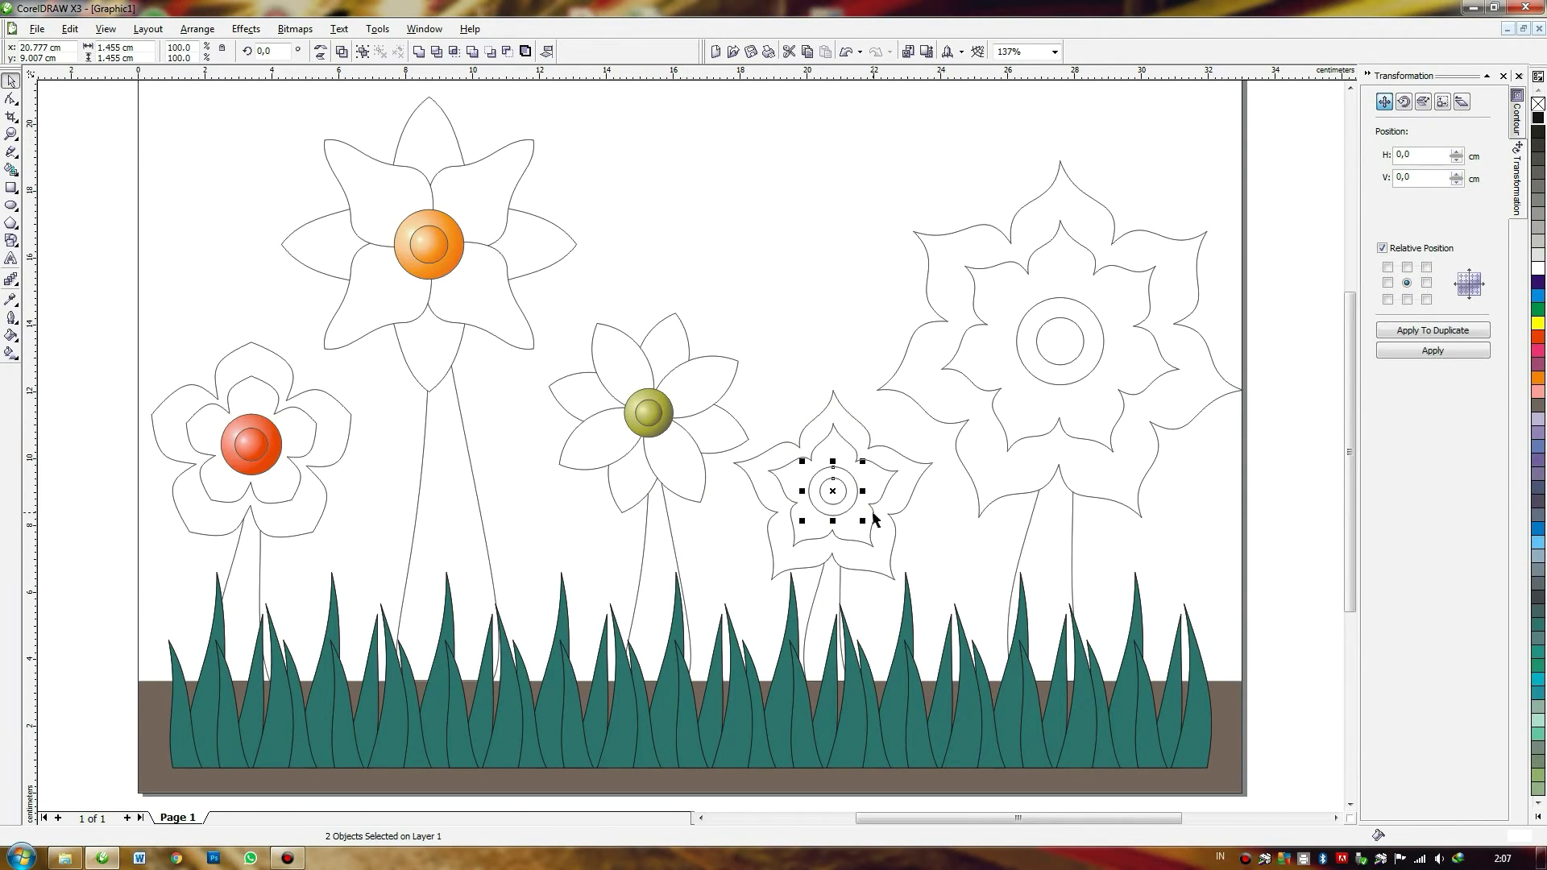
pyautogui.press('F11')
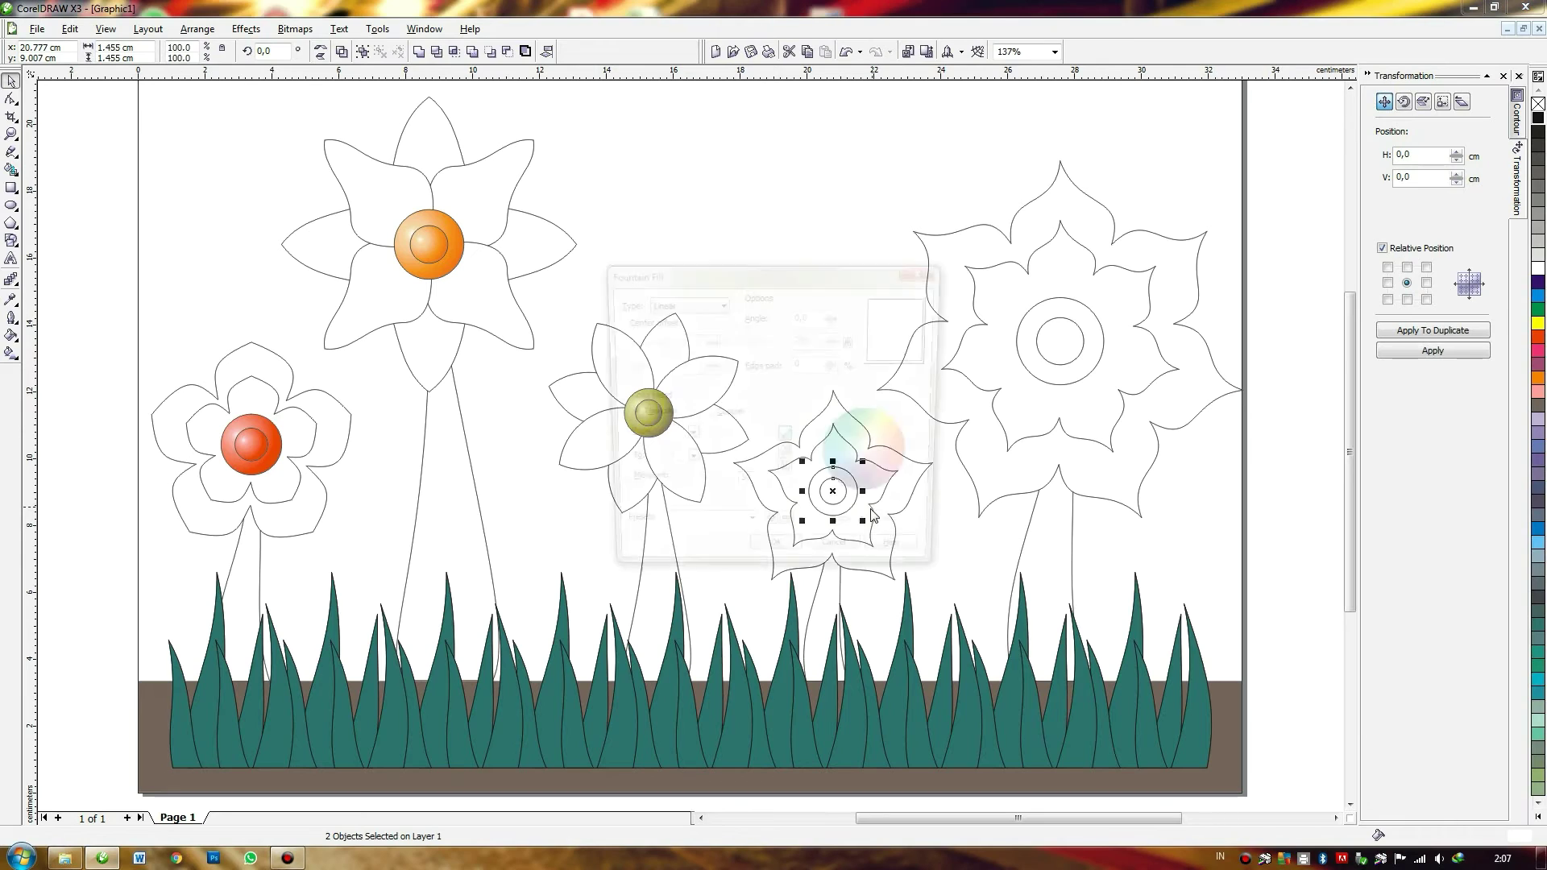
pyautogui.click(680, 303)
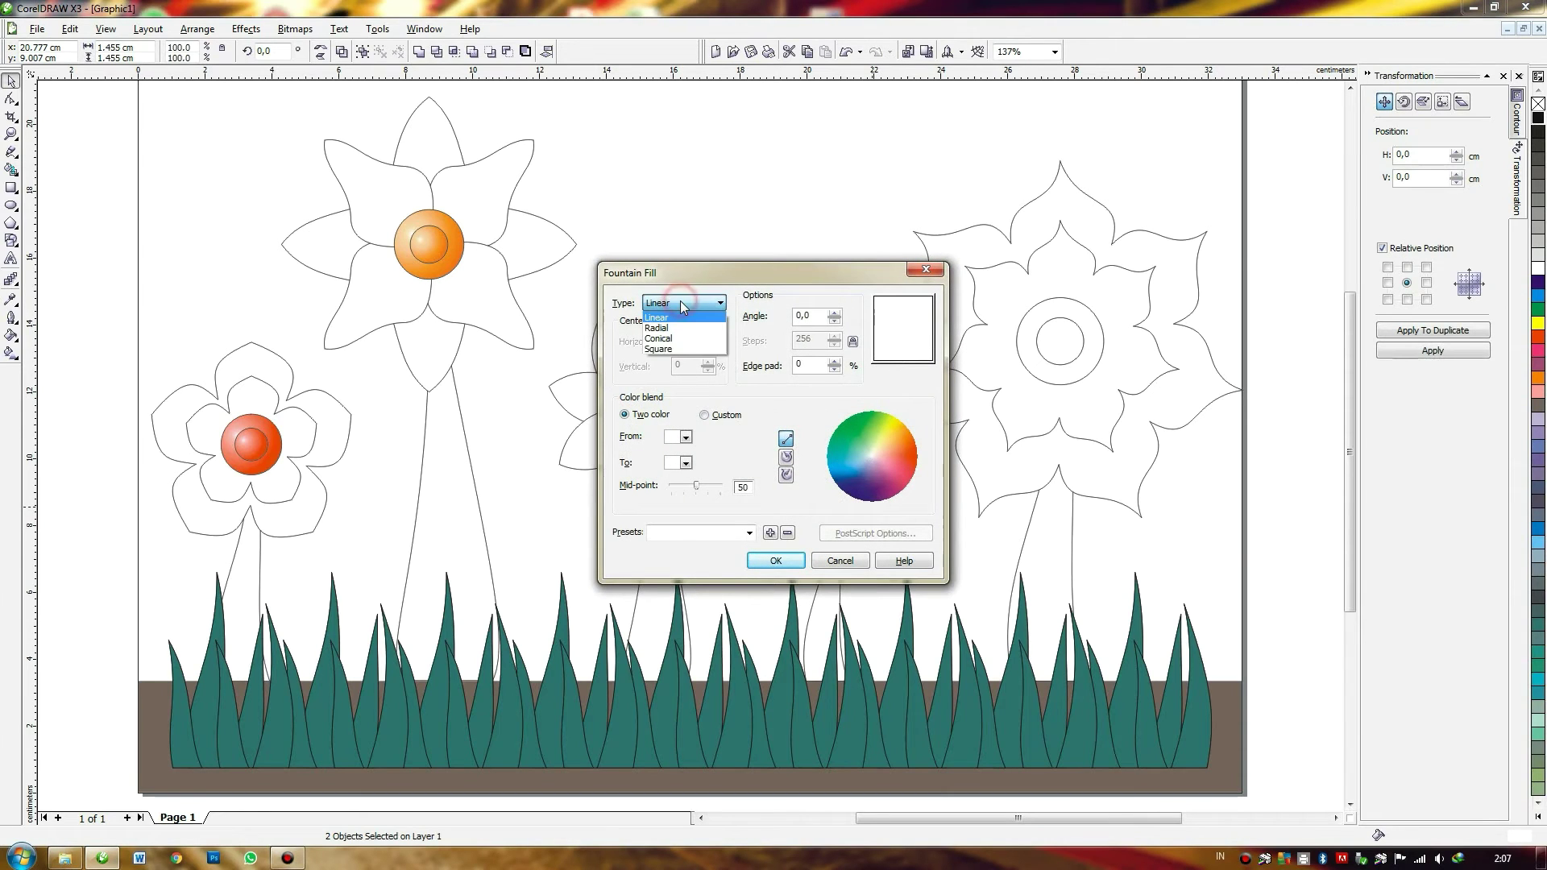
pyautogui.click(682, 304)
pyautogui.click(711, 534)
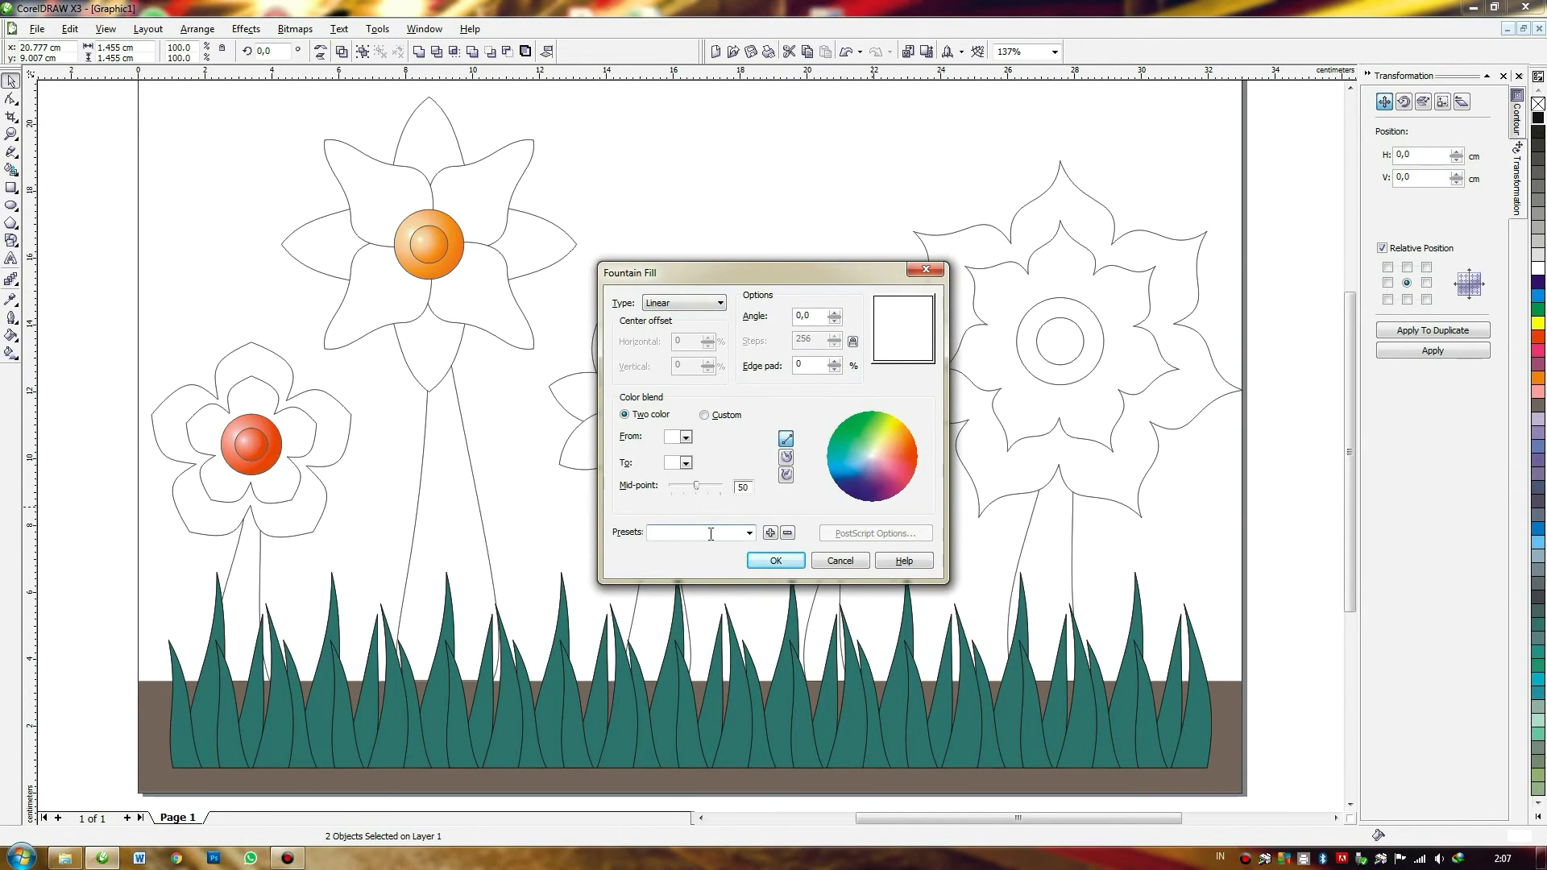
pyautogui.scroll(-4, 711, 534)
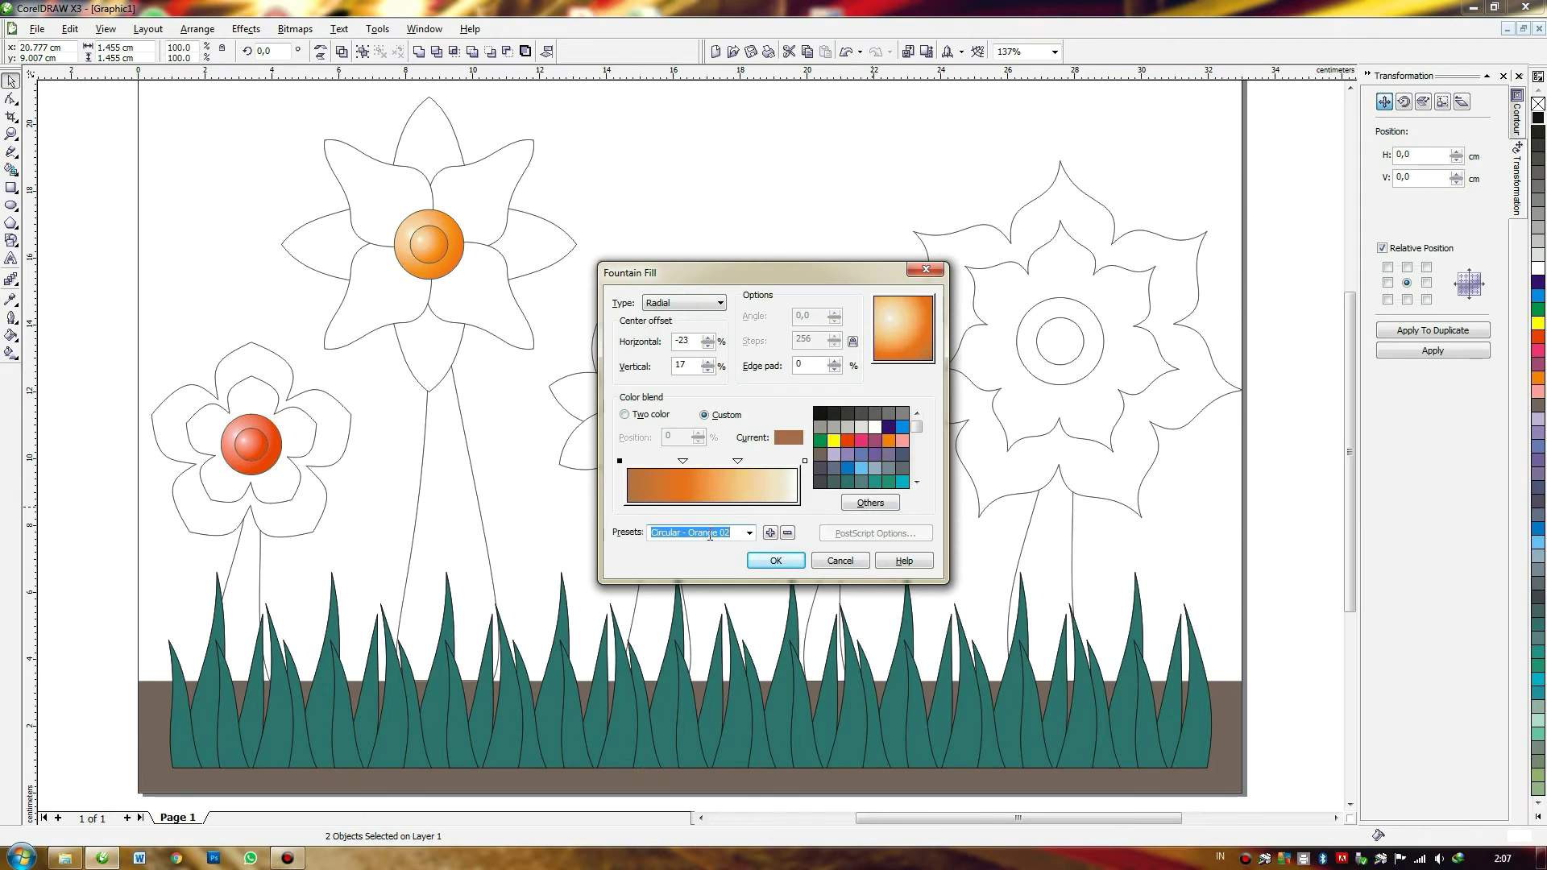
pyautogui.scroll(1, 711, 536)
pyautogui.click(775, 561)
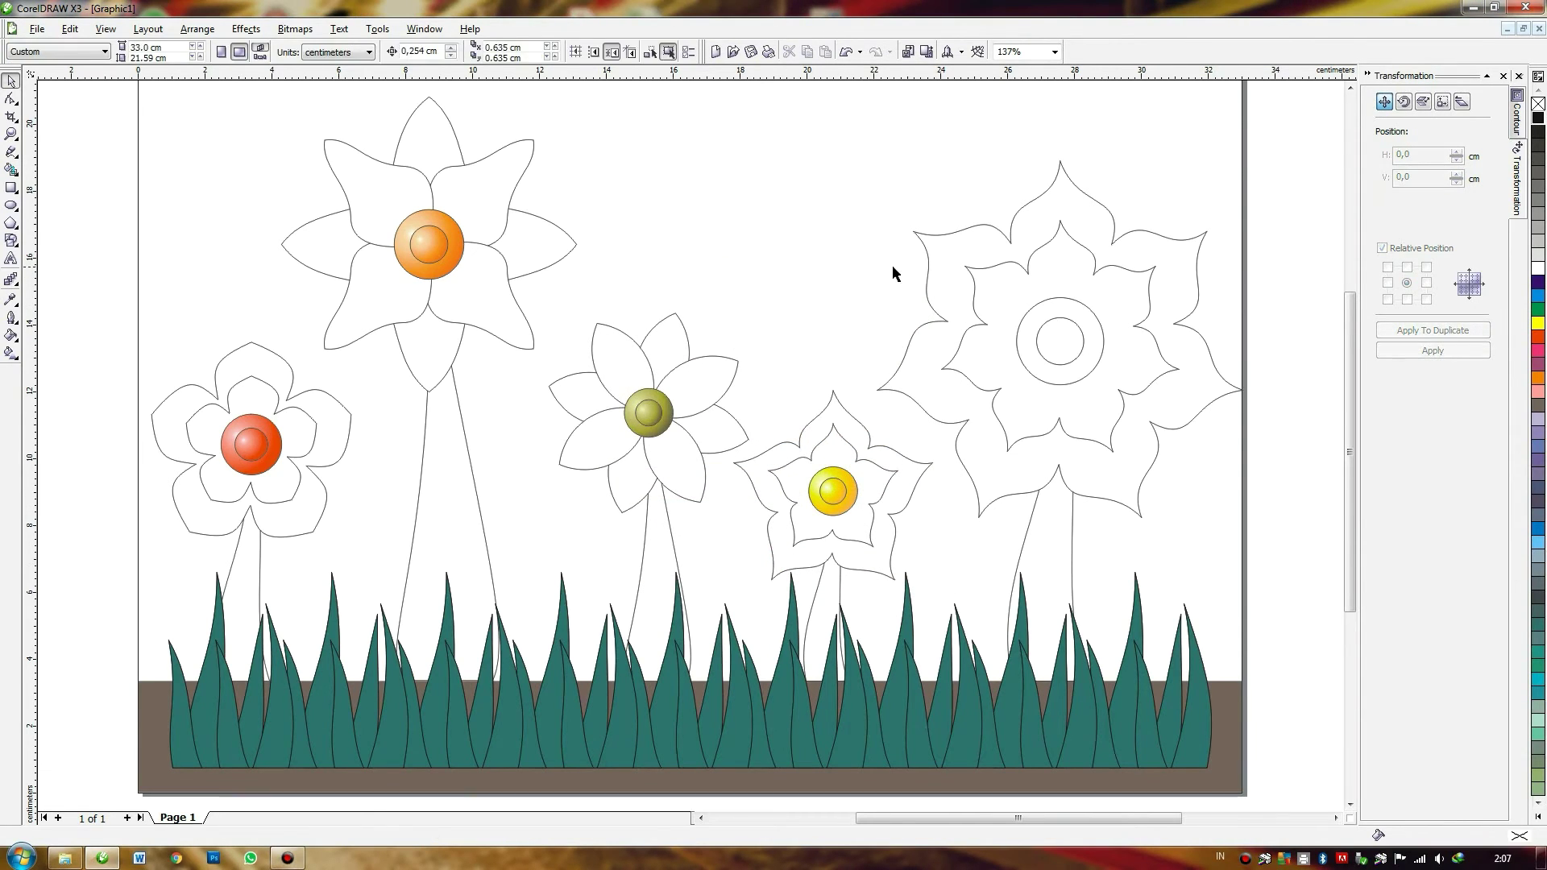
# Fill both centre circles of the large rightmost flower with the radial fountain fill preset Circular - Pink 01.
pyautogui.moveTo(891, 249); pyautogui.dragTo(1140, 417)
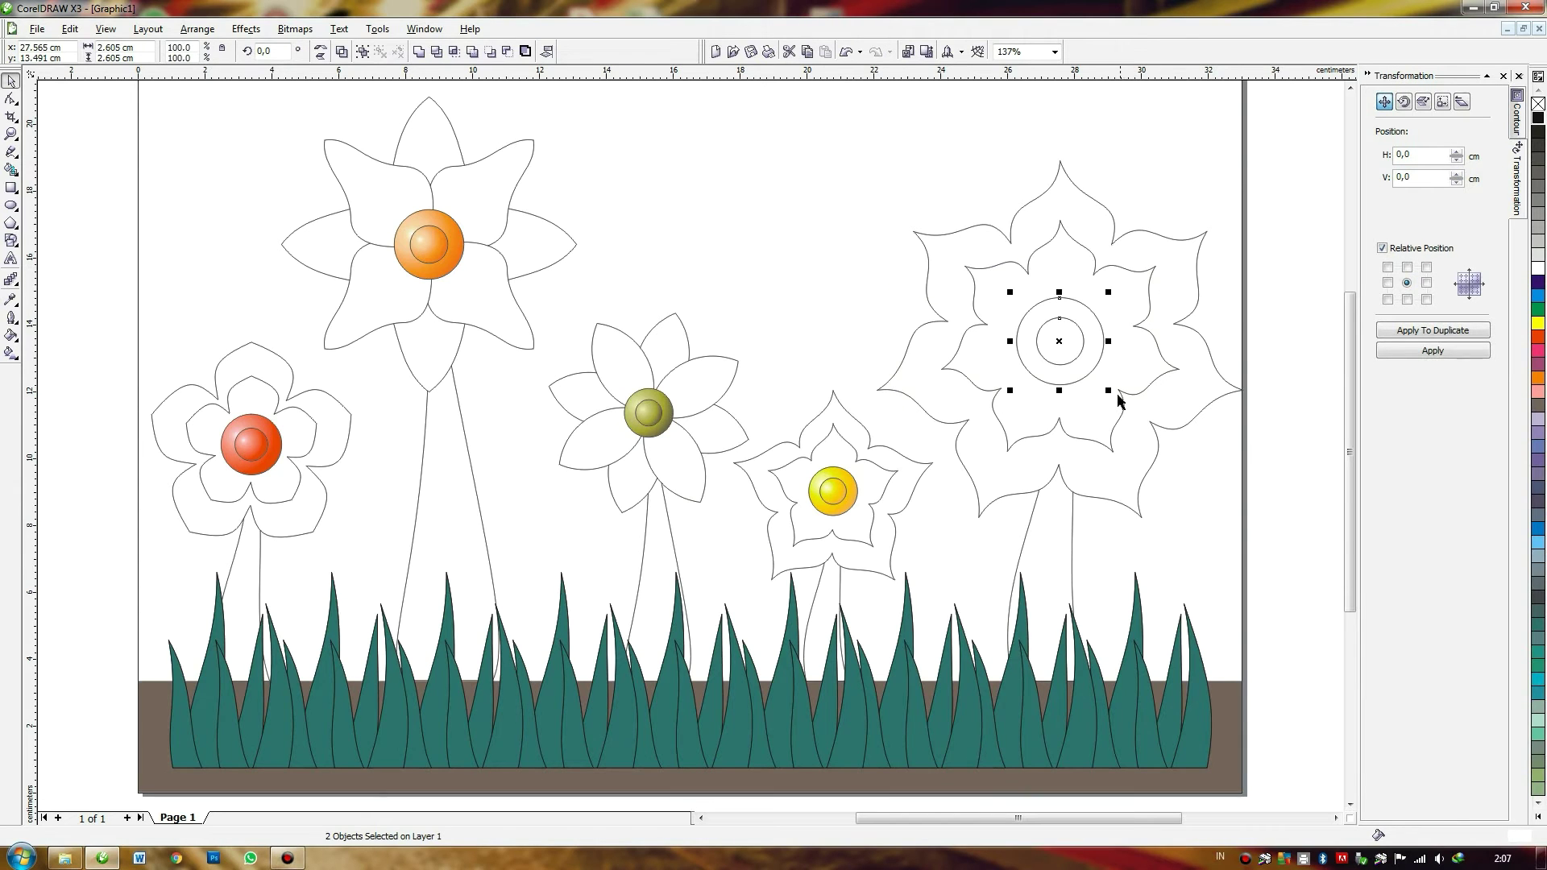
pyautogui.press('F11')
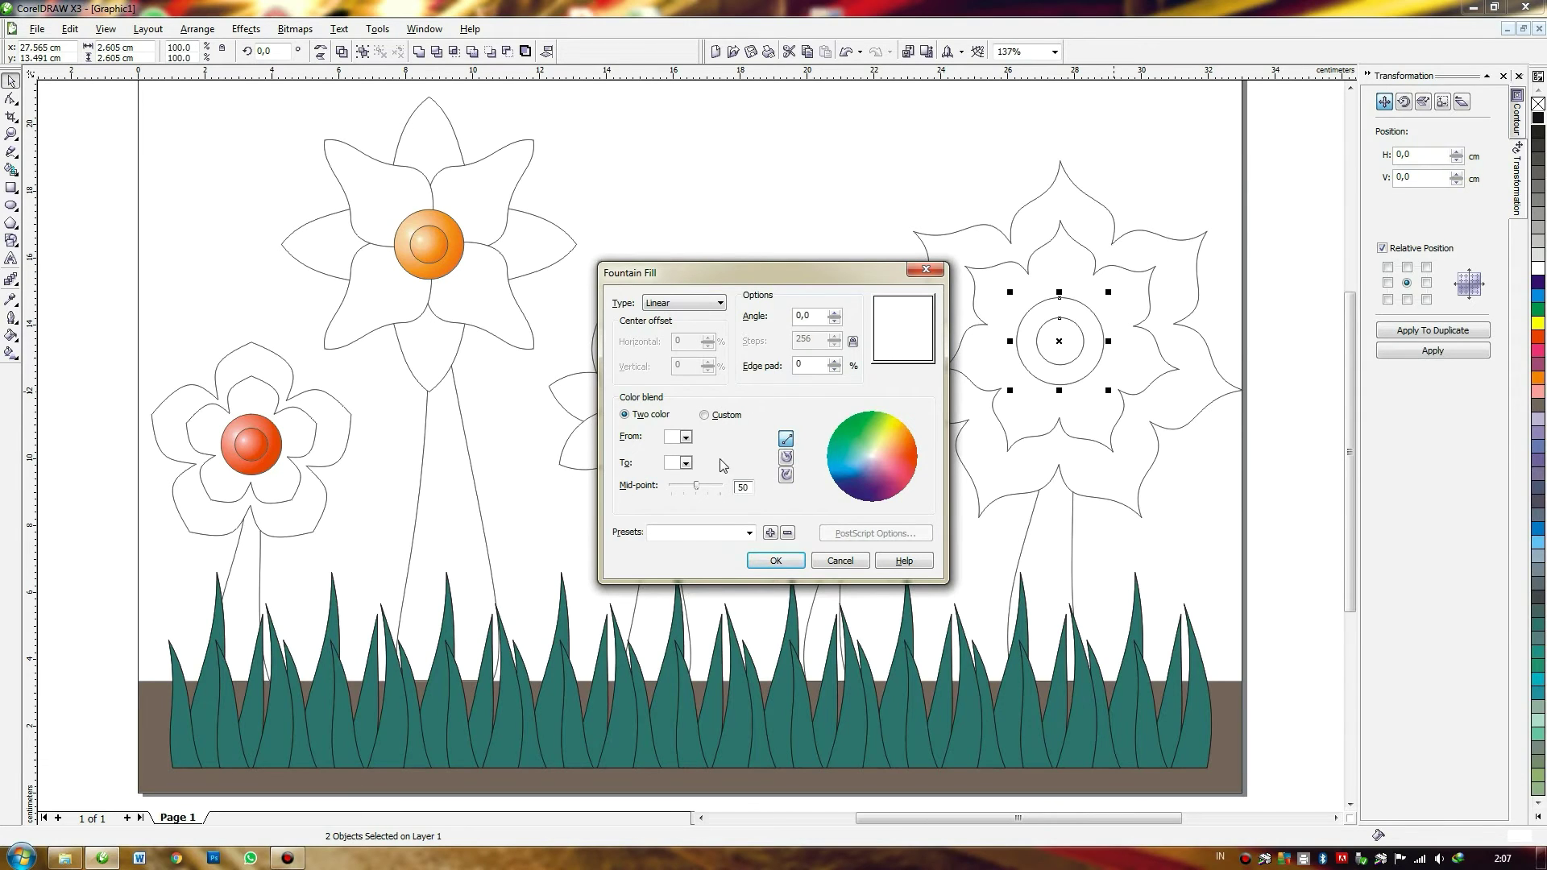
pyautogui.click(718, 532)
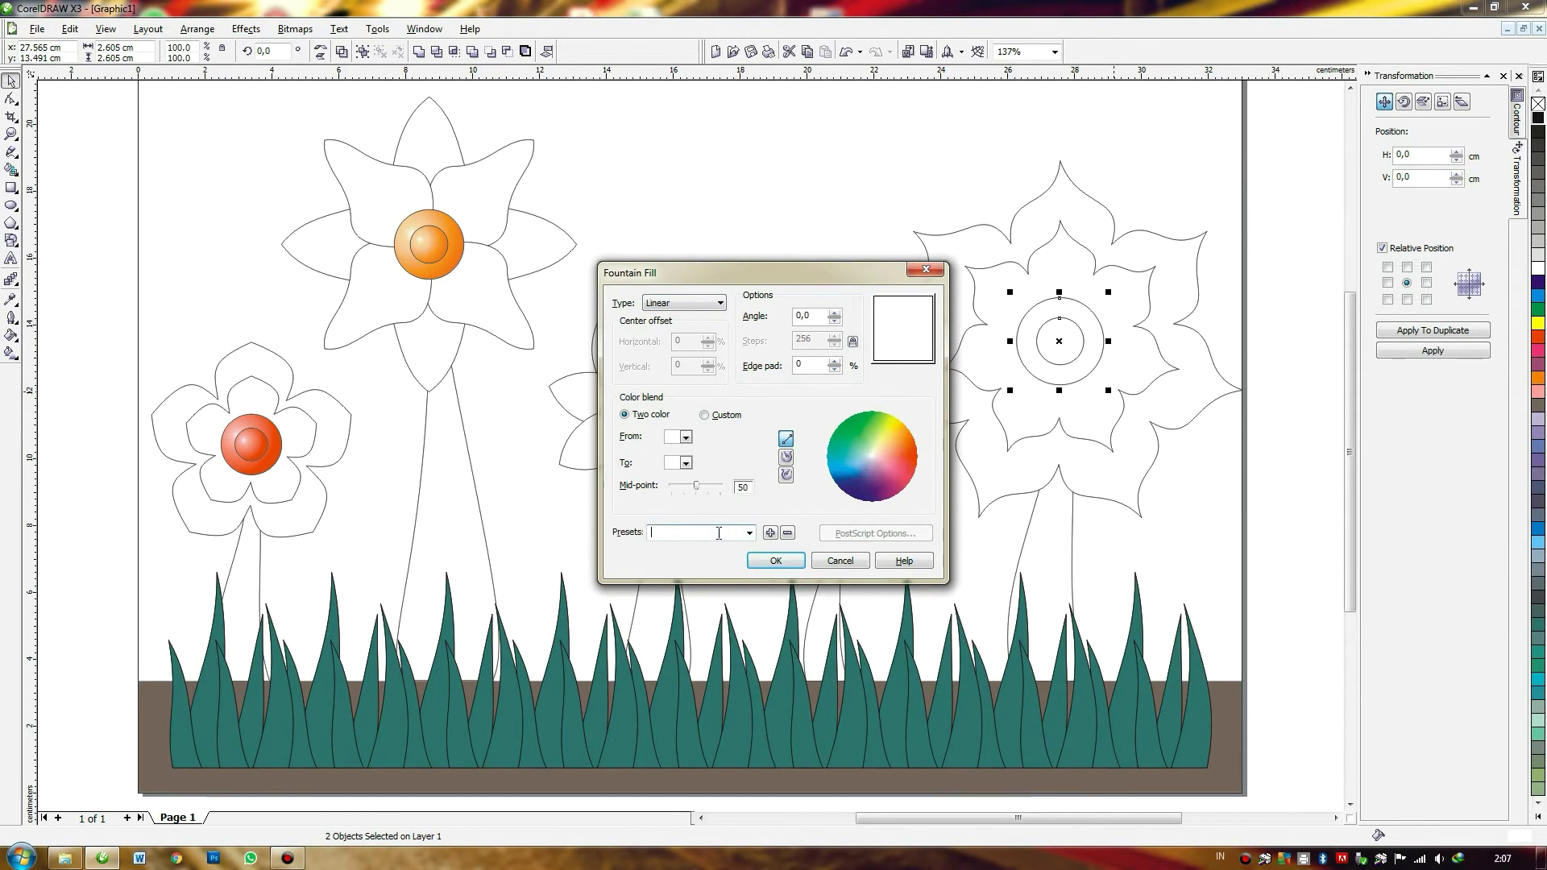
pyautogui.scroll(-4, 718, 532)
pyautogui.scroll(-2, 718, 532)
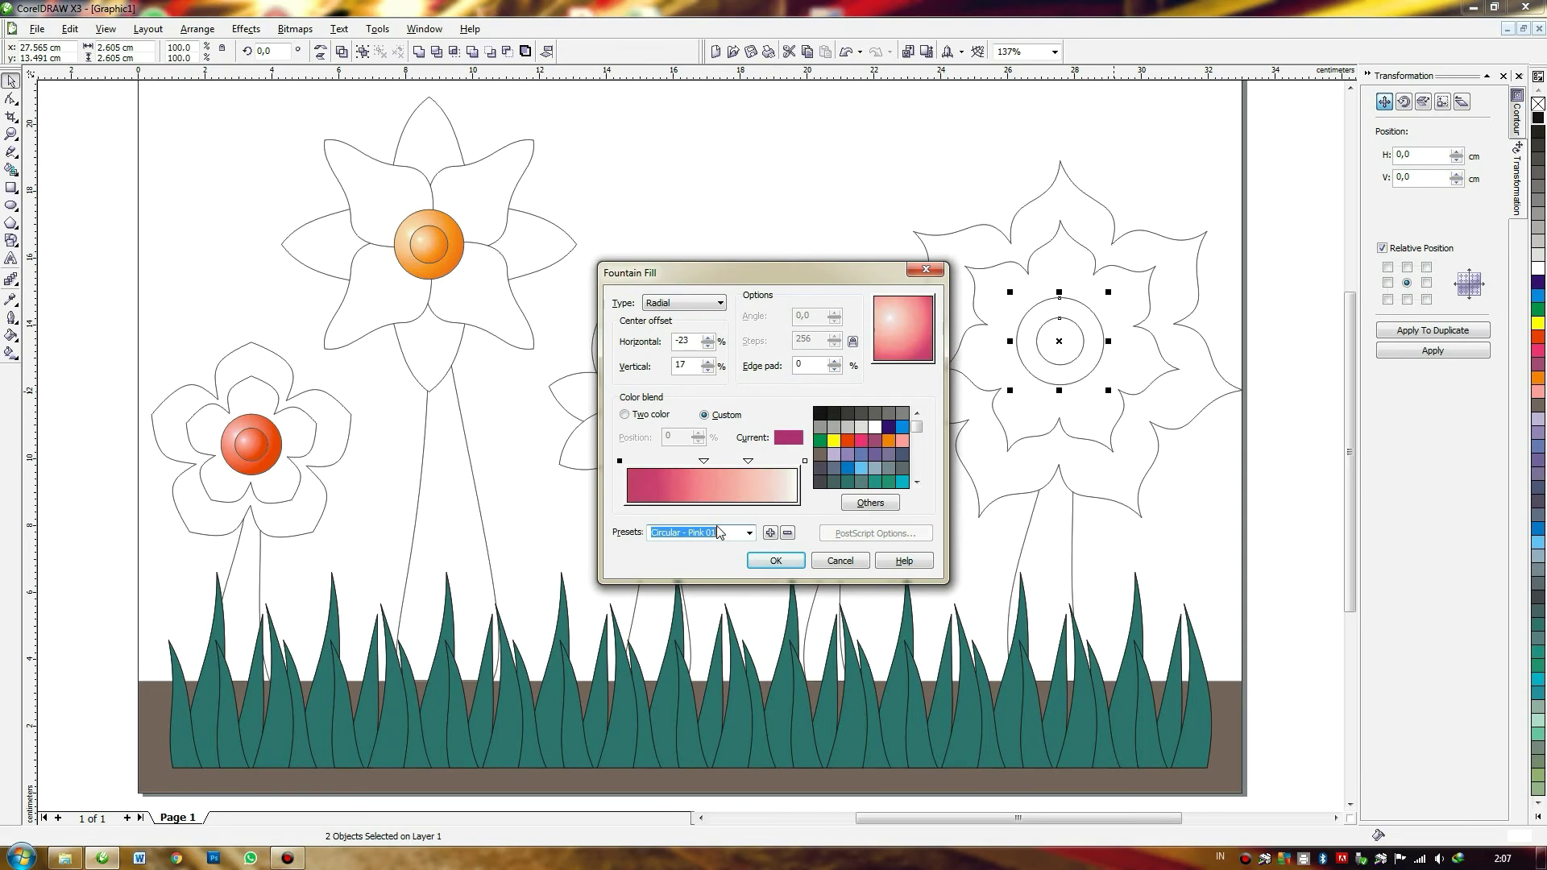
pyautogui.click(801, 569)
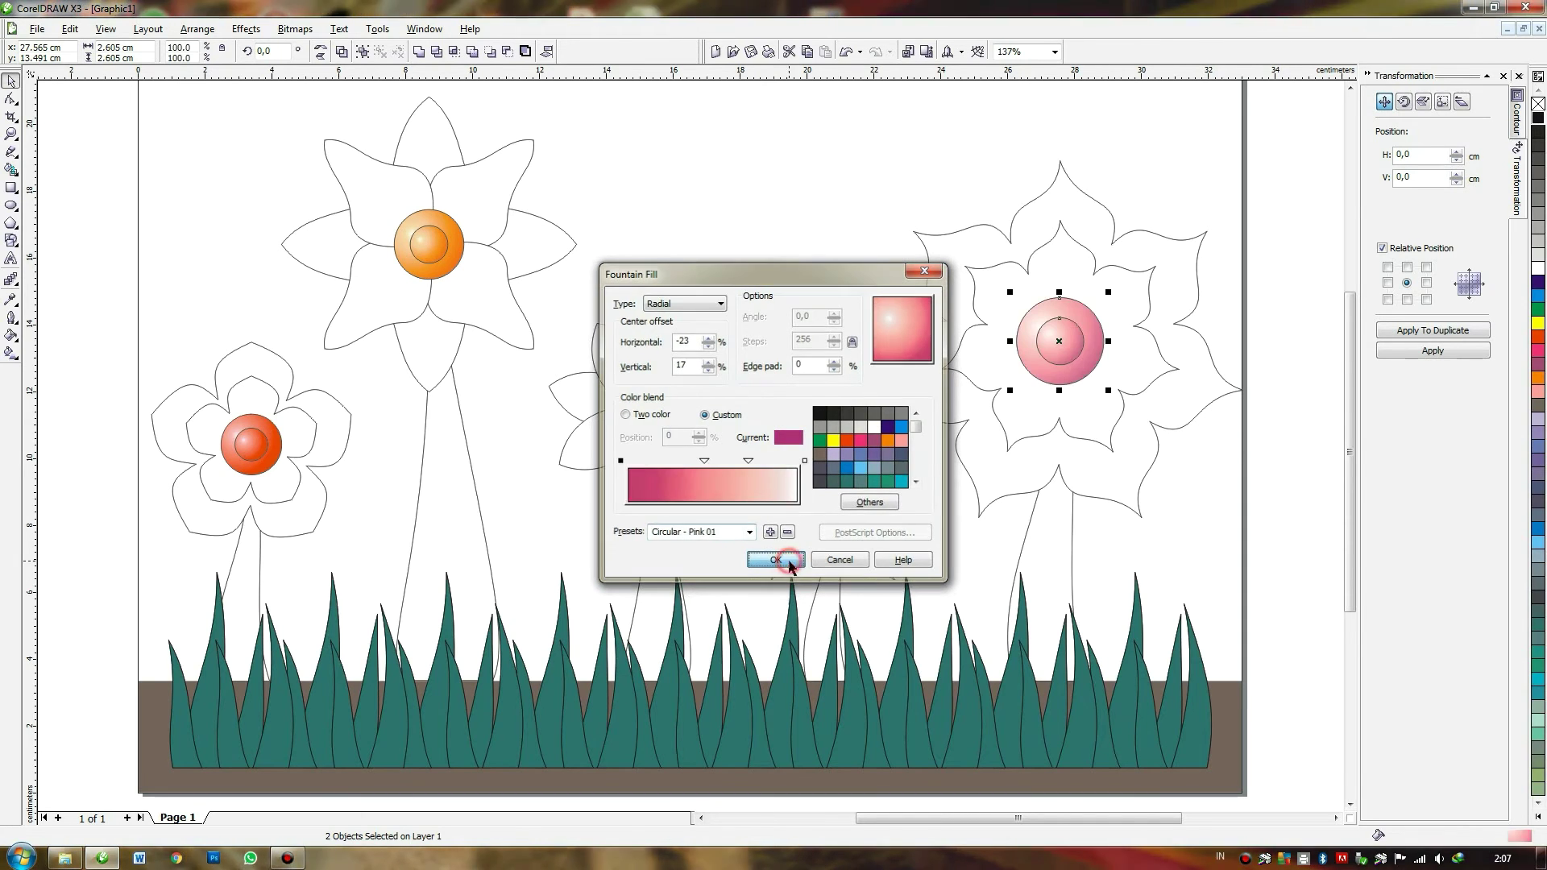
pyautogui.click(775, 258)
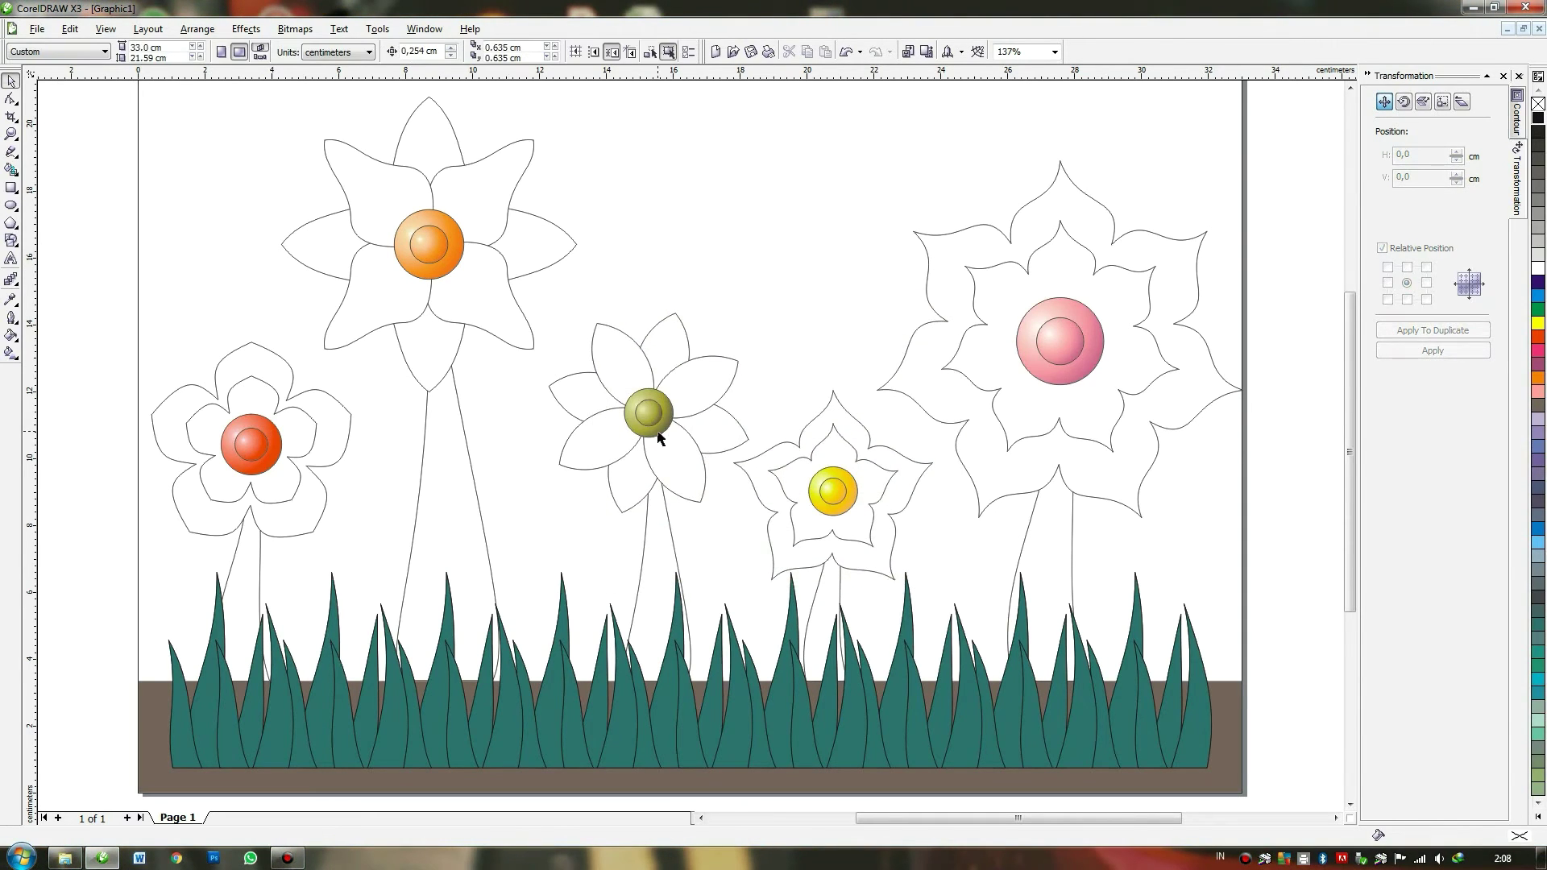
# Fill the inner petal shape of the large rightmost flower with a two-colour radial fountain fill from cyan to light pink, adjusting the mid-point.
pyautogui.scroll(-1, 722, 452)
pyautogui.click(1202, 259)
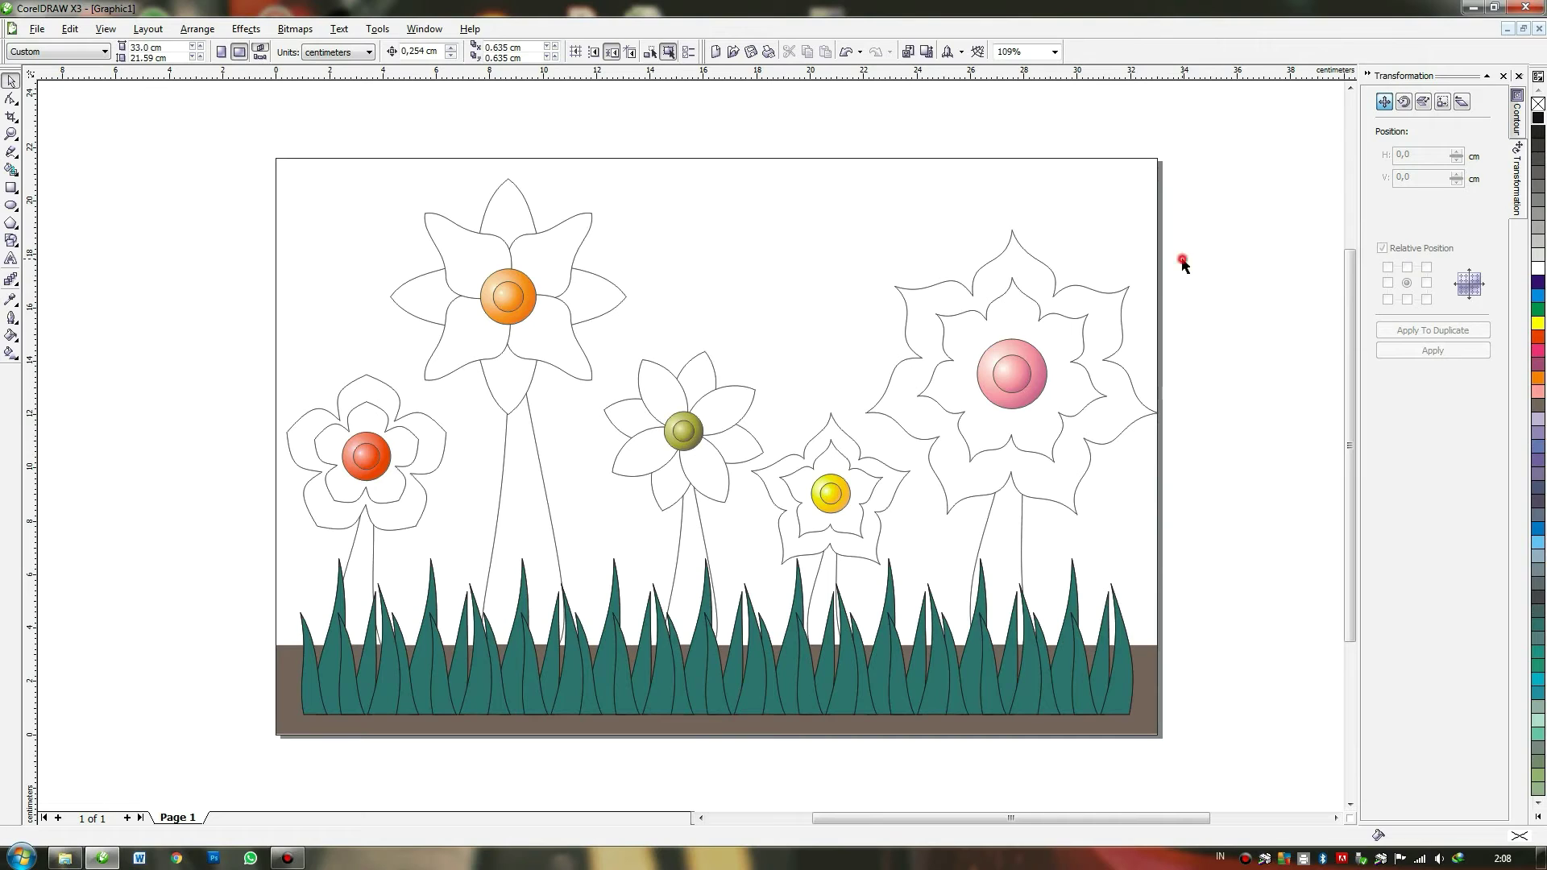
pyautogui.click(1063, 343)
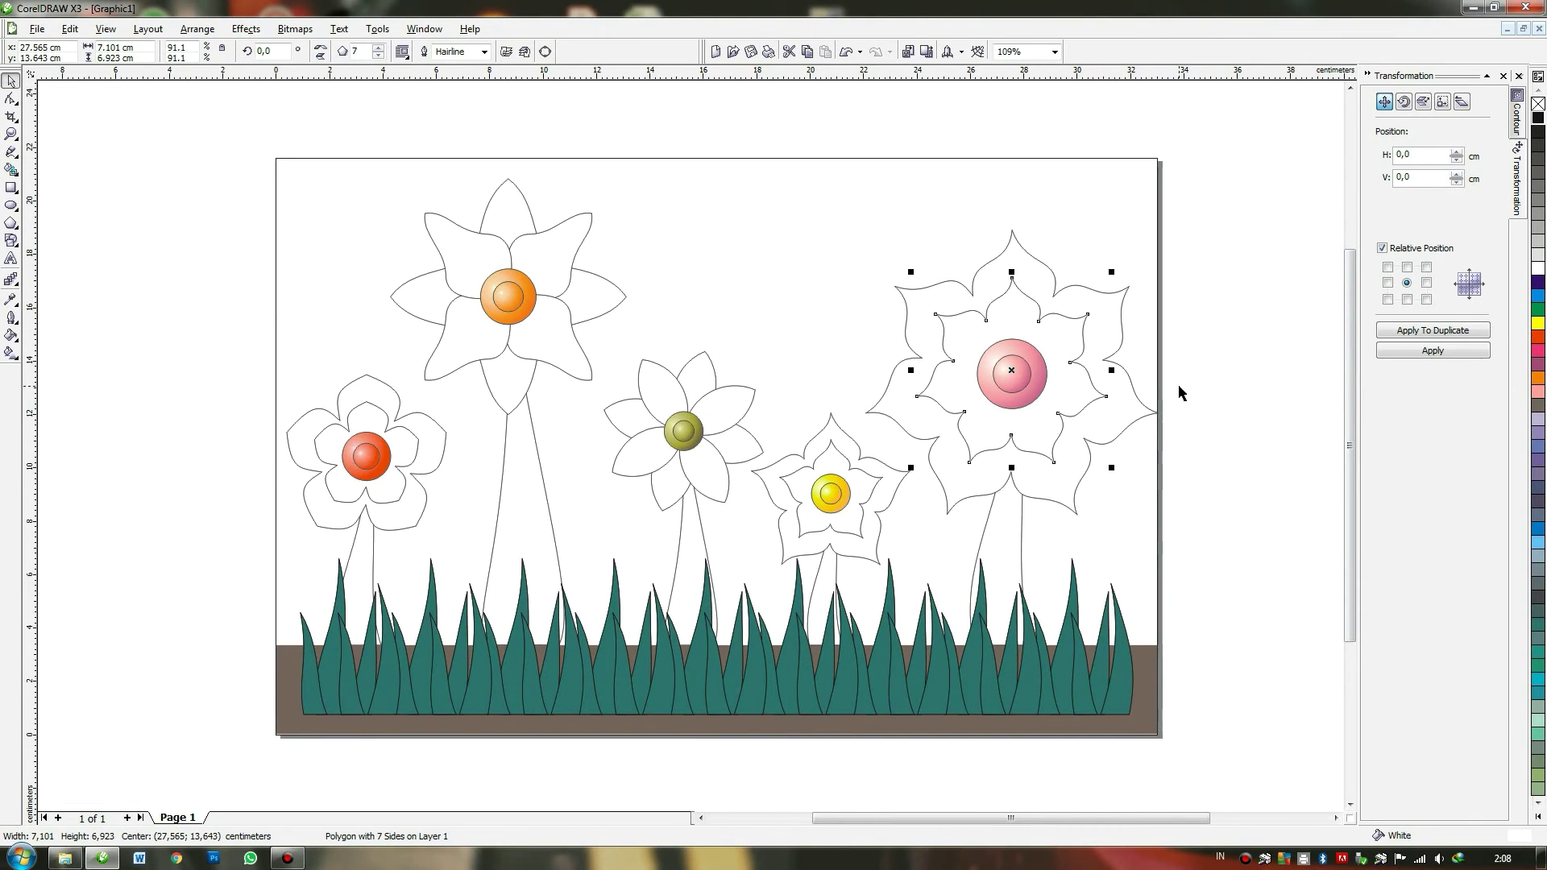
pyautogui.press('F11')
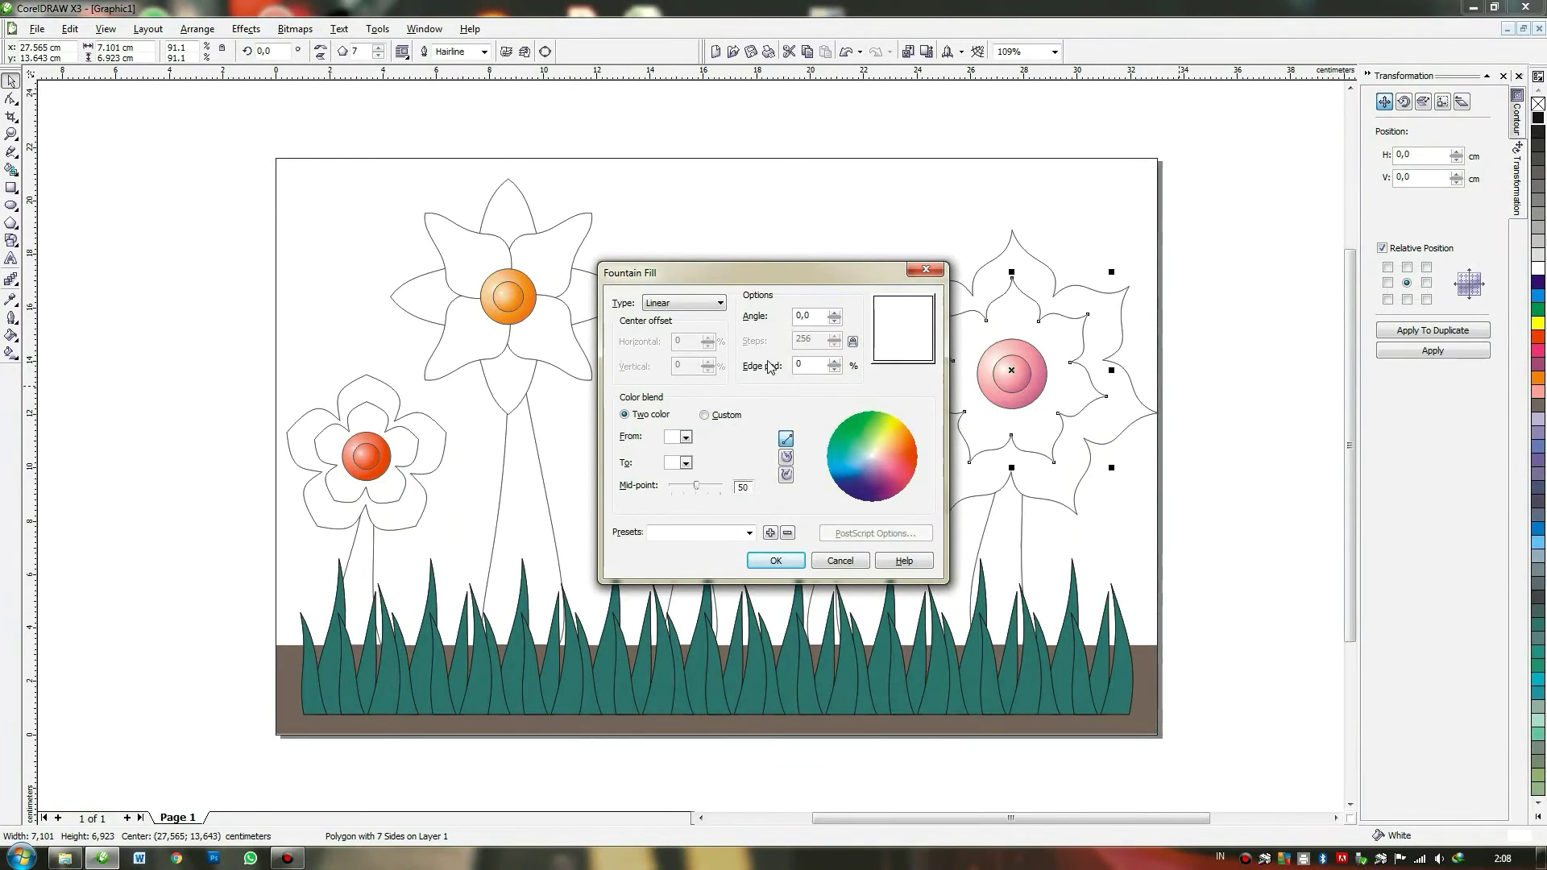
pyautogui.click(686, 437)
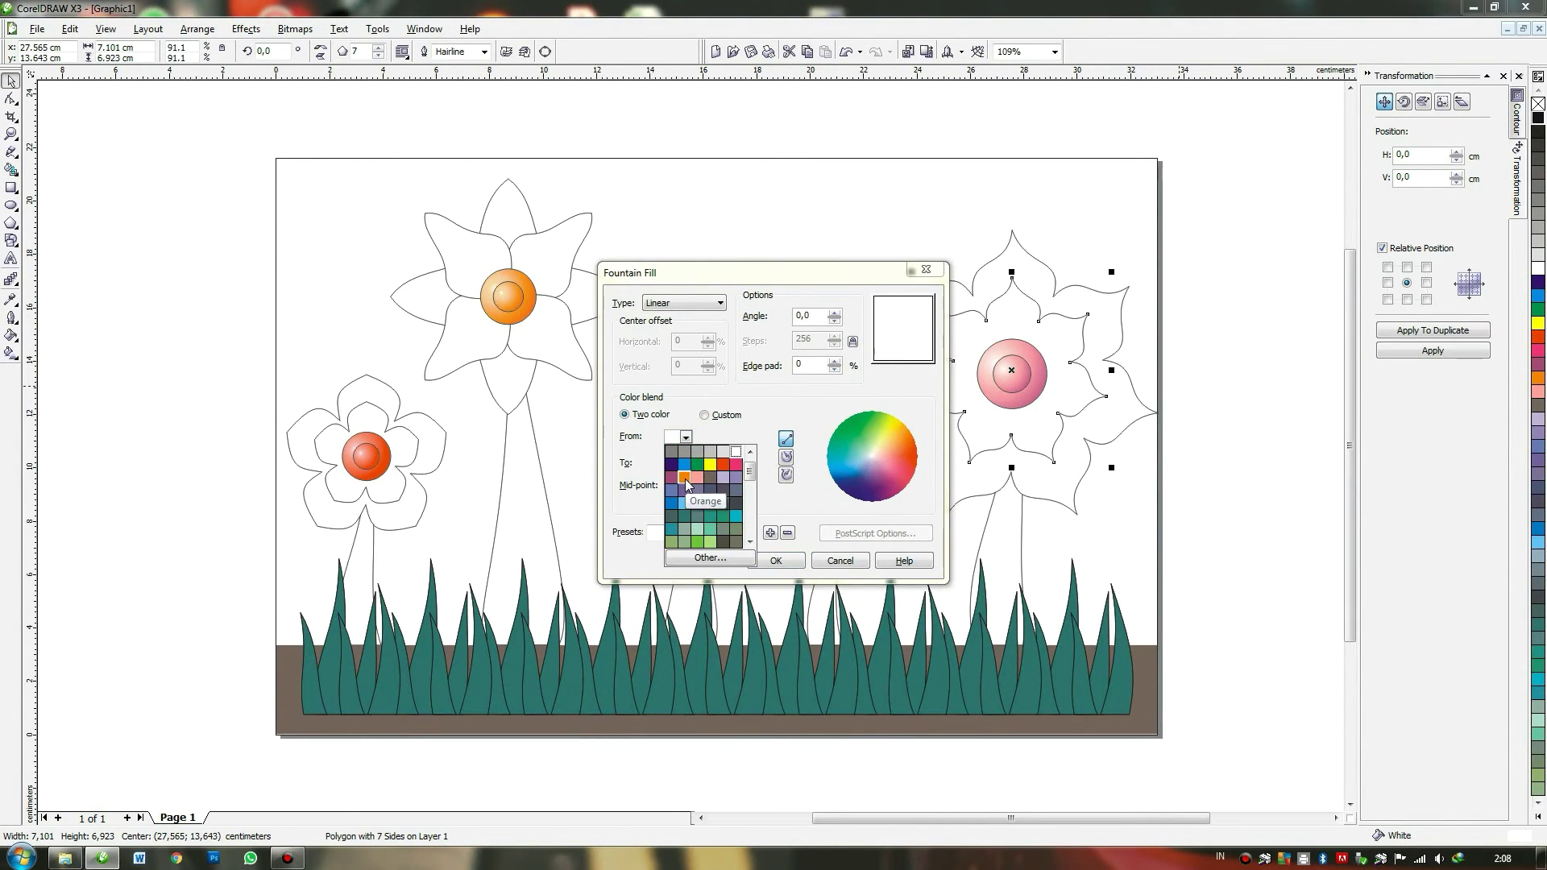
pyautogui.click(684, 465)
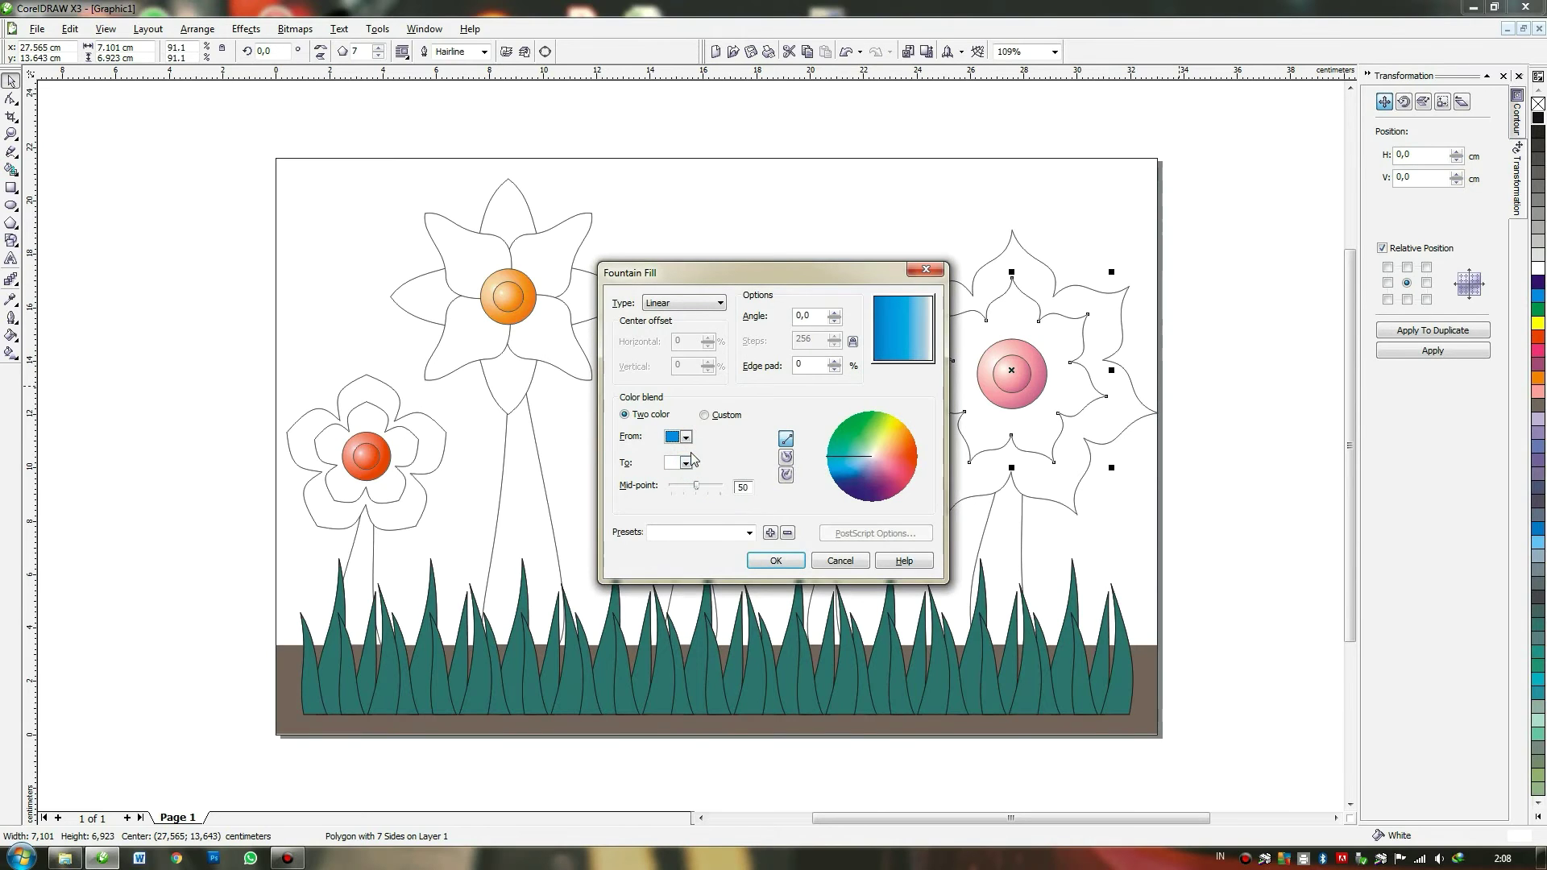
pyautogui.click(687, 463)
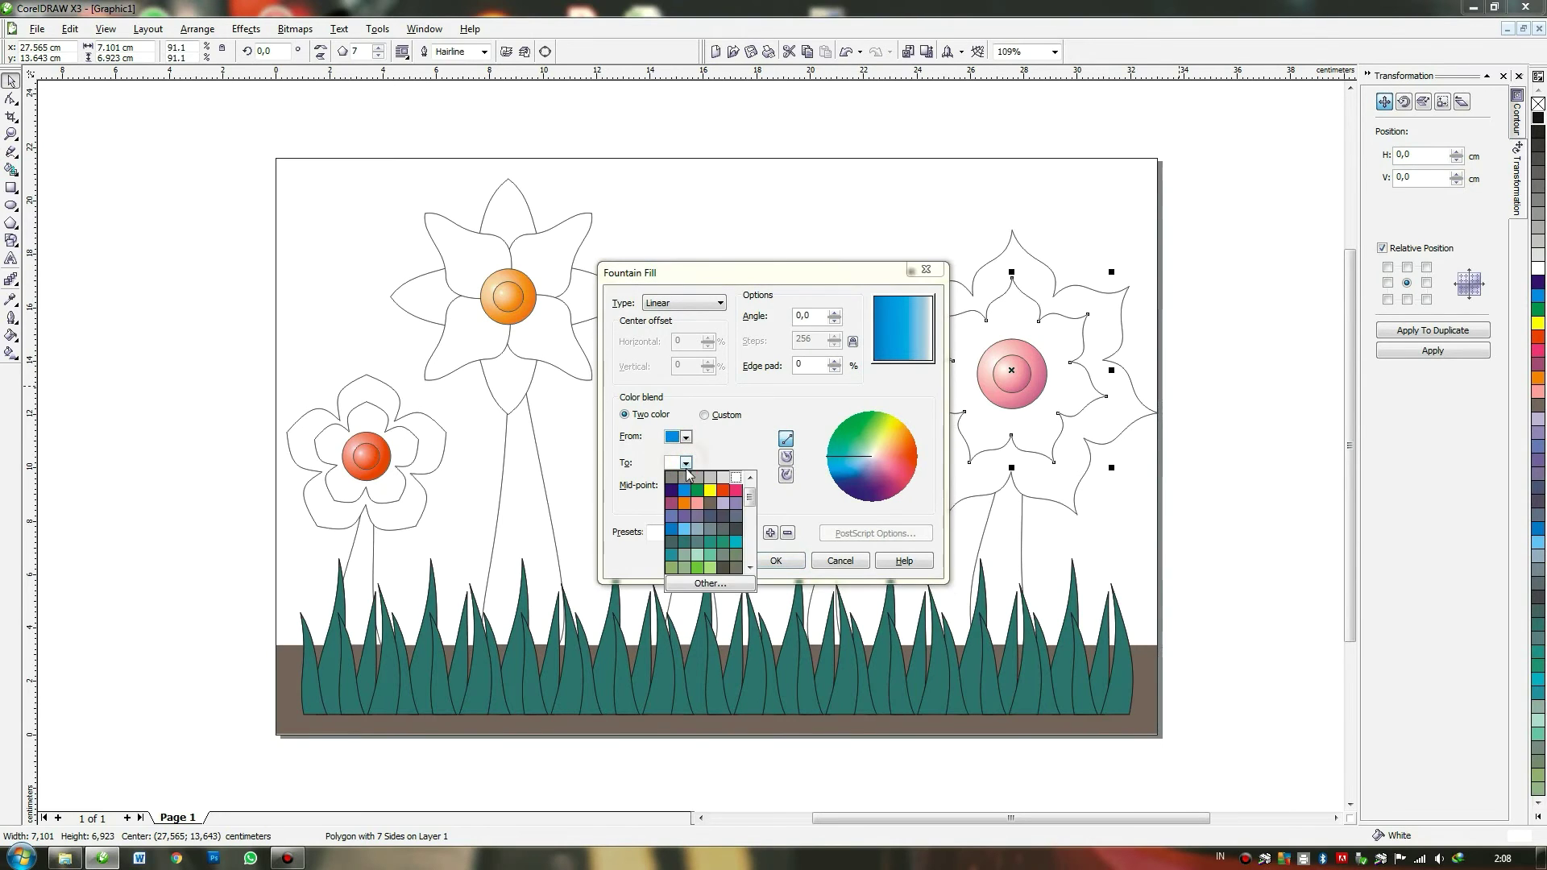
pyautogui.click(698, 507)
pyautogui.click(716, 304)
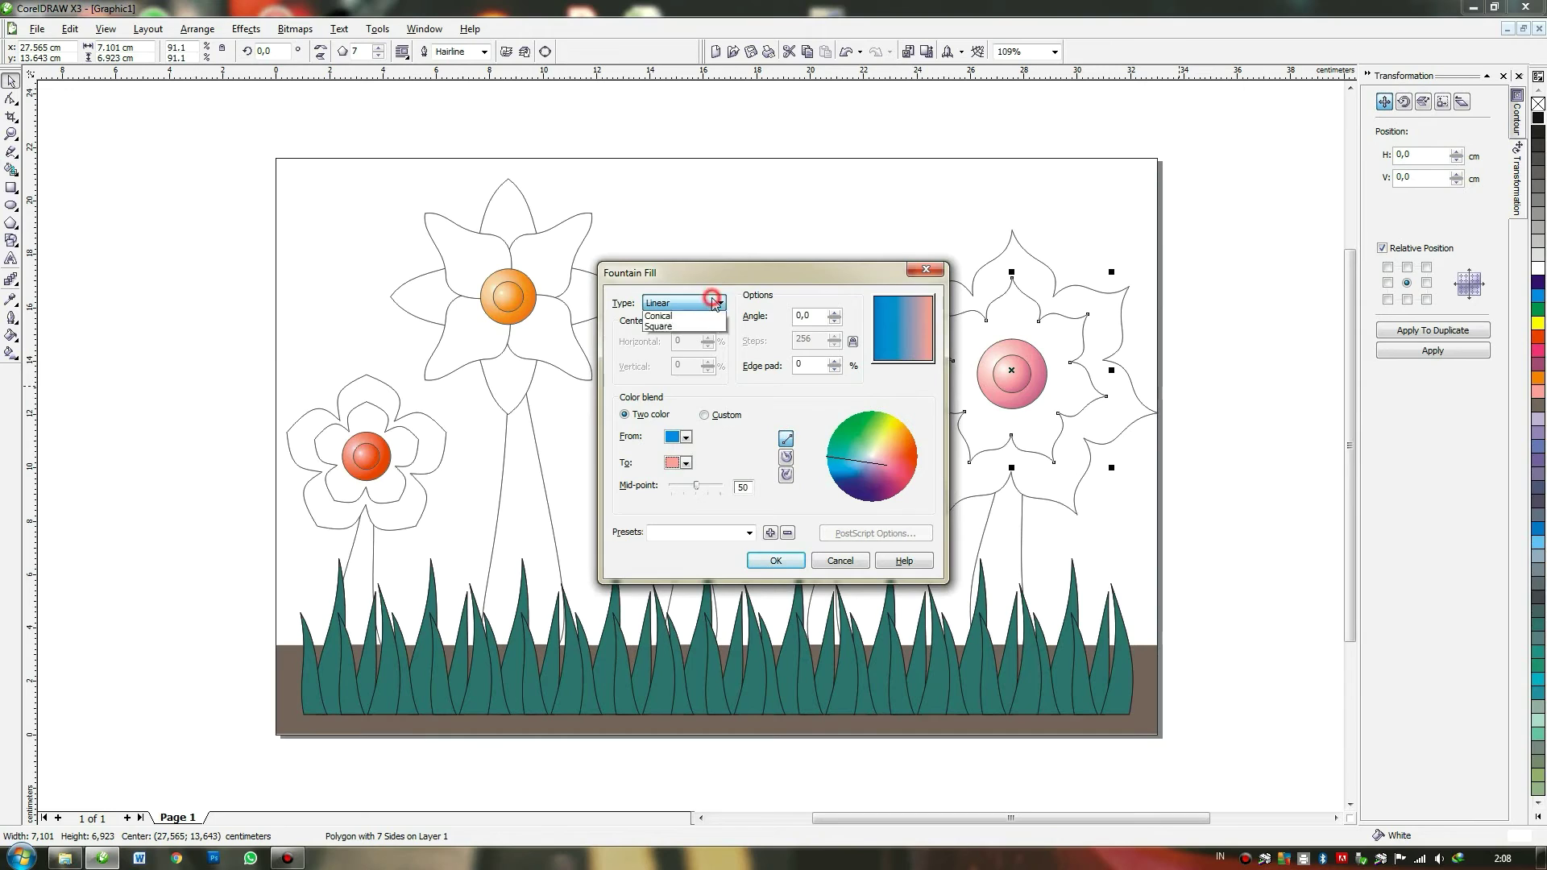
pyautogui.click(685, 325)
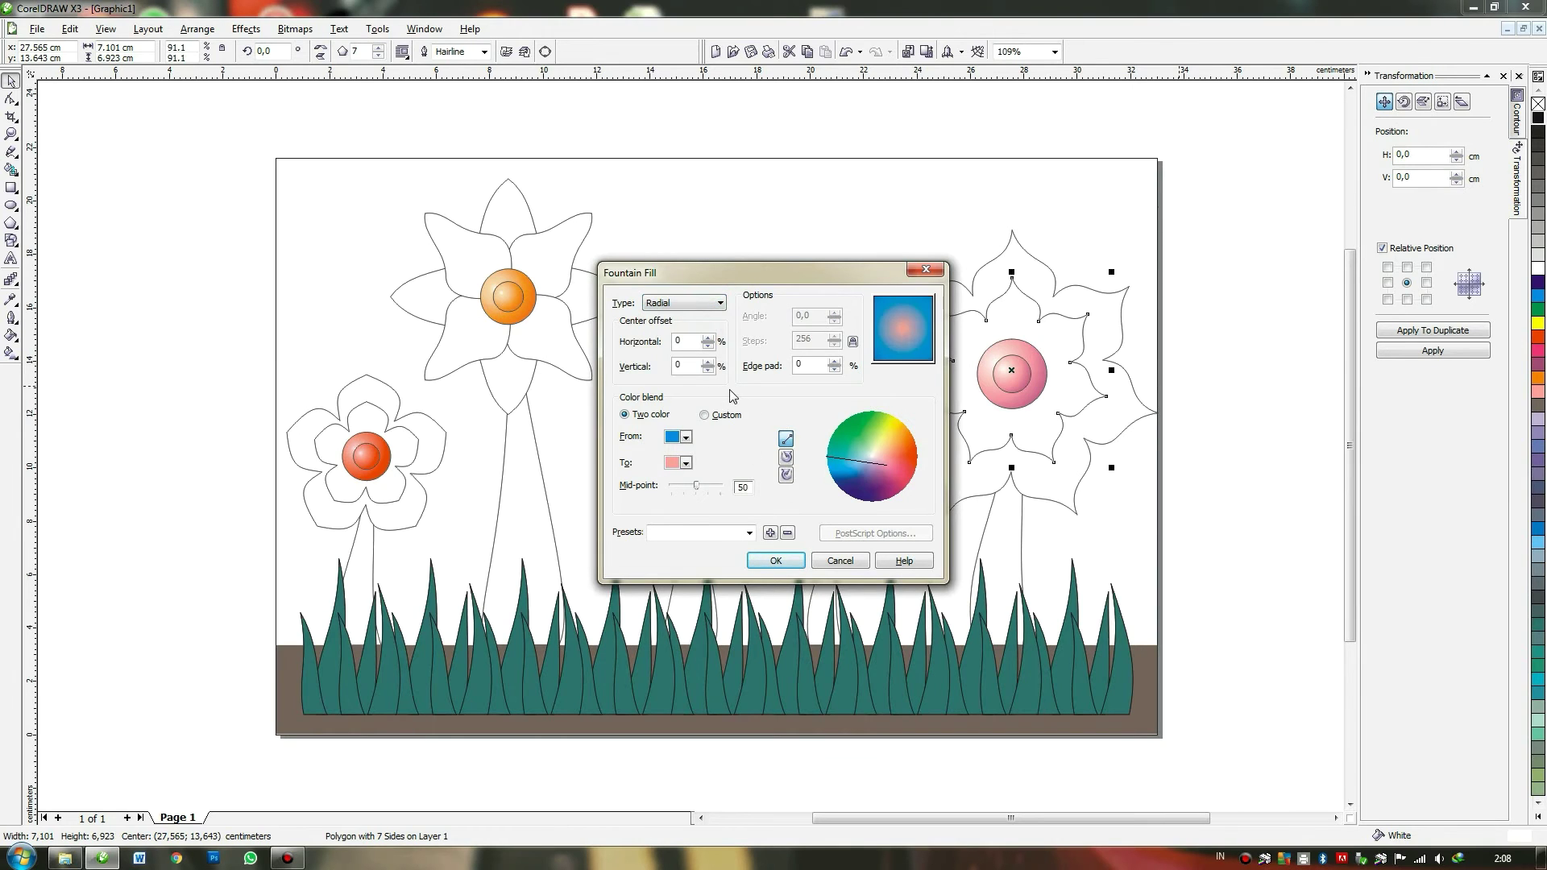
pyautogui.moveTo(698, 486); pyautogui.dragTo(711, 486)
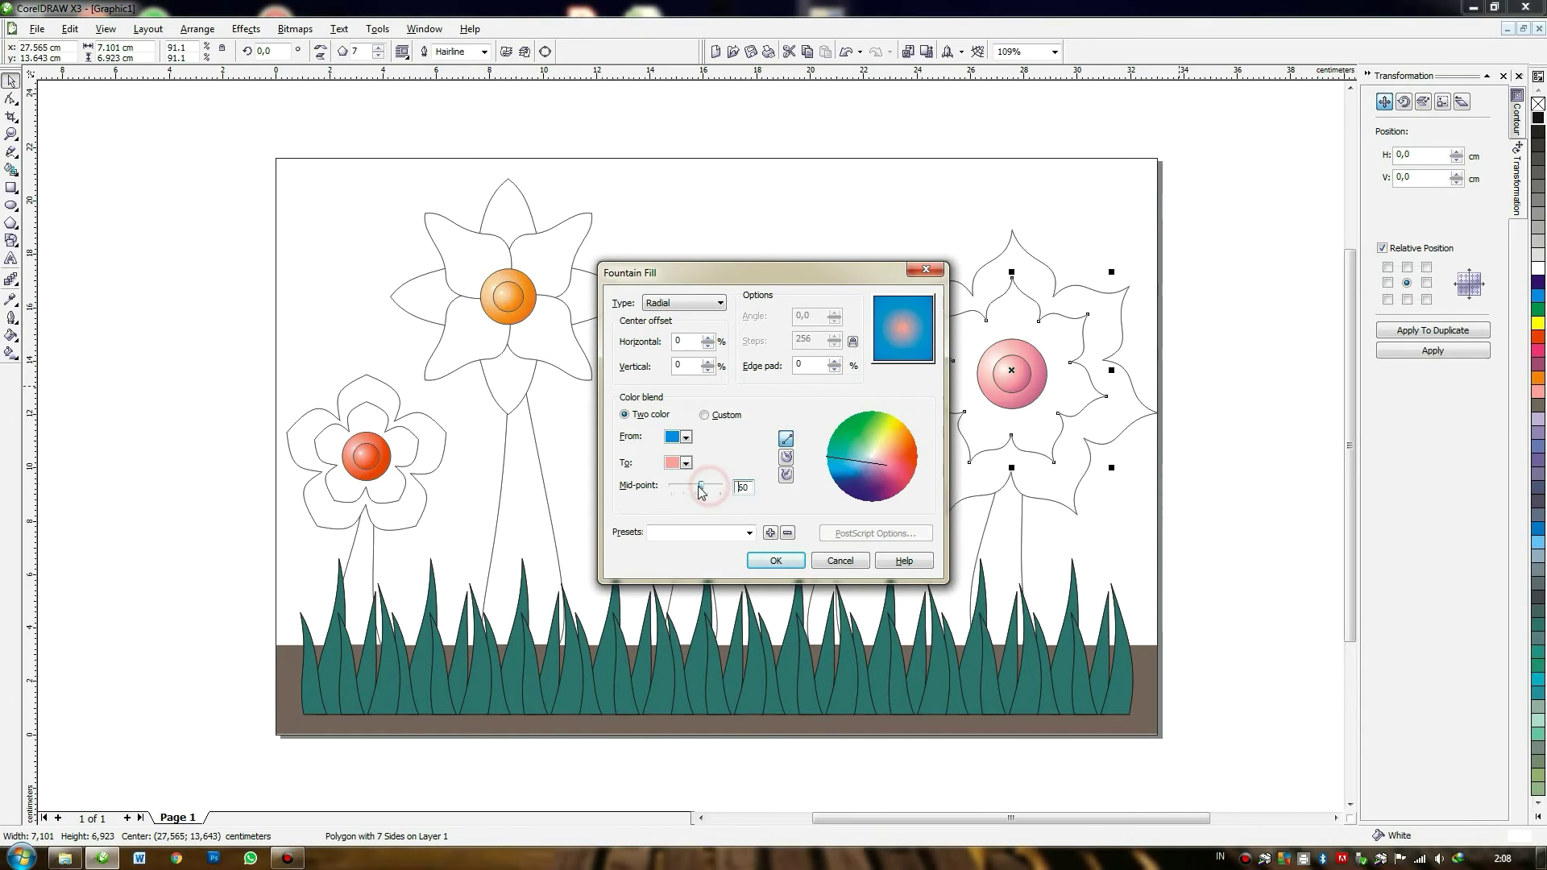
pyautogui.moveTo(711, 486); pyautogui.dragTo(681, 492)
pyautogui.click(775, 560)
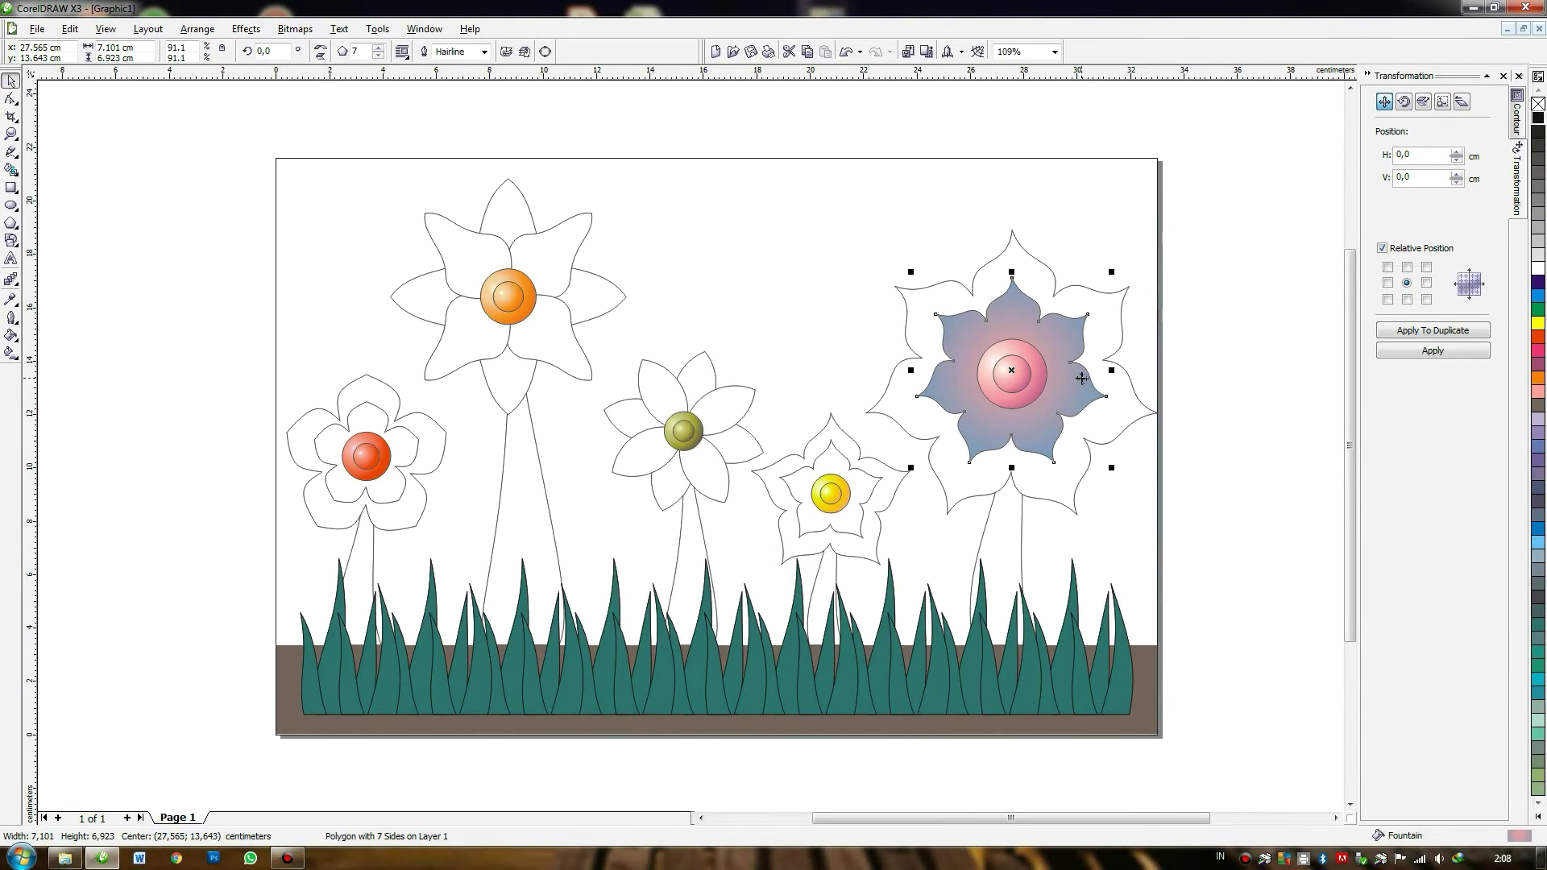
# Fill the outer petal shape of the large rightmost flower with solid Cyan.
pyautogui.click(1202, 332)
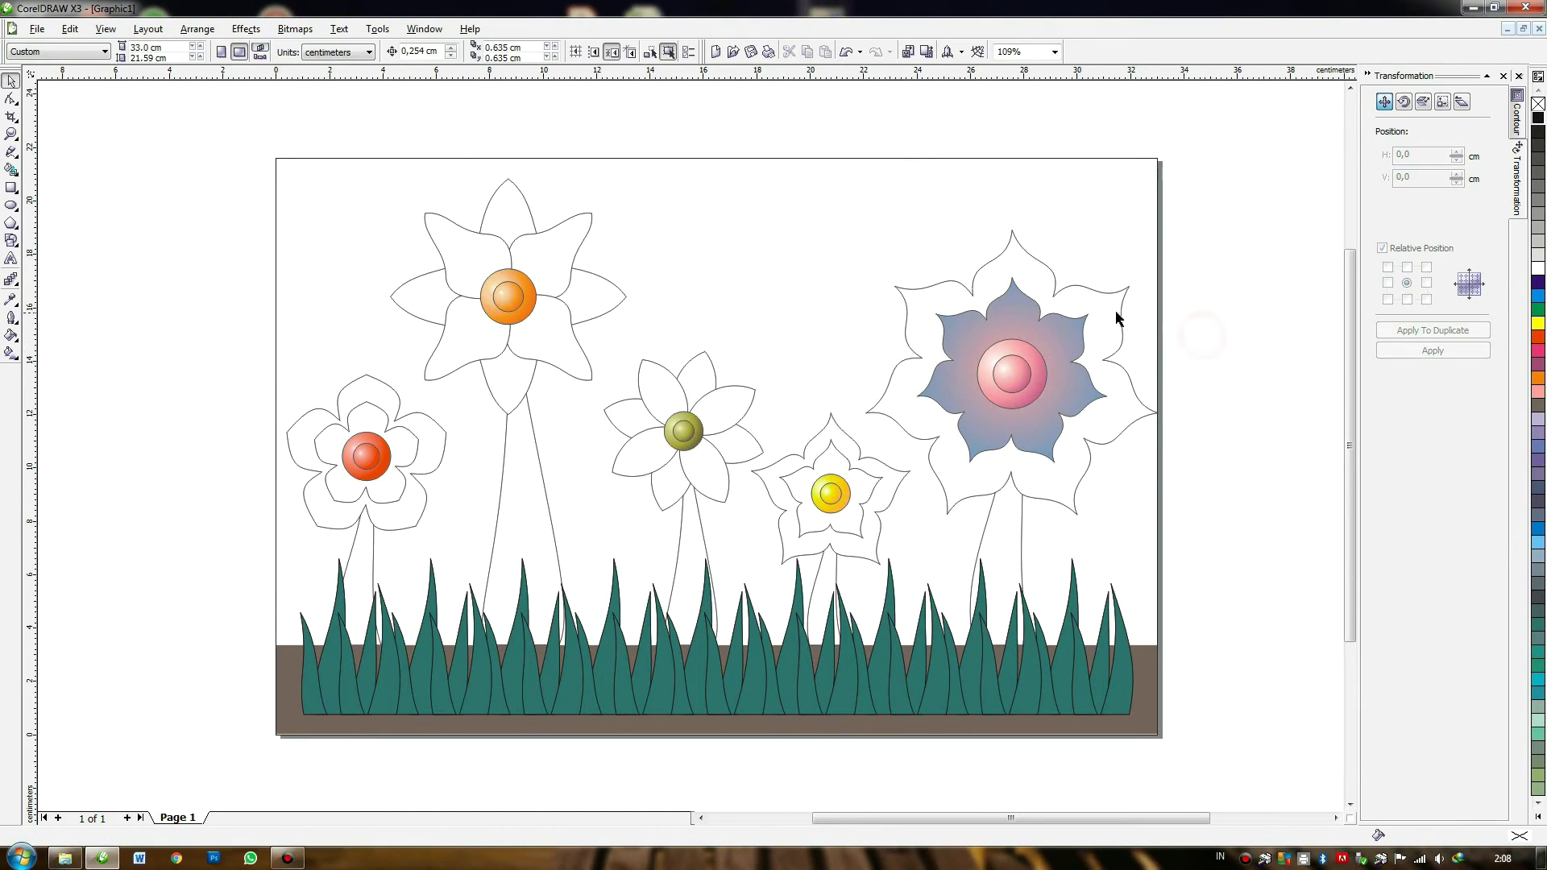
pyautogui.click(1112, 307)
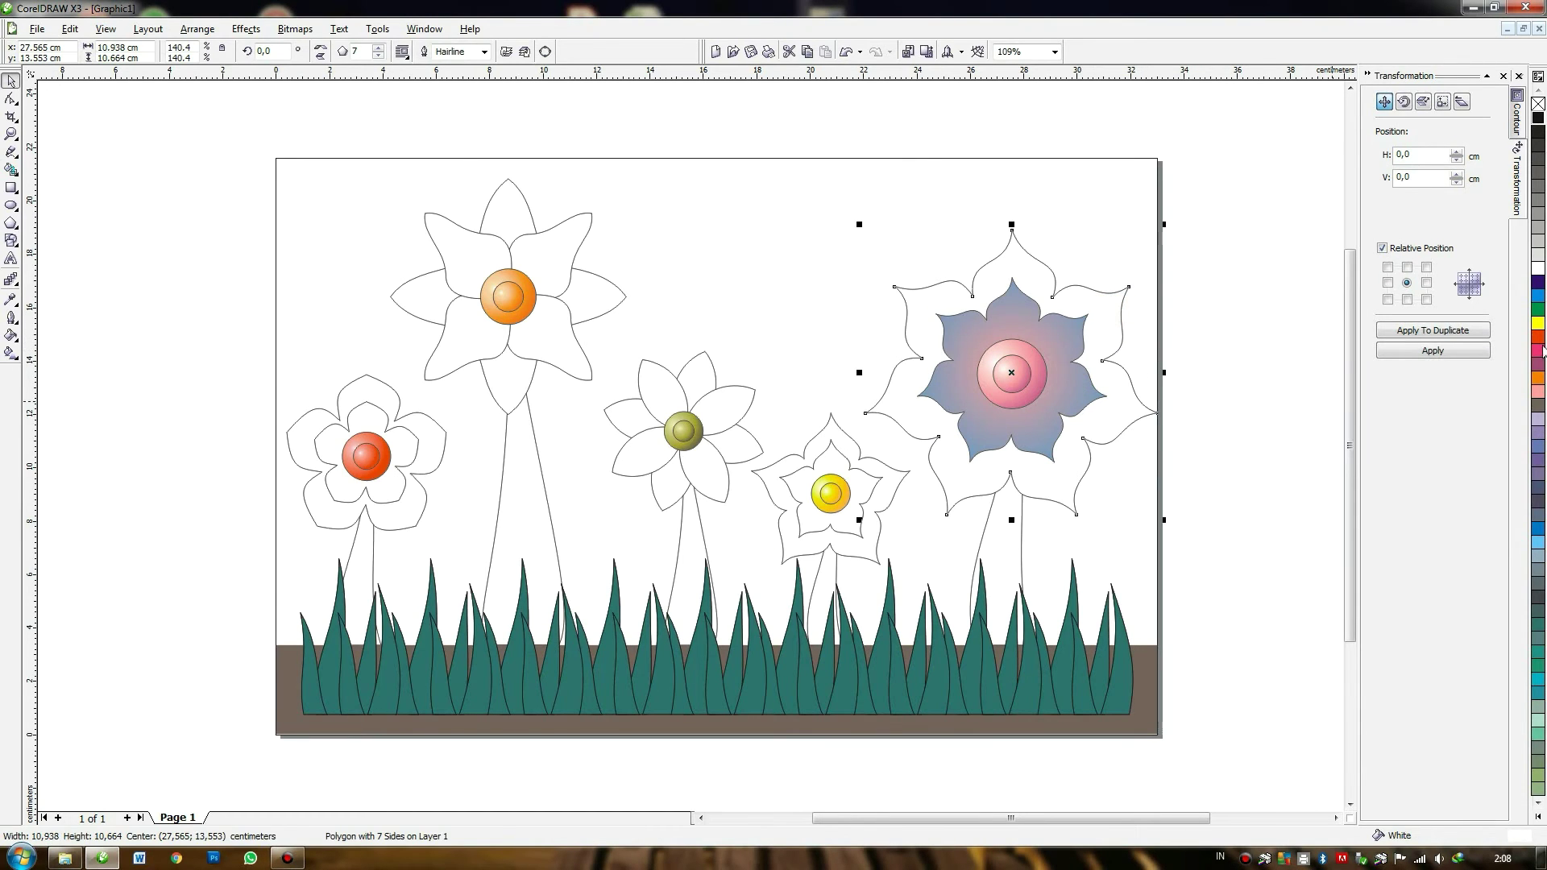
pyautogui.click(1538, 296)
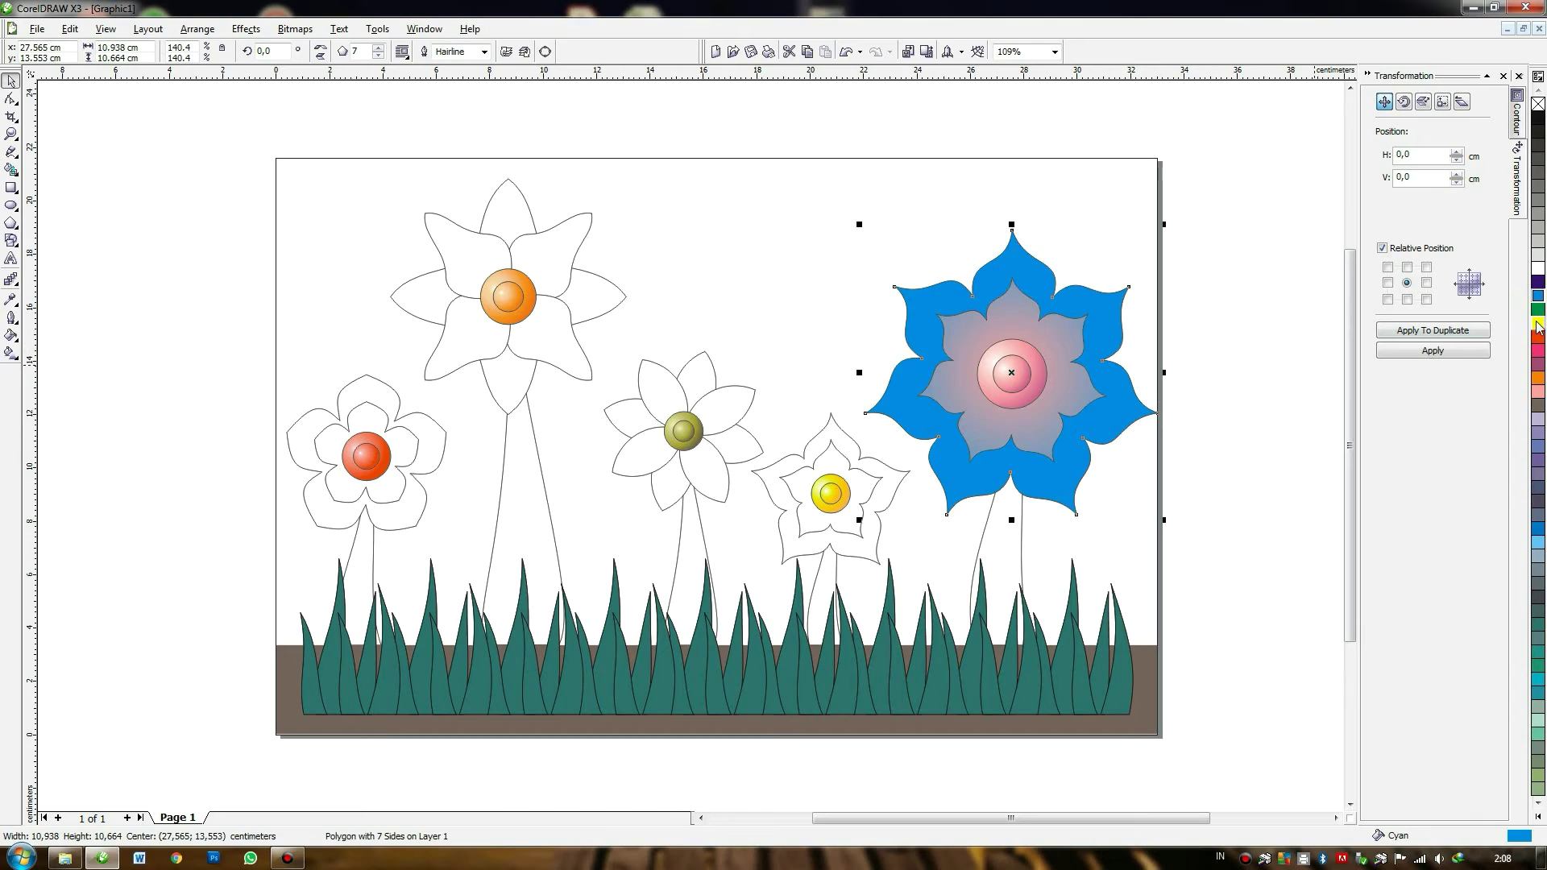
# Fill the outer petal shape of the large rightmost flower with solid orange instead.
pyautogui.click(1538, 377)
pyautogui.click(1267, 394)
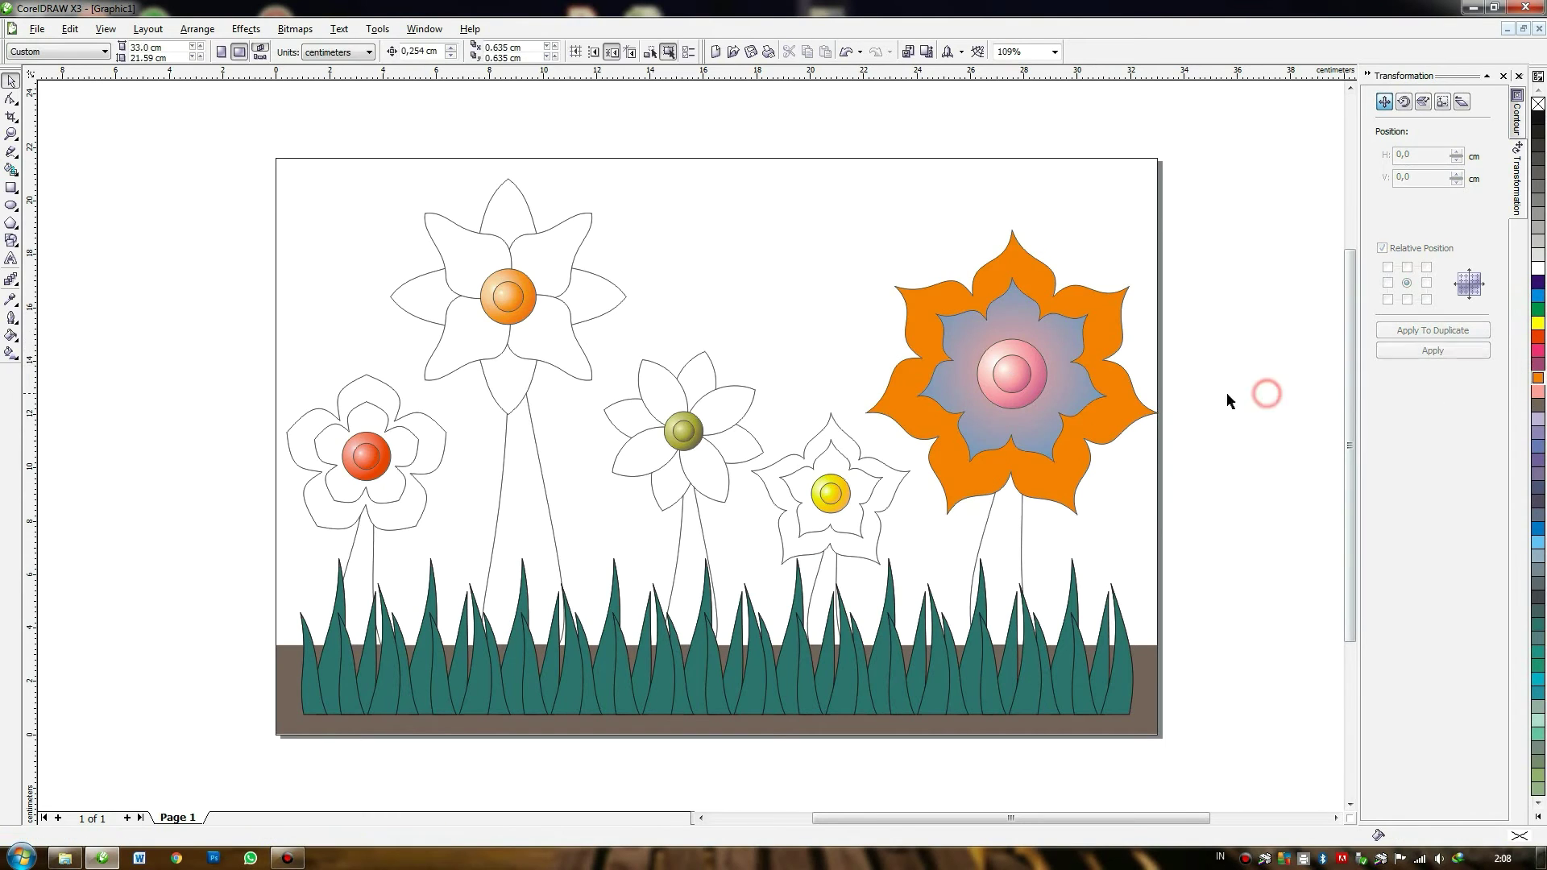
# Fill the stems of all five flowers together with a solid light green.
pyautogui.scroll(1, 815, 460)
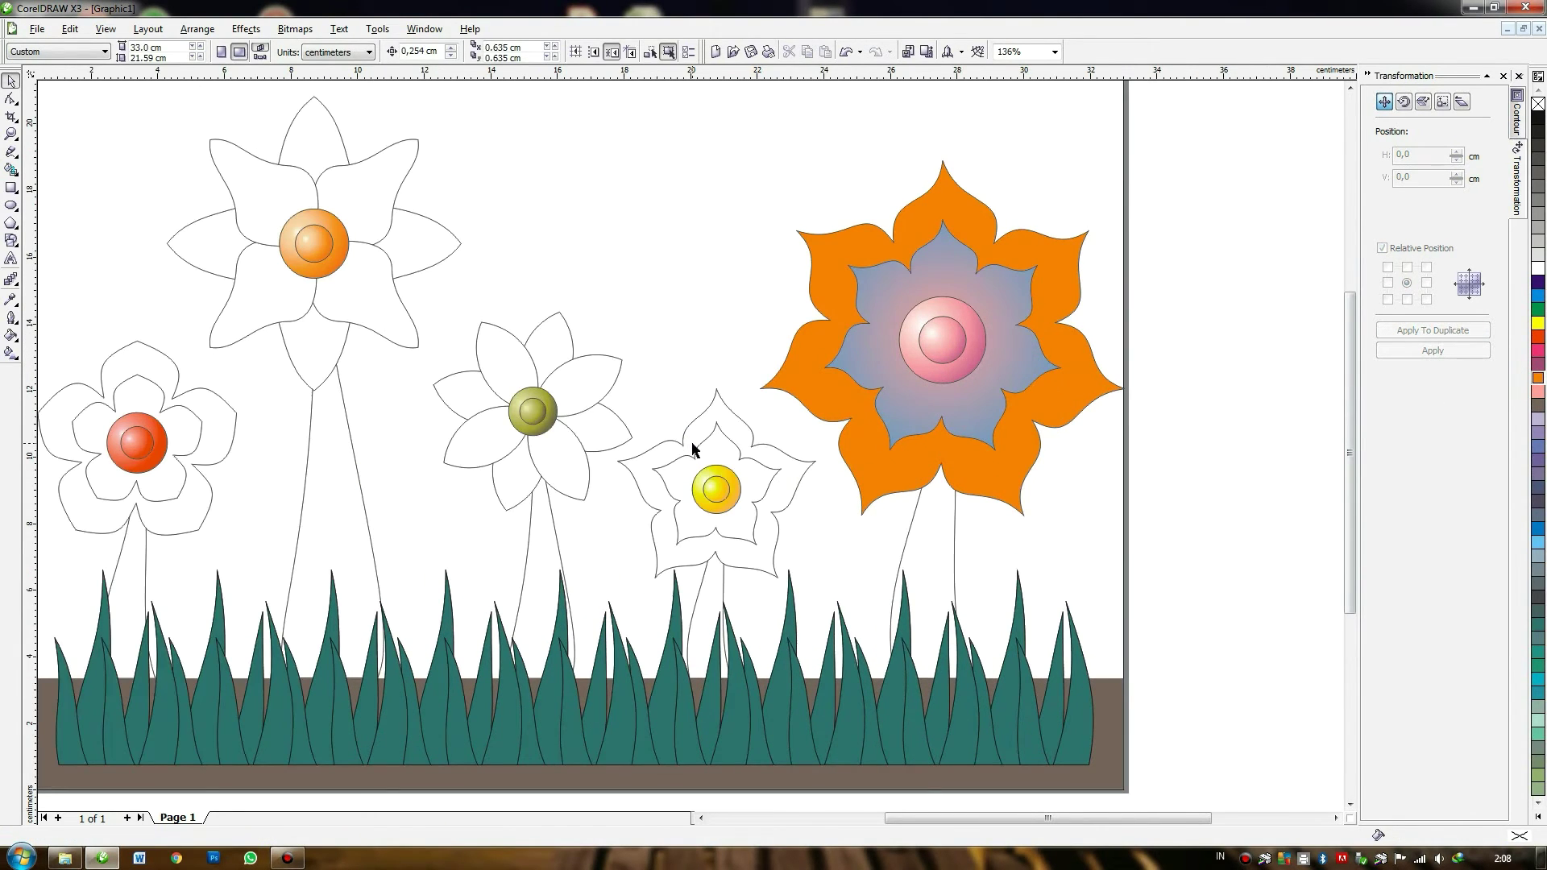
pyautogui.click(931, 571)
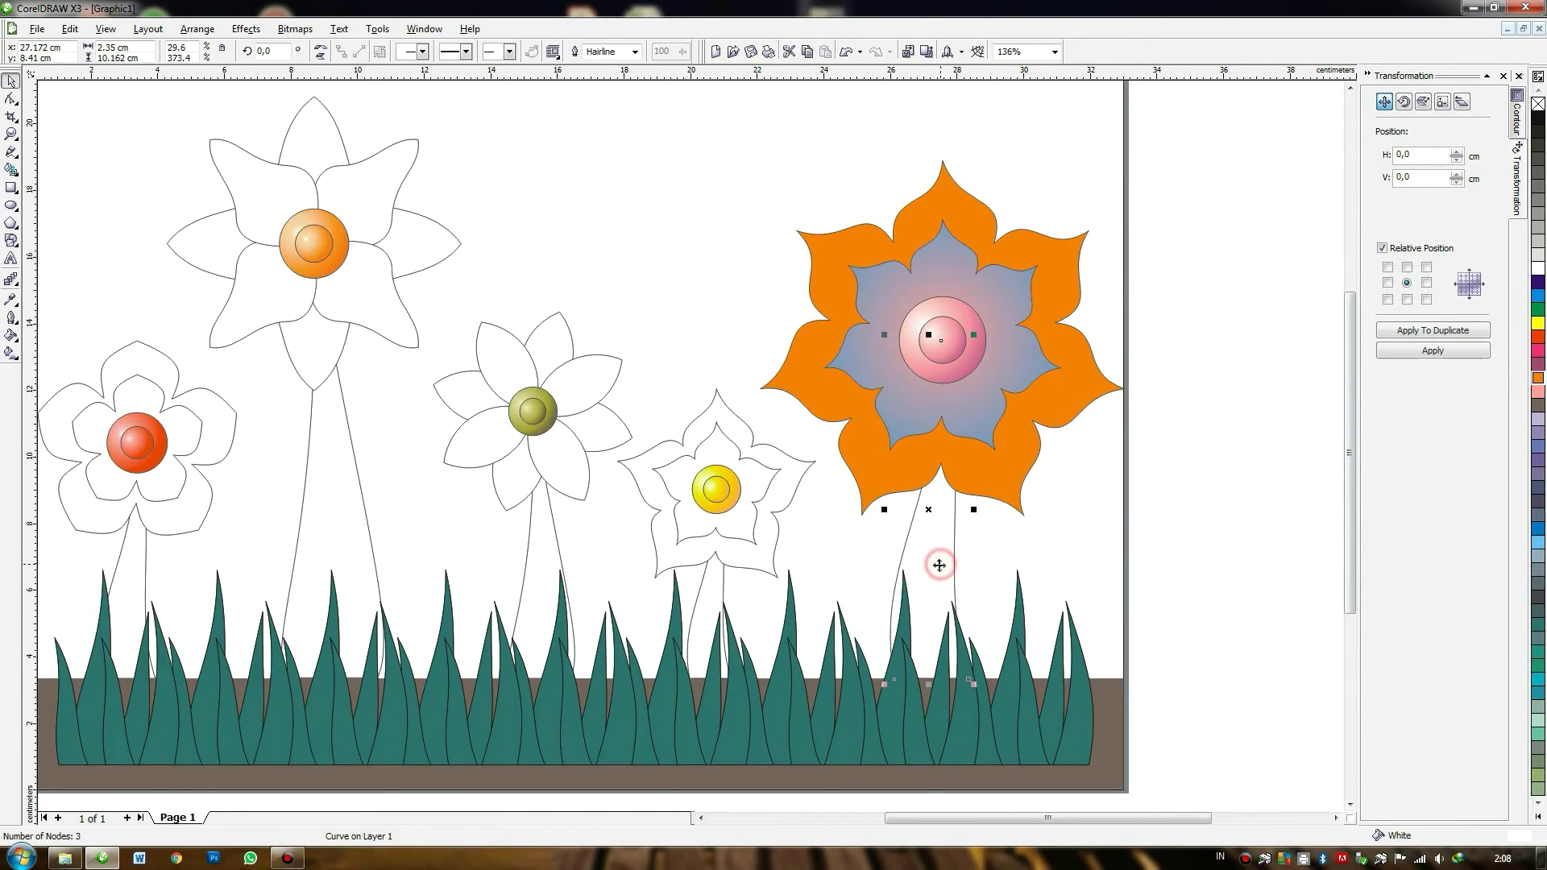
pyautogui.keyDown('shift'); pyautogui.click(712, 587); pyautogui.keyUp('shift')
pyautogui.keyDown('shift'); pyautogui.click(545, 558); pyautogui.keyUp('shift')
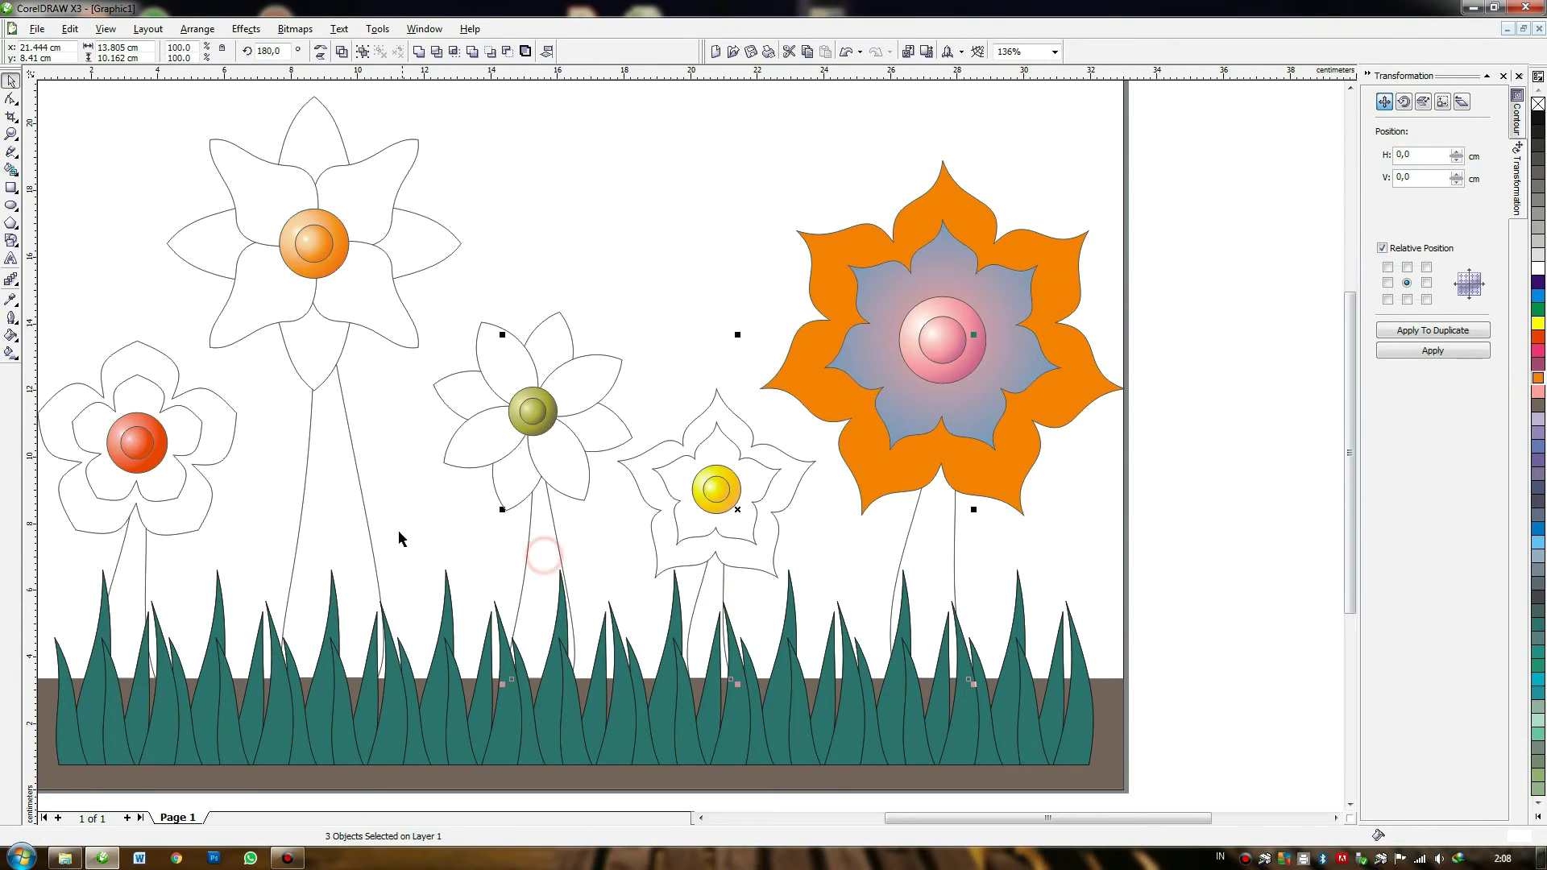
pyautogui.keyDown('shift'); pyautogui.click(339, 513); pyautogui.keyUp('shift')
pyautogui.keyDown('shift'); pyautogui.click(141, 562); pyautogui.keyUp('shift')
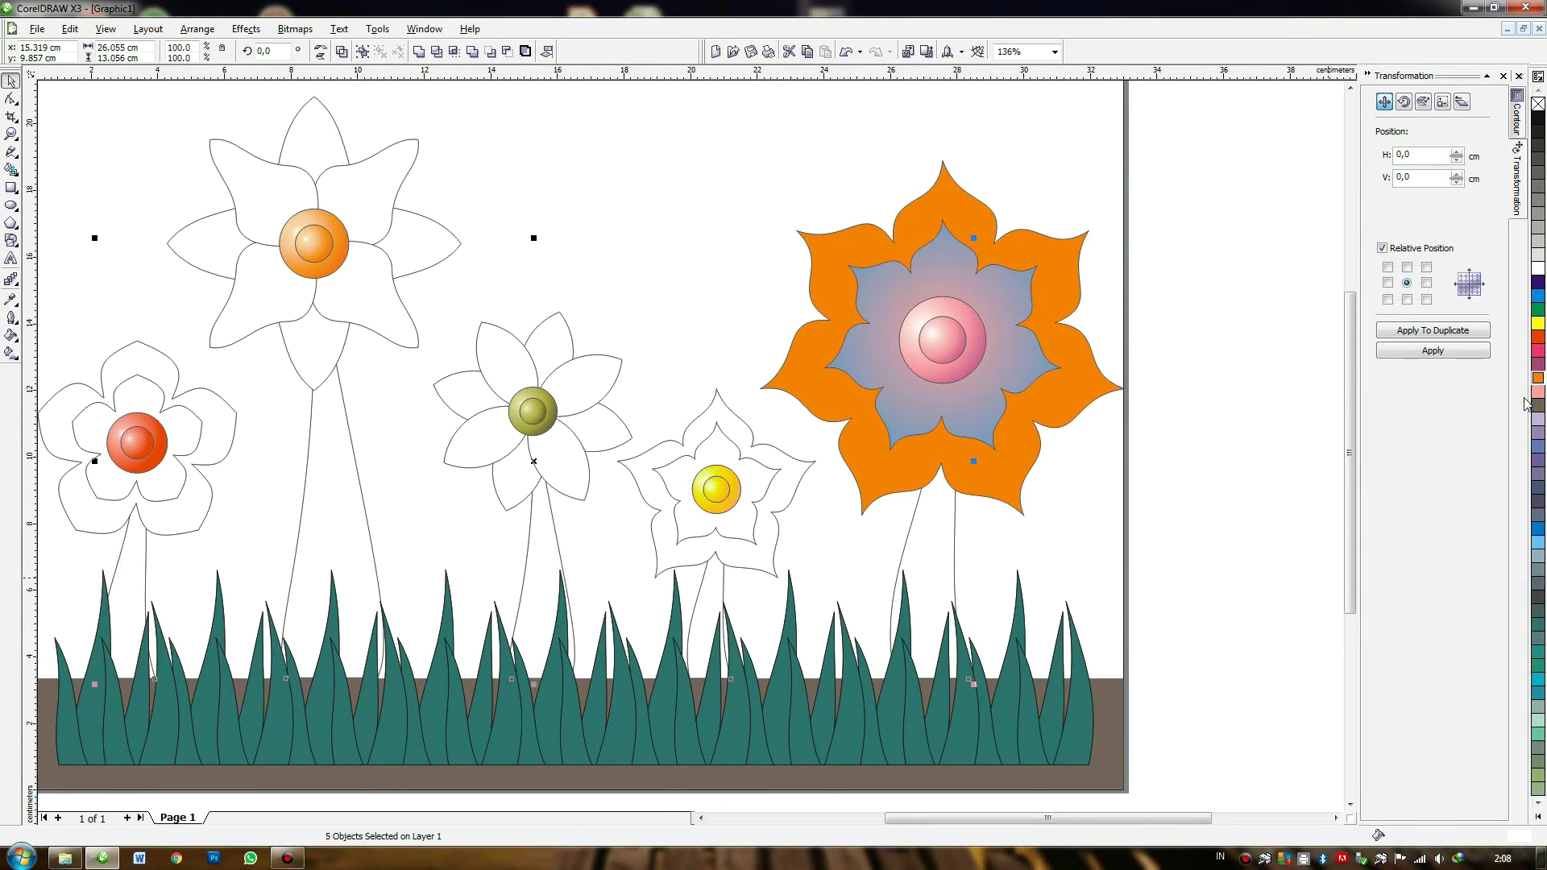
pyautogui.click(1538, 309)
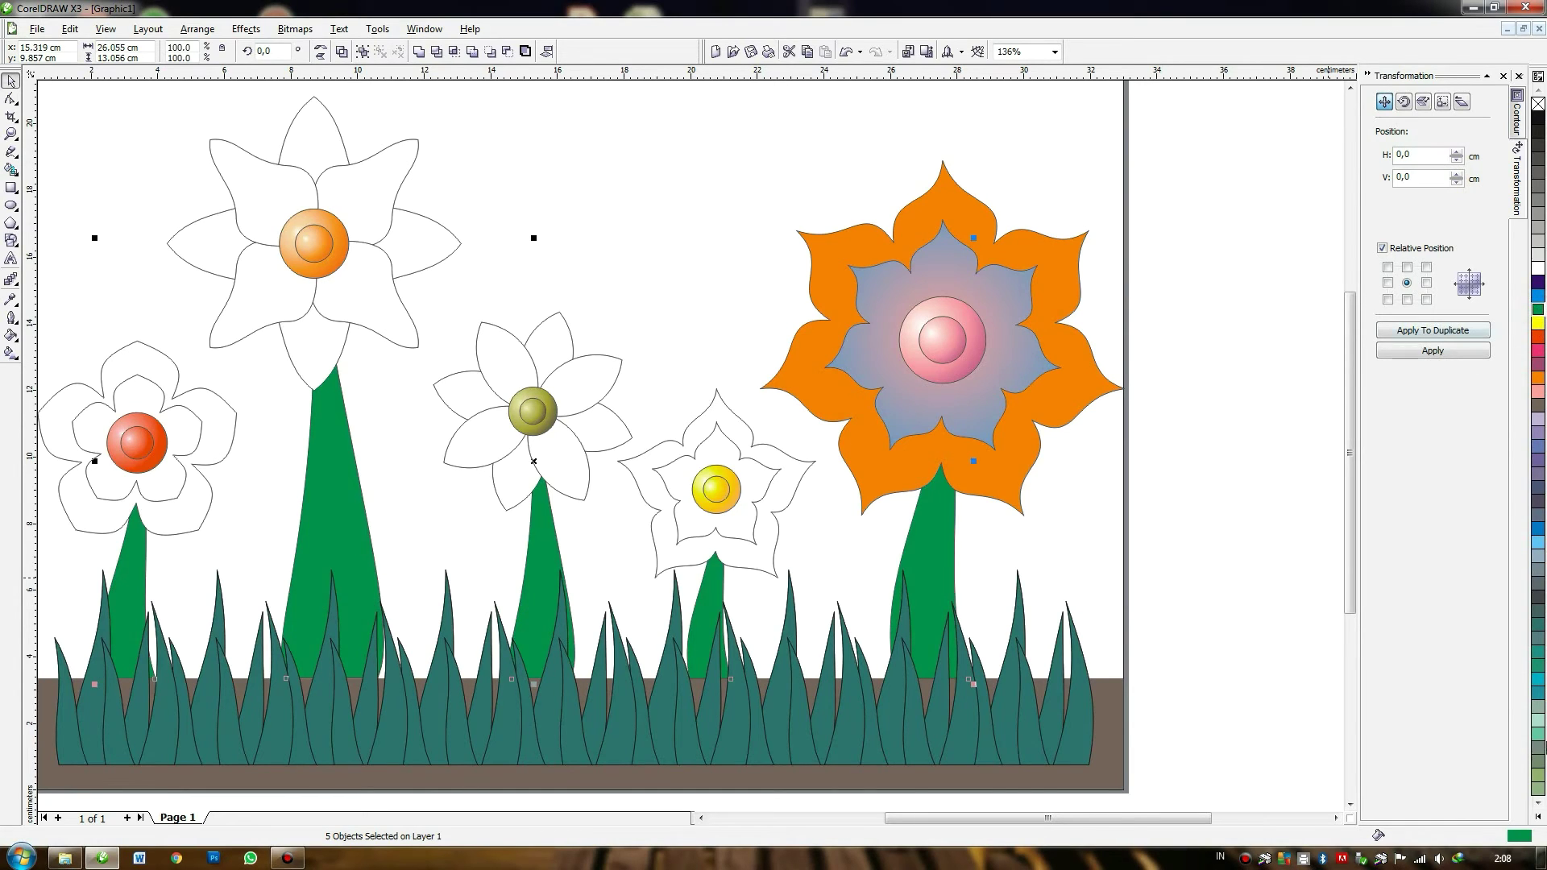
pyautogui.click(1538, 818)
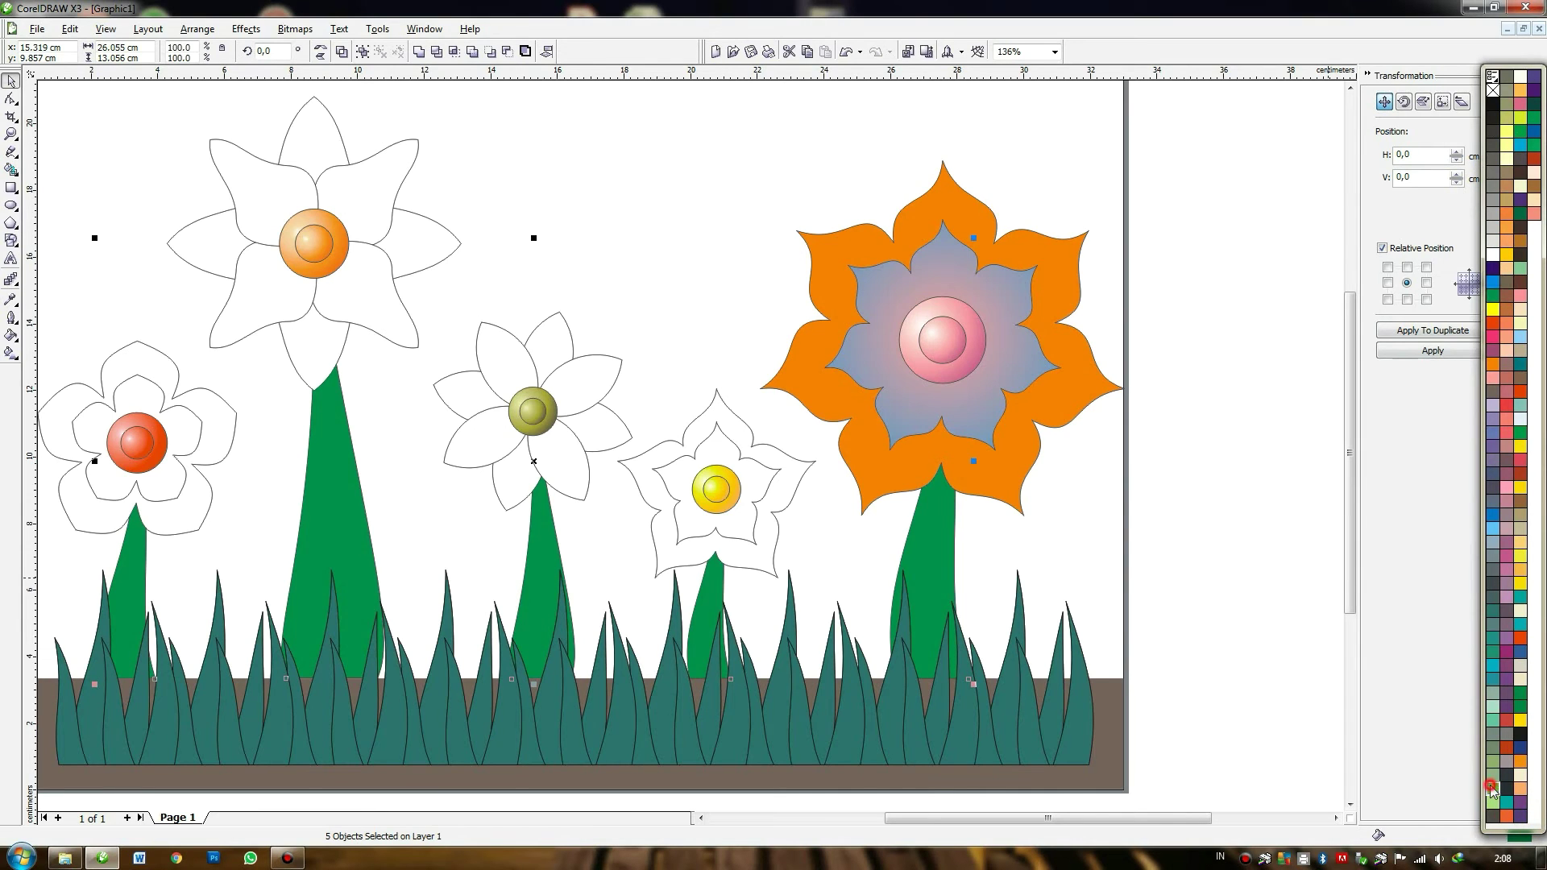
pyautogui.click(1493, 790)
pyautogui.click(1238, 525)
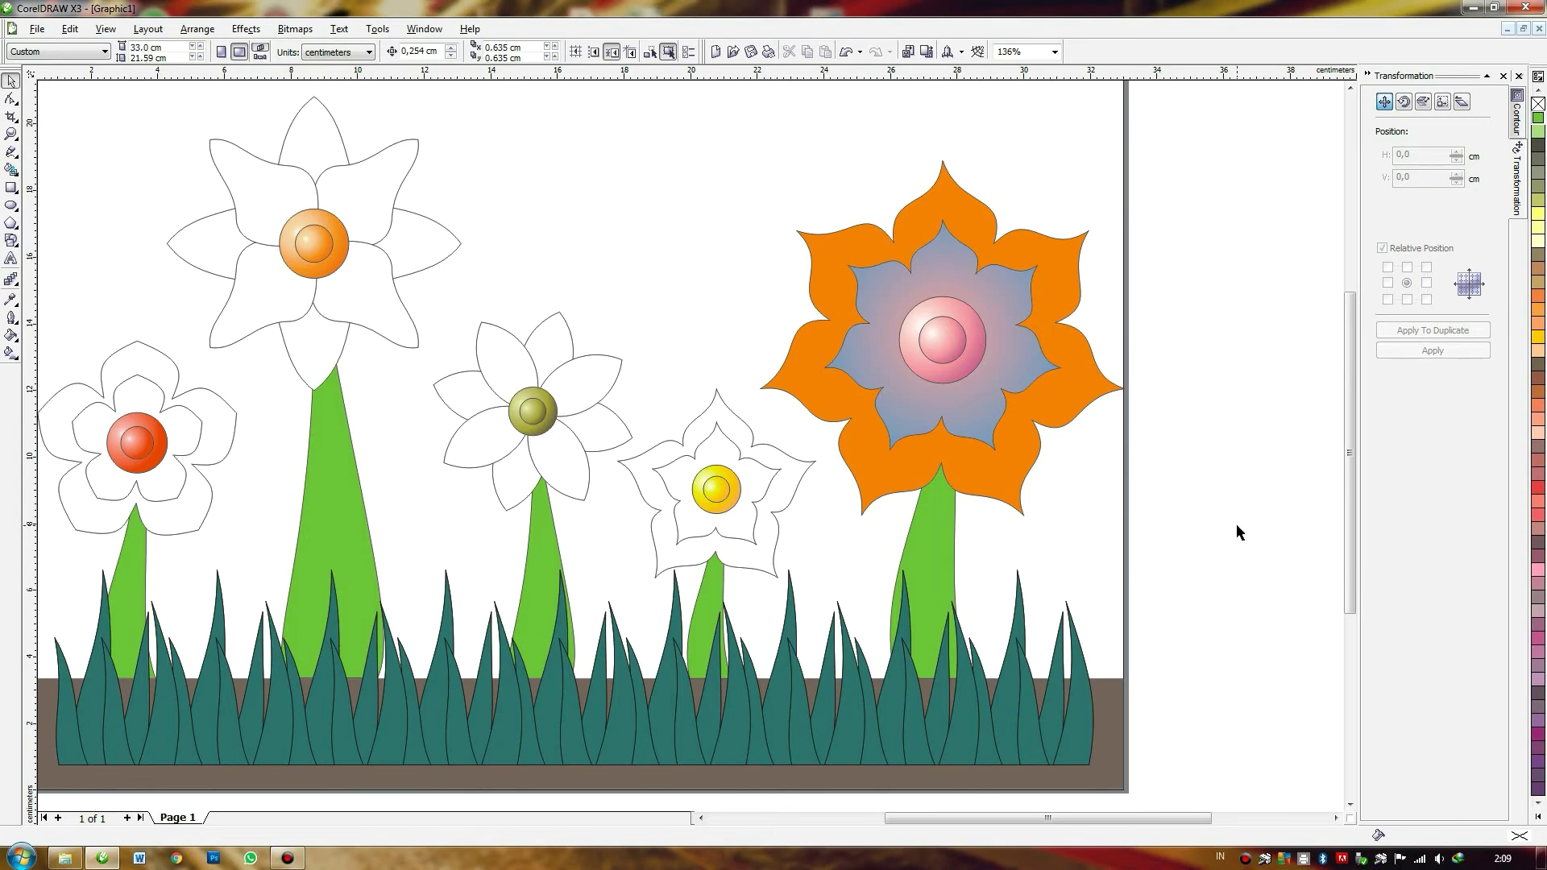
# Fill the front group of four petals on the middle flower with the radial fountain fill preset Circular - Green 02.
pyautogui.moveTo(580, 385); pyautogui.dragTo(680, 258)
pyautogui.hotkey('ctrl', 'z')
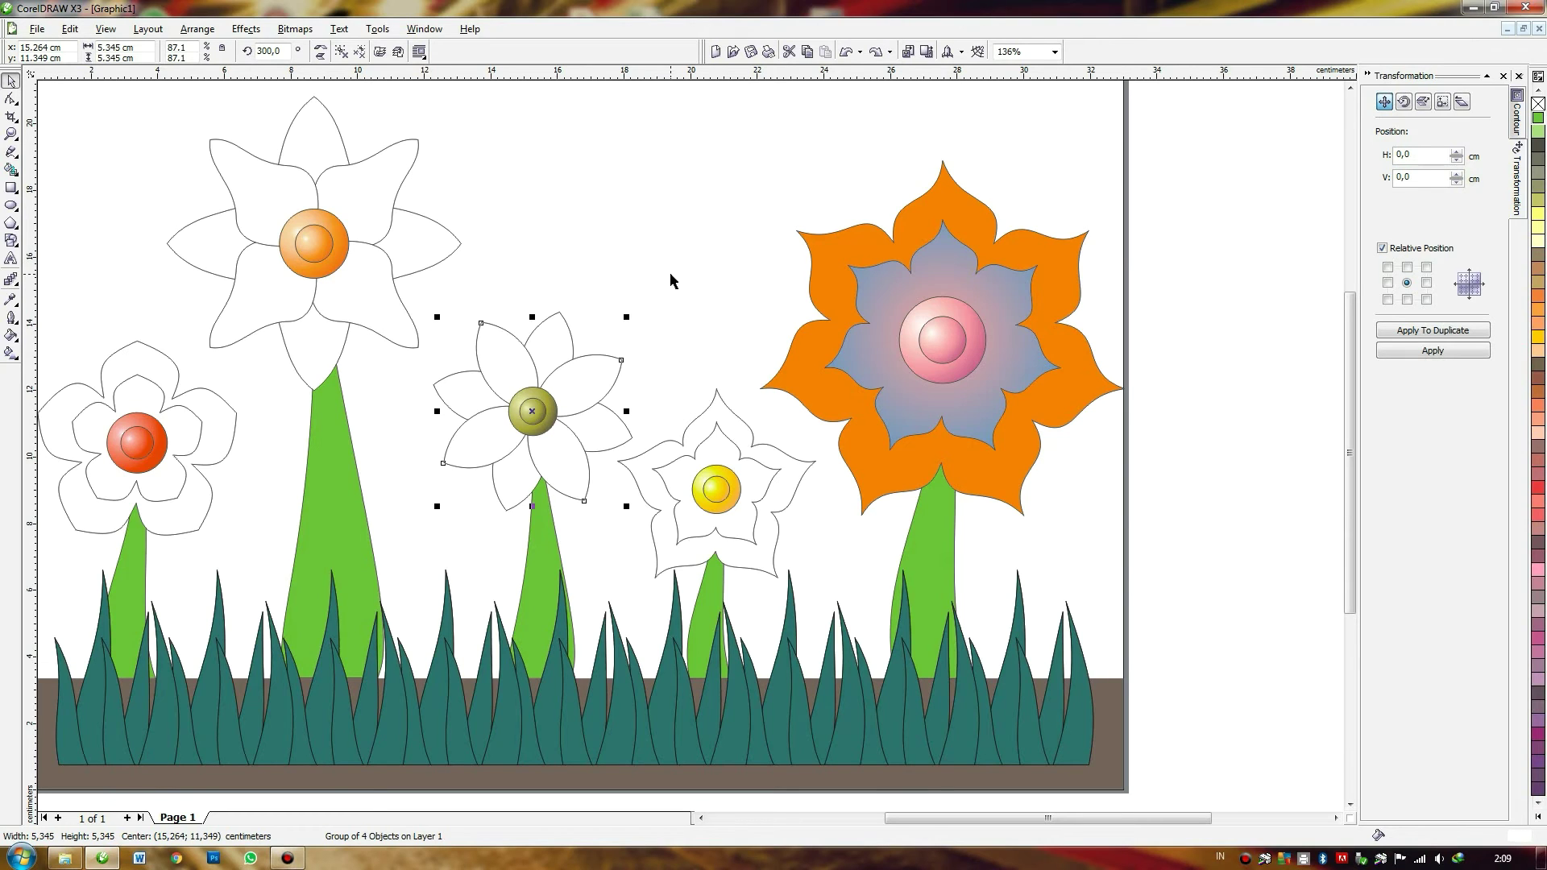
pyautogui.press('F11')
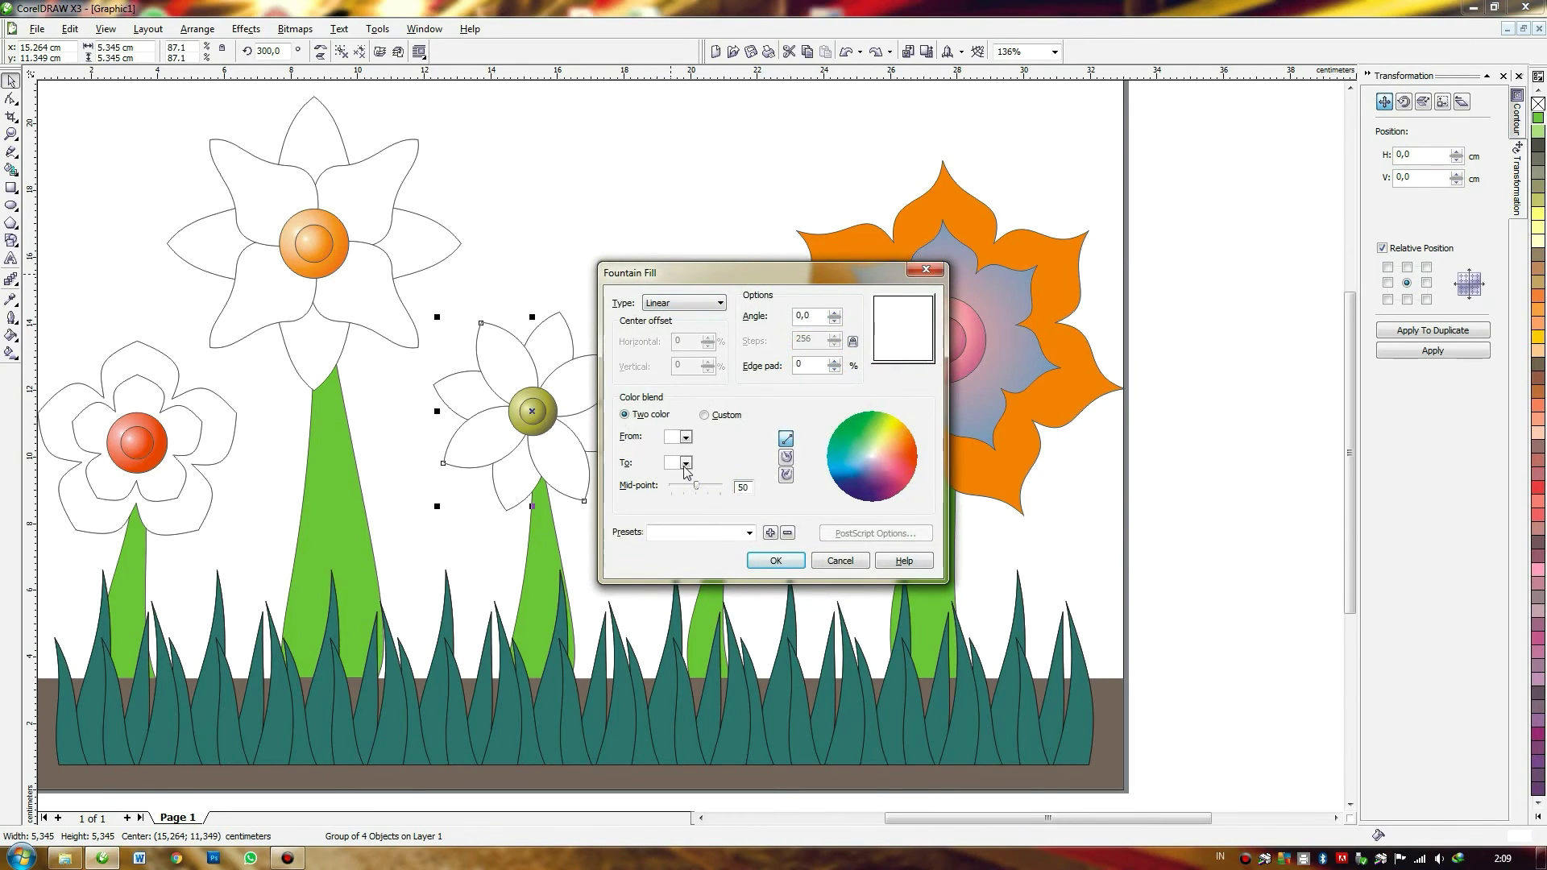
pyautogui.click(703, 532)
pyautogui.press('Down')
pyautogui.press('Down')
pyautogui.press('Down')
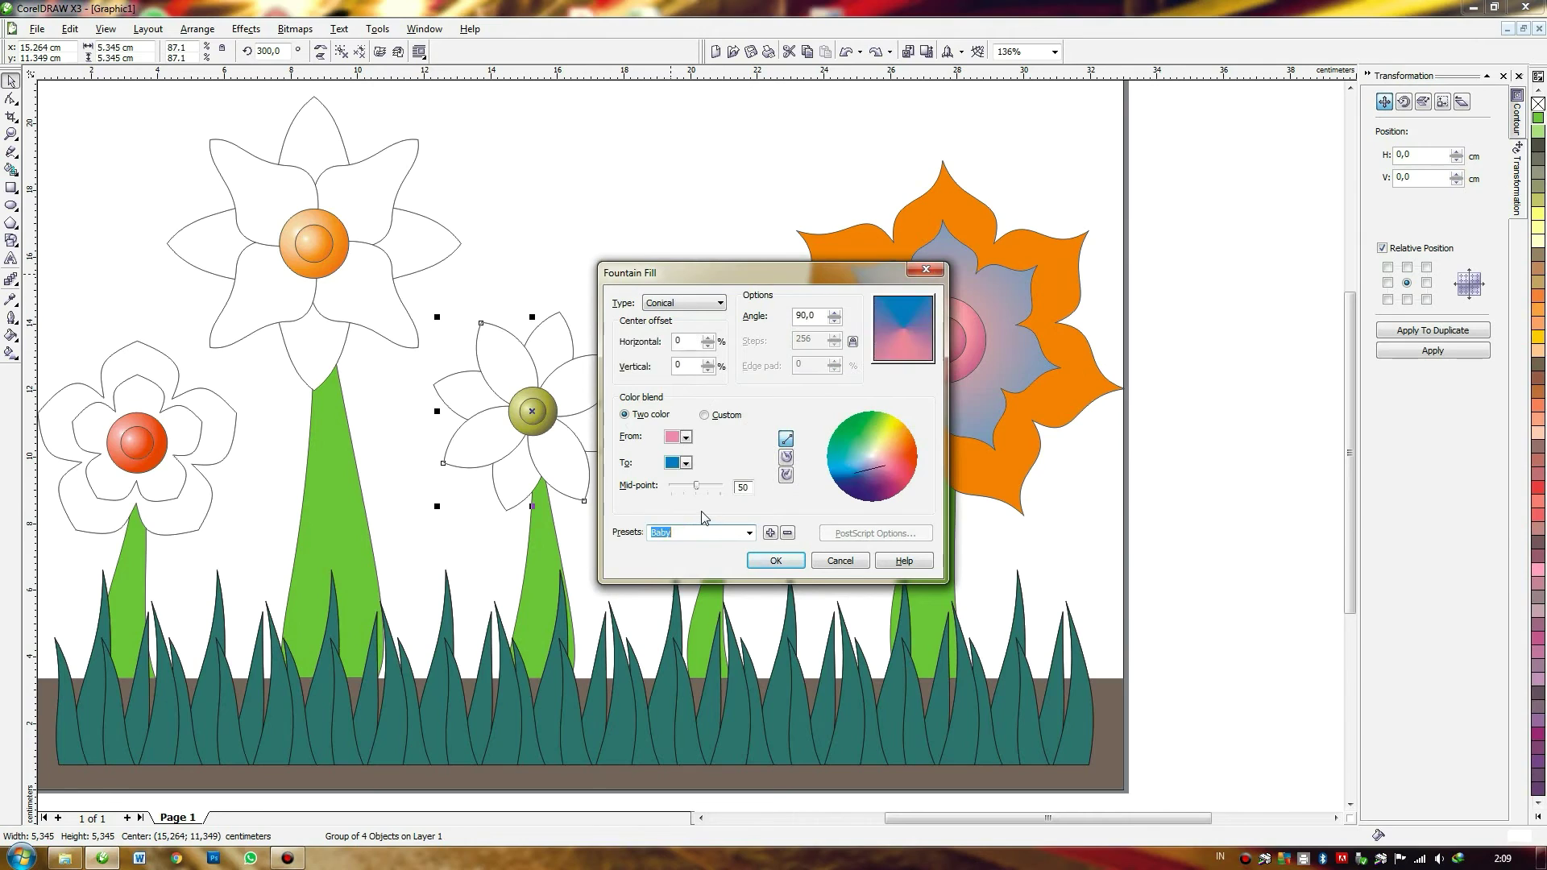
pyautogui.press('Down')
pyautogui.press('Down')
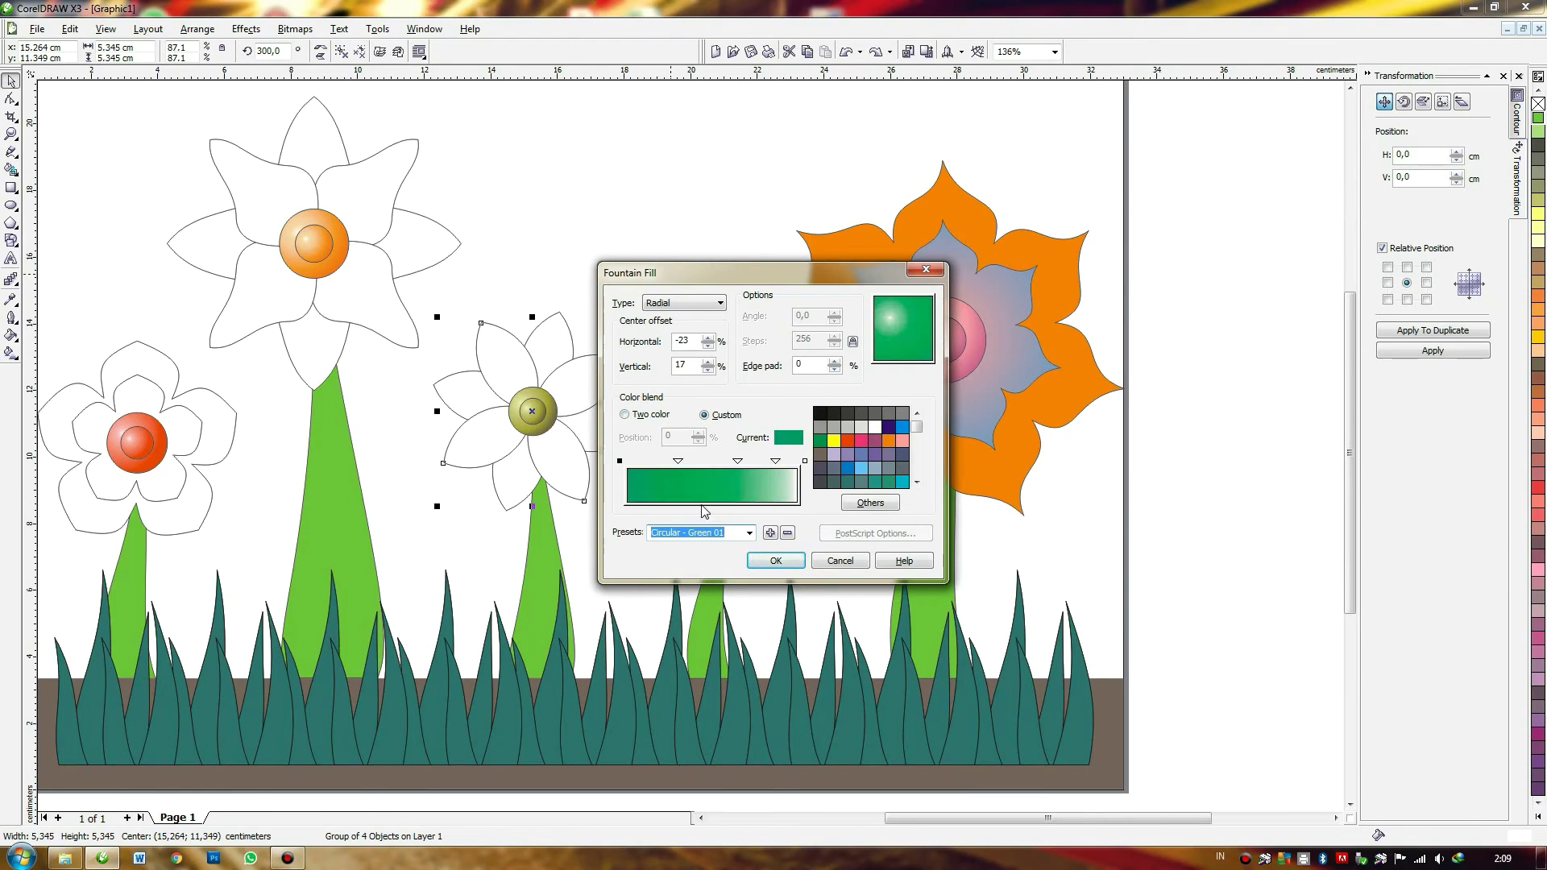
pyautogui.press('Down')
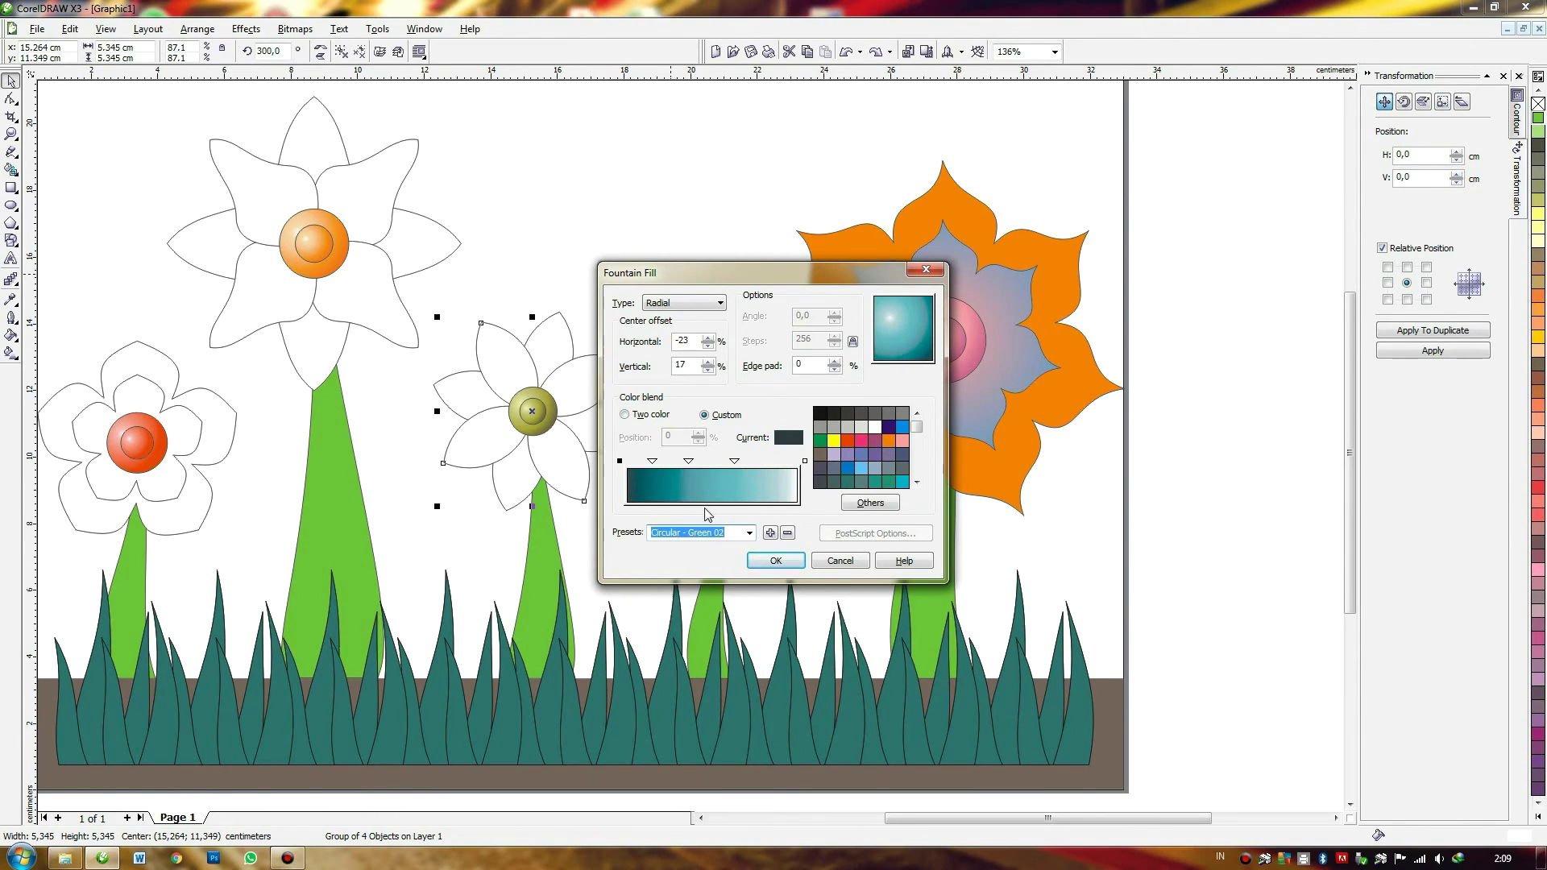
pyautogui.click(775, 560)
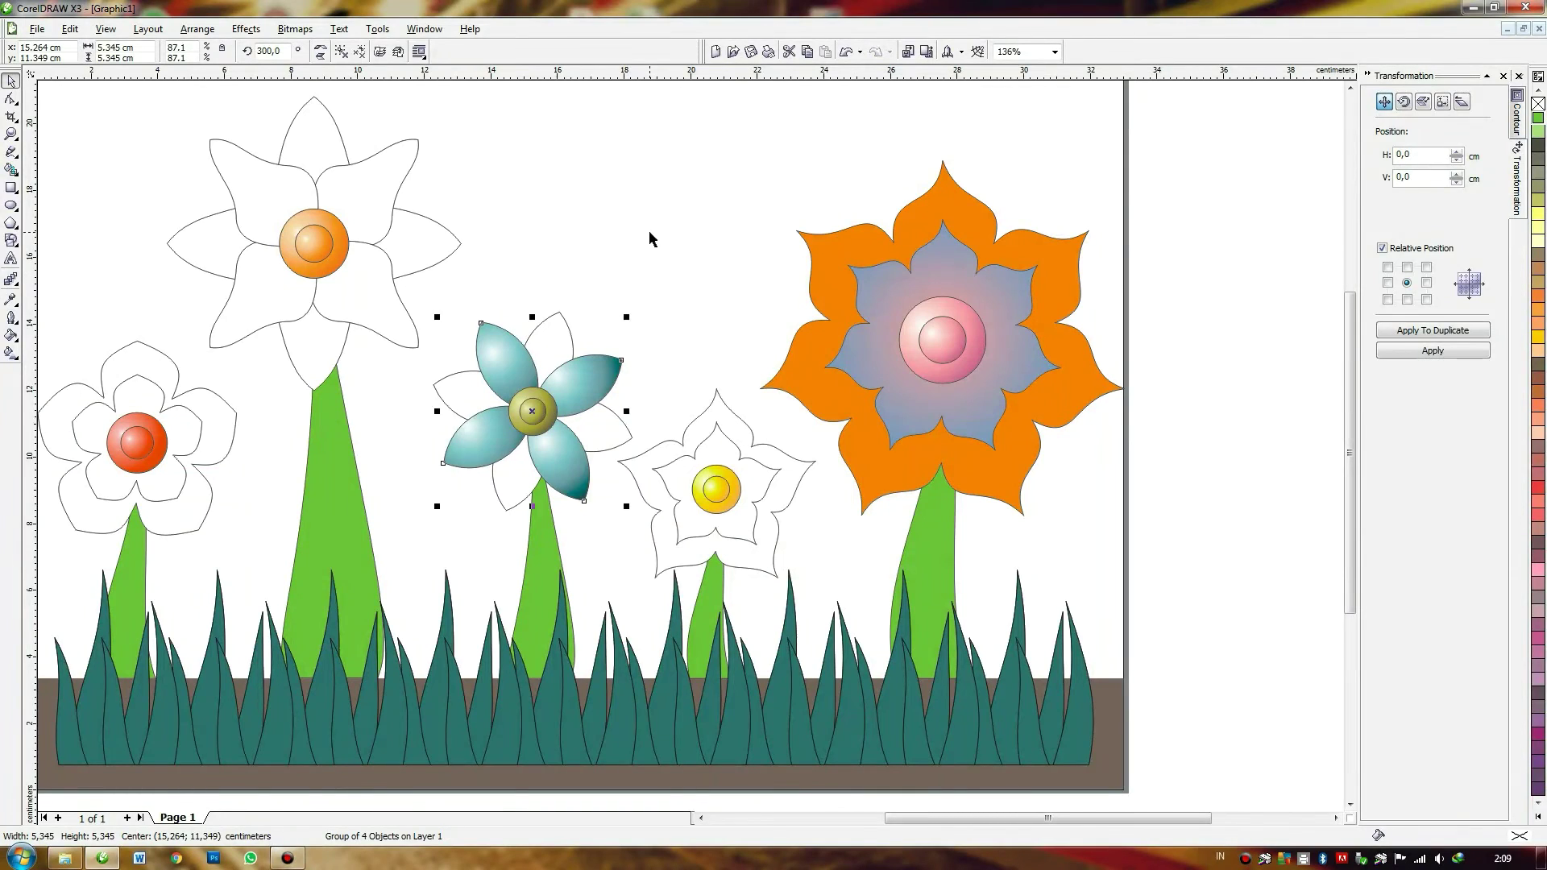
# Fill the rear group of four petals on the middle flower with a pink radial fountain fill preset.
pyautogui.click(649, 232)
pyautogui.click(565, 328)
pyautogui.press('F11')
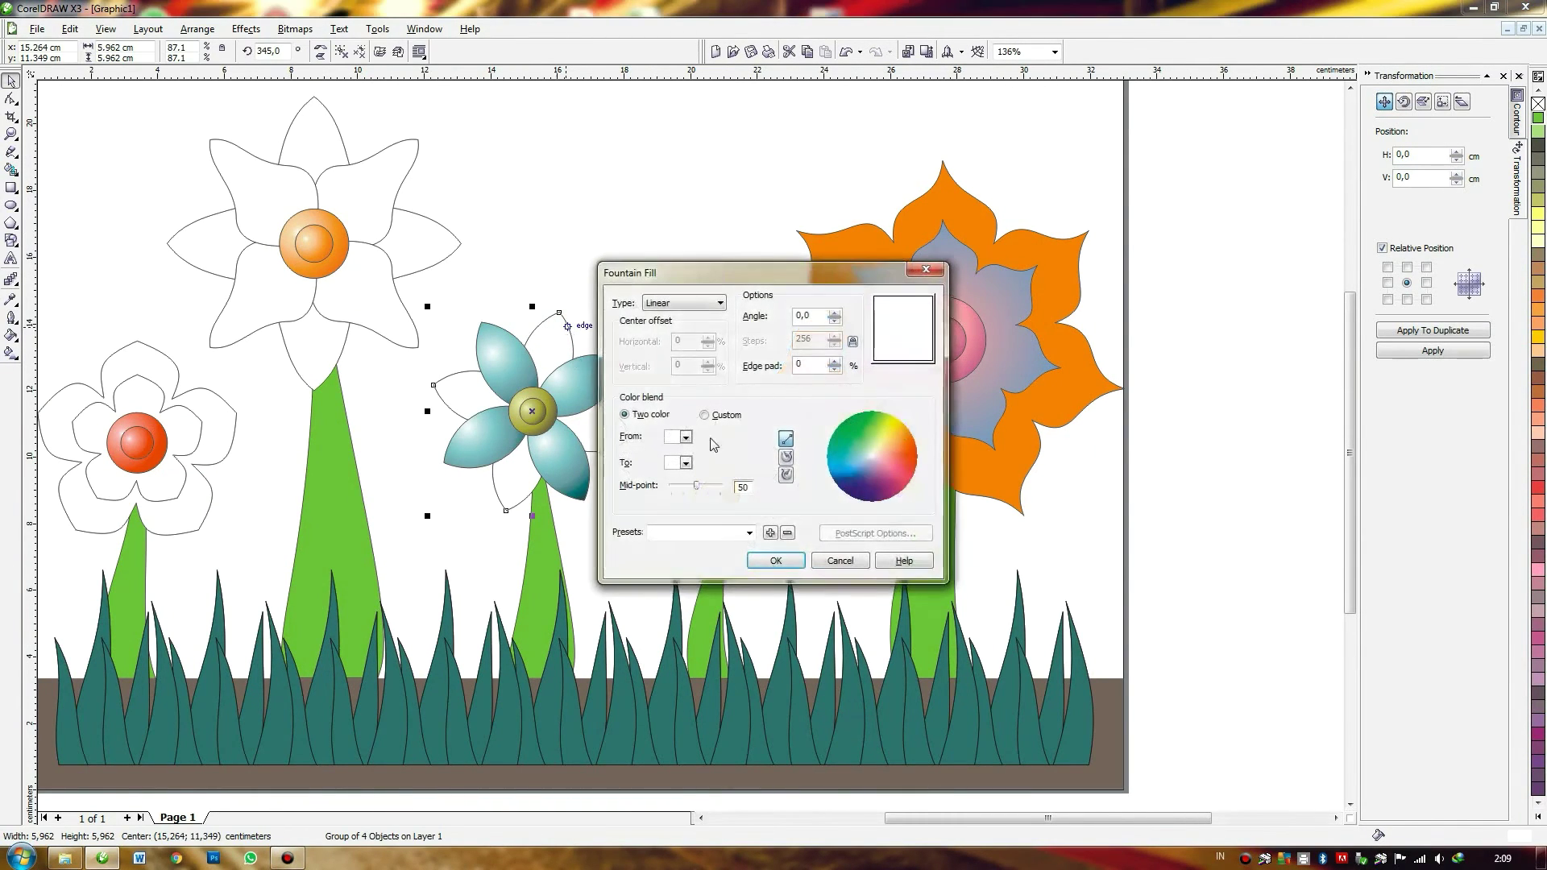
pyautogui.click(695, 532)
pyautogui.scroll(-2, 750, 534)
pyautogui.scroll(-3, 750, 533)
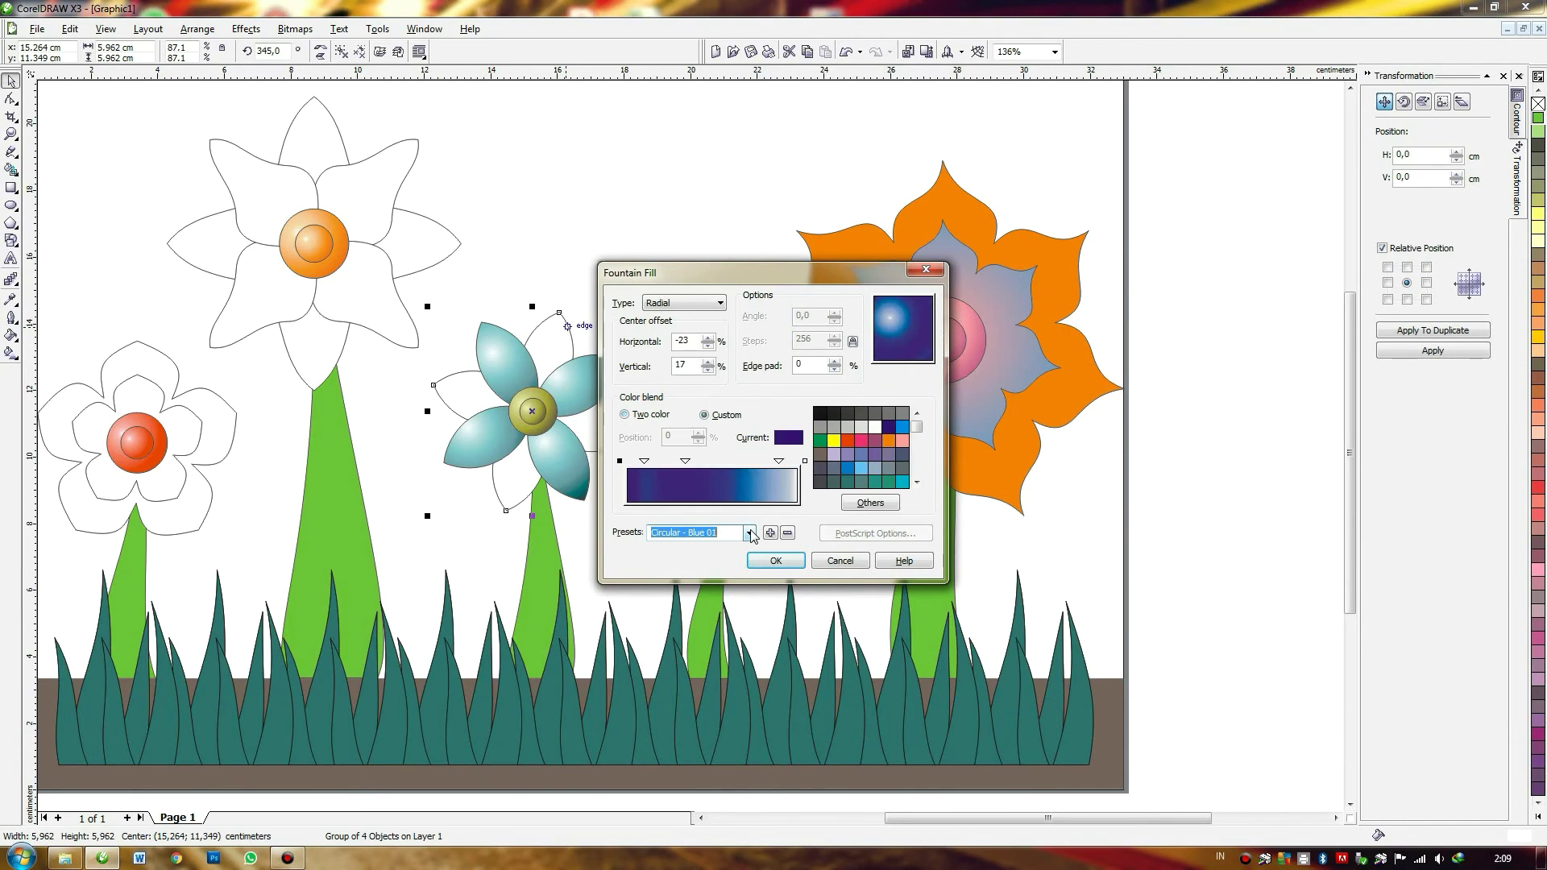
pyautogui.scroll(-3, 750, 533)
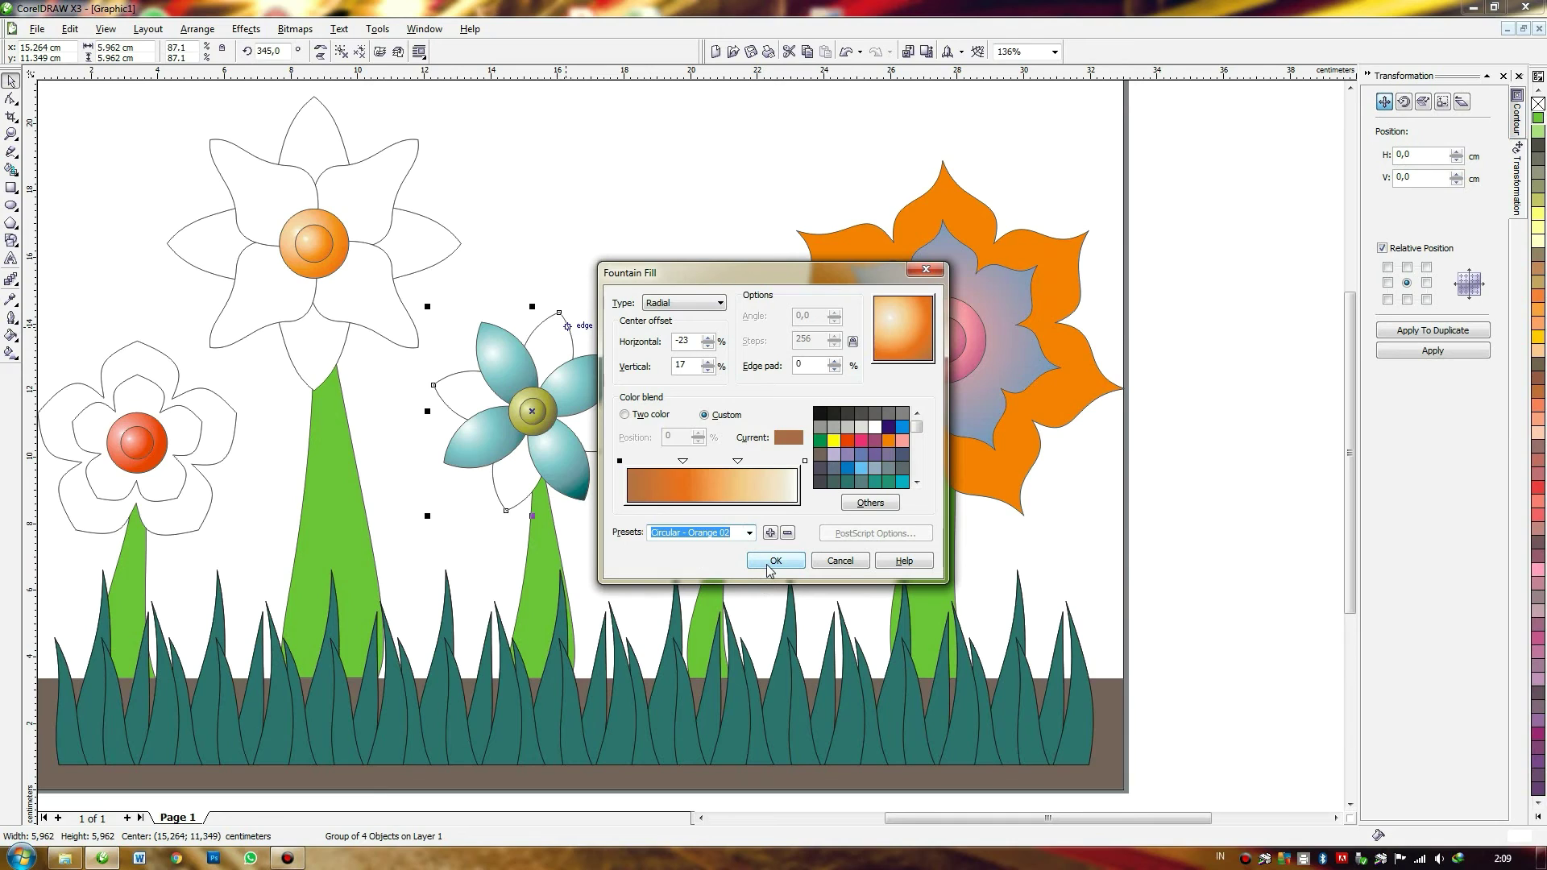
pyautogui.scroll(-1, 769, 569)
pyautogui.click(770, 562)
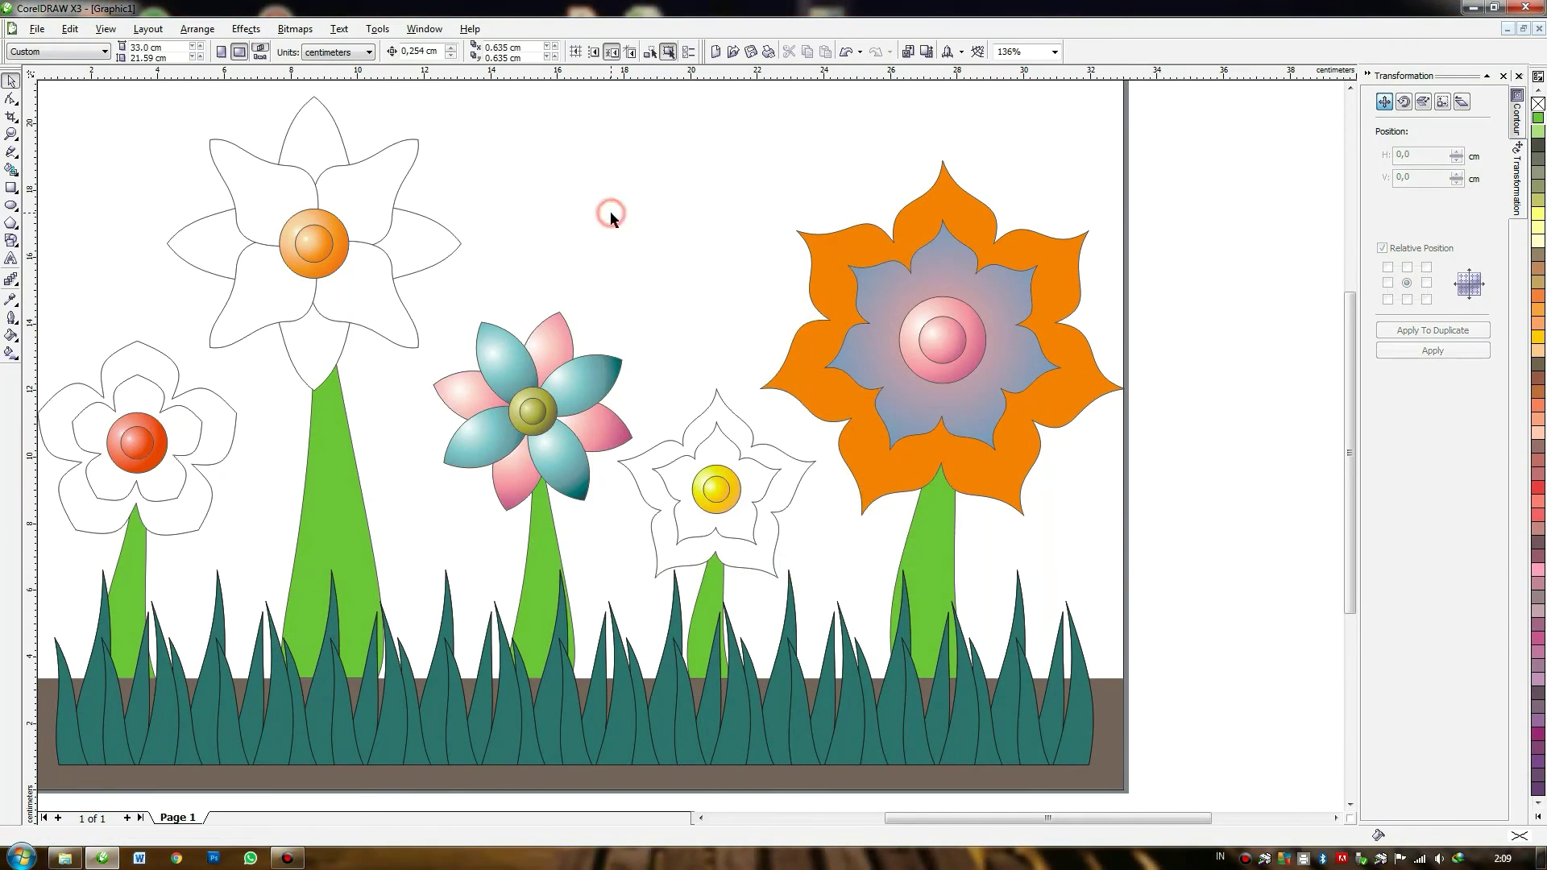
# Try a violet-blue fountain fill preset on the inner petal shape of the small star-shaped flower, then undo it.
pyautogui.click(733, 448)
pyautogui.press('F11')
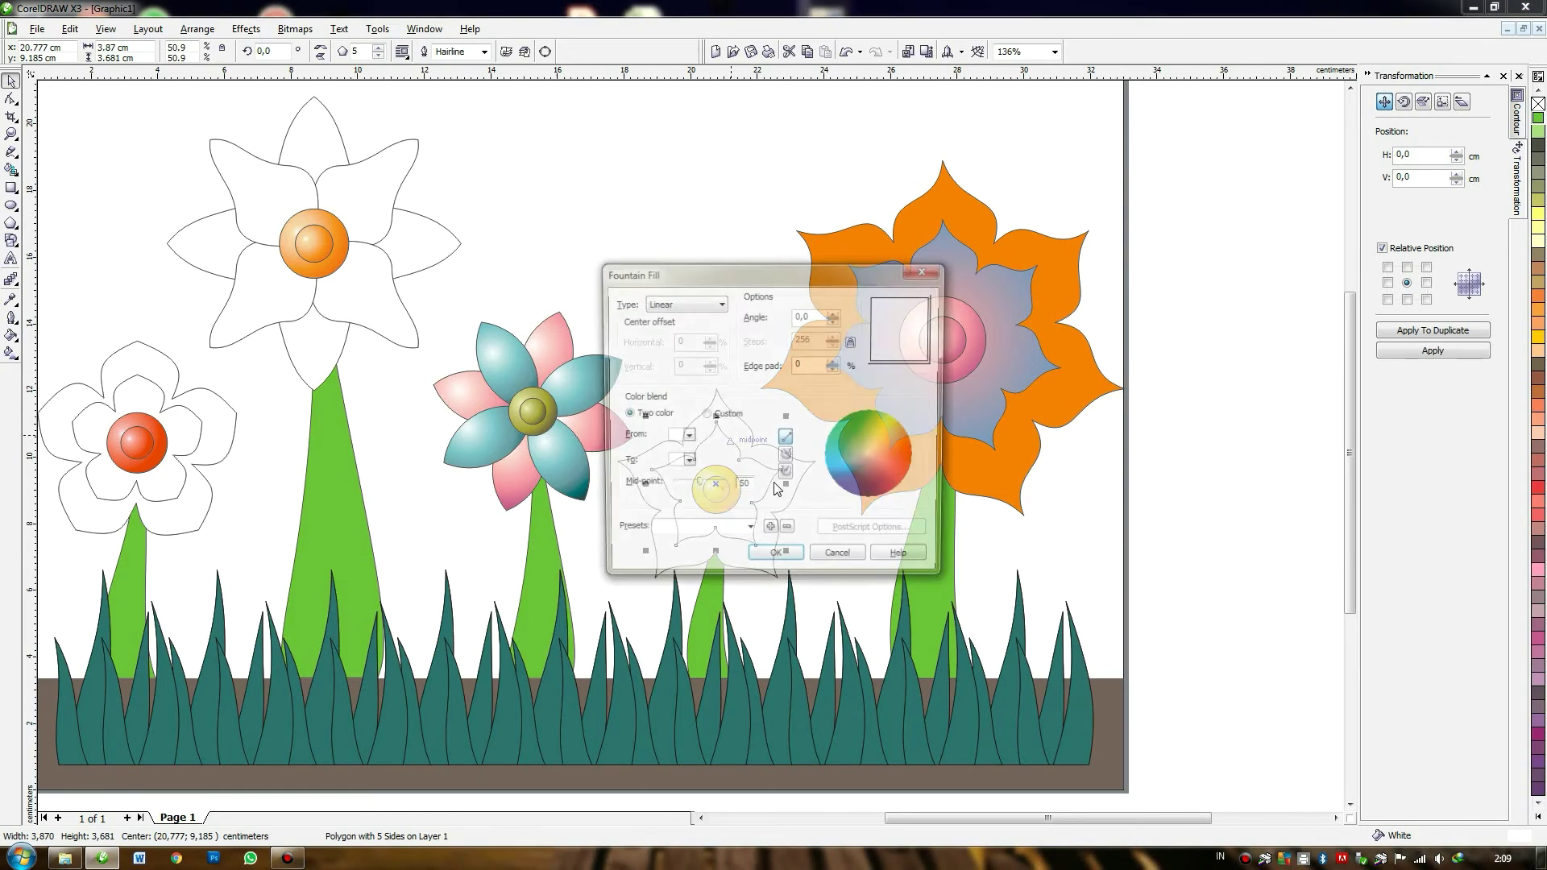
pyautogui.scroll(-1, 703, 529)
pyautogui.scroll(-1, 703, 530)
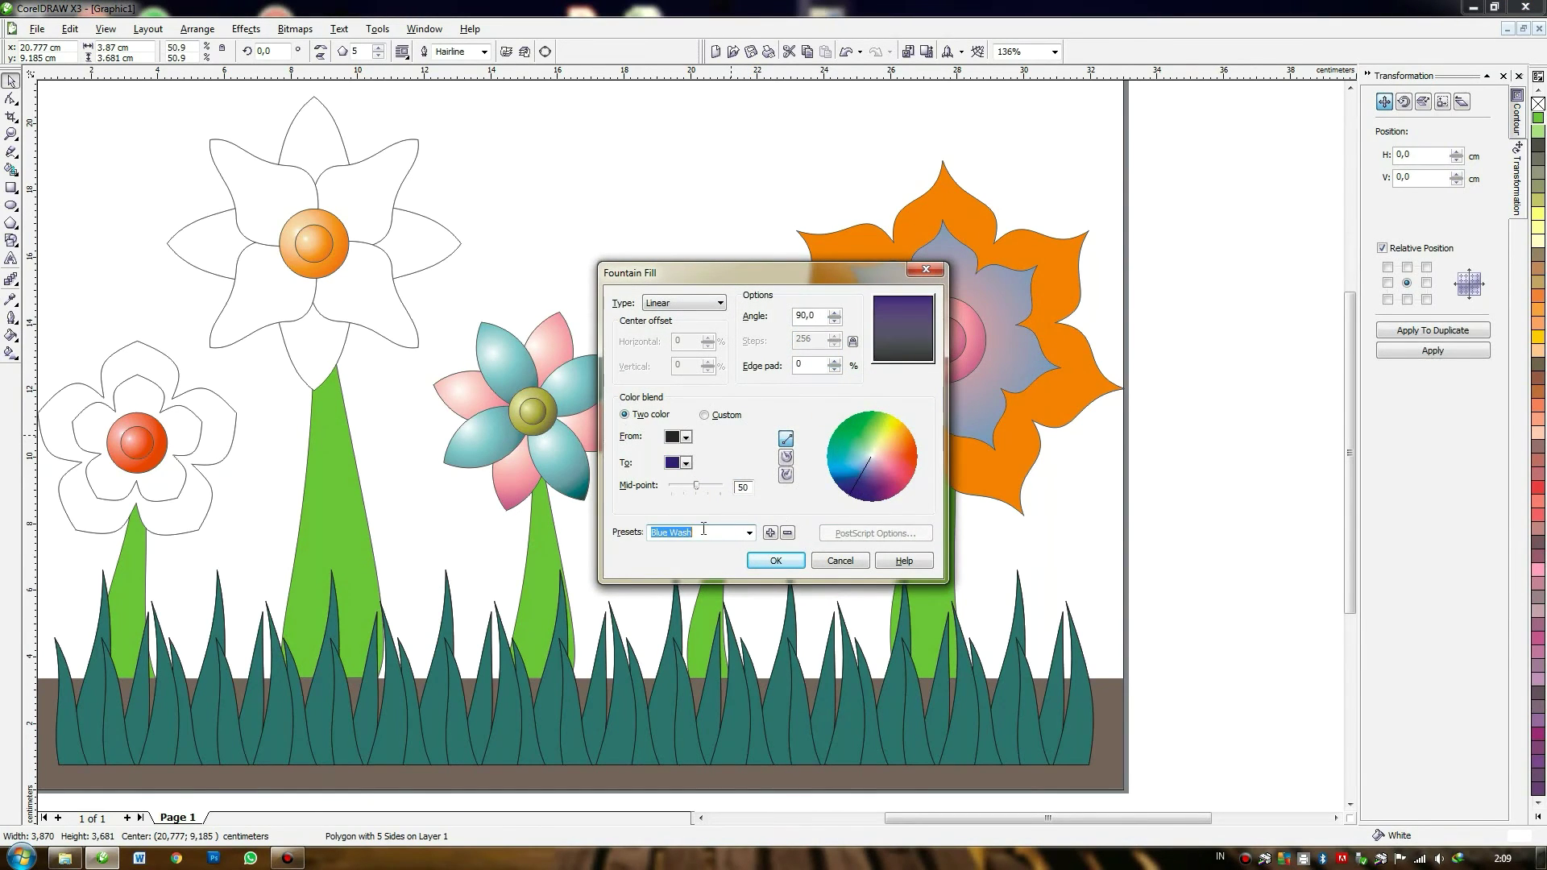
pyautogui.click(752, 564)
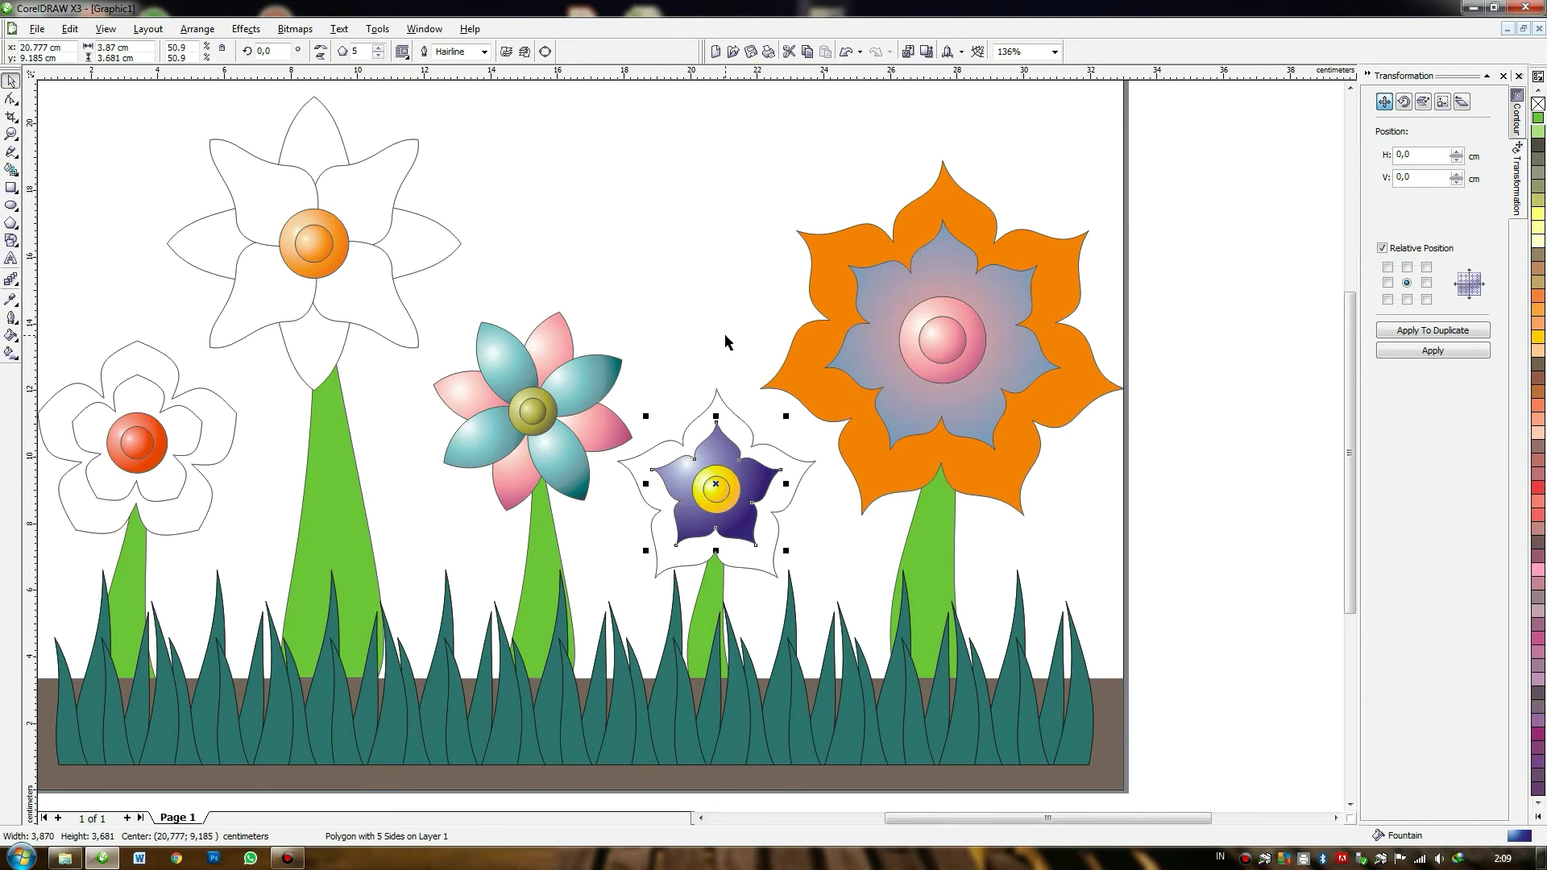
pyautogui.hotkey('ctrl', 'z')
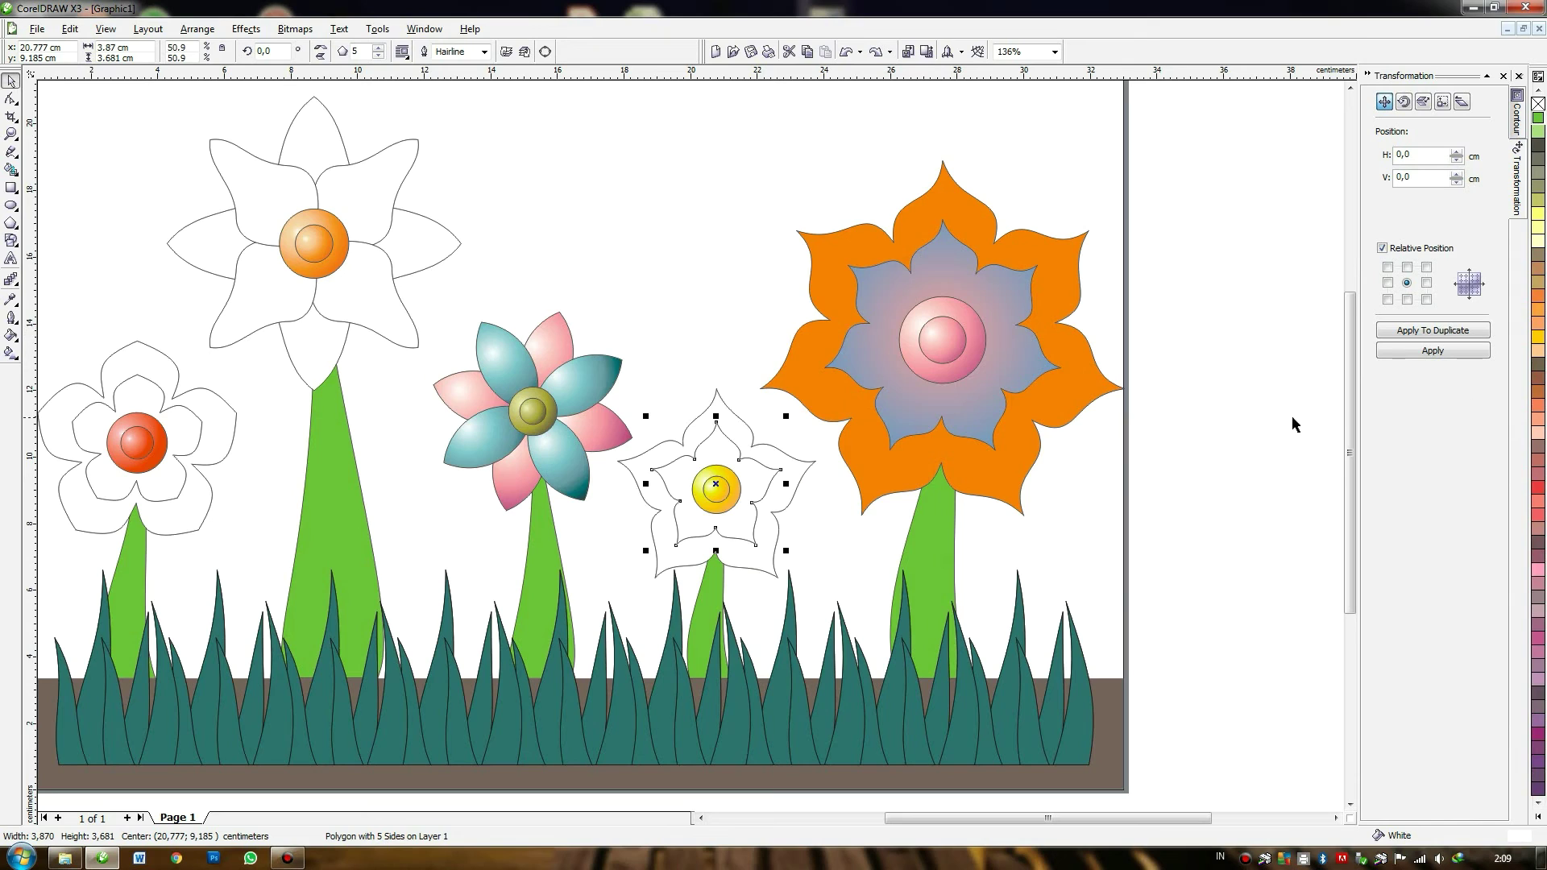
# Fill the inner petal shape of the small star-shaped flower with a two-colour radial fountain fill from dark violet to pink.
pyautogui.press('F11')
pyautogui.click(685, 436)
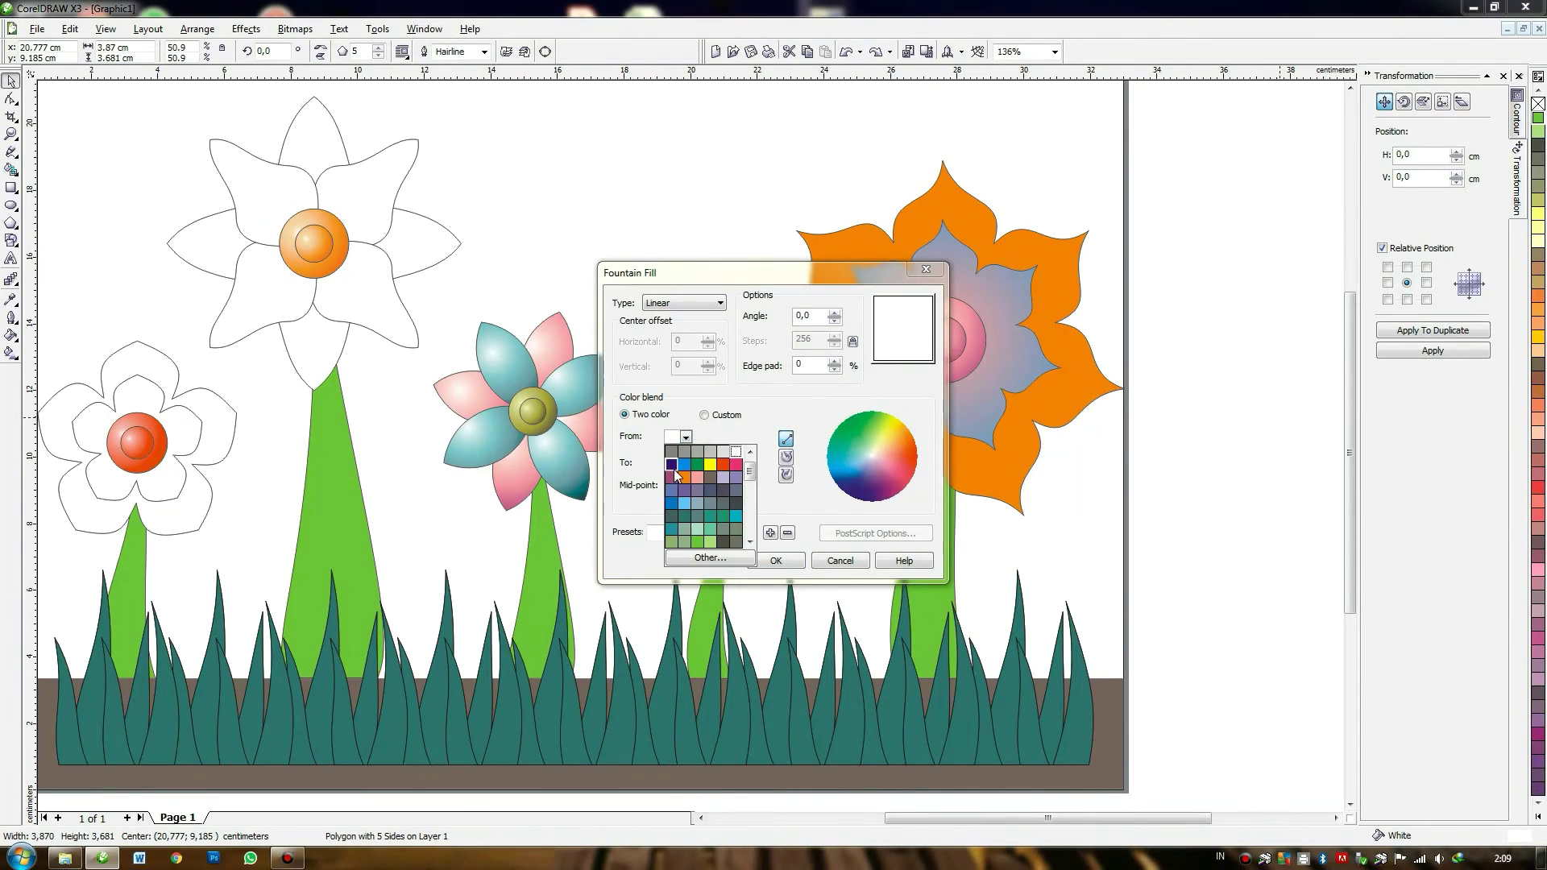
pyautogui.click(671, 465)
pyautogui.click(686, 463)
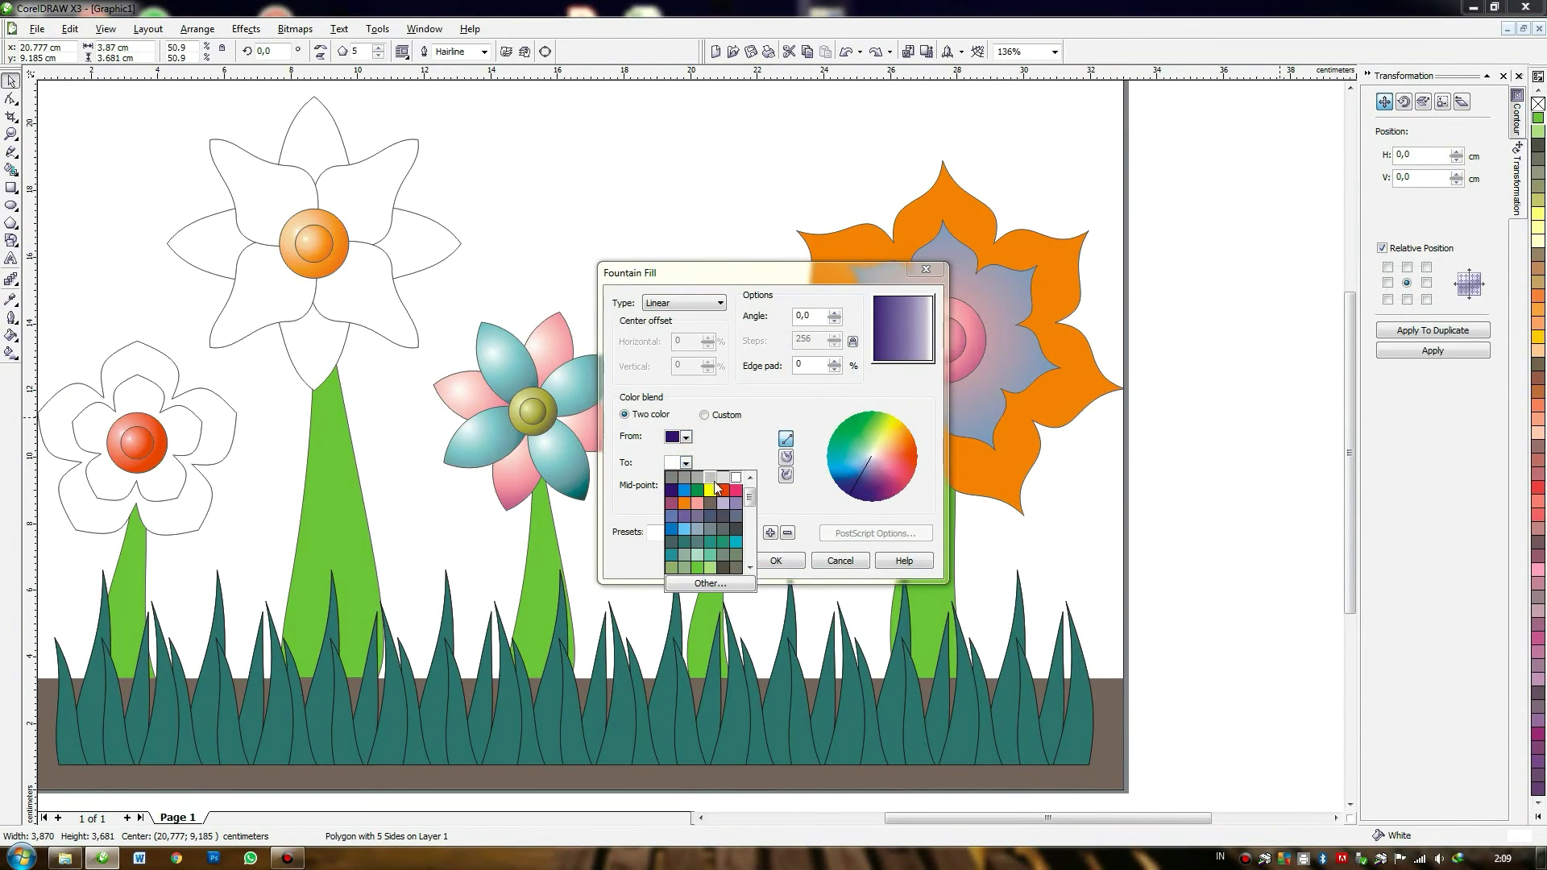
pyautogui.click(736, 488)
pyautogui.click(705, 305)
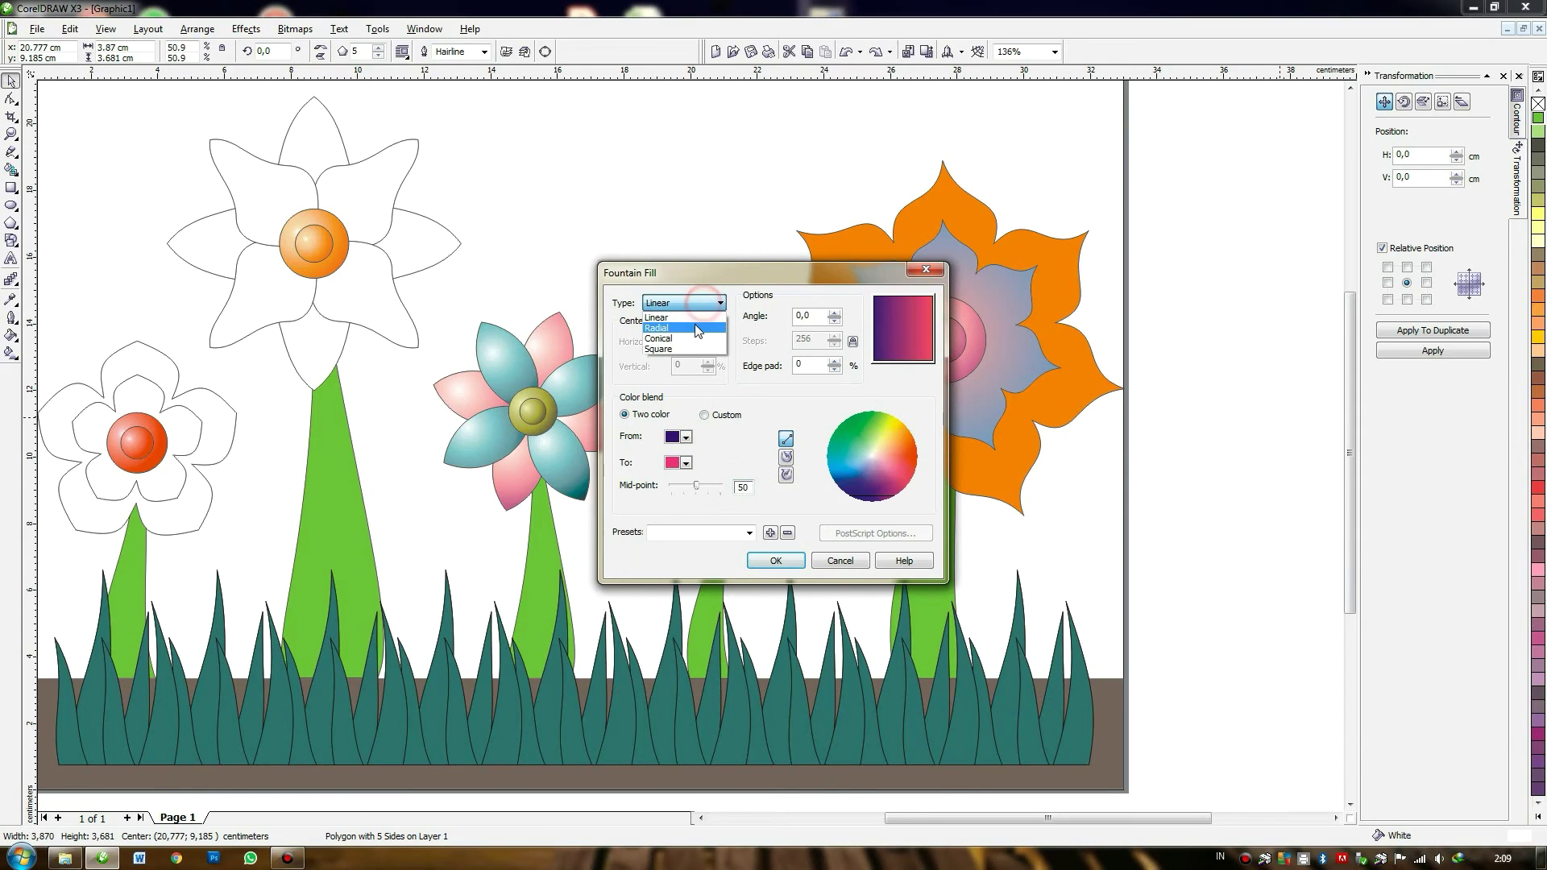
pyautogui.click(691, 324)
pyautogui.click(783, 560)
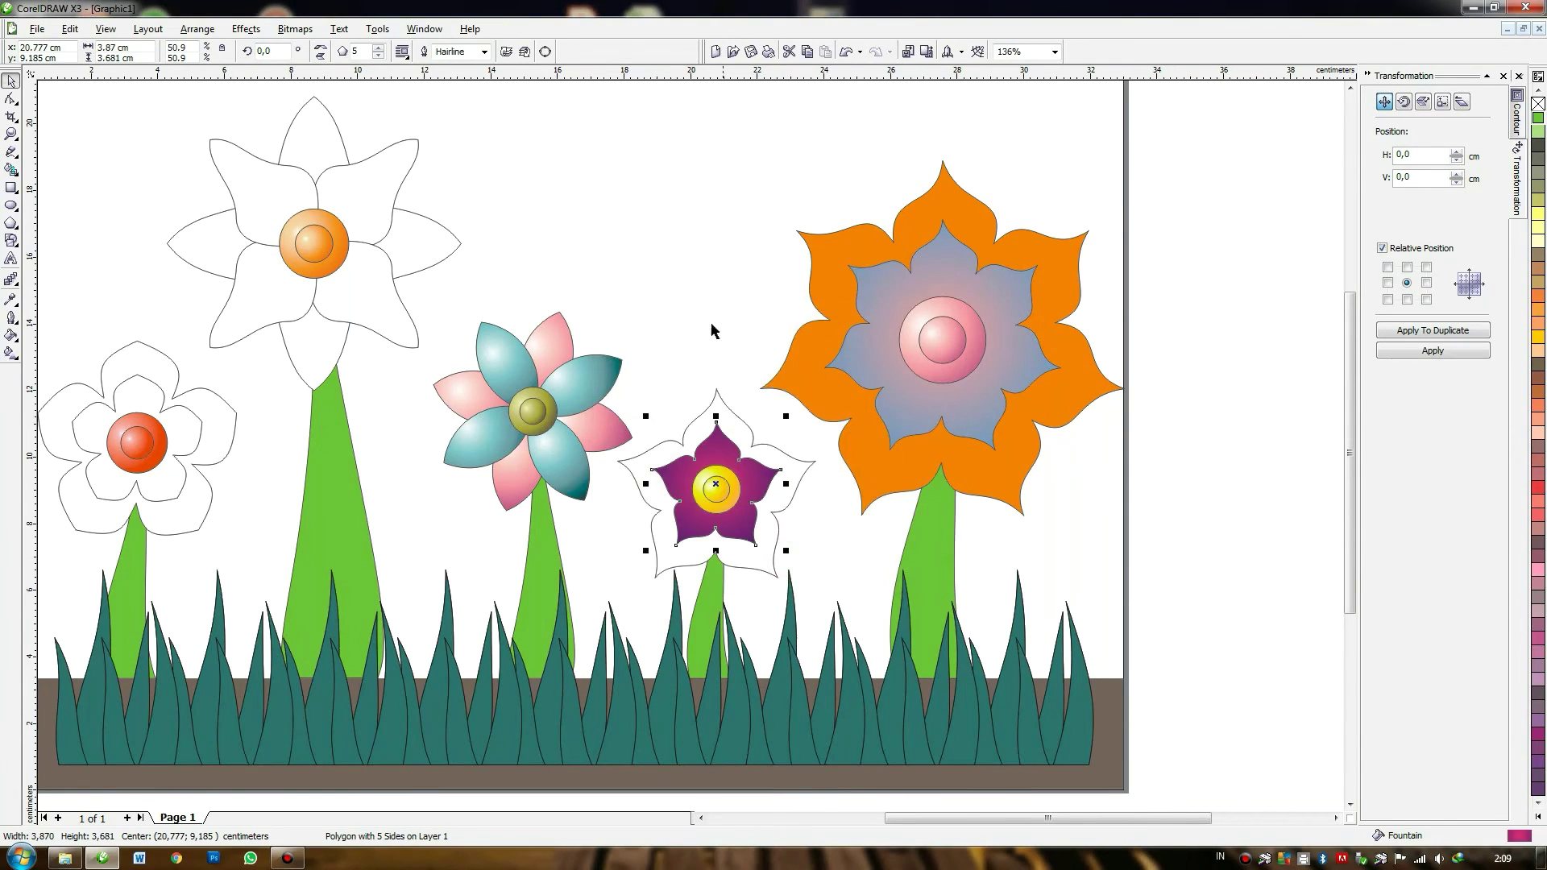
pyautogui.click(694, 257)
# Fill the outer petal shape of the small star-shaped flower with a two-colour radial fountain fill from orange to dark violet.
pyautogui.click(723, 402)
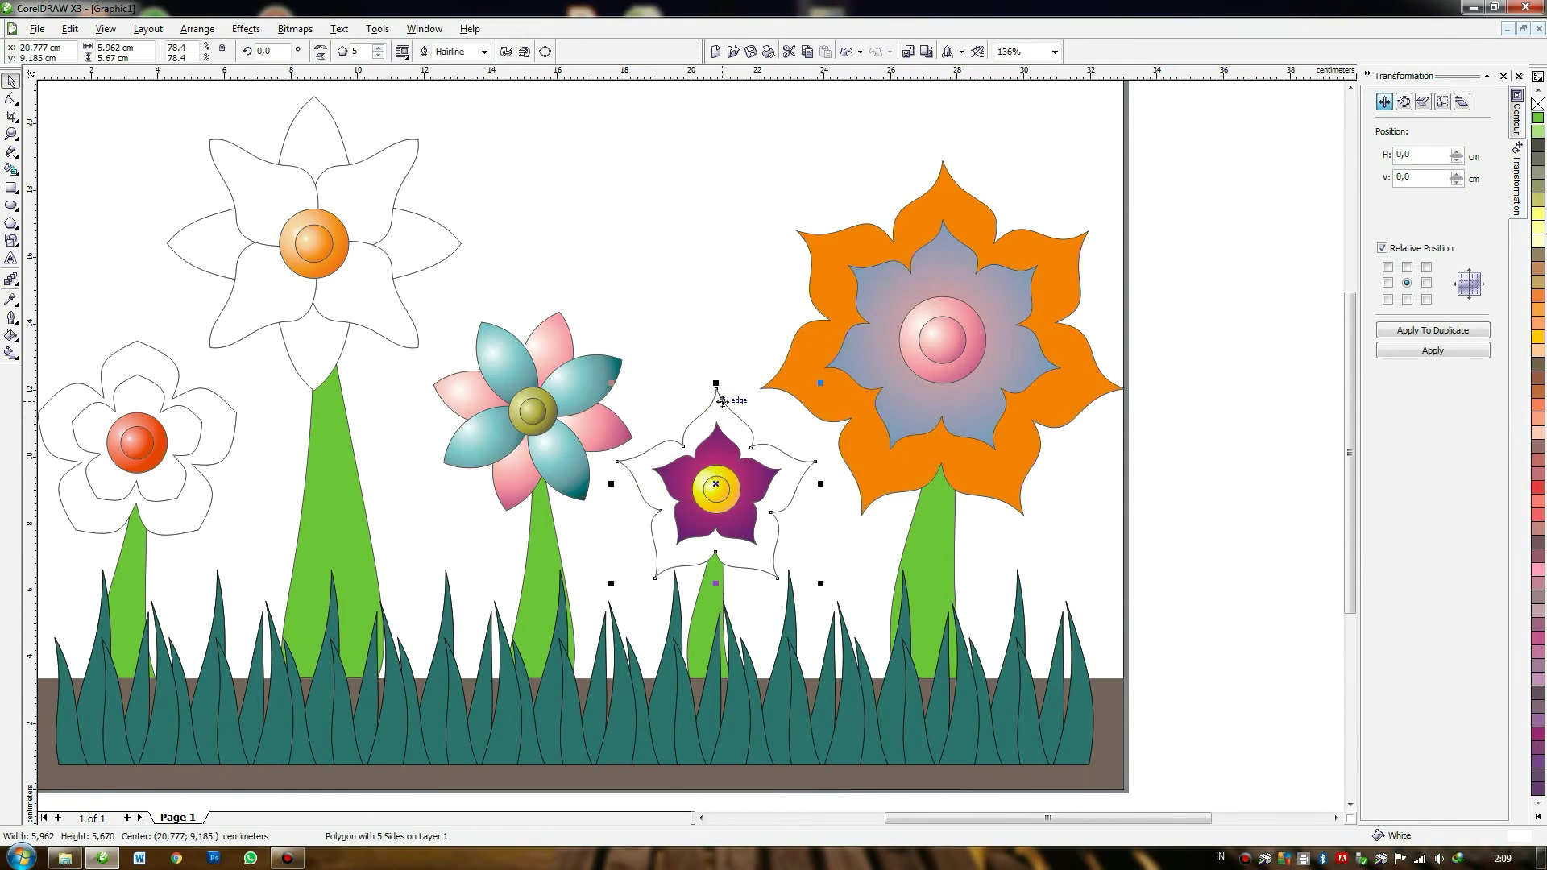
pyautogui.press('F11')
pyautogui.click(686, 437)
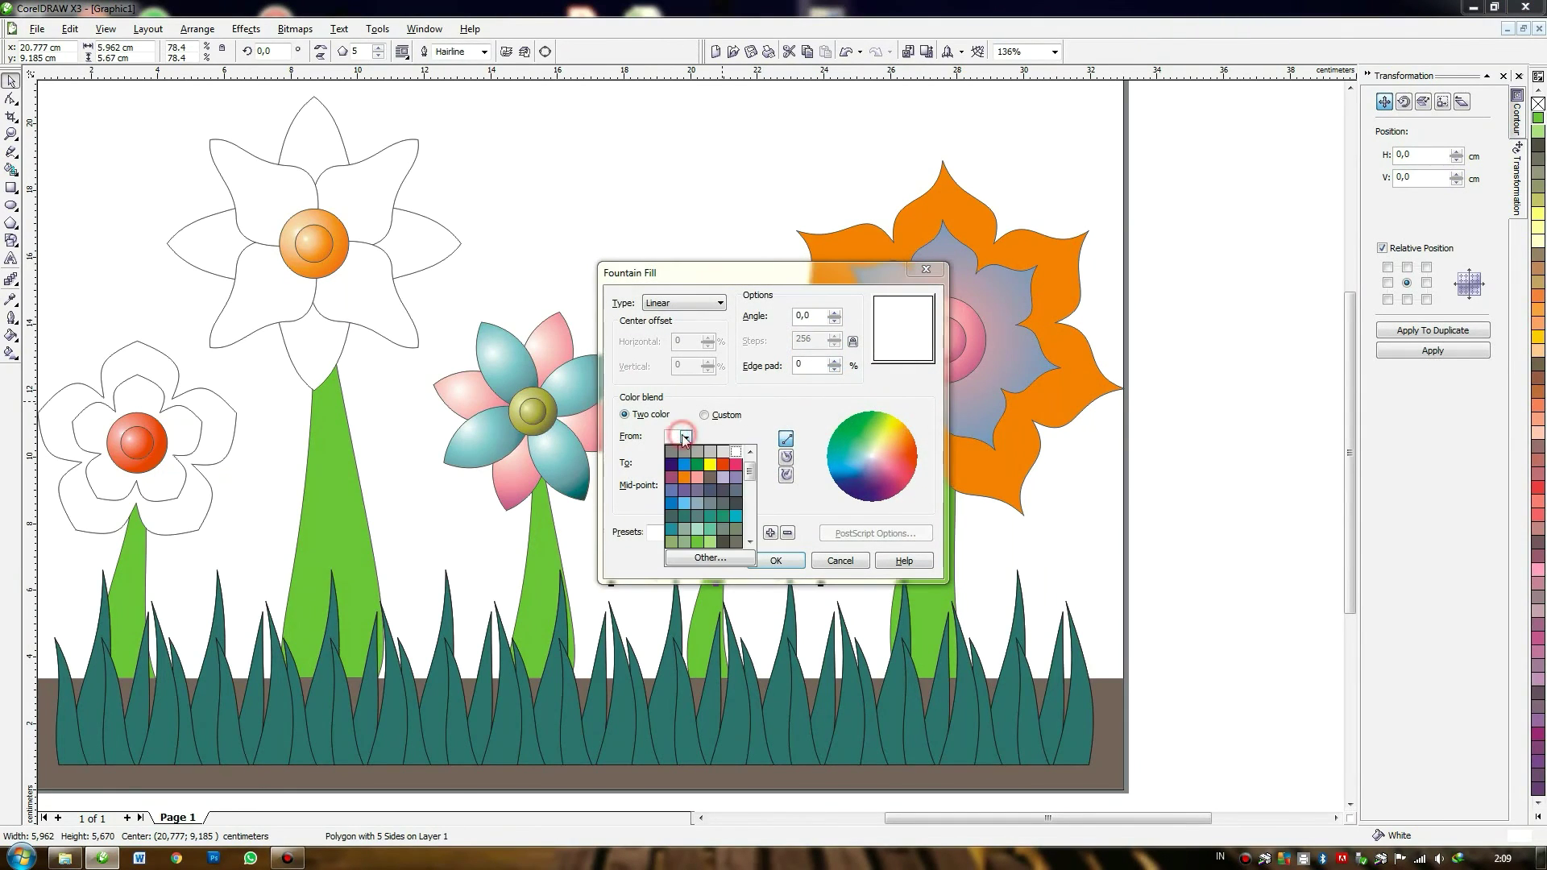
pyautogui.click(683, 484)
pyautogui.click(686, 462)
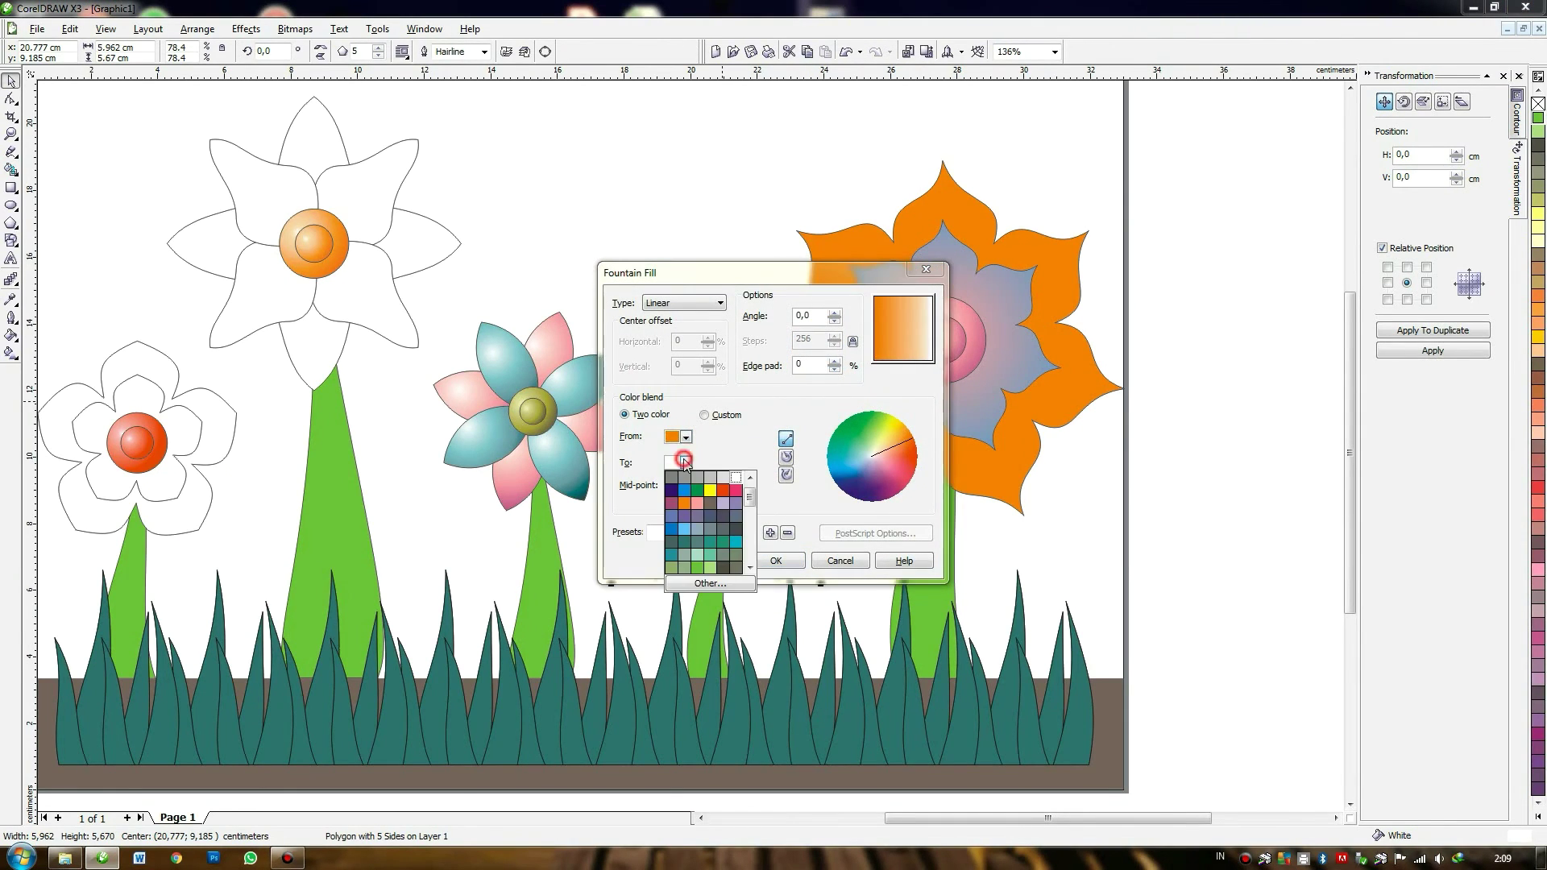
pyautogui.click(735, 491)
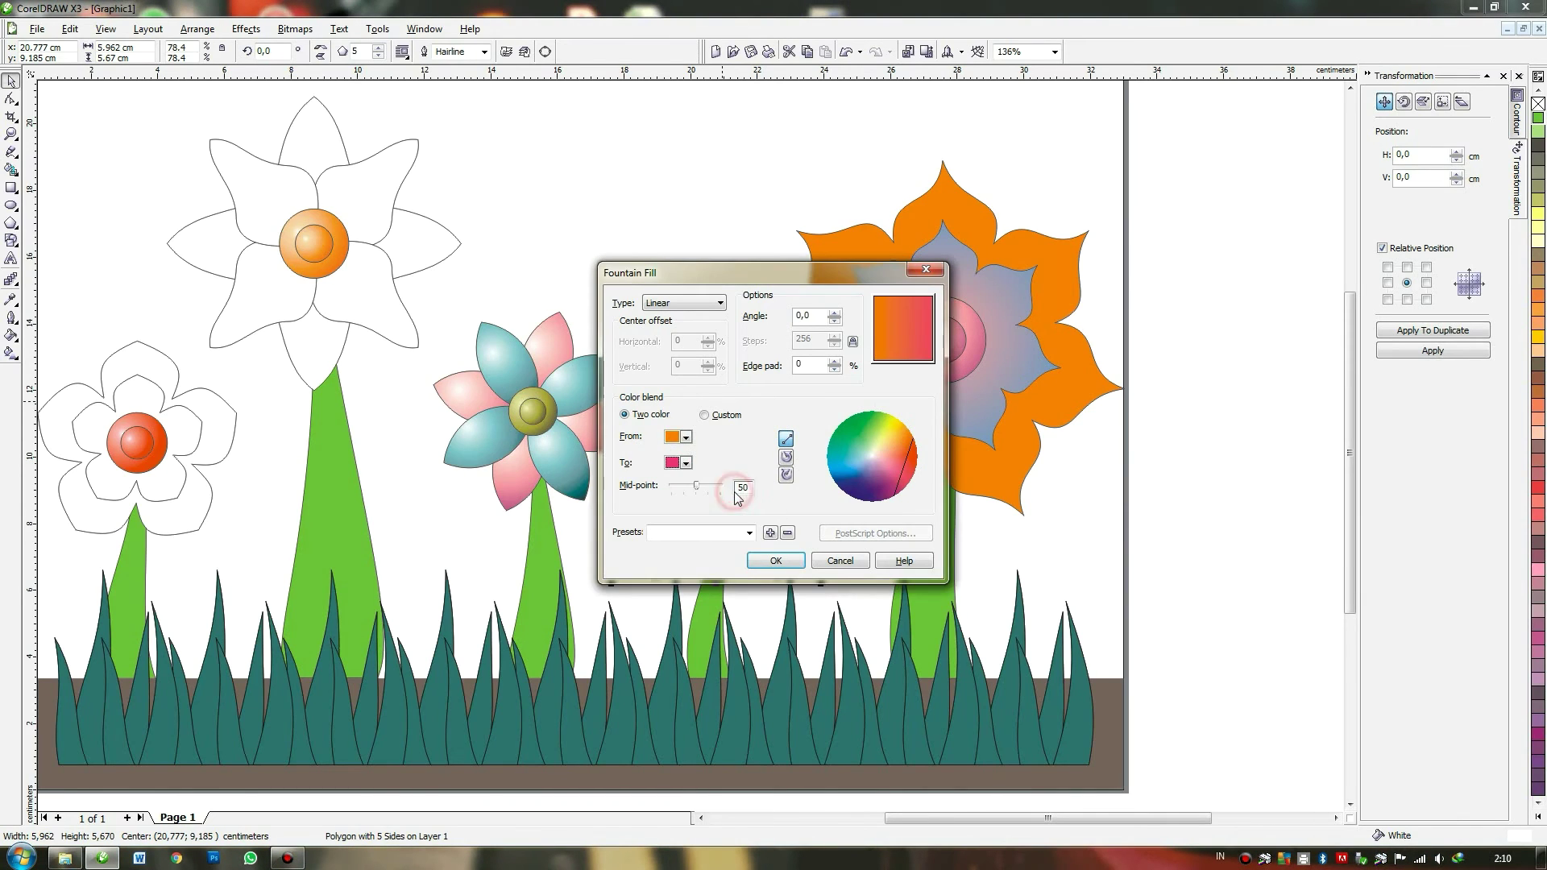
pyautogui.click(686, 463)
pyautogui.click(675, 487)
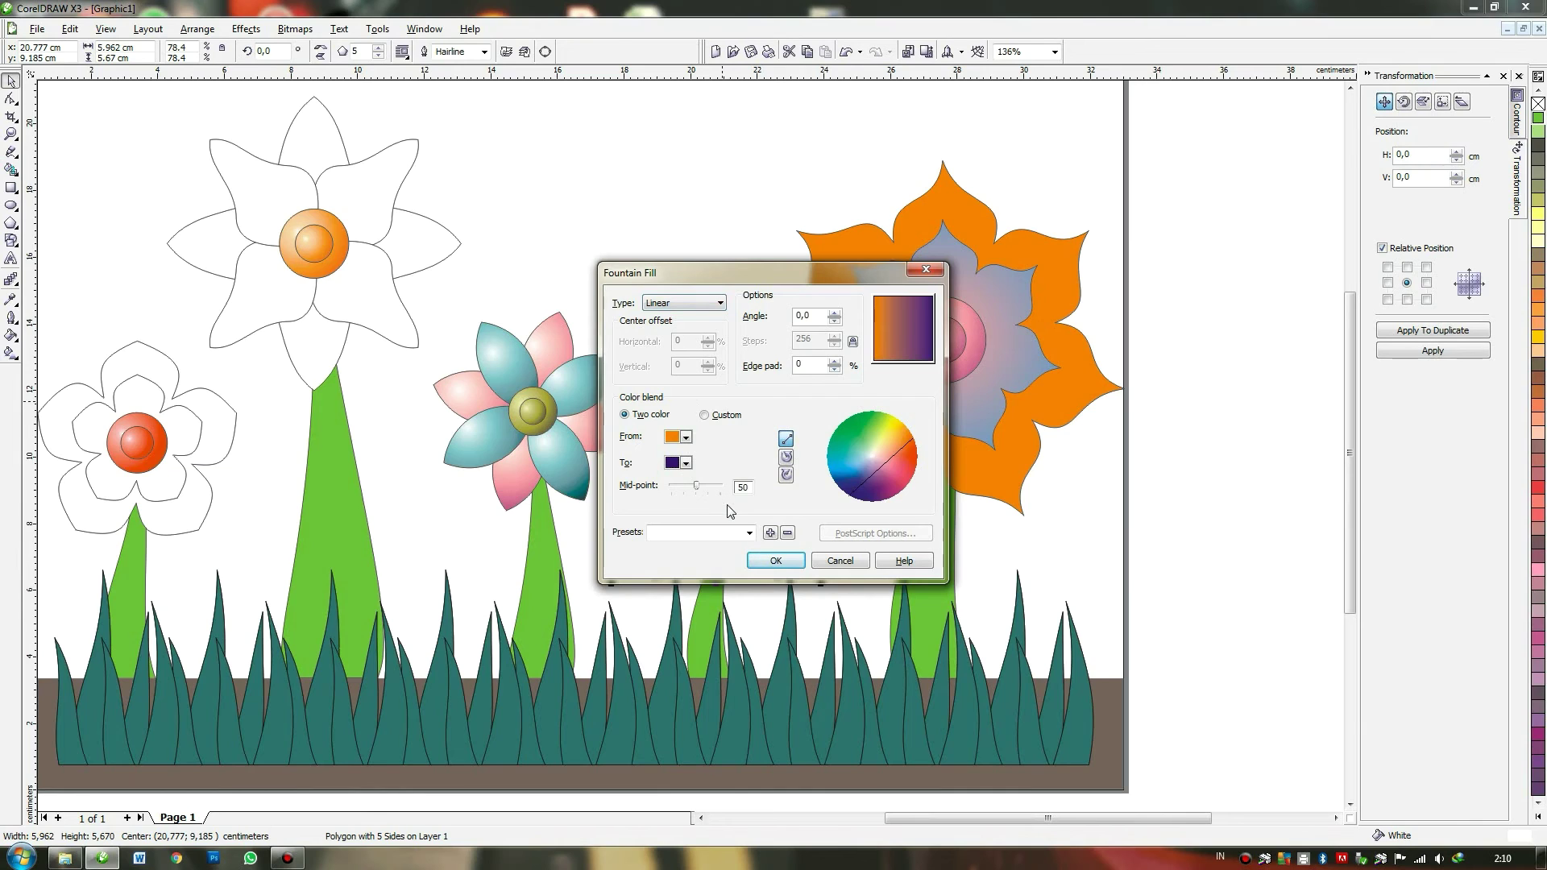
pyautogui.click(697, 306)
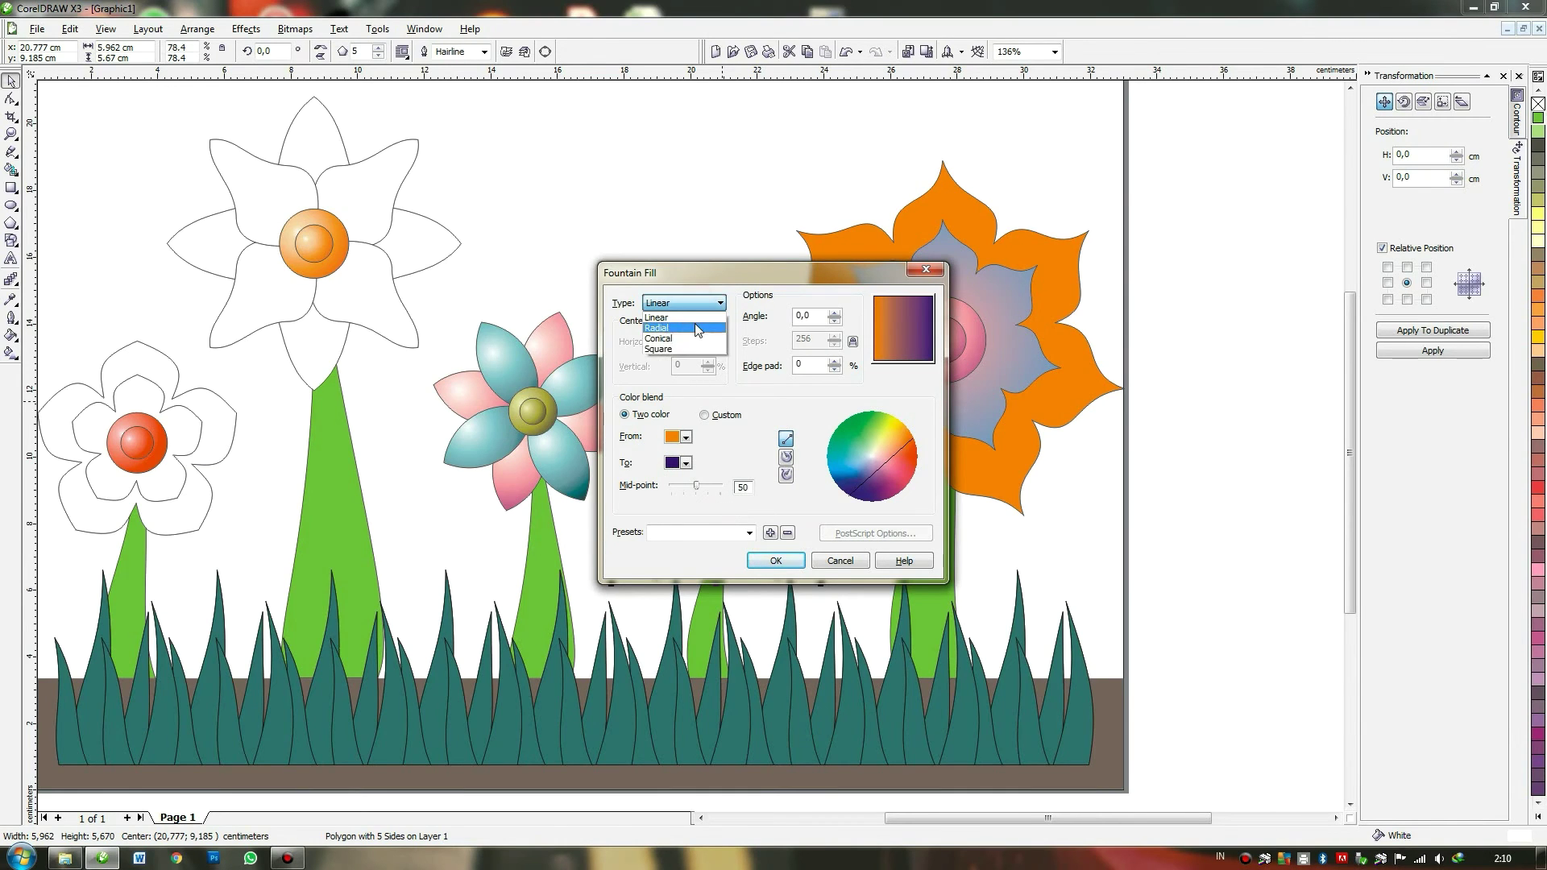
pyautogui.click(685, 322)
pyautogui.click(785, 562)
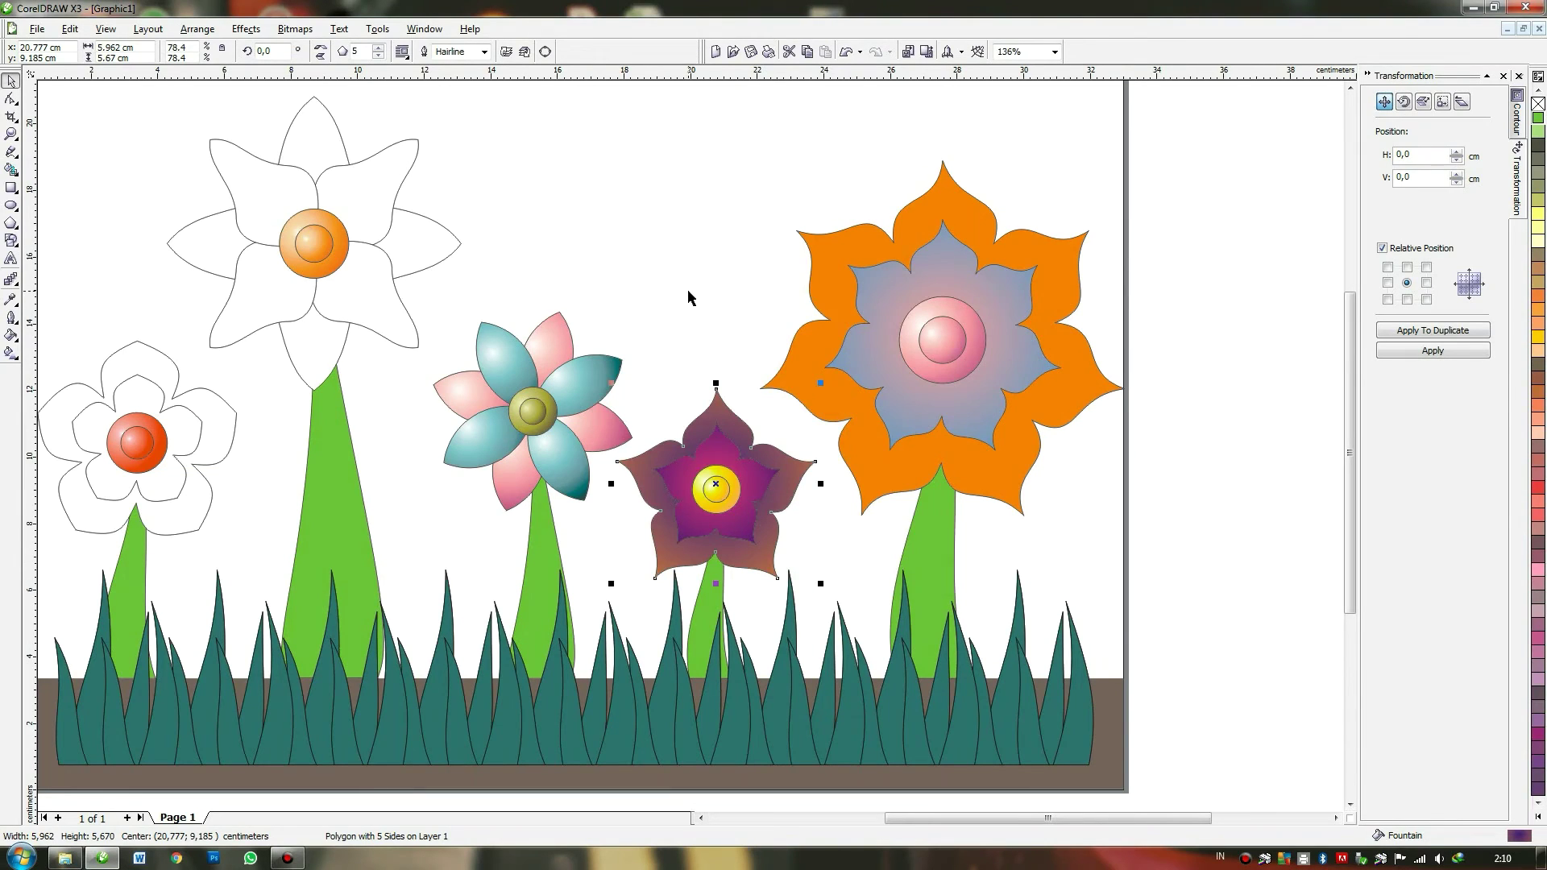
# Change the inner colour of the small star-shaped flower's outer petal fill to light blue, keeping the radial two-colour blend with orange.
pyautogui.press('F11')
pyautogui.click(686, 463)
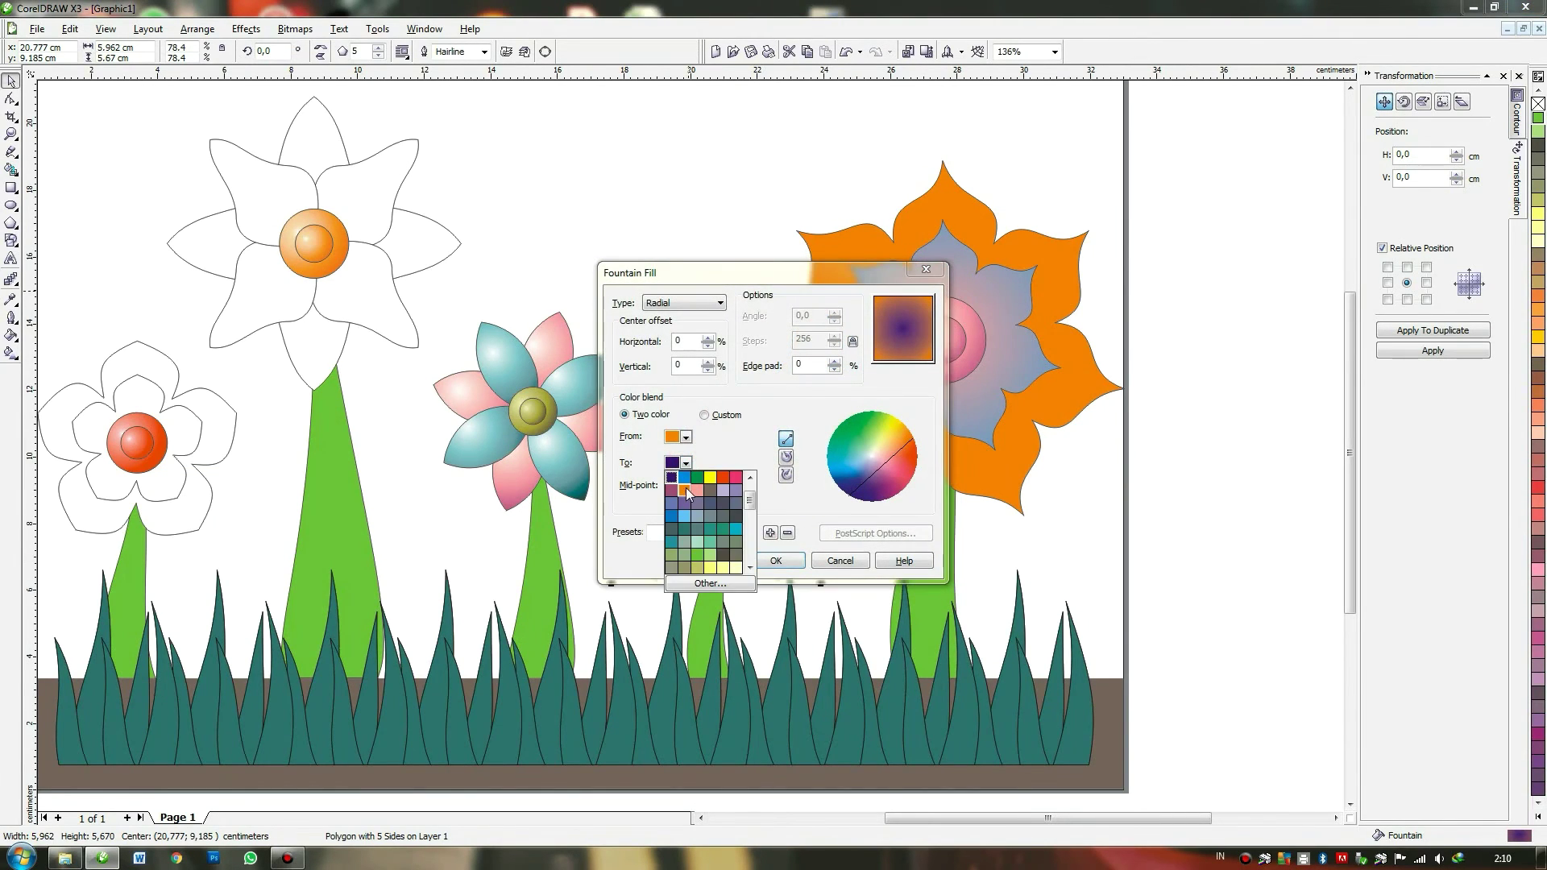
pyautogui.click(707, 481)
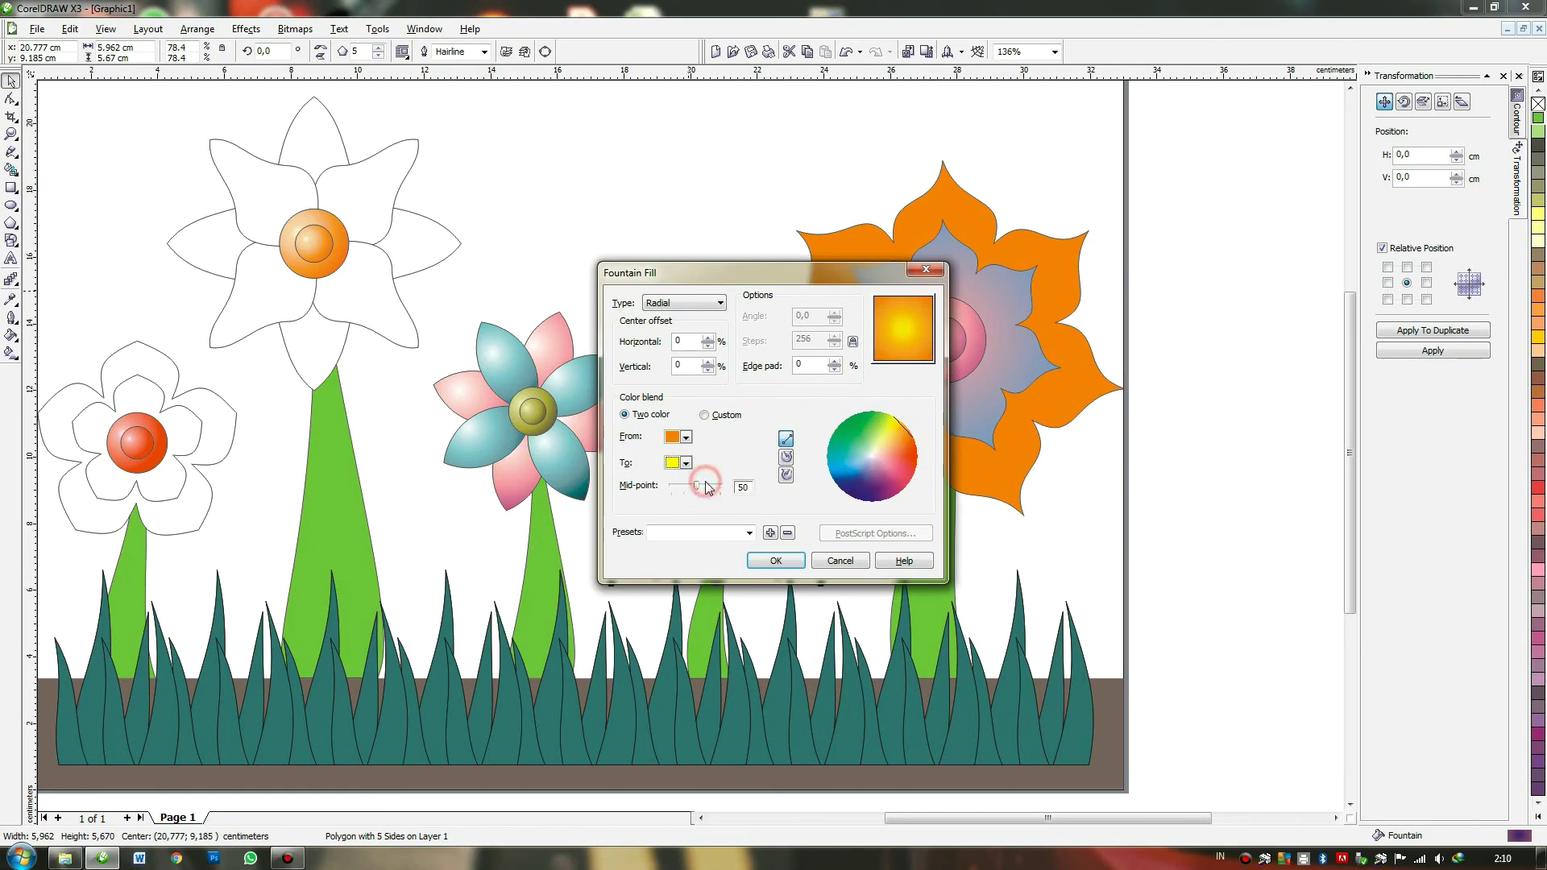
pyautogui.click(686, 464)
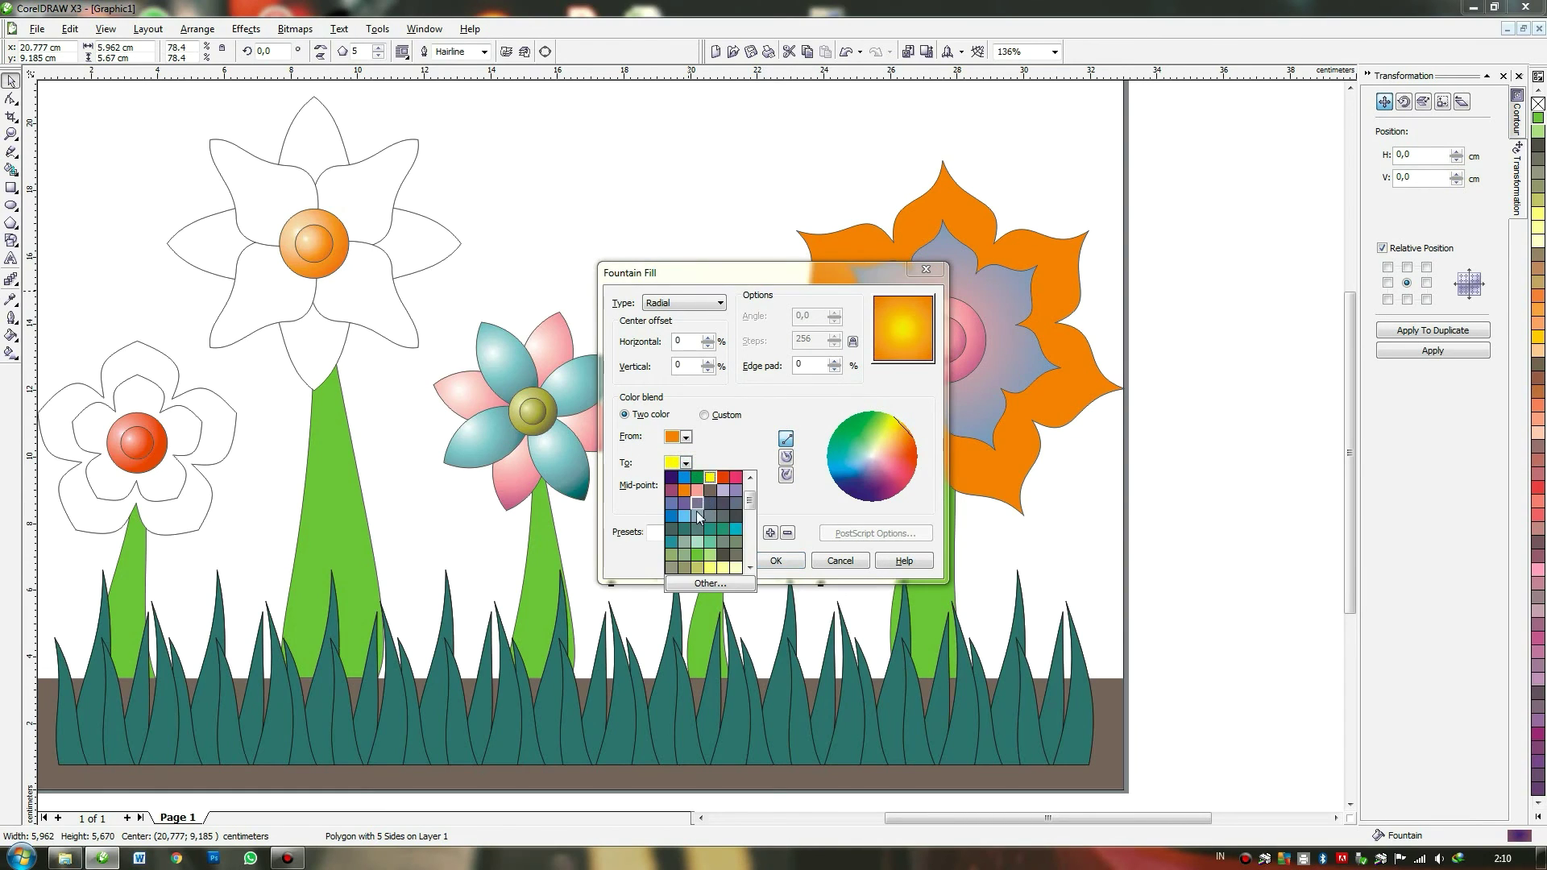
pyautogui.click(684, 516)
pyautogui.click(775, 561)
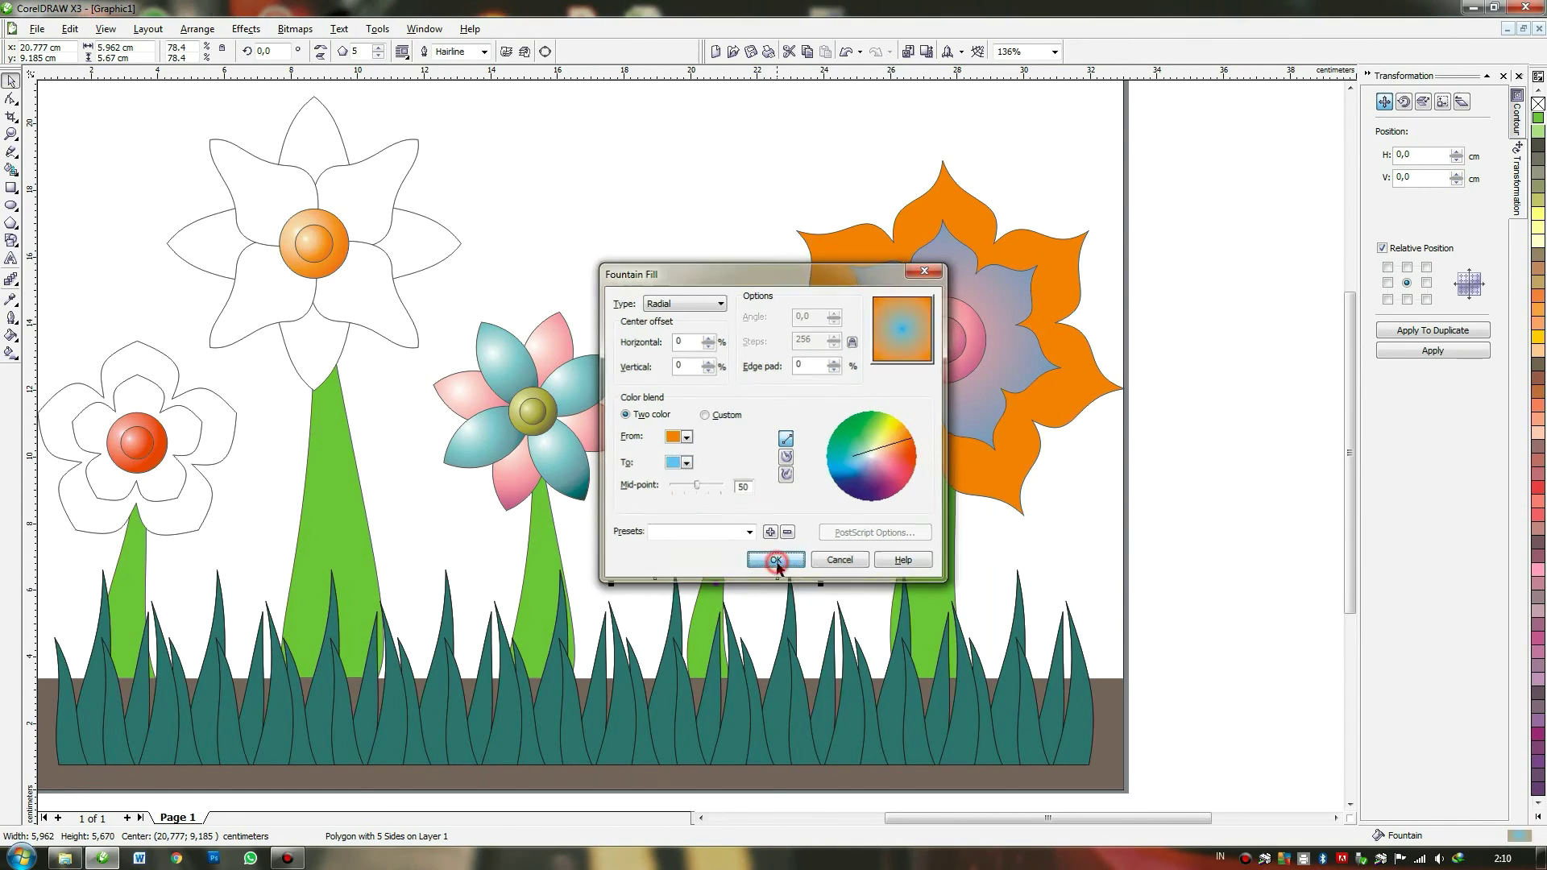
pyautogui.click(713, 299)
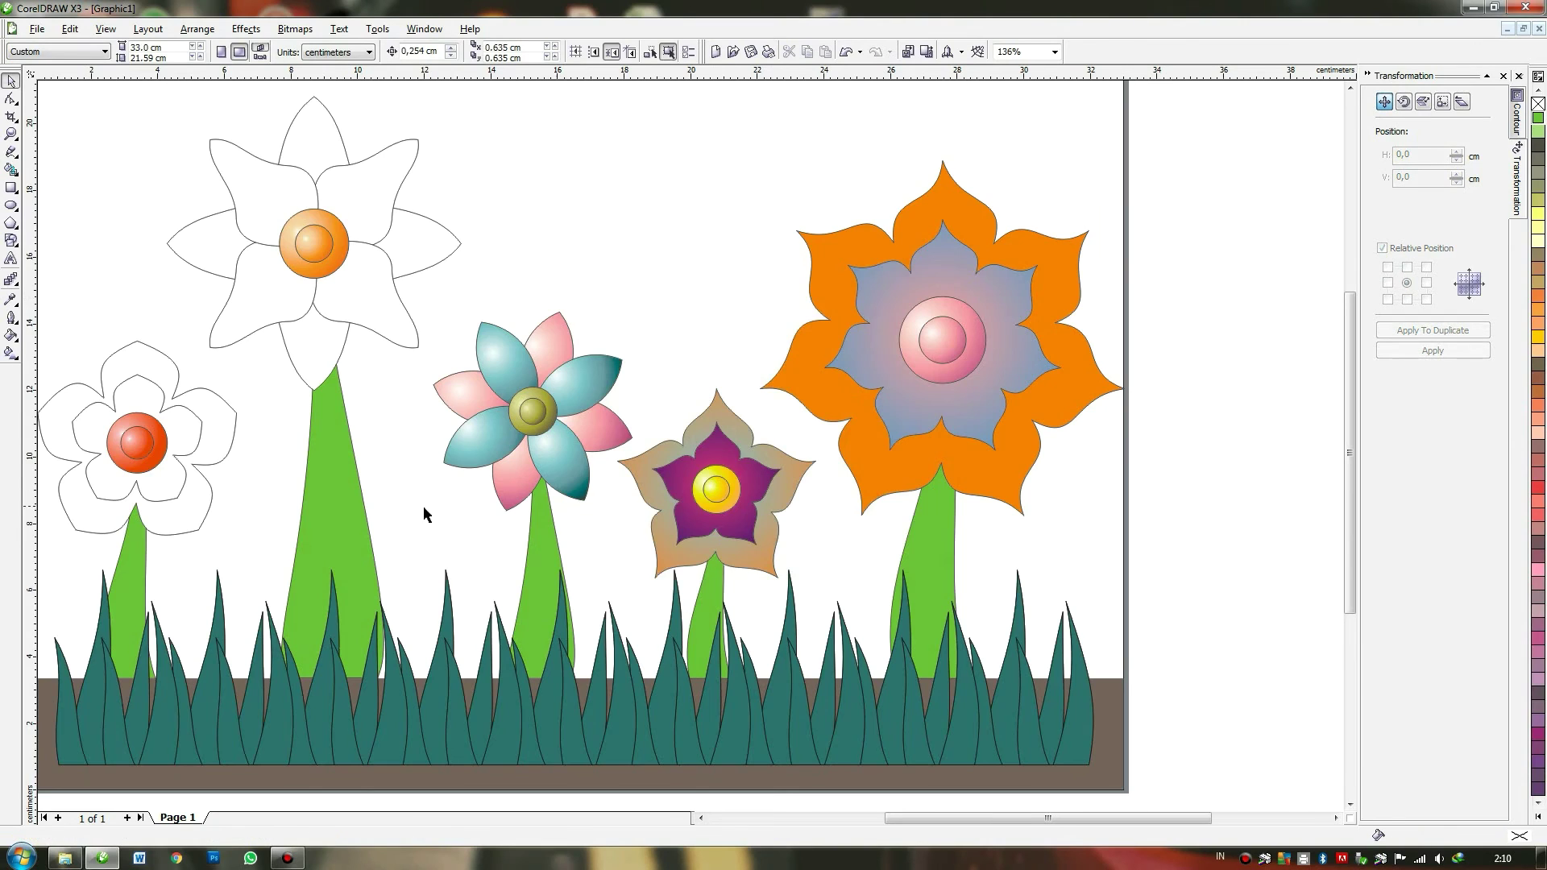
# Group the four diagonal petals of the tall eight-petalled flower.
pyautogui.scroll(-3, 423, 505)
pyautogui.scroll(2, 655, 411)
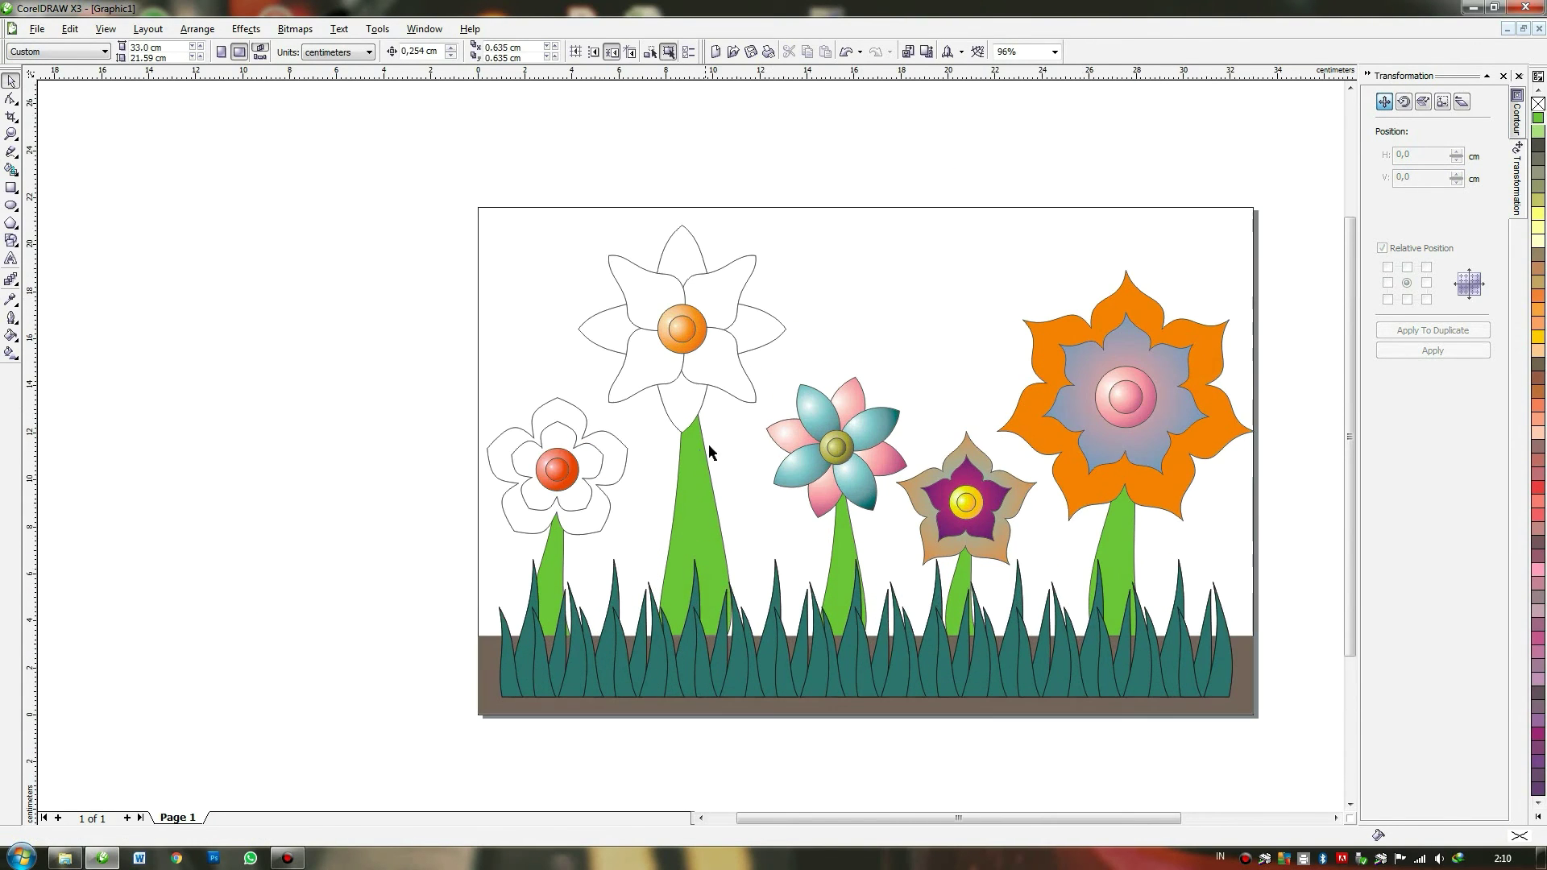
pyautogui.scroll(1, 691, 452)
pyautogui.click(663, 383)
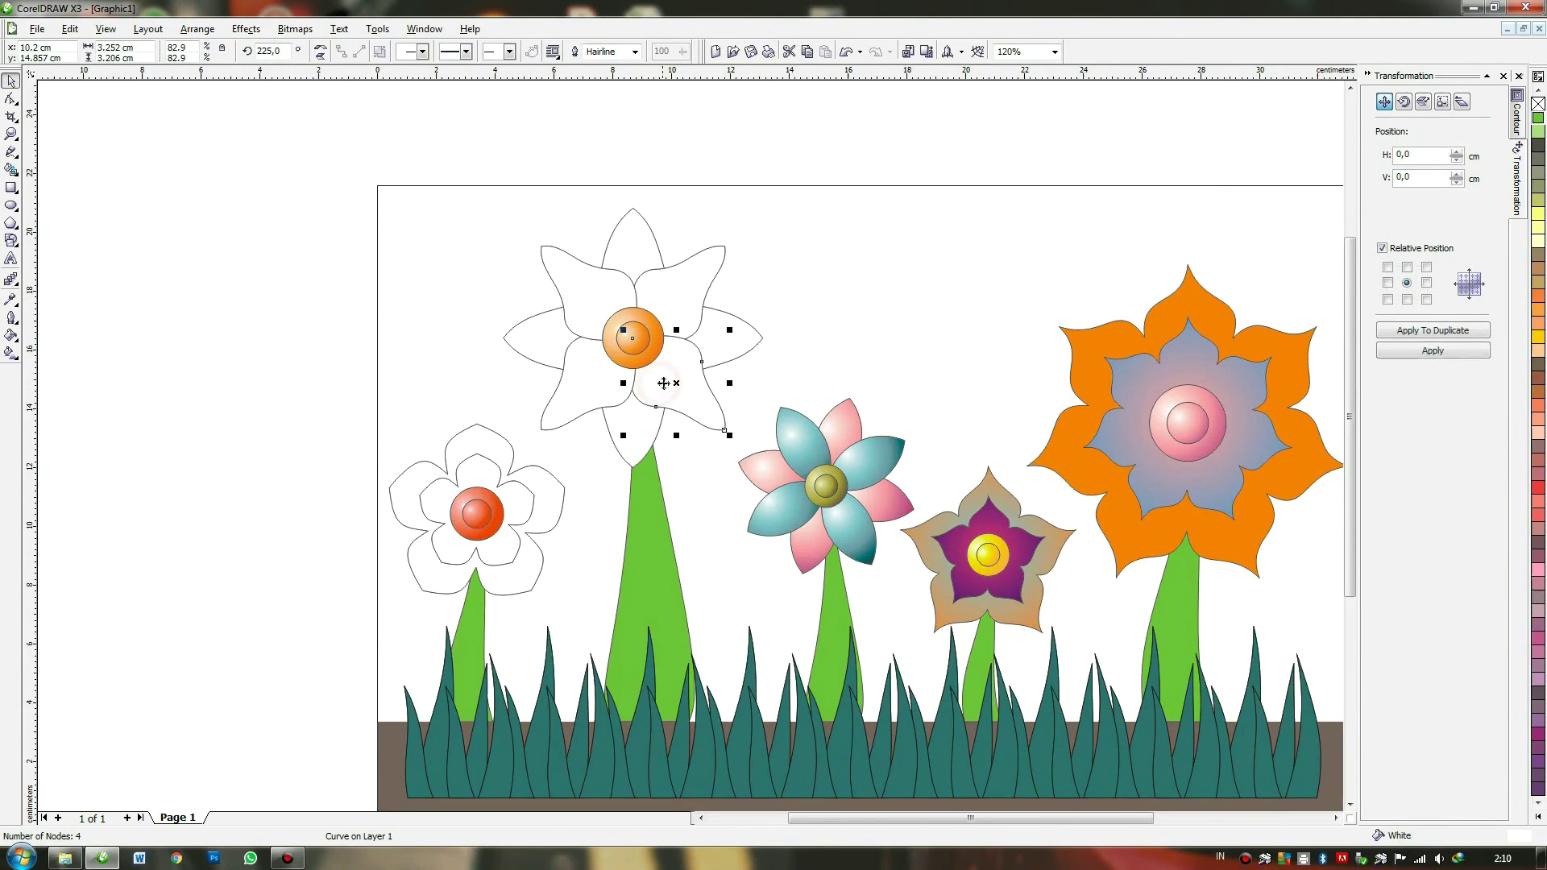
pyautogui.keyDown('shift'); pyautogui.click(695, 276); pyautogui.keyUp('shift')
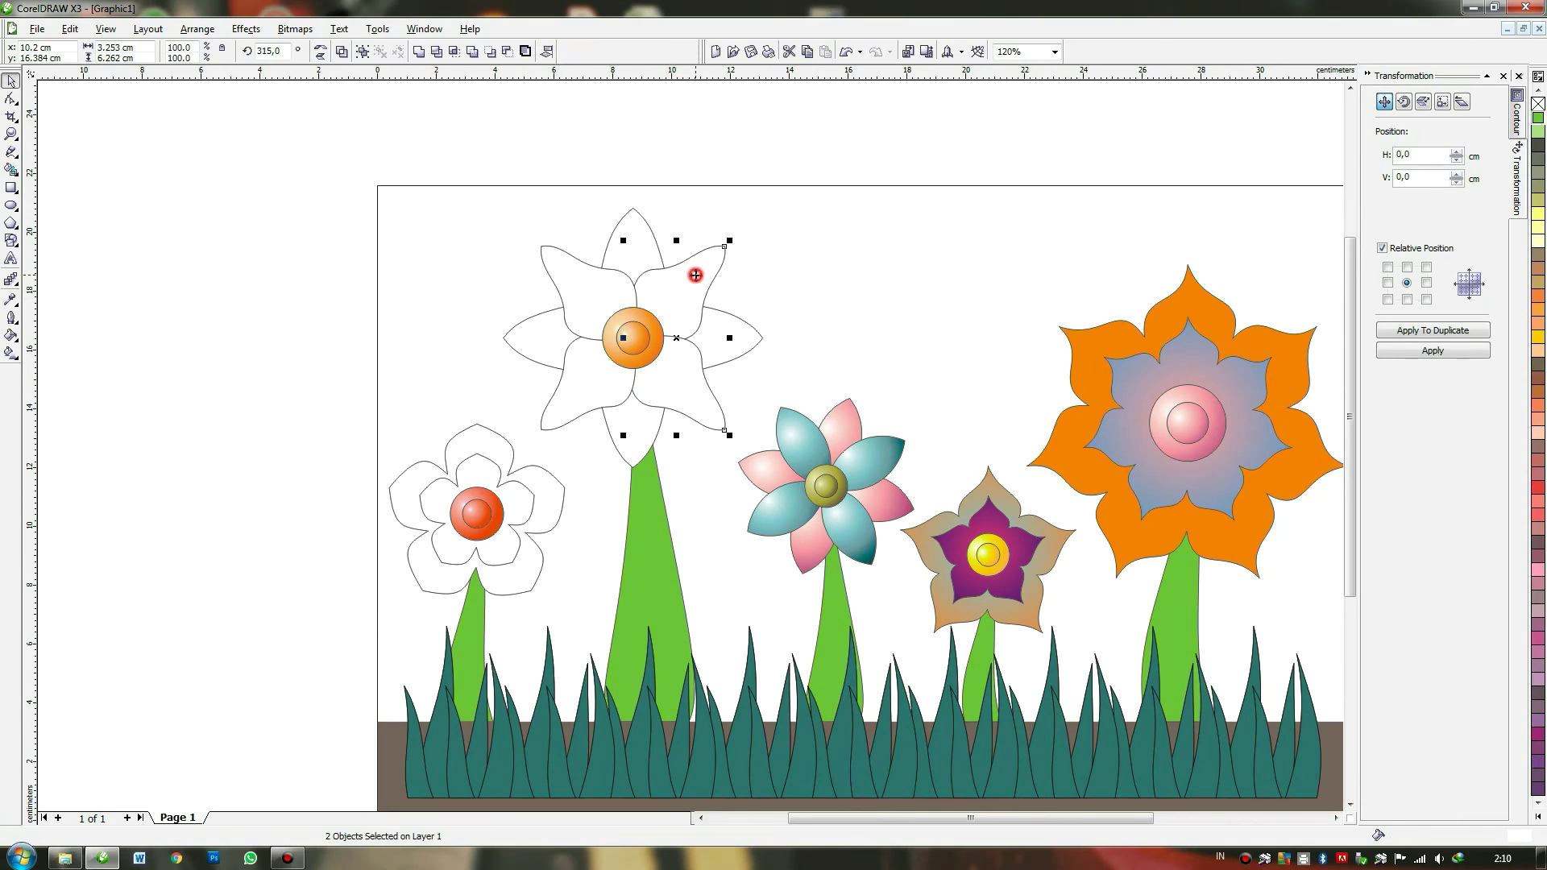
pyautogui.keyDown('shift'); pyautogui.click(580, 275); pyautogui.keyUp('shift')
pyautogui.keyDown('shift'); pyautogui.click(577, 385); pyautogui.keyUp('shift')
pyautogui.hotkey('ctrl', 'g')
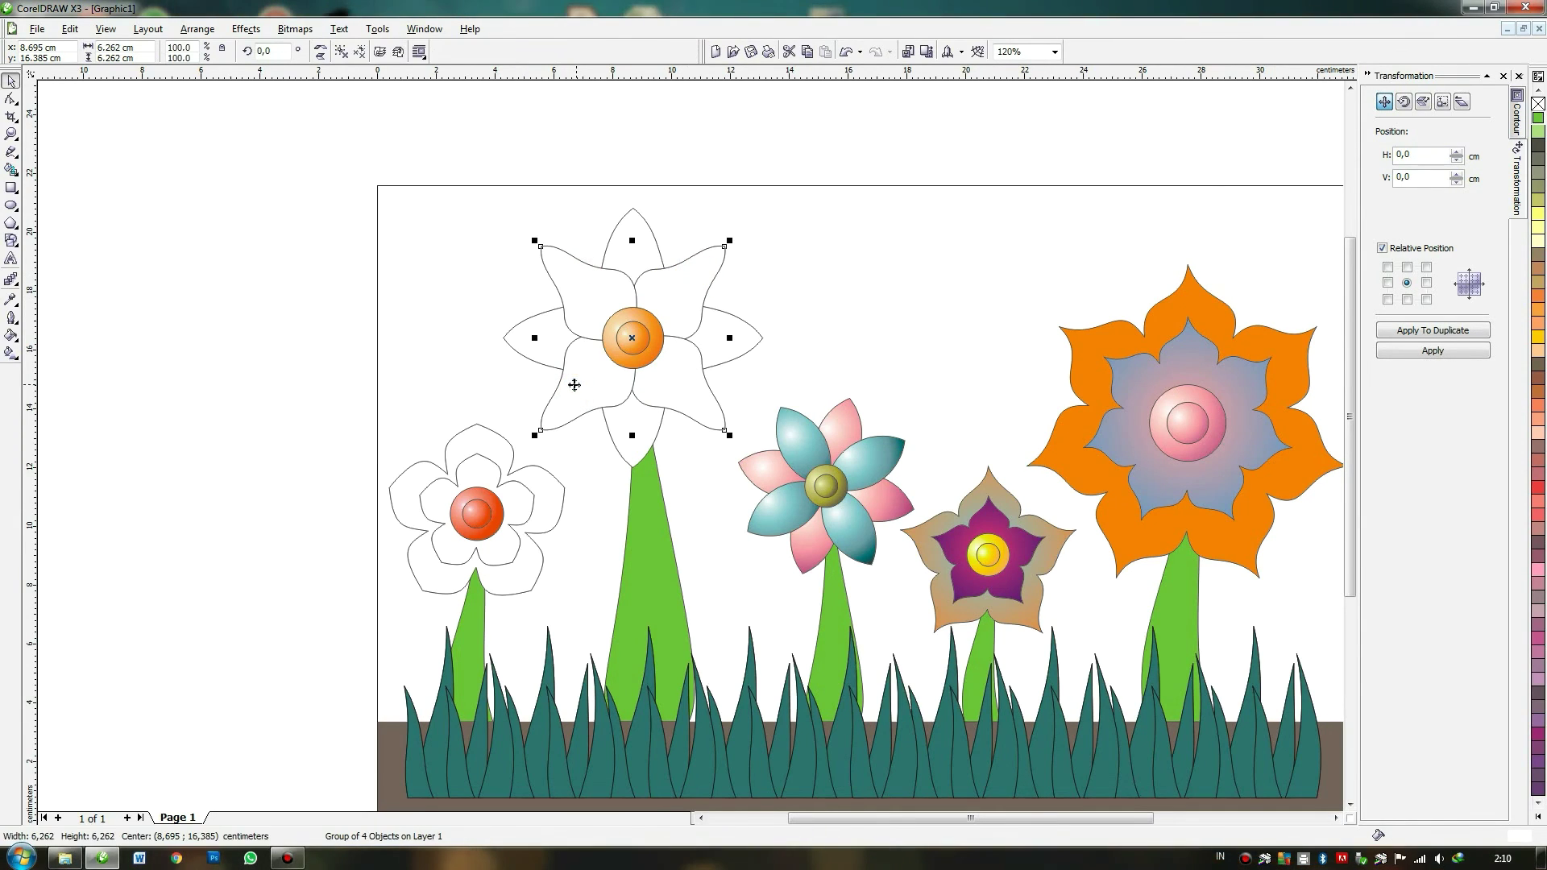
# Group the four vertical and horizontal petals of the tall eight-petalled flower.
pyautogui.click(508, 338)
pyautogui.keyDown('shift'); pyautogui.click(638, 240); pyautogui.keyUp('shift')
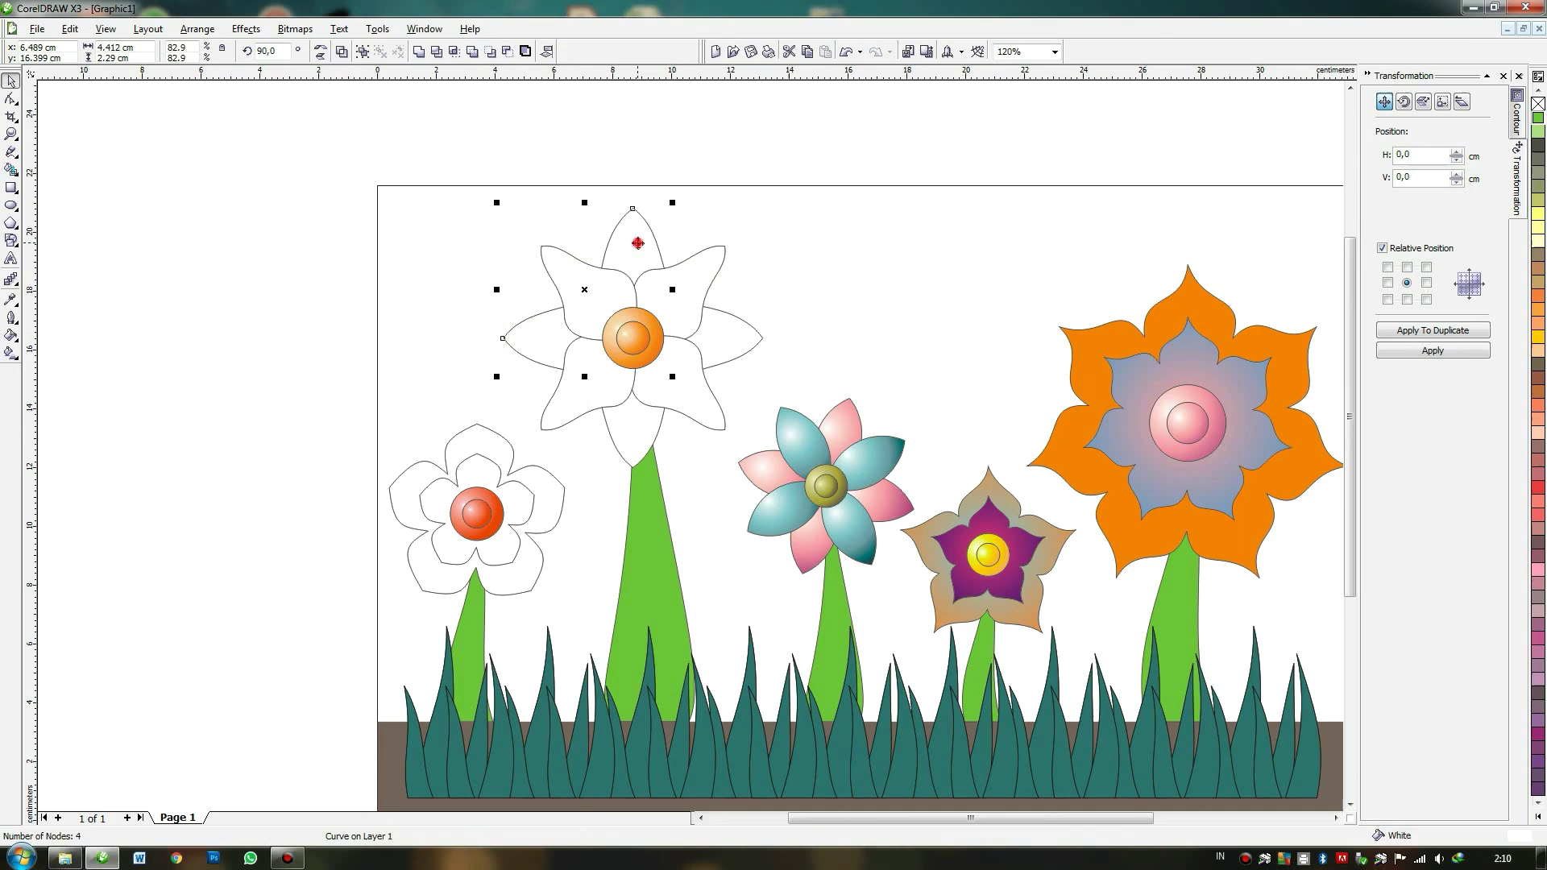
pyautogui.keyDown('shift'); pyautogui.click(746, 338); pyautogui.keyUp('shift')
pyautogui.keyDown('shift'); pyautogui.click(627, 452); pyautogui.keyUp('shift')
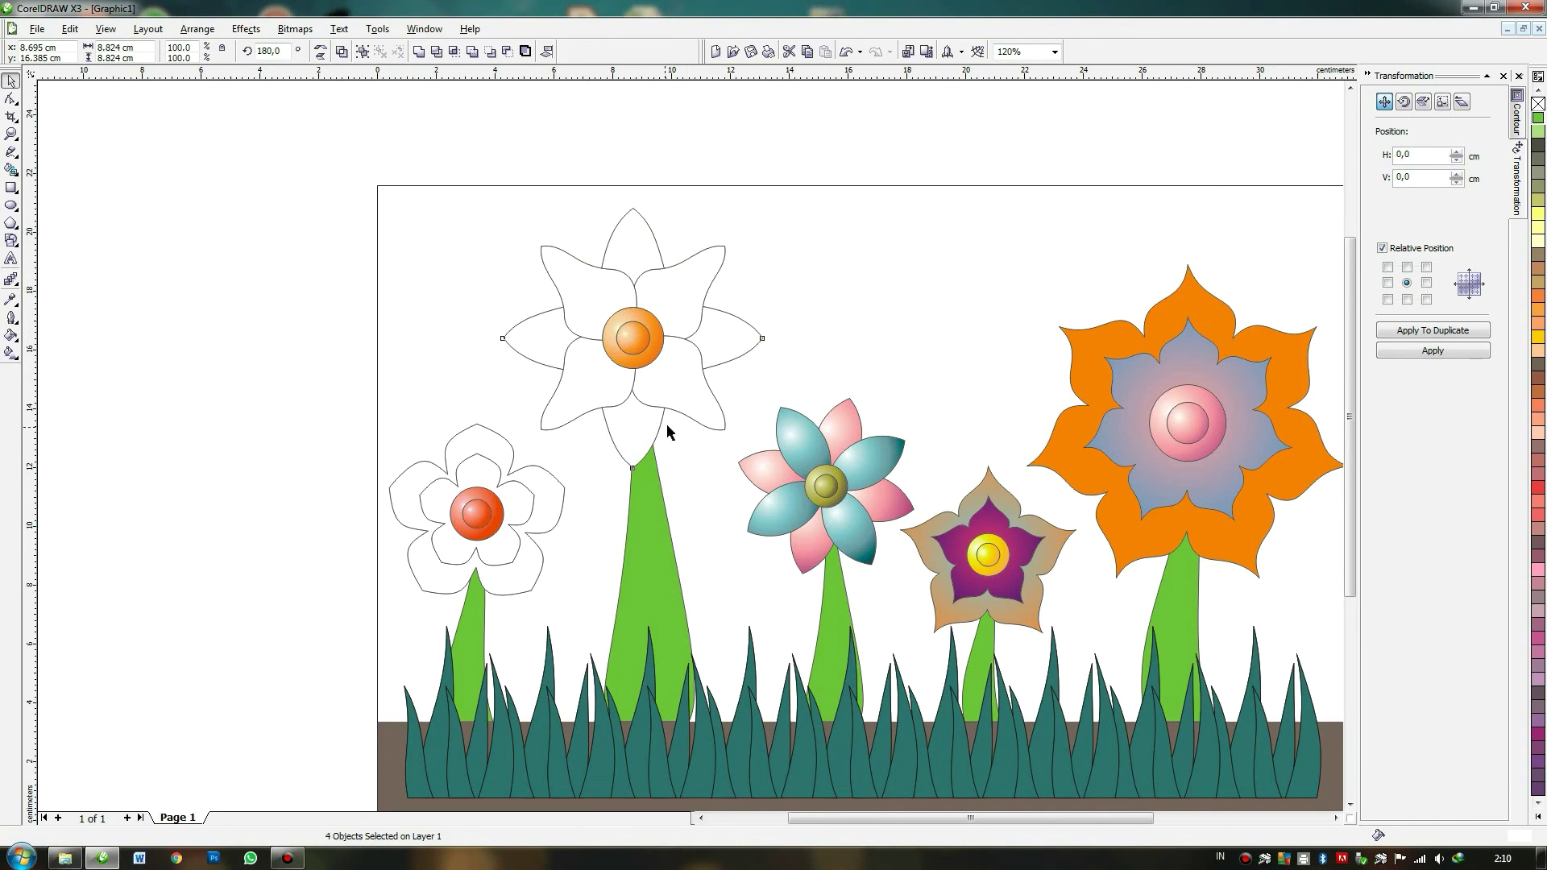
pyautogui.hotkey('ctrl', 'g')
# Fill the group of vertical and horizontal petals on the tall flower with a red radial fountain fill preset.
pyautogui.press('F11')
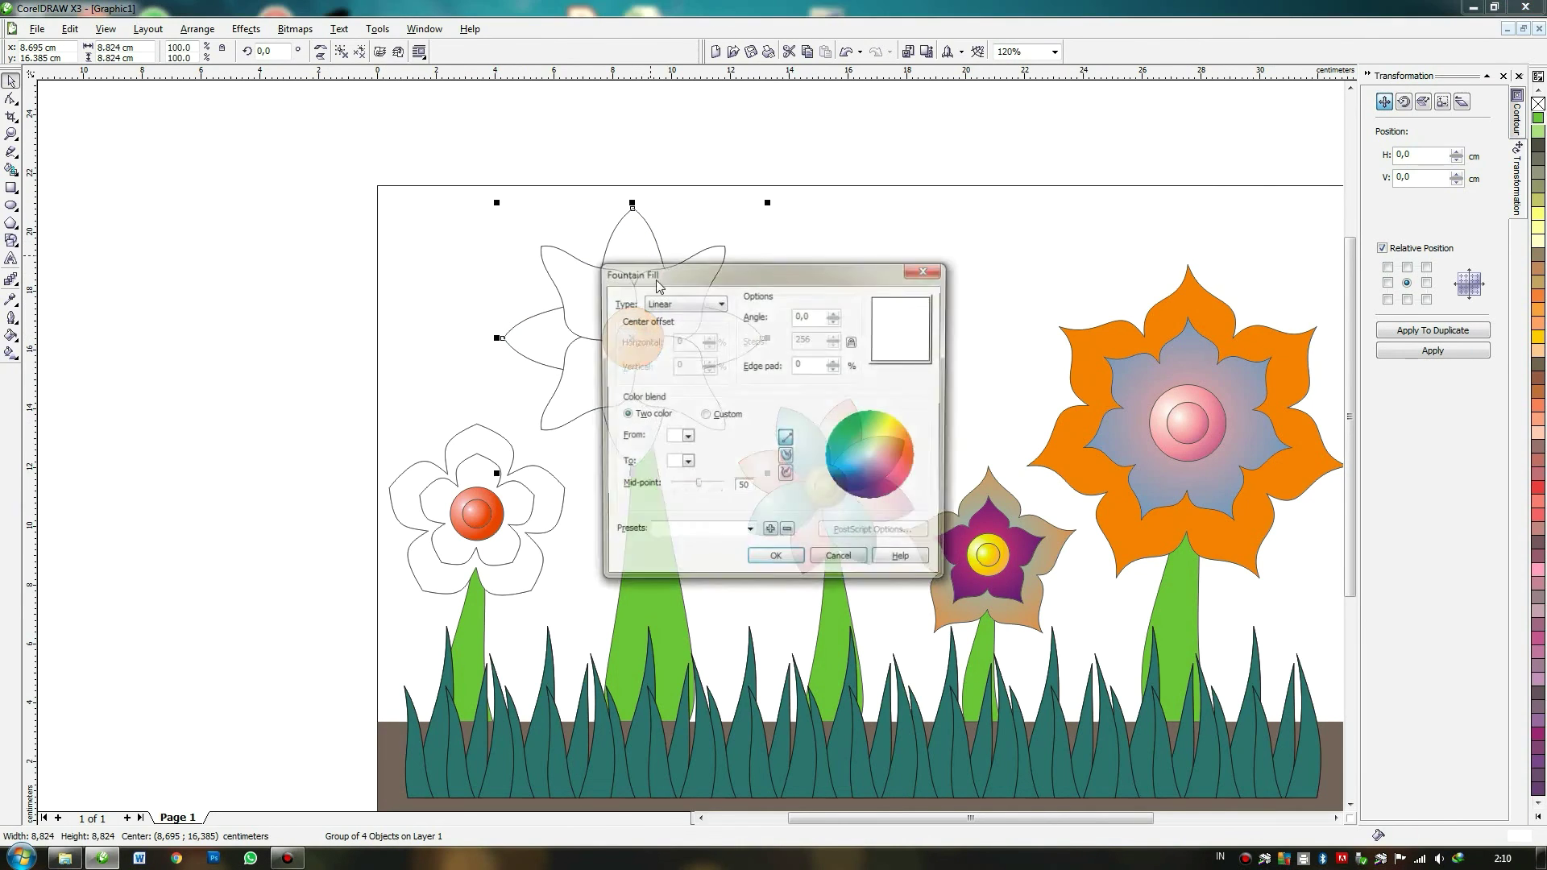
pyautogui.click(690, 303)
pyautogui.click(683, 318)
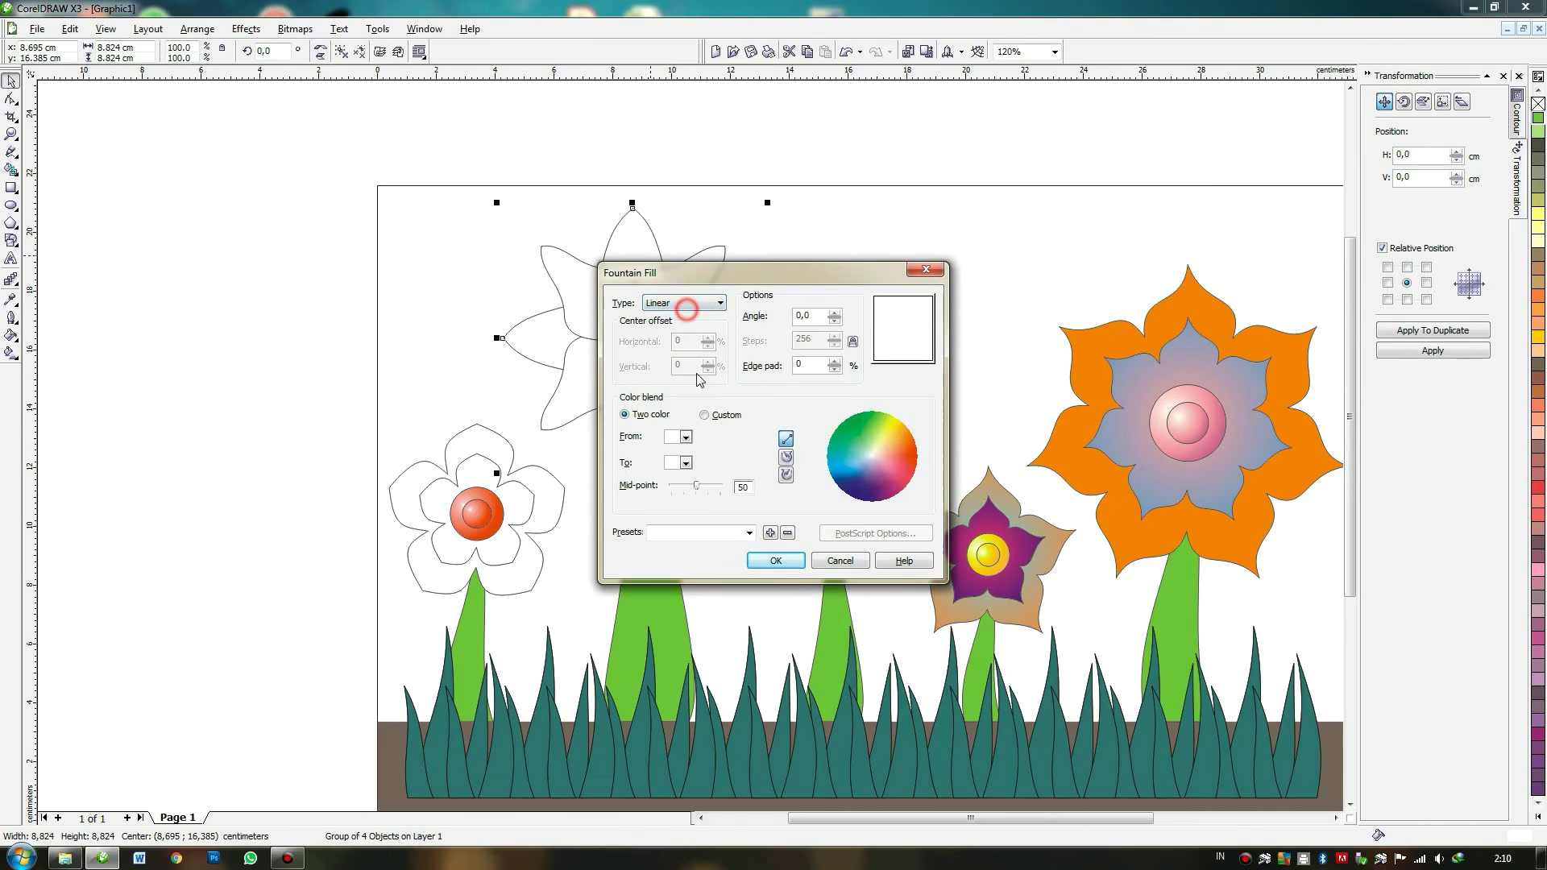
pyautogui.click(710, 536)
pyautogui.scroll(-5, 710, 536)
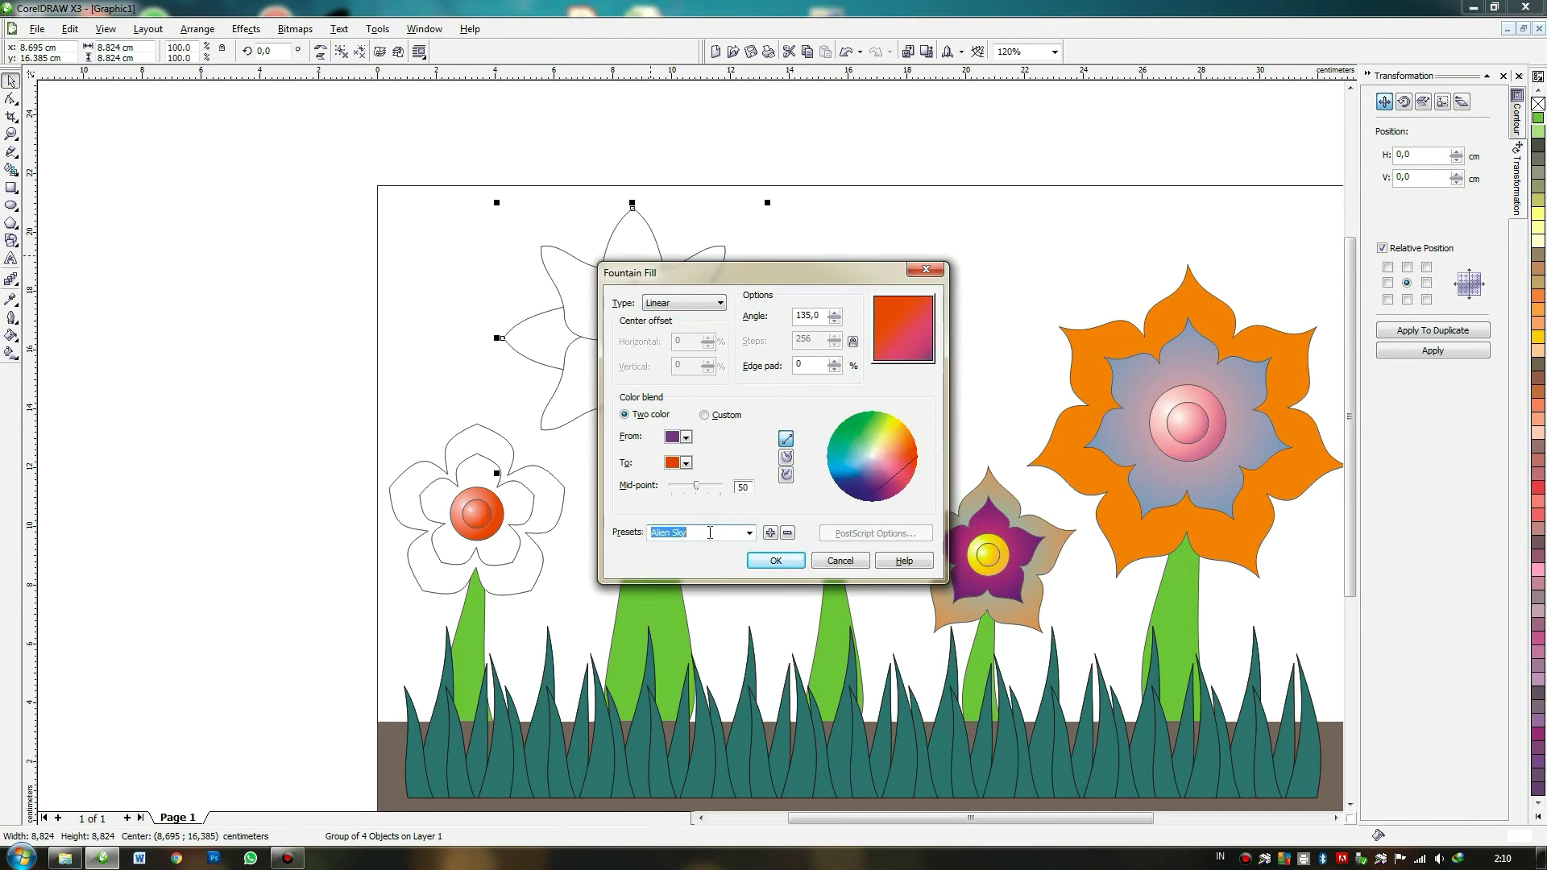
pyautogui.scroll(-1, 769, 560)
pyautogui.click(774, 562)
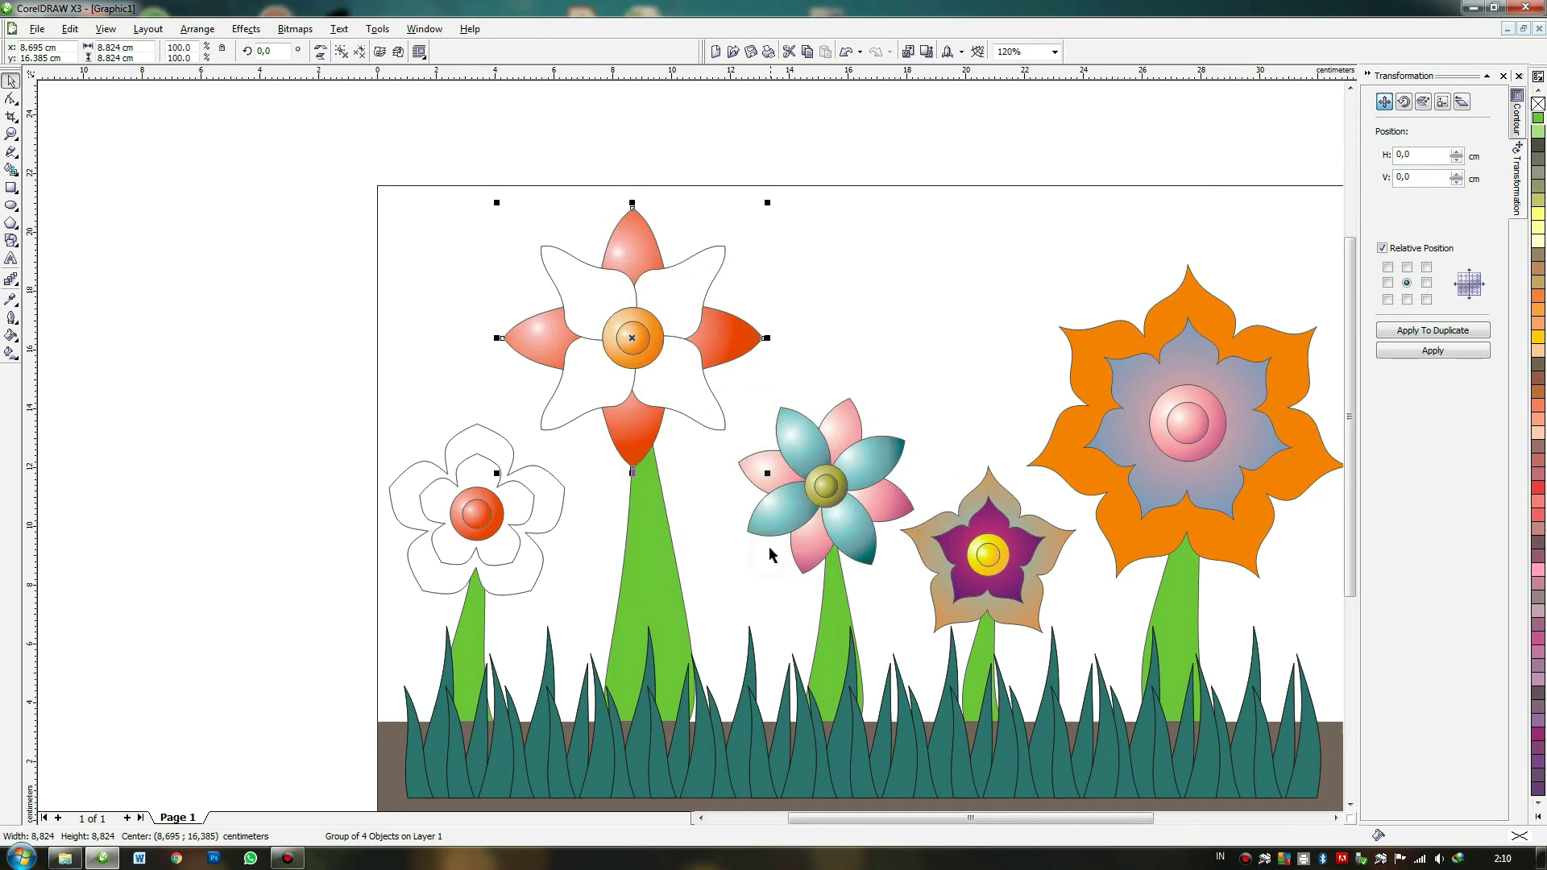
# Try the Cylinder - 18 fountain fill preset with the Radial type on the tall flower's diagonal petal group.
pyautogui.click(771, 286)
pyautogui.keyDown('ctrl'); pyautogui.click(697, 269); pyautogui.keyUp('ctrl')
pyautogui.press('F11')
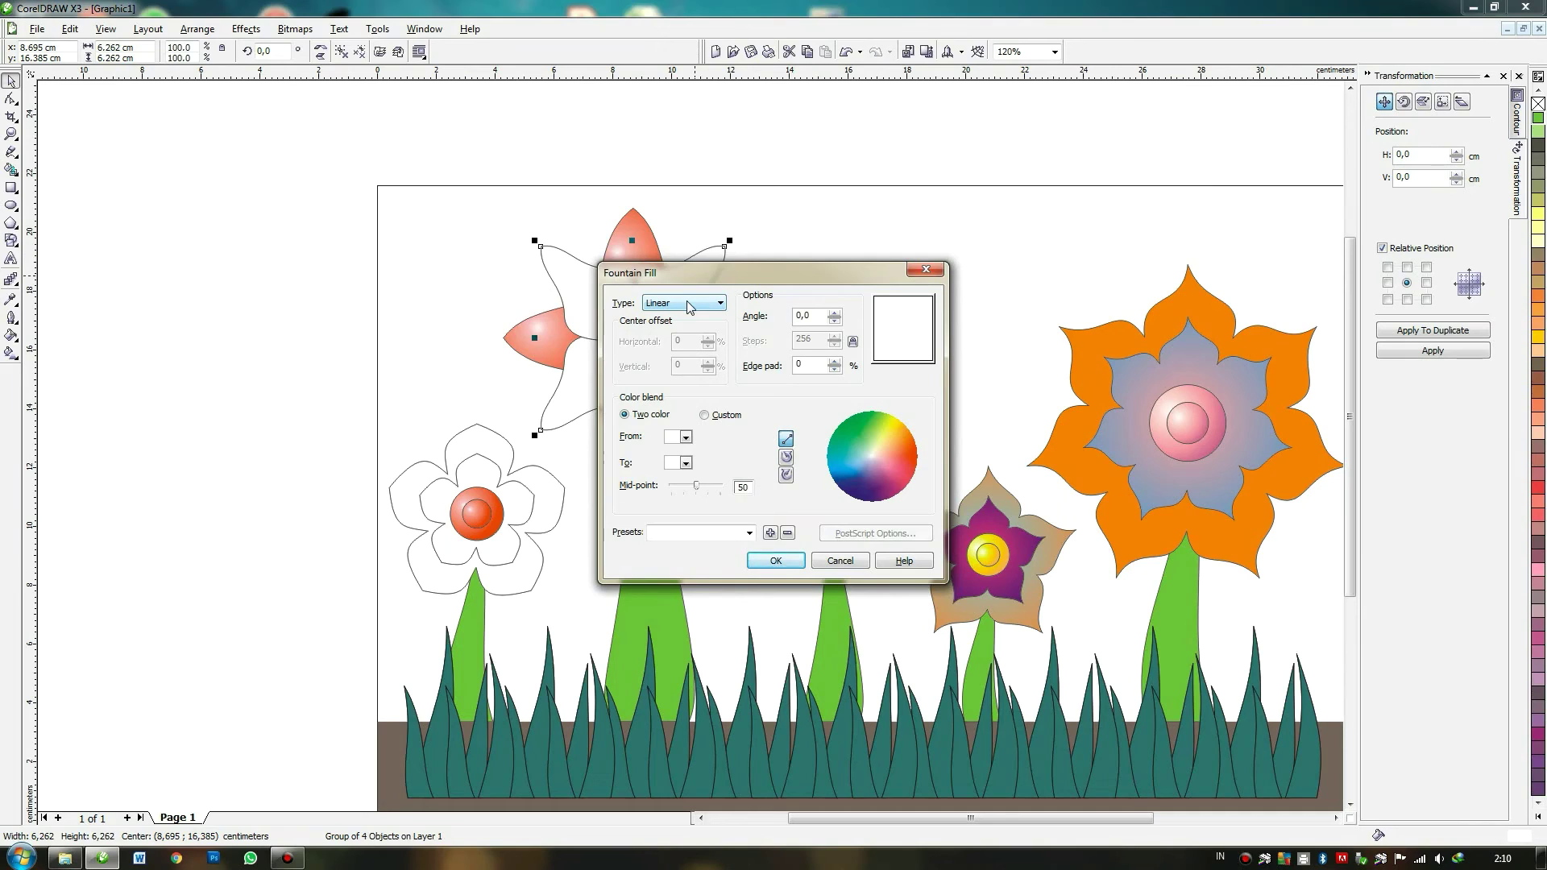
pyautogui.click(714, 533)
pyautogui.scroll(-4, 714, 534)
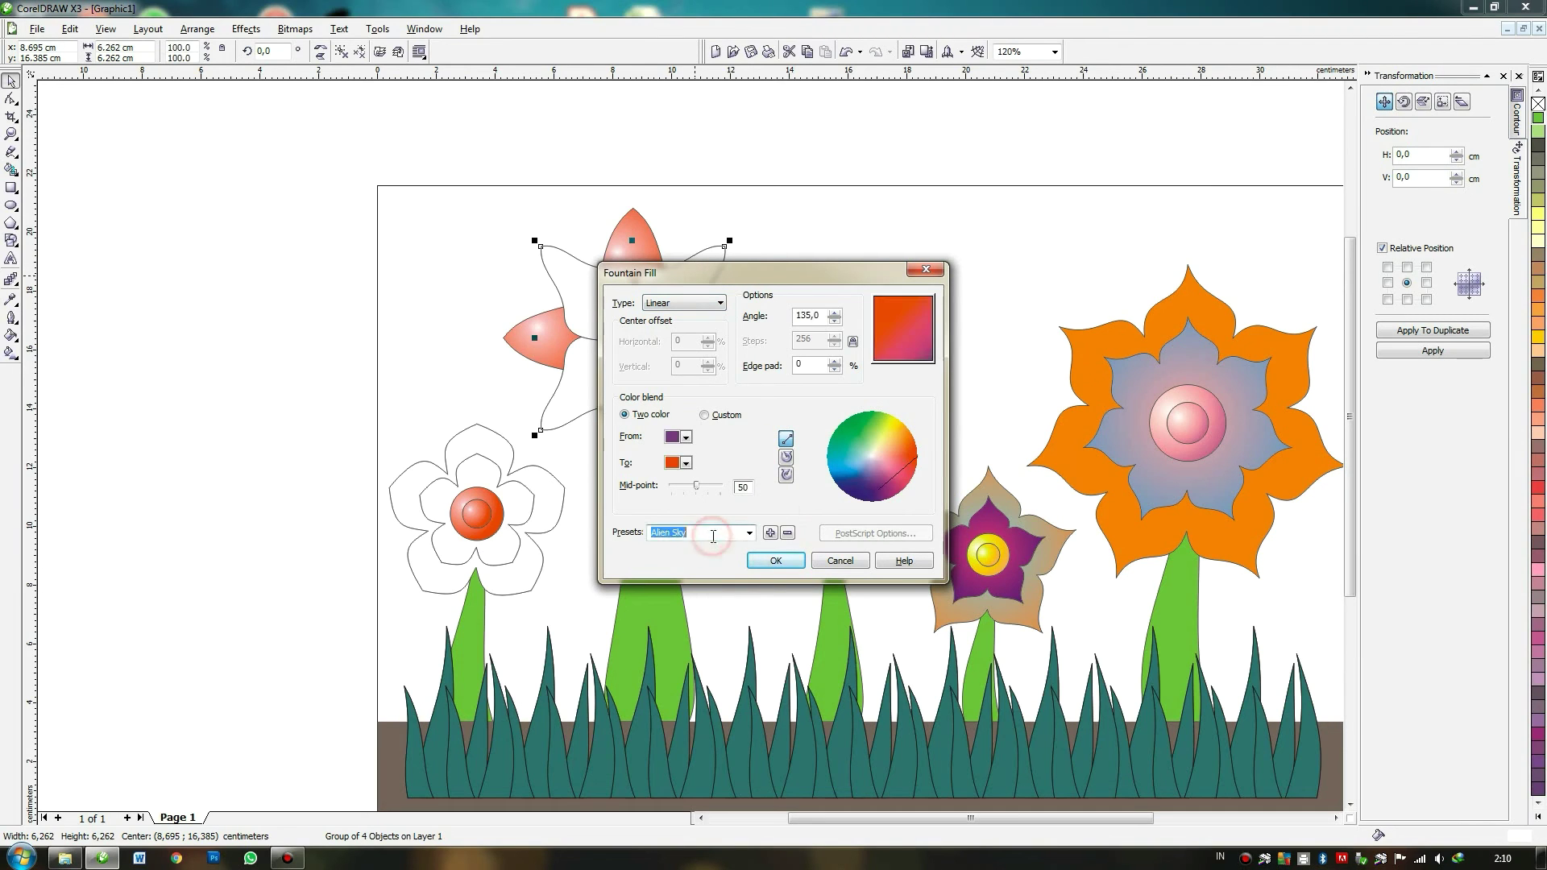
pyautogui.scroll(-2, 713, 535)
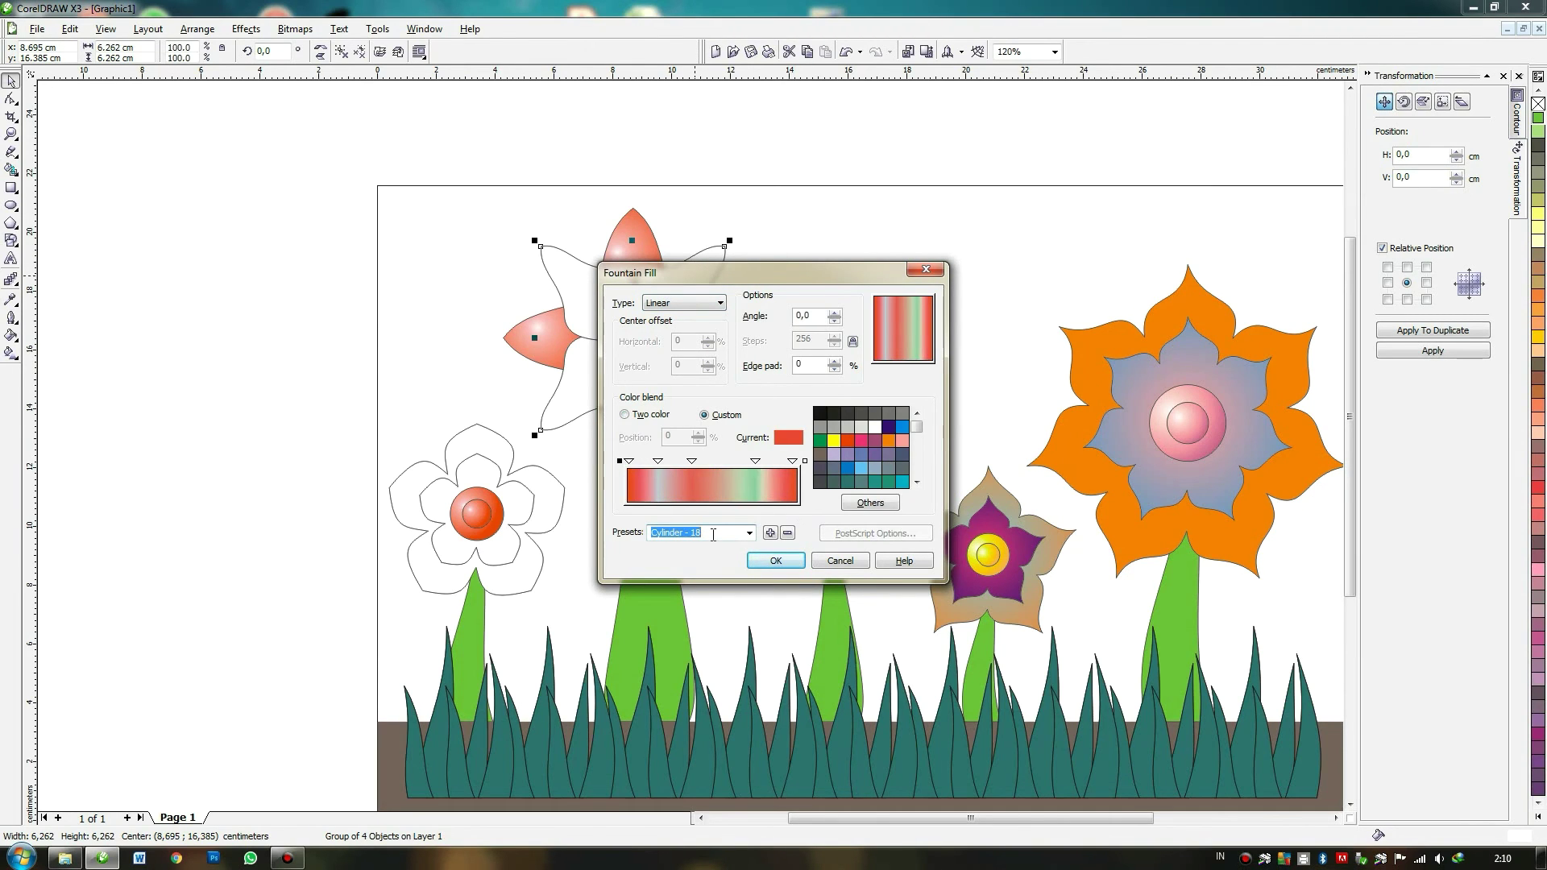
pyautogui.click(700, 305)
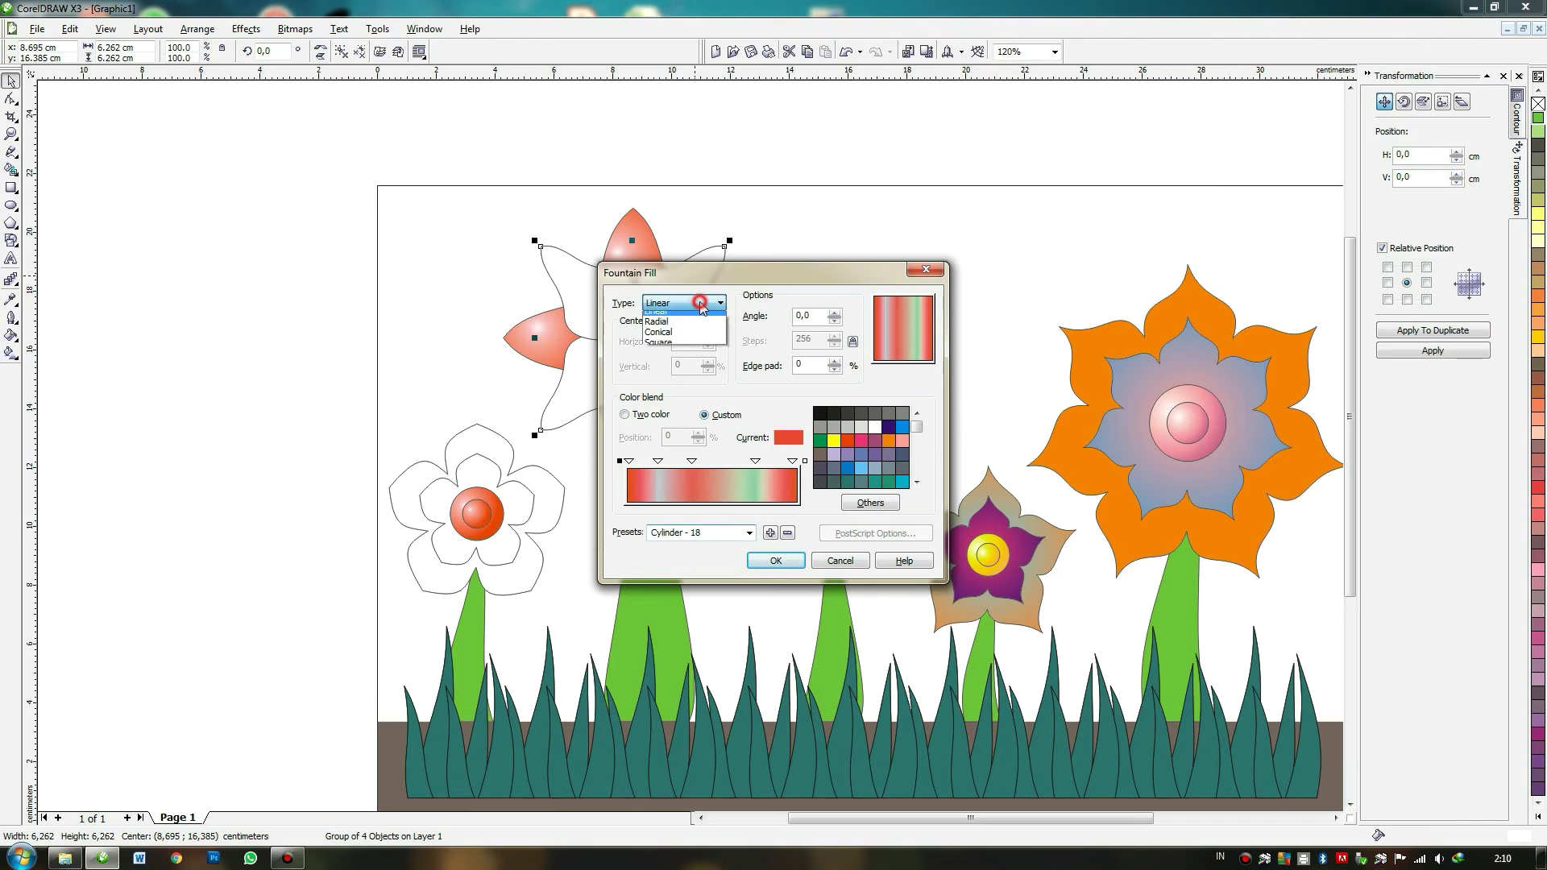
pyautogui.click(685, 326)
pyautogui.click(776, 561)
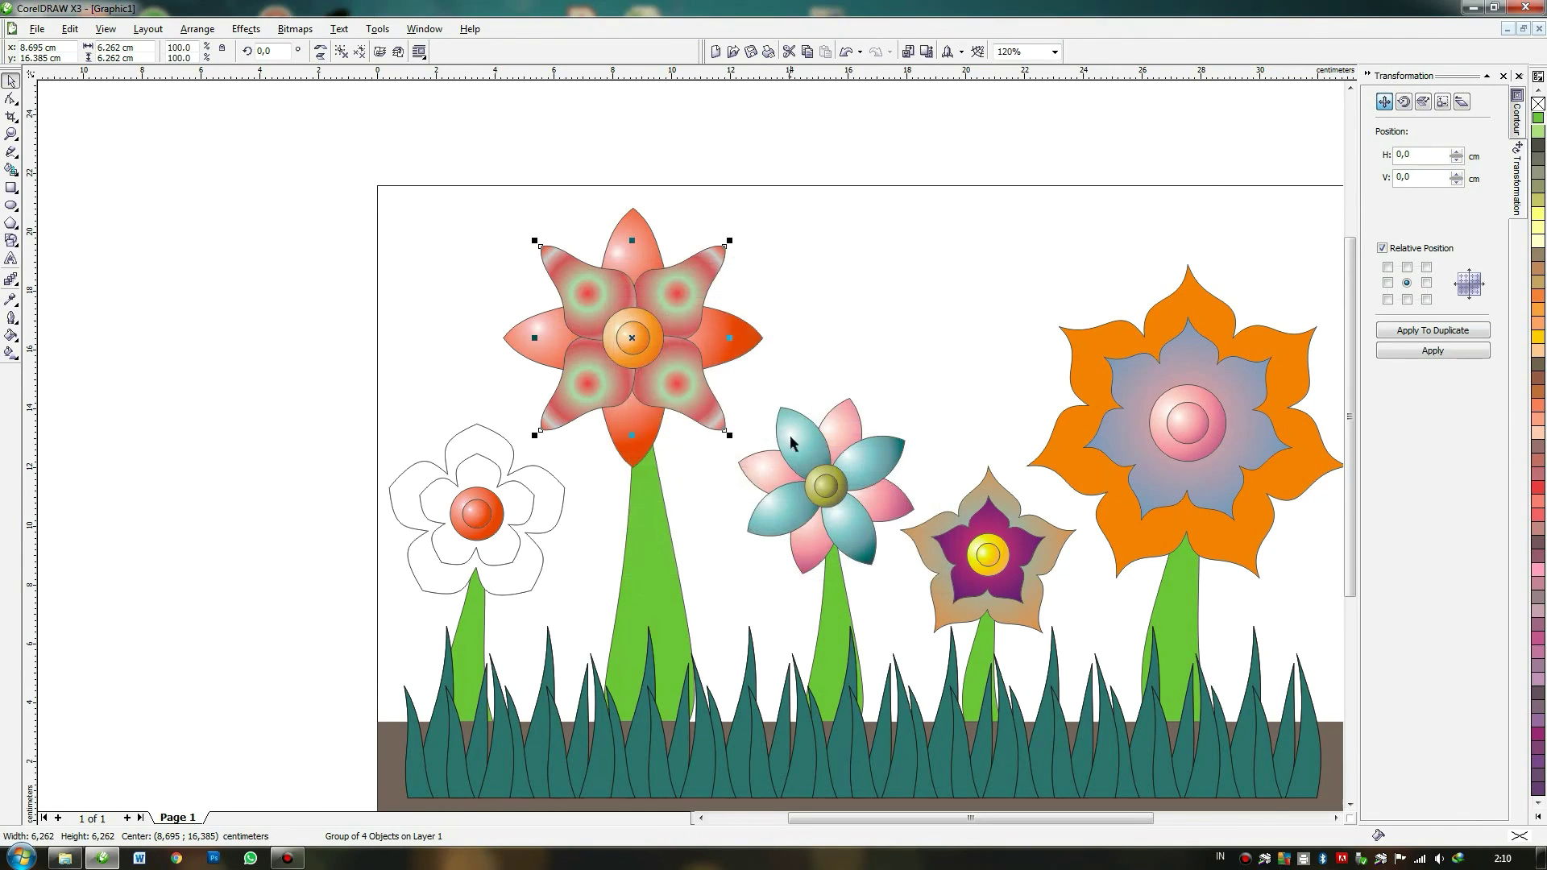
# Fill the tall flower's diagonal petal group with an orange radial fountain fill preset.
pyautogui.press('F11')
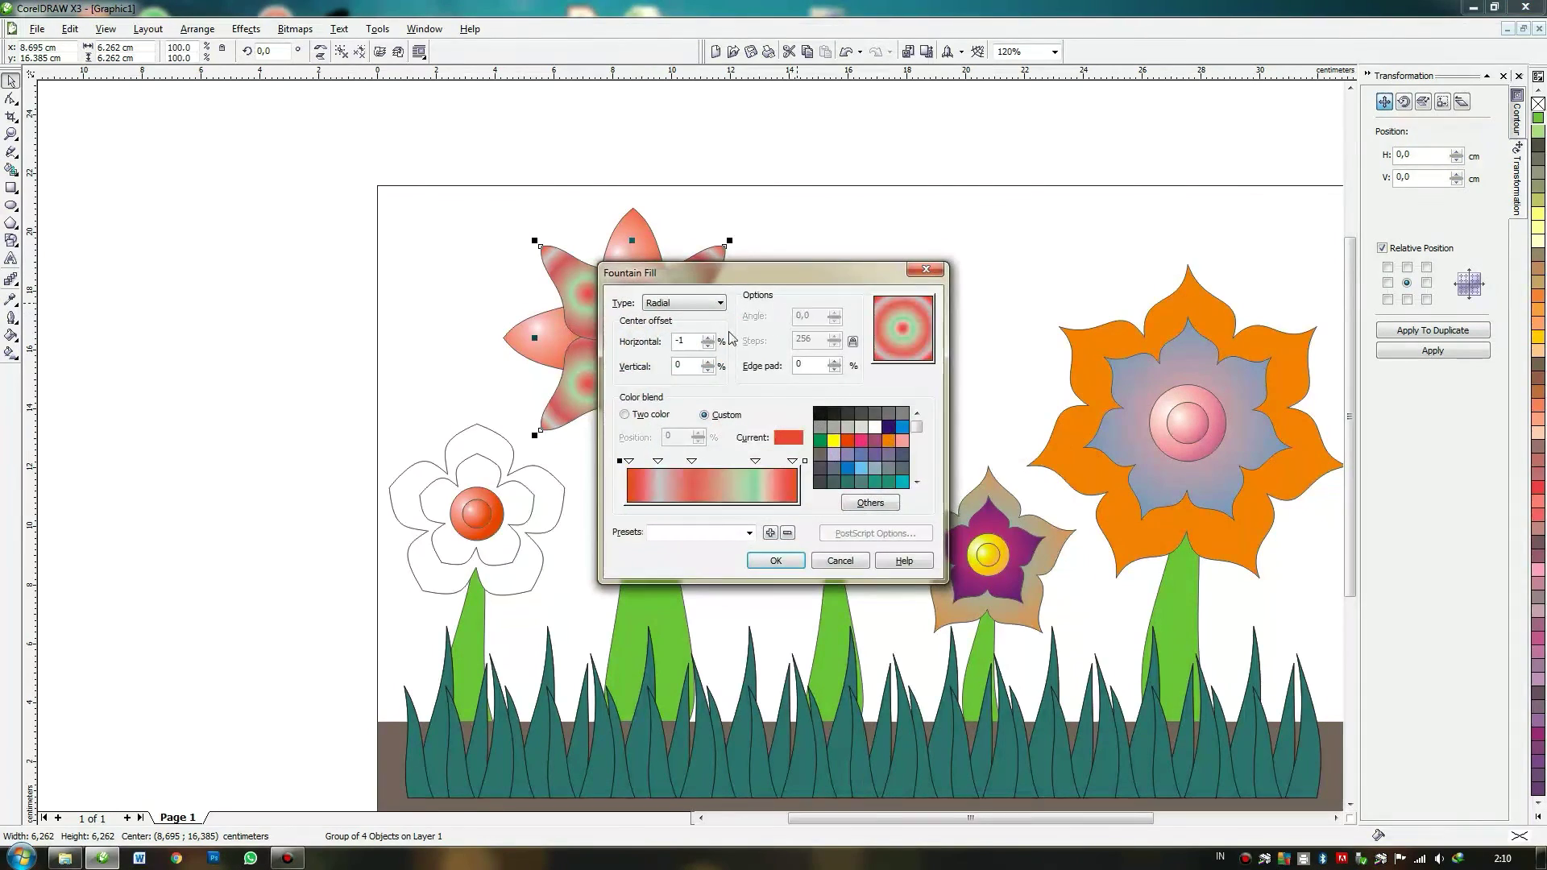
pyautogui.click(701, 310)
pyautogui.click(698, 307)
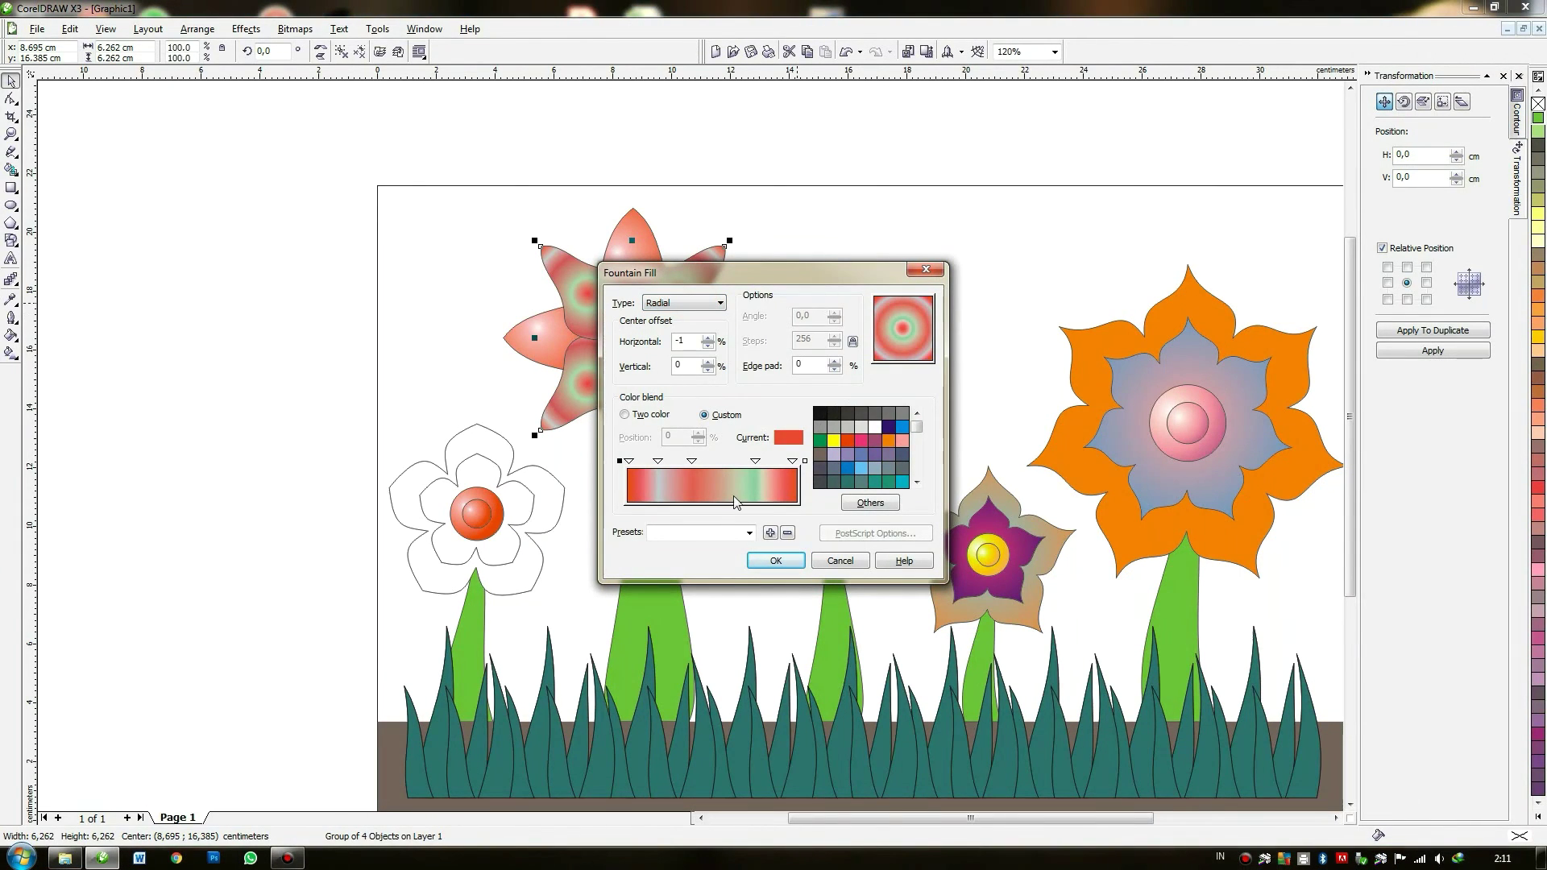
pyautogui.click(726, 534)
pyautogui.scroll(-5, 725, 534)
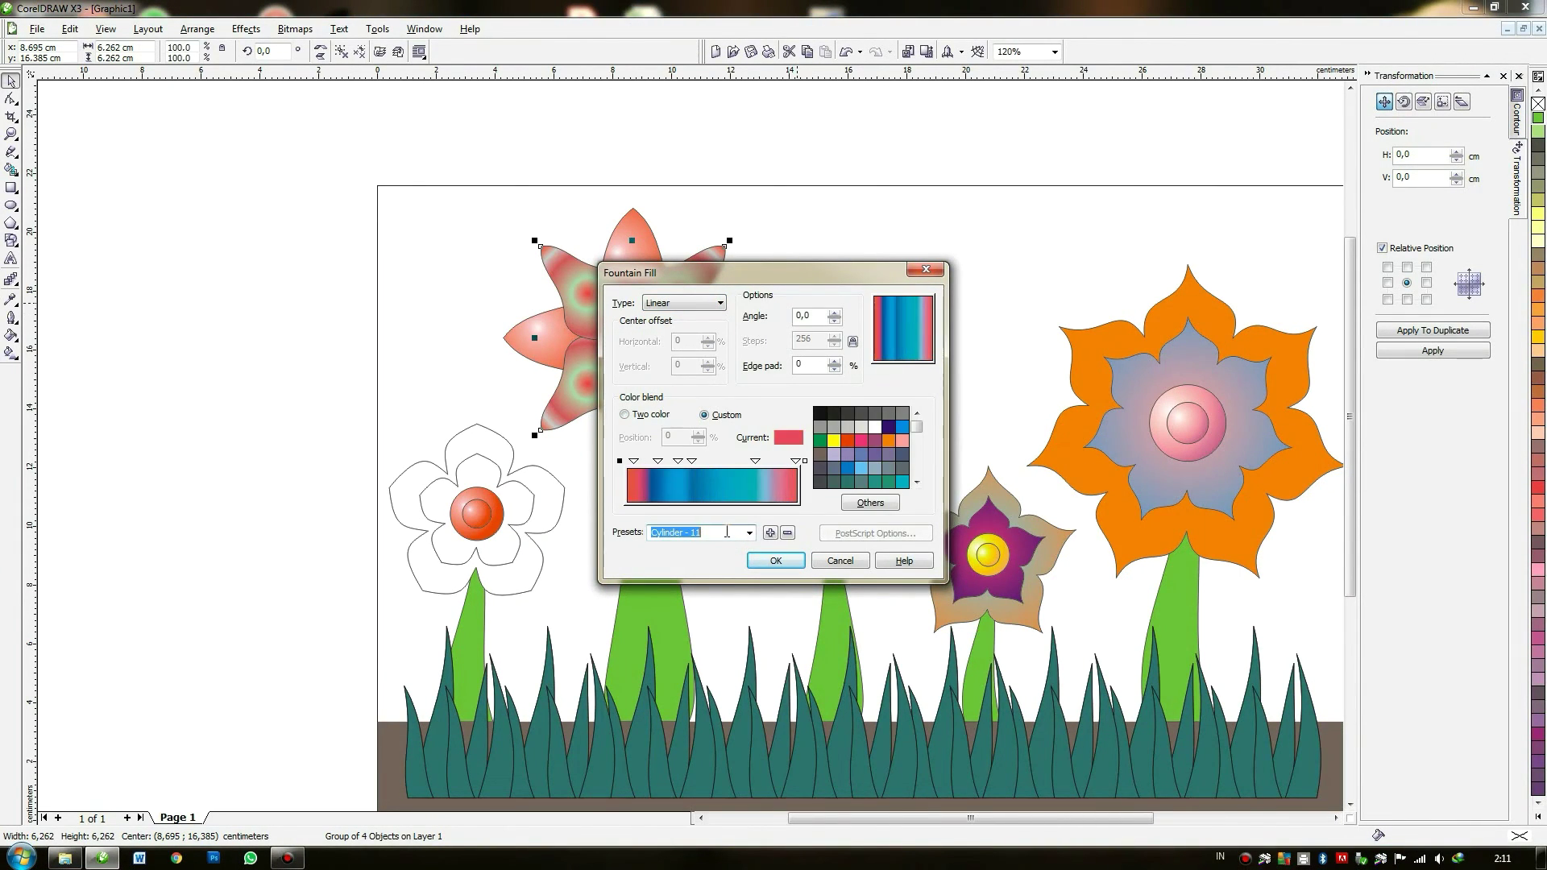
pyautogui.scroll(4, 727, 531)
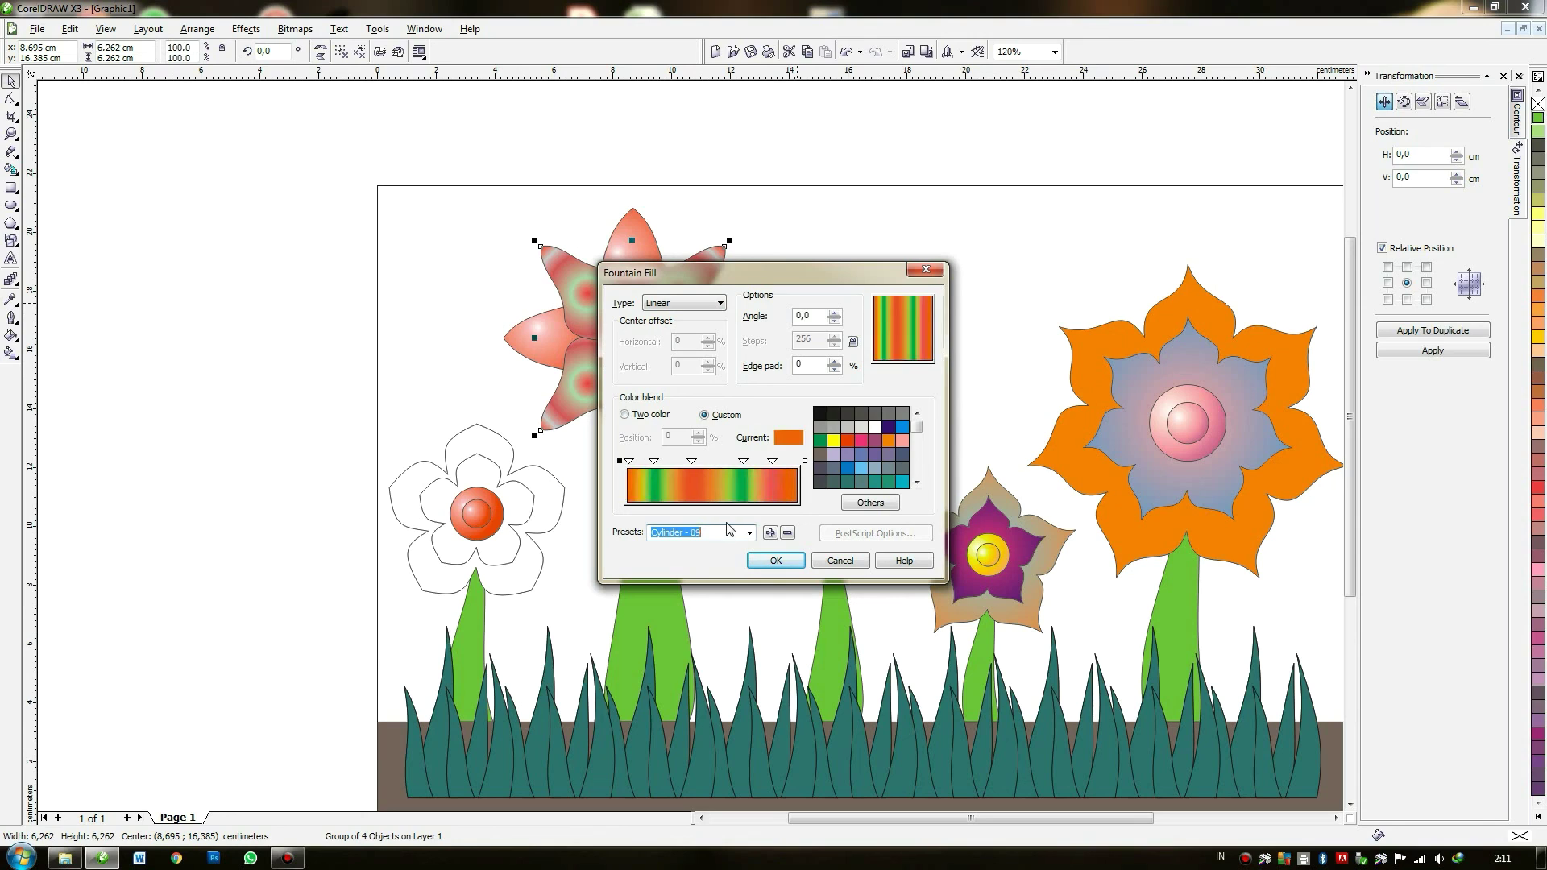
pyautogui.scroll(10, 728, 528)
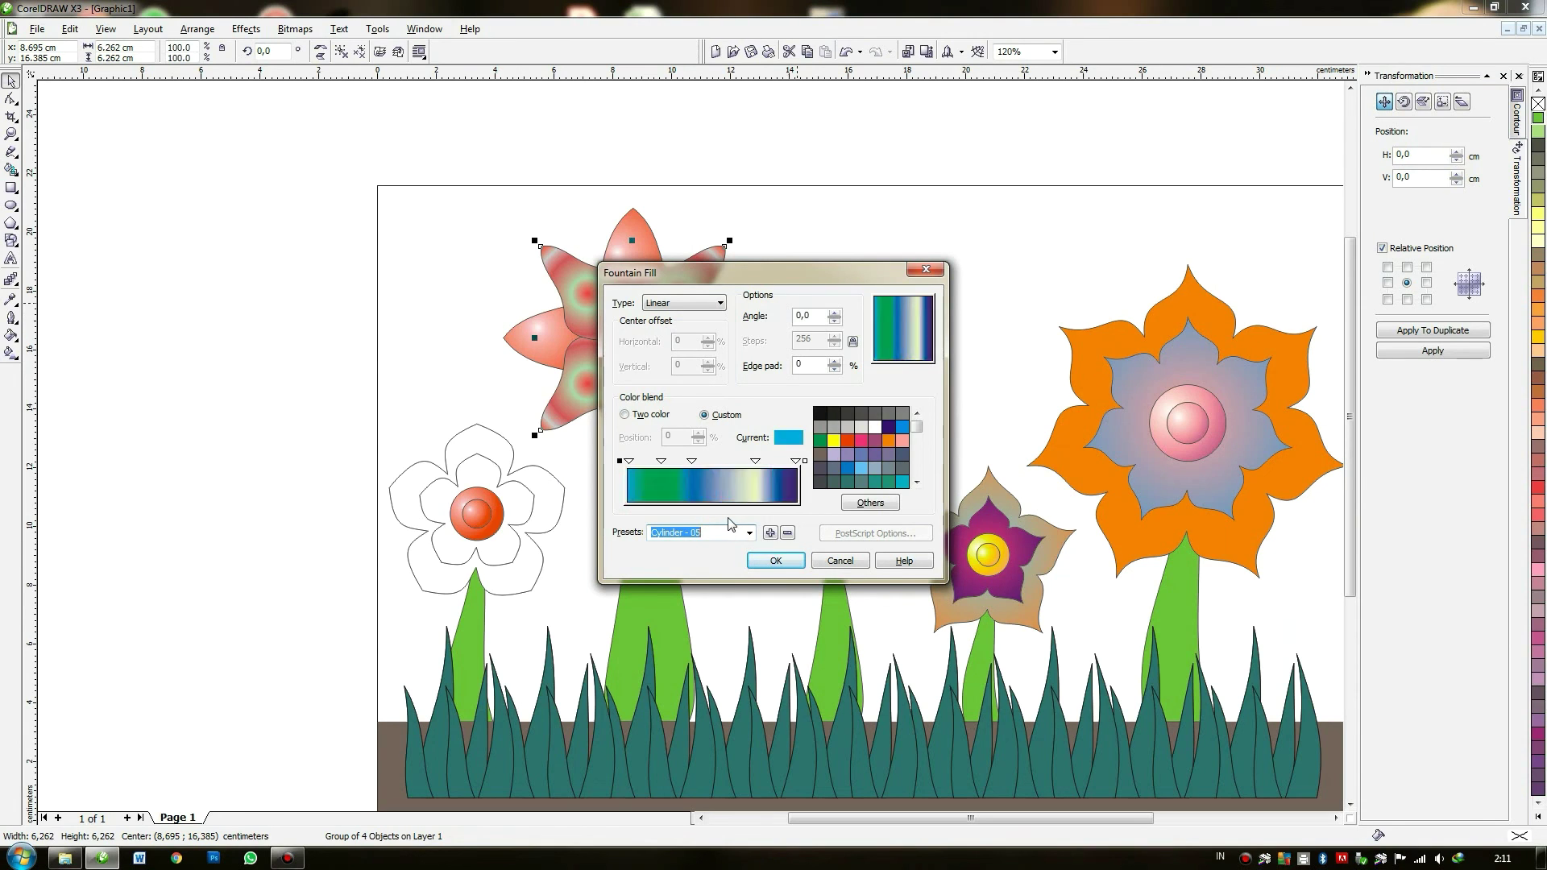
pyautogui.scroll(-2, 729, 528)
pyautogui.scroll(2, 731, 528)
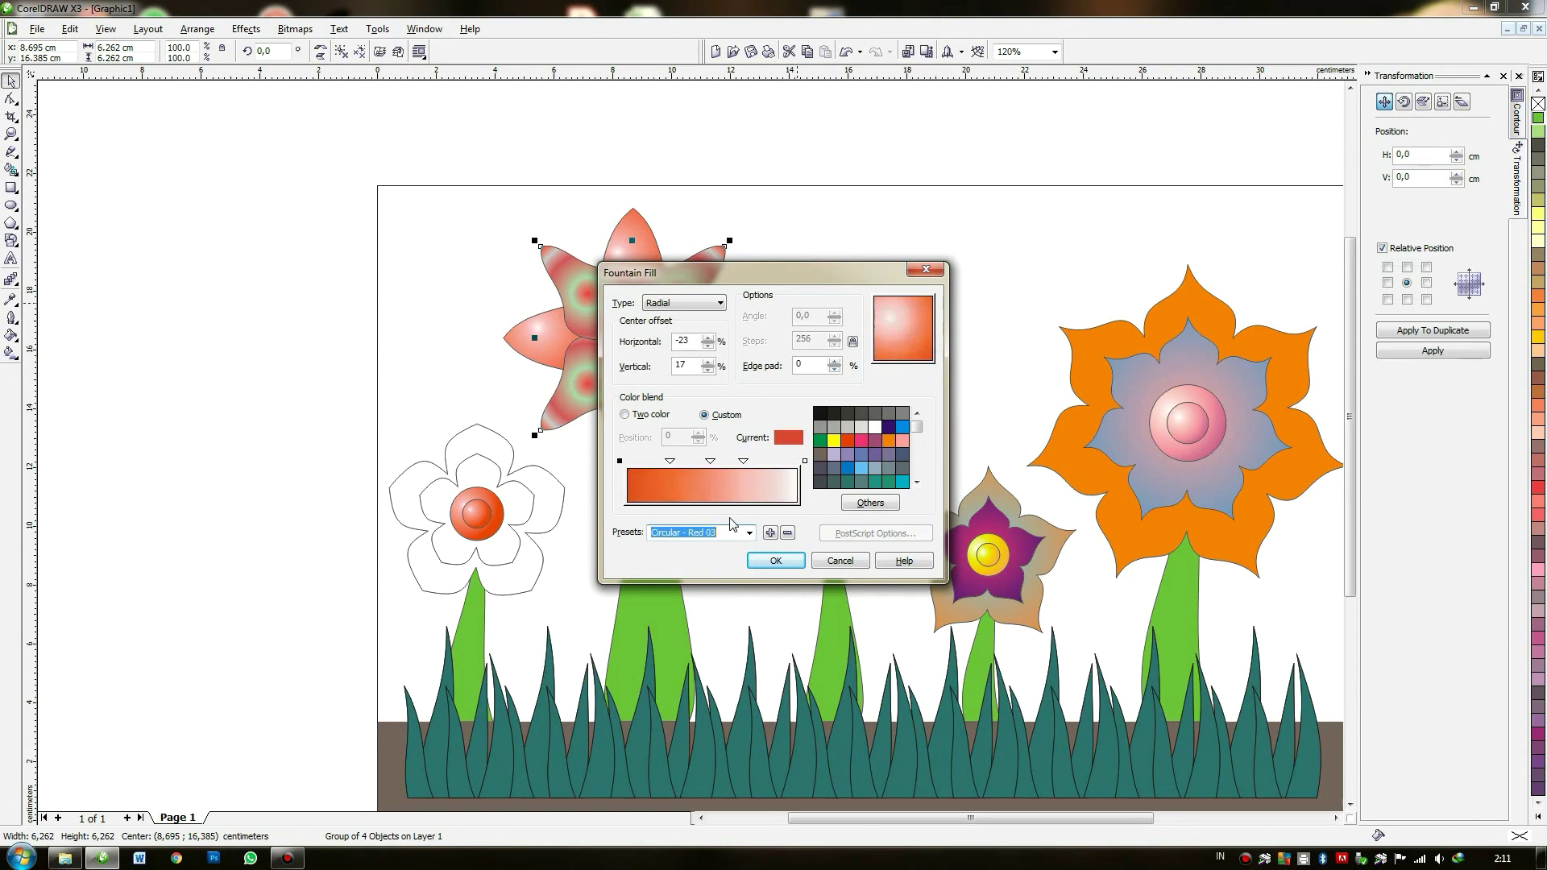
pyautogui.click(793, 569)
pyautogui.click(813, 305)
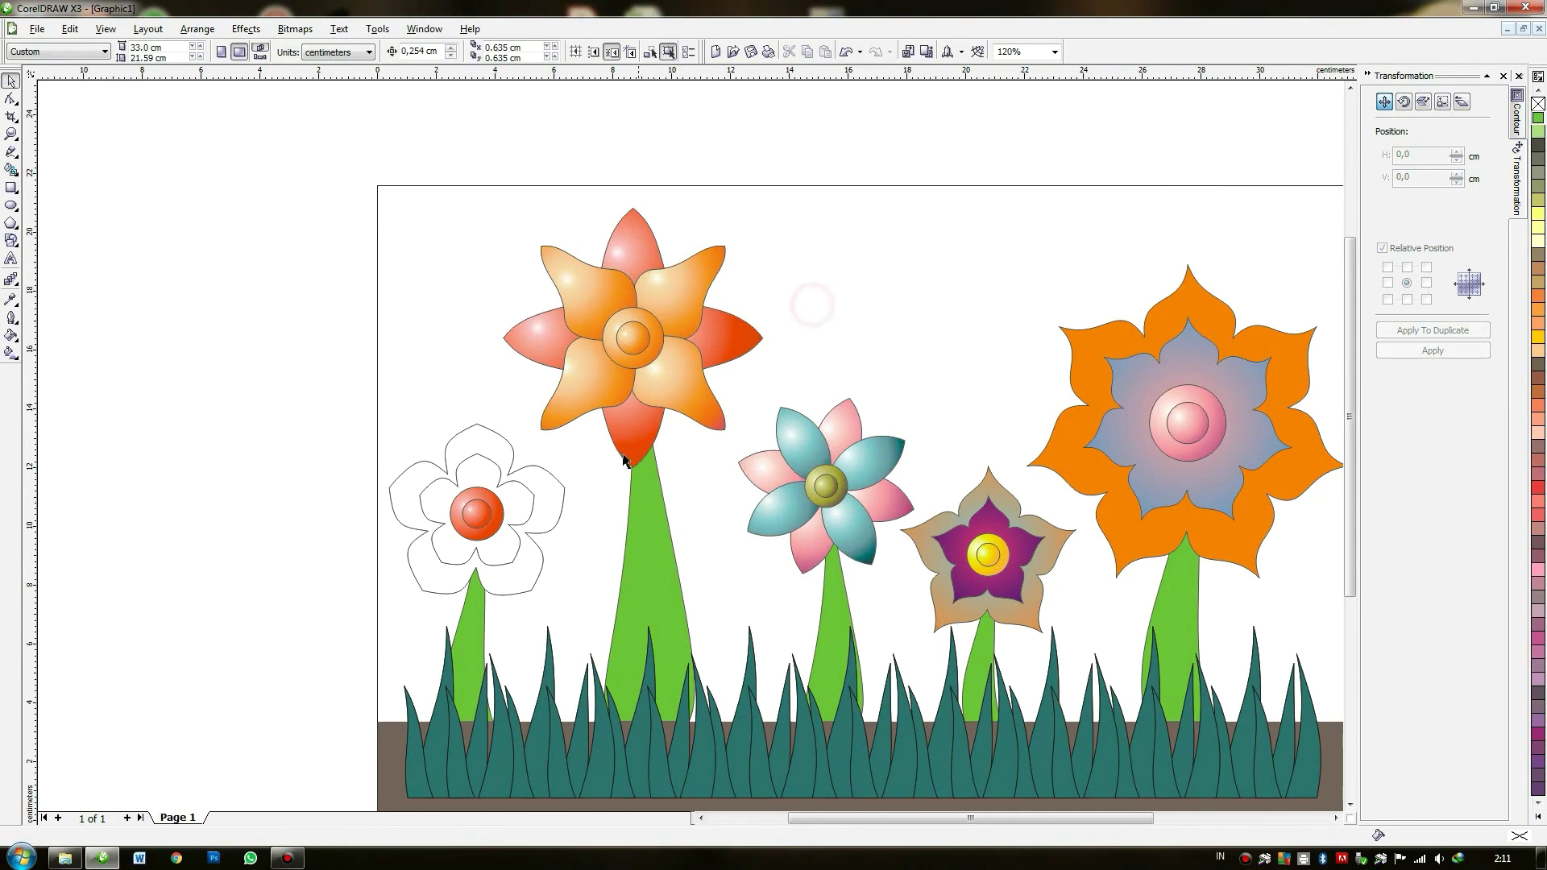
# Fill the inner petal shape of the small five-petalled white flower with a grey radial fountain fill preset.
pyautogui.click(520, 486)
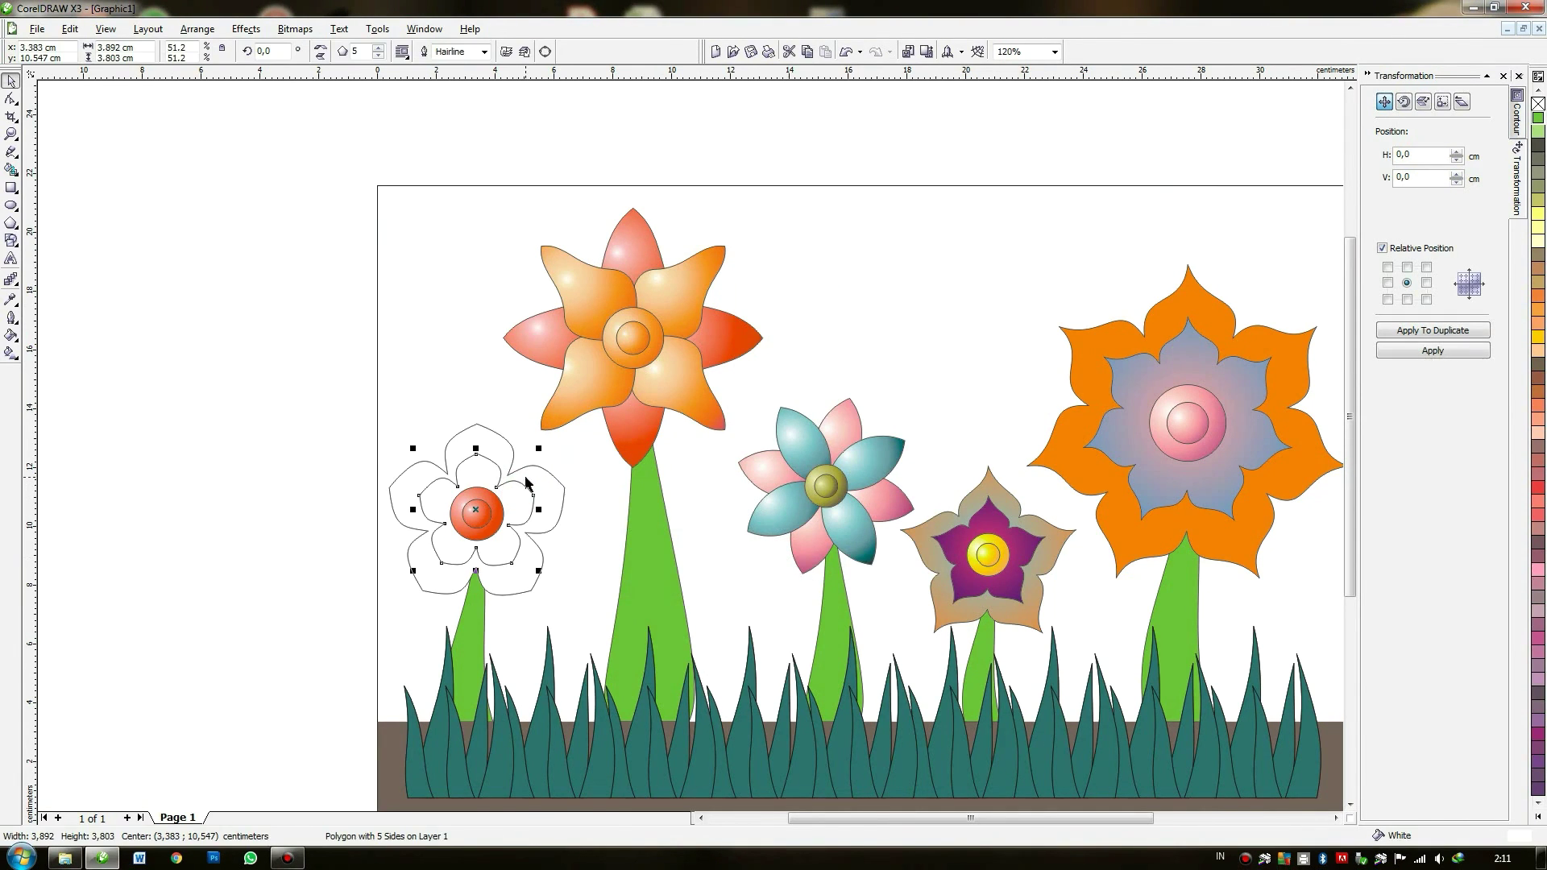
pyautogui.press('F11')
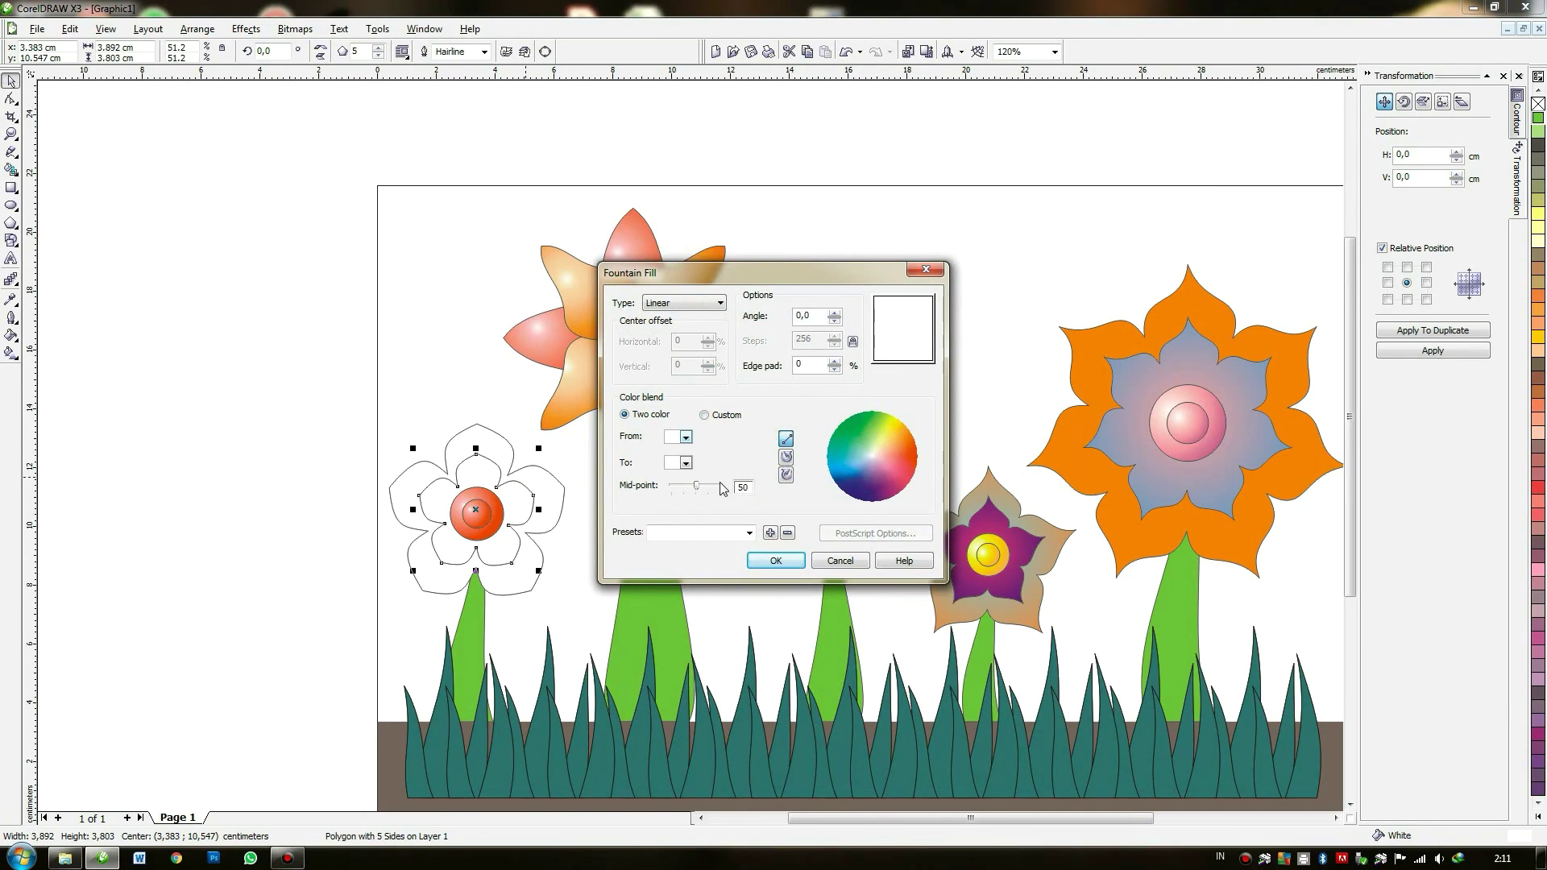
pyautogui.click(707, 533)
pyautogui.scroll(-4, 709, 533)
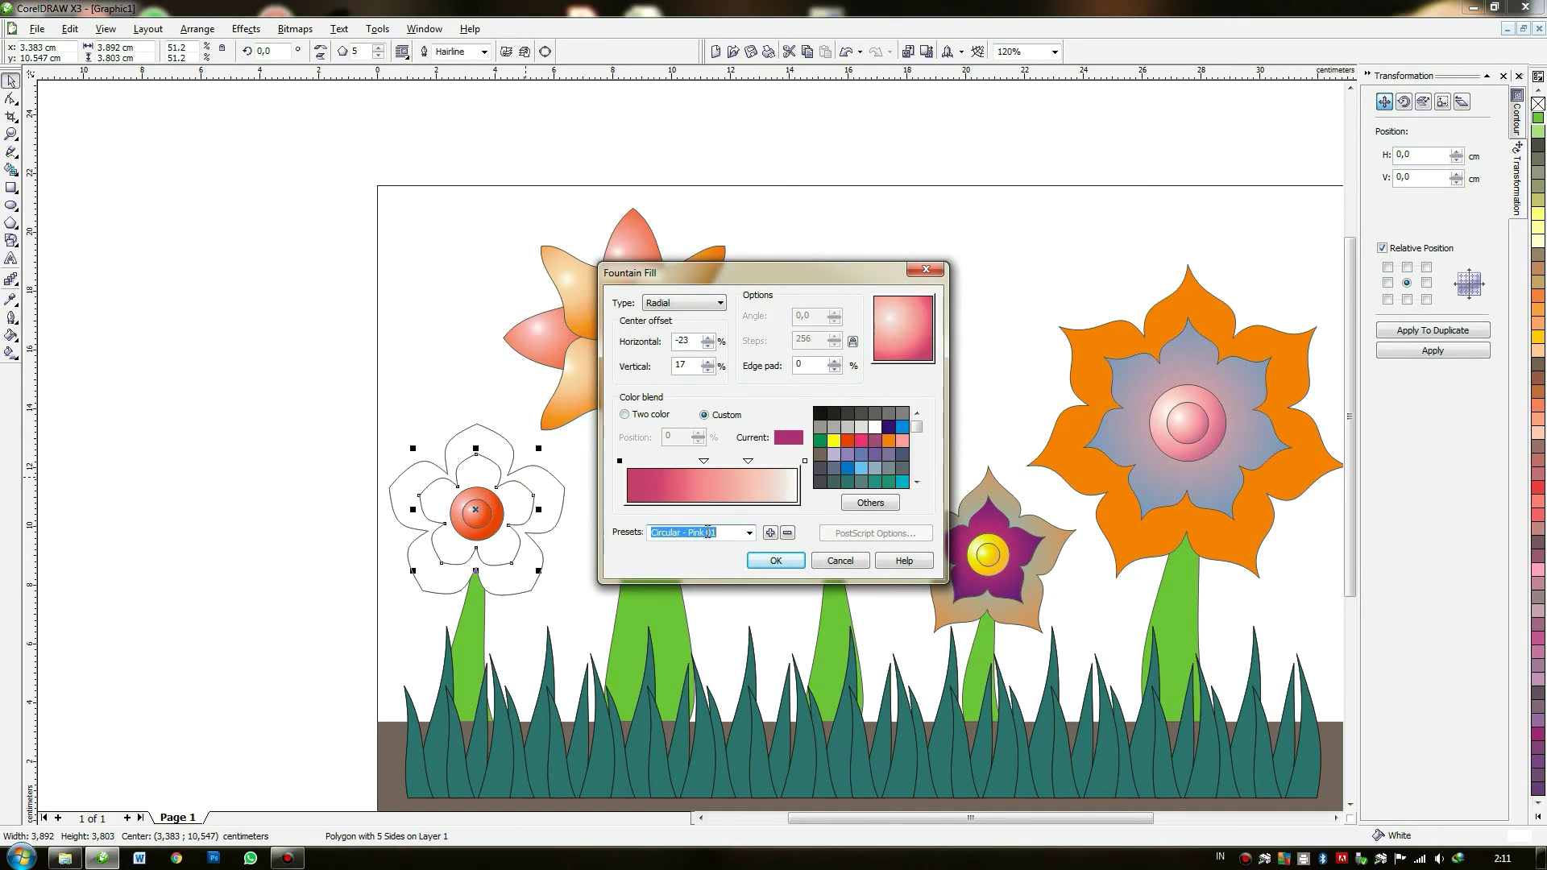
pyautogui.scroll(-3, 707, 530)
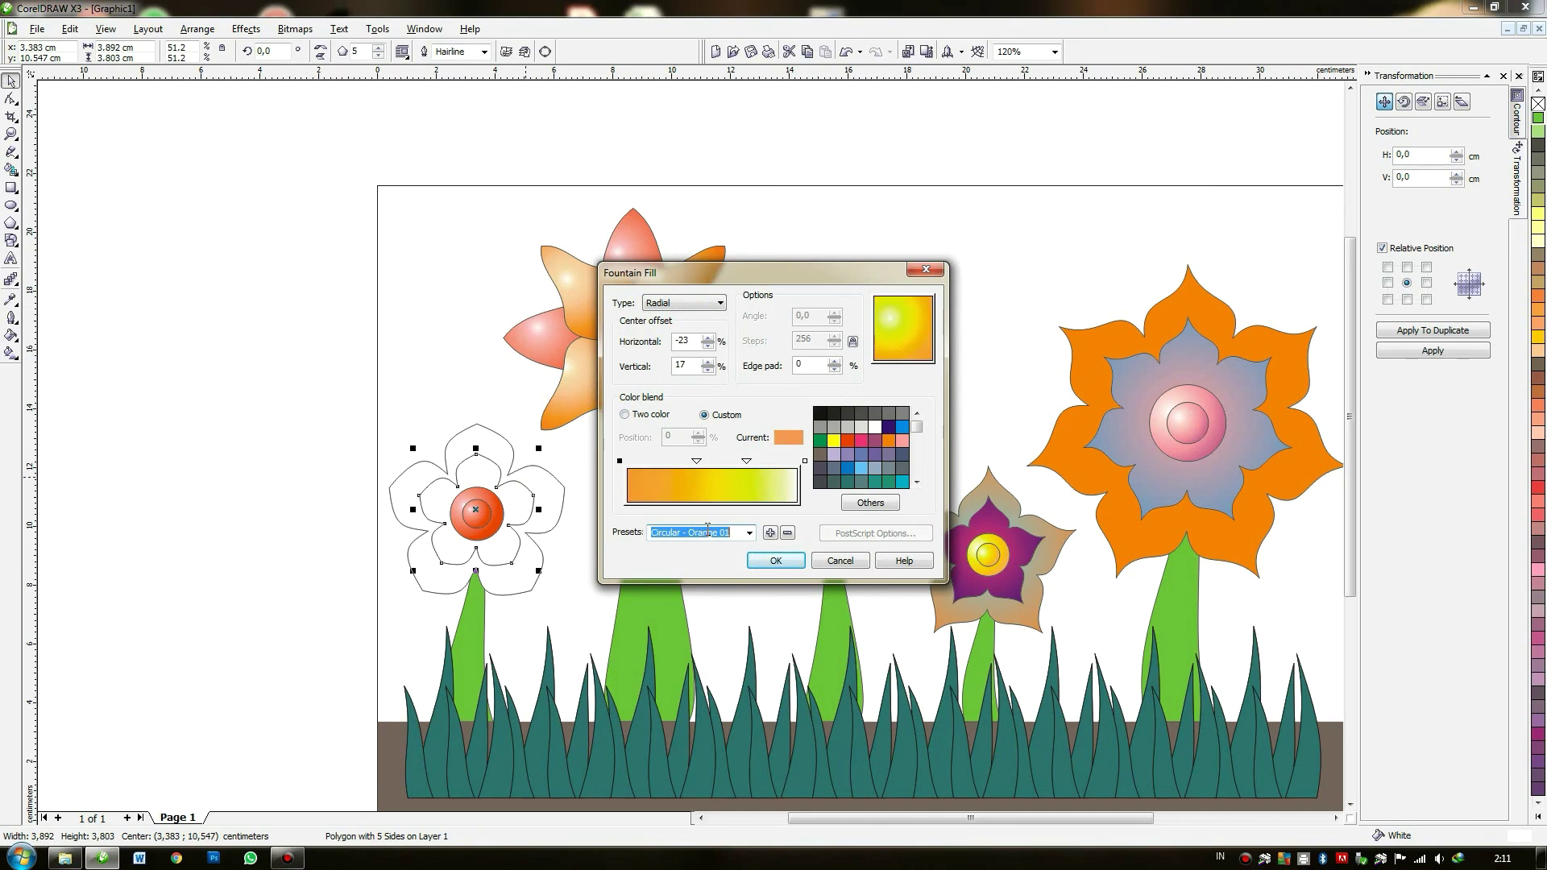
pyautogui.click(772, 564)
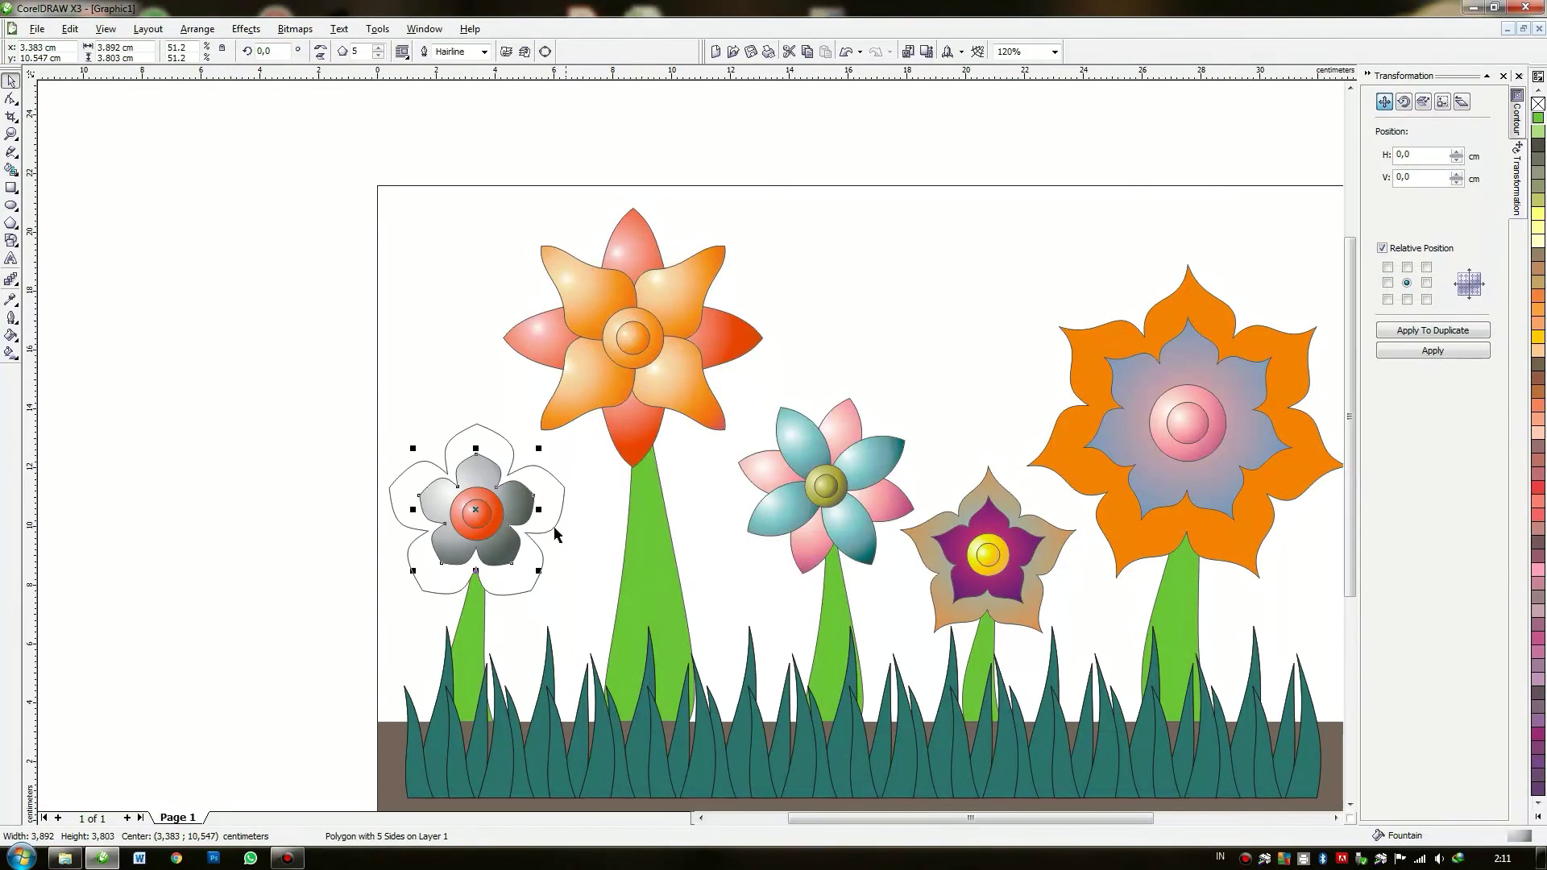
# Fill the outer petal shape of the small five-petalled flower with the teal radial fountain fill preset Circular - Green 02.
pyautogui.click(556, 488)
pyautogui.press('F11')
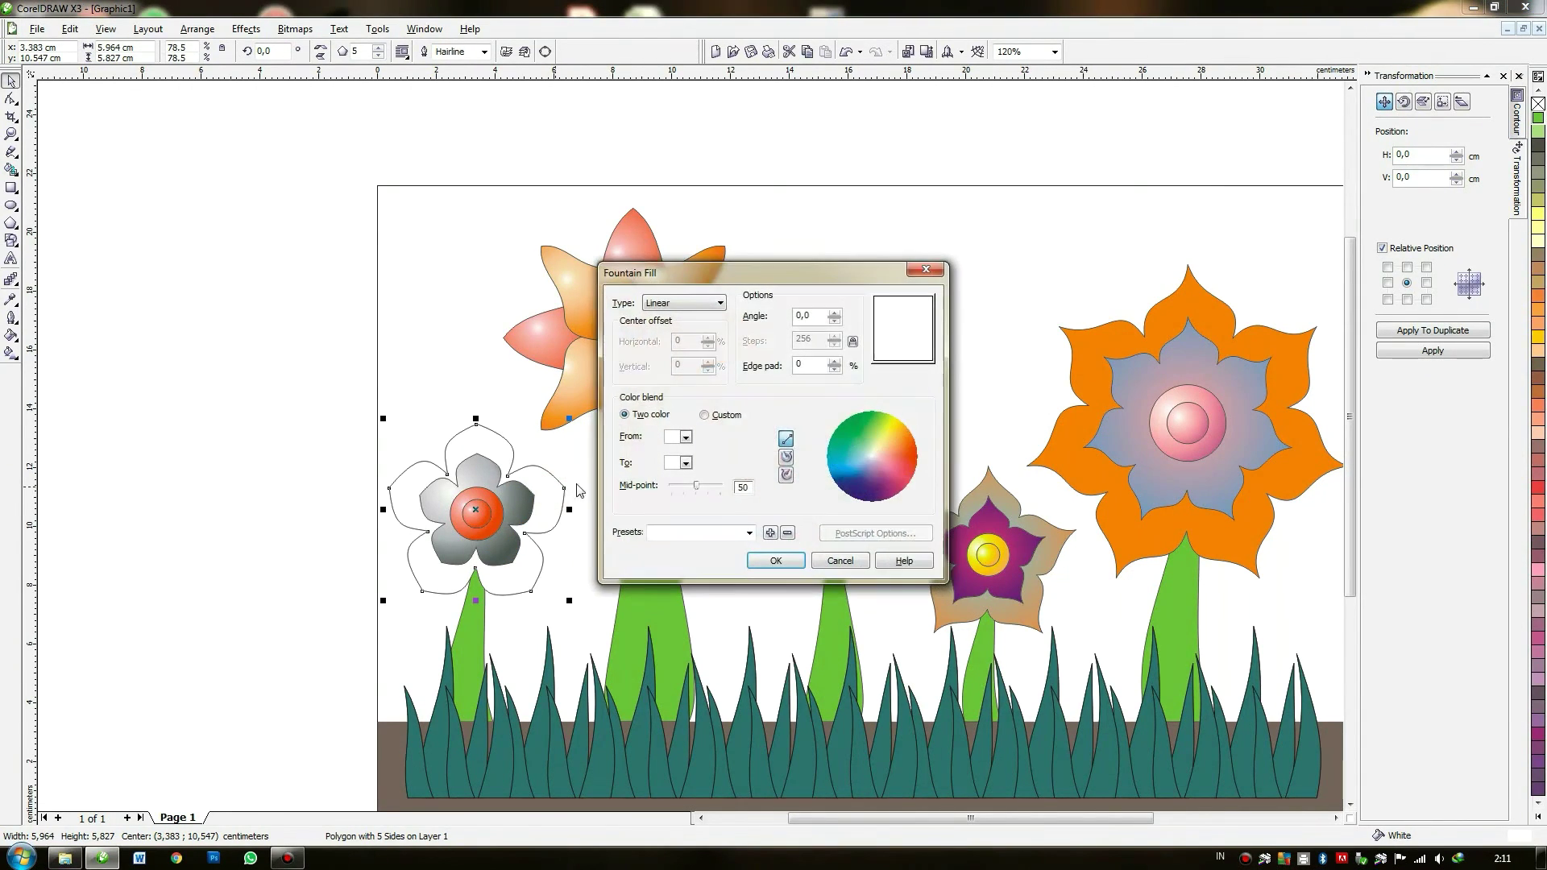
pyautogui.click(703, 529)
pyautogui.scroll(-5, 704, 529)
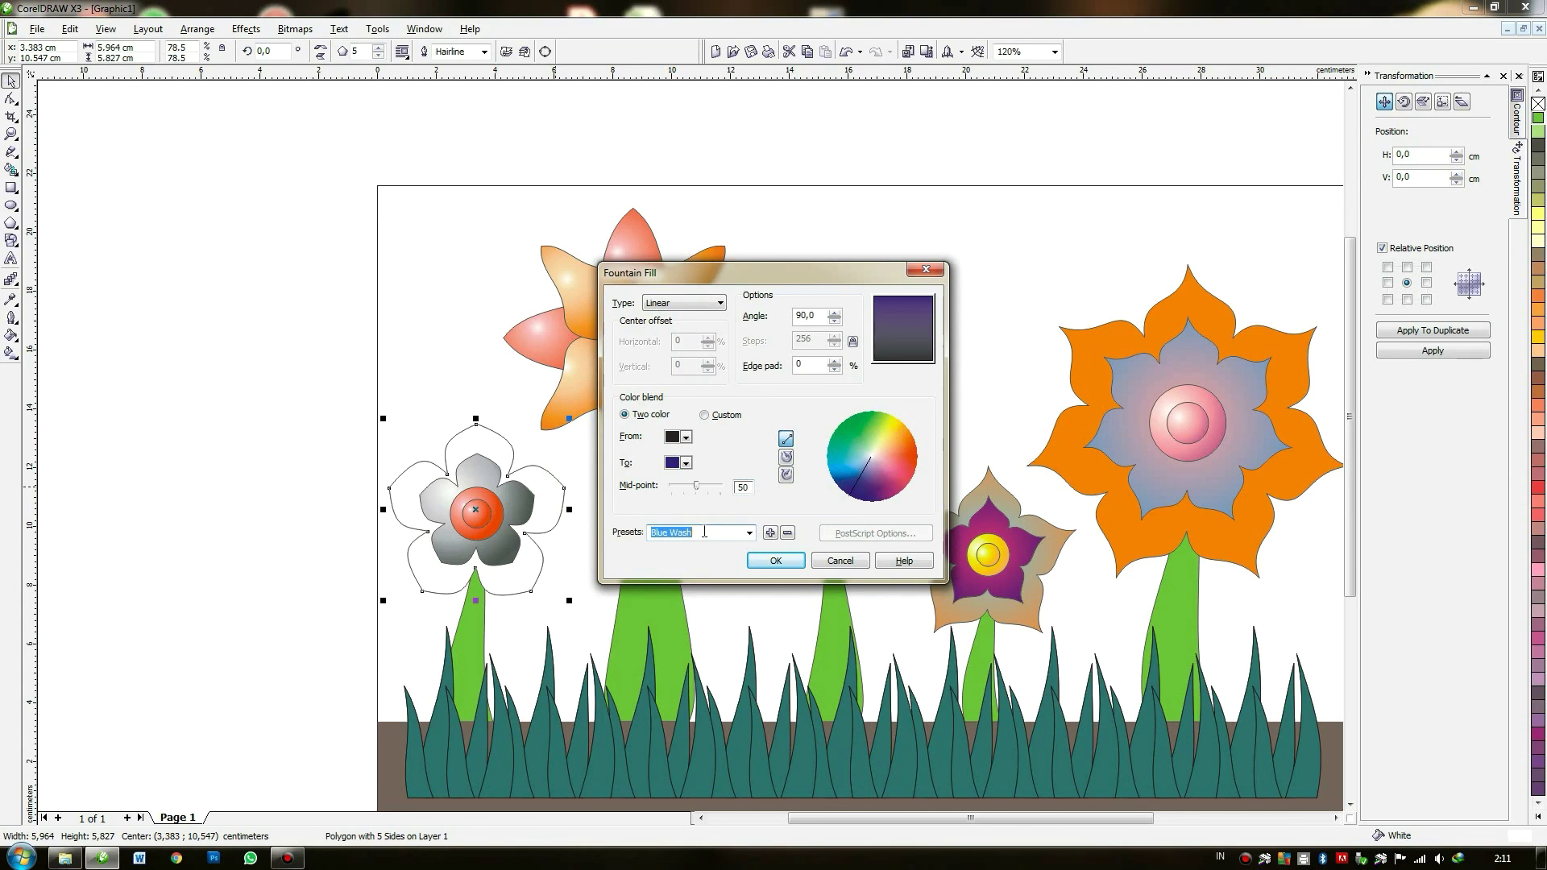
pyautogui.scroll(-2, 704, 529)
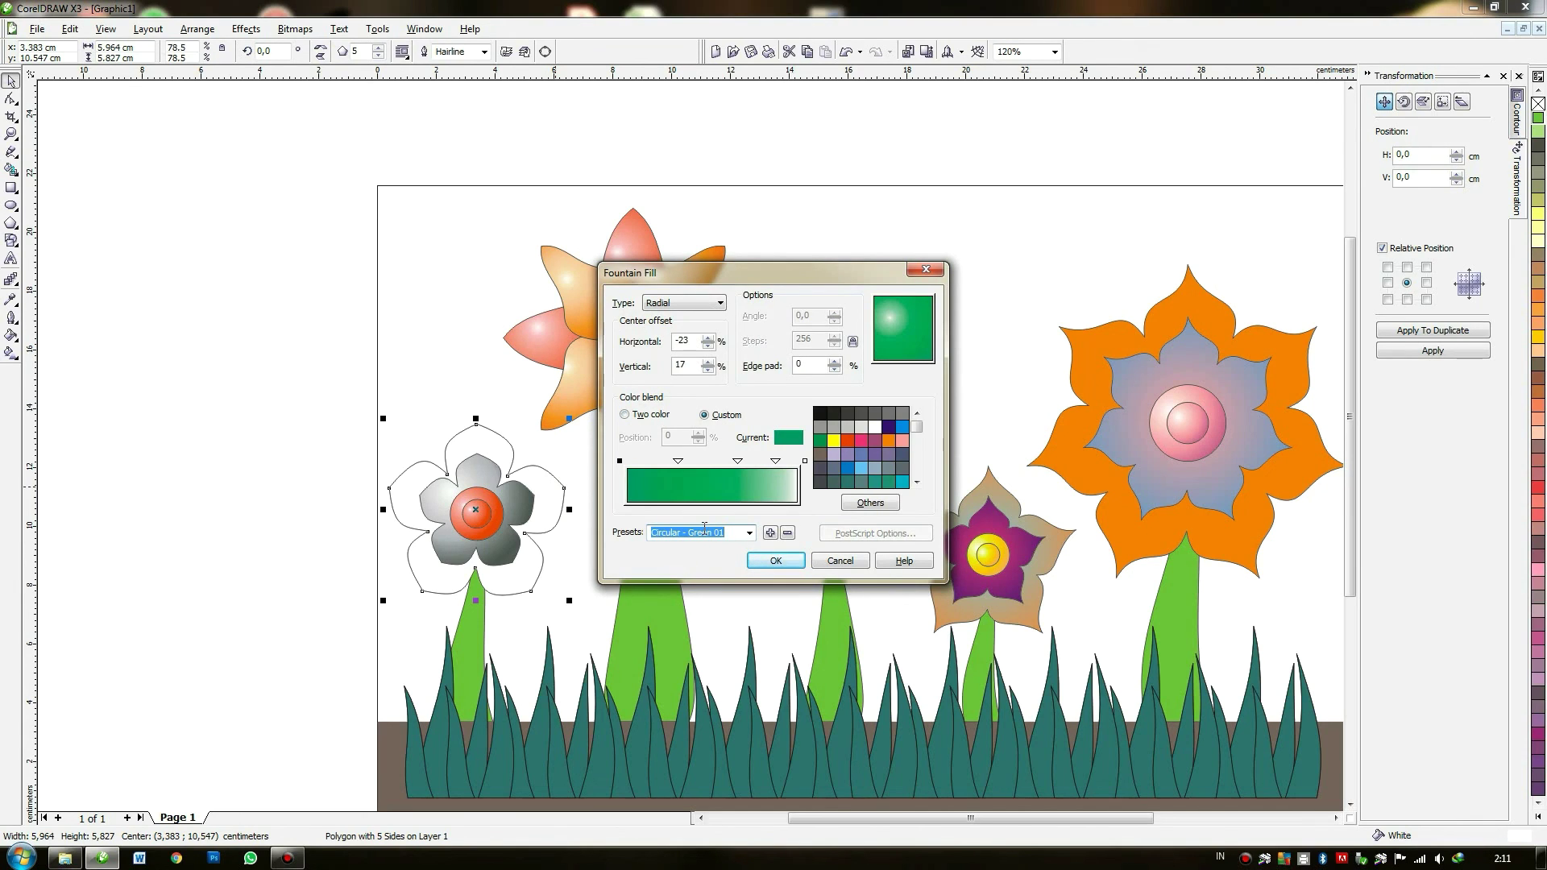
pyautogui.scroll(1, 704, 532)
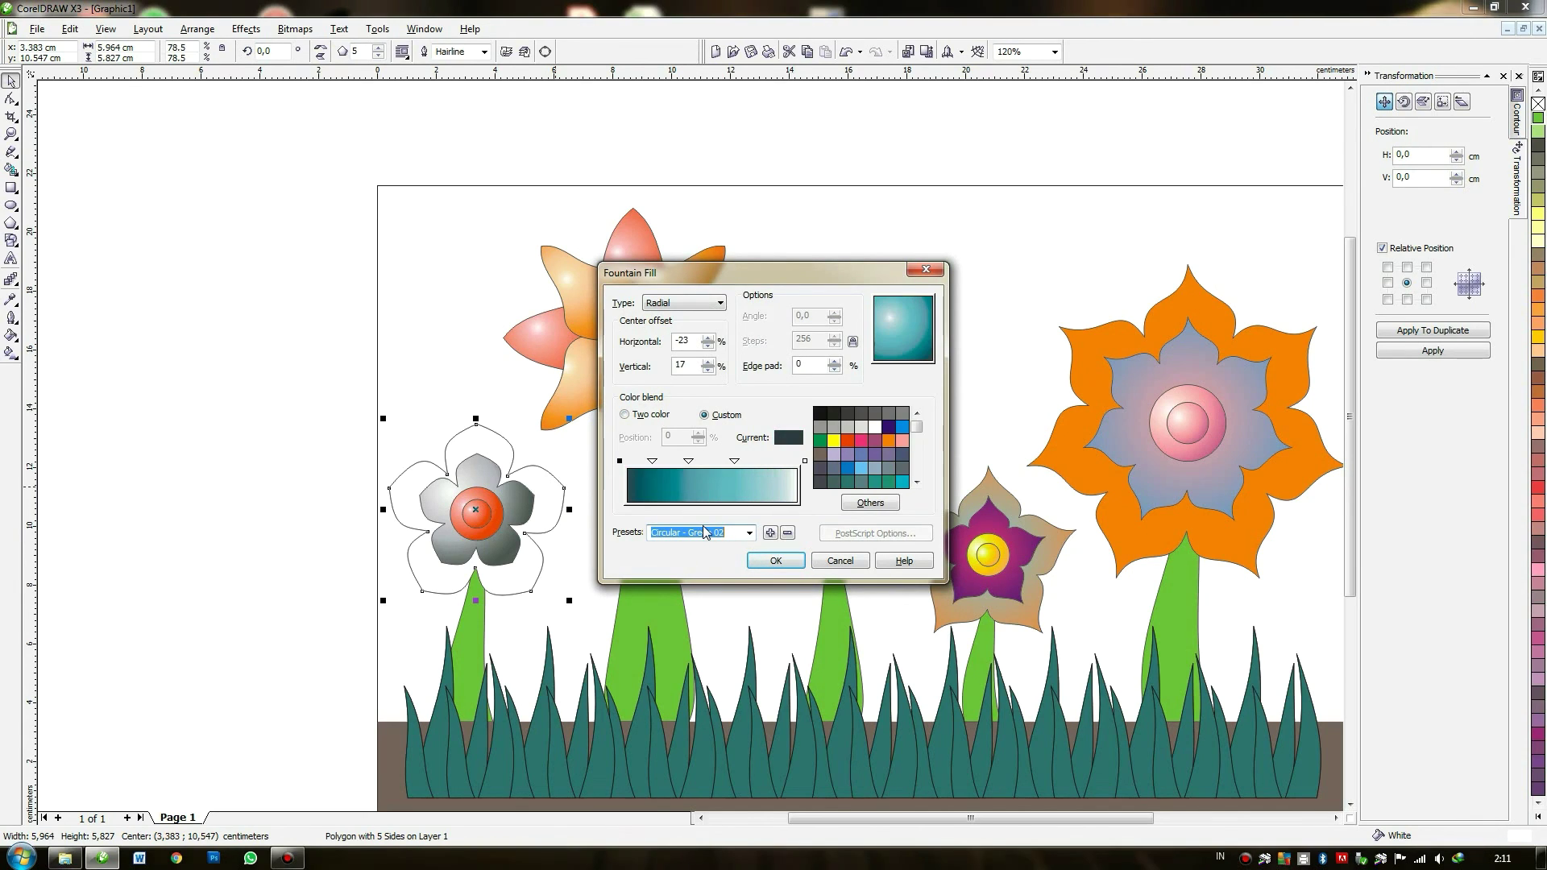
pyautogui.click(774, 561)
pyautogui.click(428, 364)
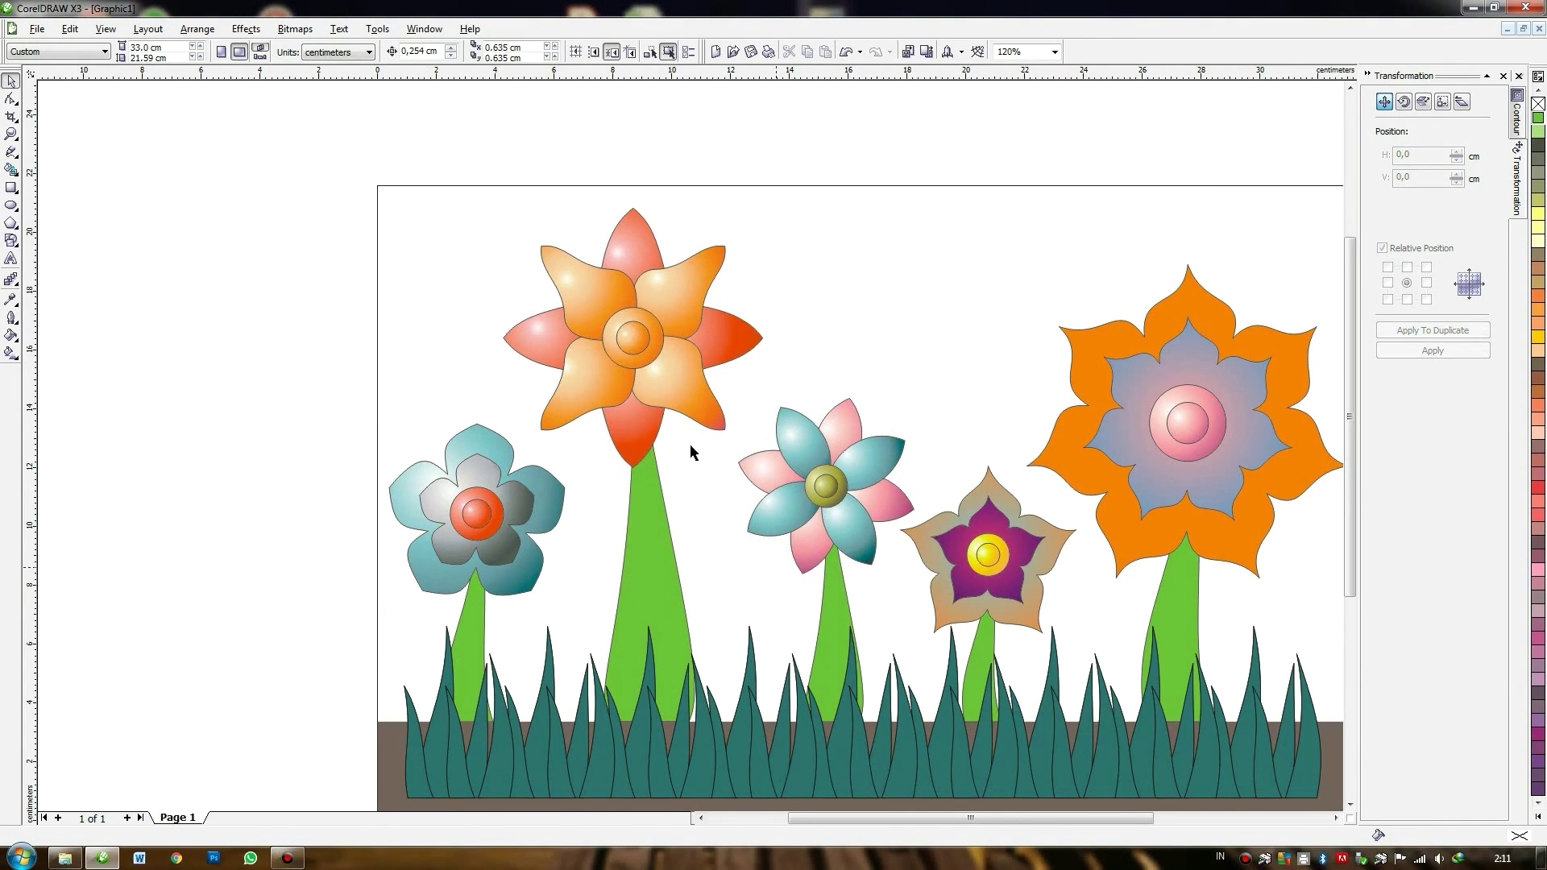
# Save the drawing in the Corel folder as a CorelDRAW CDR file named Belajar Membuat Bunga.
pyautogui.scroll(-2, 690, 444)
pyautogui.scroll(1, 690, 444)
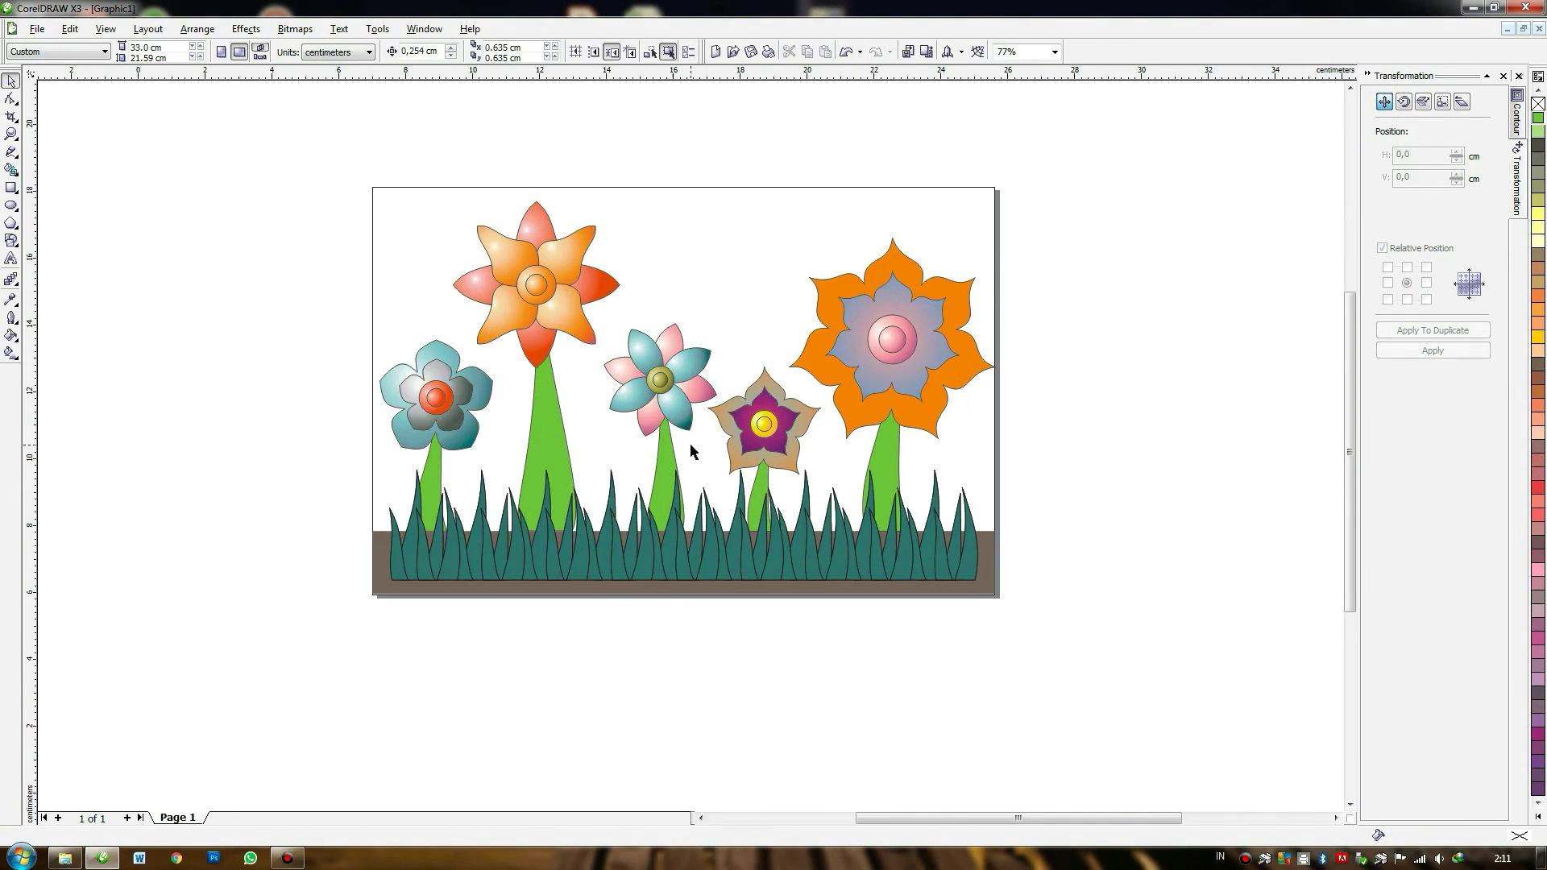
pyautogui.scroll(2, 691, 451)
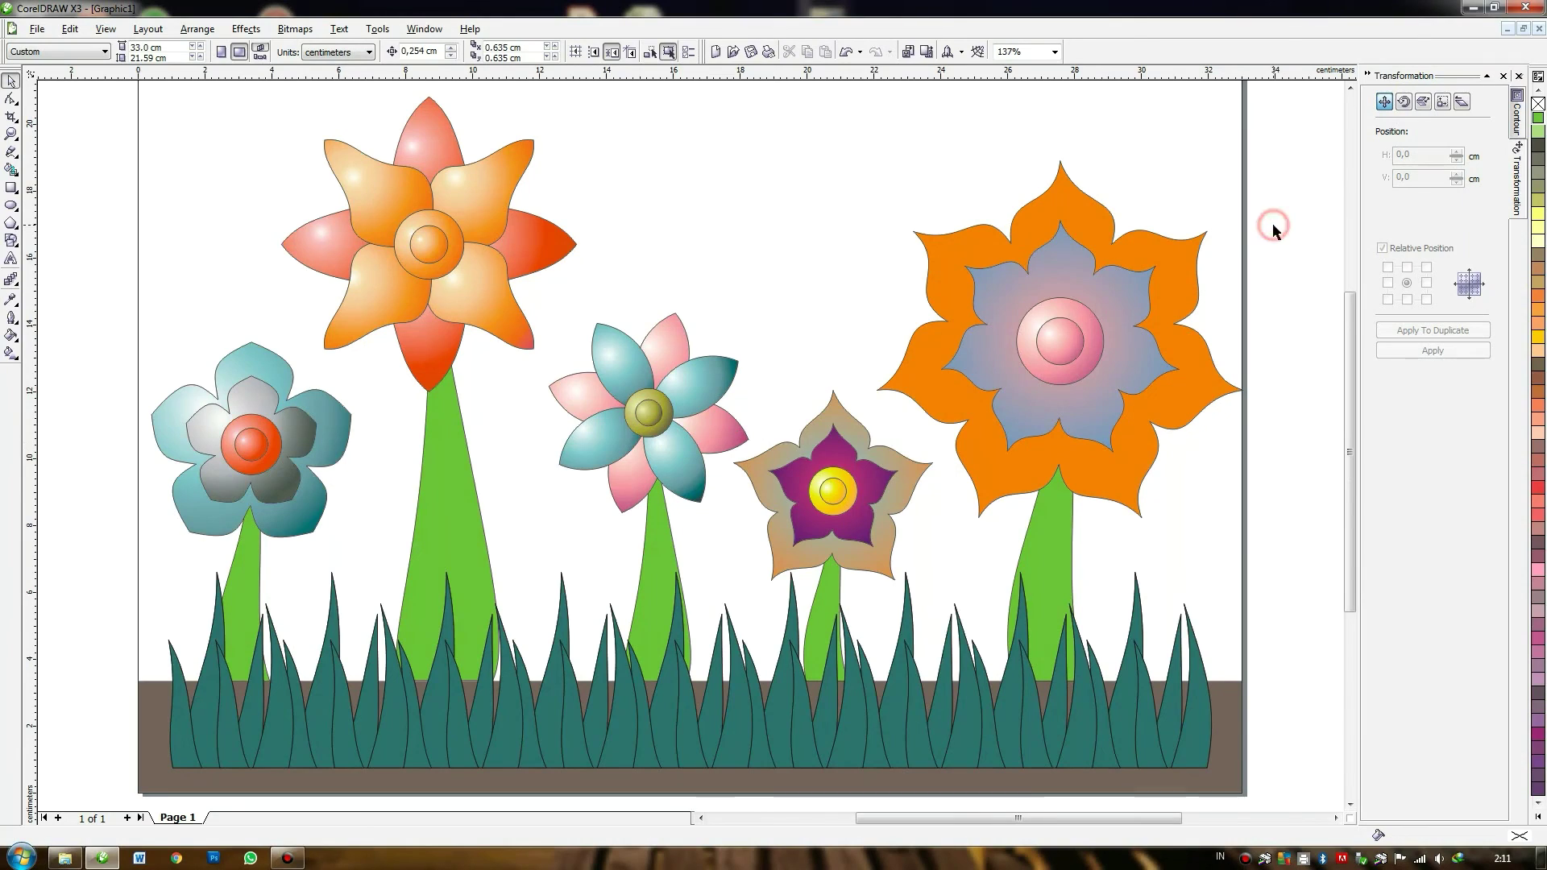
pyautogui.click(37, 28)
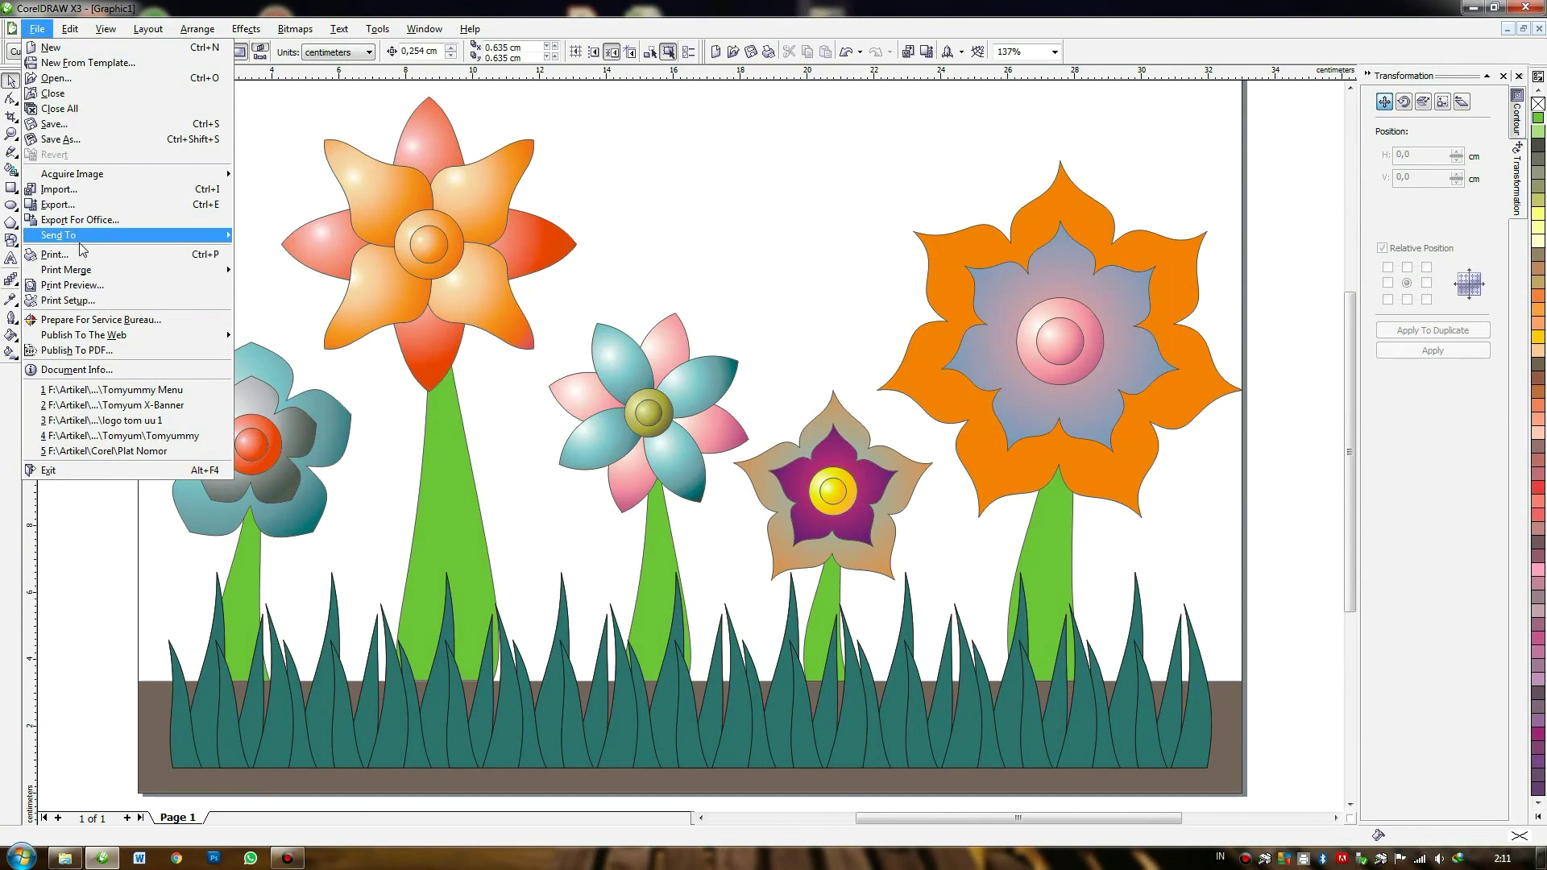
pyautogui.click(83, 140)
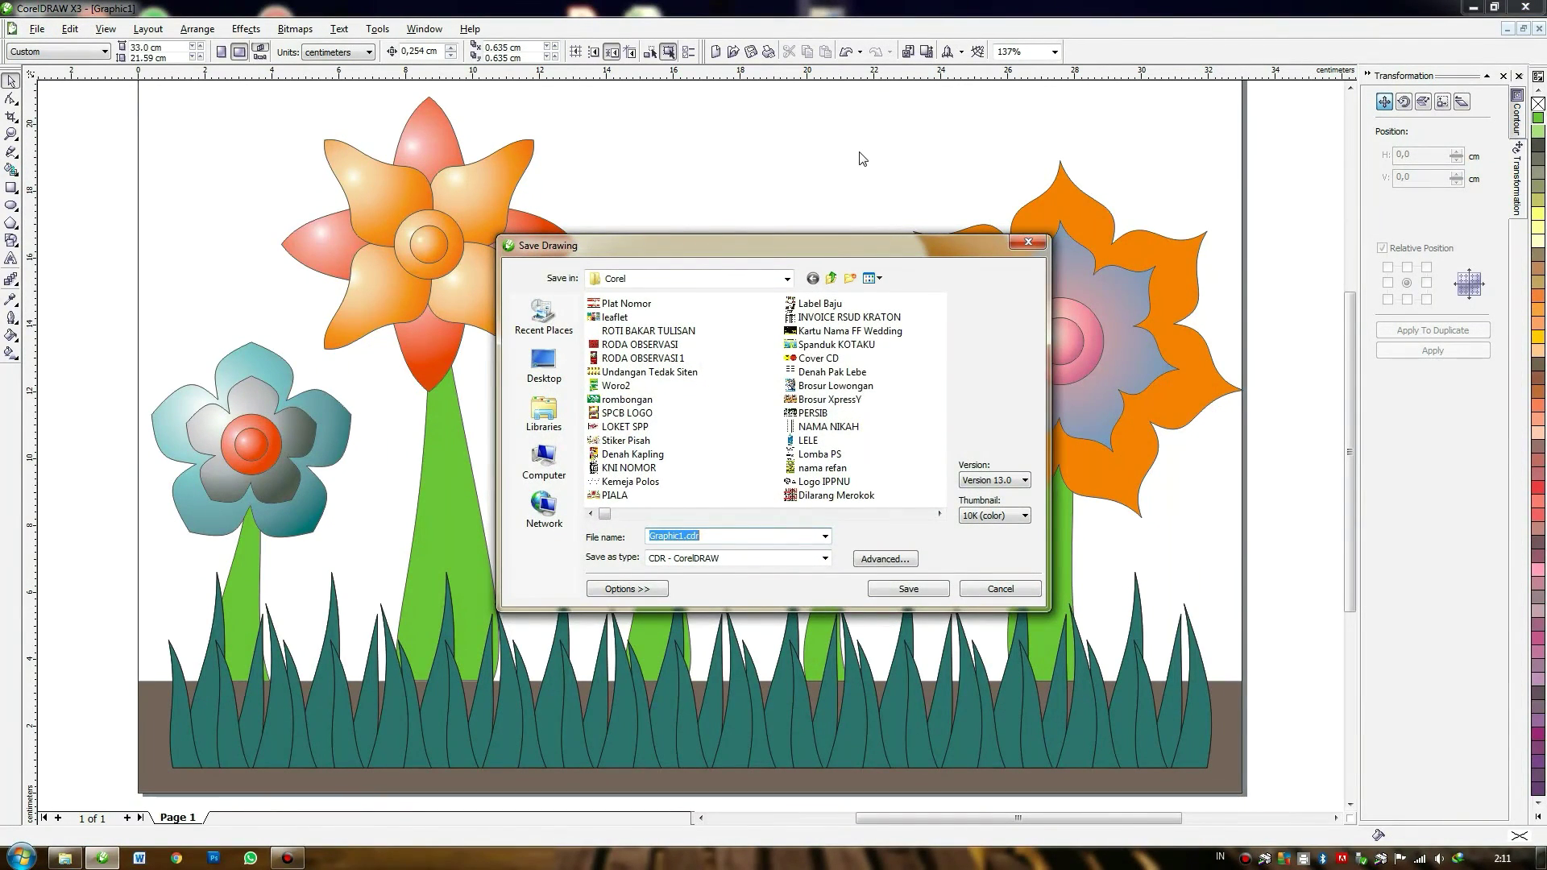
pyautogui.write('Belajar Membuat Bunga')
pyautogui.click(909, 589)
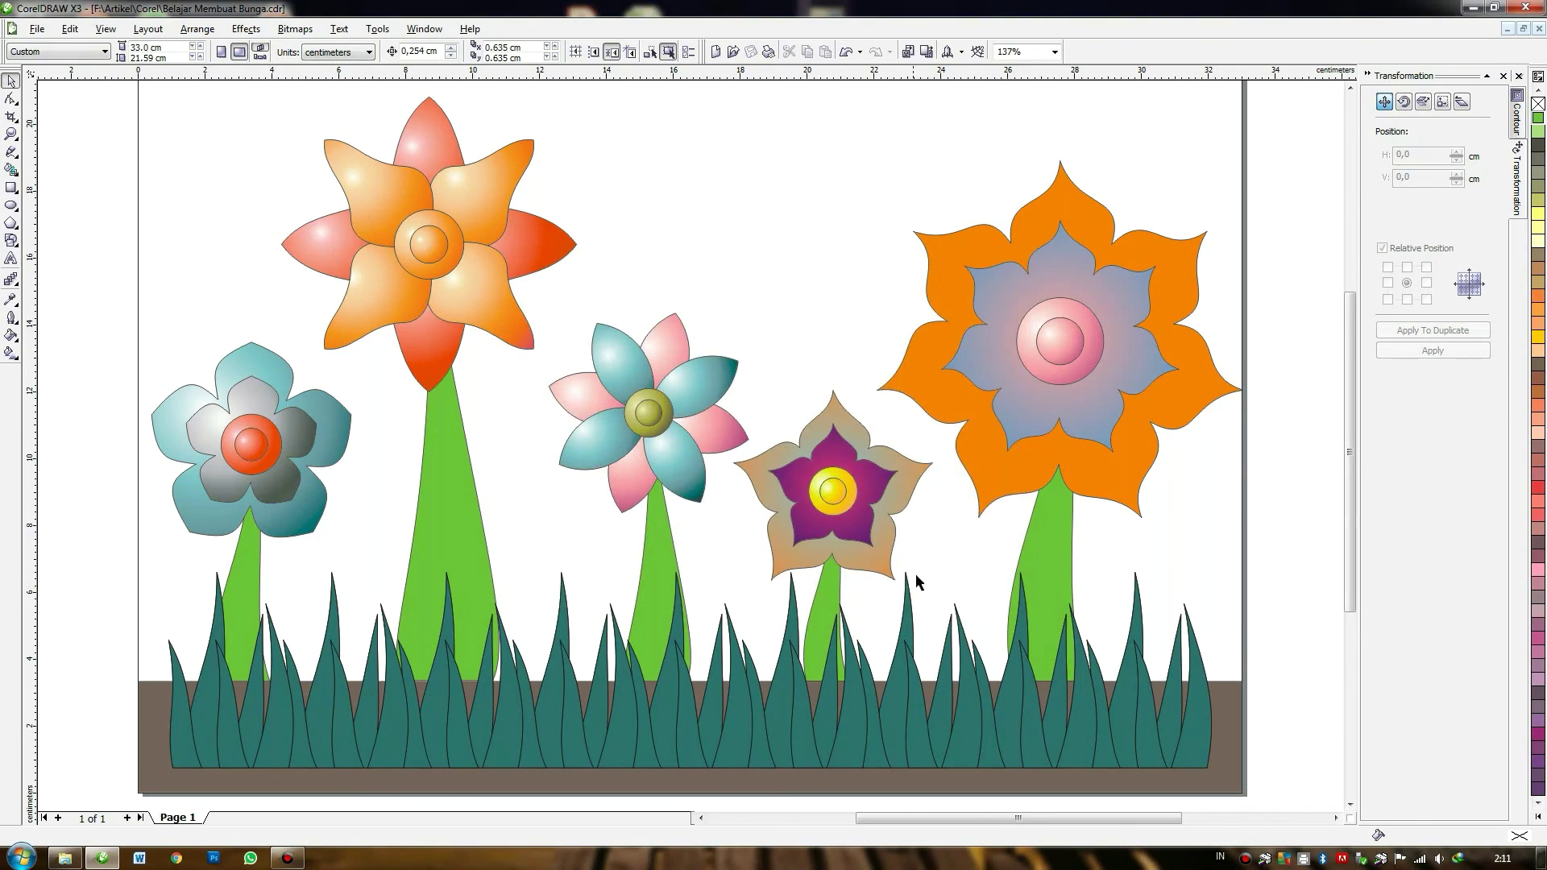